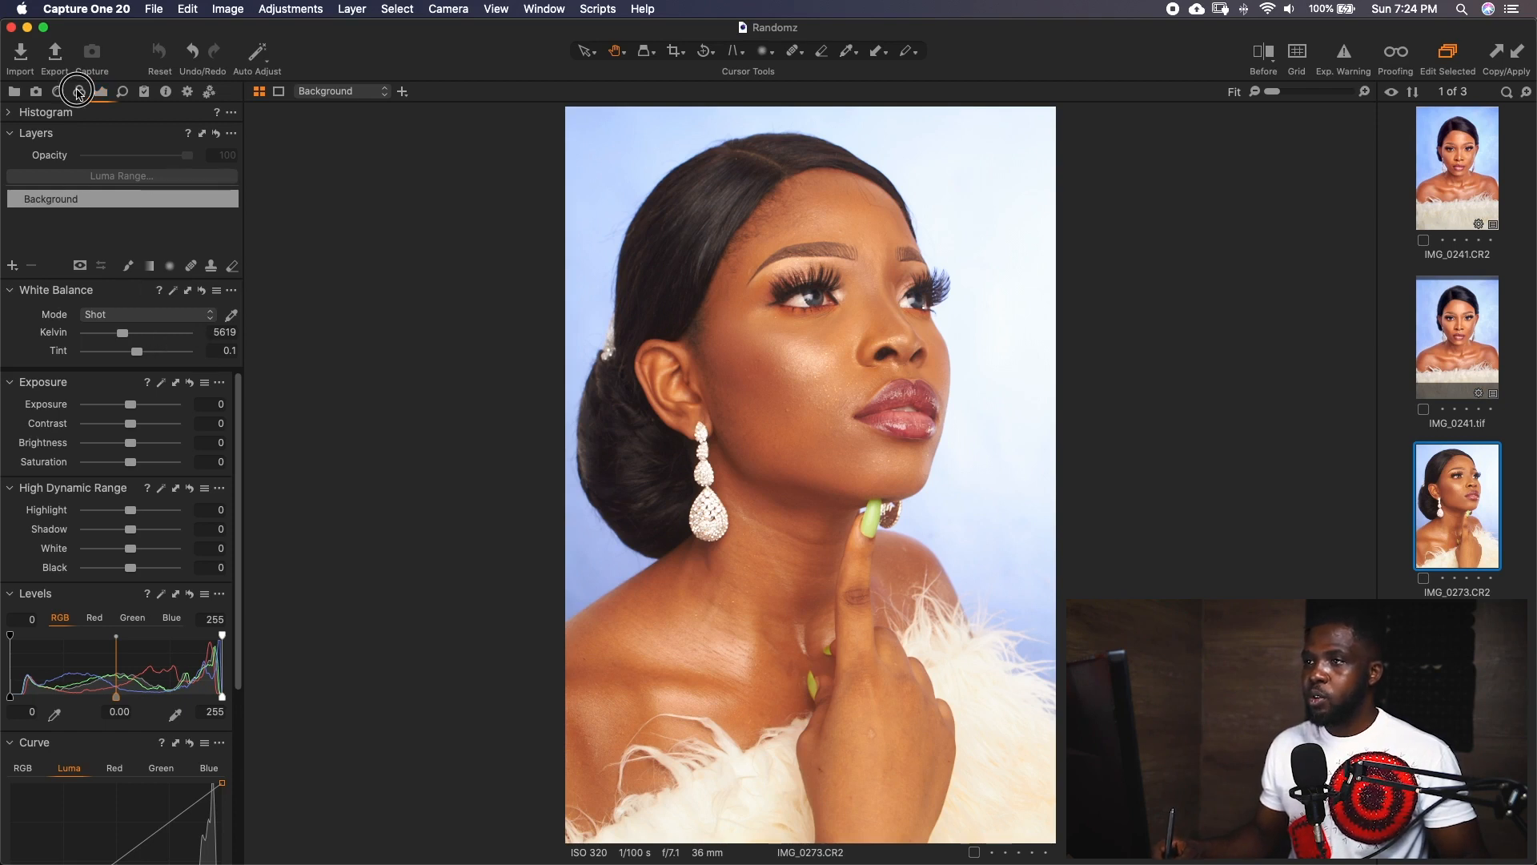
Set the portrait's base characteristics curve to Film Extra Shadow.
left_click(79, 91)
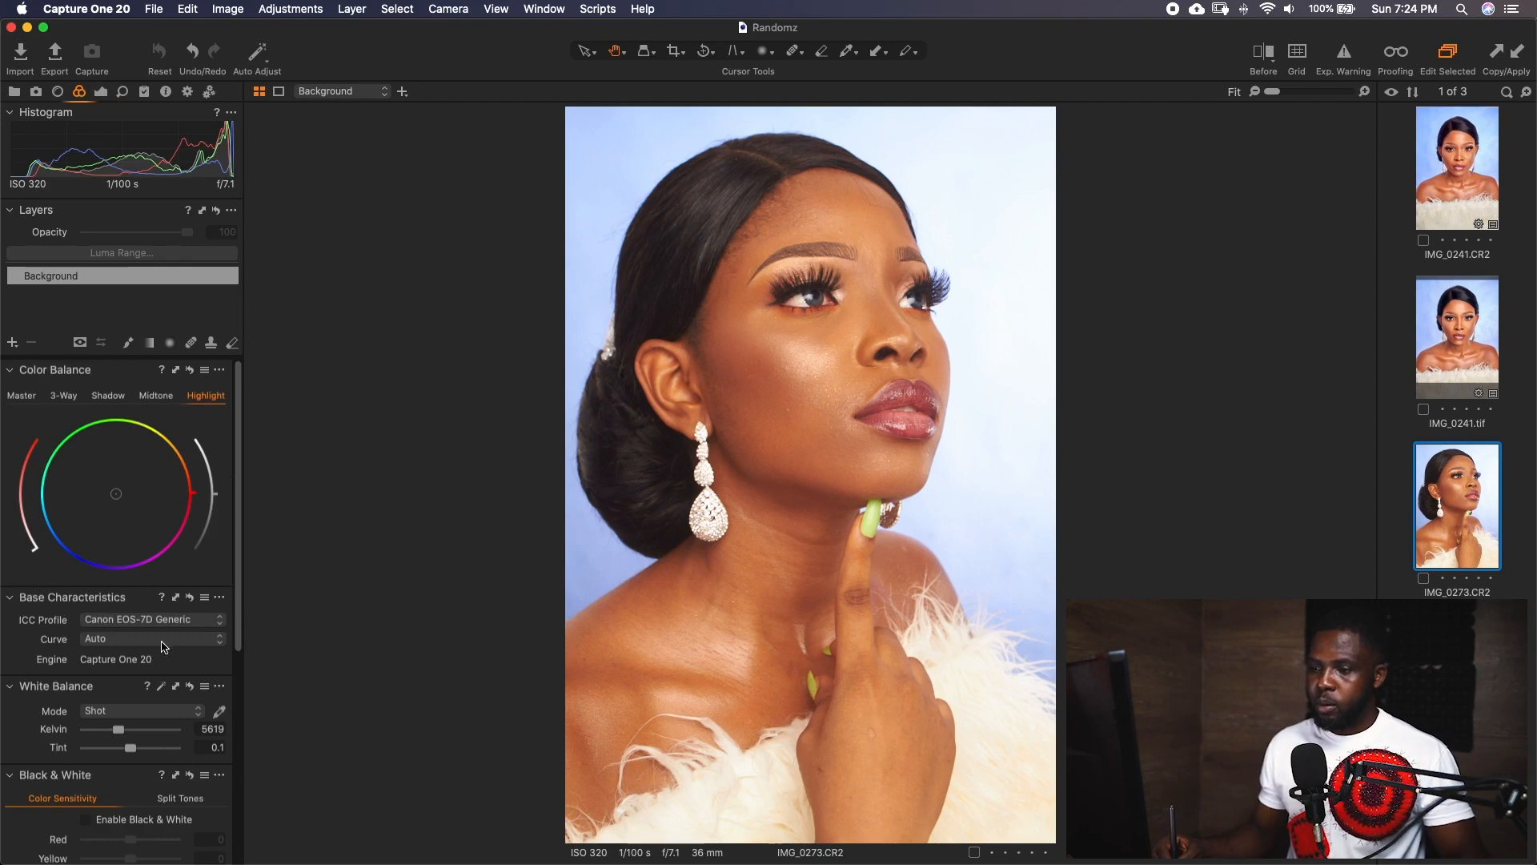
left_click(216, 640)
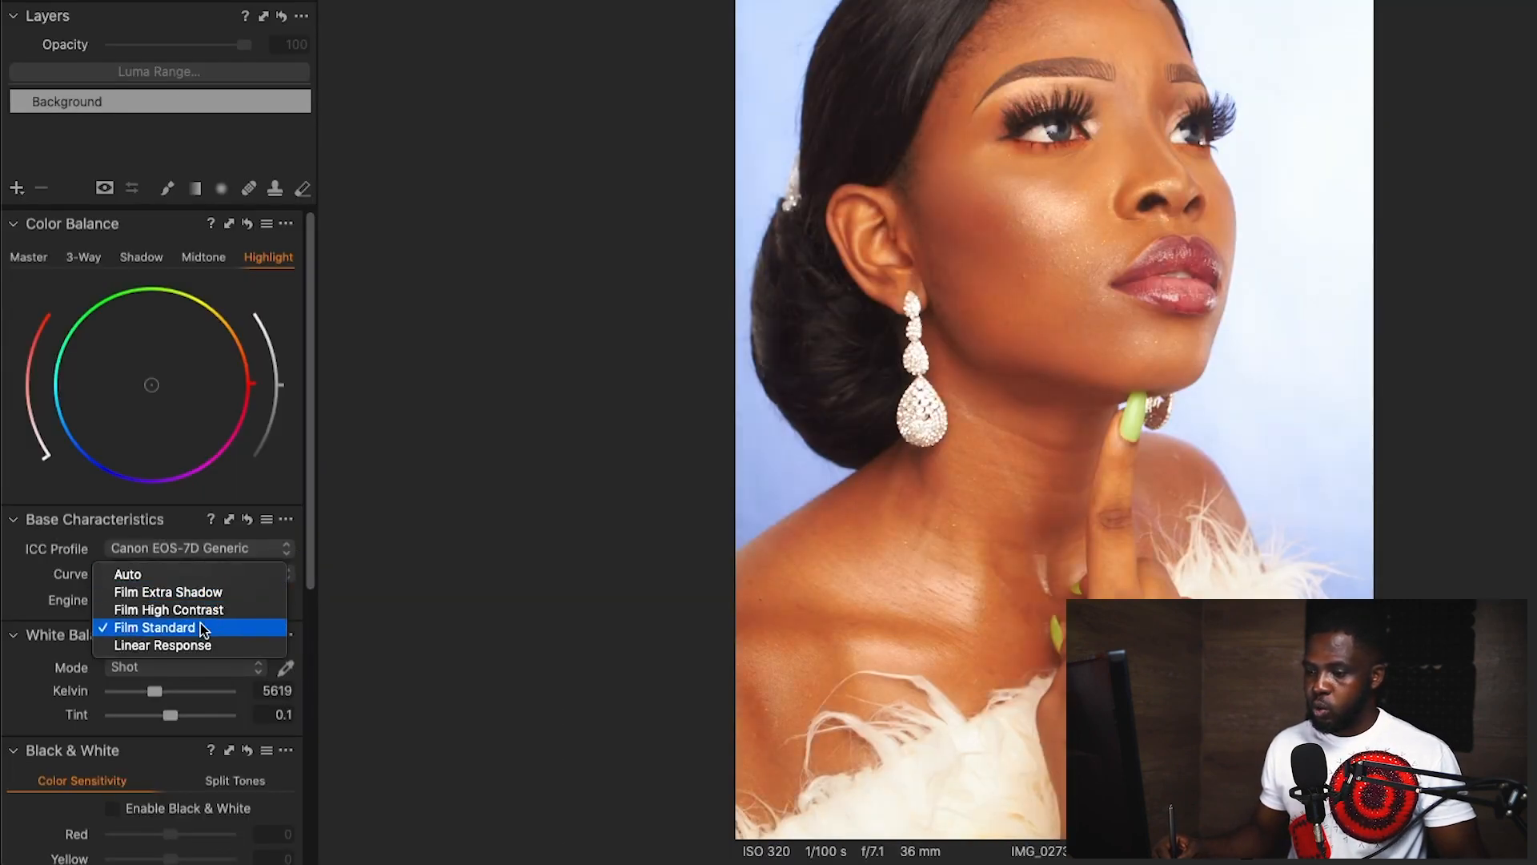
left_click(137, 694)
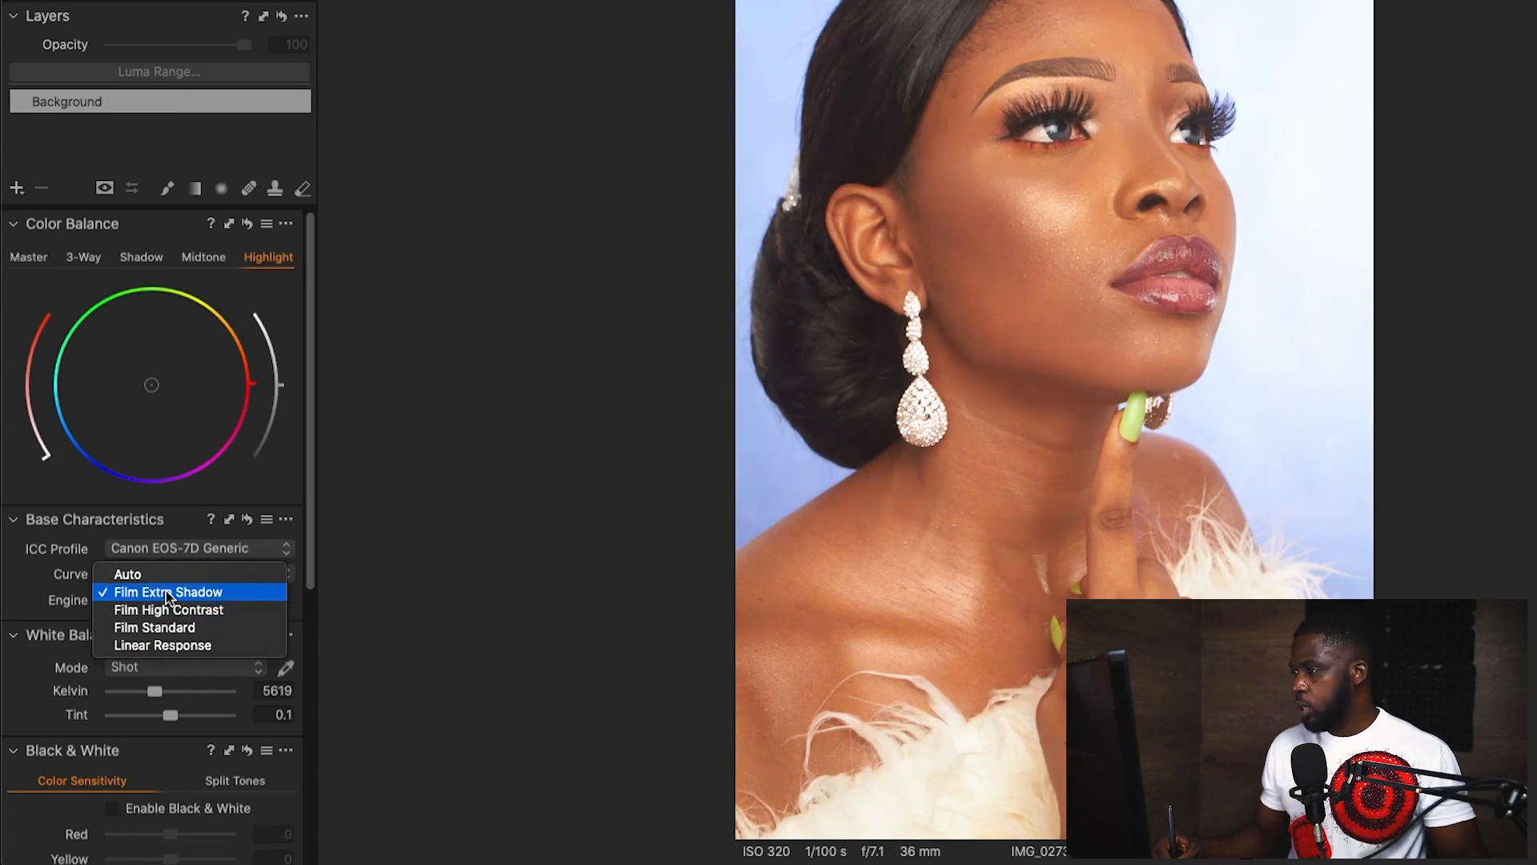
left_click(169, 593)
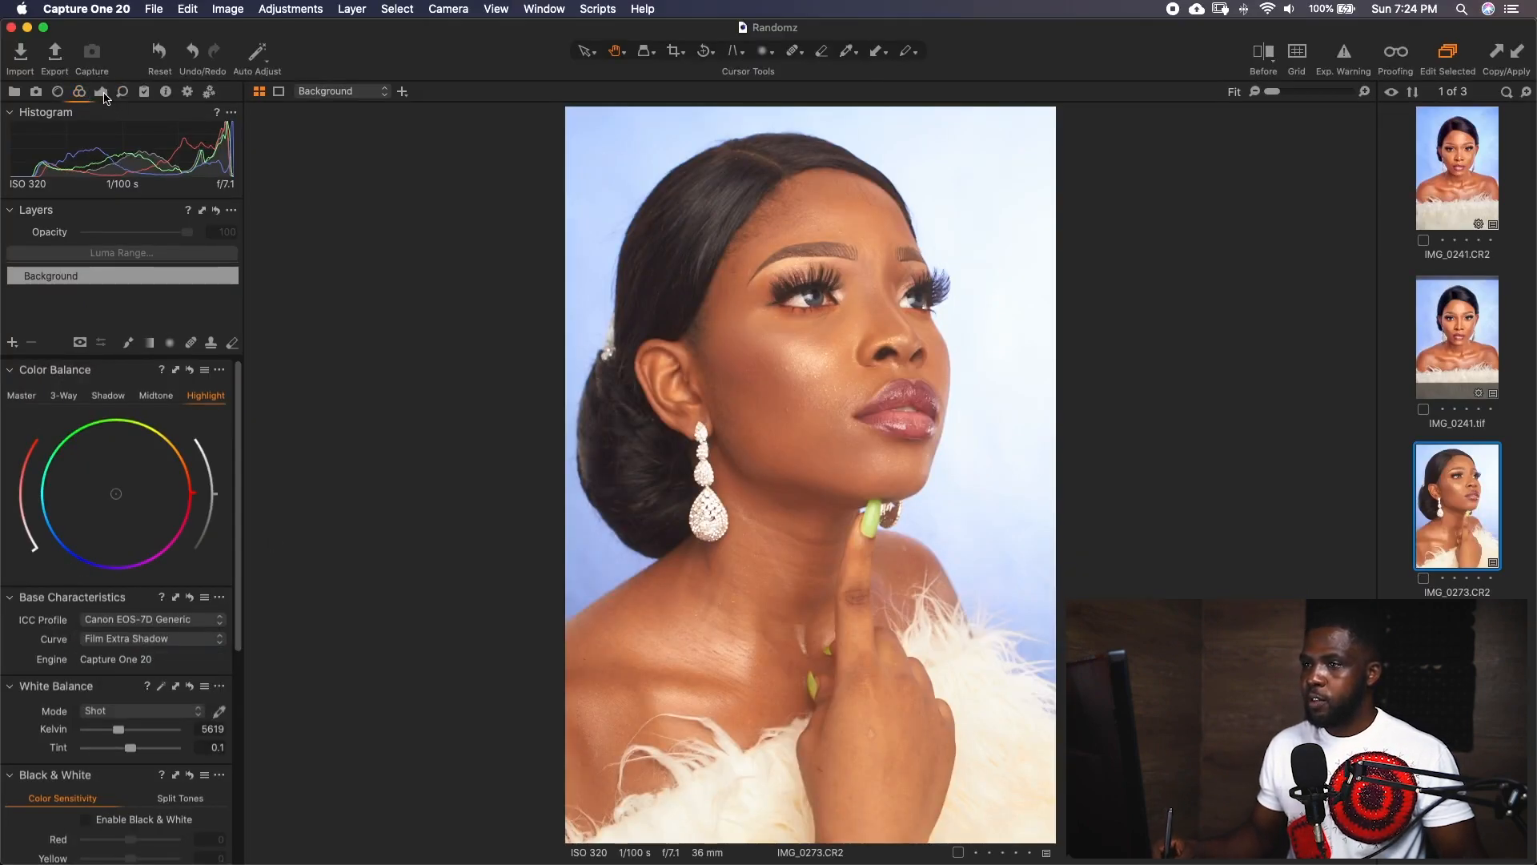
Lower the white balance temperature to 5204 Kelvin and auto-adjust the levels.
left_click(101, 92)
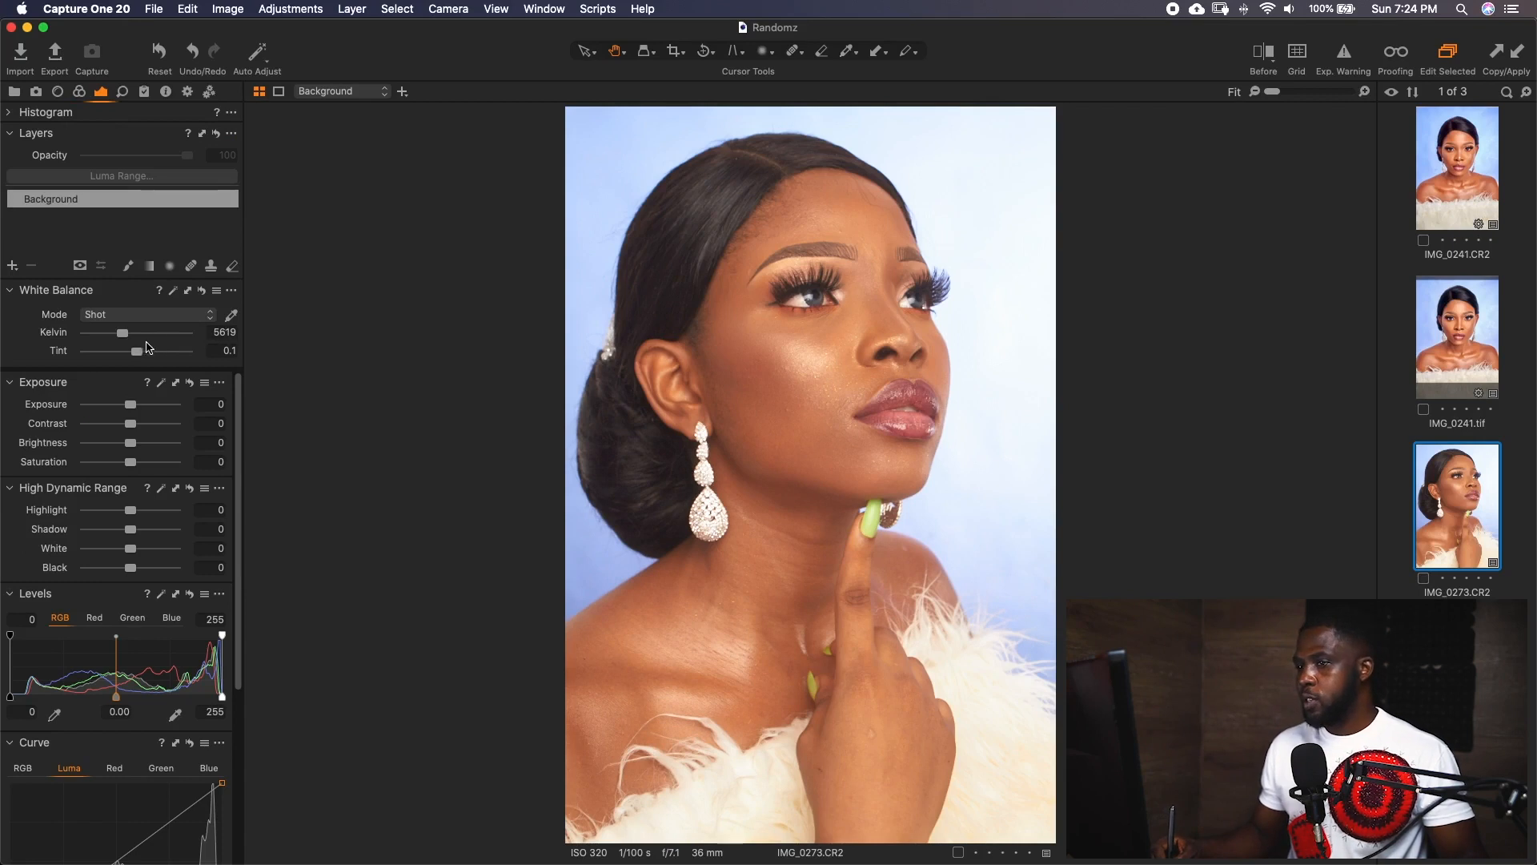
left_click_drag(124, 337, 120, 344)
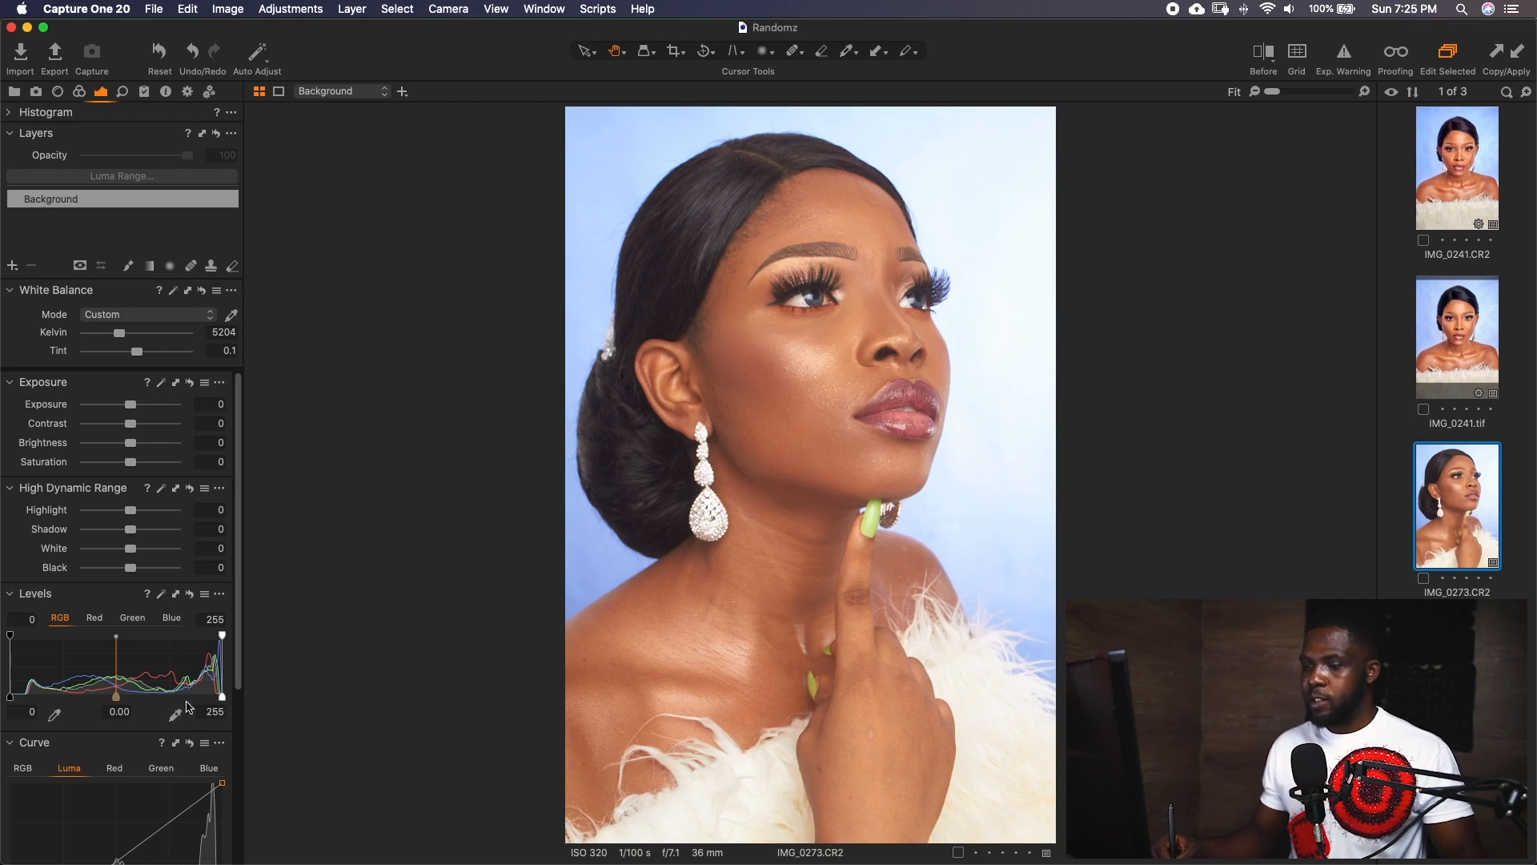
left_click(163, 594)
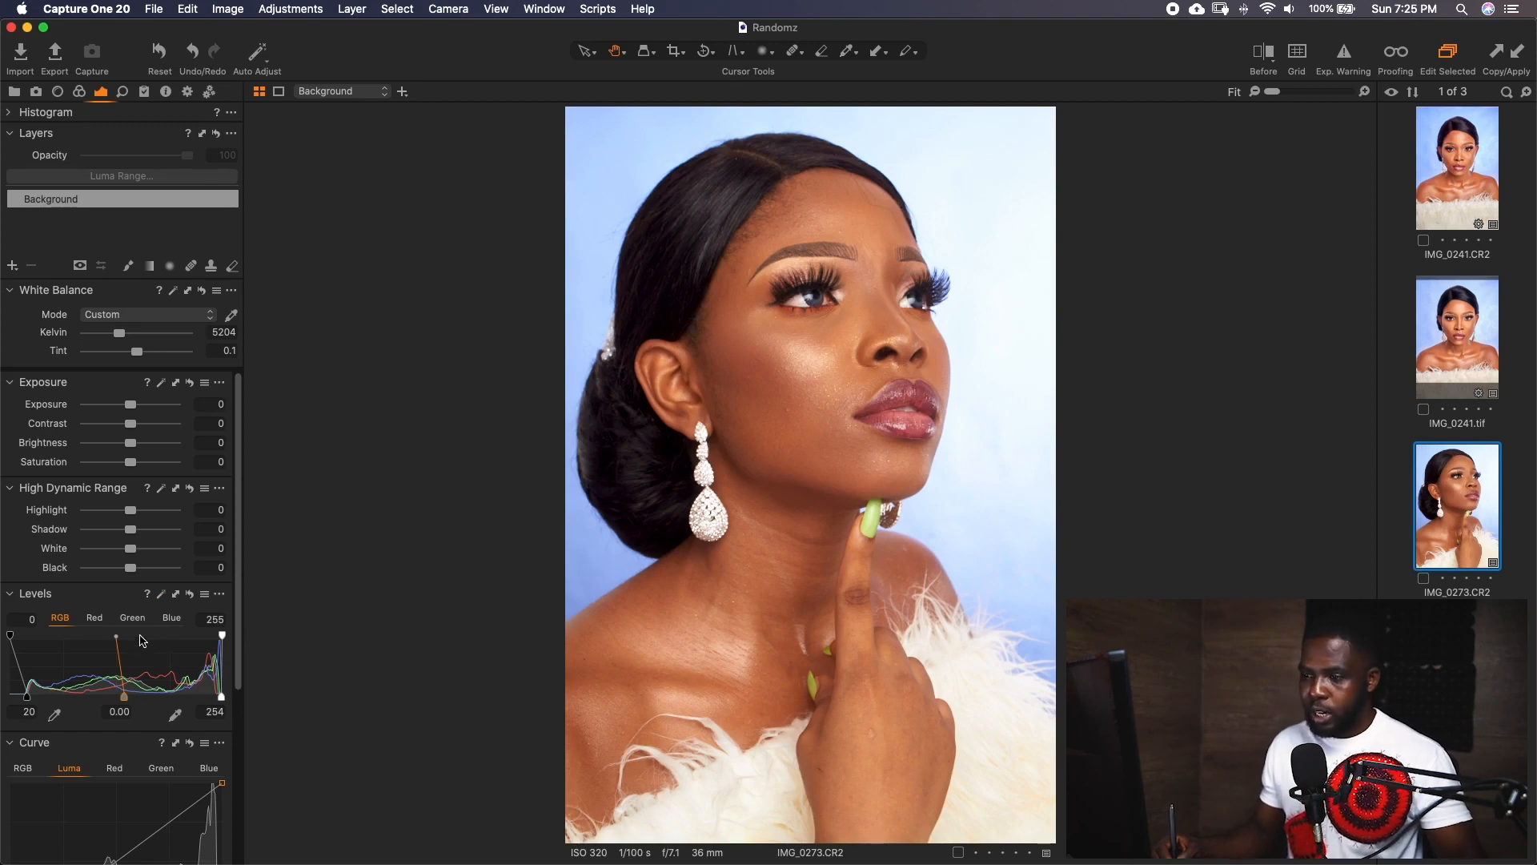
Set the highlight recovery to -100, exposure to 0.59, contrast to 10 and brightness to 5.
left_click_drag(131, 510, 80, 493)
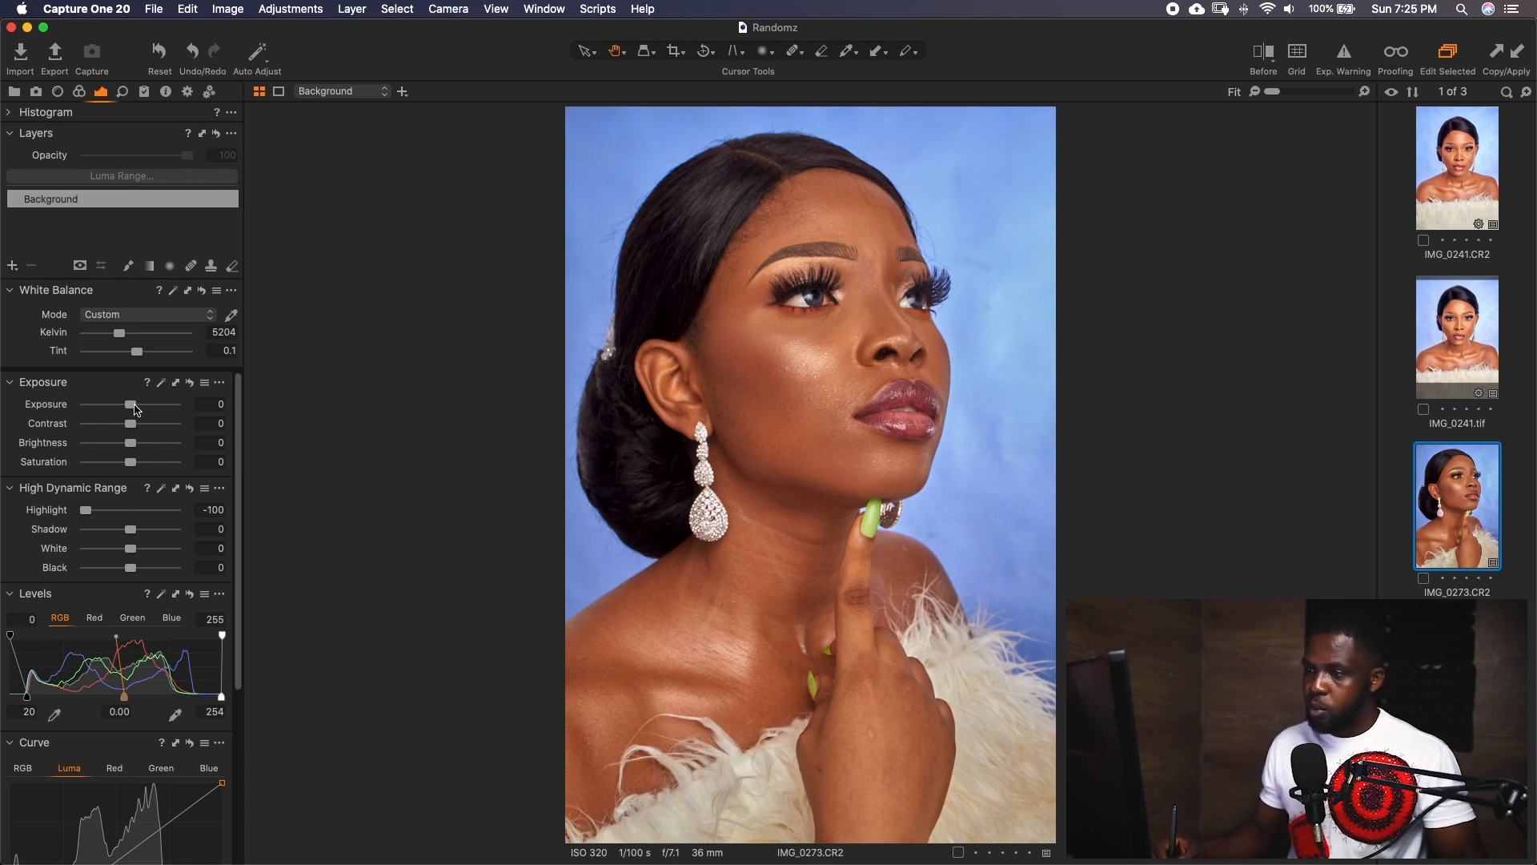
left_click_drag(135, 410, 144, 430)
left_click(207, 423)
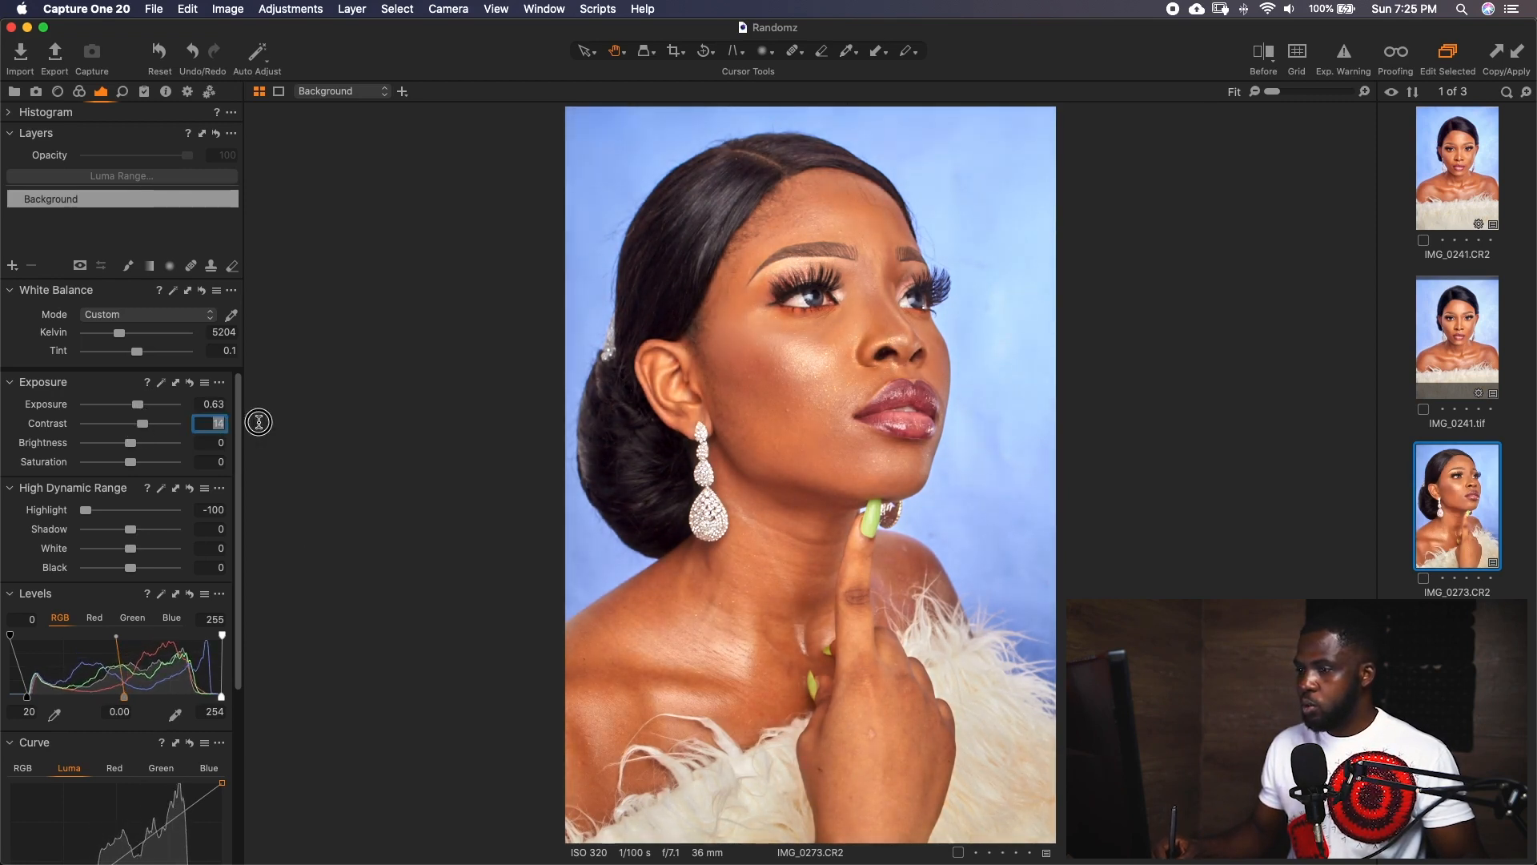
type("10")
key("Return")
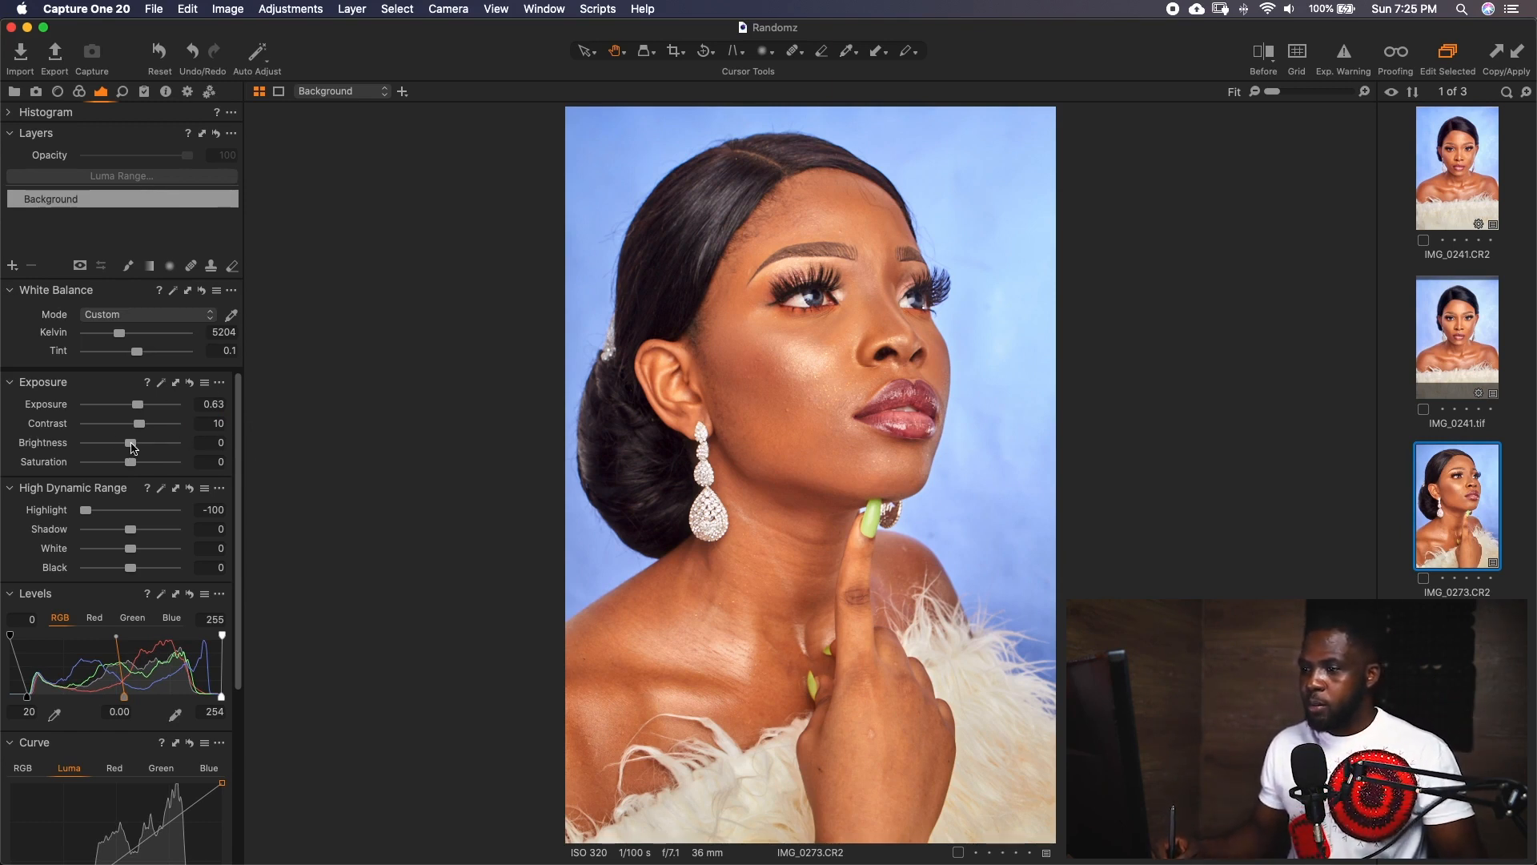
left_click_drag(132, 446, 132, 446)
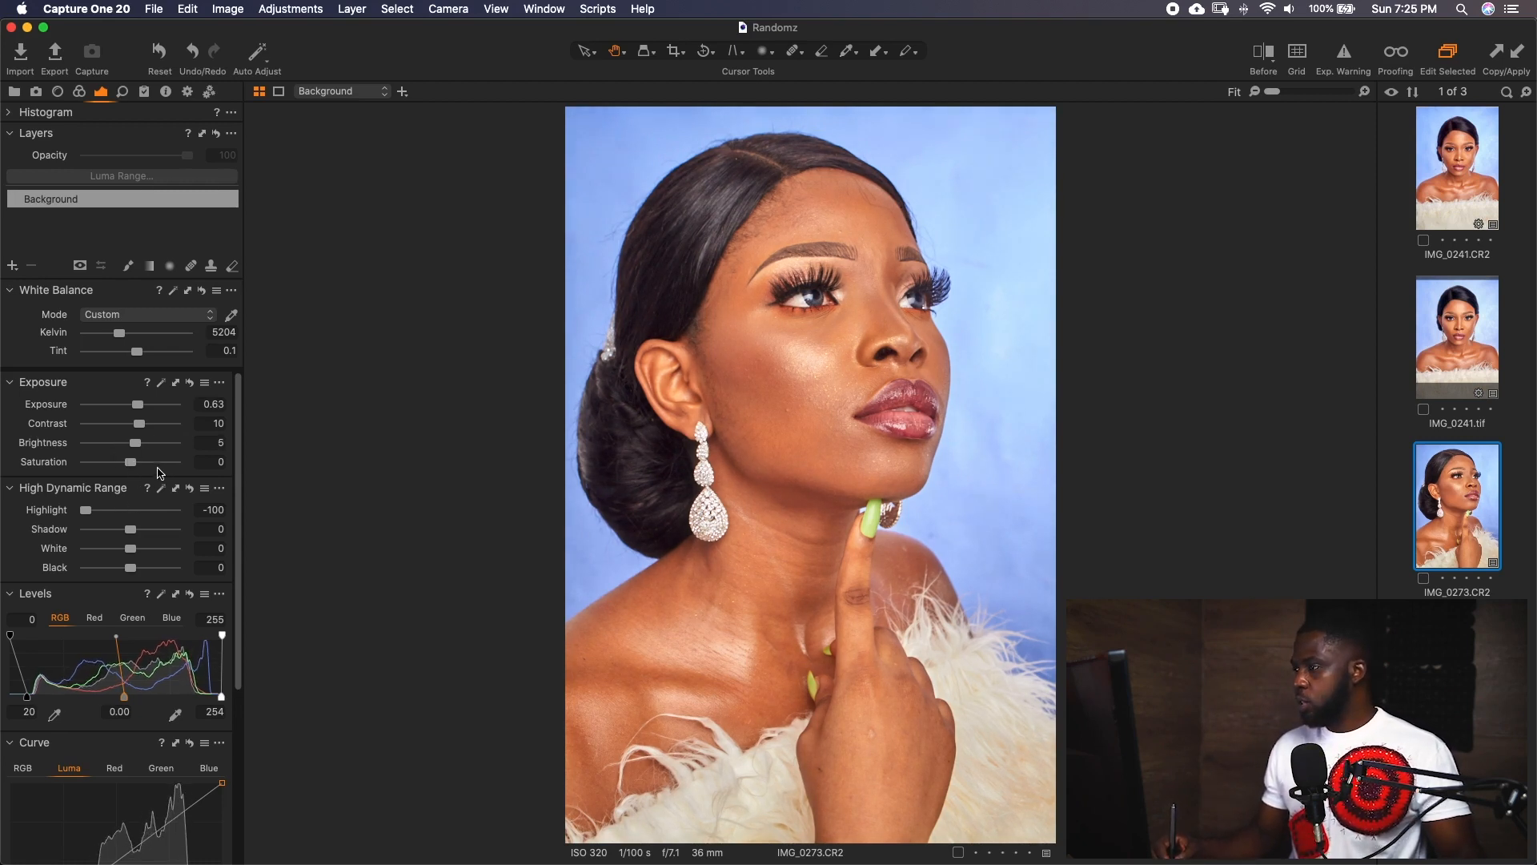
left_click_drag(139, 406, 137, 406)
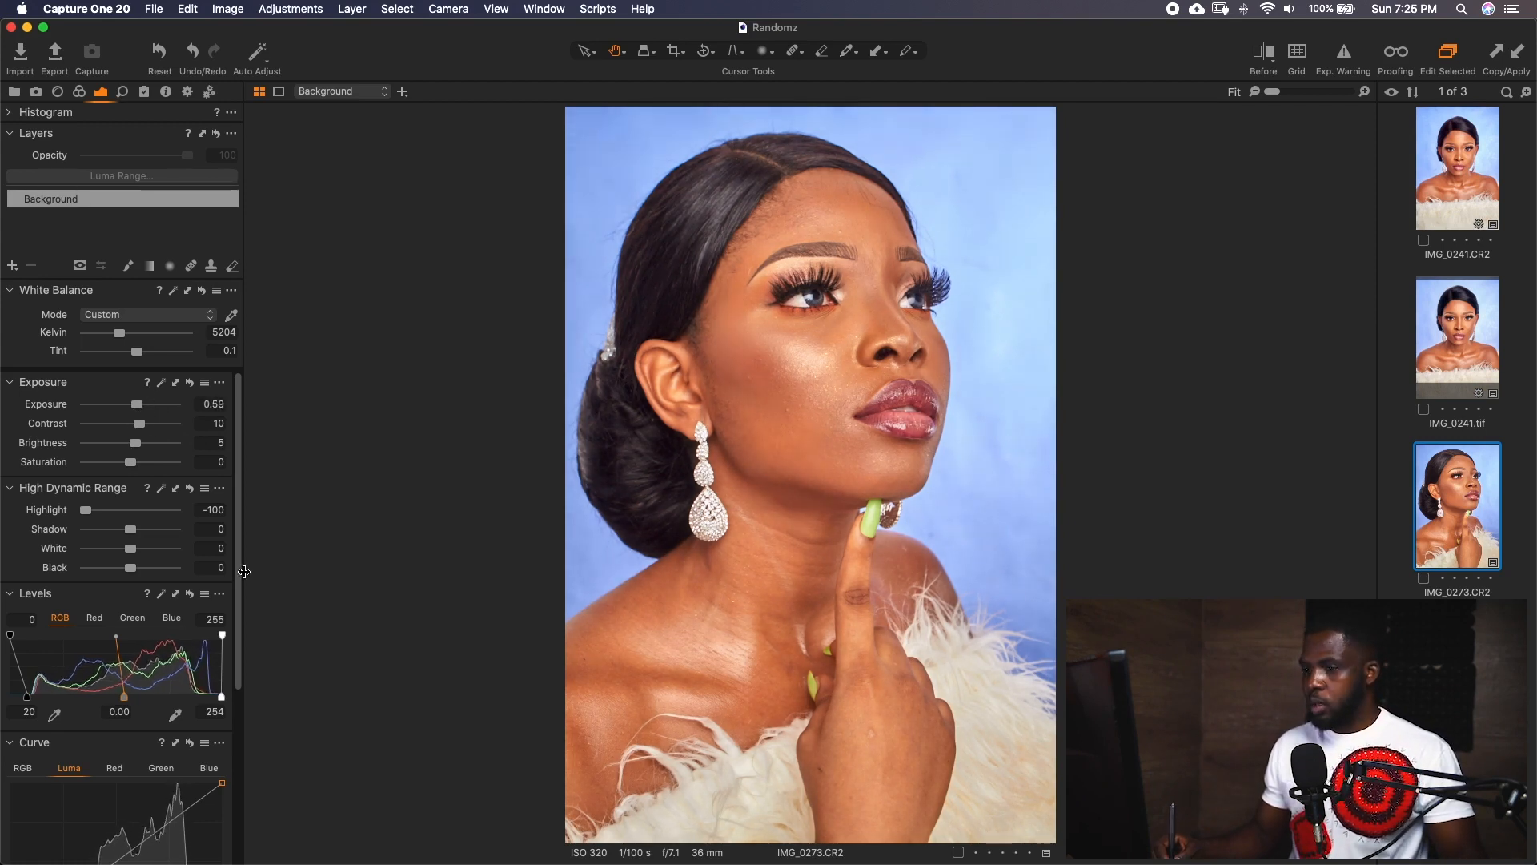
Auto-adjust the levels again and compare the portrait before and after the edits with the split view.
left_click(161, 595)
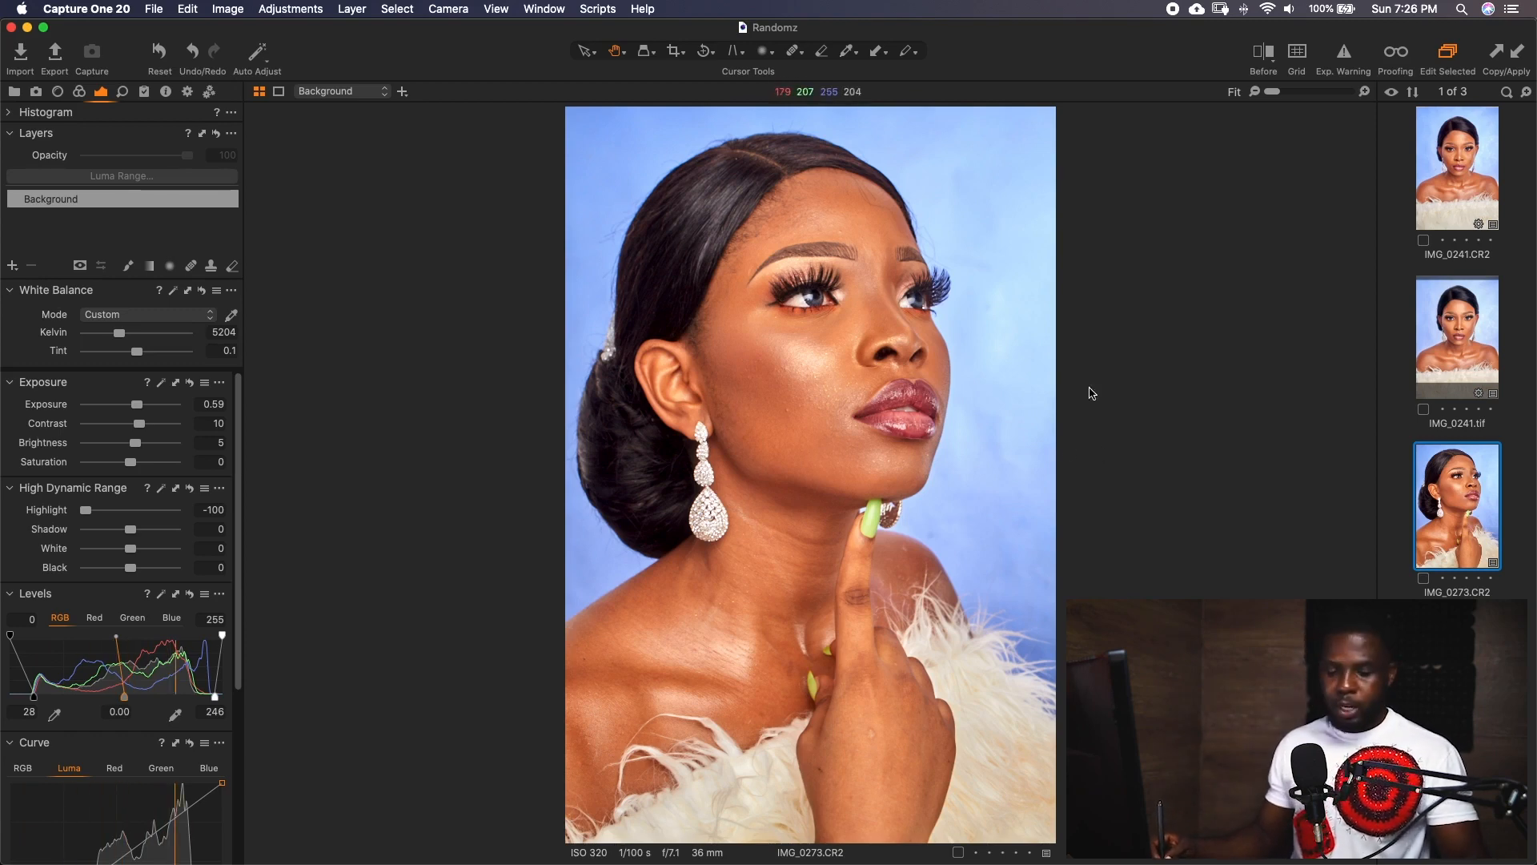
left_click(1272, 54)
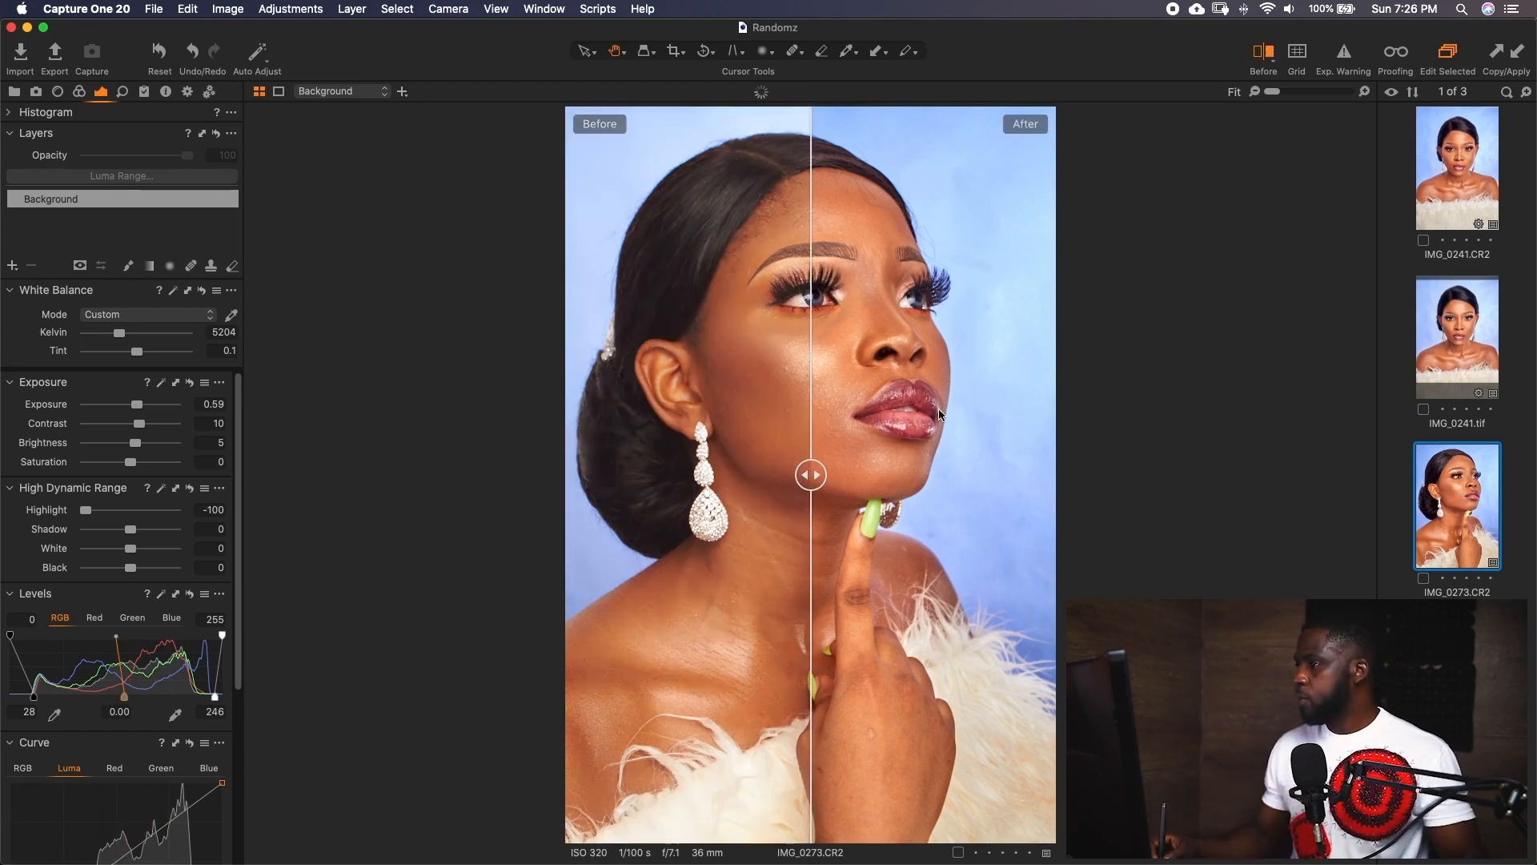
mouse_move(811, 474)
left_mouse_down()
mouse_move(1083, 450)
mouse_move(536, 501)
mouse_move(1170, 405)
mouse_move(944, 405)
mouse_move(511, 487)
mouse_move(818, 474)
left_mouse_up()
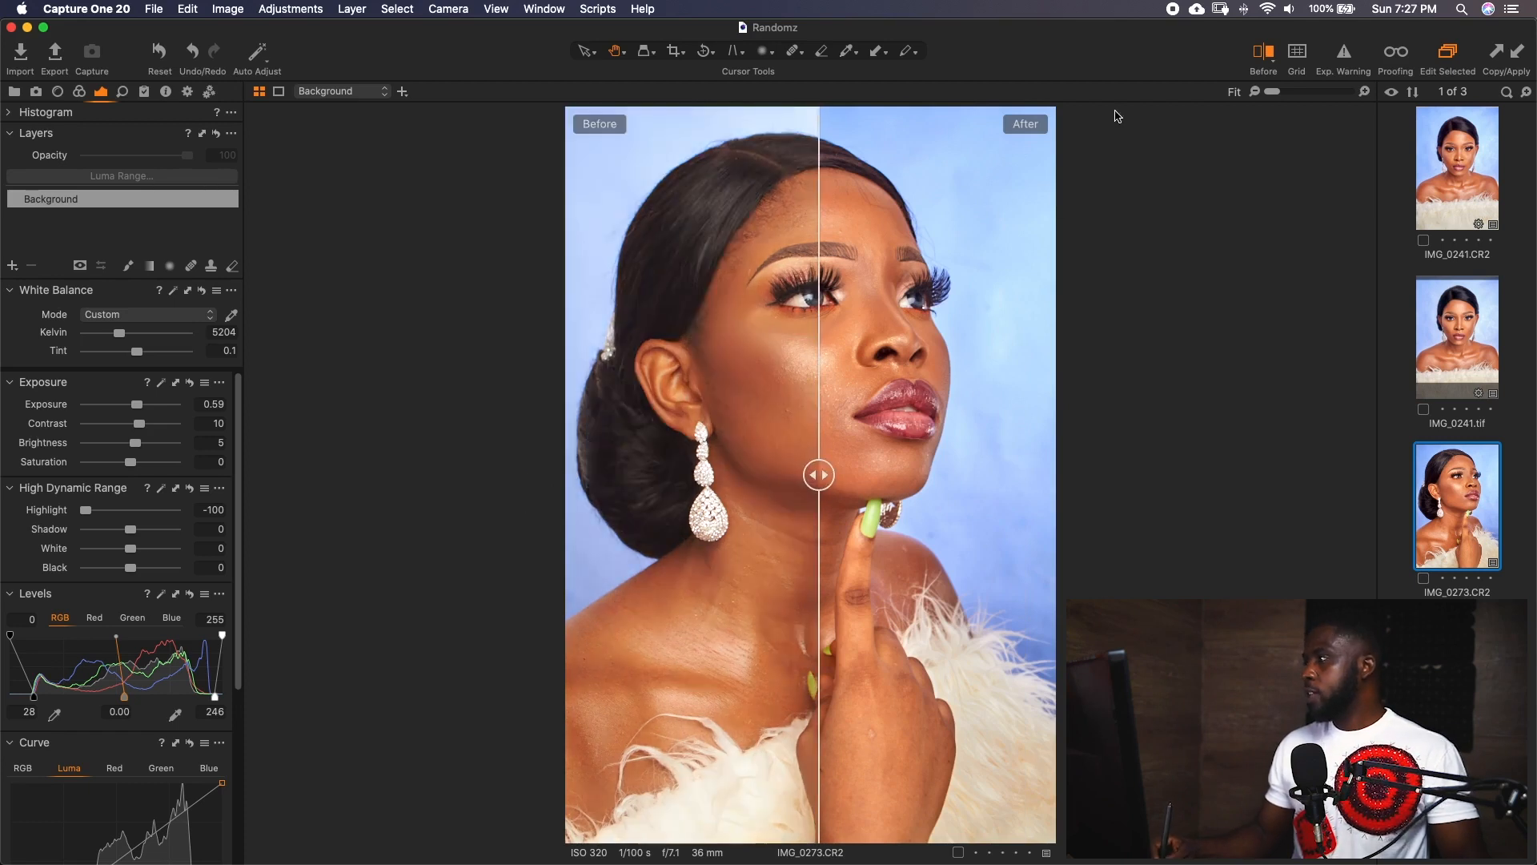
left_click(1264, 54)
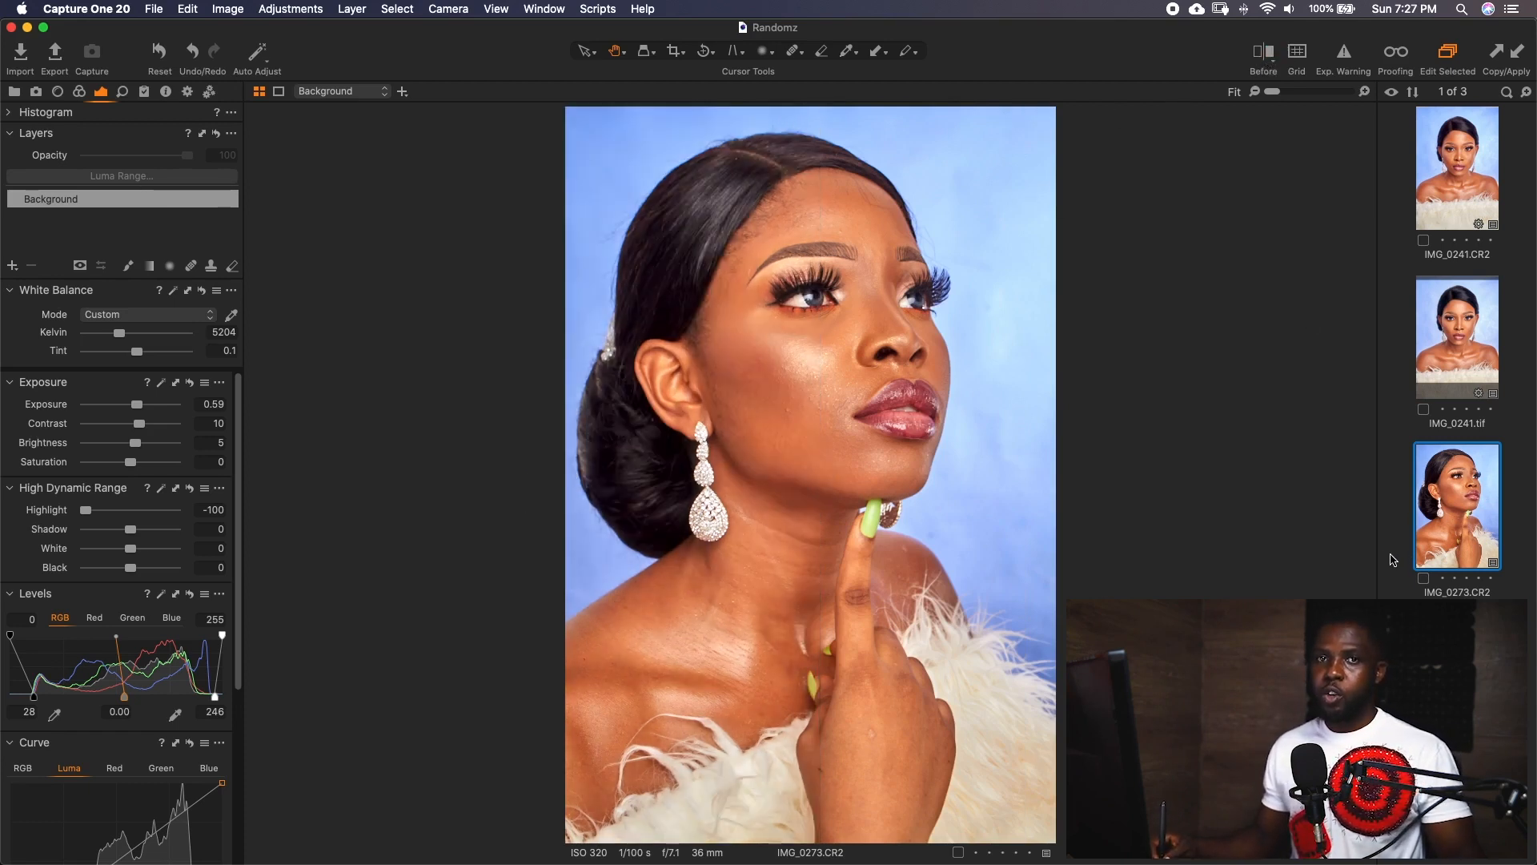
Send IMG_0273.CR2 to Adobe Photoshop 2020 as an uncompressed 8-bit TIFF with the sRGB profile at 300 px/in.
right_click(1447, 515)
mouse_move(1333, 479)
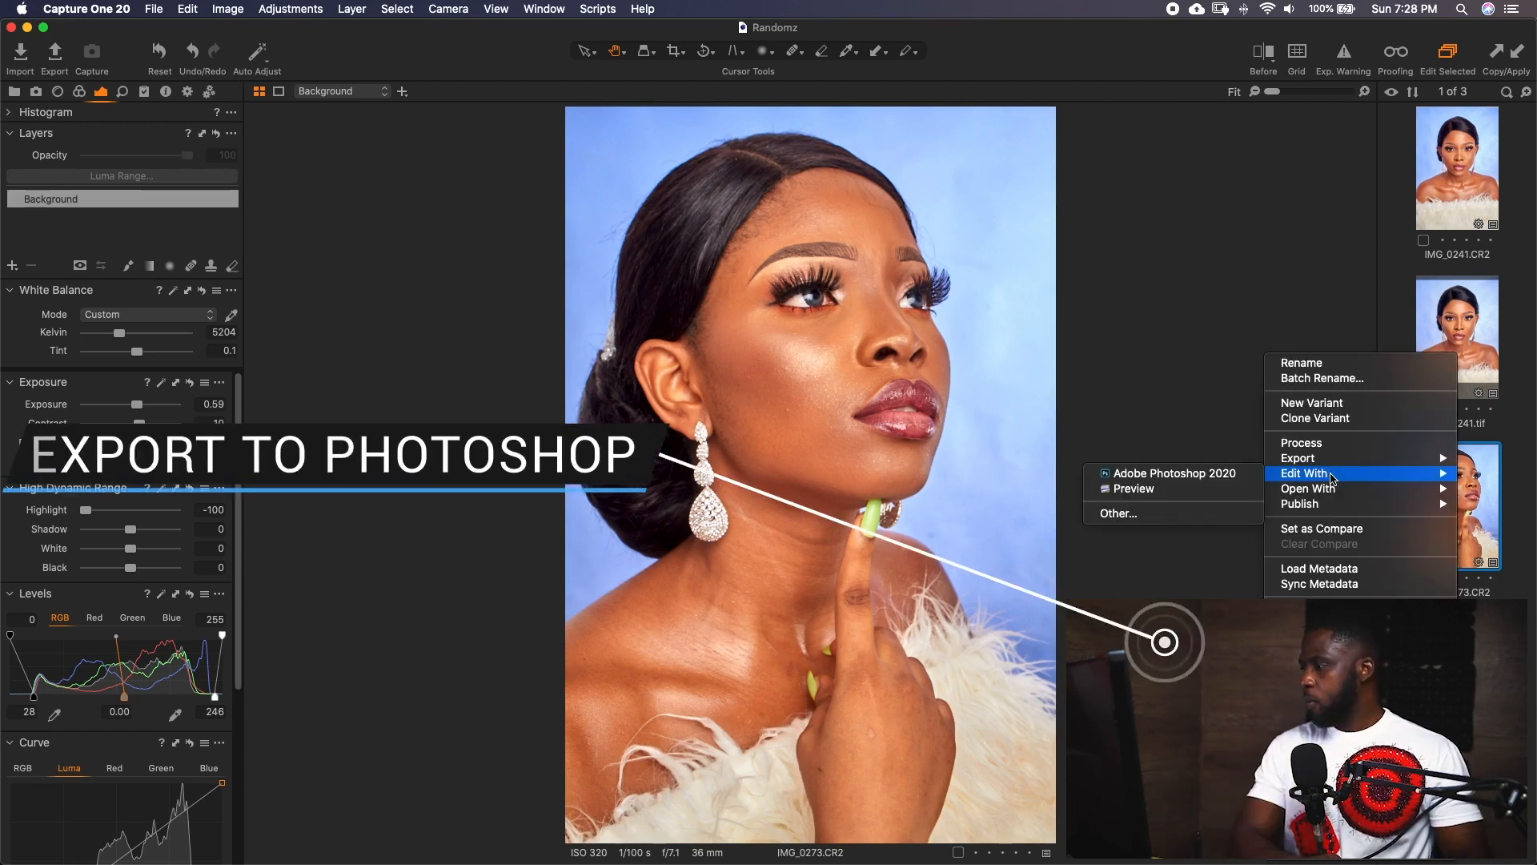
left_click(1208, 474)
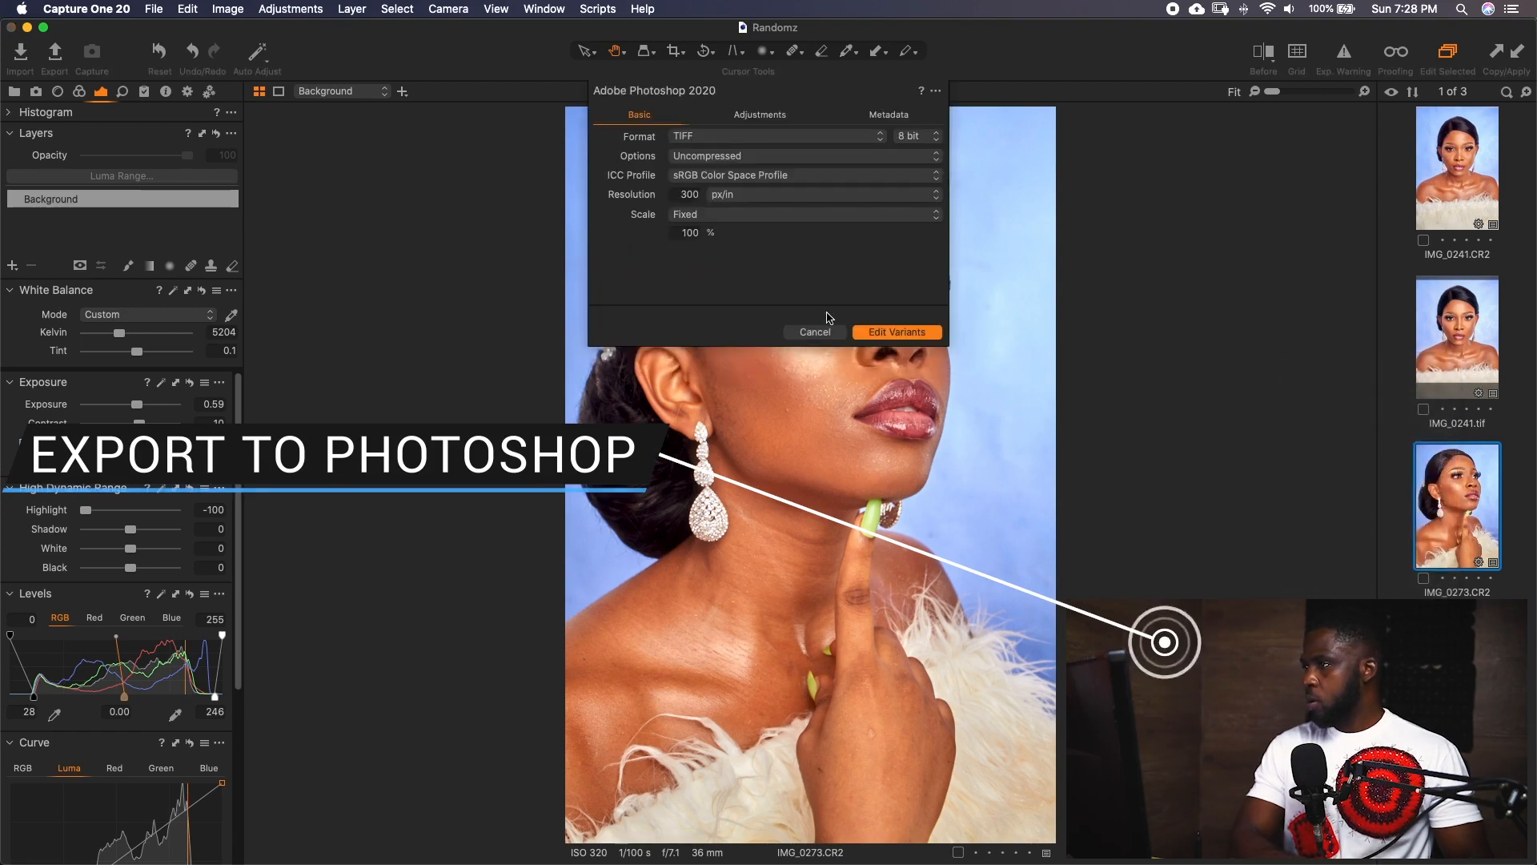
left_click(897, 333)
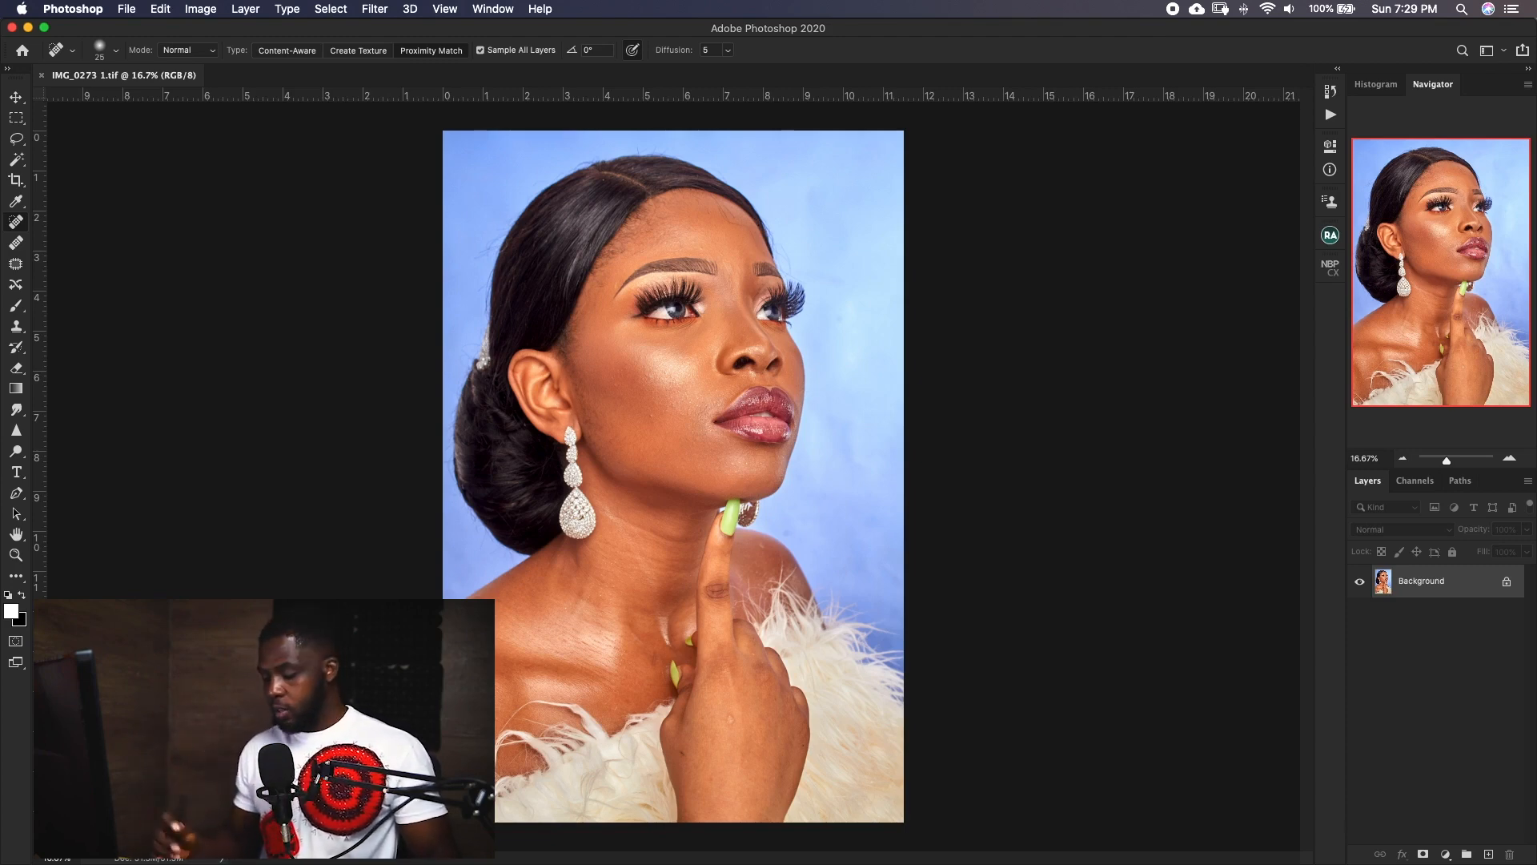
Add a new empty layer above the Background in Normal mode at 100% opacity.
left_click(1489, 855)
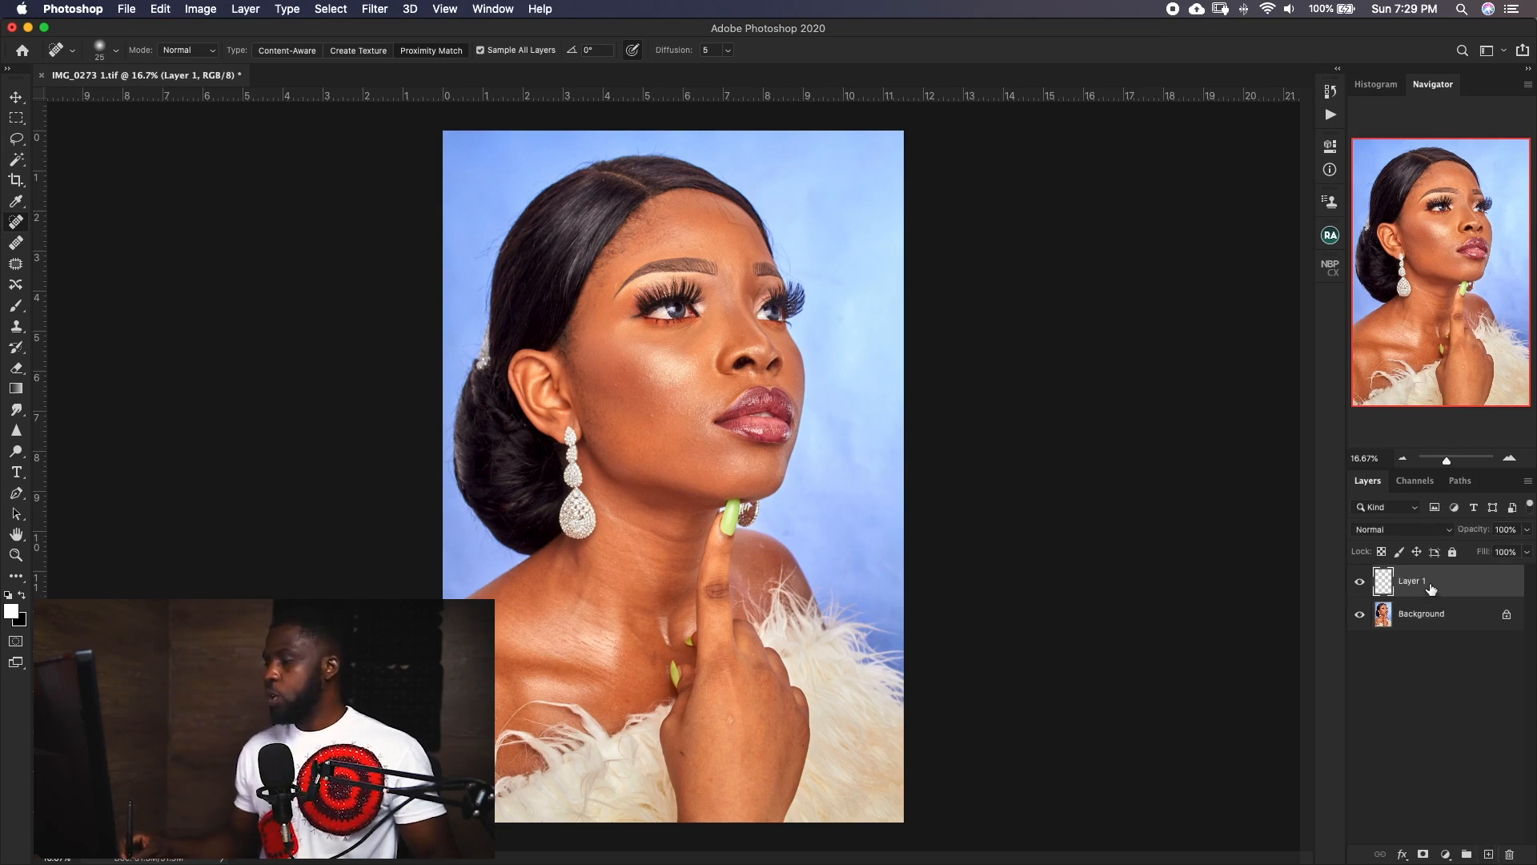
key("super+z")
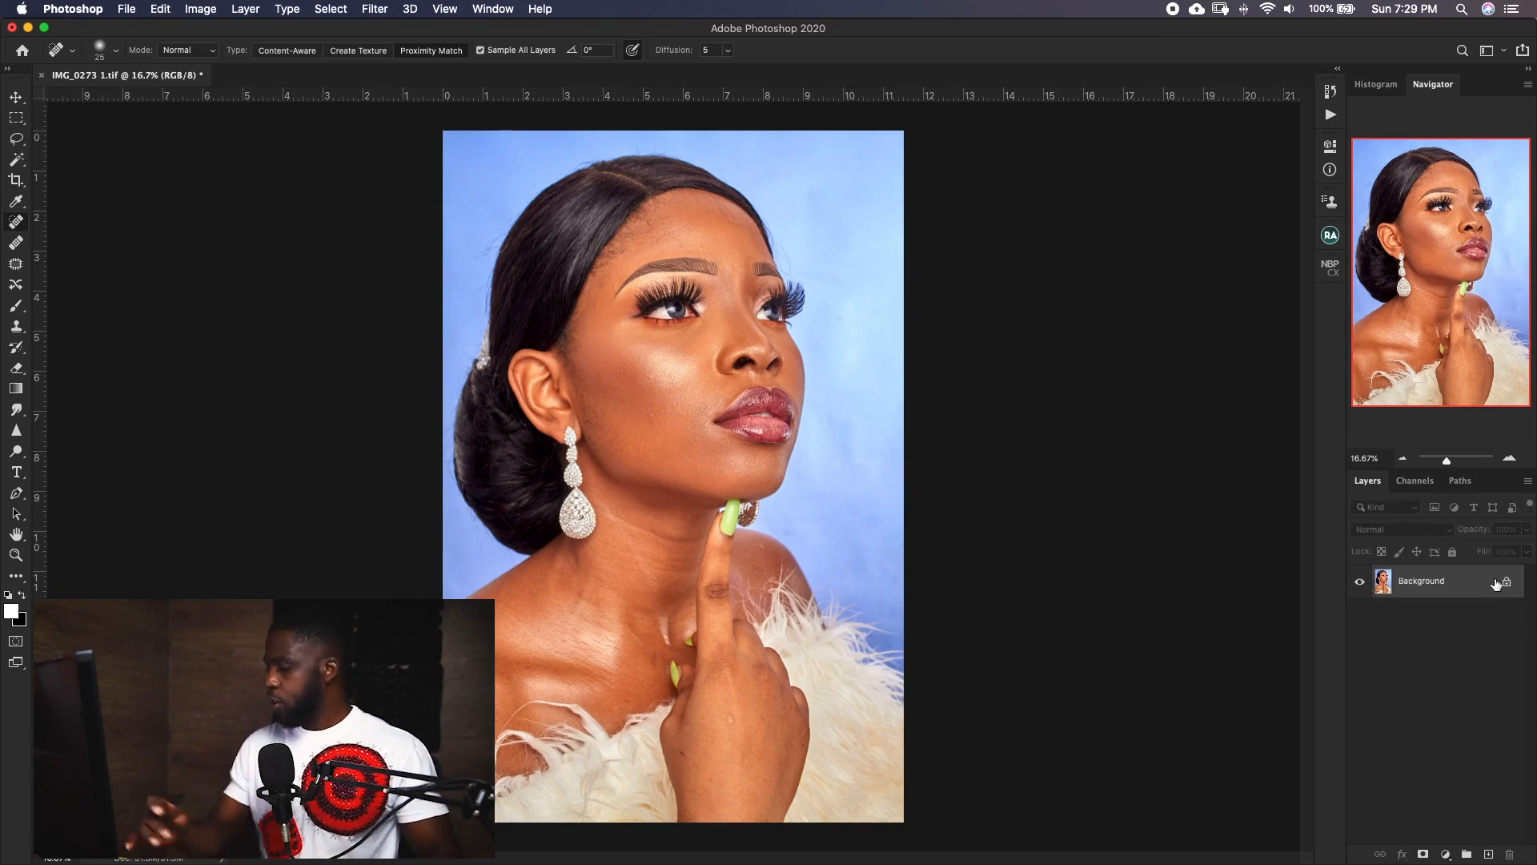
key("super+shift+n")
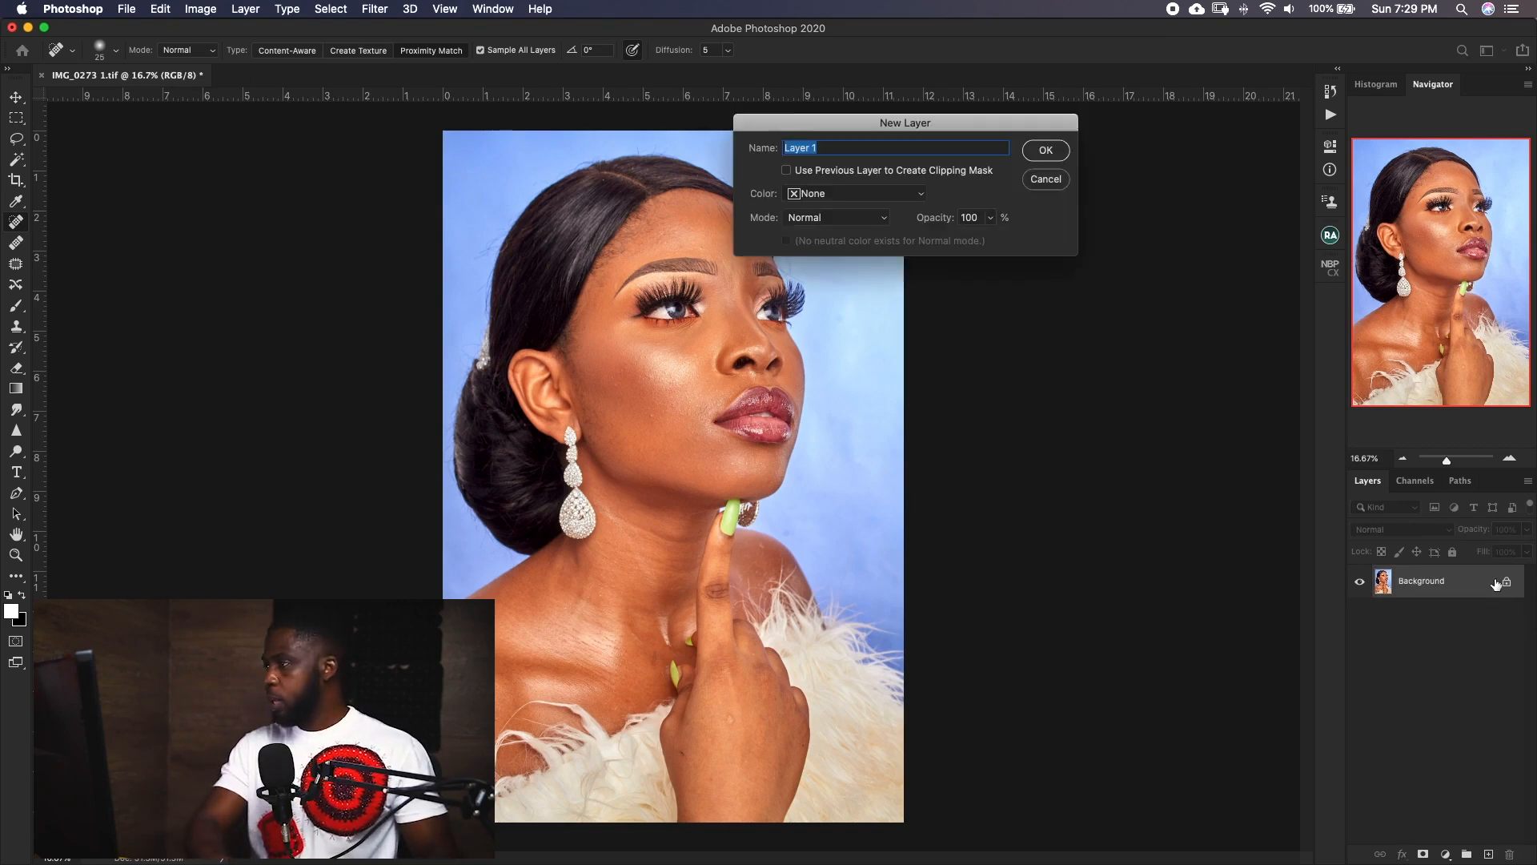
key("Return")
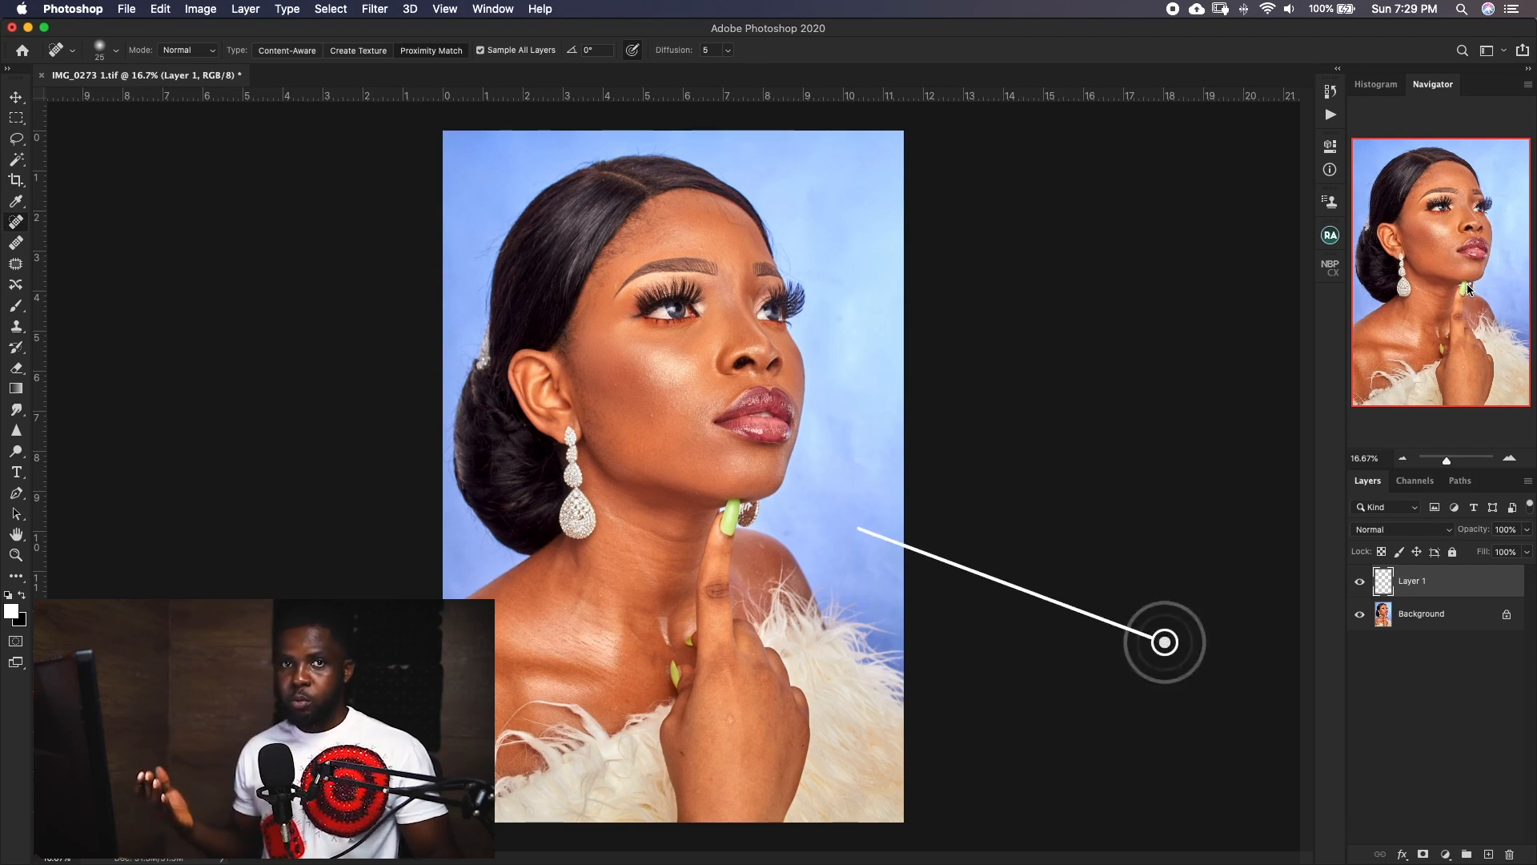
Remove small blemishes on the forehead above and between the eyebrows with the Spot Healing Brush at size 60.
key("super+equal")
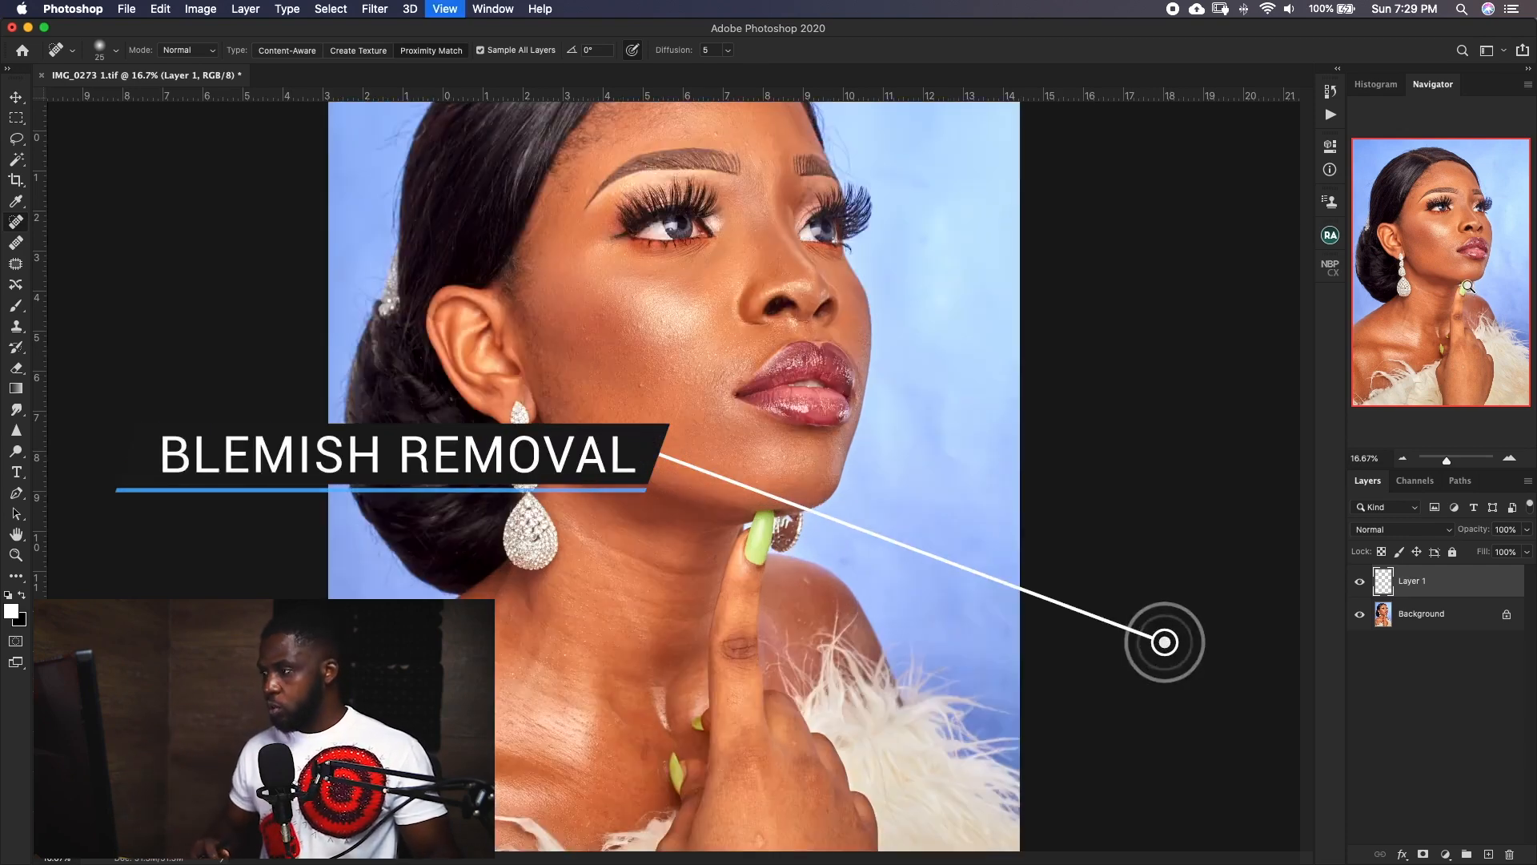
key("super+equal")
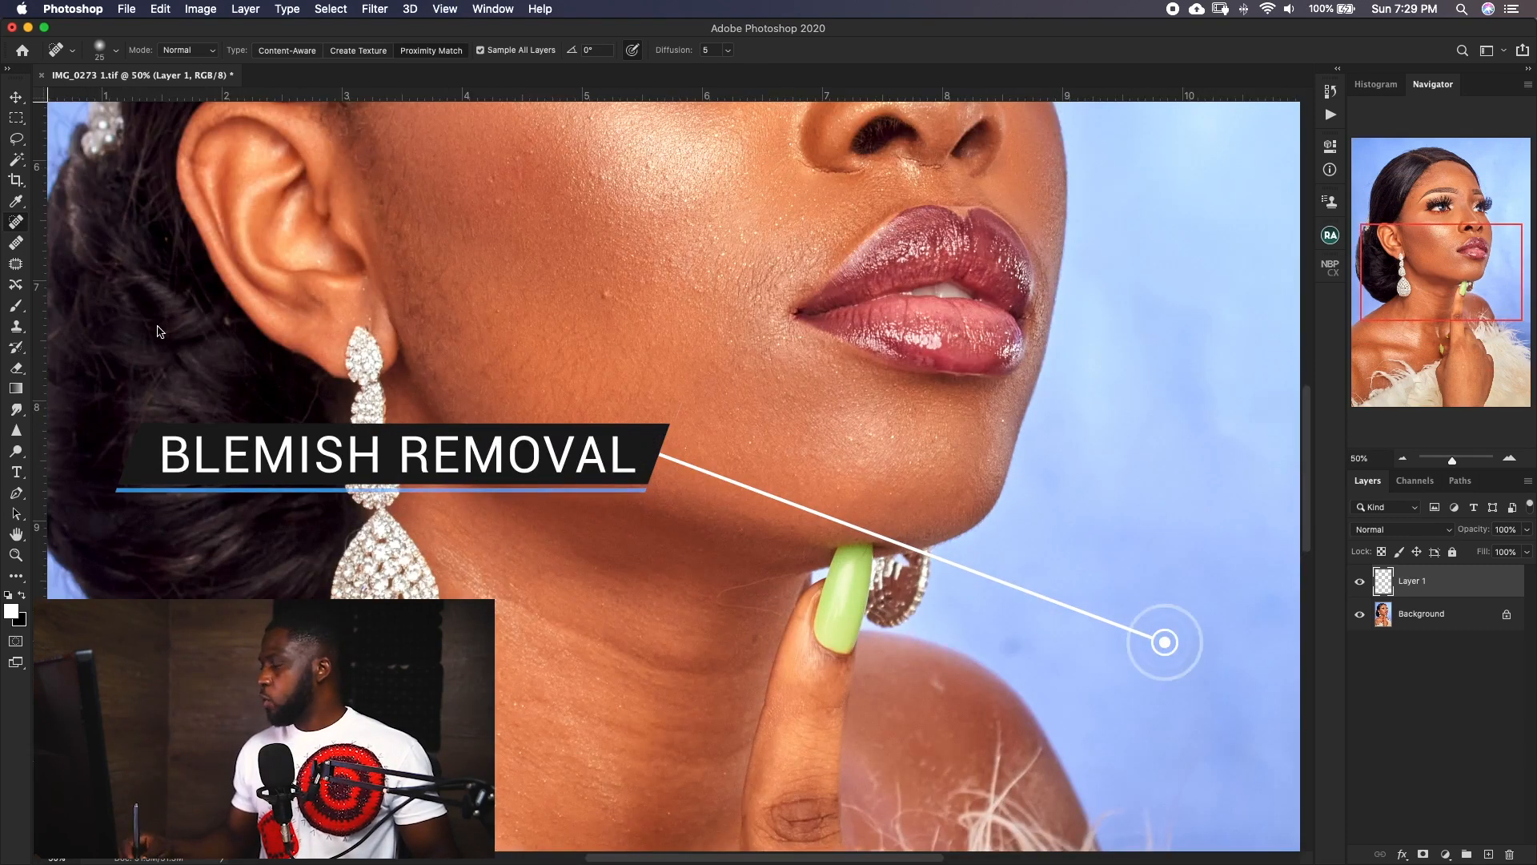
left_click_drag(669, 306, 782, 525)
left_click_drag(697, 469, 741, 525)
mouse_move(819, 323)
left_mouse_down()
mouse_move(728, 574)
mouse_move(741, 552)
left_mouse_up()
key("super+r")
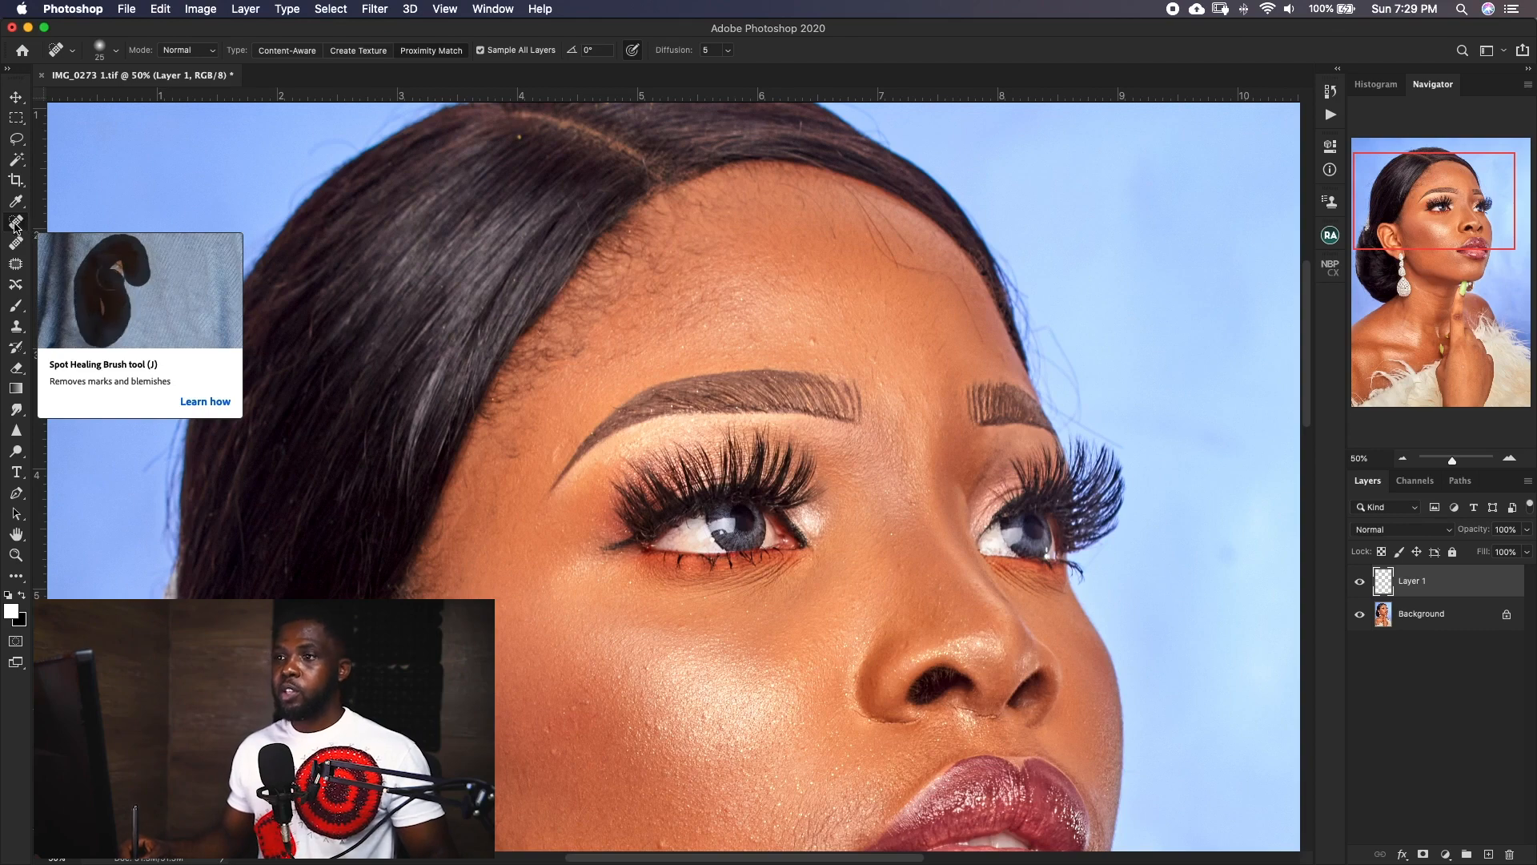
left_click_drag(744, 457, 724, 385)
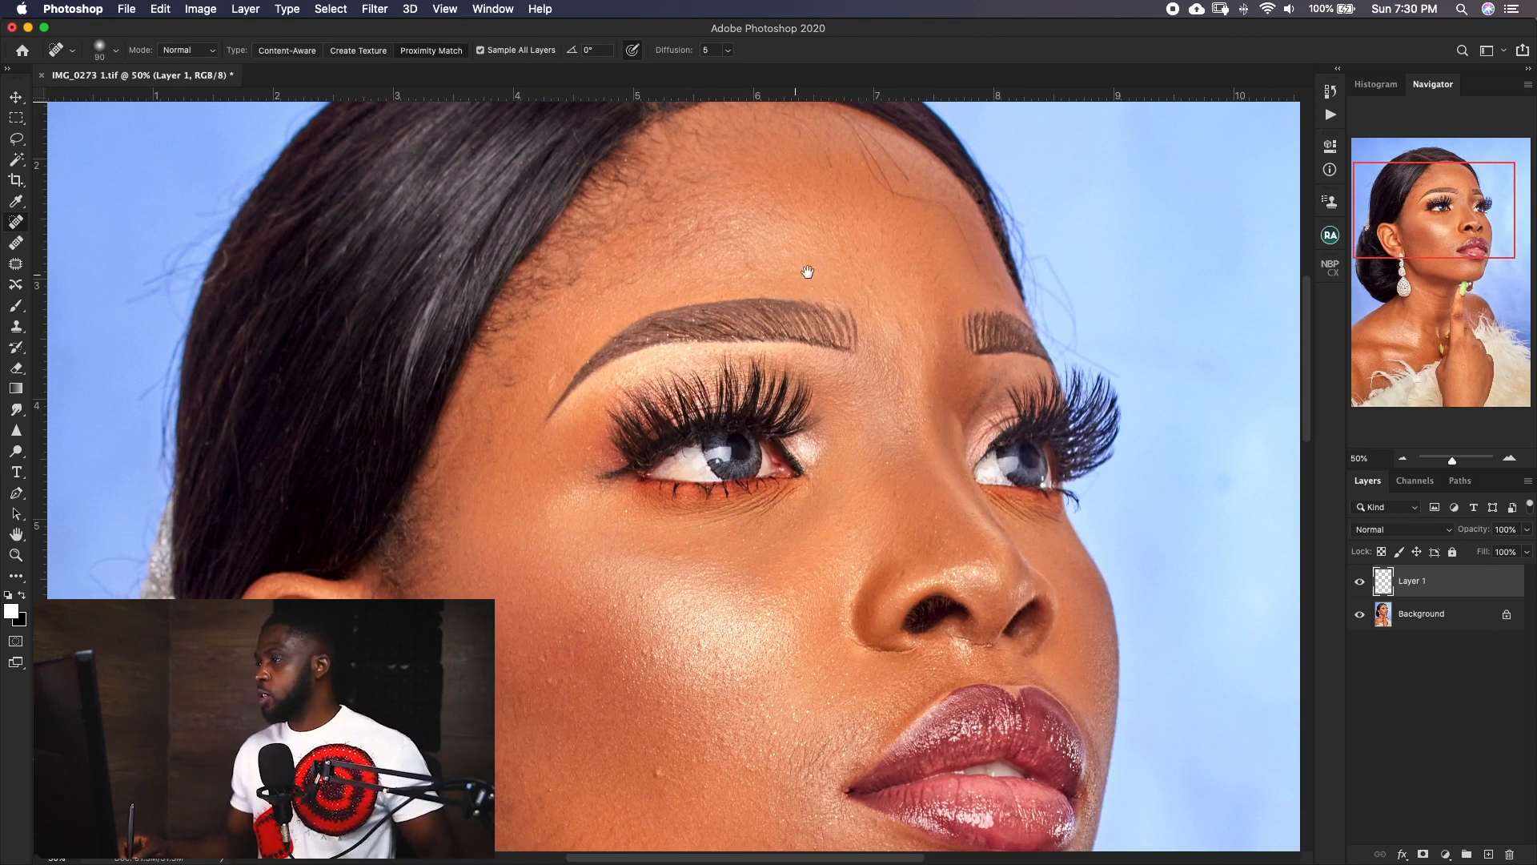
left_click_drag(807, 272, 789, 277)
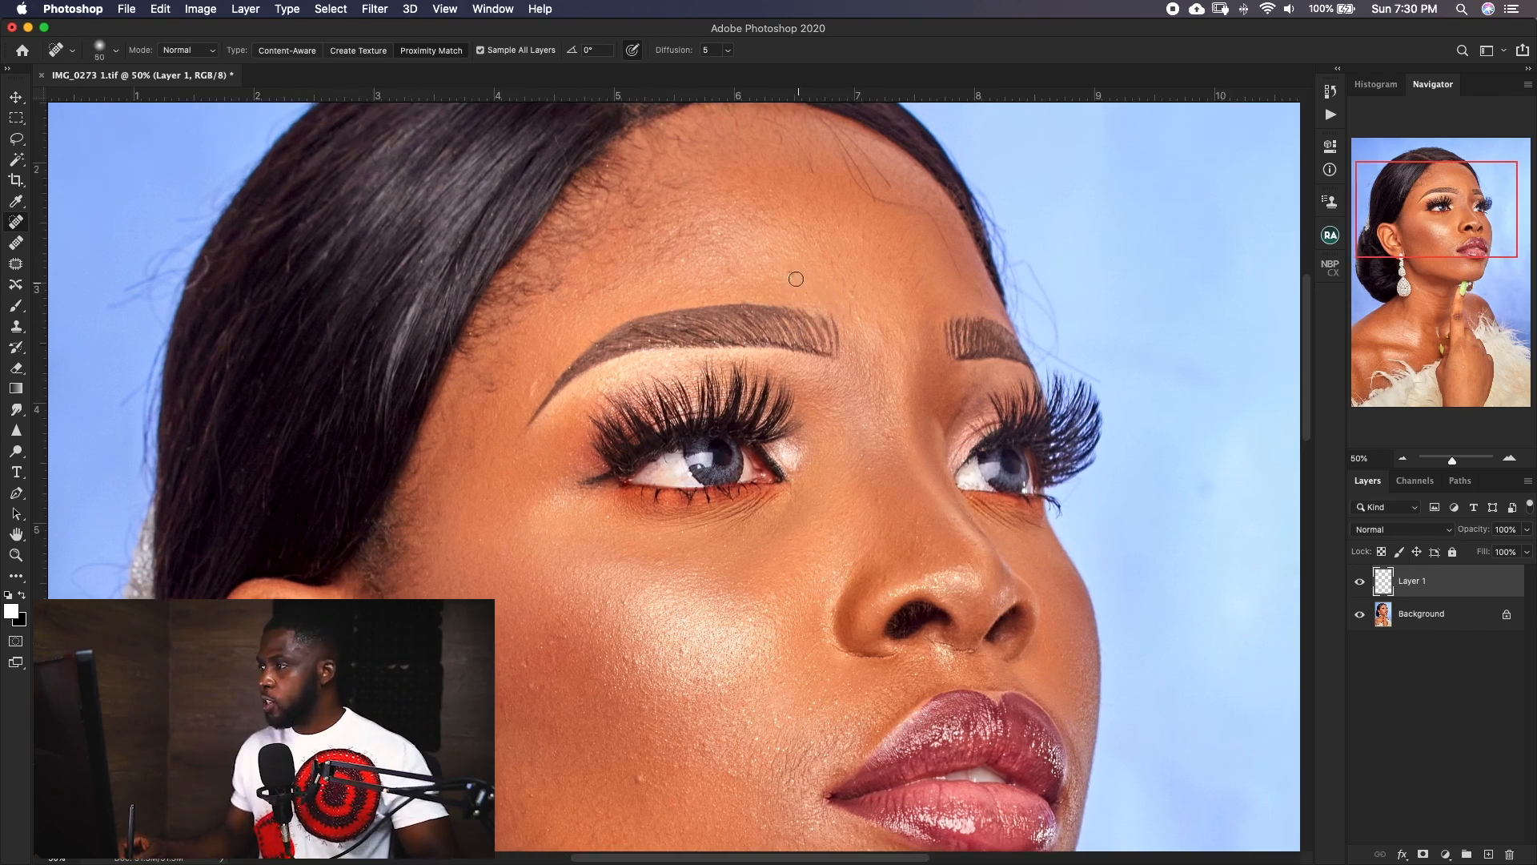
left_click(786, 277)
key("super+z")
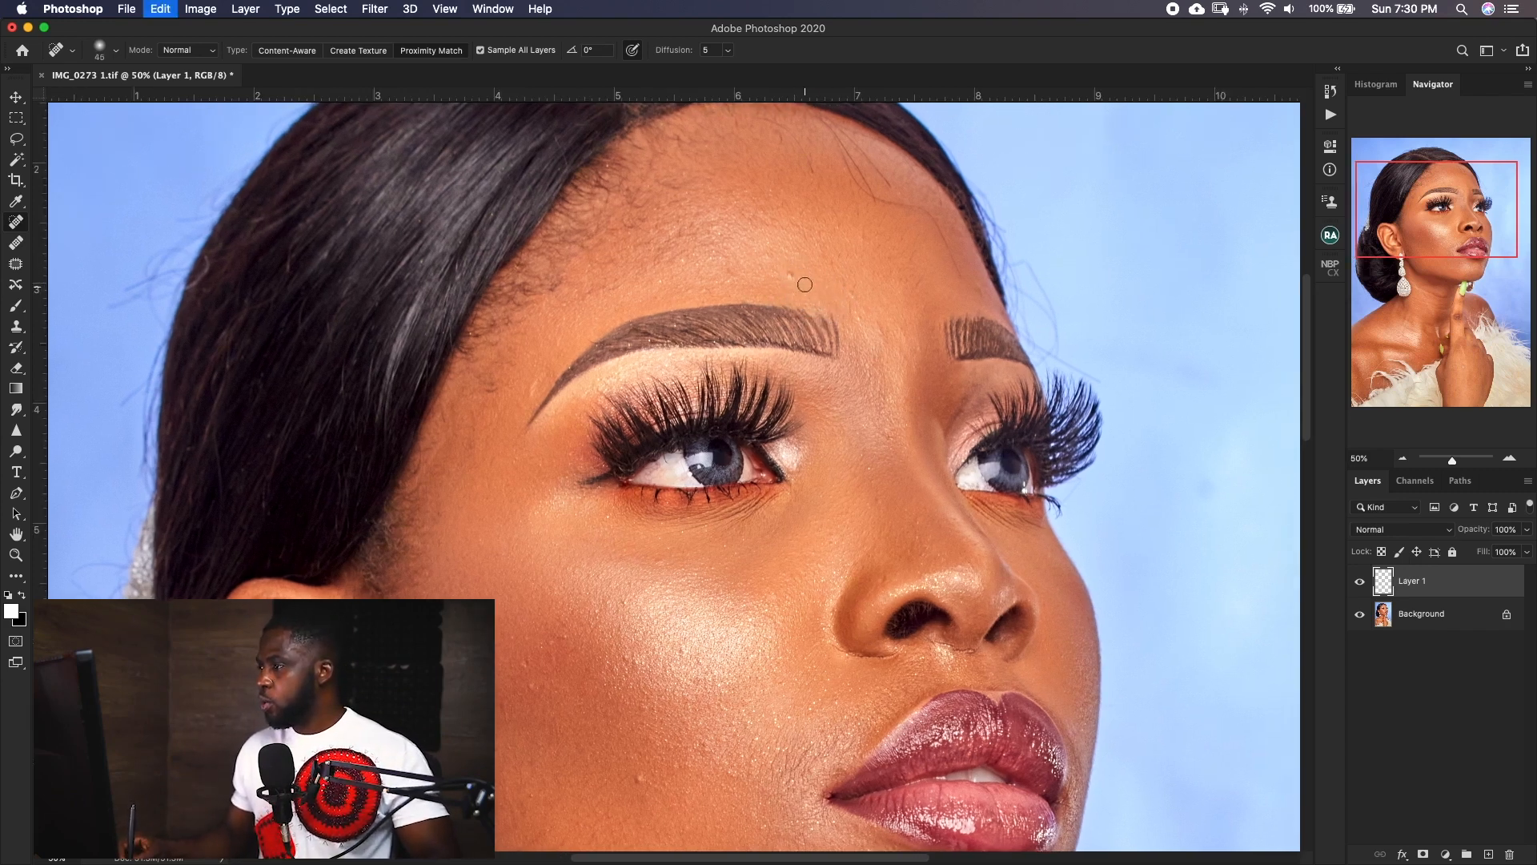
key("]")
left_click(789, 272)
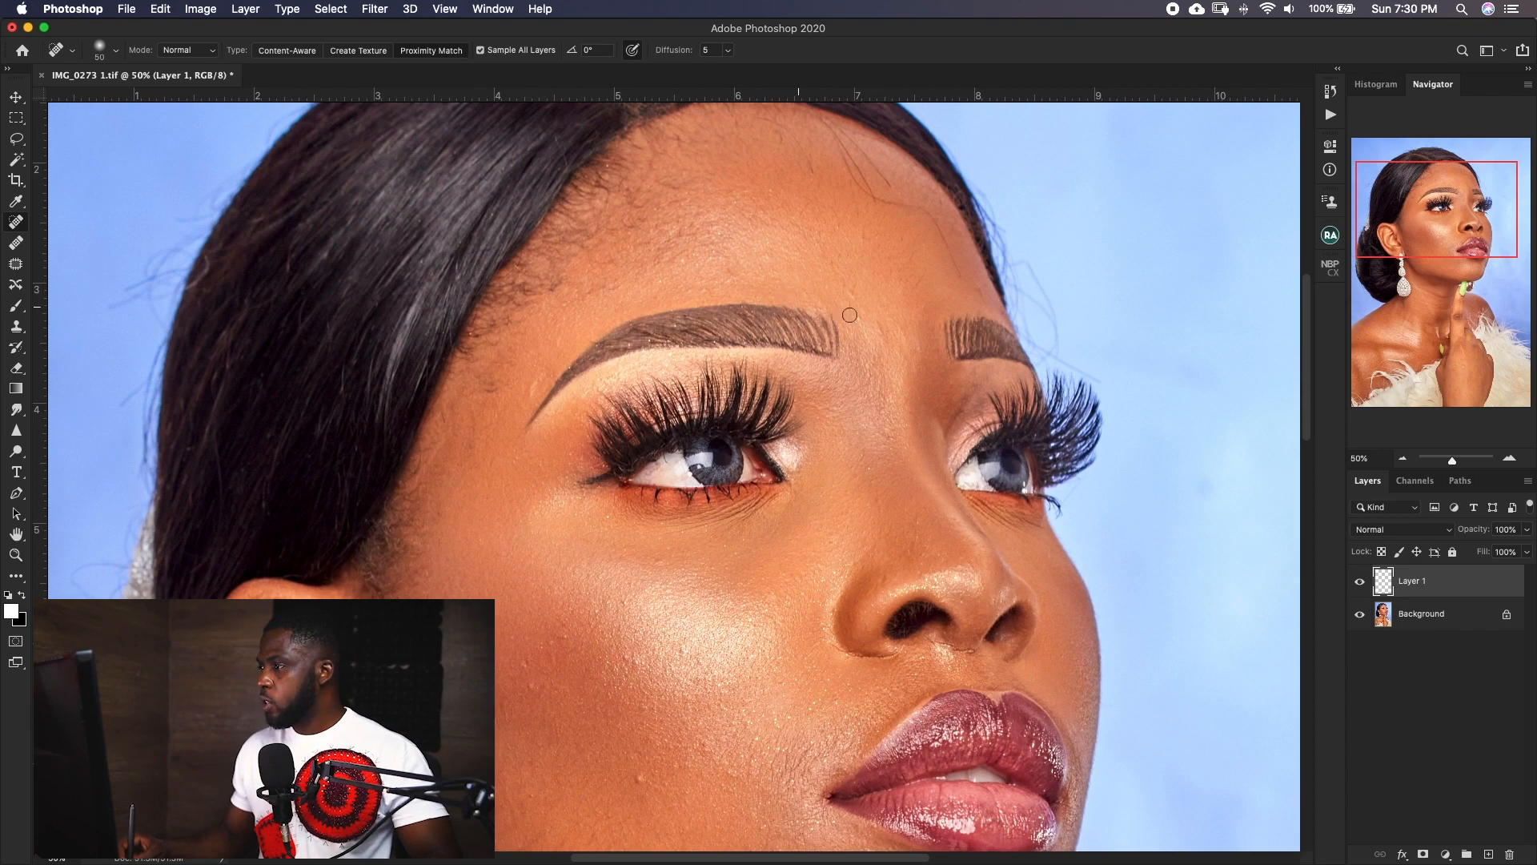
left_click(852, 293)
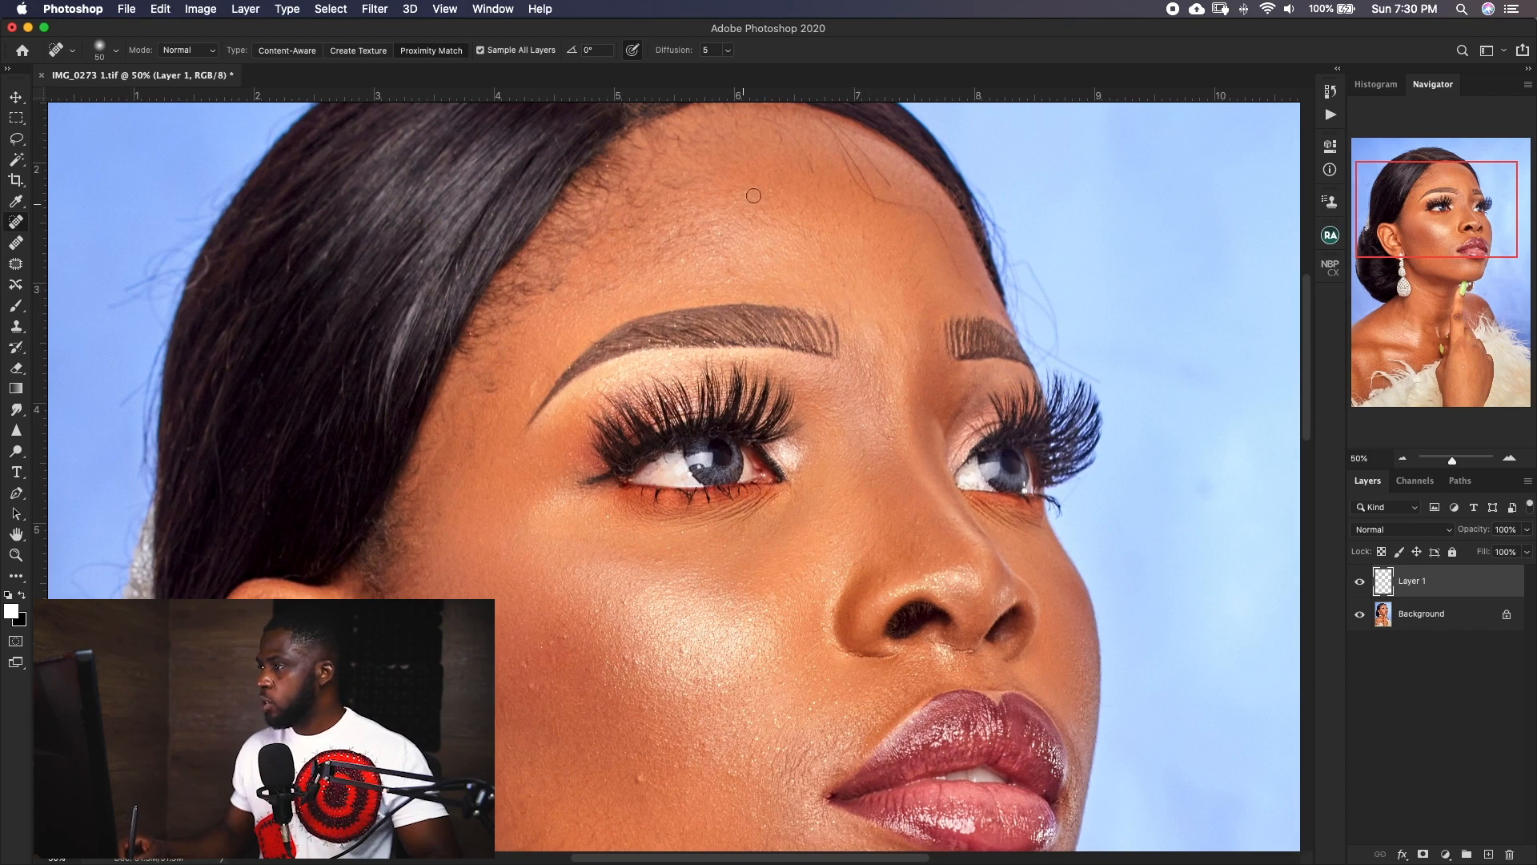
Remove the small bumps and dark spots on the cheek with the Spot Healing Brush at size 60.
scroll(809, 343, "down", 3)
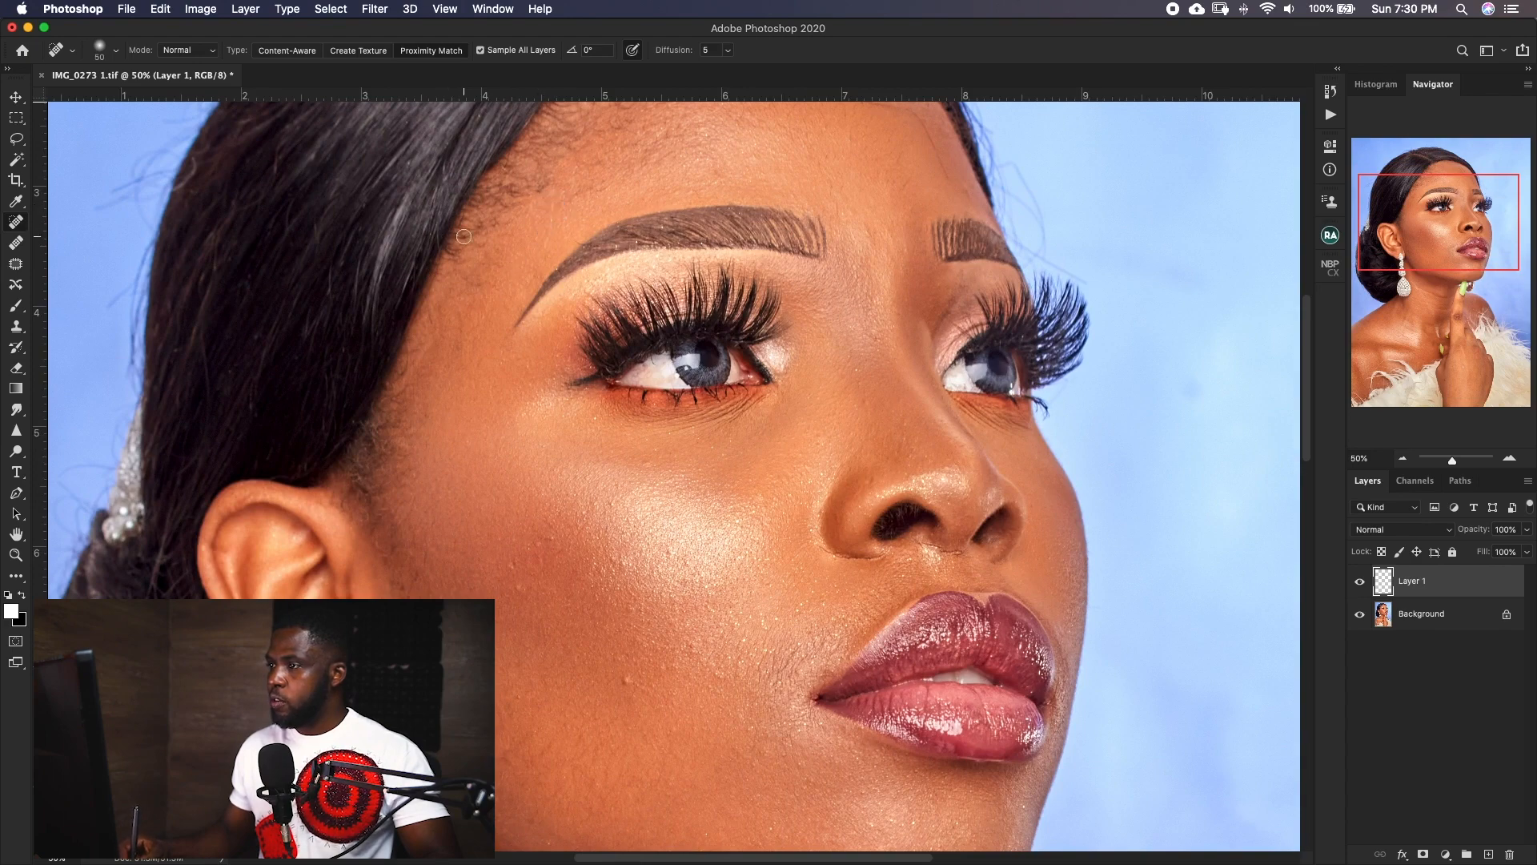
scroll(693, 240, "up", 4)
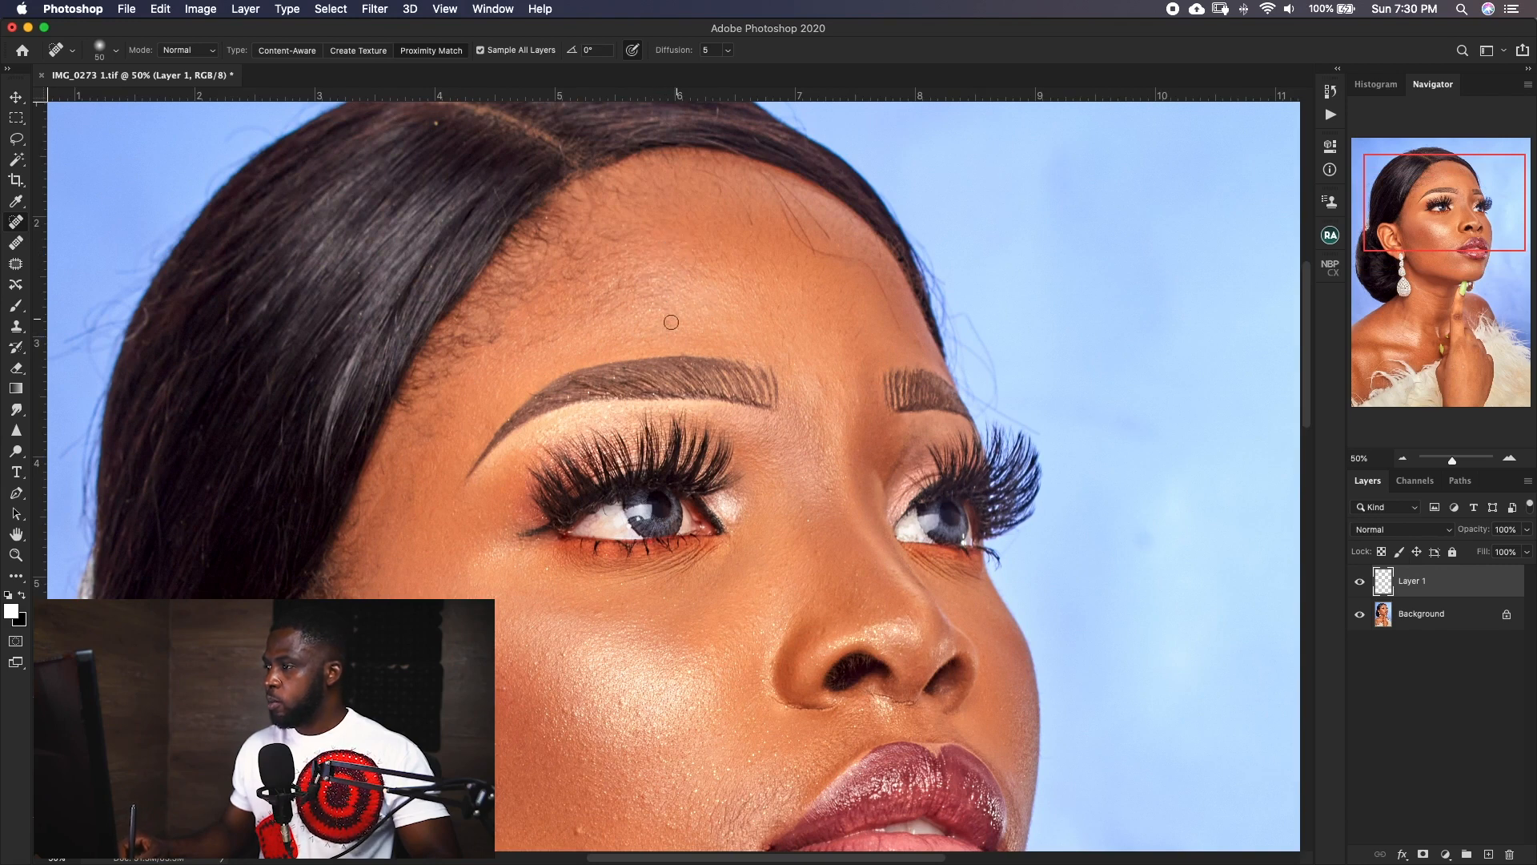
scroll(769, 320, "down", 4)
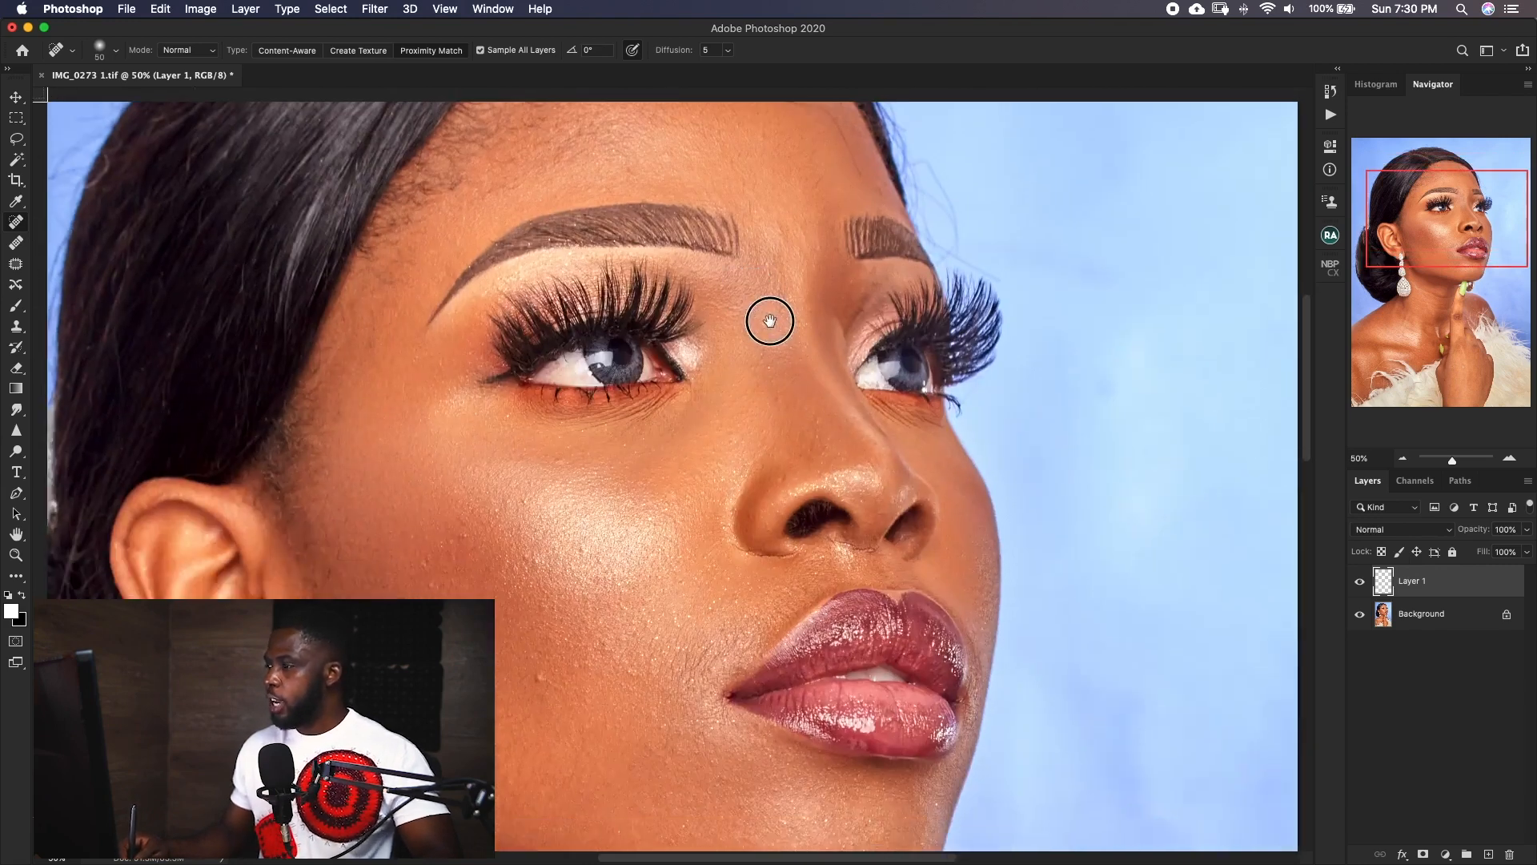
scroll(778, 322, "down", 4)
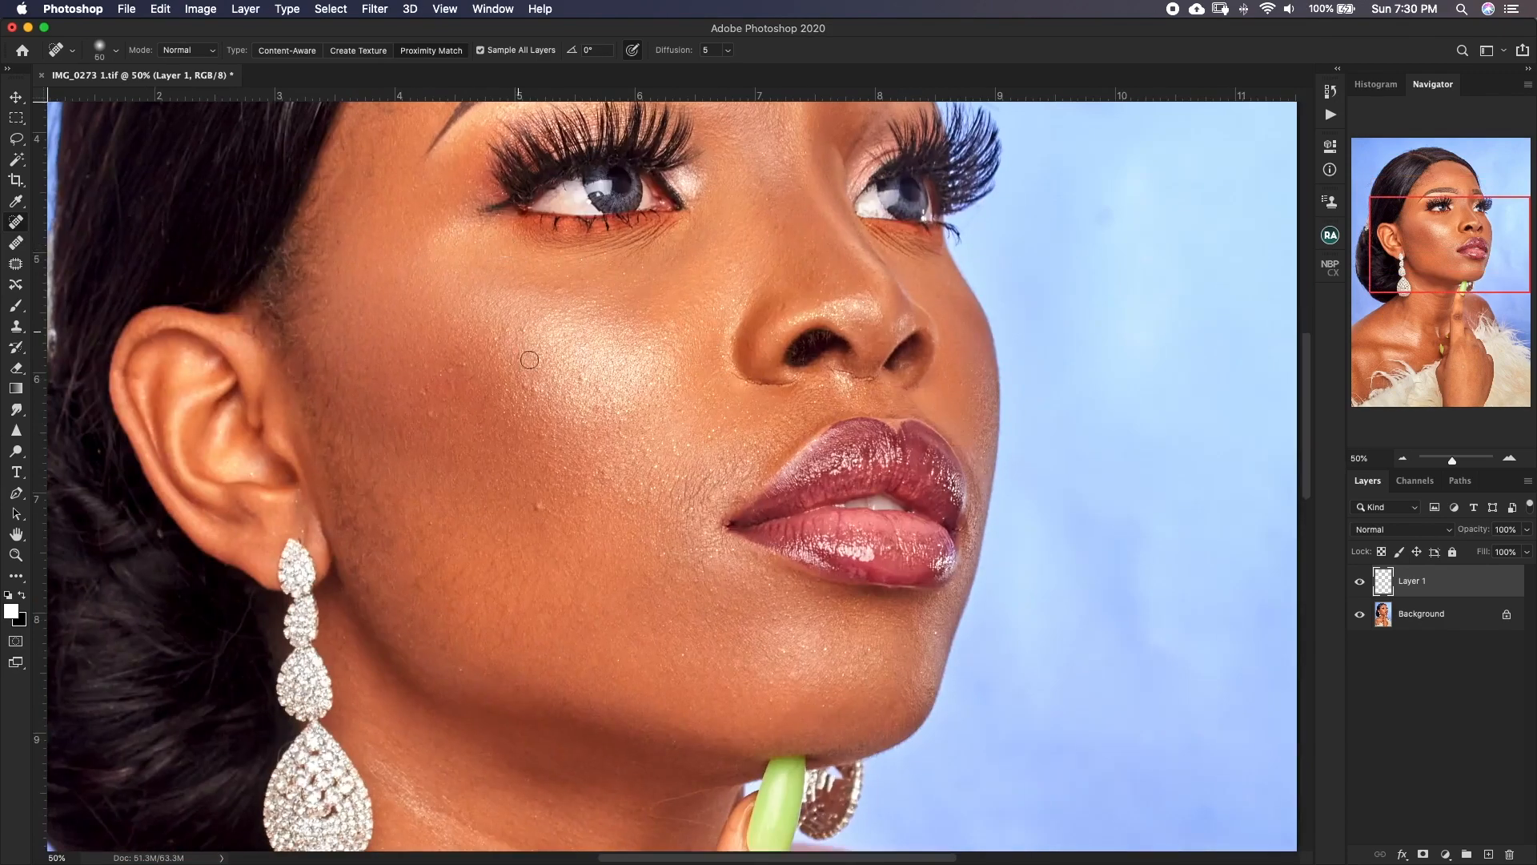
left_click(462, 368)
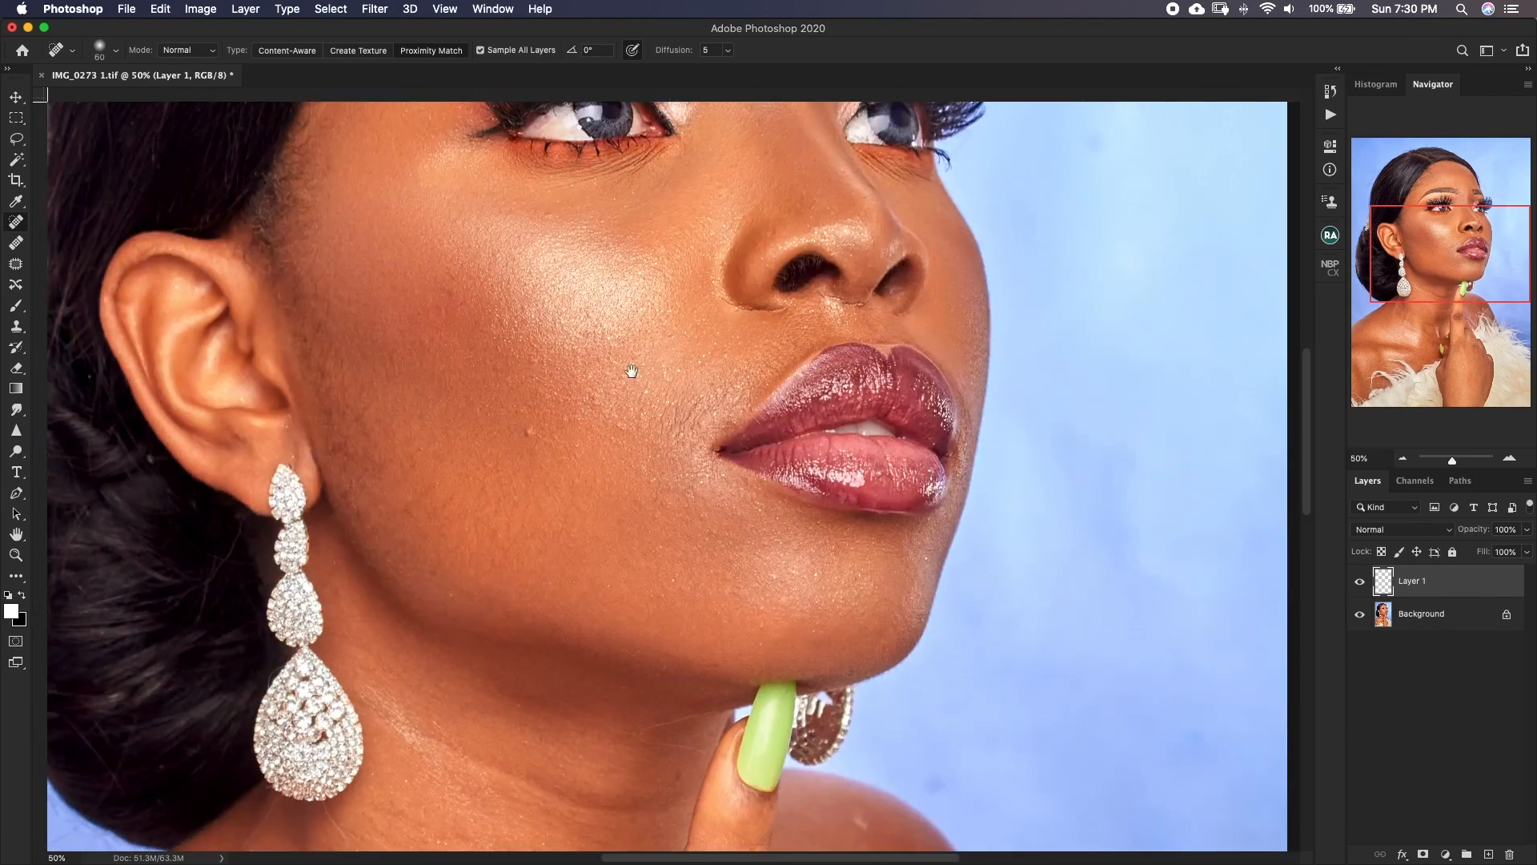
scroll(609, 396, "down", 2)
key("bracketright")
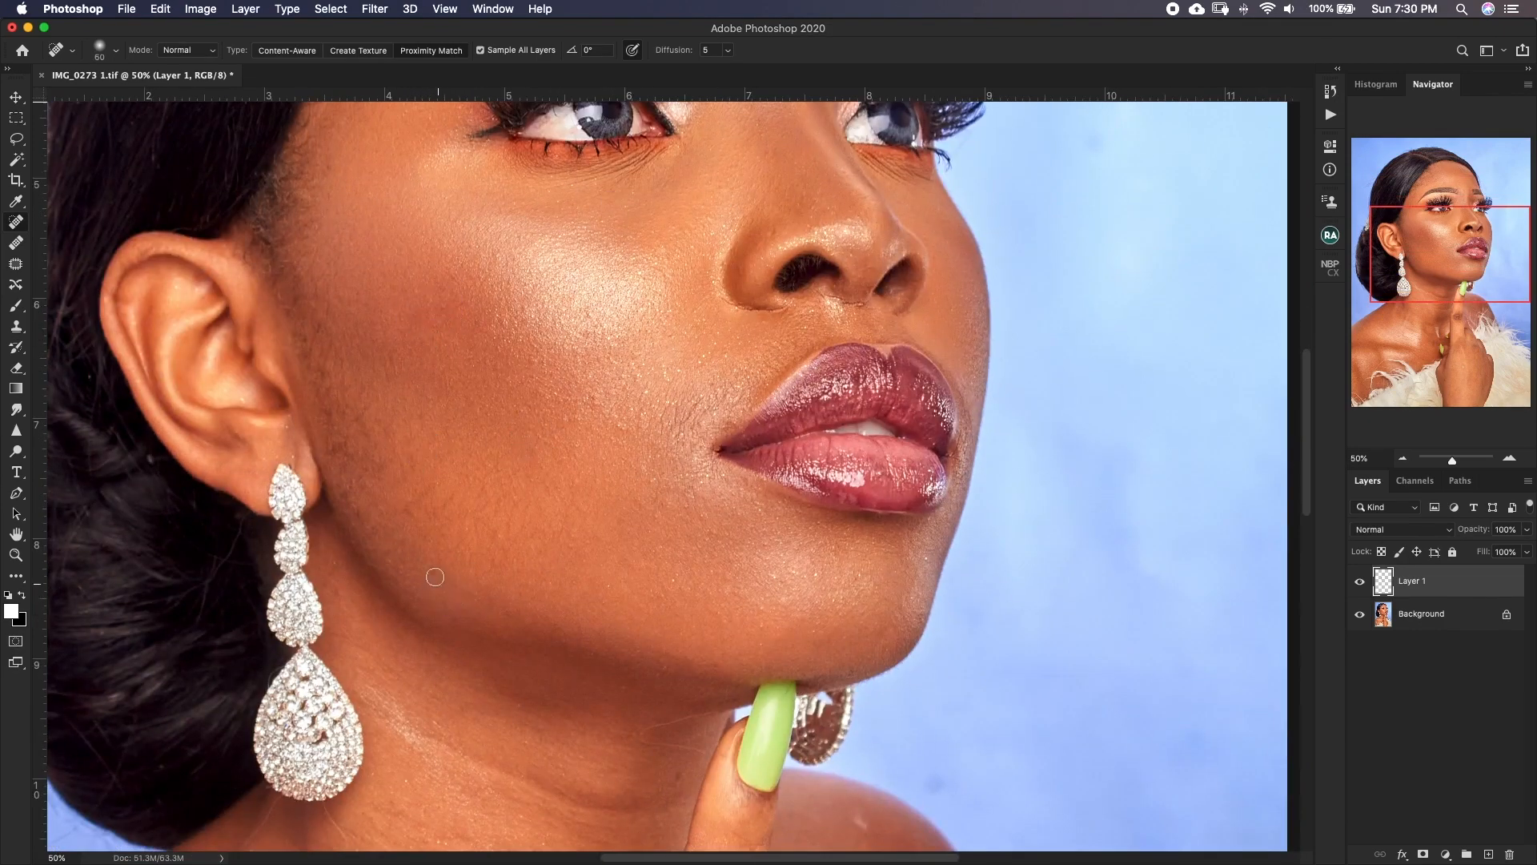
scroll(332, 565, "right", 4)
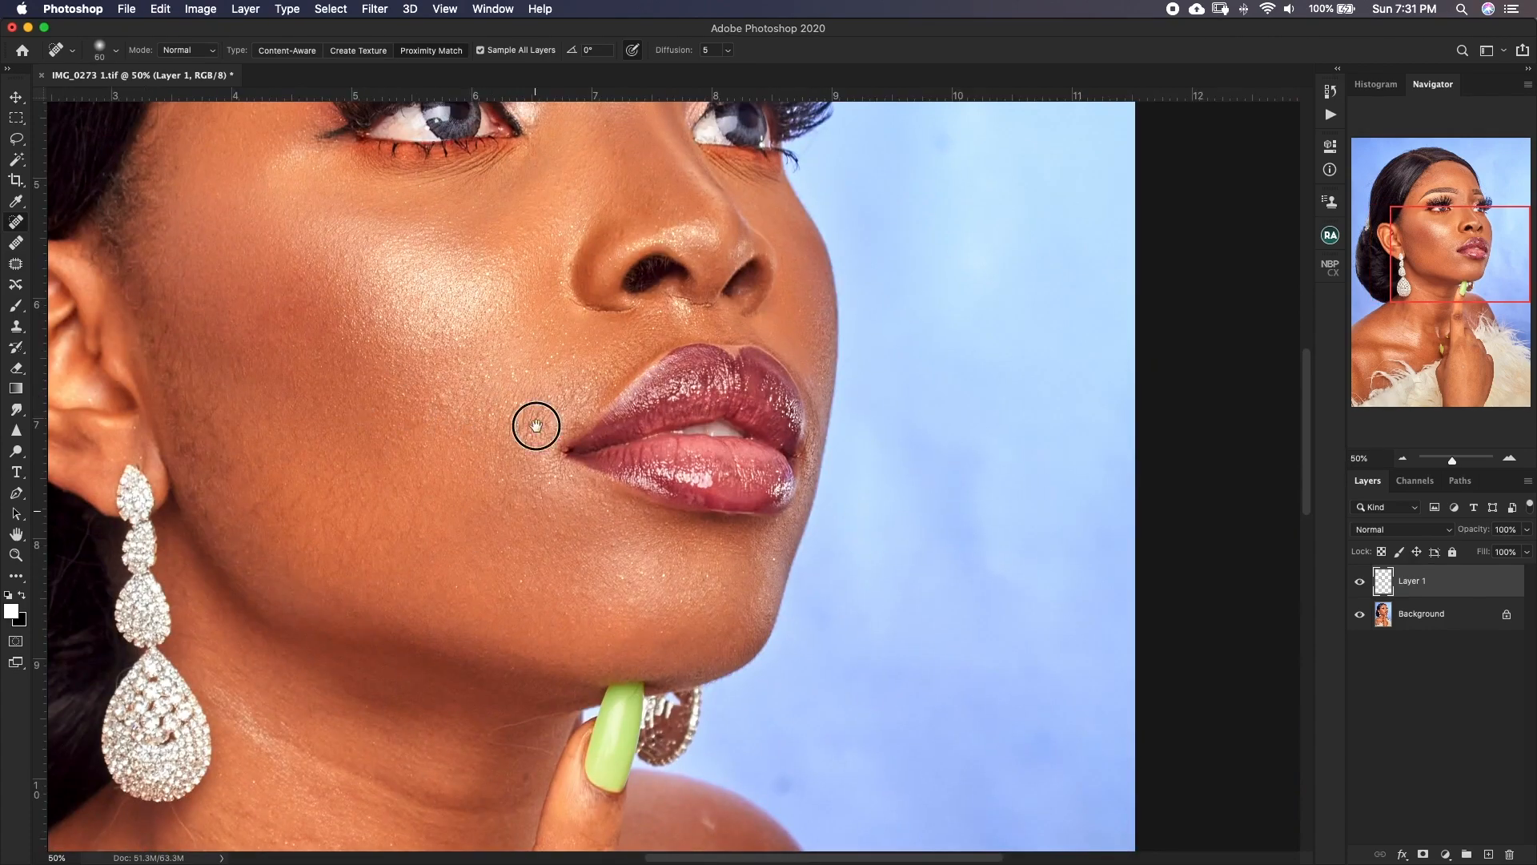
Heal the spots and scars on the chest and the back of the hand, using brush sizes 60 and 70.
scroll(535, 425, "down", 4)
scroll(257, 559, "down", 15)
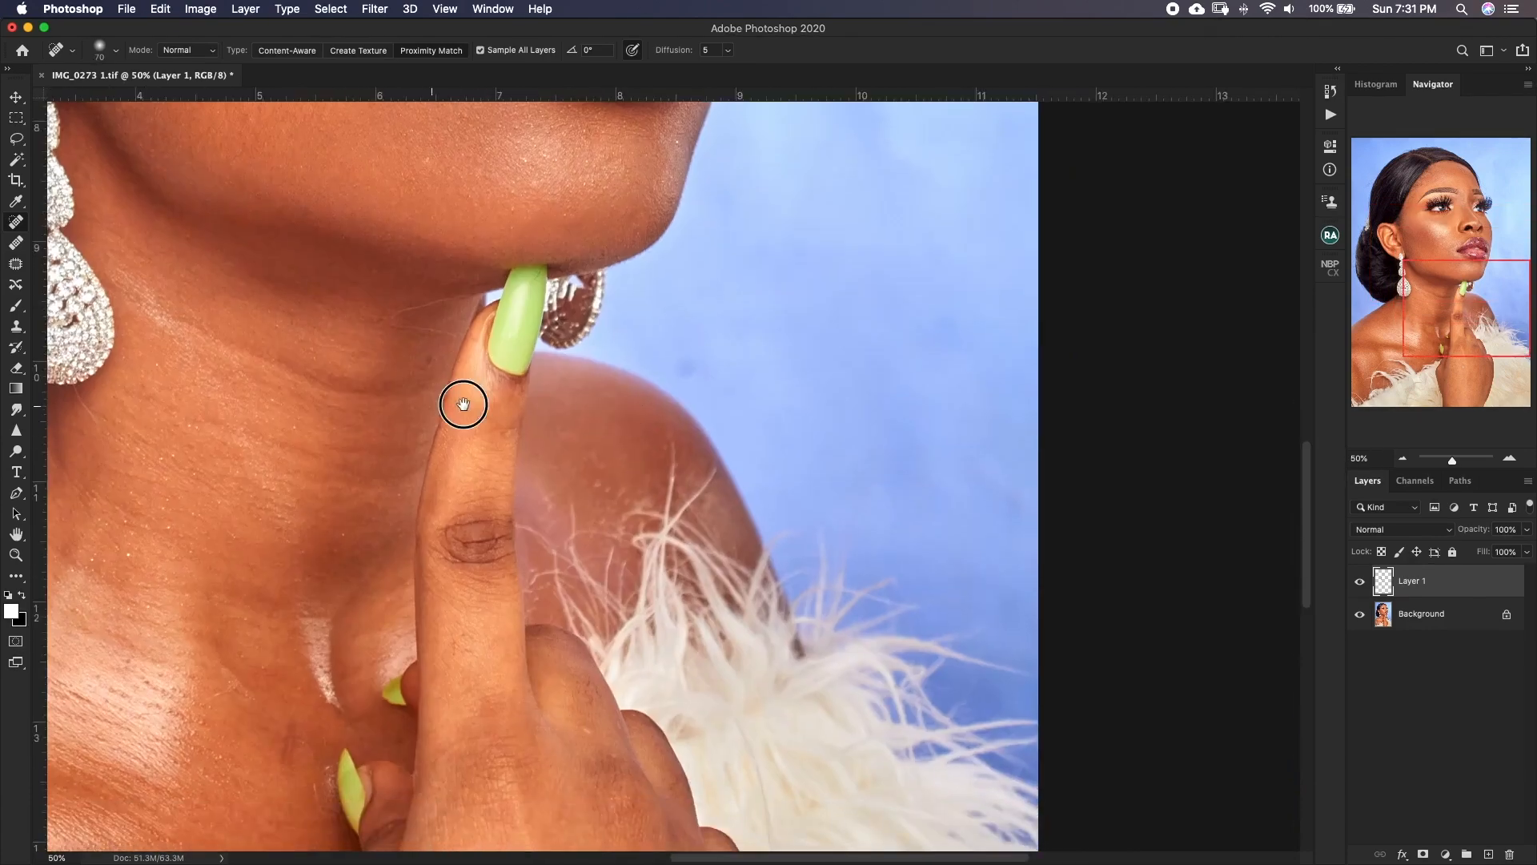
scroll(329, 339, "left", 3)
key("bracketright")
scroll(632, 469, "right", 3)
scroll(633, 469, "up", 2)
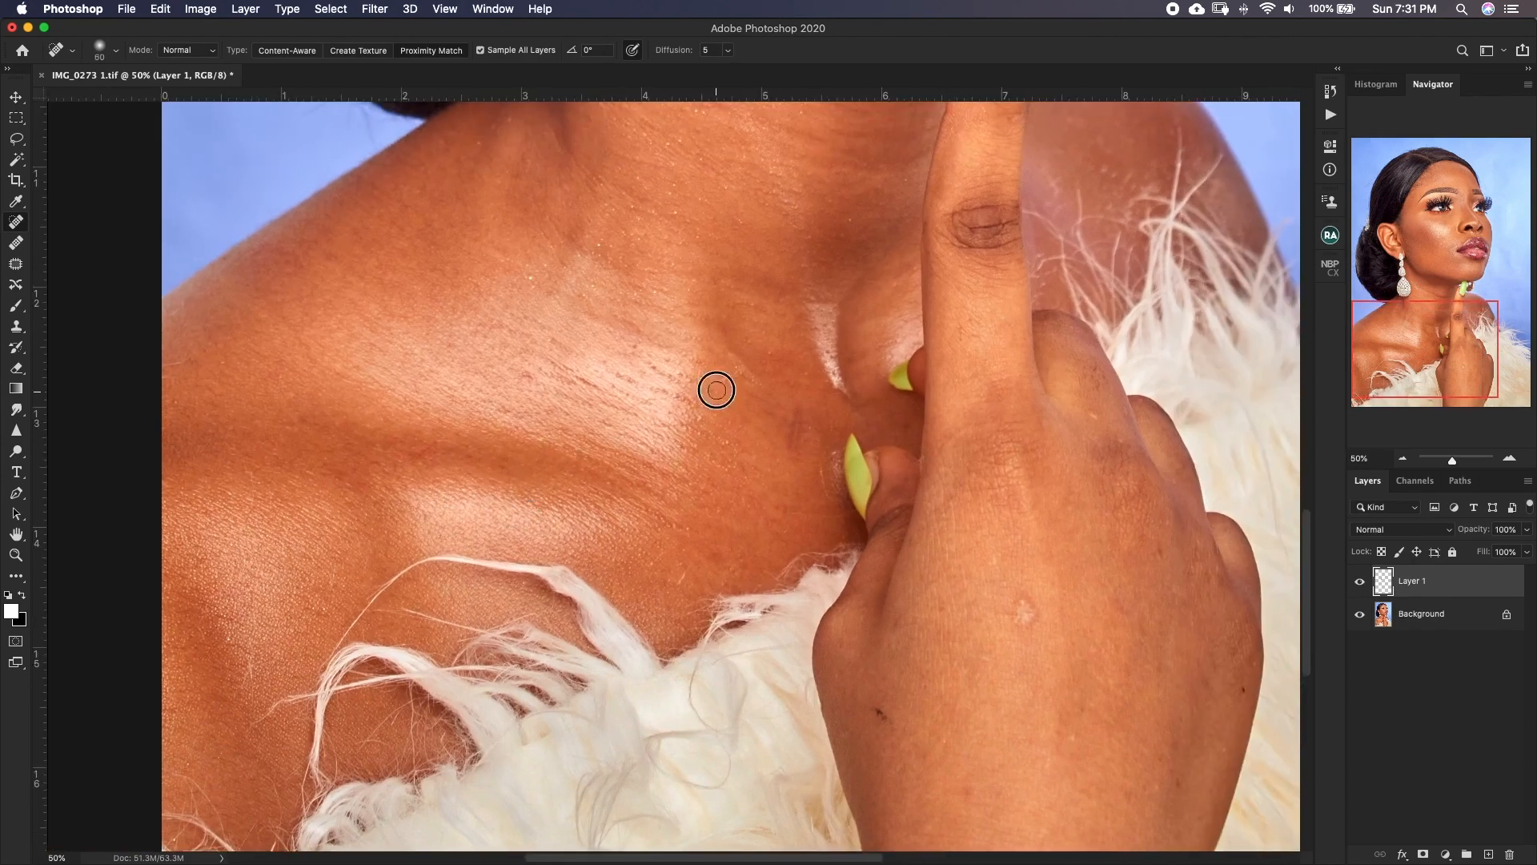
scroll(681, 572, "down", 8)
scroll(681, 572, "right", 12)
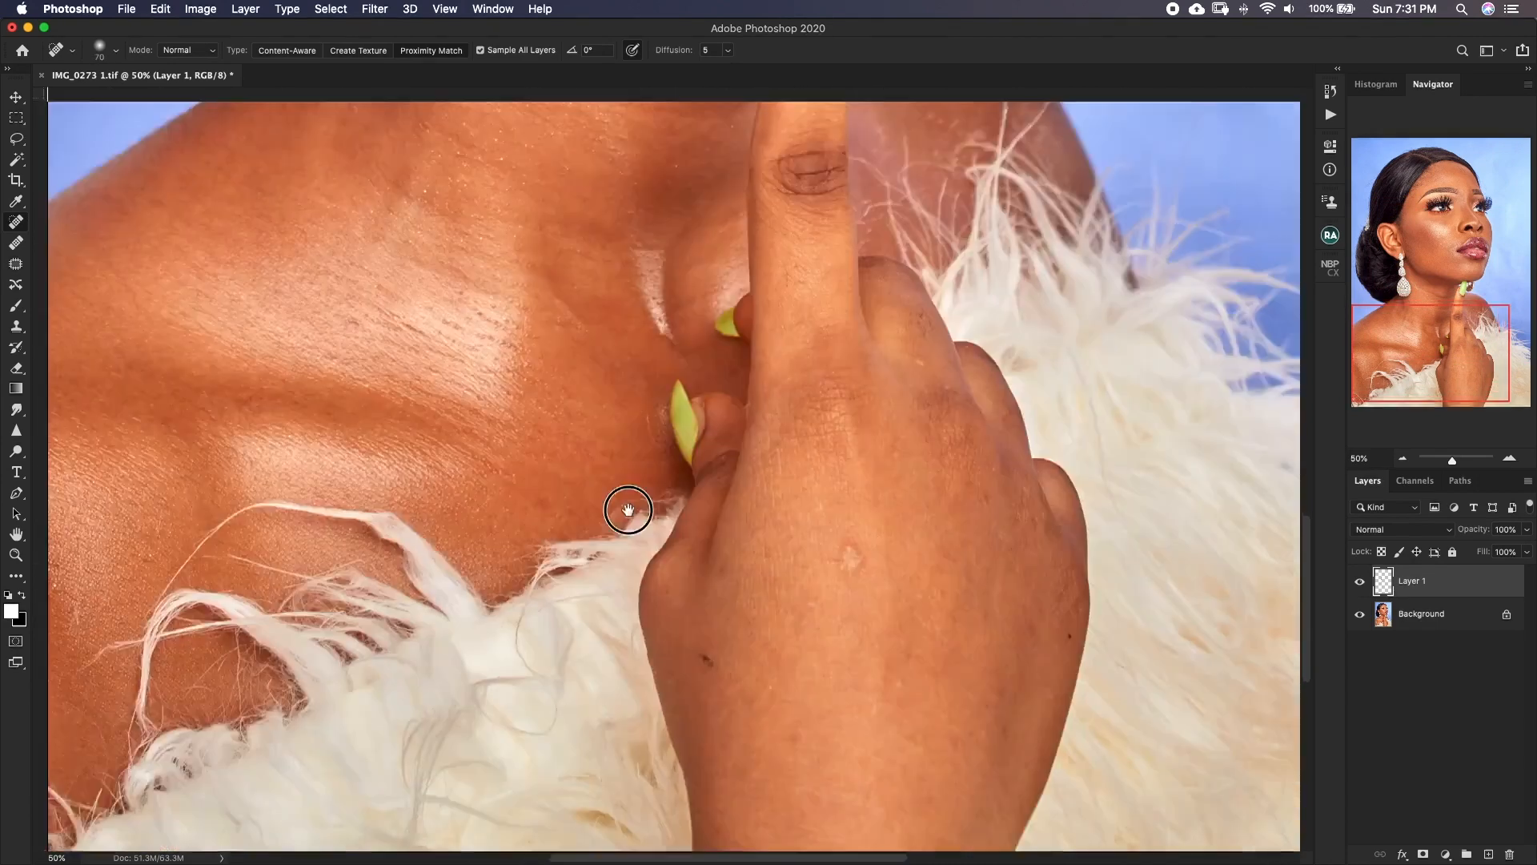
key("bracketleft")
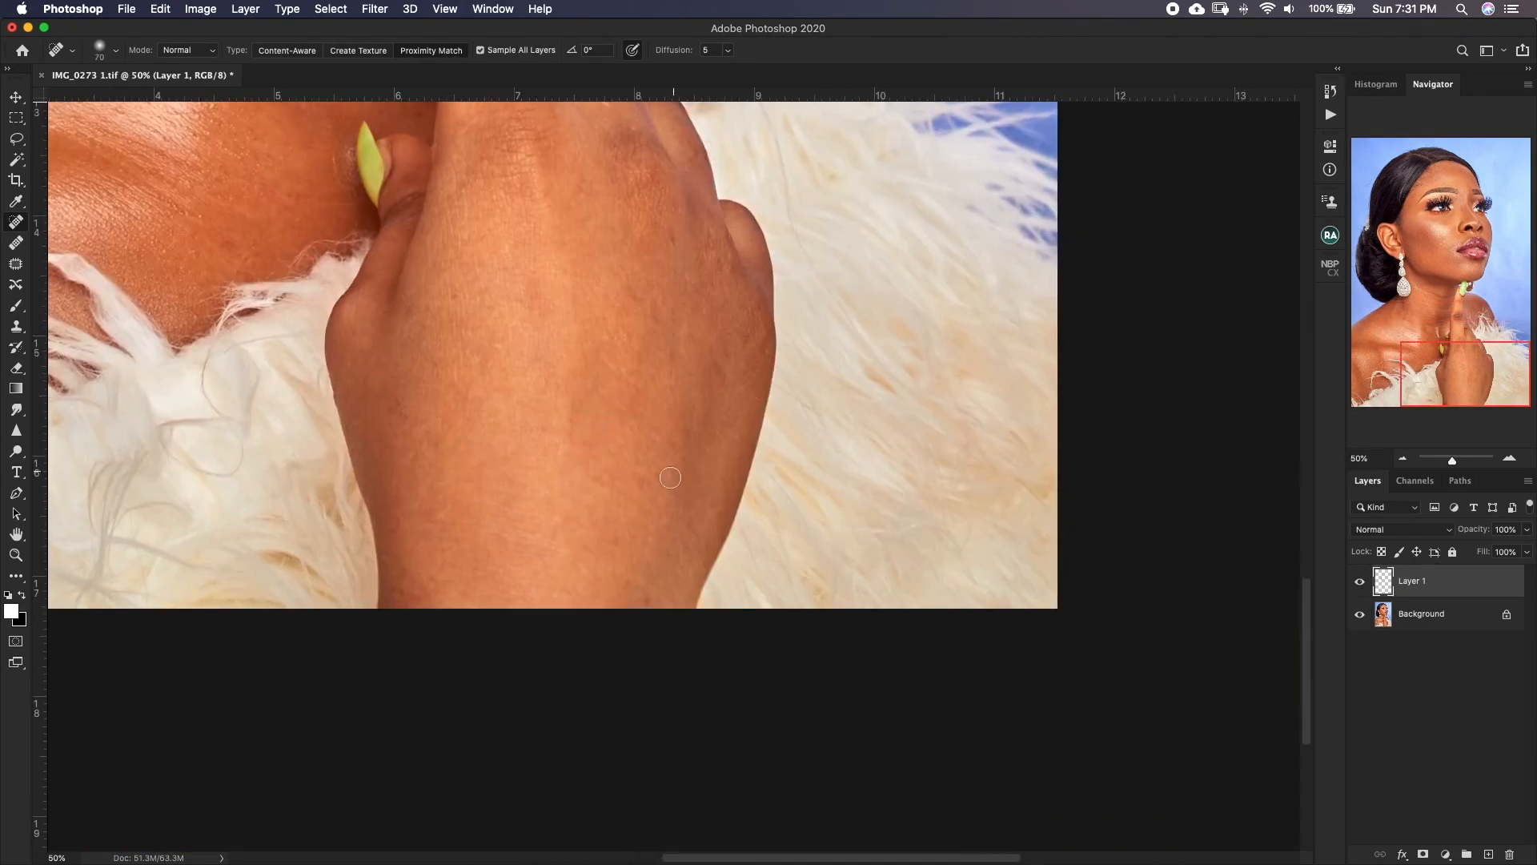
Heal the small blemishes on the neck and beside the raised finger at brush size 60.
scroll(681, 496, "up", 15)
scroll(680, 496, "left", 4)
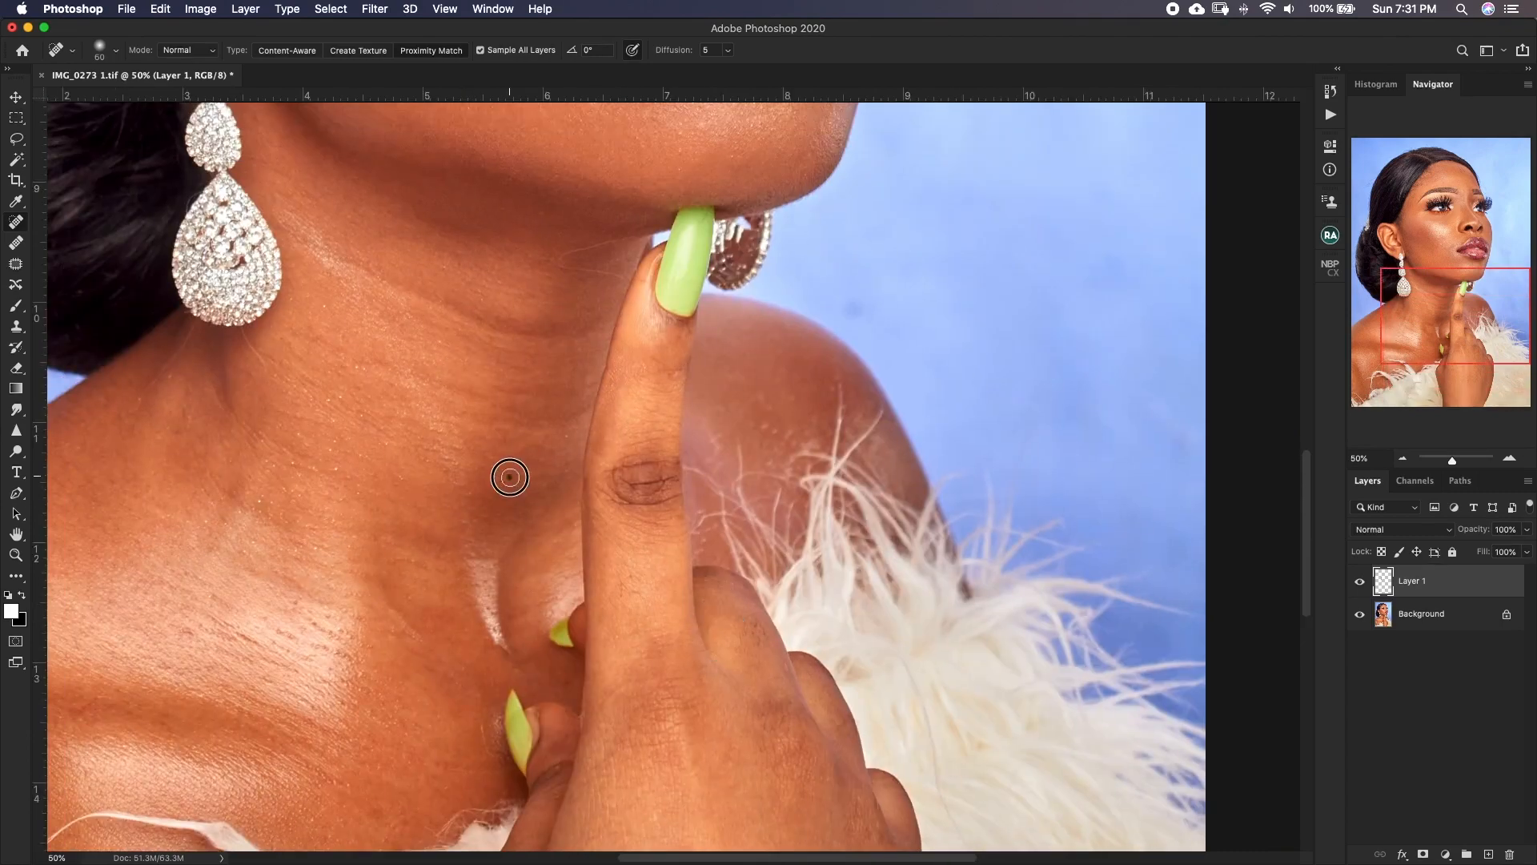
left_click(294, 467)
left_click_drag(392, 476, 406, 480)
left_click(579, 407)
Remove the blemishes around the mouth corner, chin and under the jaw with brush sizes 60 to 70.
scroll(609, 472, "up", 12)
scroll(608, 473, "right", 1)
key("bracketright")
left_click(637, 512)
left_click(523, 446)
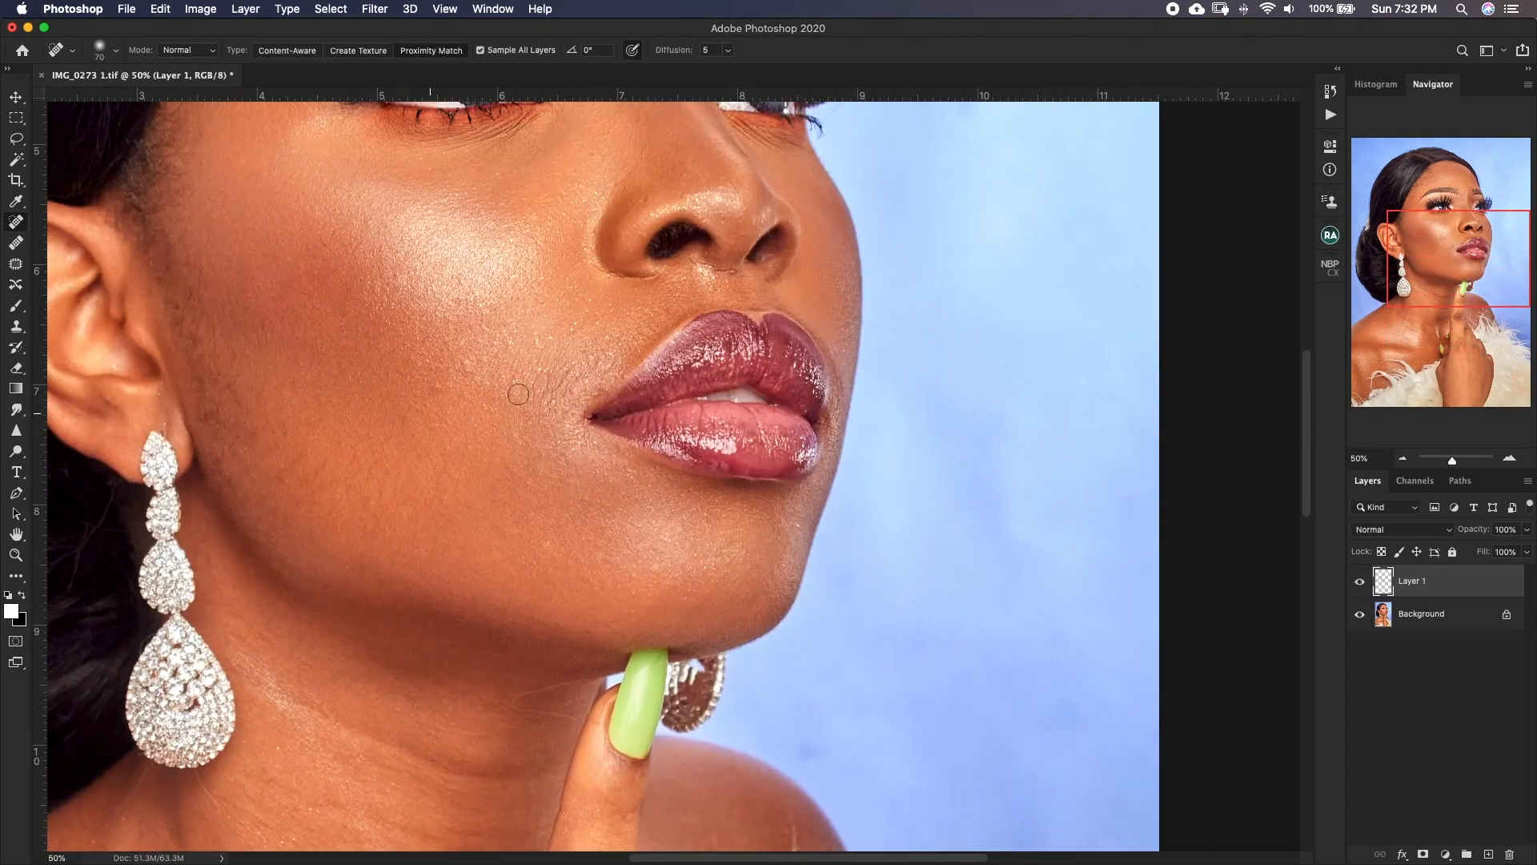
scroll(583, 627, "down", 12)
scroll(583, 628, "right", 1)
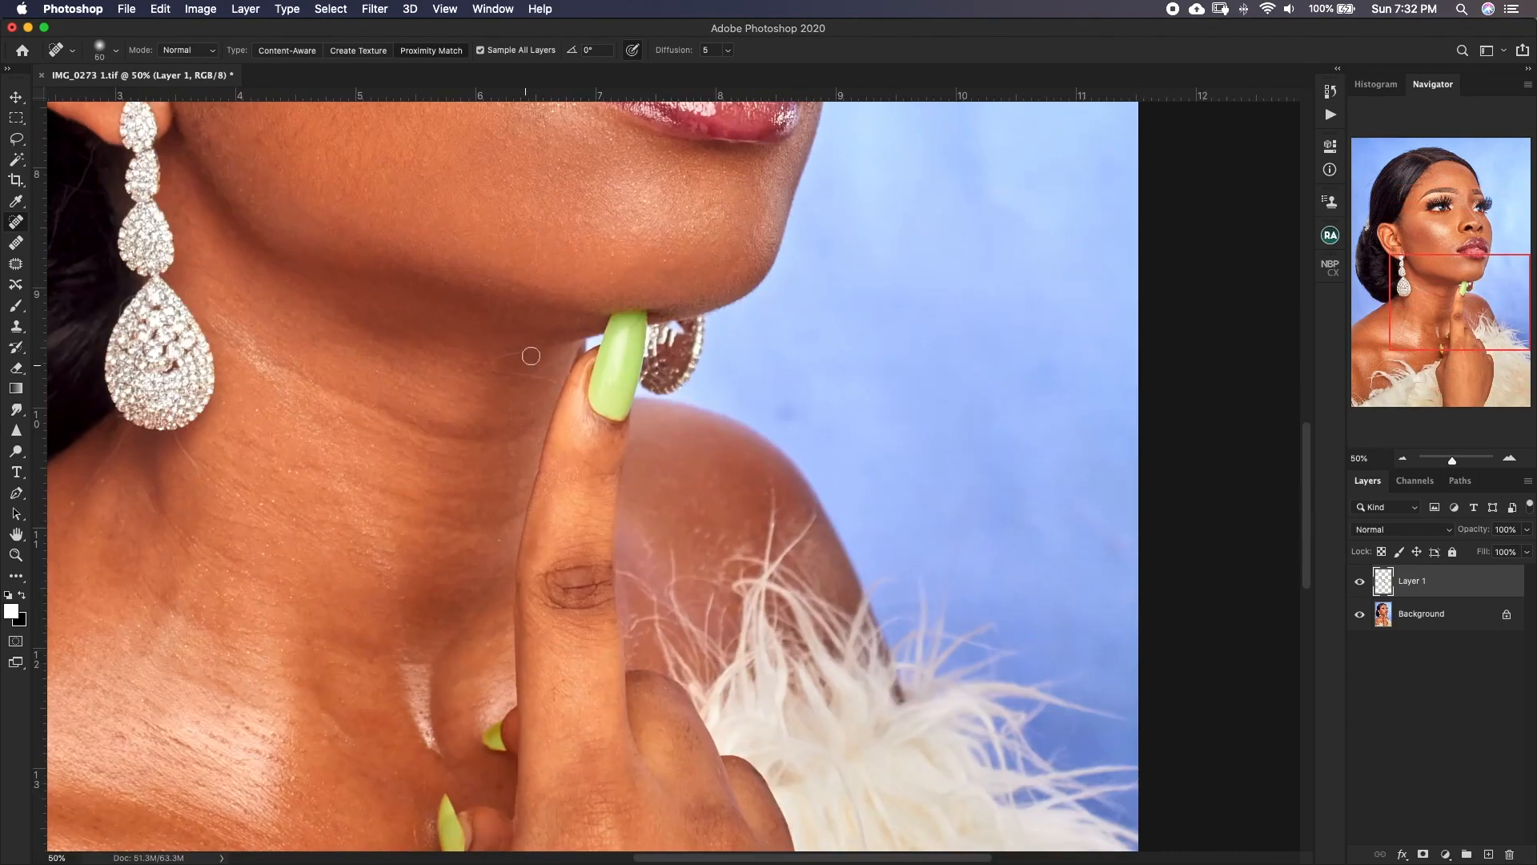
scroll(576, 525, "up", 6)
scroll(576, 525, "right", 1)
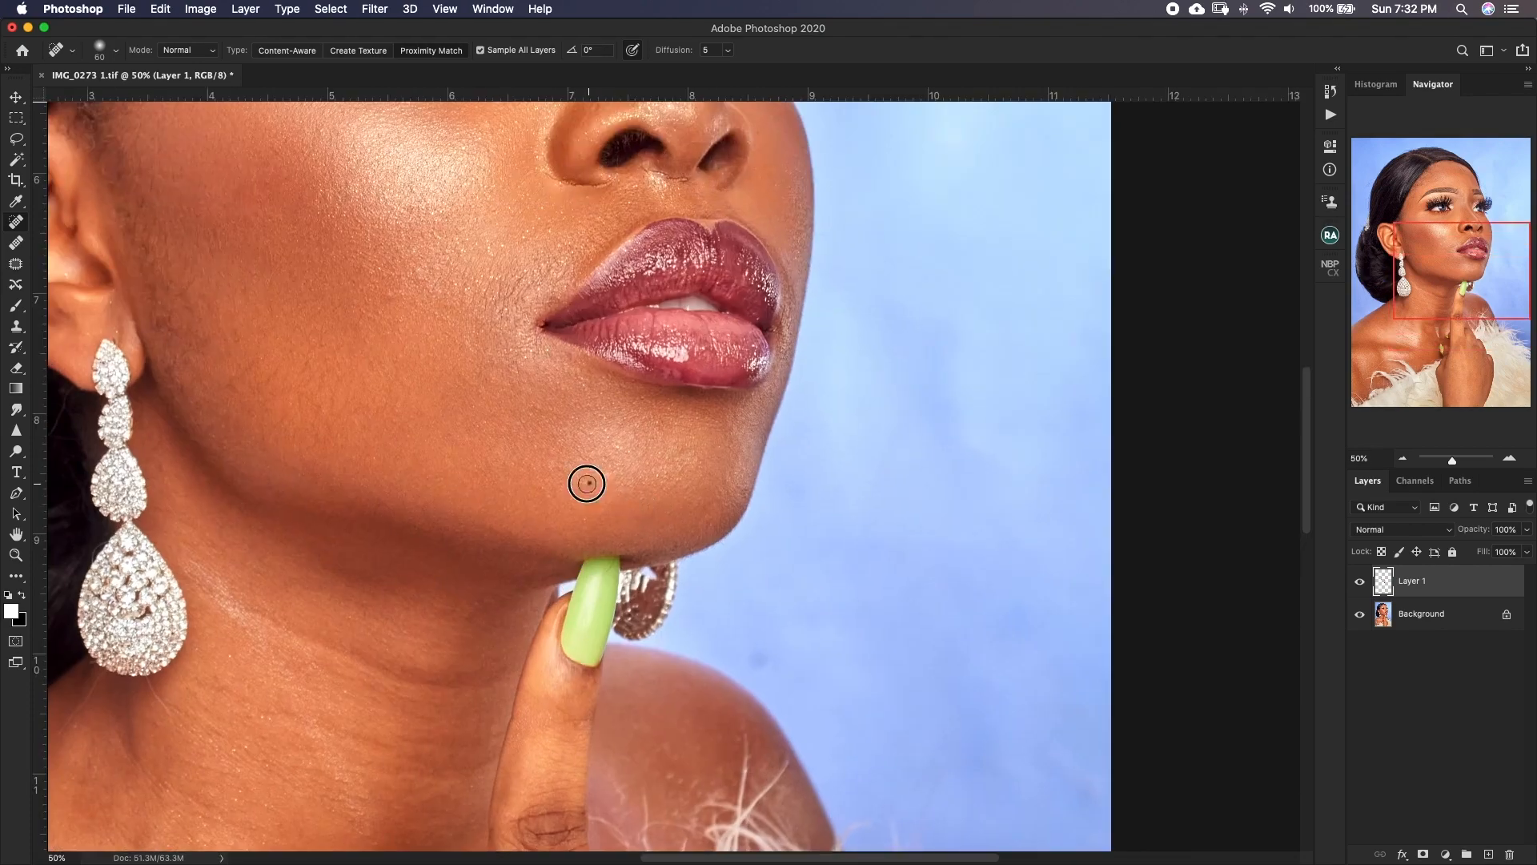
Remove the stray hairs crossing the upper forehead with the Spot Healing Brush set to Content-Aware at size 60.
scroll(496, 352, "up", 10)
scroll(496, 352, "left", 1)
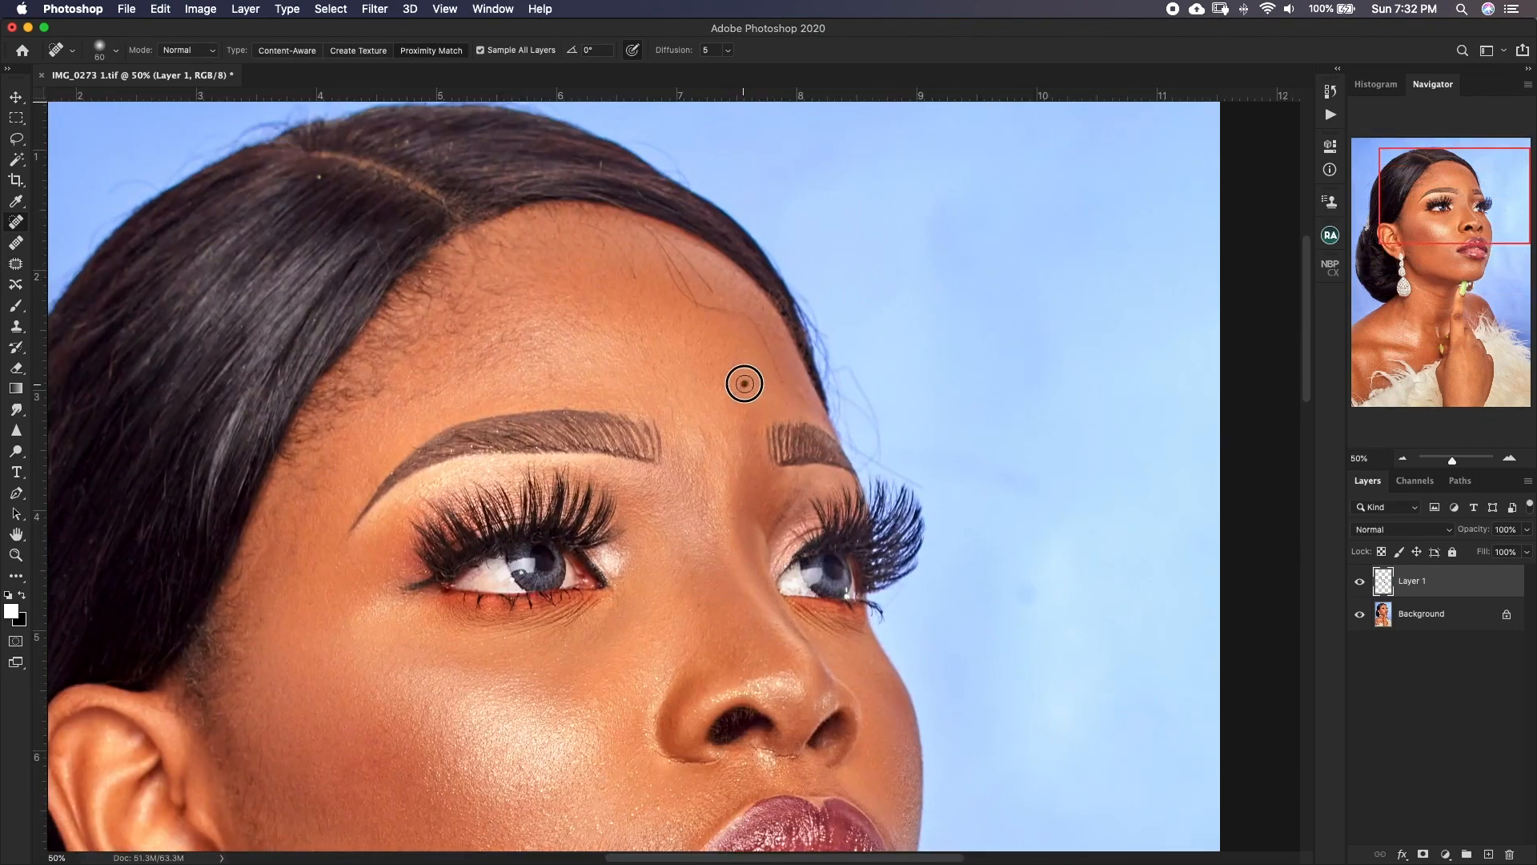
key("bracketright")
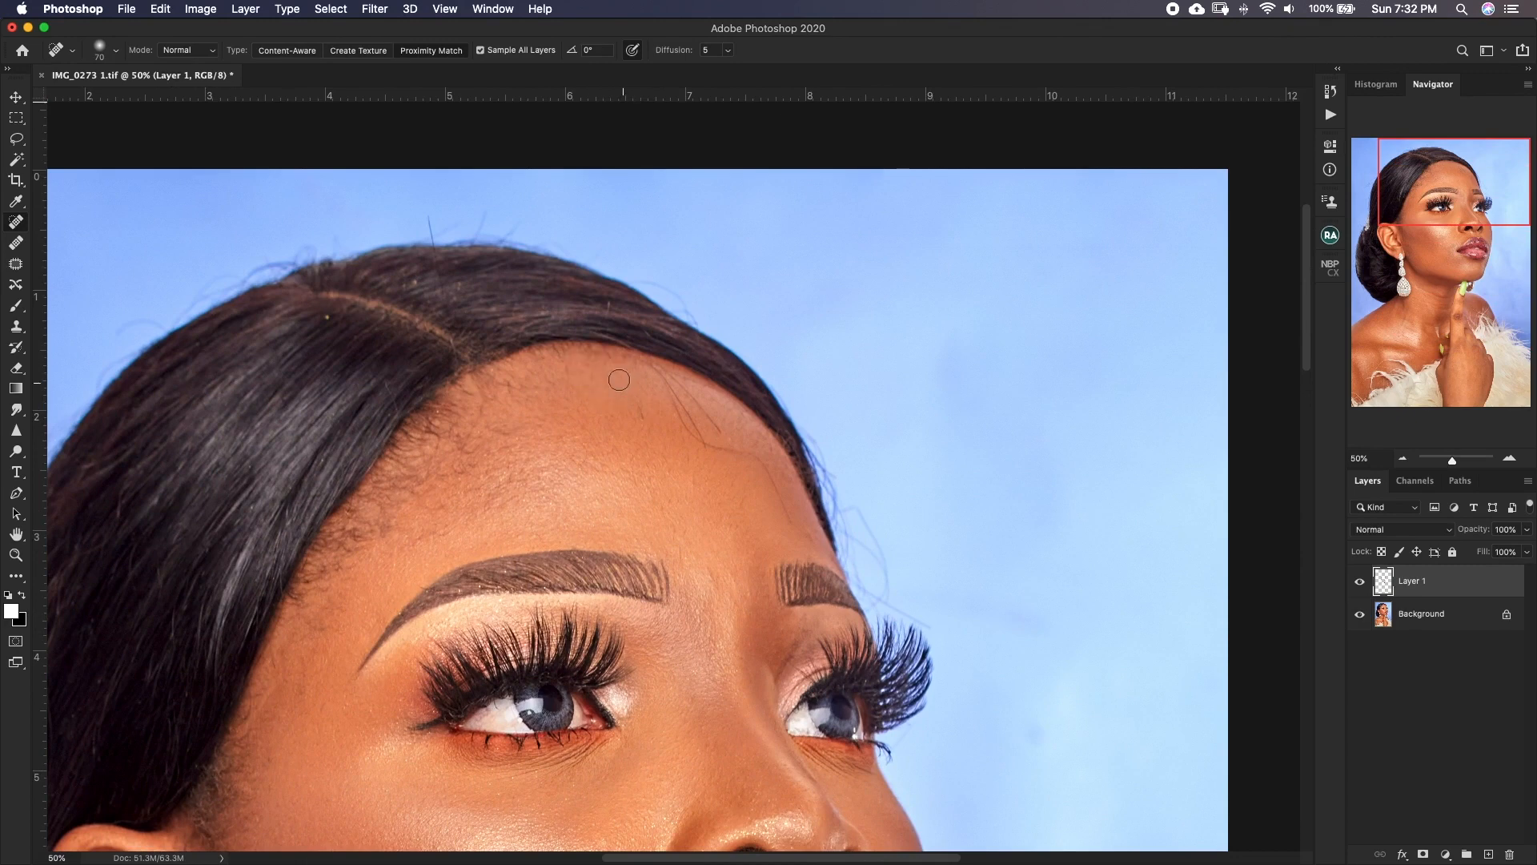
key("bracketleft")
scroll(609, 416, "right", 4)
scroll(608, 417, "down", 1)
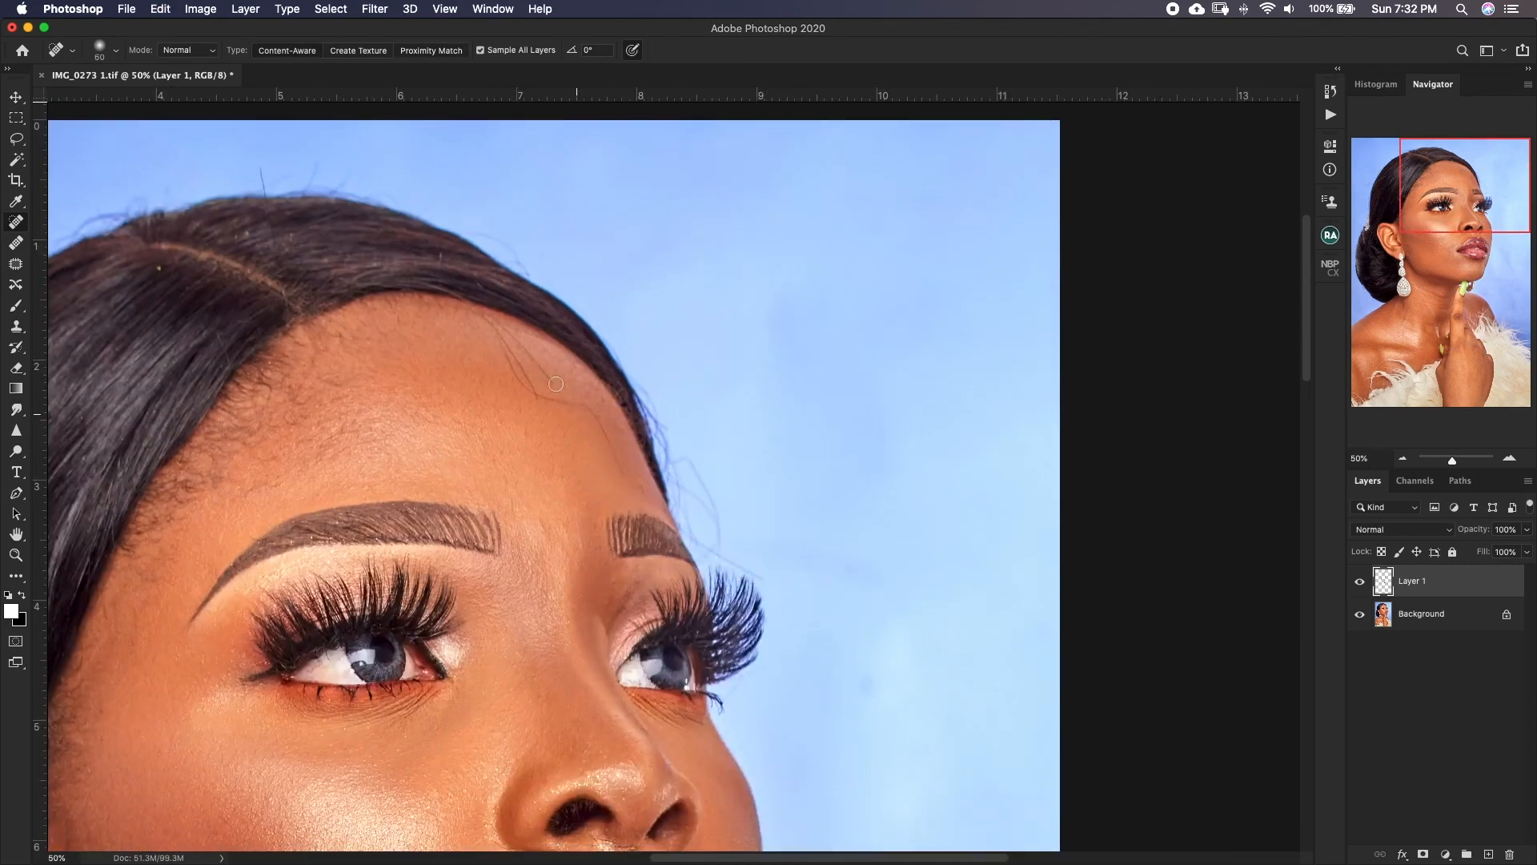
left_click(529, 358)
left_click(524, 380)
left_click(534, 395)
left_click(518, 406)
left_click(566, 401)
left_click(583, 408)
left_click(639, 483)
left_click(542, 531)
Clean up the fine baby hairs along the forehead and temple hairline, enlarging the healing brush up to size 80.
left_click(361, 462)
left_click(316, 497)
key("]")
left_click(296, 392)
key("]")
left_click(305, 390)
left_click(256, 427)
left_click_drag(494, 391, 596, 294)
left_click(444, 337)
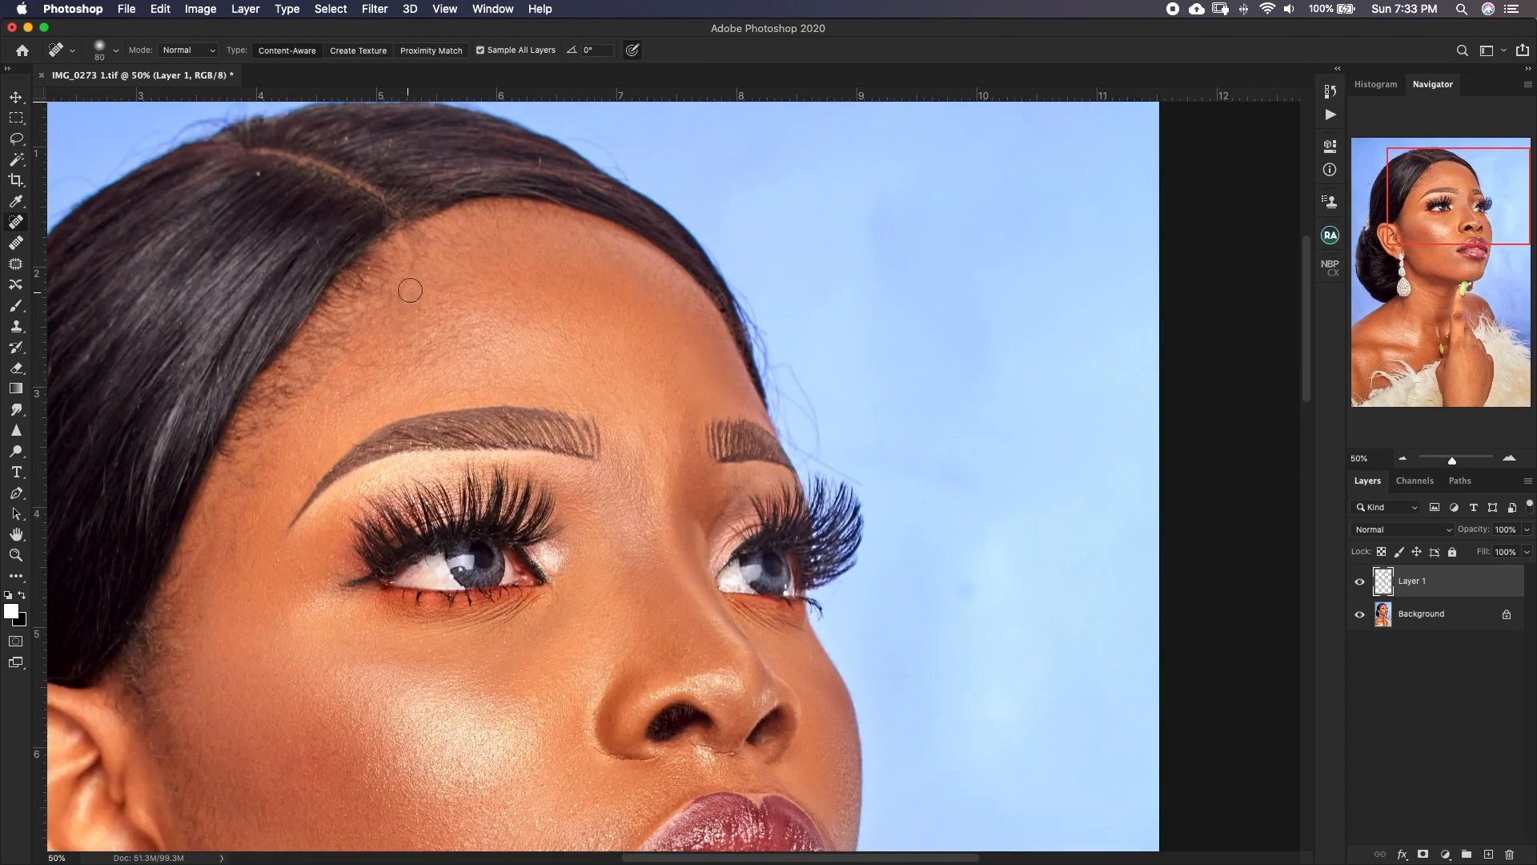
left_click(251, 472)
Review the healed portrait and compare it before and after by hiding and reshowing Layer 1.
key("cmd+0")
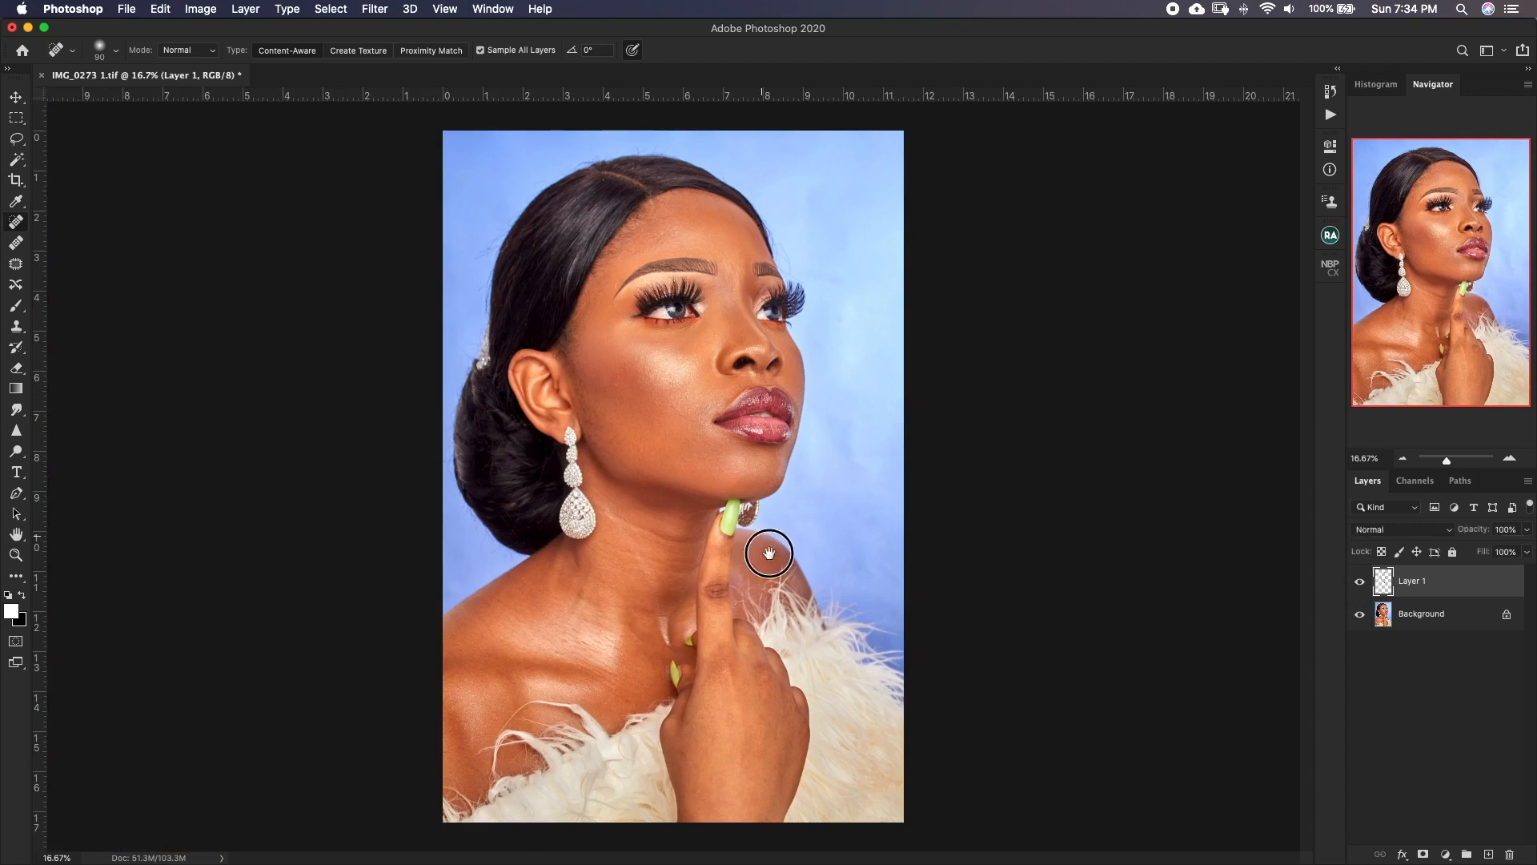
key("cmd+equal")
key("cmd+equal")
left_click_drag(700, 355, 717, 629)
key("]")
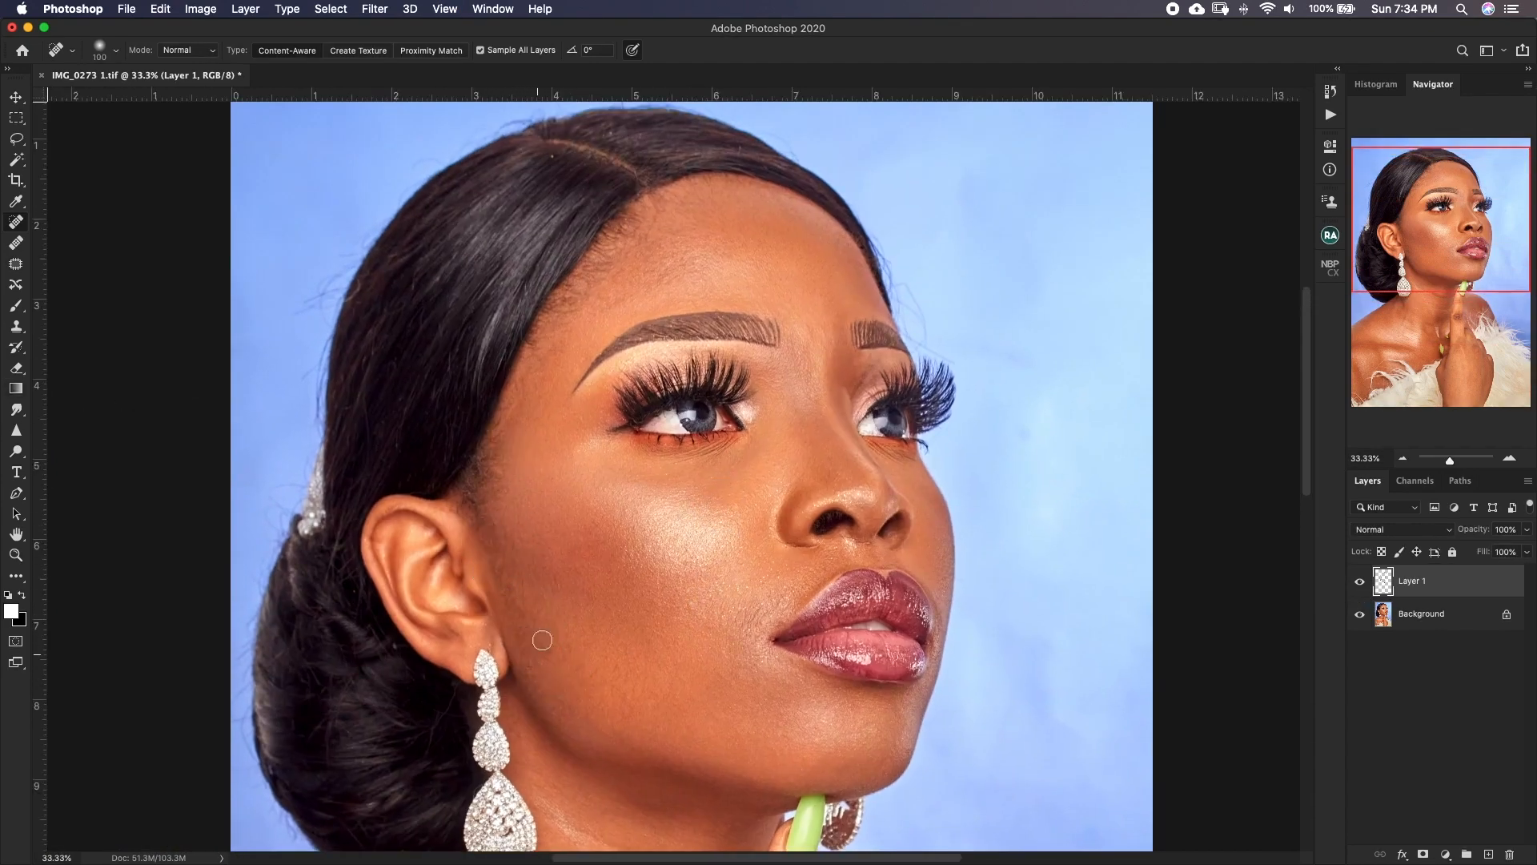
left_click_drag(808, 507, 767, 533)
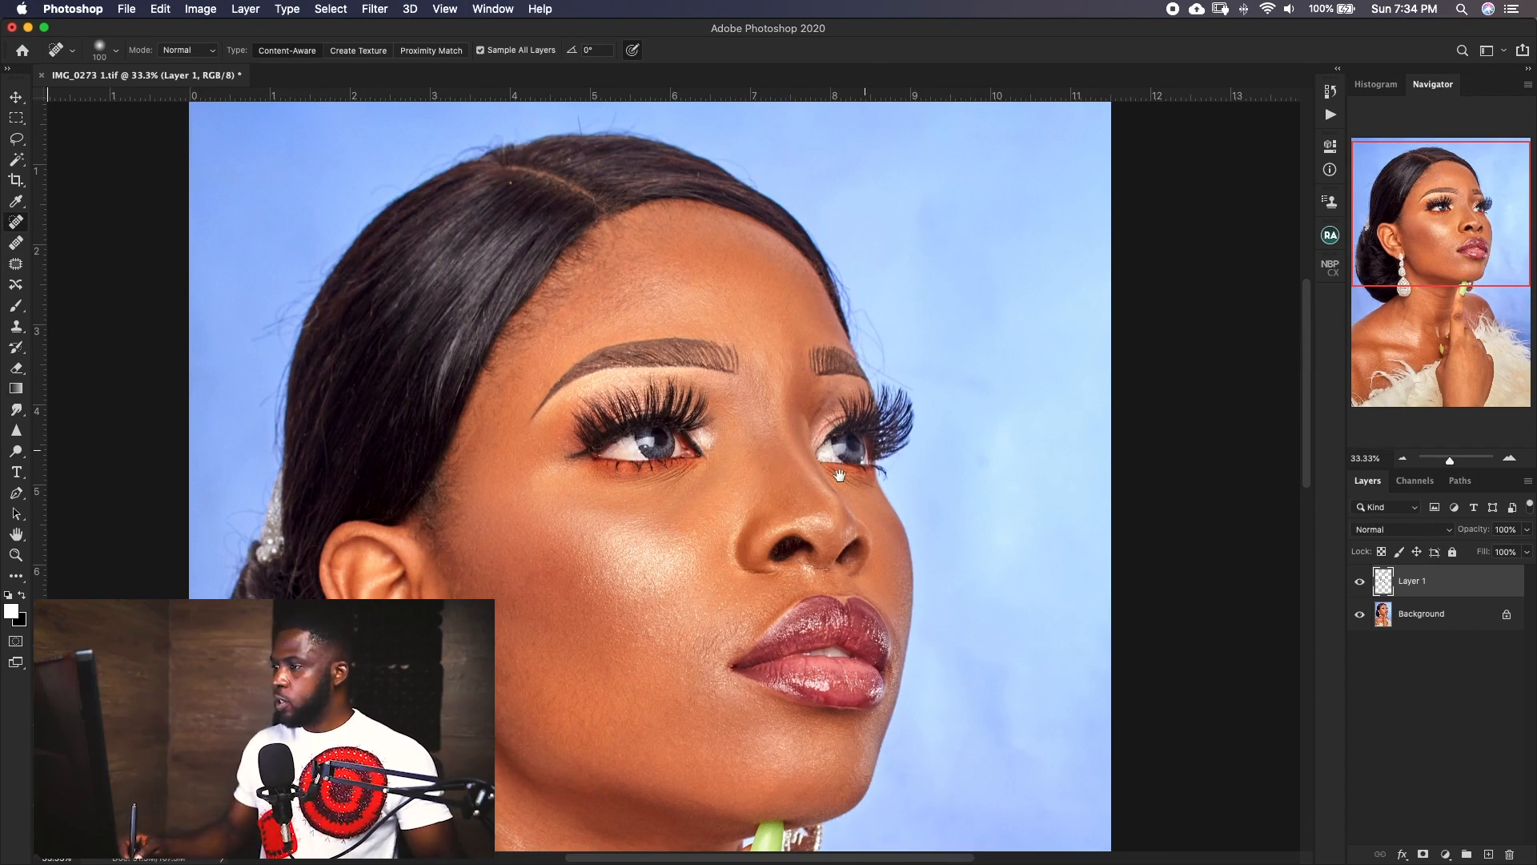
left_click_drag(769, 531, 814, 419)
key("super+minus")
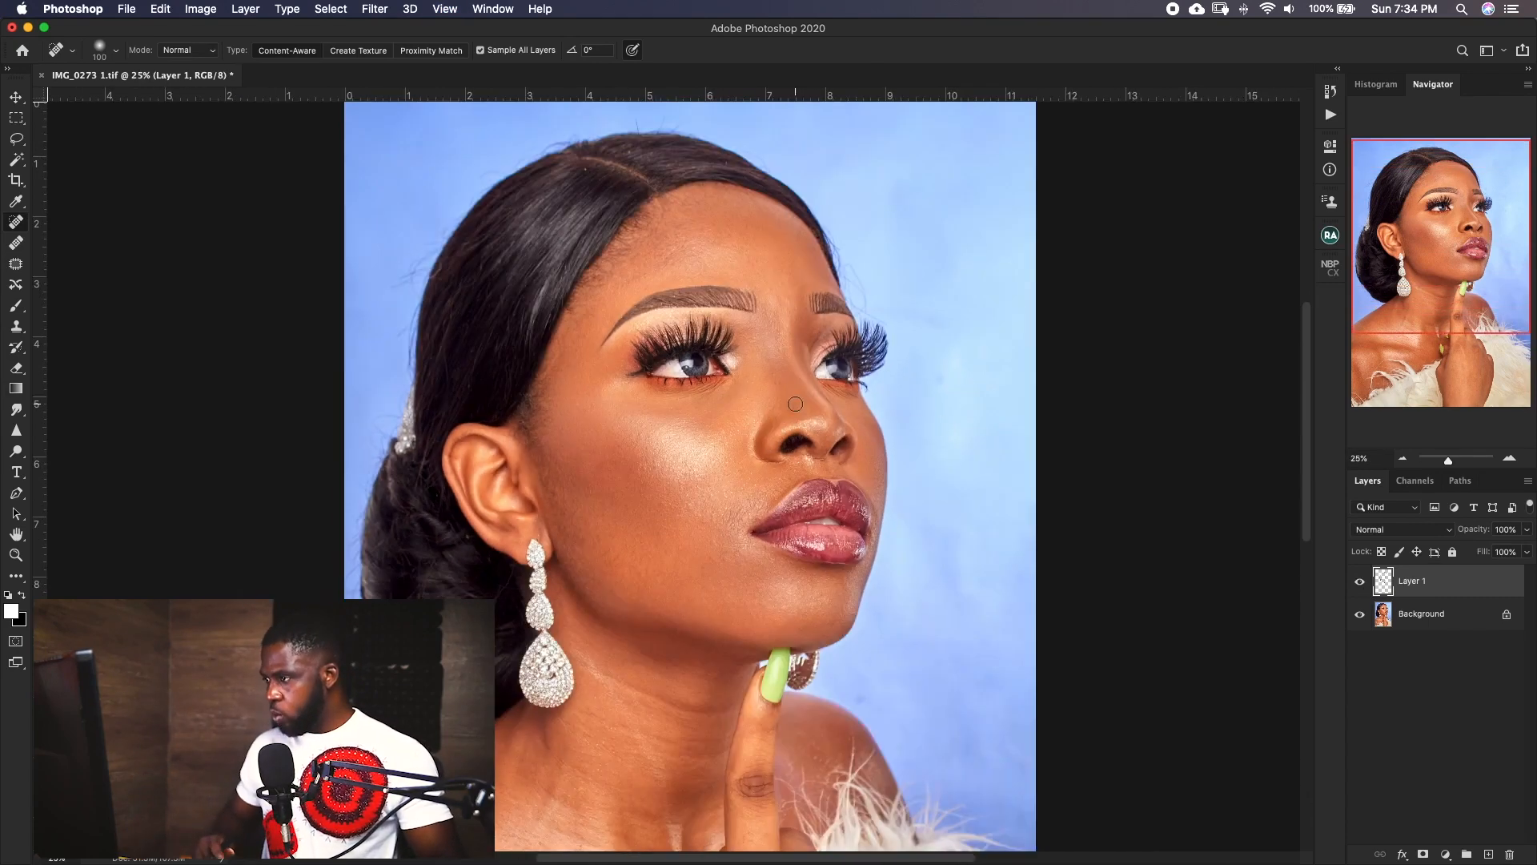
left_click(1359, 581)
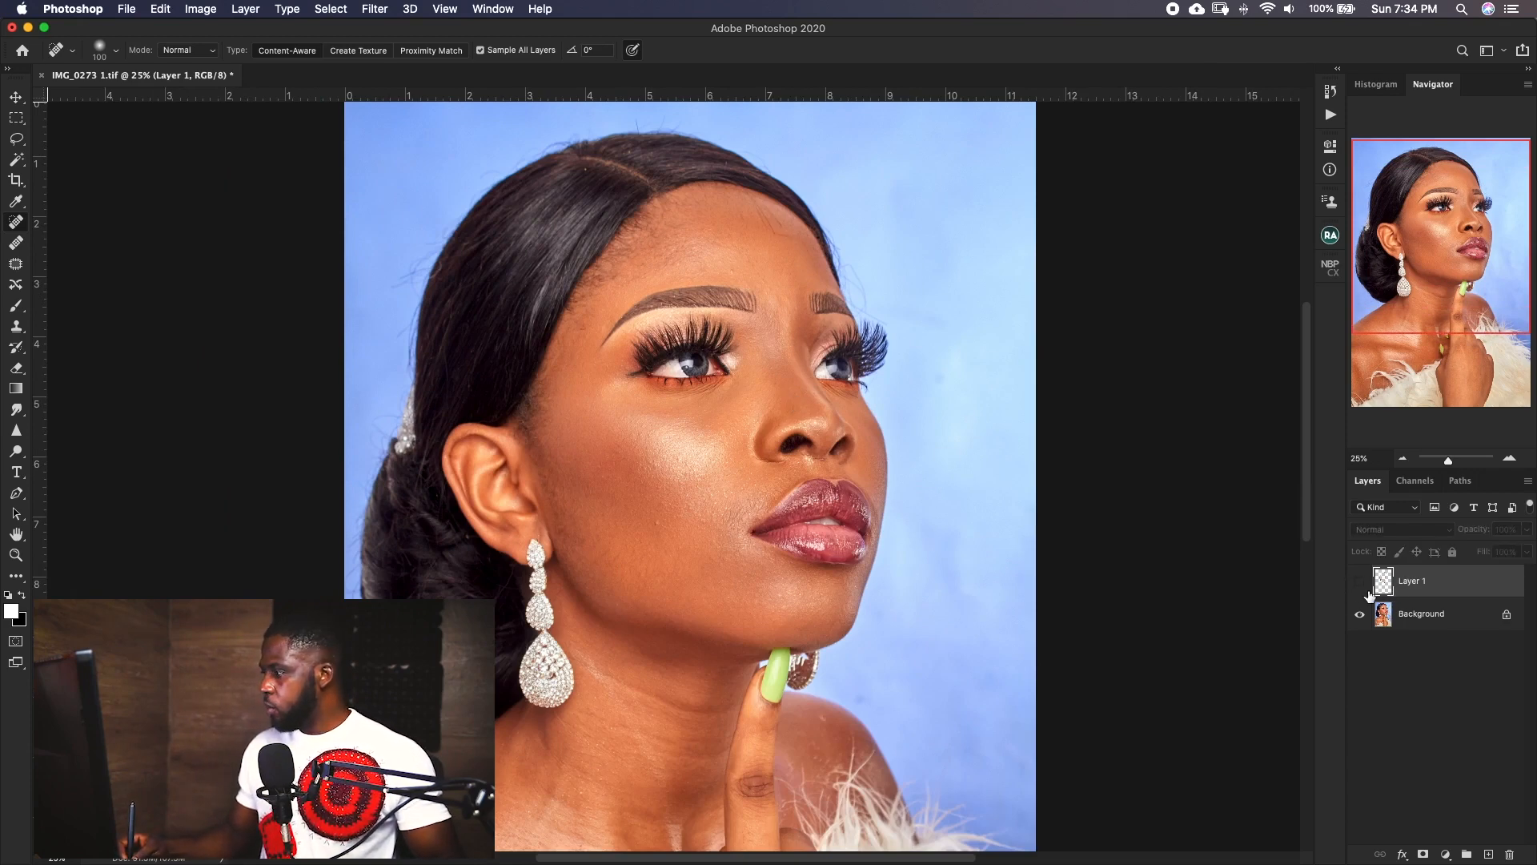
left_click(1358, 583)
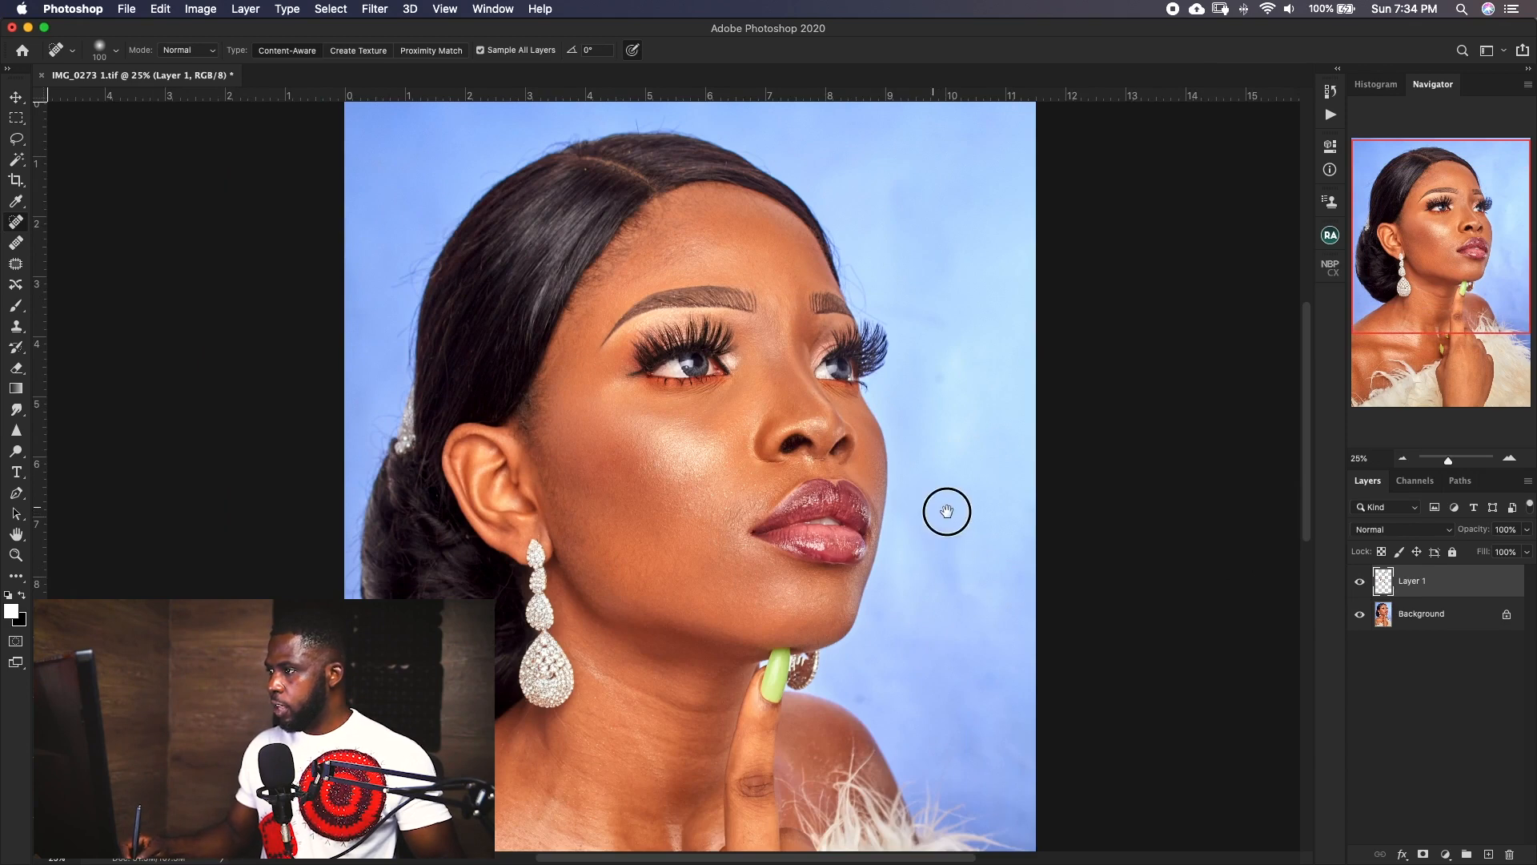
Compare the forehead and cheek close up with Layer 1 hidden and shown.
key("super+plus")
key("super+plus")
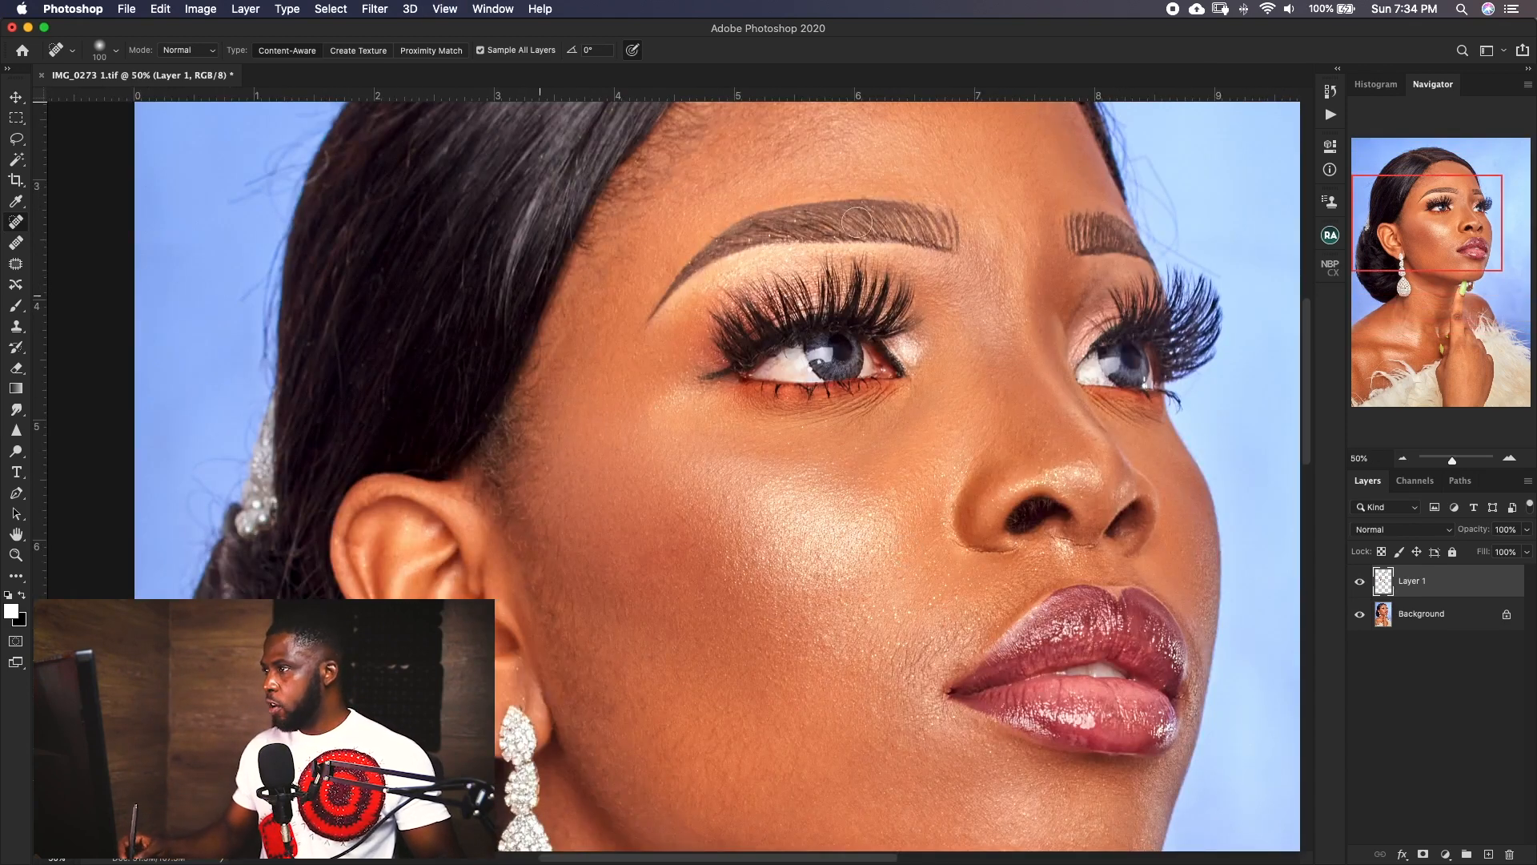
scroll(833, 525, "up", 6)
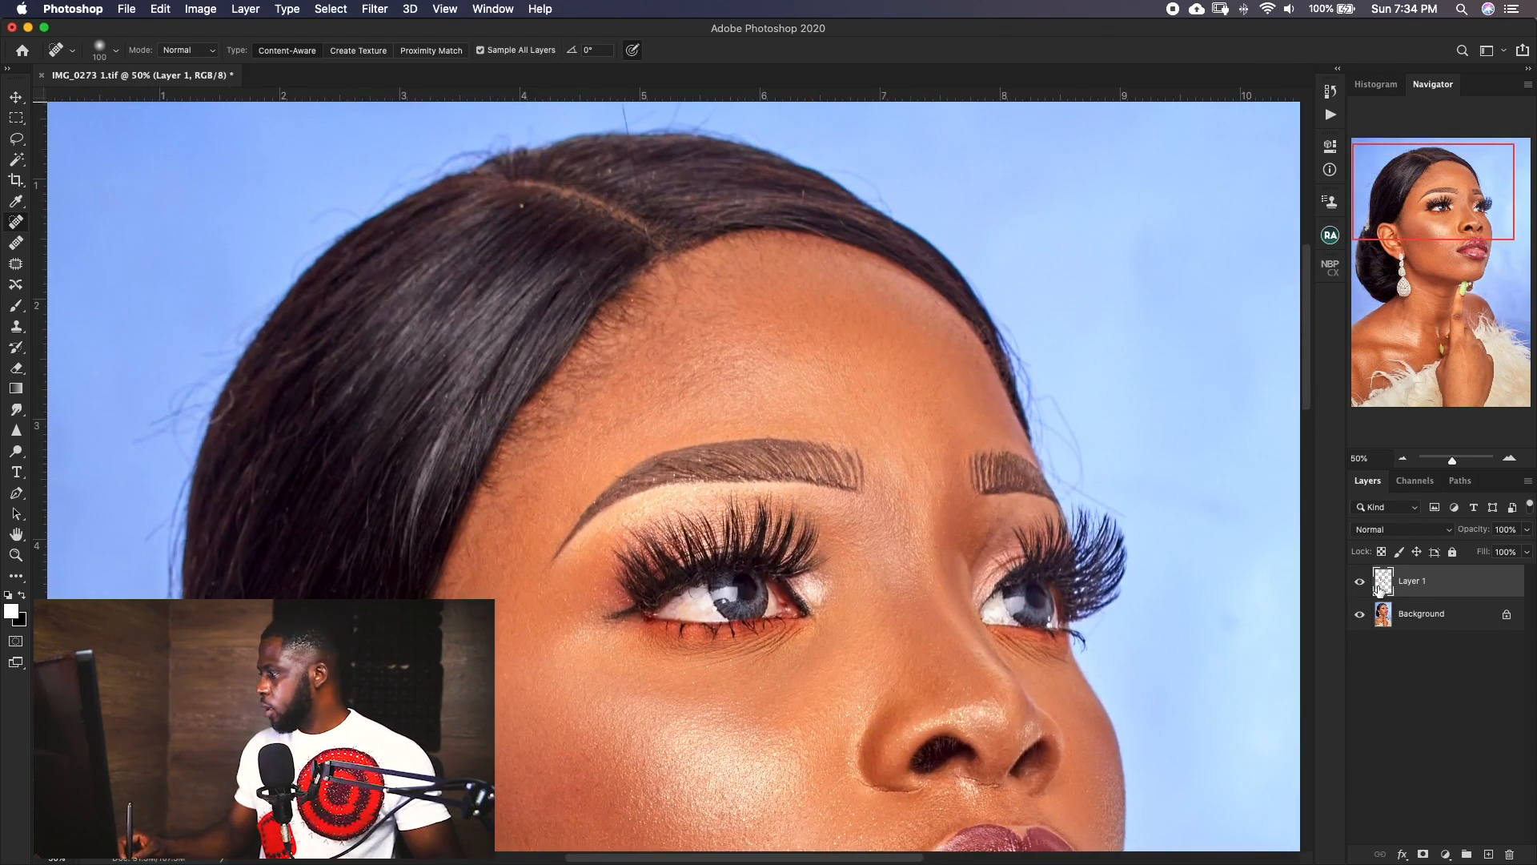
left_click(1359, 582)
left_click(1358, 580)
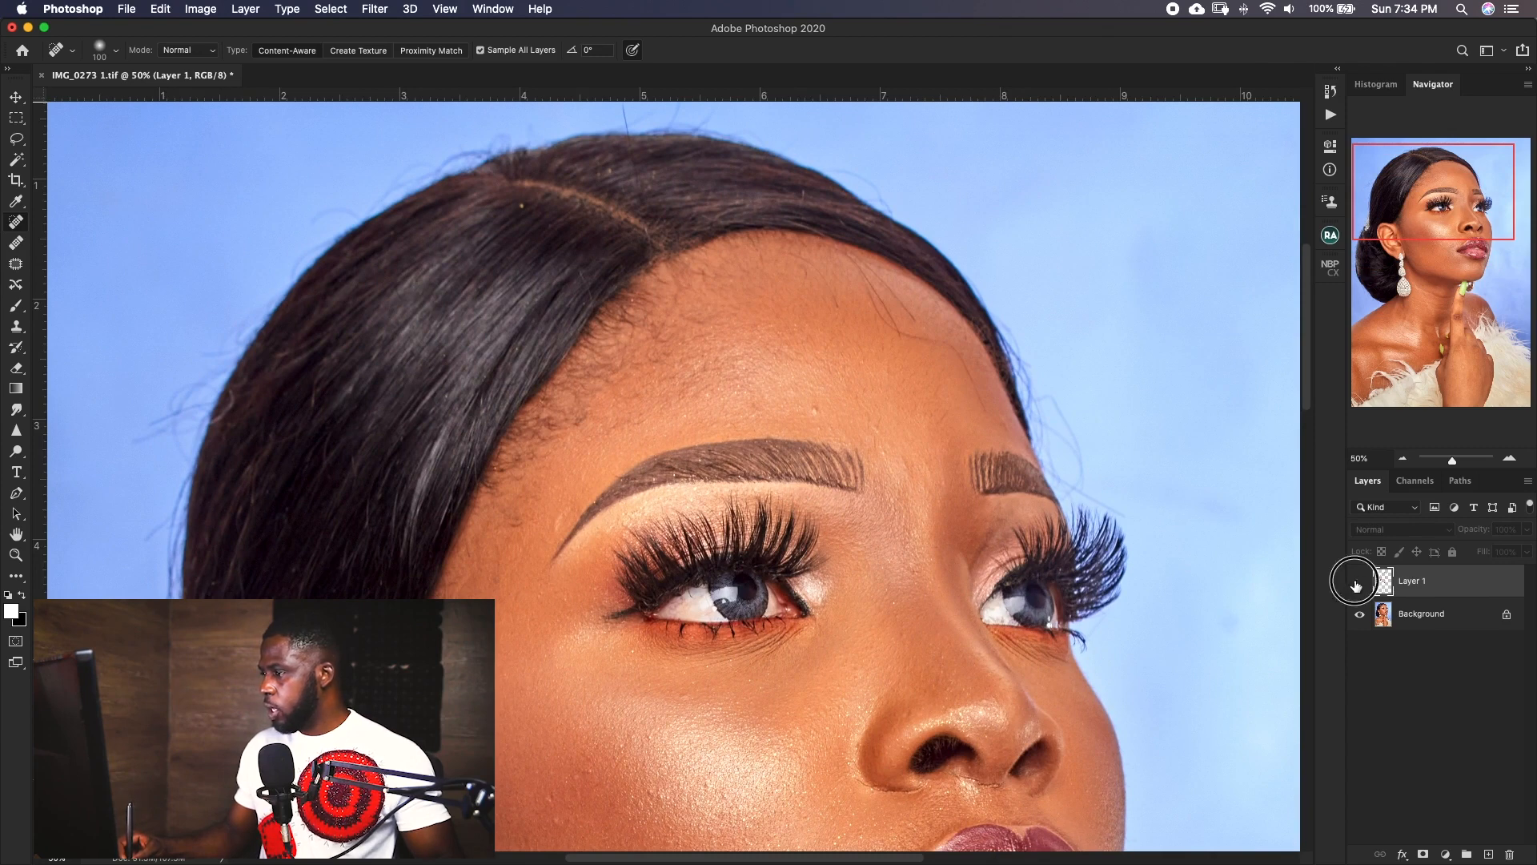
scroll(875, 584, "down", 8)
left_click_drag(937, 564, 943, 537)
left_click(1359, 582)
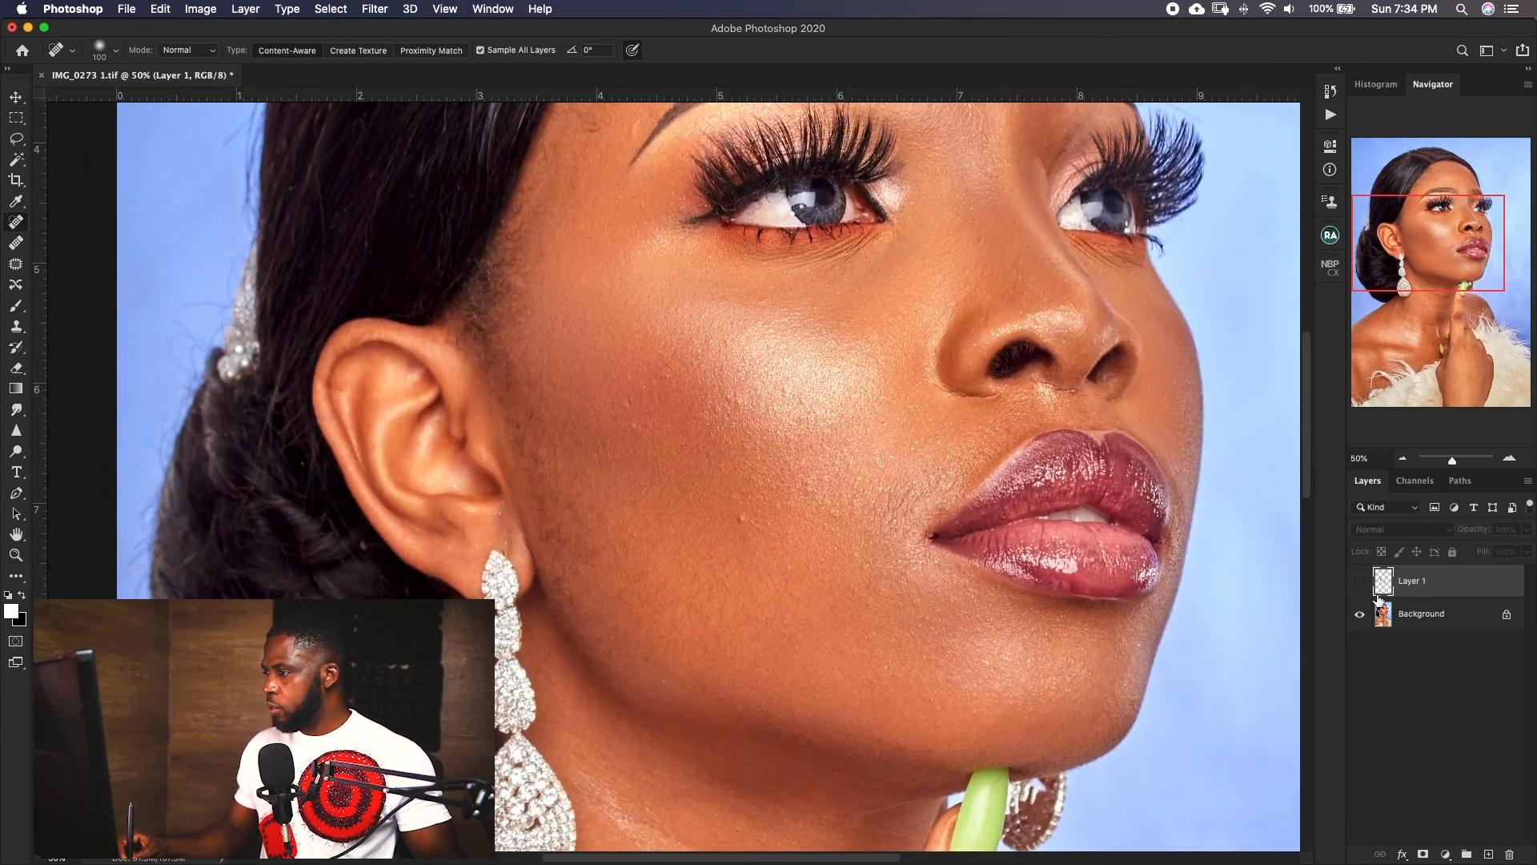
left_click(1359, 582)
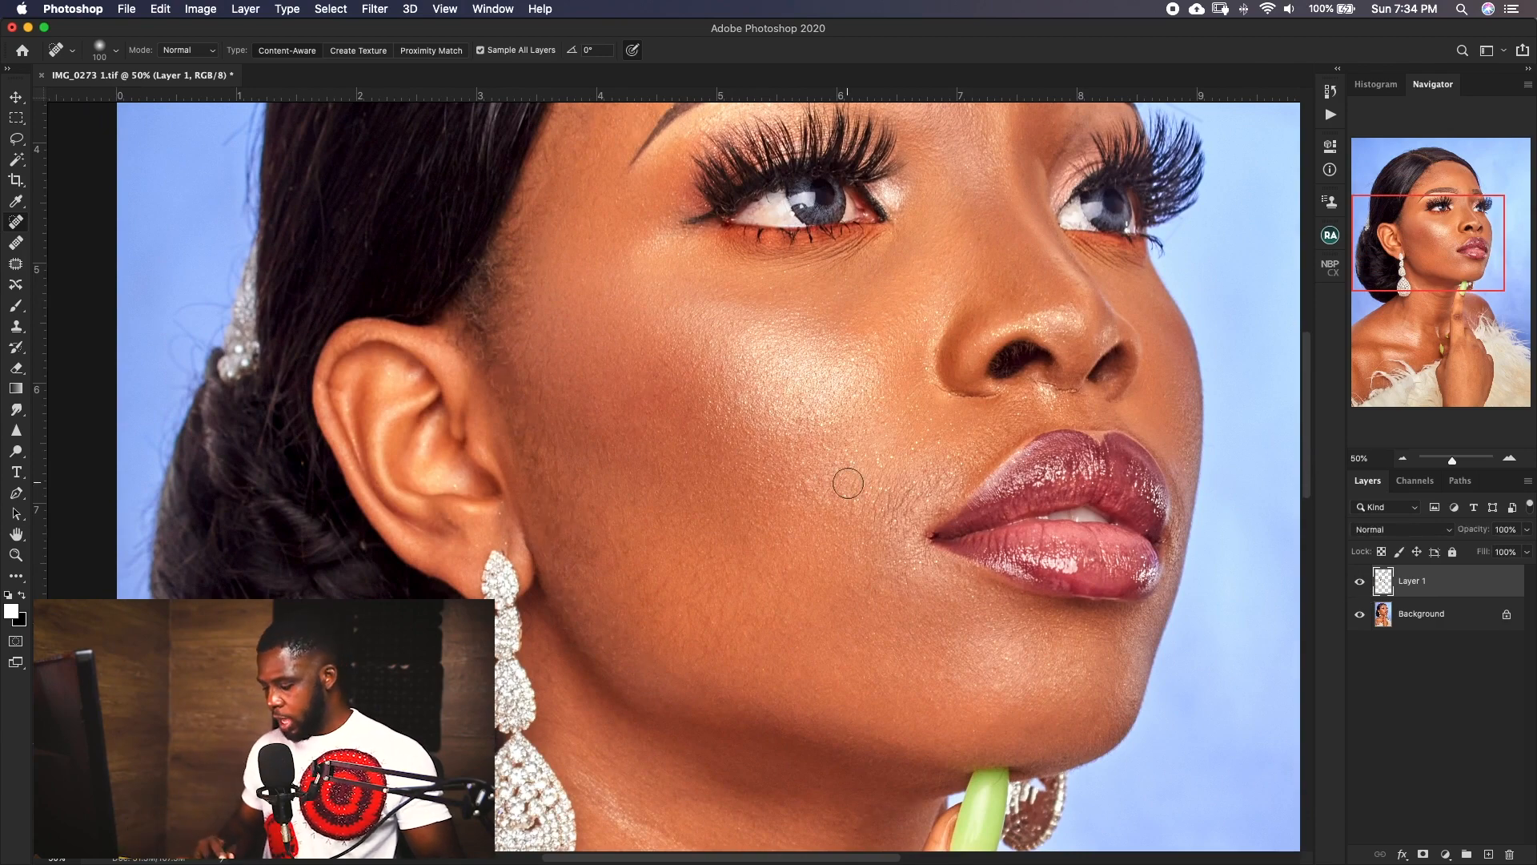
Save the layered TIFF with no image compression, interleaved pixel order, IBM PC byte order and RLE layer compression.
key("super+minus")
key("super+minus")
key("super+minus")
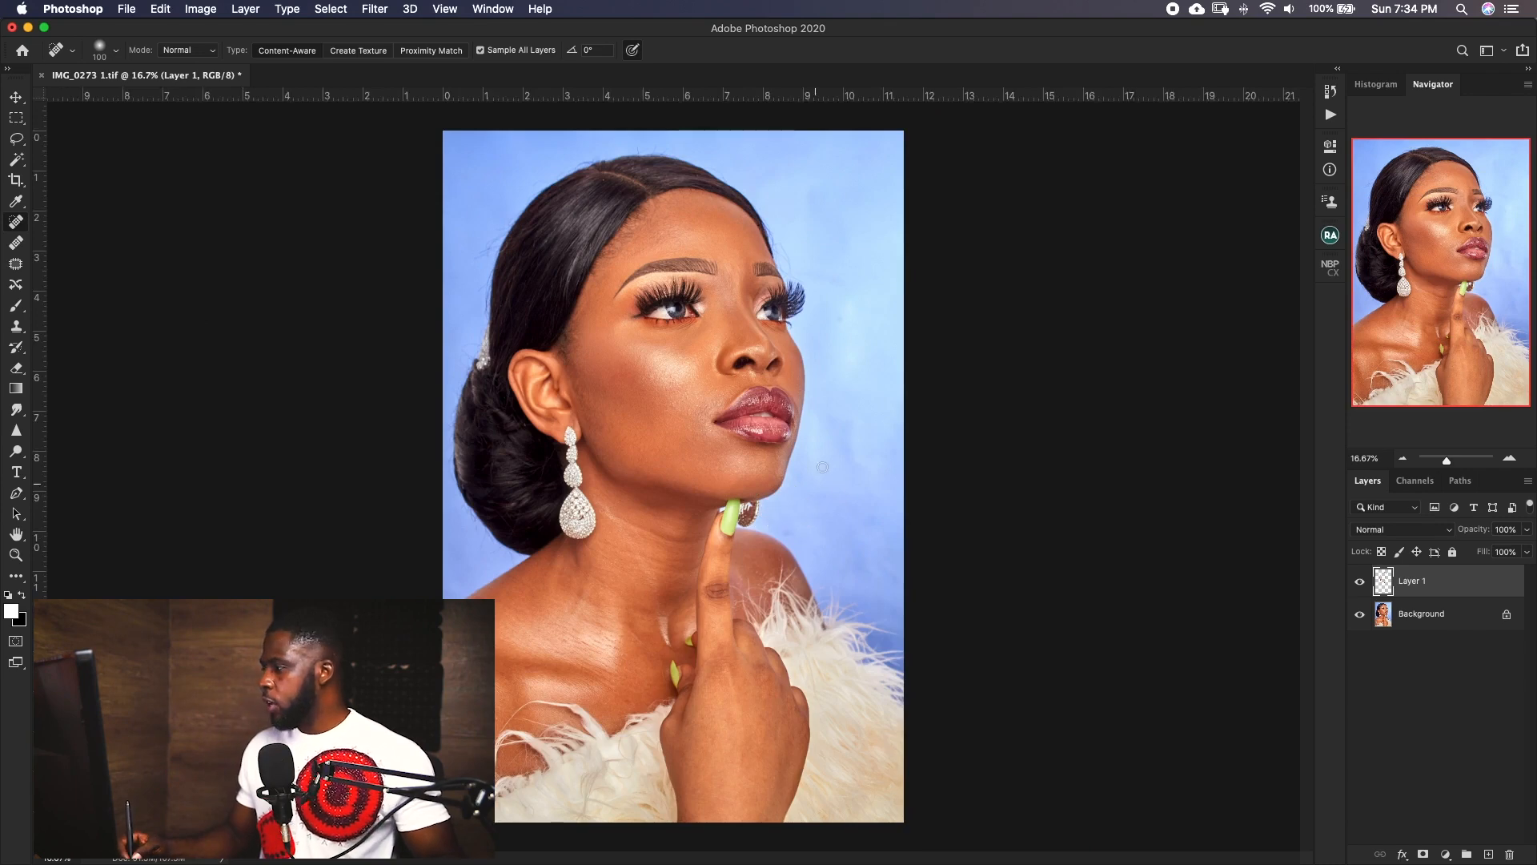
key("super+s")
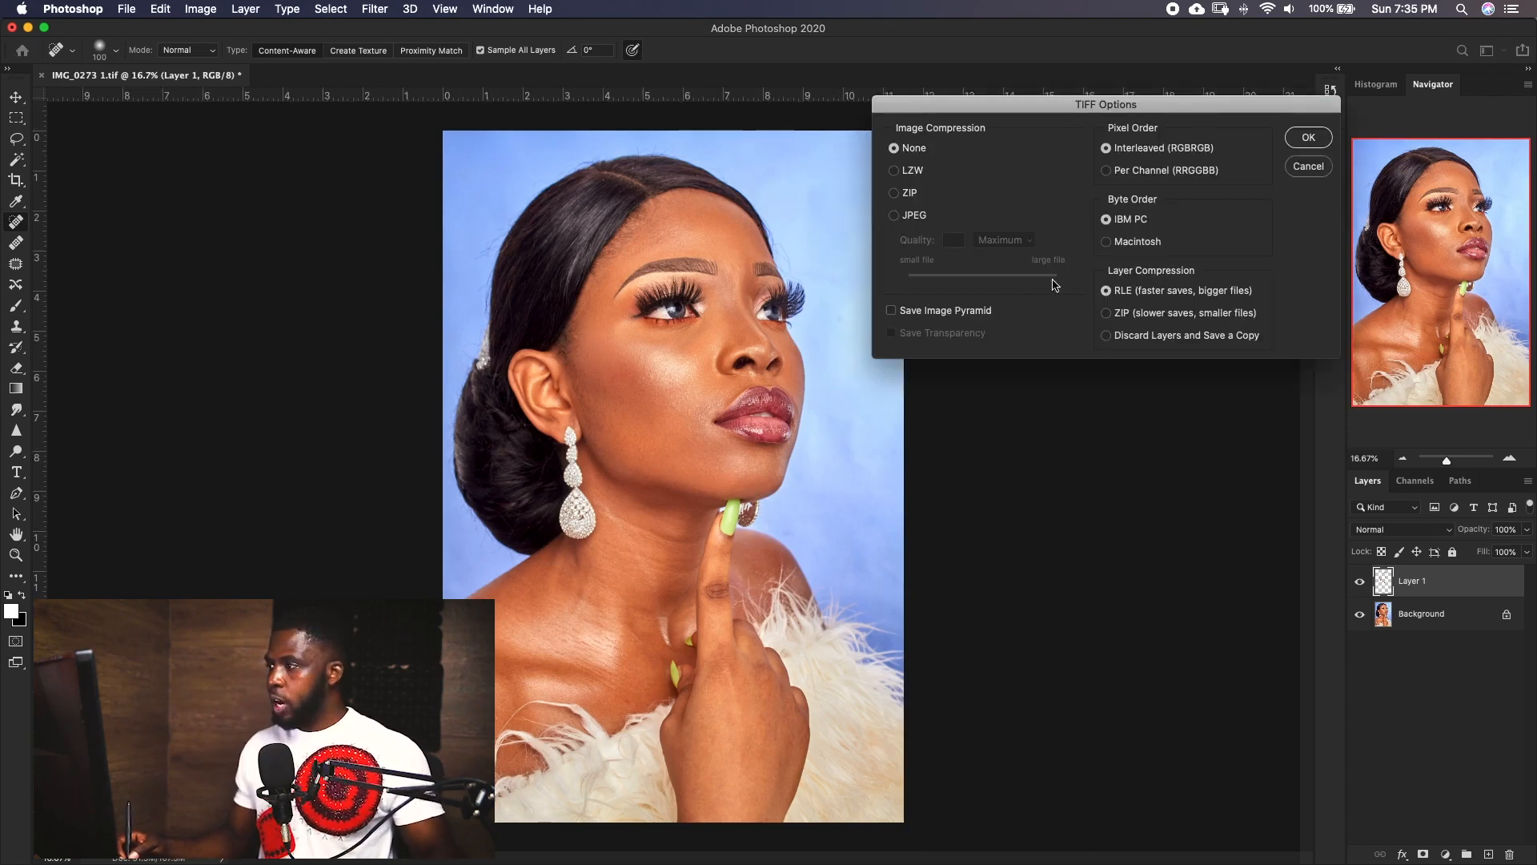
left_click(1293, 141)
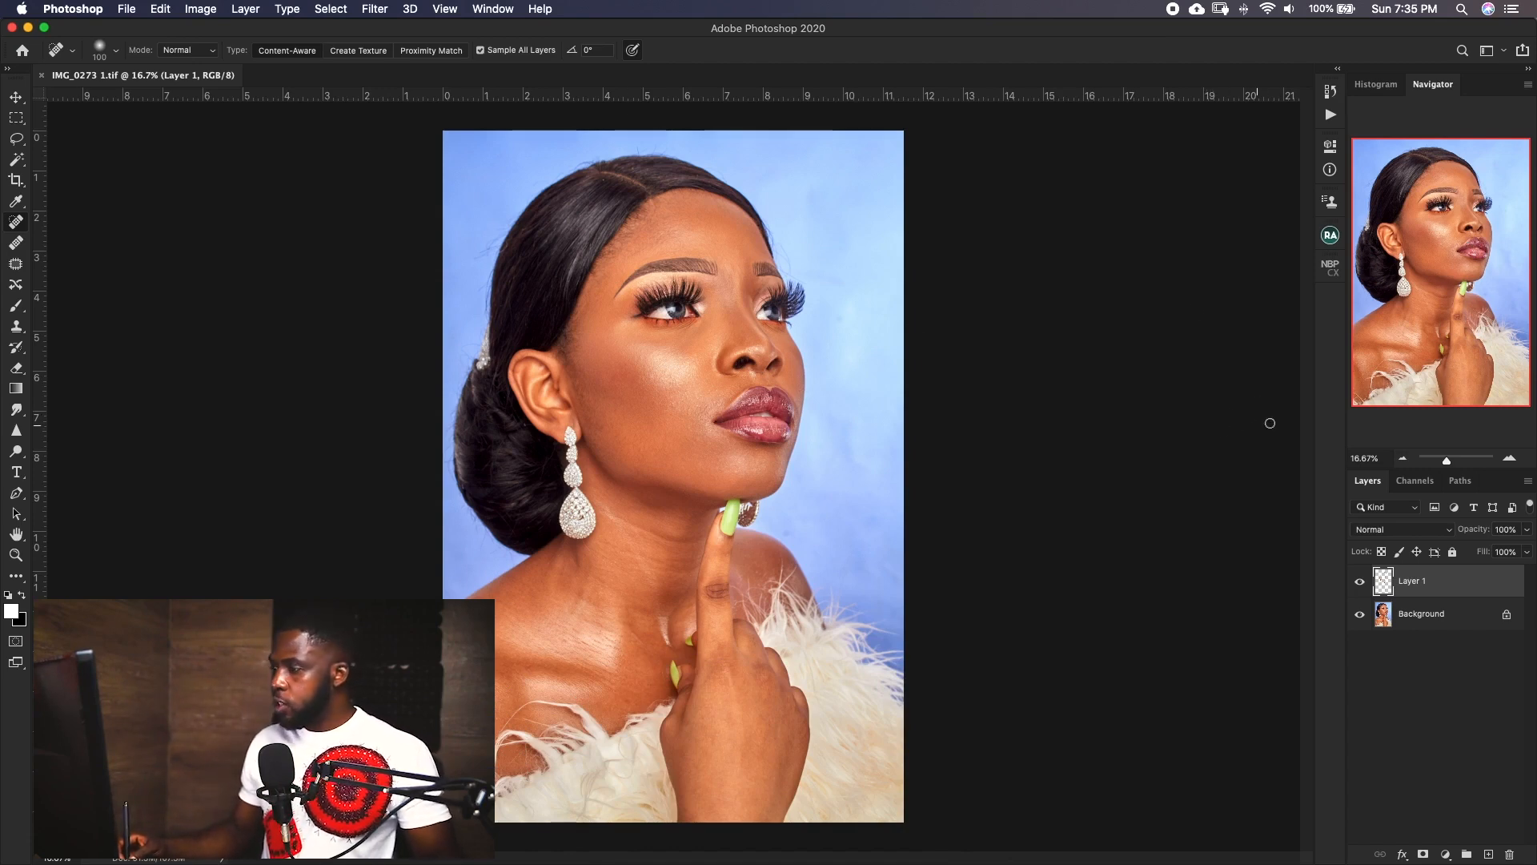
Run the Beauty Retouch frequency separation via Gaussian Blur with a 10-pixel radius and delete the clipped High Frequency: Texture copy layer.
left_click(1330, 235)
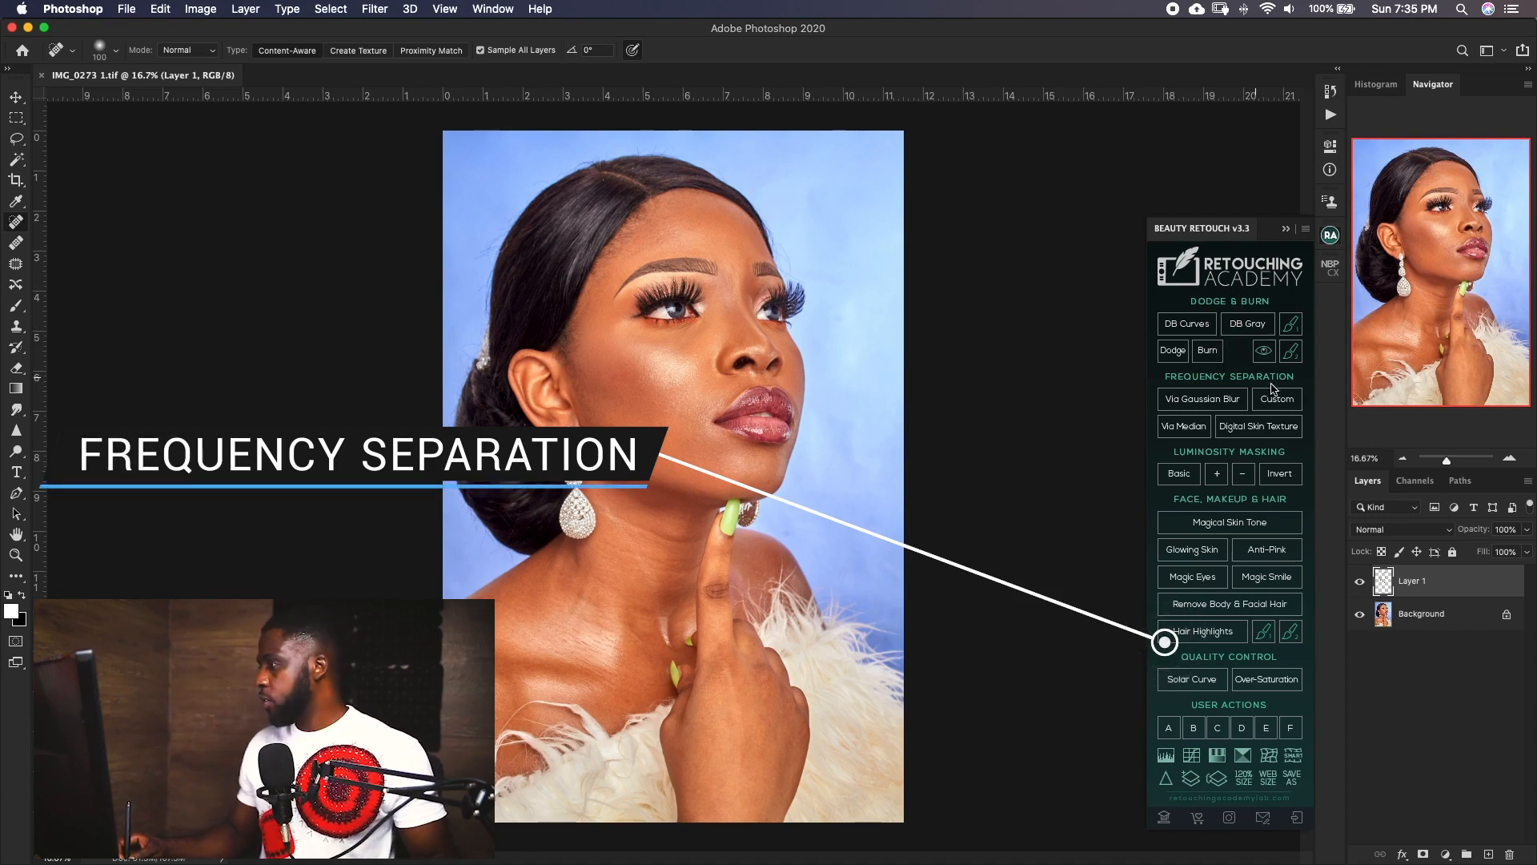
left_click(1201, 398)
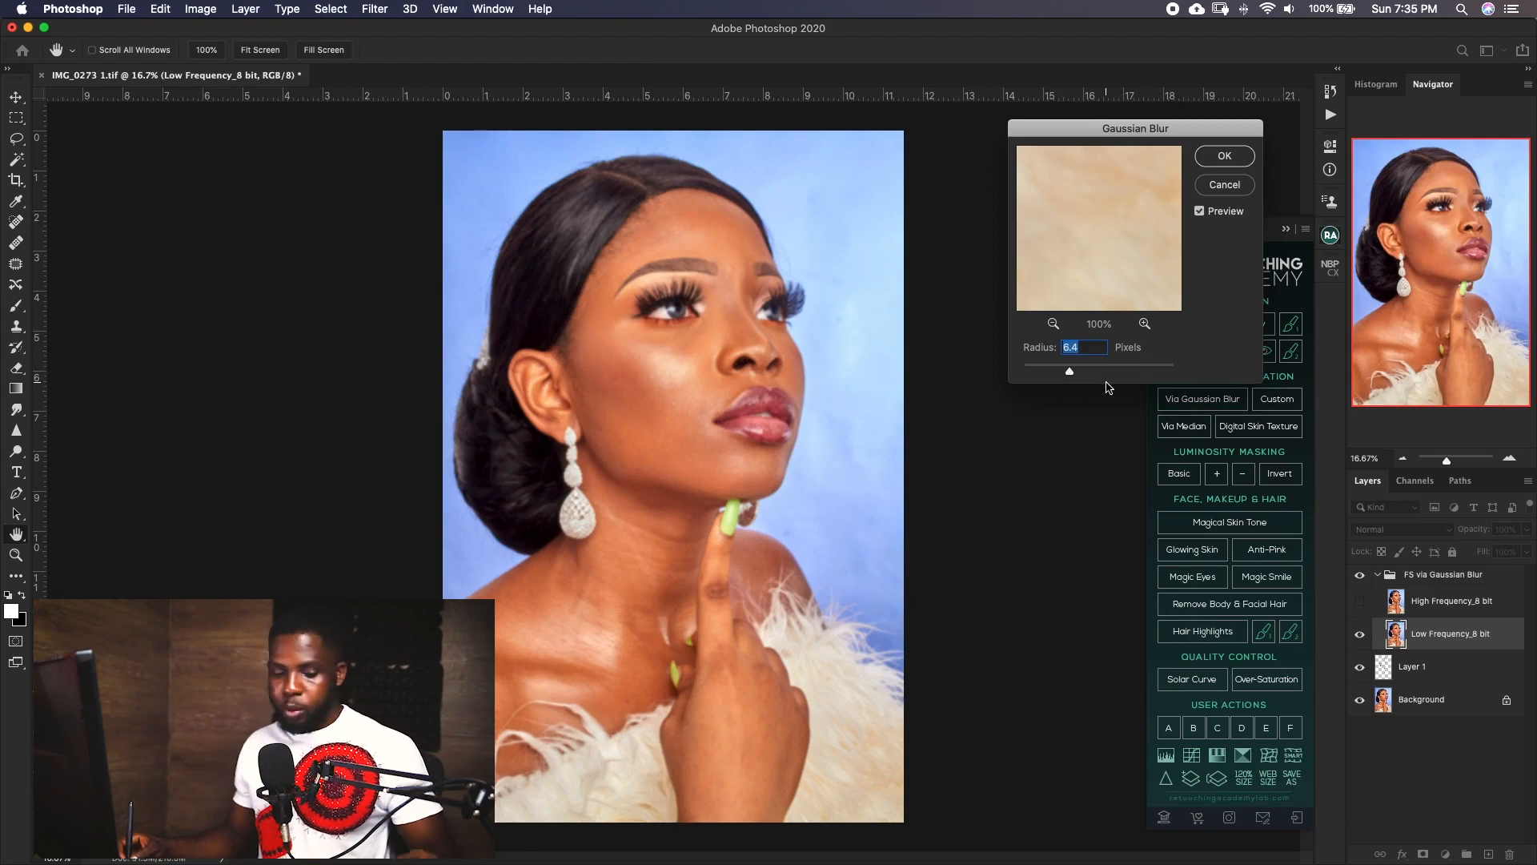
type("1")
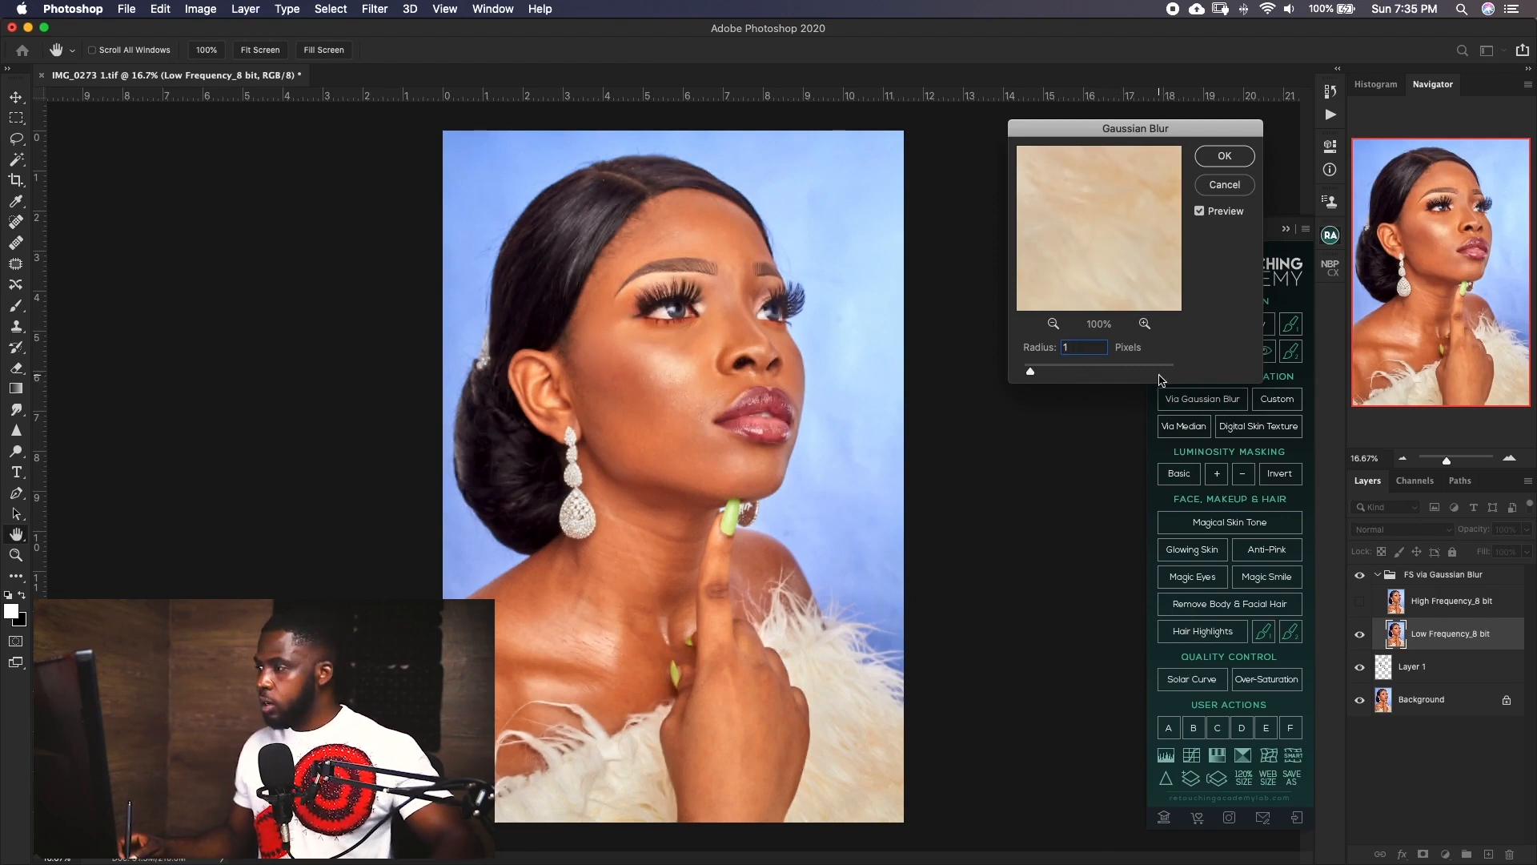
type("0")
left_click(1237, 160)
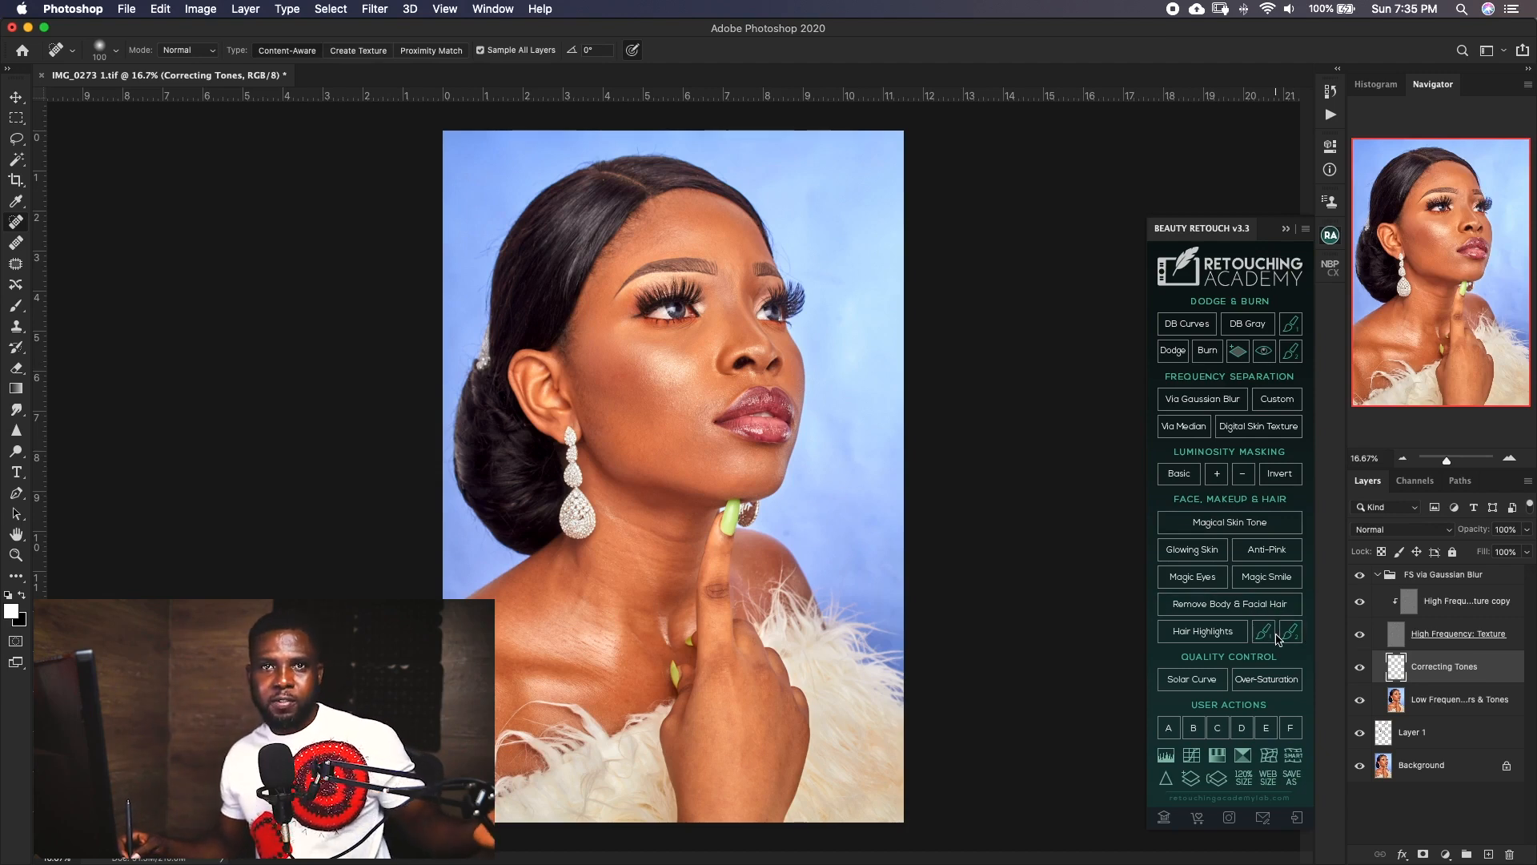
left_click(1438, 600)
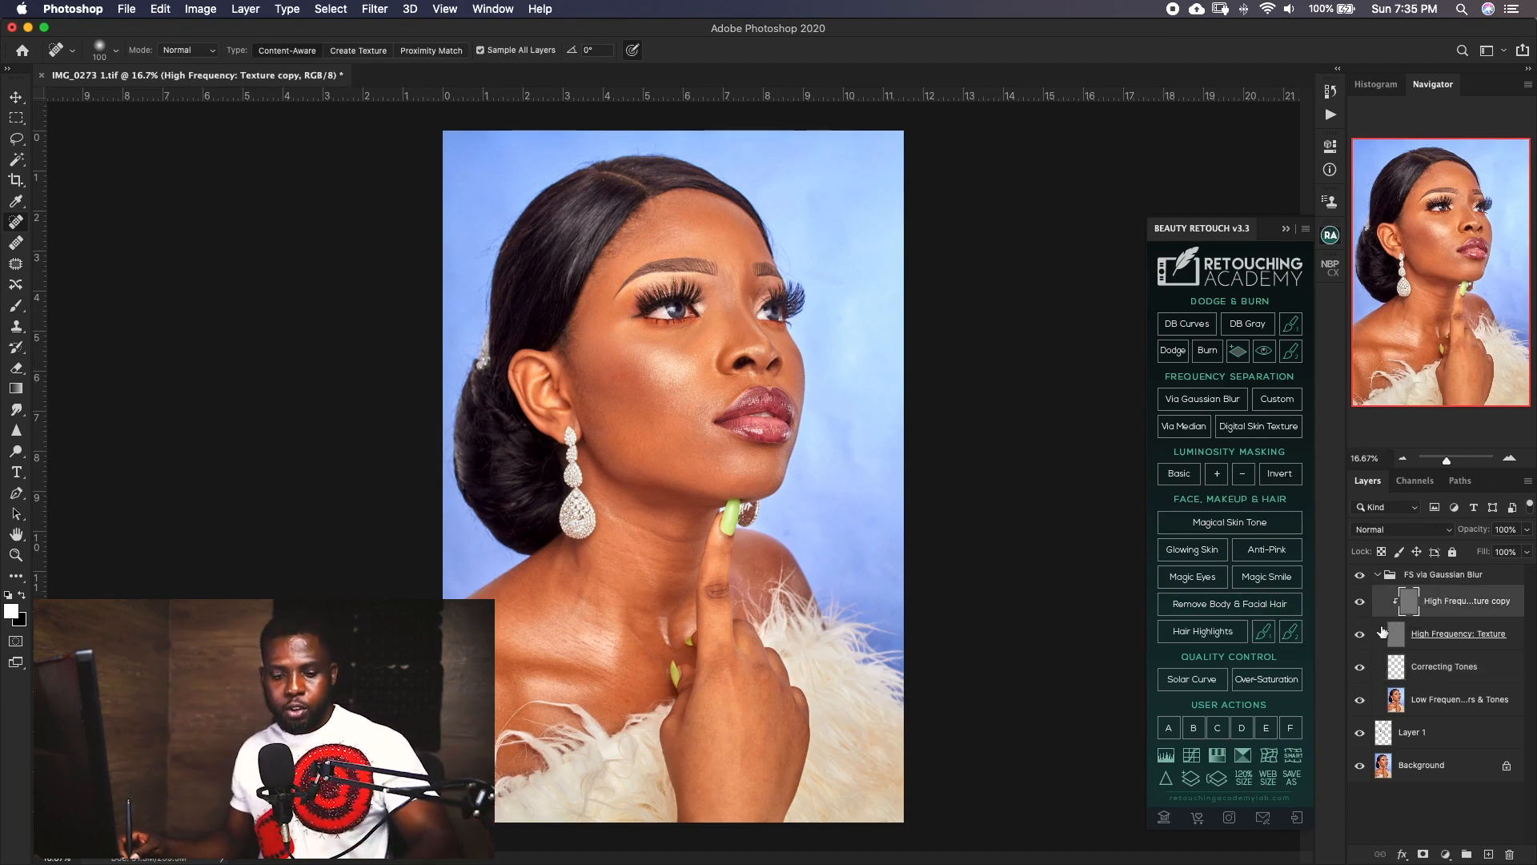
key("BackSpace")
Switch to the Mixer Brush on the Low Frequency: Colors & Tones layer and save the document.
left_click(1401, 674)
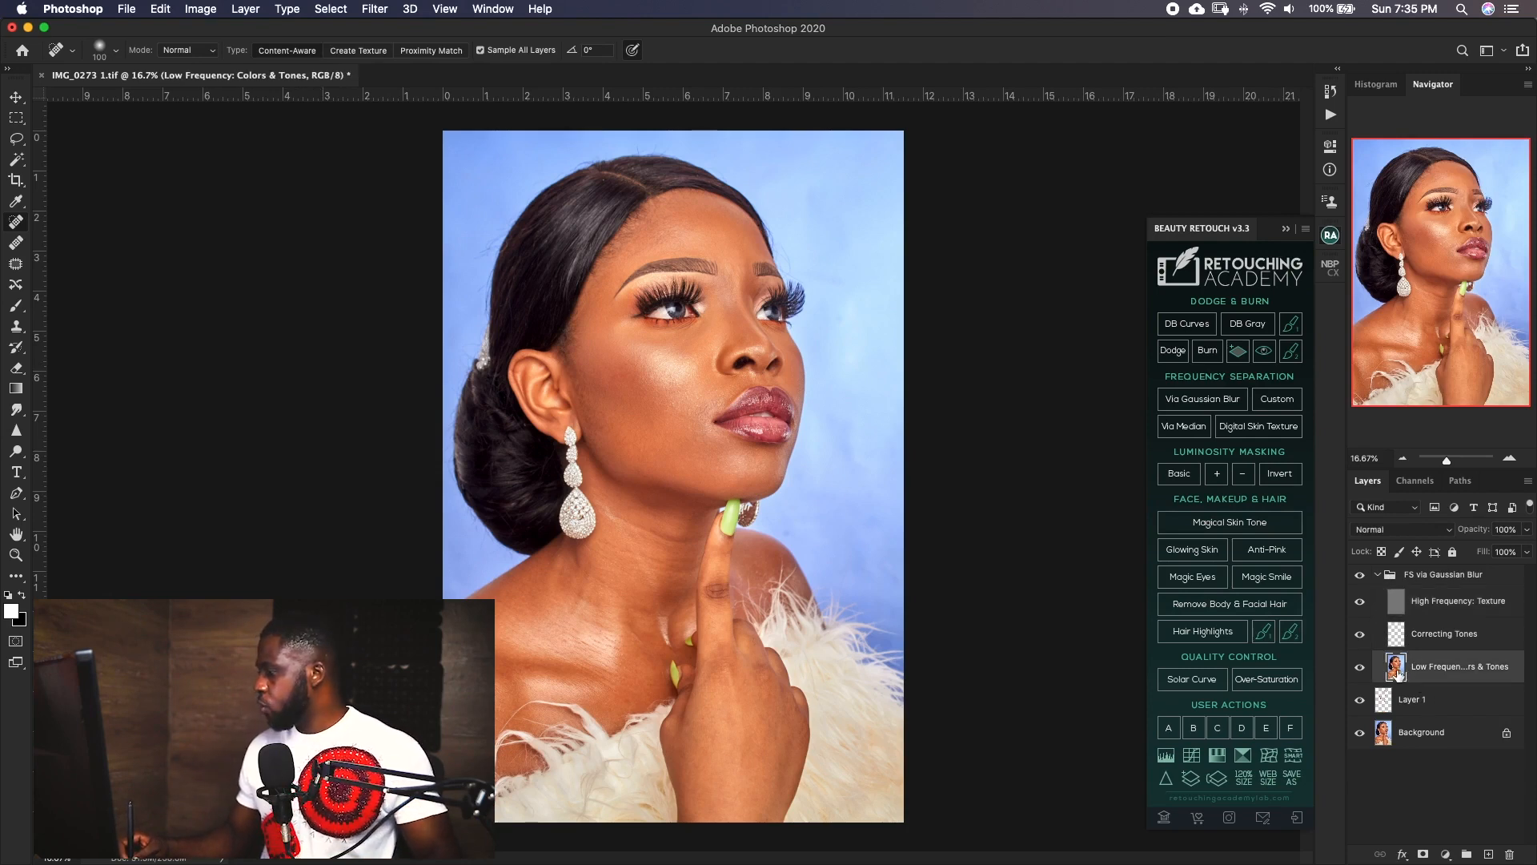
key("b")
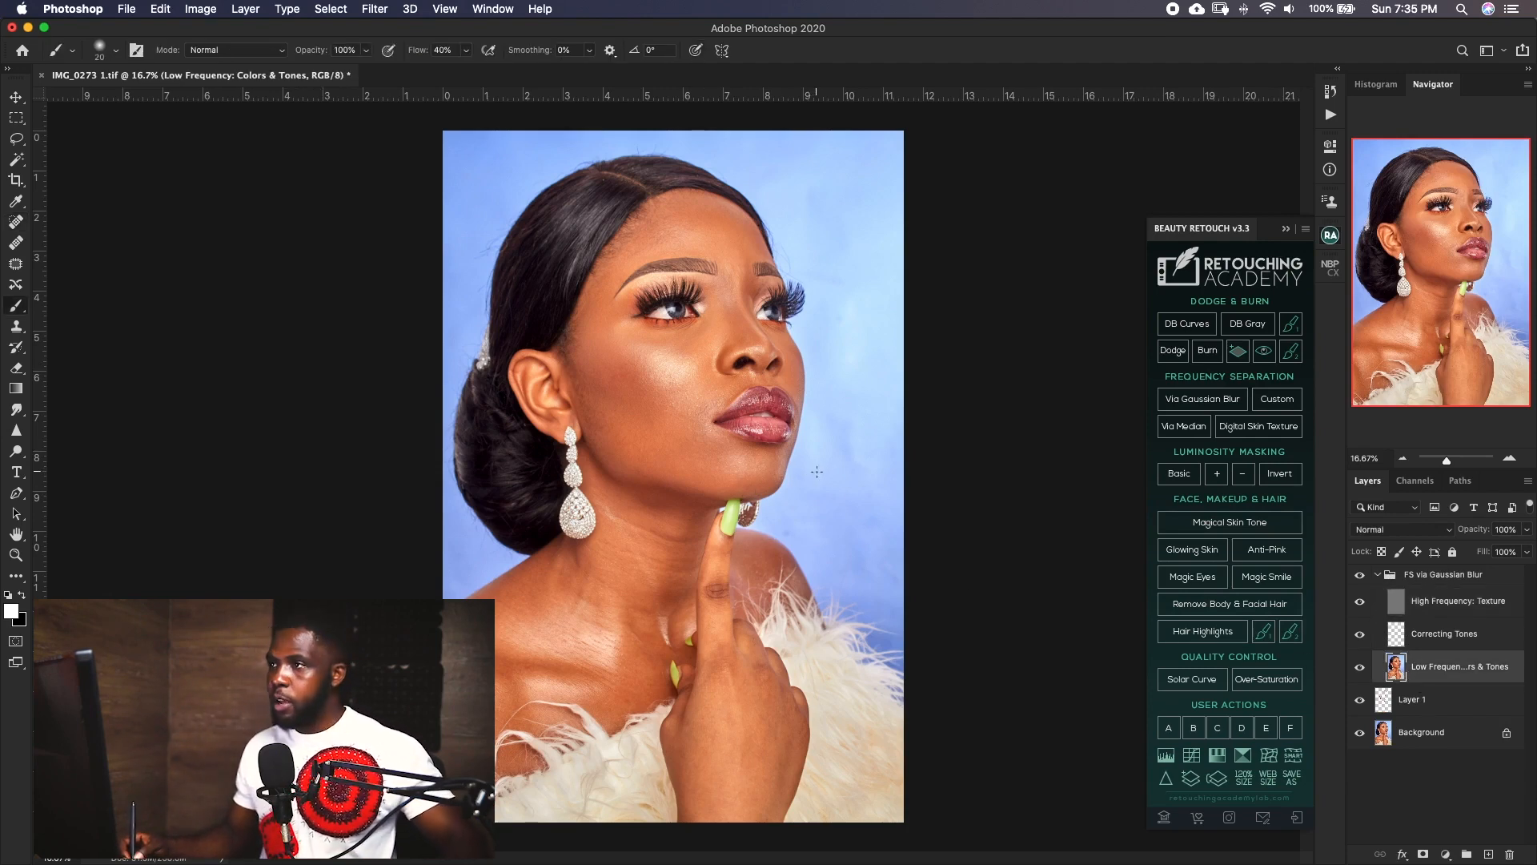
key("shift+b")
key("shift+b")
key("shift+b")
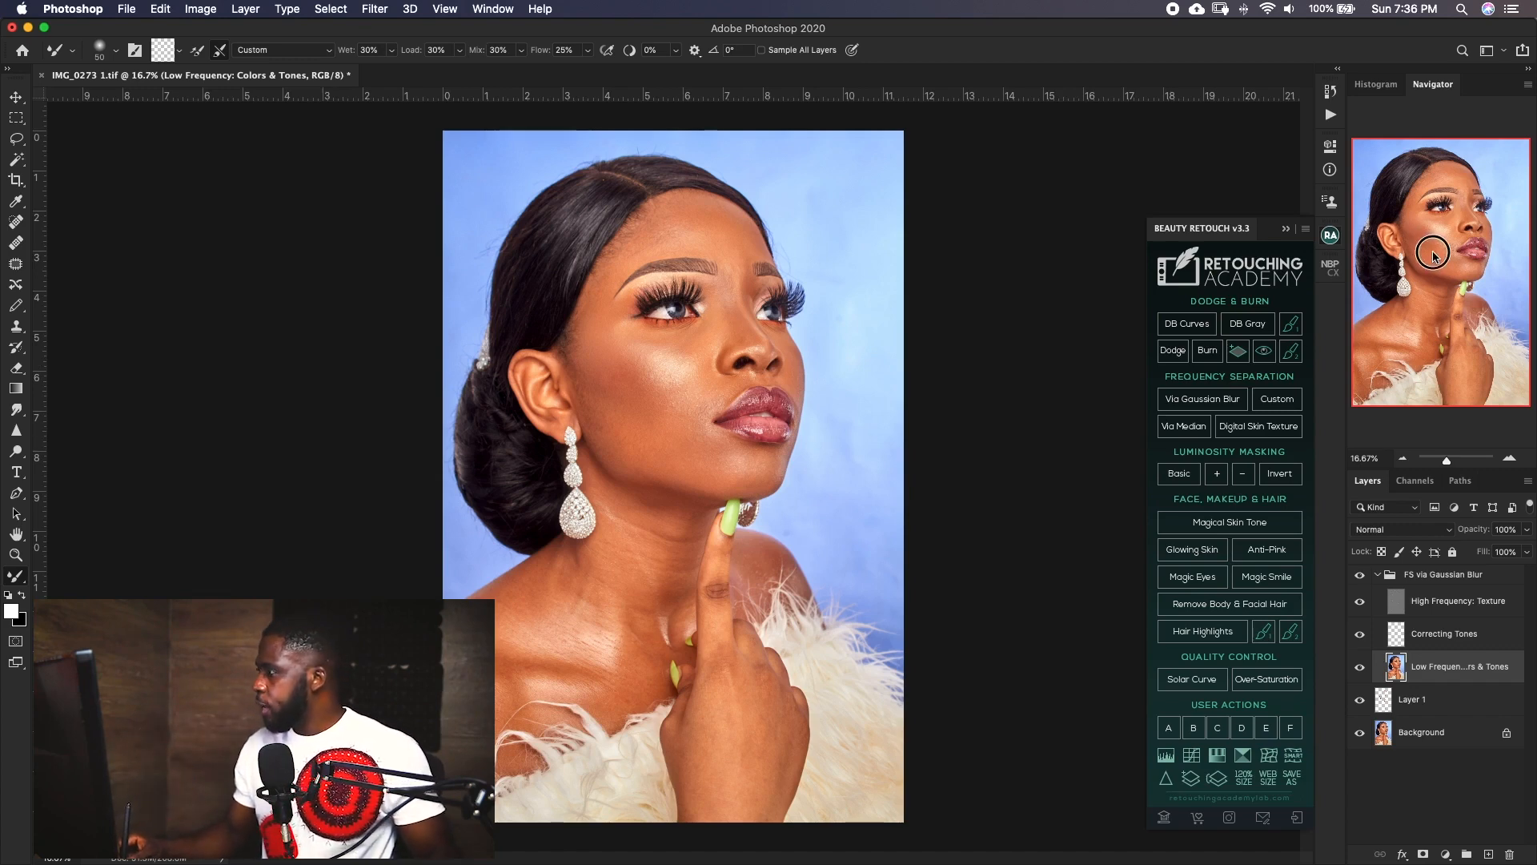
left_click(1401, 601)
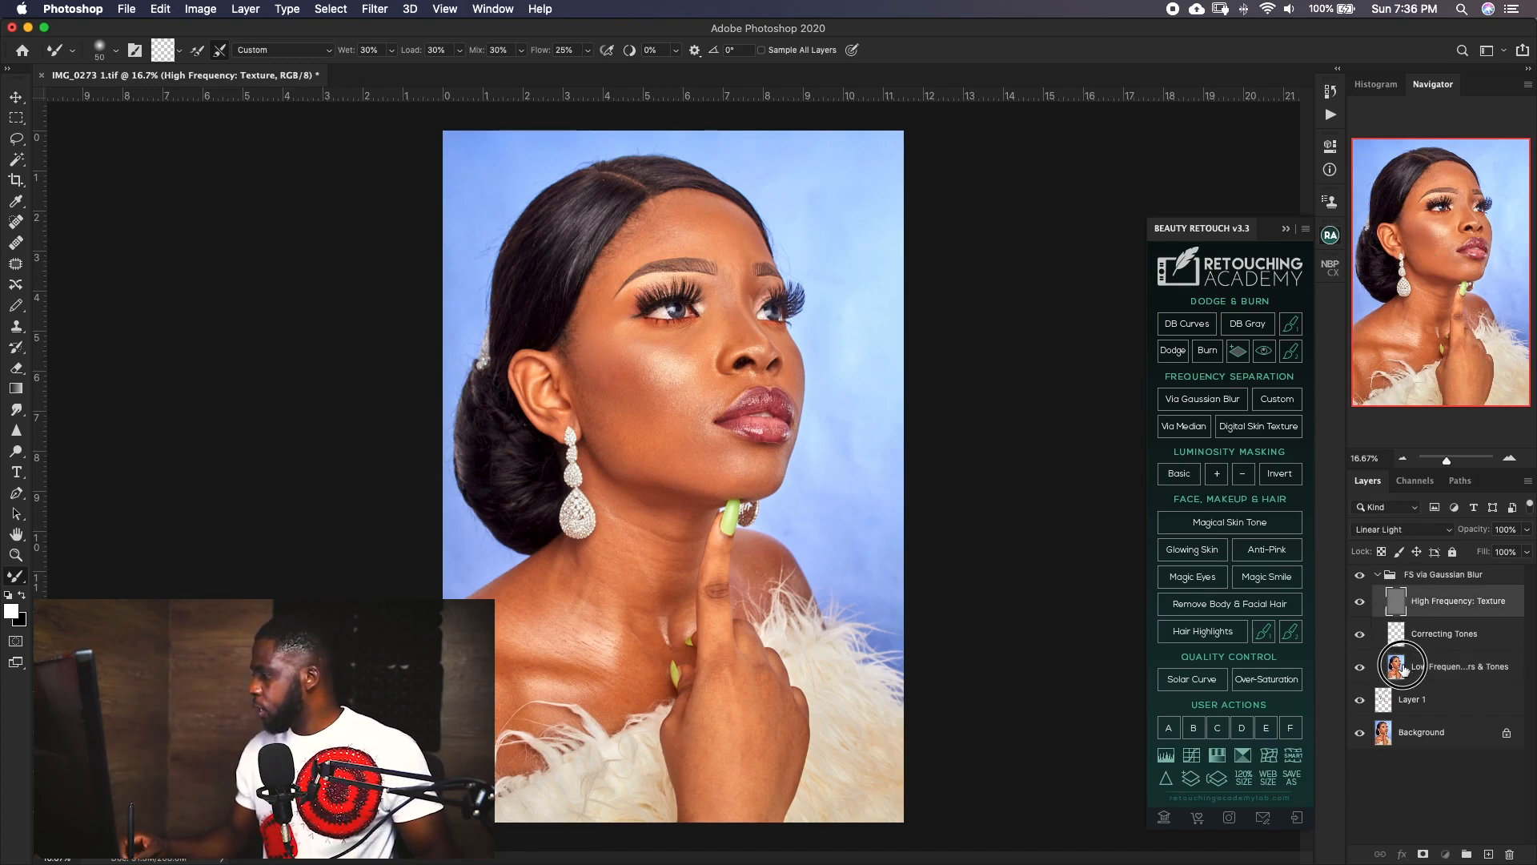
left_click(1397, 666)
key("cmd+s")
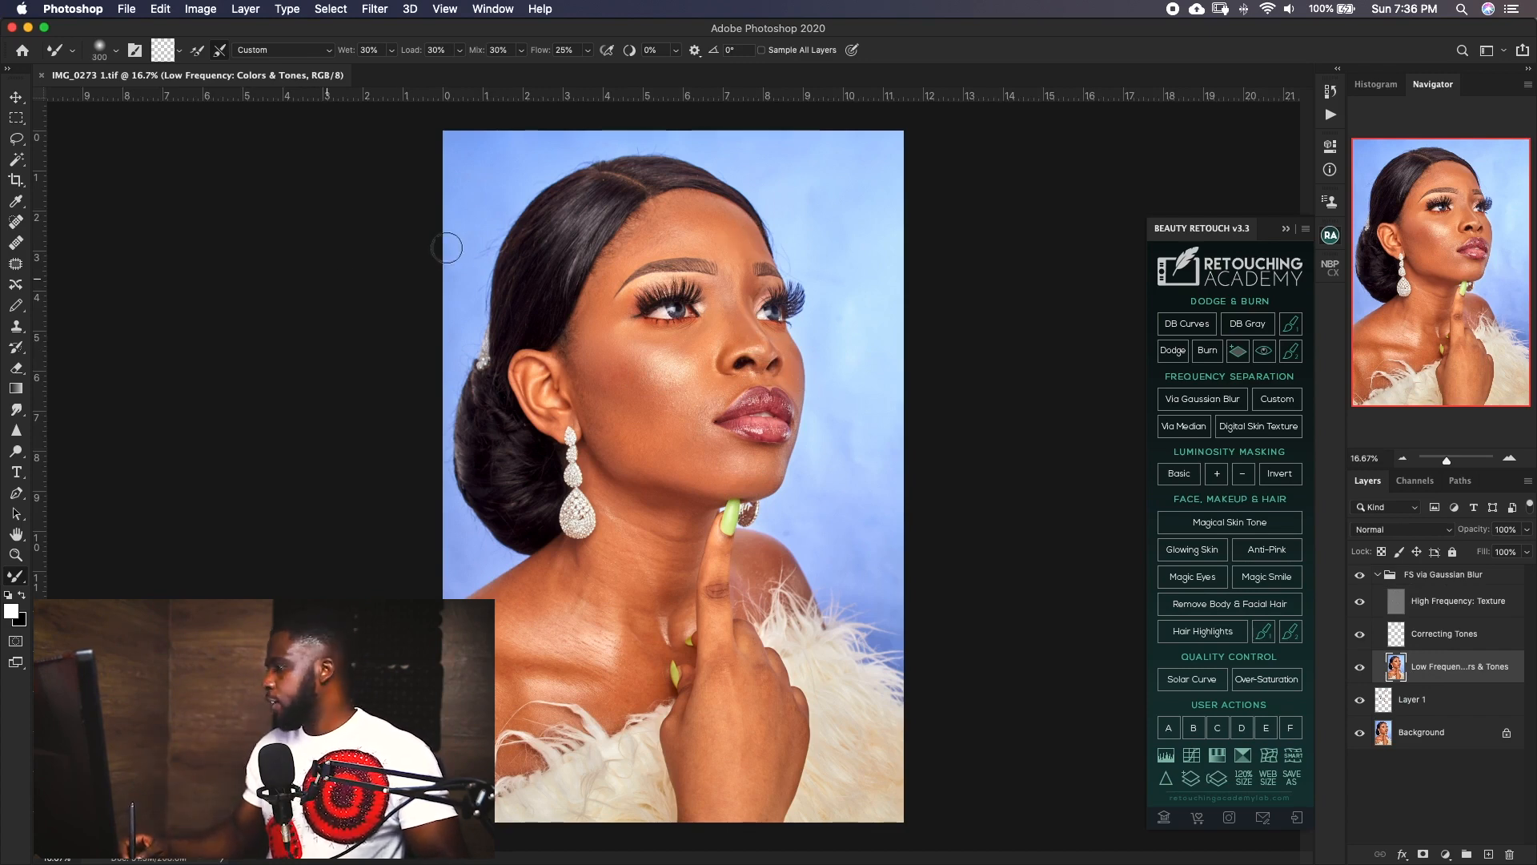
Blend the skin tones along the upper forehead and down the temple toward the ear, reducing the Mixer Brush to size 200.
left_click_drag(692, 205, 650, 213)
key("bracketleft")
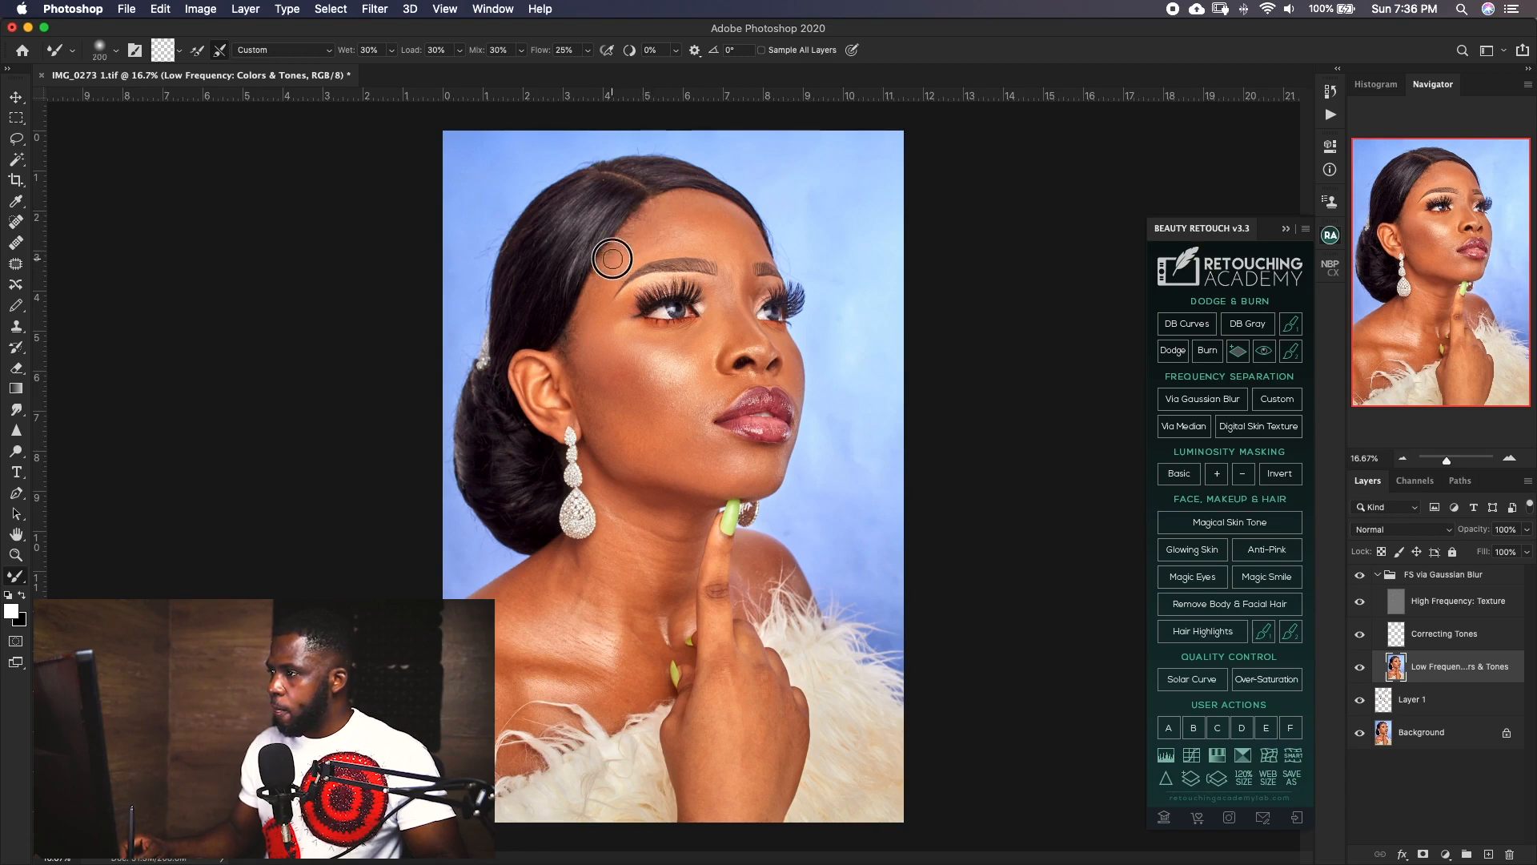
key("bracketleft")
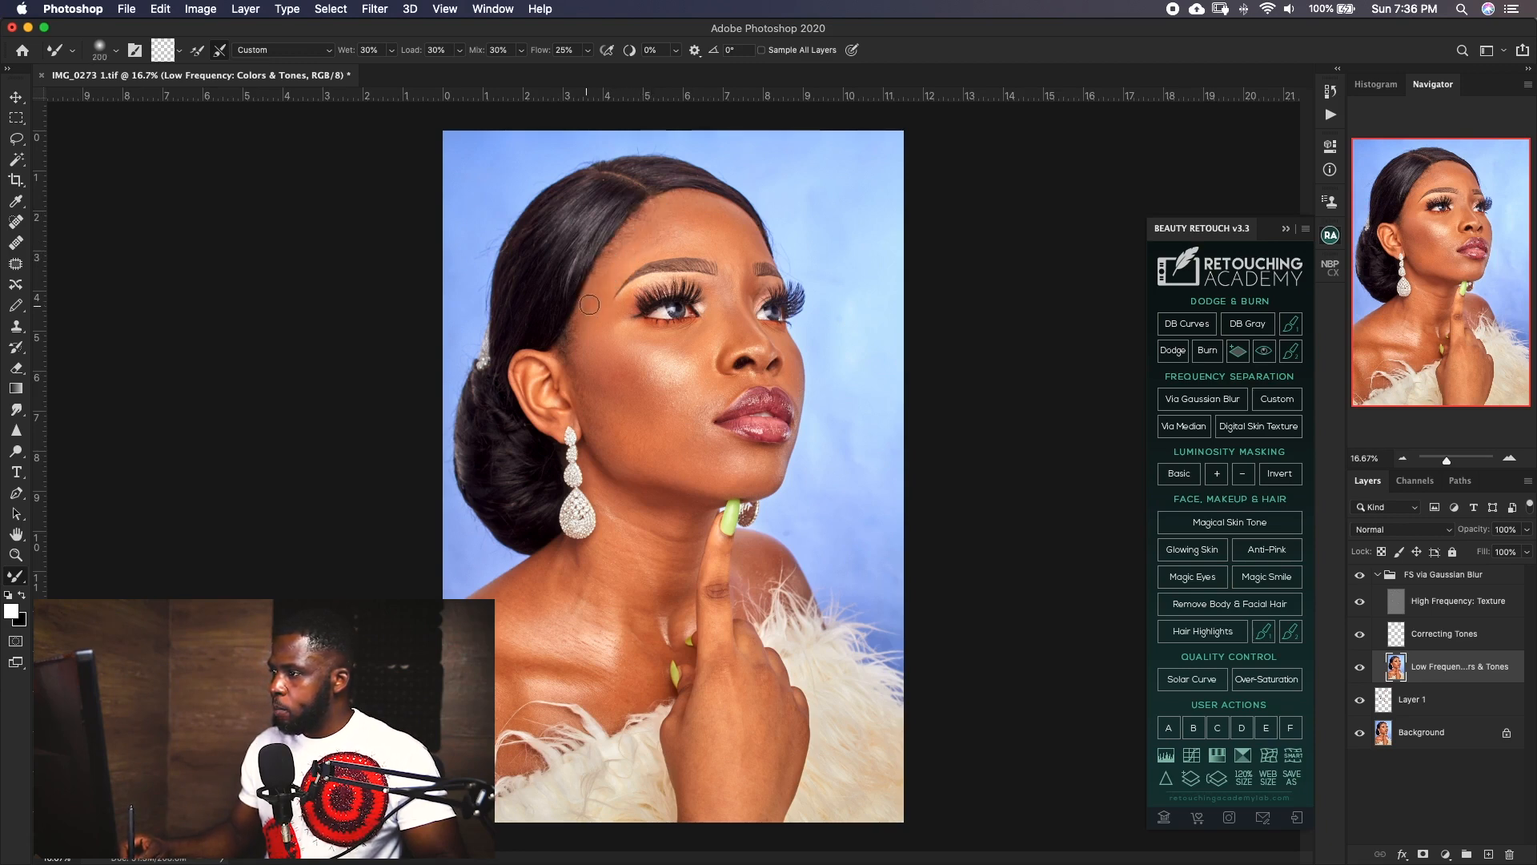
left_click_drag(590, 302, 577, 353)
key("bracketright")
Even out the mid-forehead tones with the Mixer Brush at sizes 175 to 250, and compare with the FS via Gaussian Blur group hidden and shown.
left_click(678, 239)
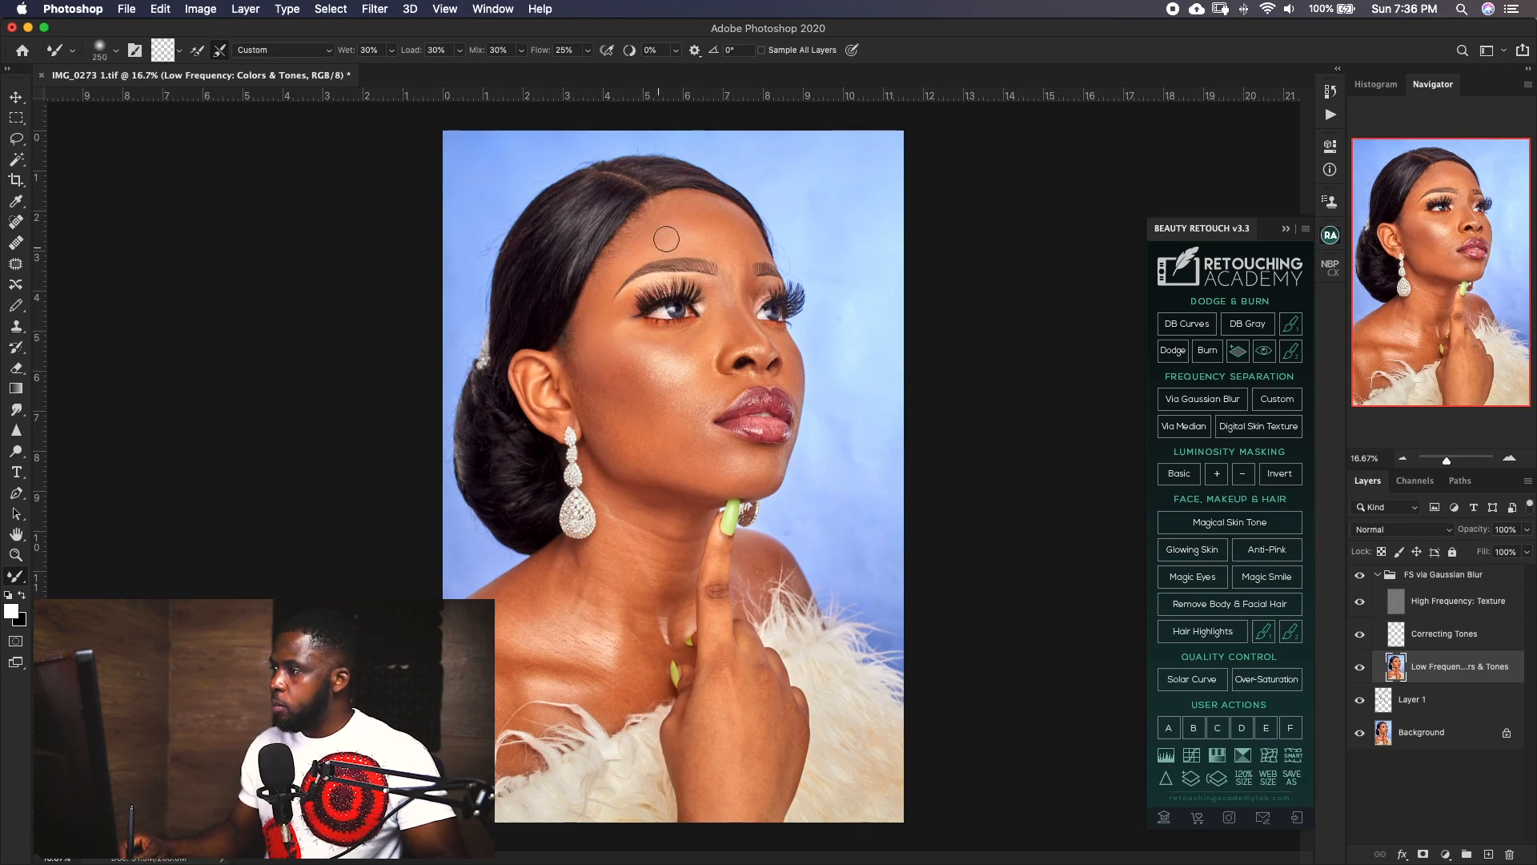
mouse_move(661, 237)
left_mouse_down()
mouse_move(674, 275)
mouse_move(765, 248)
mouse_move(709, 273)
mouse_move(720, 236)
mouse_move(695, 199)
mouse_move(736, 215)
mouse_move(764, 264)
mouse_move(726, 243)
left_mouse_up()
key("bracketleft")
key("bracketleft")
key("bracketright")
key("bracketright")
left_click_drag(691, 215, 656, 245)
key("bracketleft")
key("bracketright")
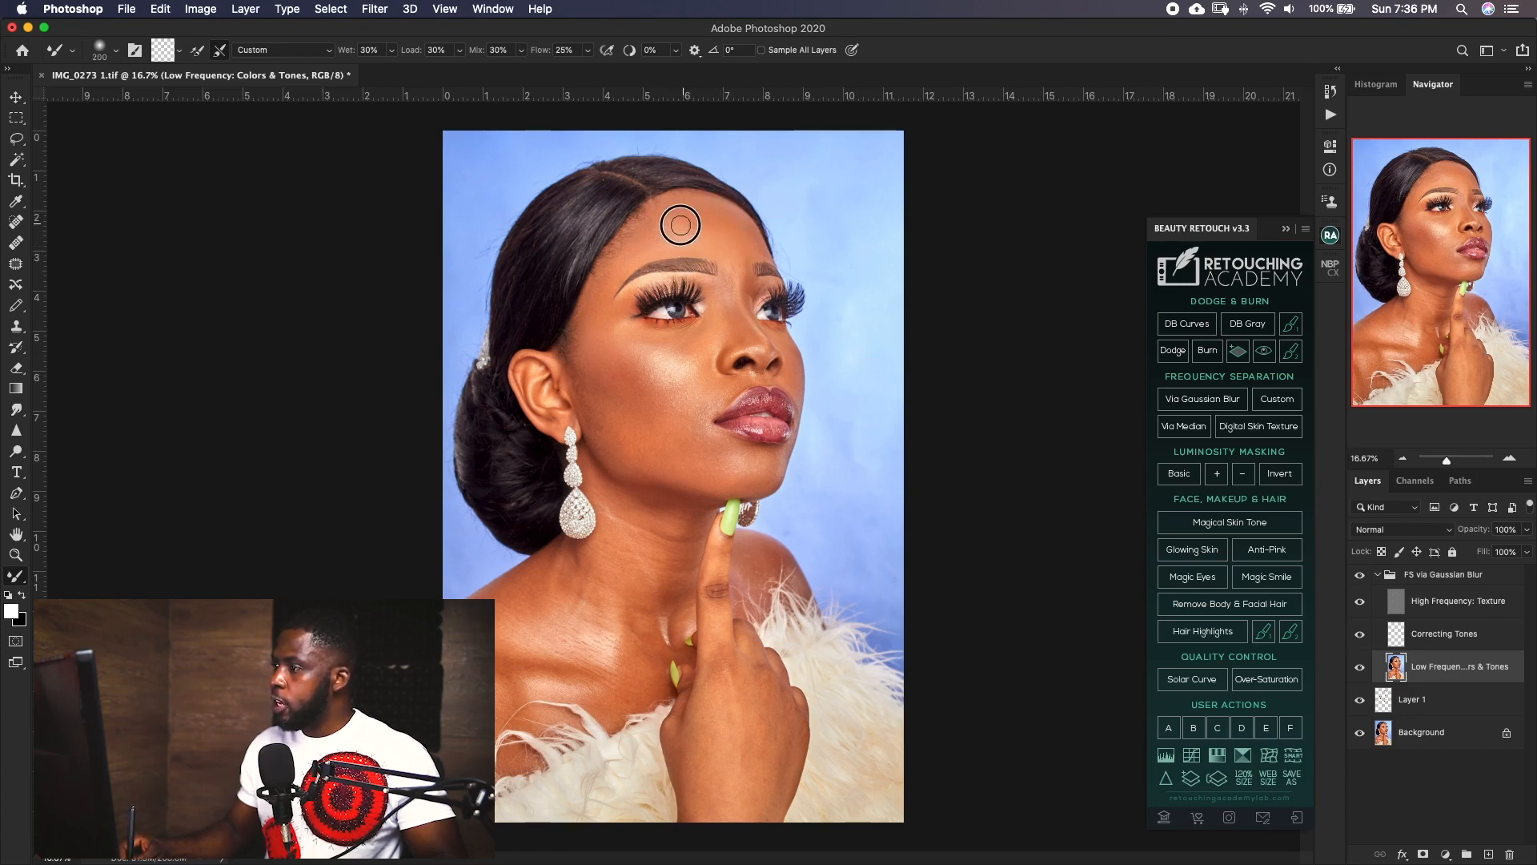
key("bracketleft")
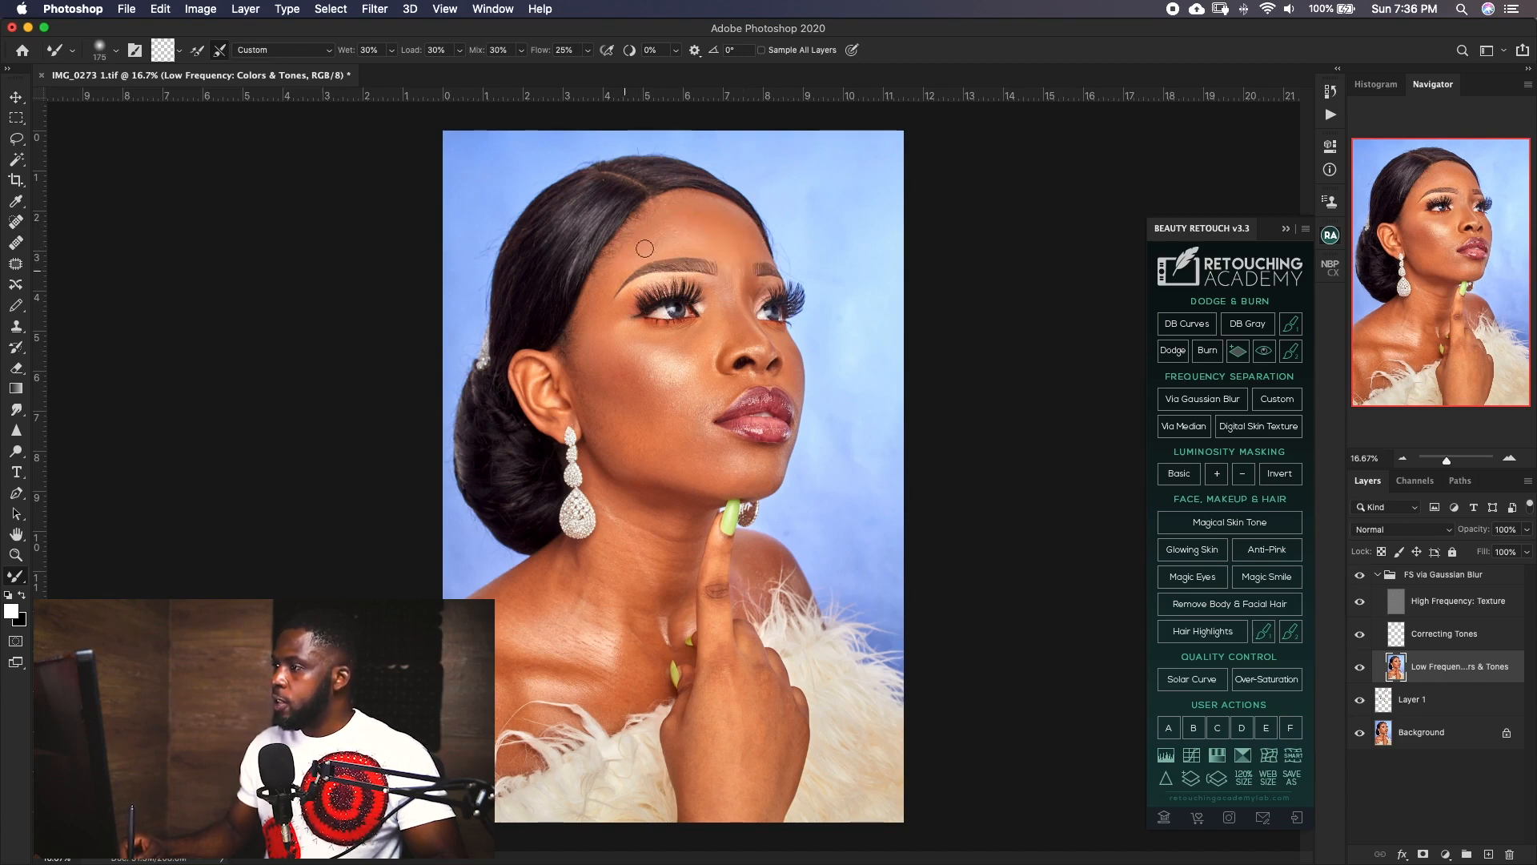
key("bracketright")
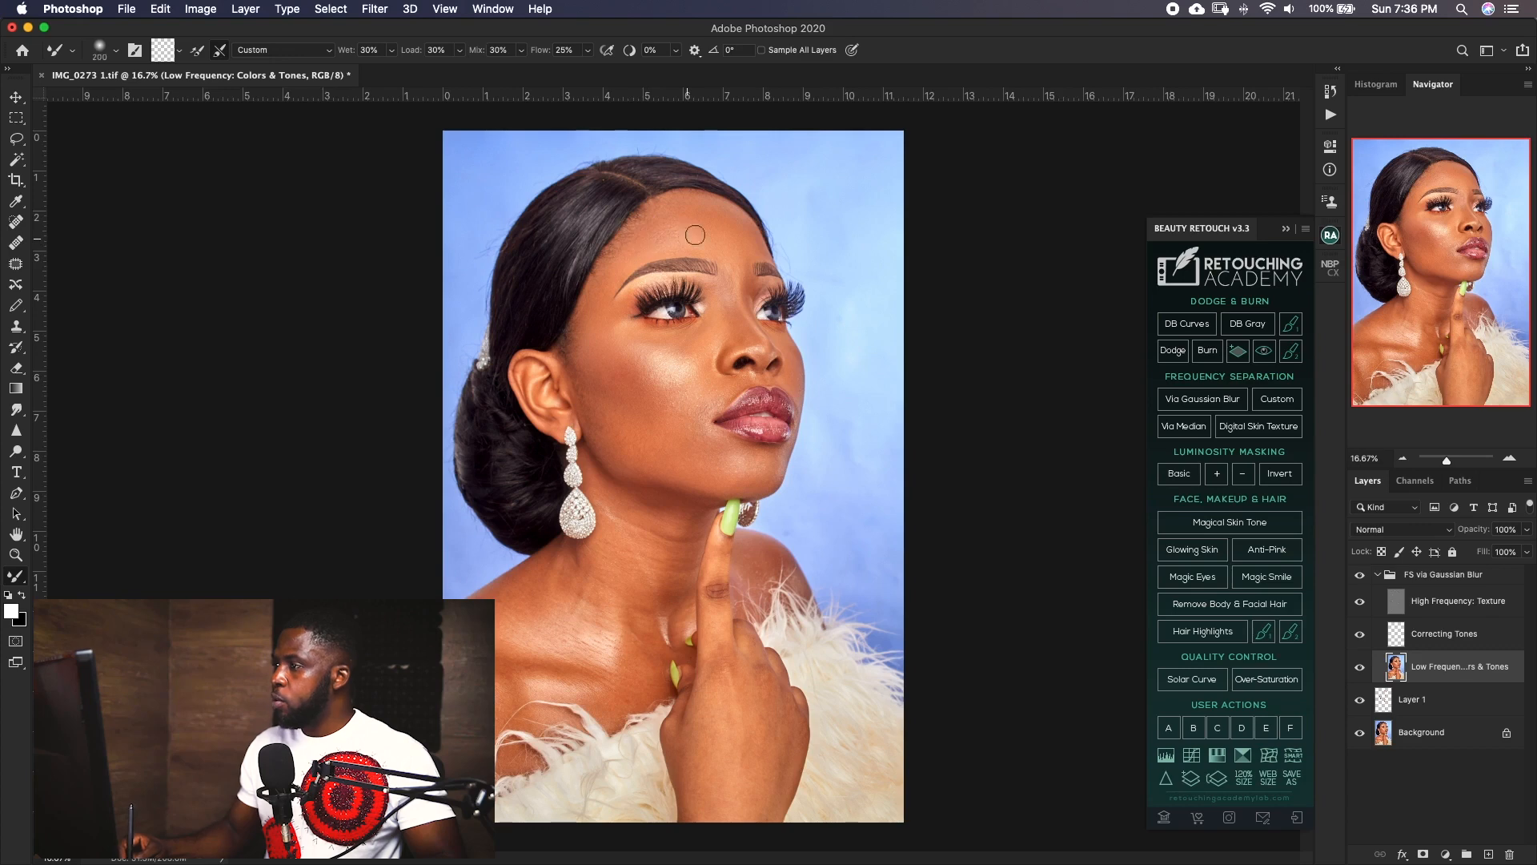
left_click(1360, 576)
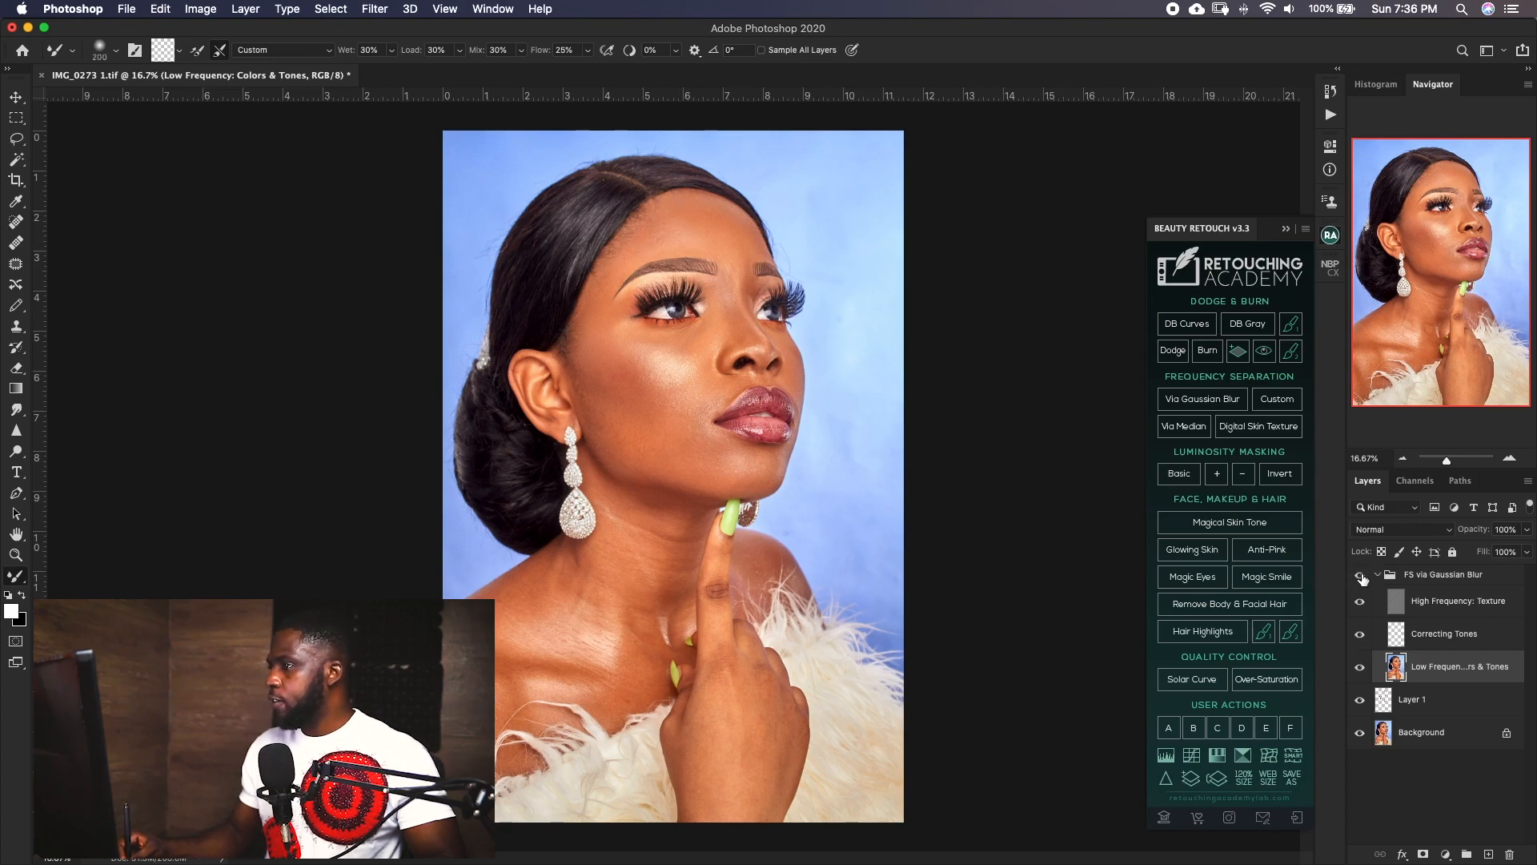
left_click(1360, 575)
Blend the forehead down to the brows again, starting with the Mixer Brush at size 250 and reducing it to 175.
key("bracketright")
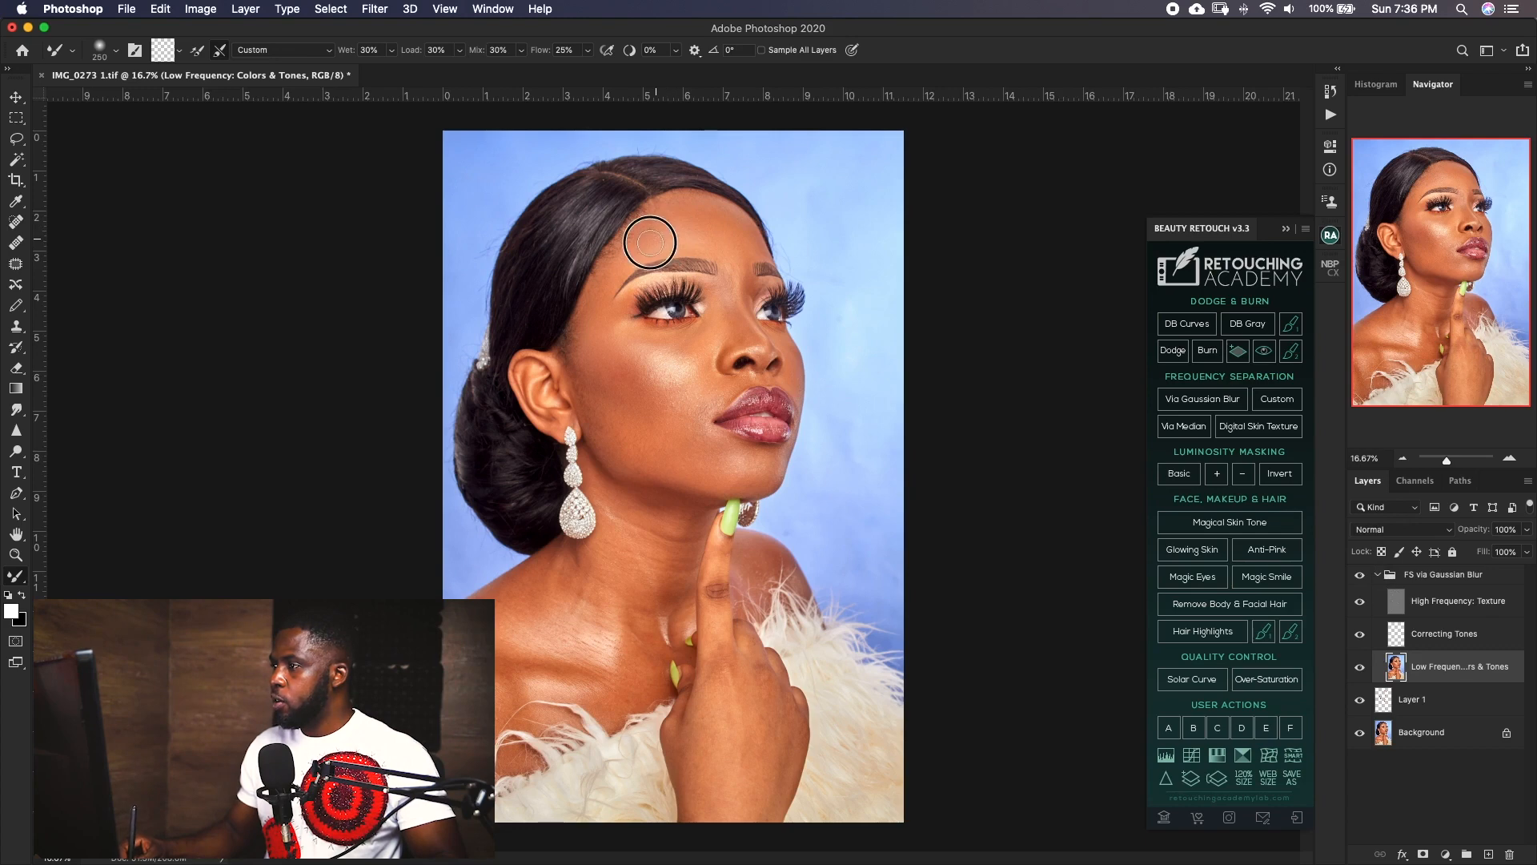
key("bracketright")
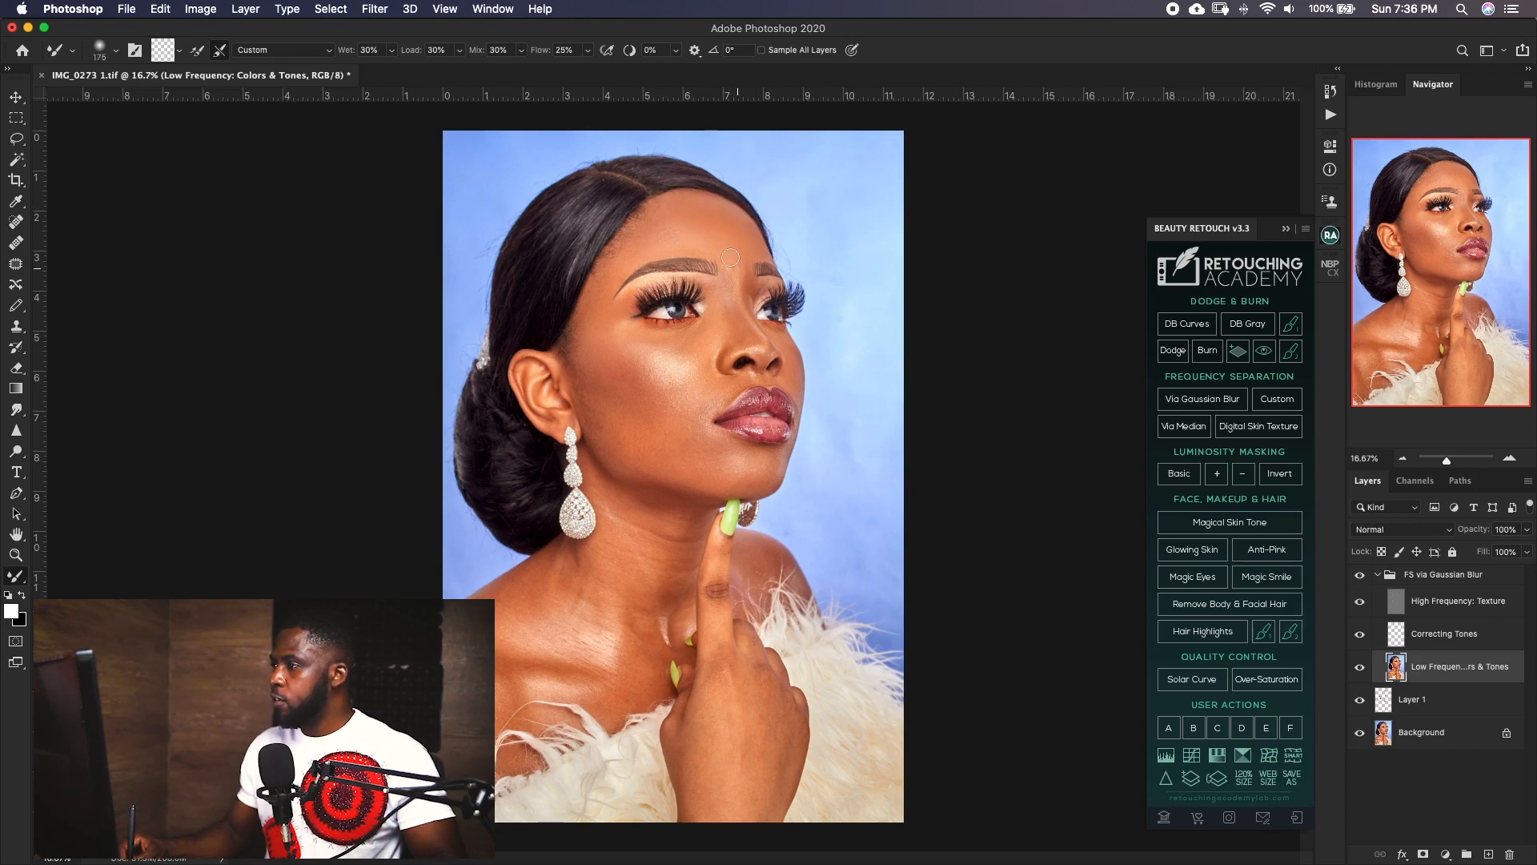
mouse_move(708, 244)
left_mouse_down()
mouse_move(704, 256)
mouse_move(681, 230)
left_mouse_up()
key("bracketleft")
key("bracketleft")
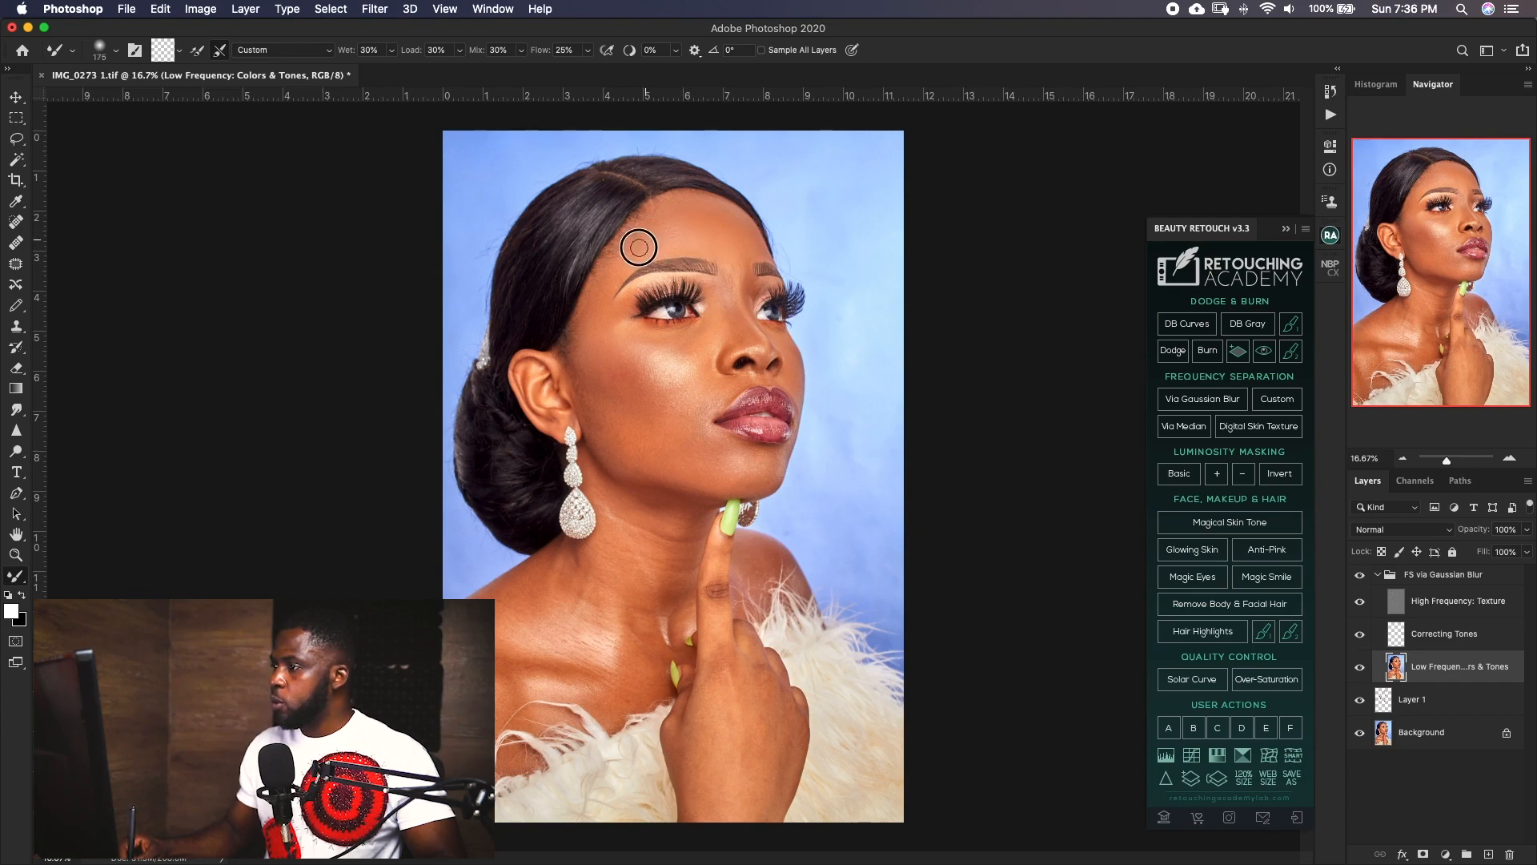
Smooth the tones from the outer brow along the temple to the front of the ear with the Mixer Brush up to size 200.
key("bracketleft")
mouse_move(621, 279)
left_mouse_down()
mouse_move(641, 220)
mouse_move(600, 278)
mouse_move(610, 309)
mouse_move(622, 270)
mouse_move(591, 304)
left_mouse_up()
key("bracketright")
key("bracketright")
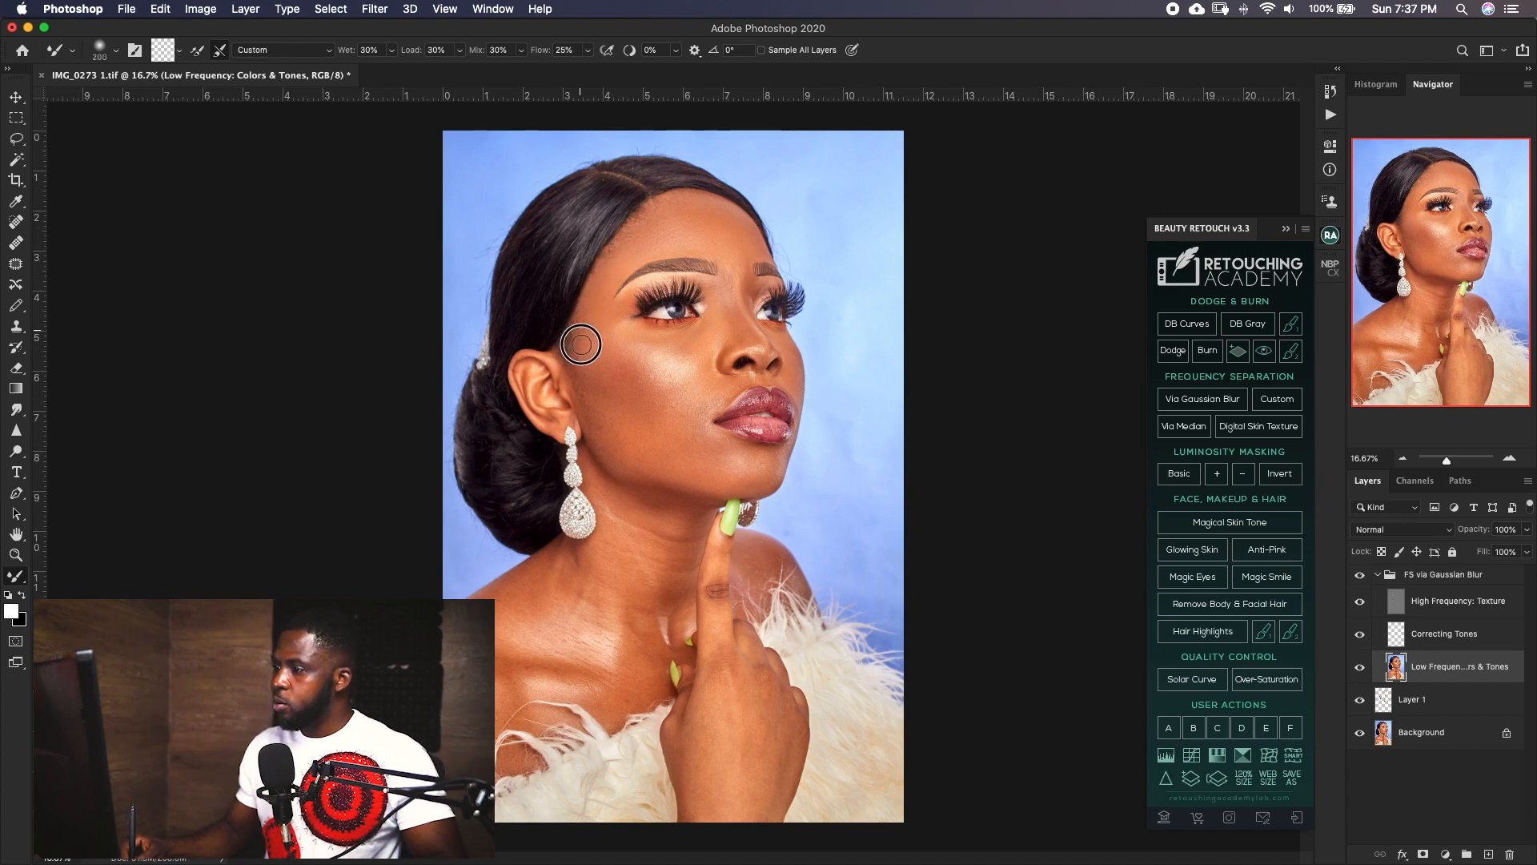
key("bracketleft")
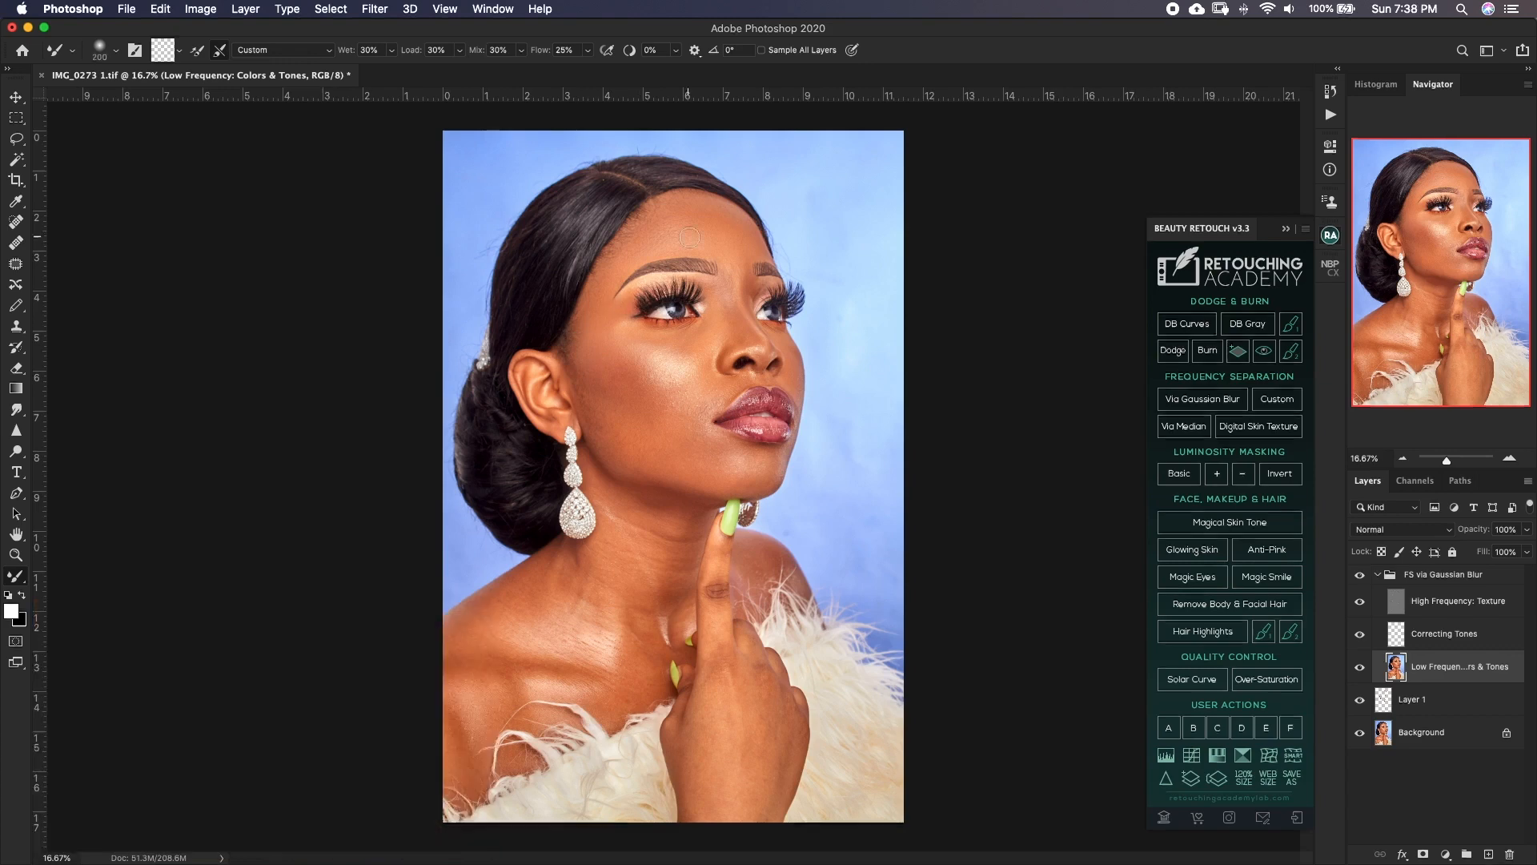
Blend the side of the forehead and the nose bridge between the brows with the Mixer Brush at size 175 and smaller.
left_click_drag(655, 245, 611, 263)
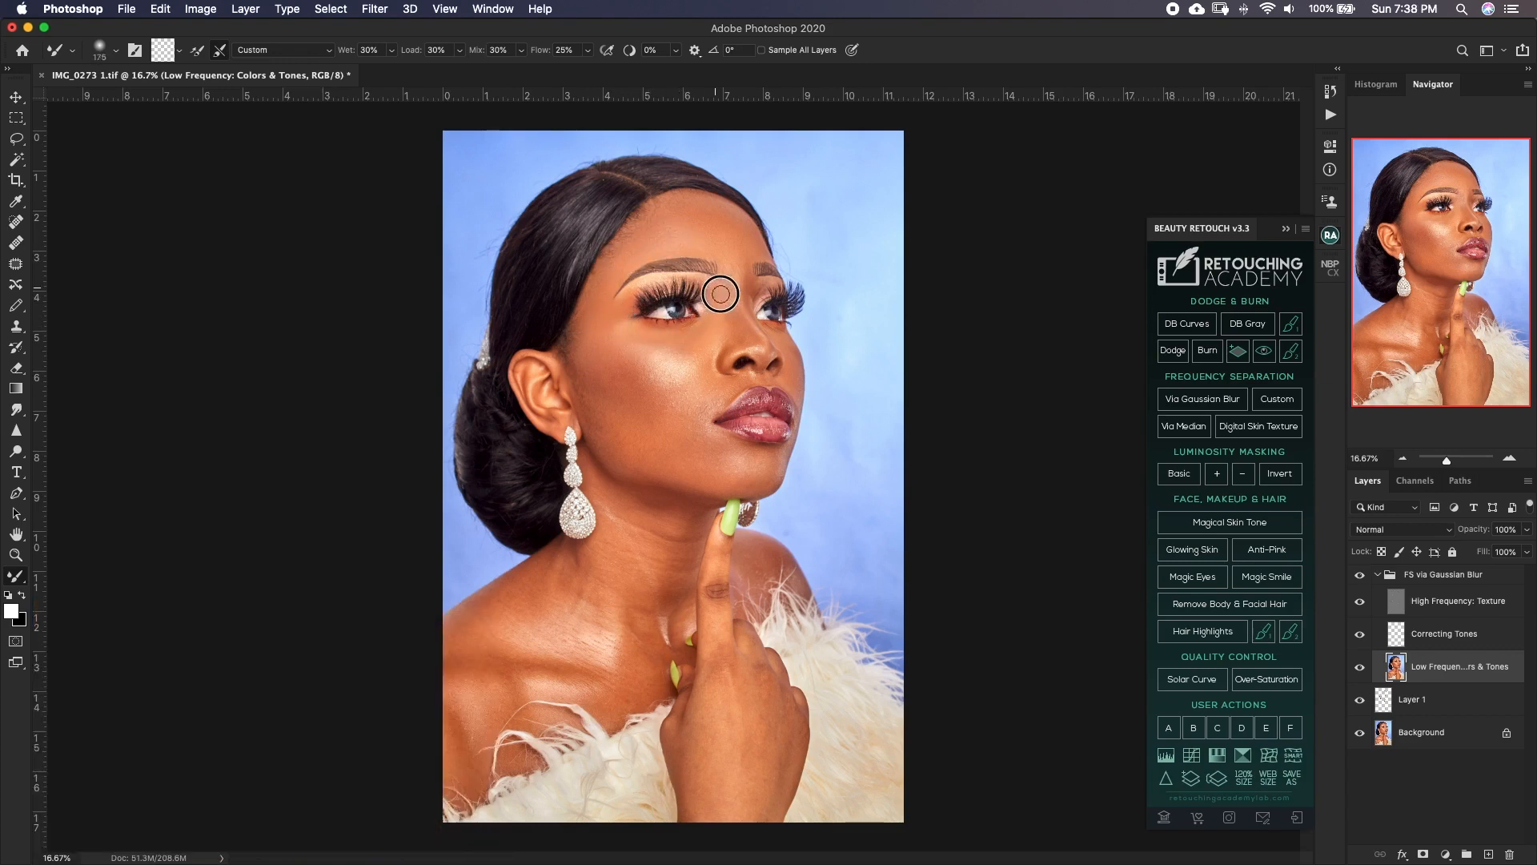
left_click_drag(730, 274, 738, 310)
key("bracketleft")
key("bracketleft")
Smooth the under-eye area and the cheek, enlarging the Mixer Brush from size 175 to 250.
key("bracketright")
key("bracketright")
key("bracketright")
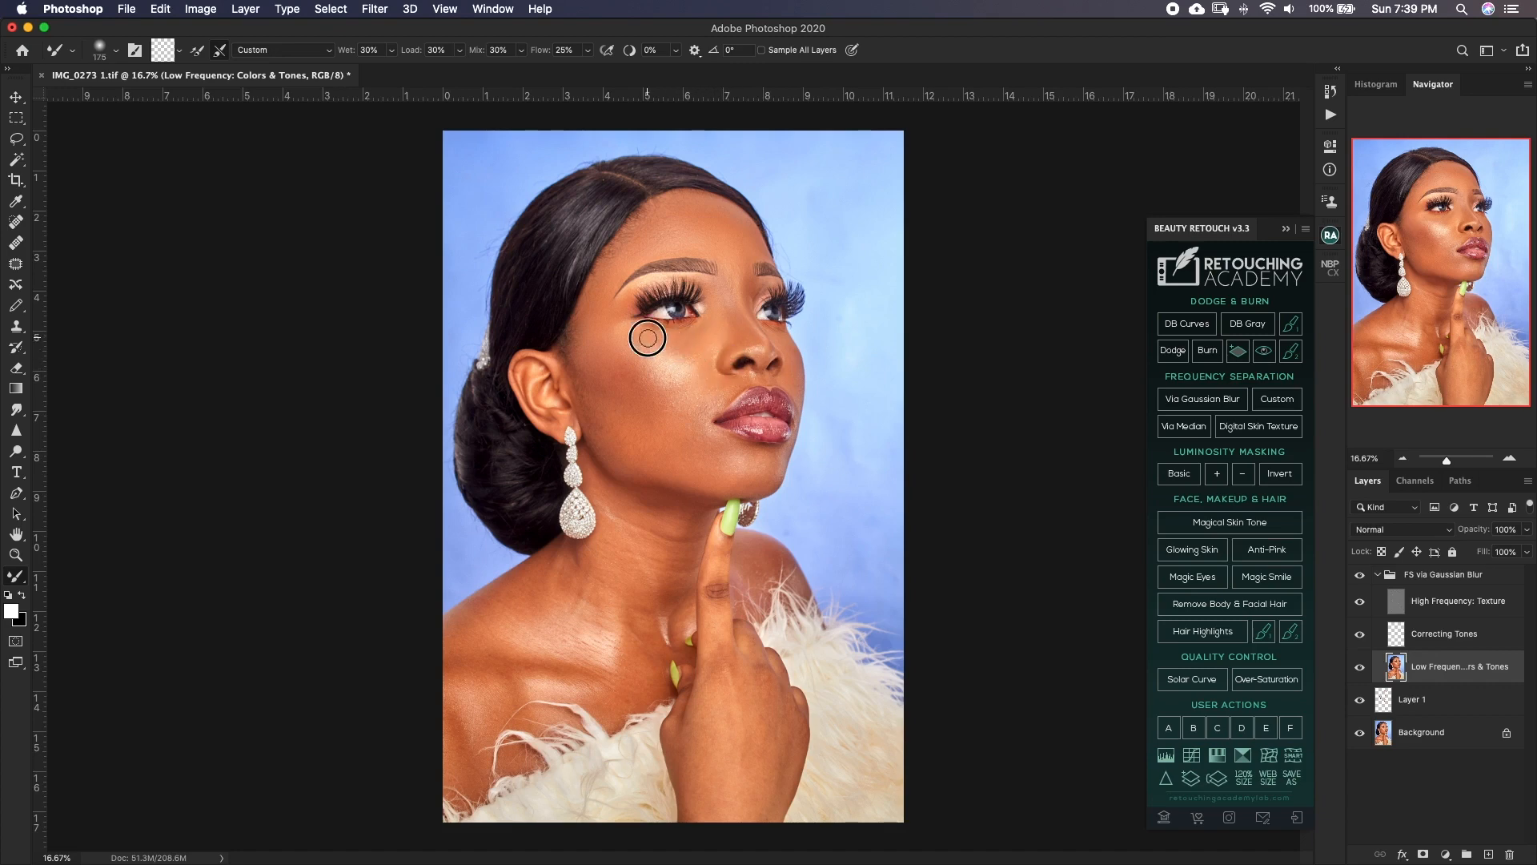
key("bracketright")
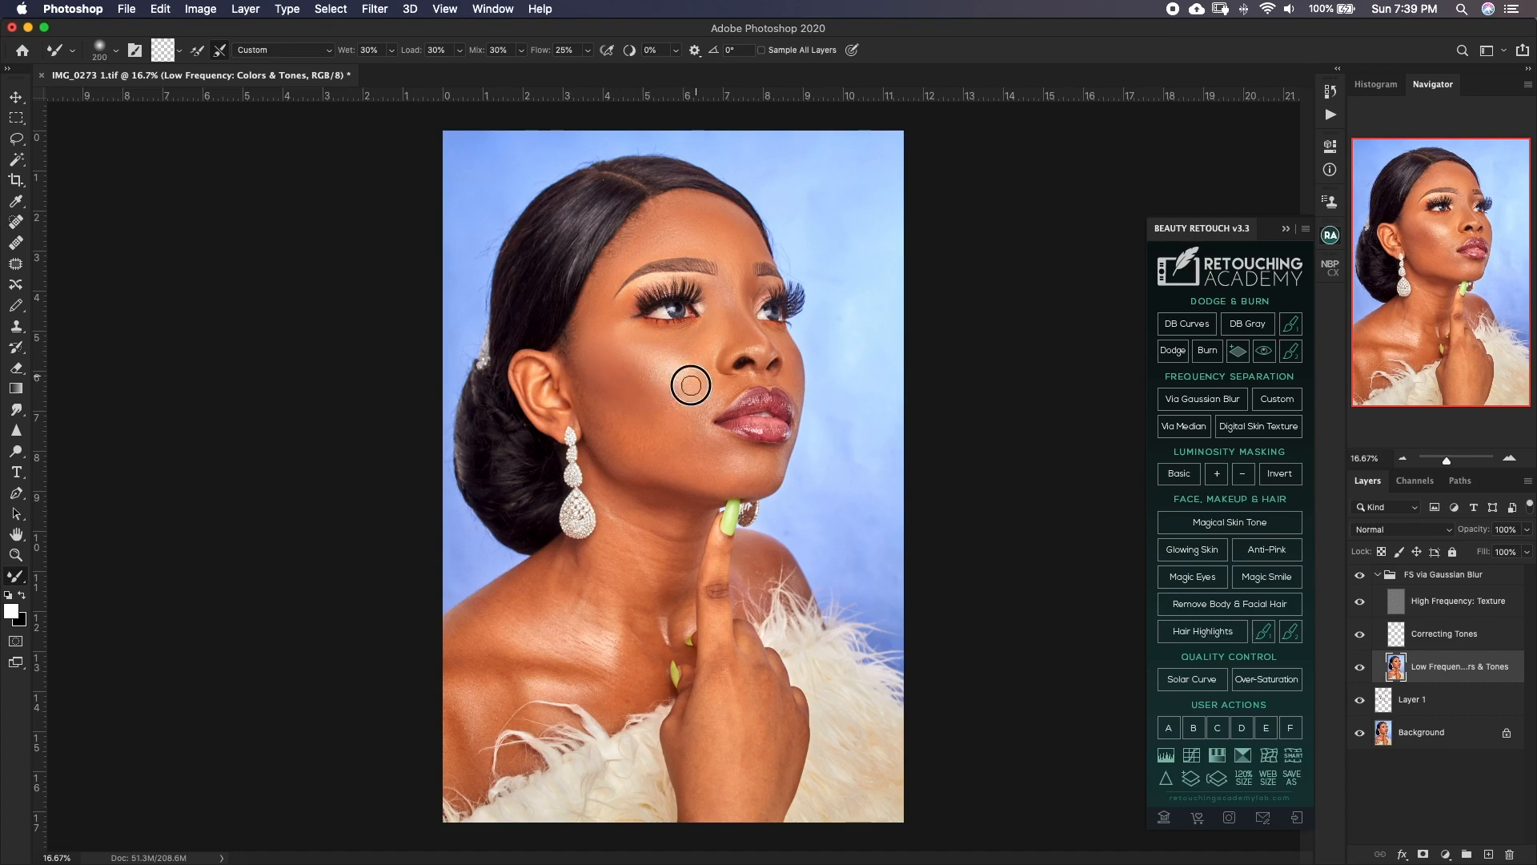
key("bracketright")
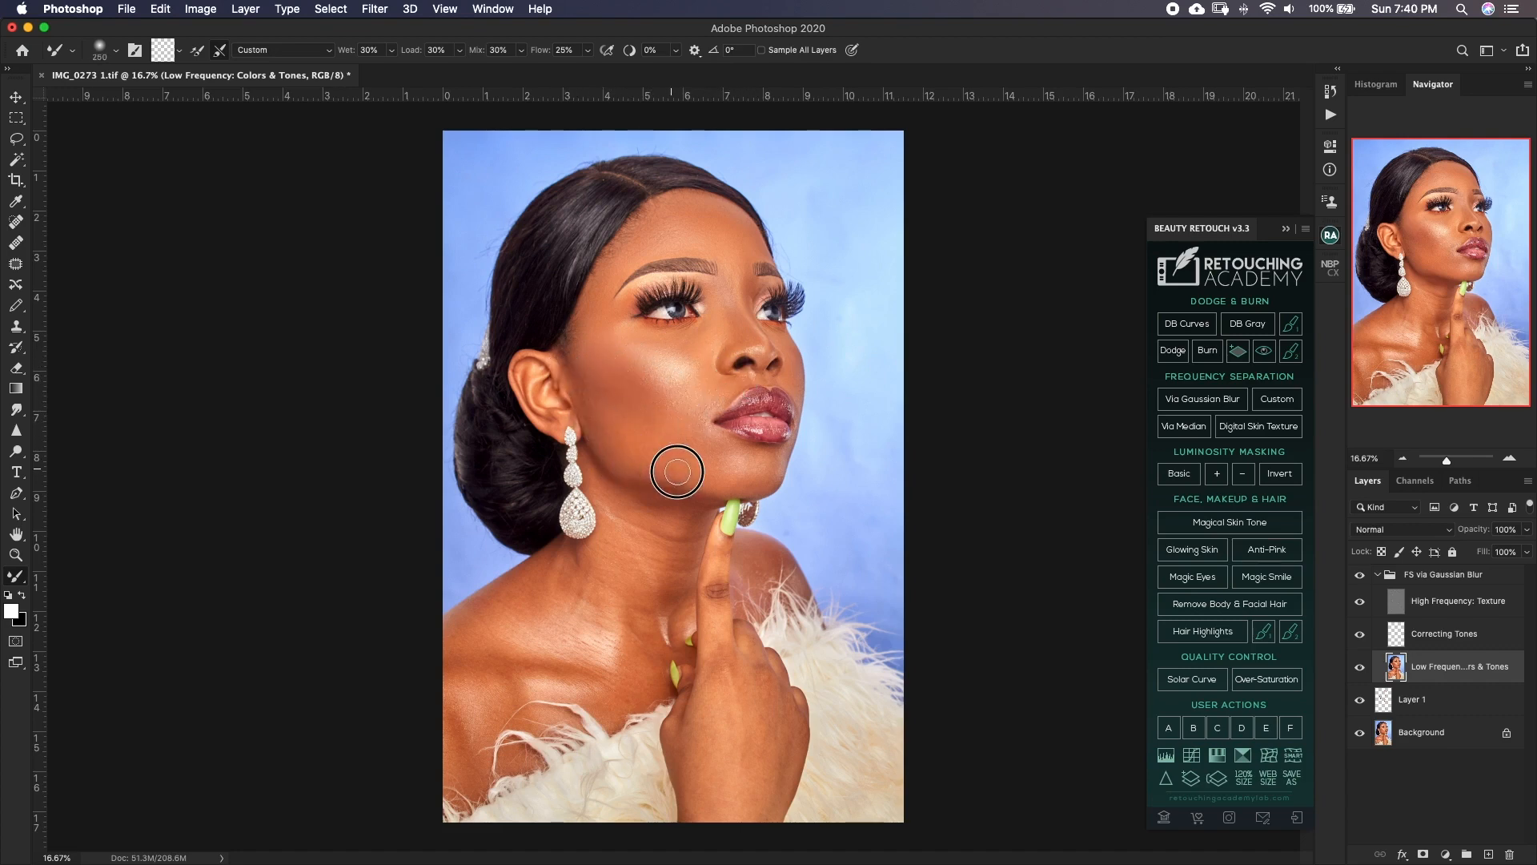
Blend the chin with the Mixer Brush at size 125 and the lower cheek at size 250.
key("bracketleft")
key("bracketleft")
key("bracketleft")
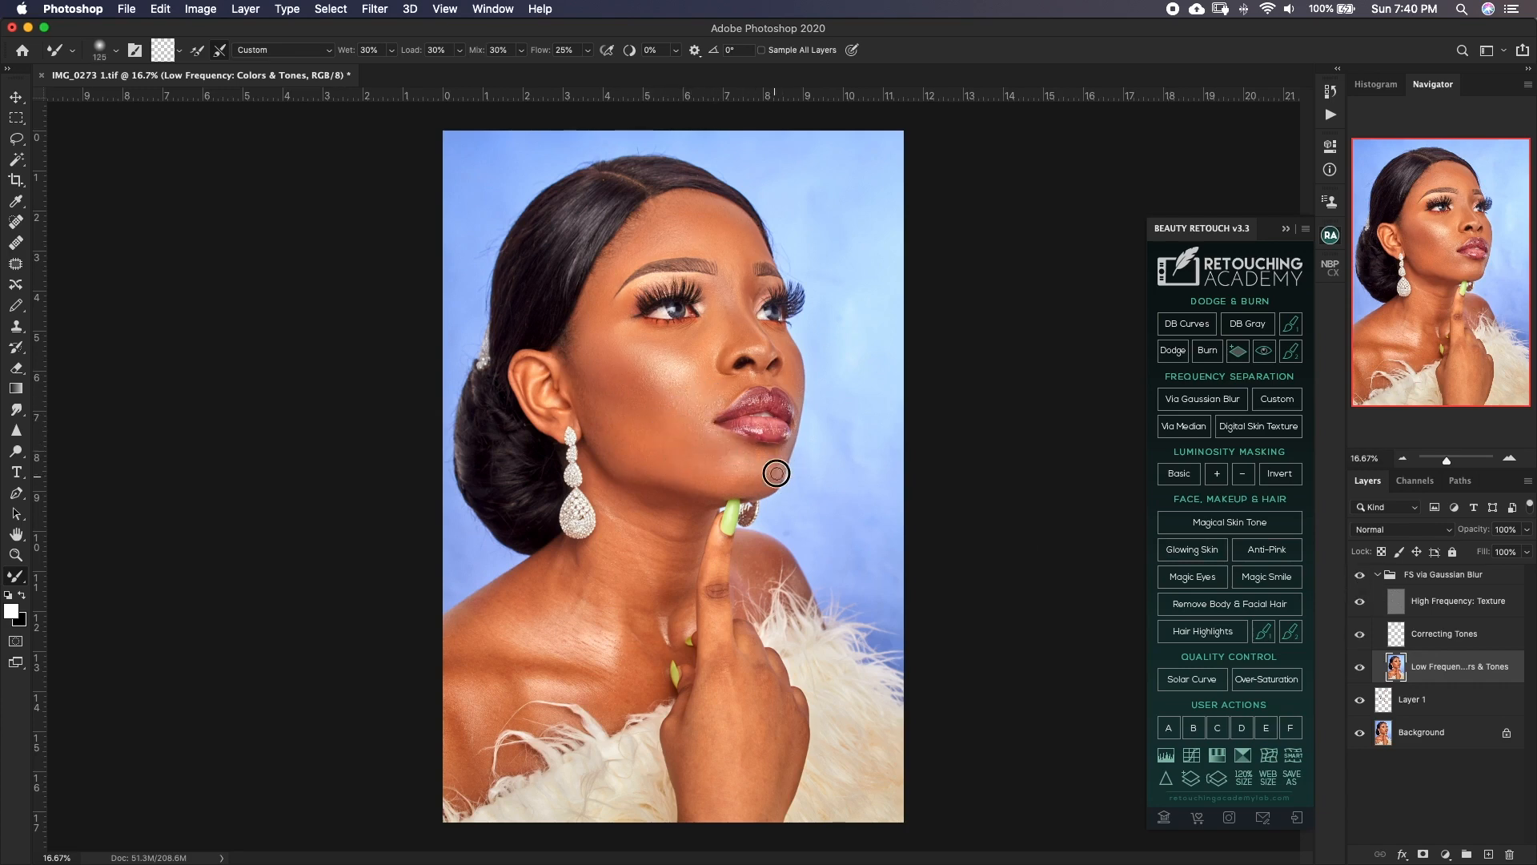
key("bracketright")
key("bracketright")
key("bracketright")
key("bracketright")
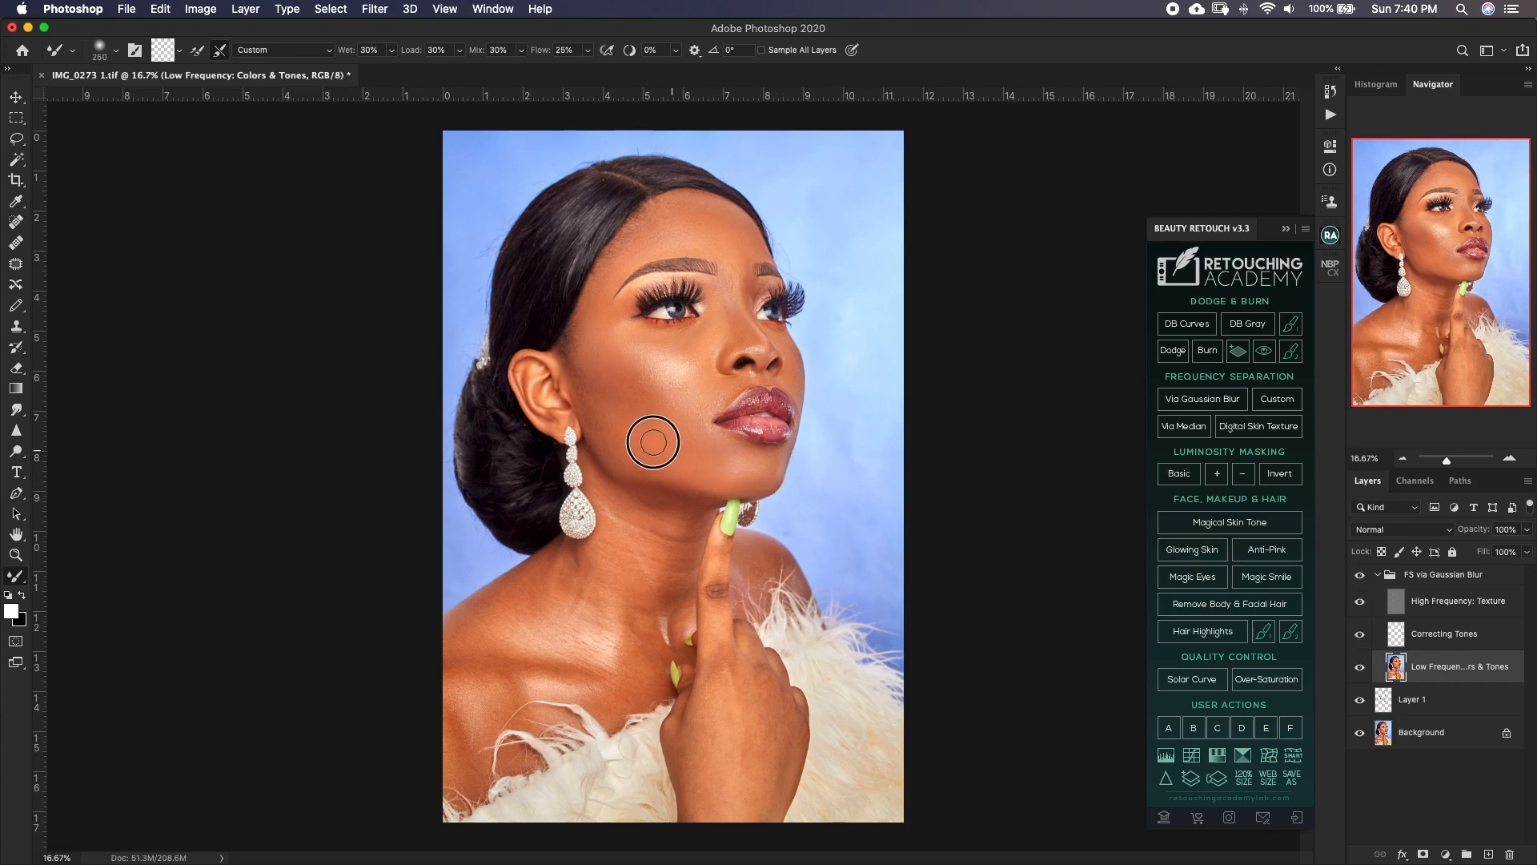
Smooth the tones inside the ear with the Mixer Brush reduced to size 125.
key("bracketleft")
key("bracketleft")
key("bracketleft")
key("bracketleft")
key("bracketleft")
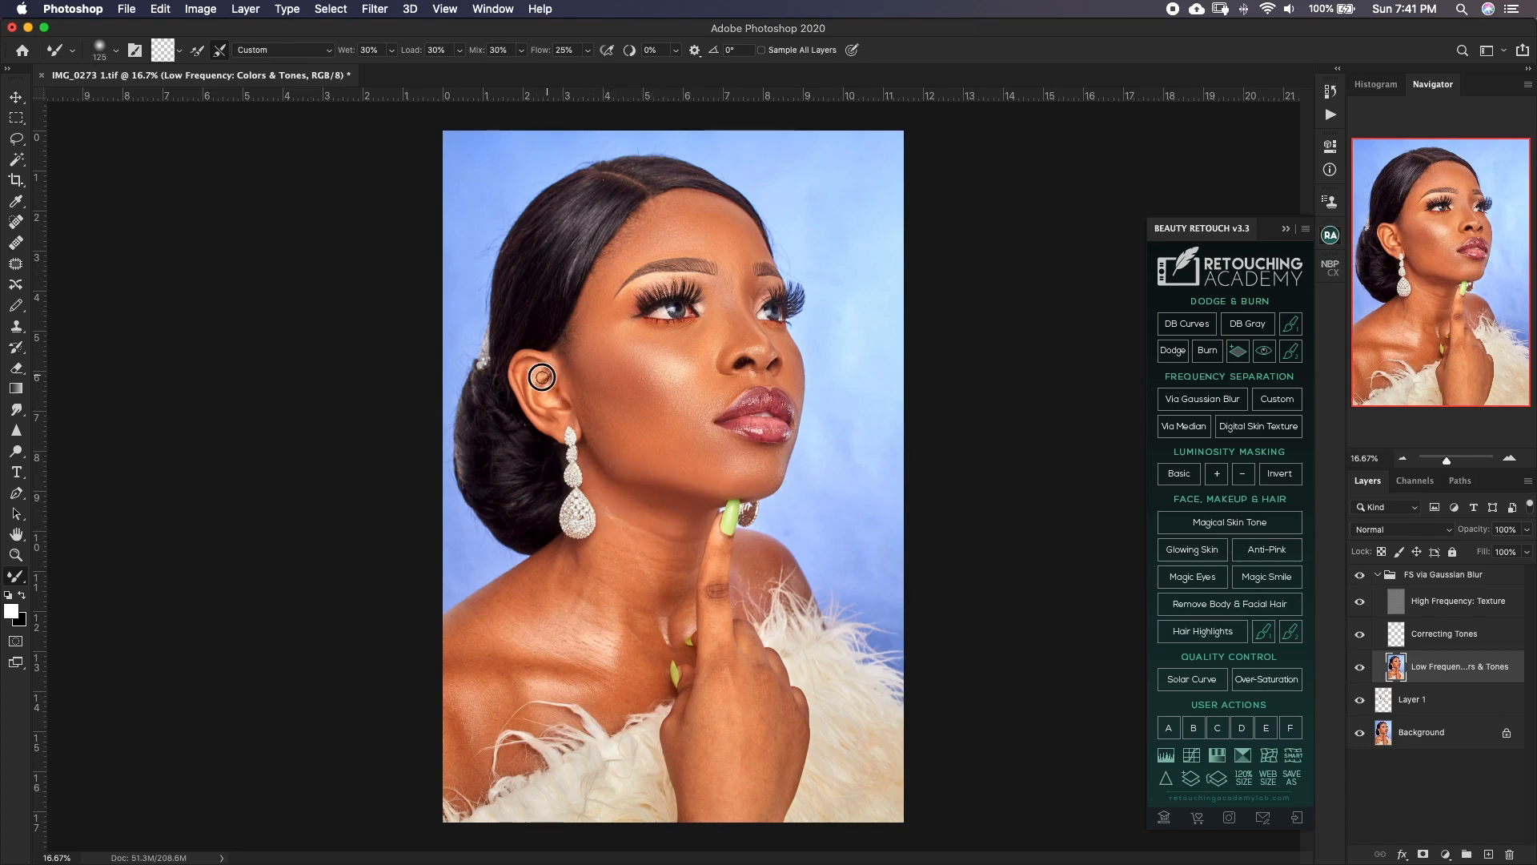
key("bracketleft")
Blend the skin tones on the neck below the jaw with the Mixer Brush at size 175.
key("bracketright")
key("bracketright")
key("bracketright")
key("bracketleft")
key("bracketleft")
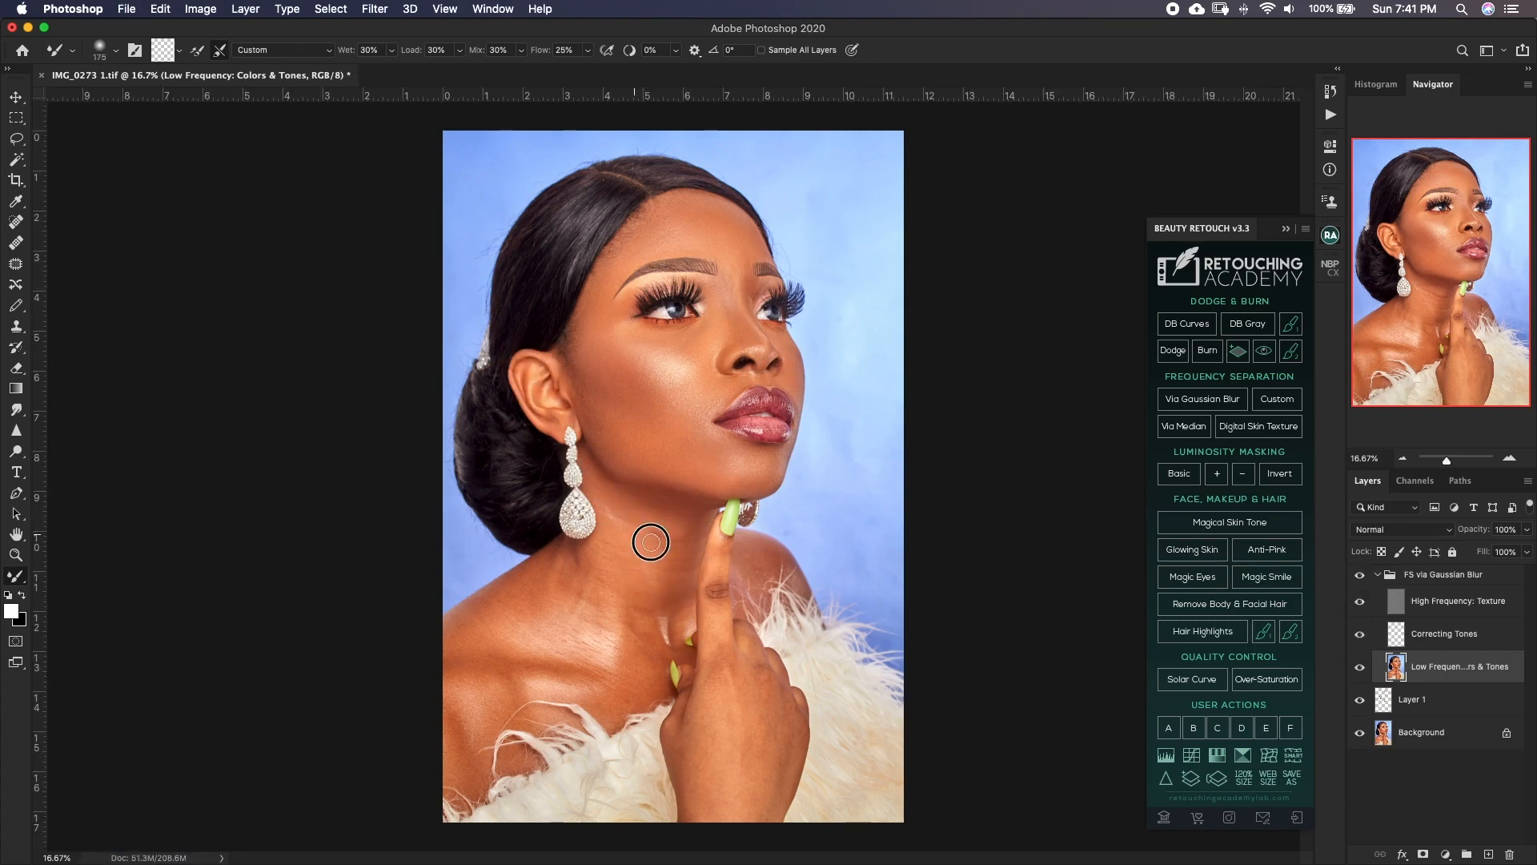
Blend the shoulder at Mixer Brush size 250, and the upper arm and chest above the feather trim at size 200.
key("bracketright")
key("bracketright")
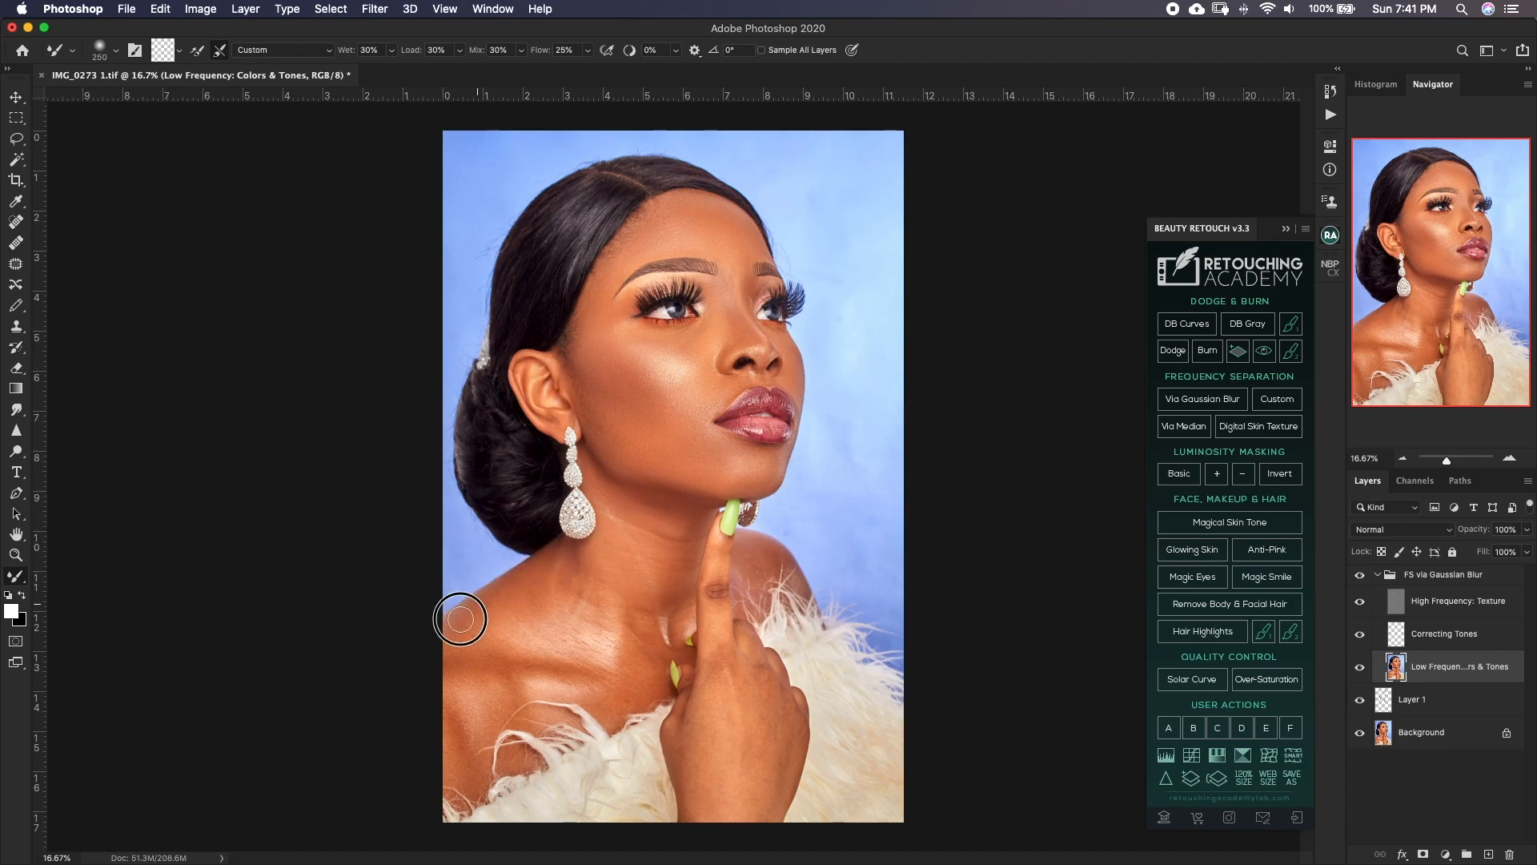
key("bracketleft")
key("bracketleft")
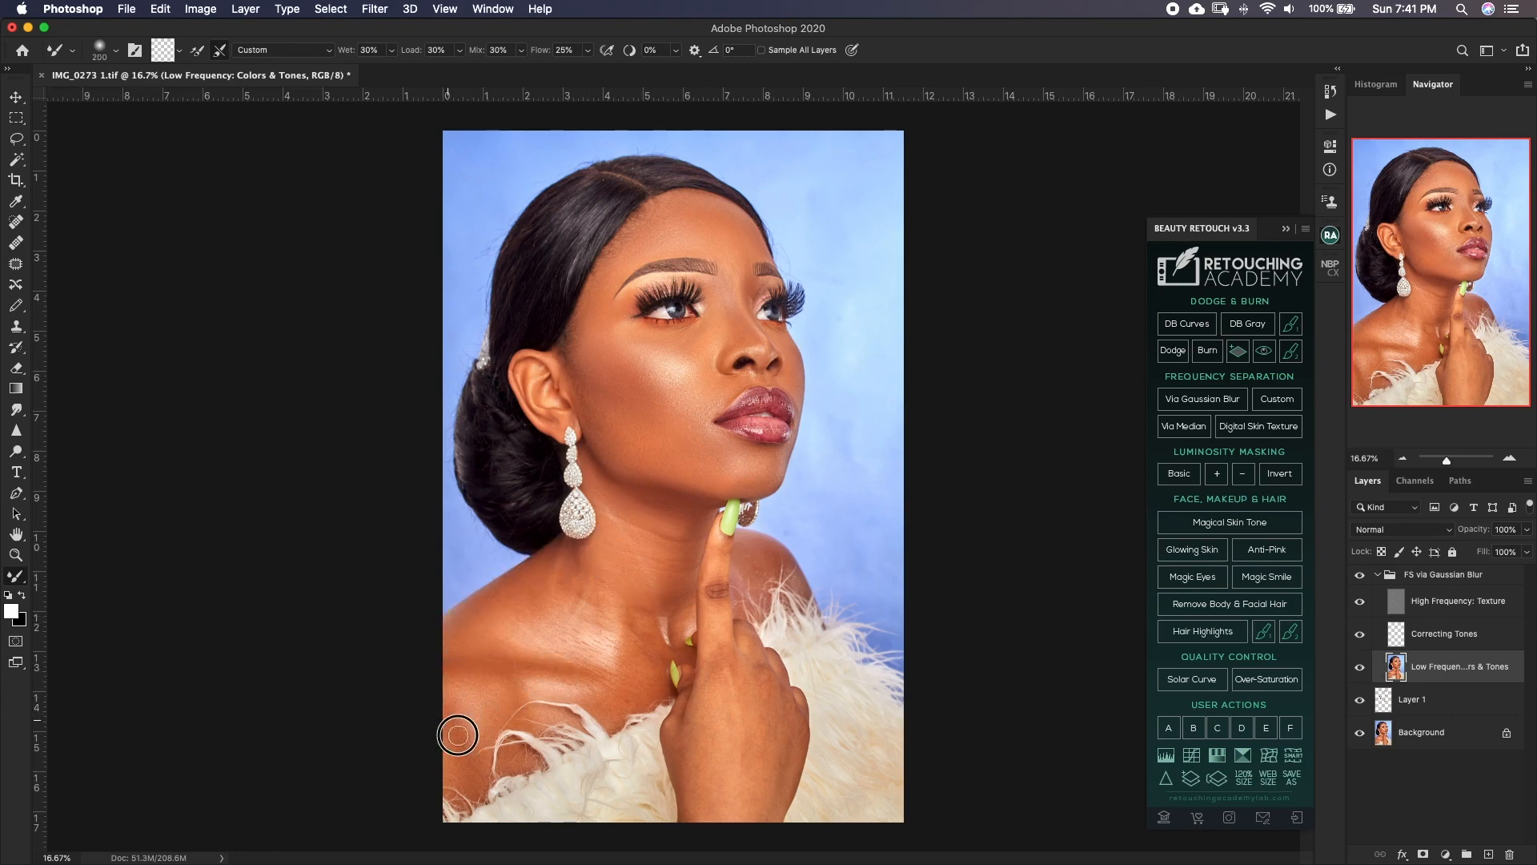
mouse_move(489, 720)
left_mouse_down()
mouse_move(522, 684)
mouse_move(552, 691)
left_mouse_up()
mouse_move(634, 638)
left_mouse_down()
mouse_move(664, 601)
mouse_move(681, 632)
left_mouse_up()
Even out the shoulder and collarbone highlights with a larger Mixer Brush at size 250.
key("bracketright")
key("bracketright")
key("bracketright")
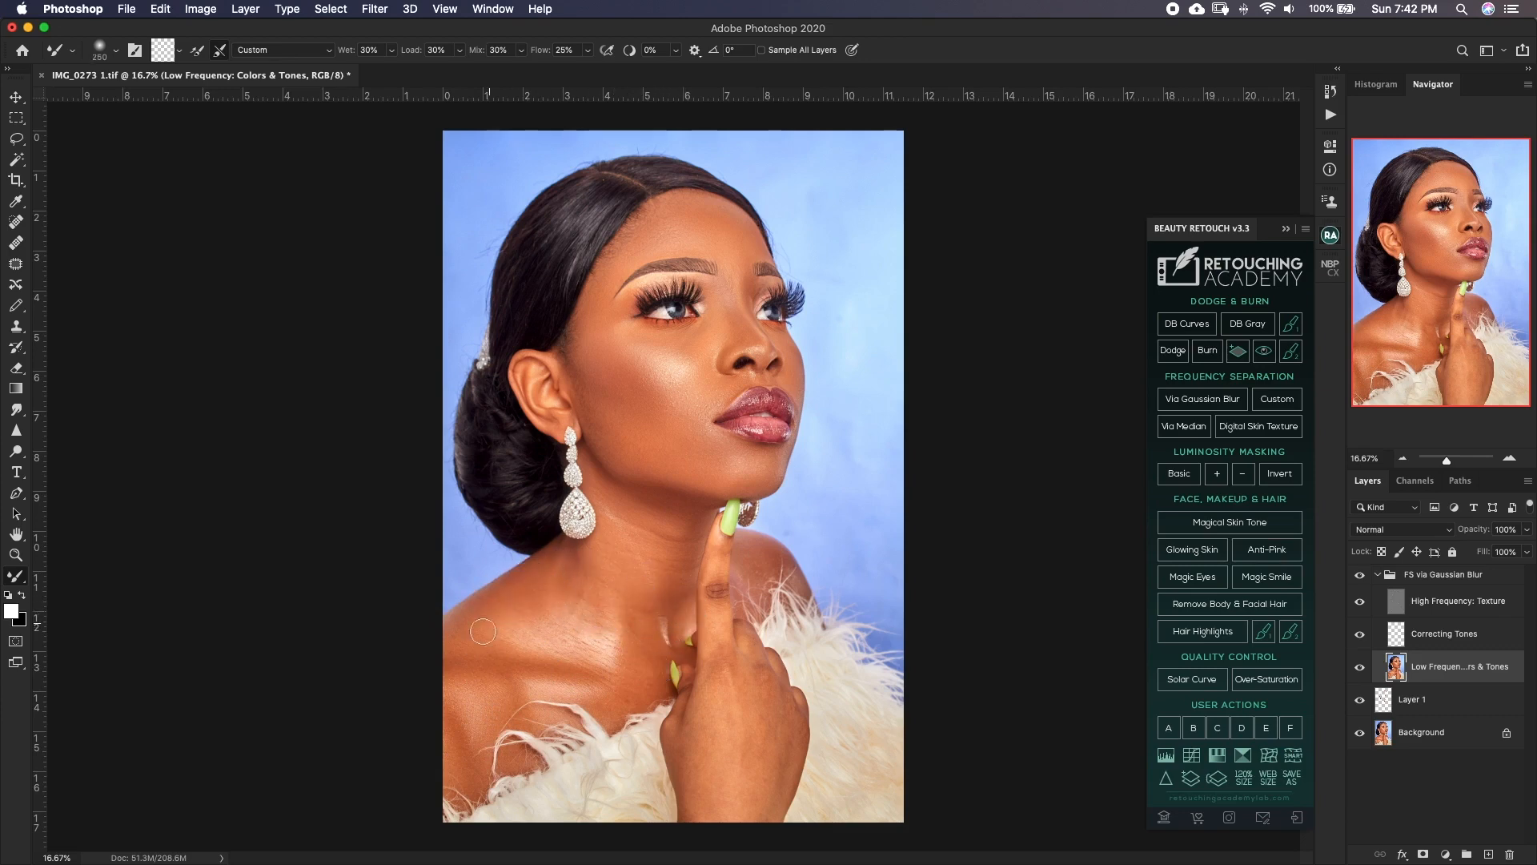
key("bracketright")
key("bracketleft")
key("bracketleft")
key("bracketleft")
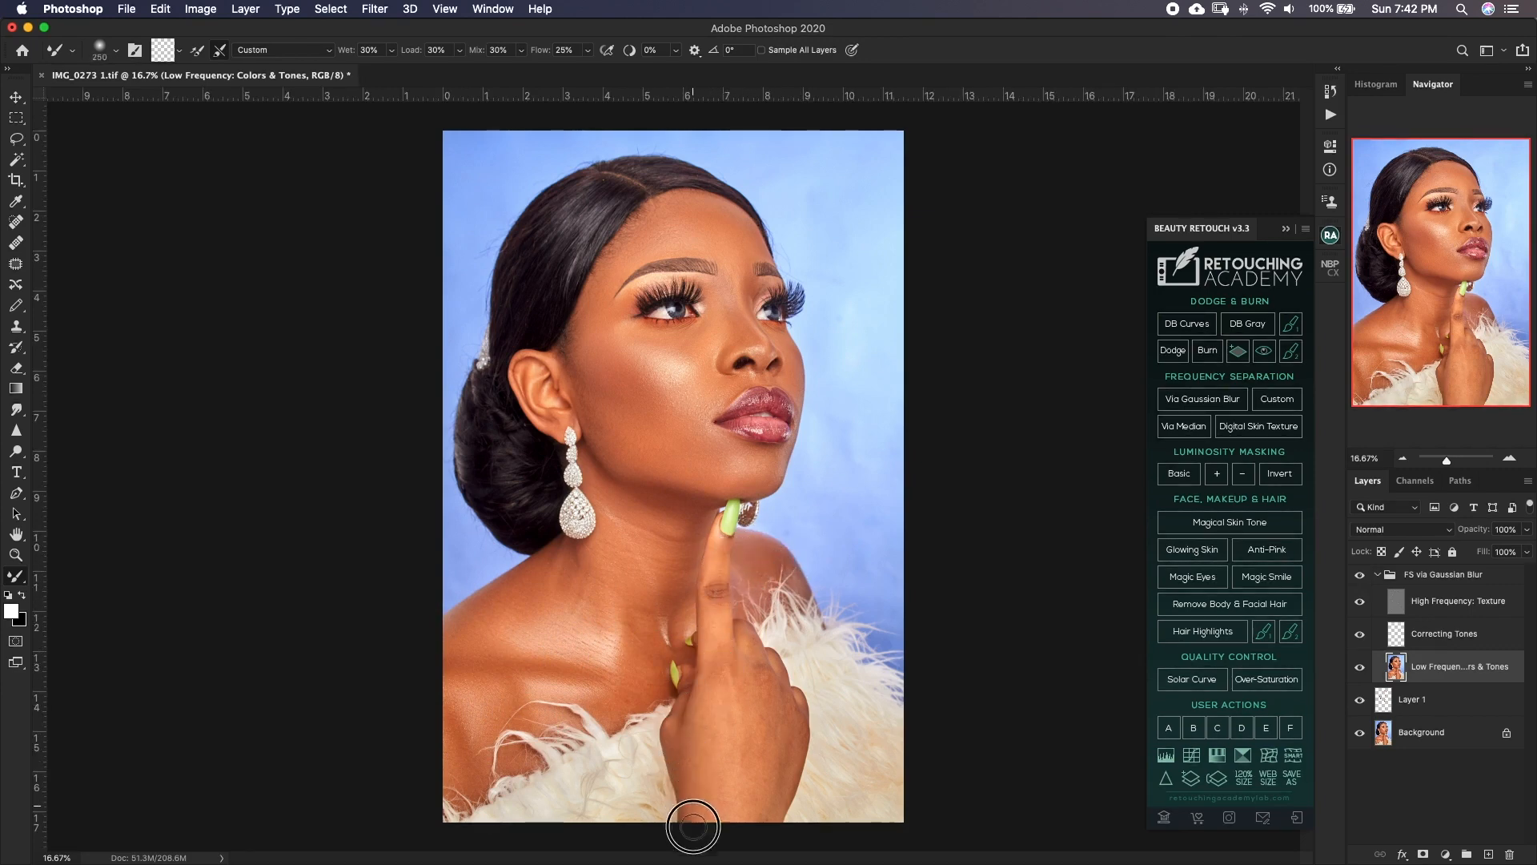
Smooth the skin tones on the wrist and back of the hand with the Mixer Brush at sizes 250 and 200.
key("bracketright")
key("bracketright")
key("bracketleft")
key("bracketleft")
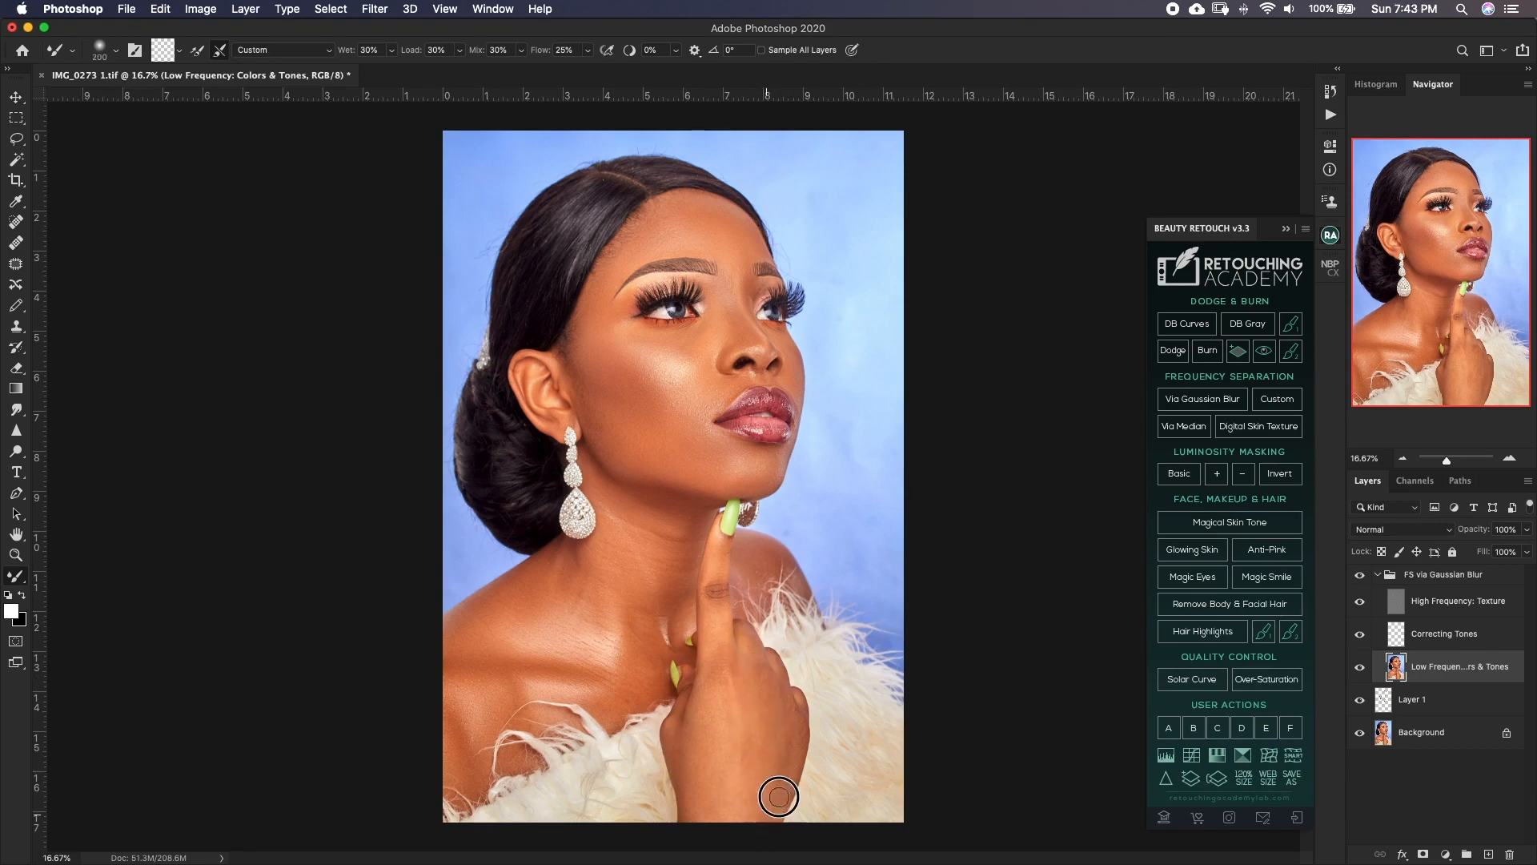
Compare the whole portrait and the face closeup with the FS via Gaussian Blur group hidden and shown.
key("bracketleft")
key("bracketright")
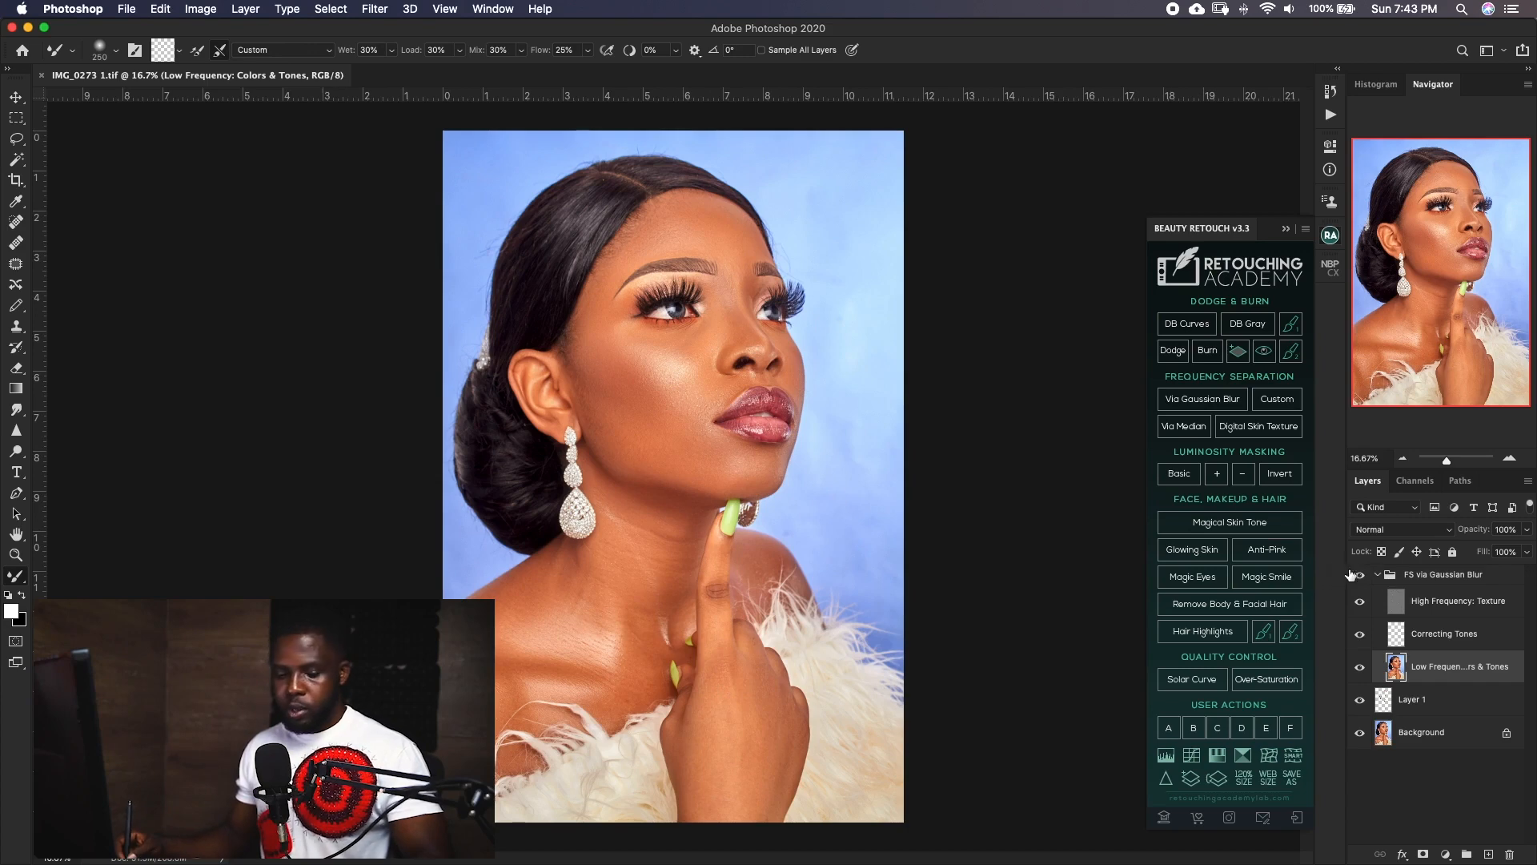
left_click(1360, 576)
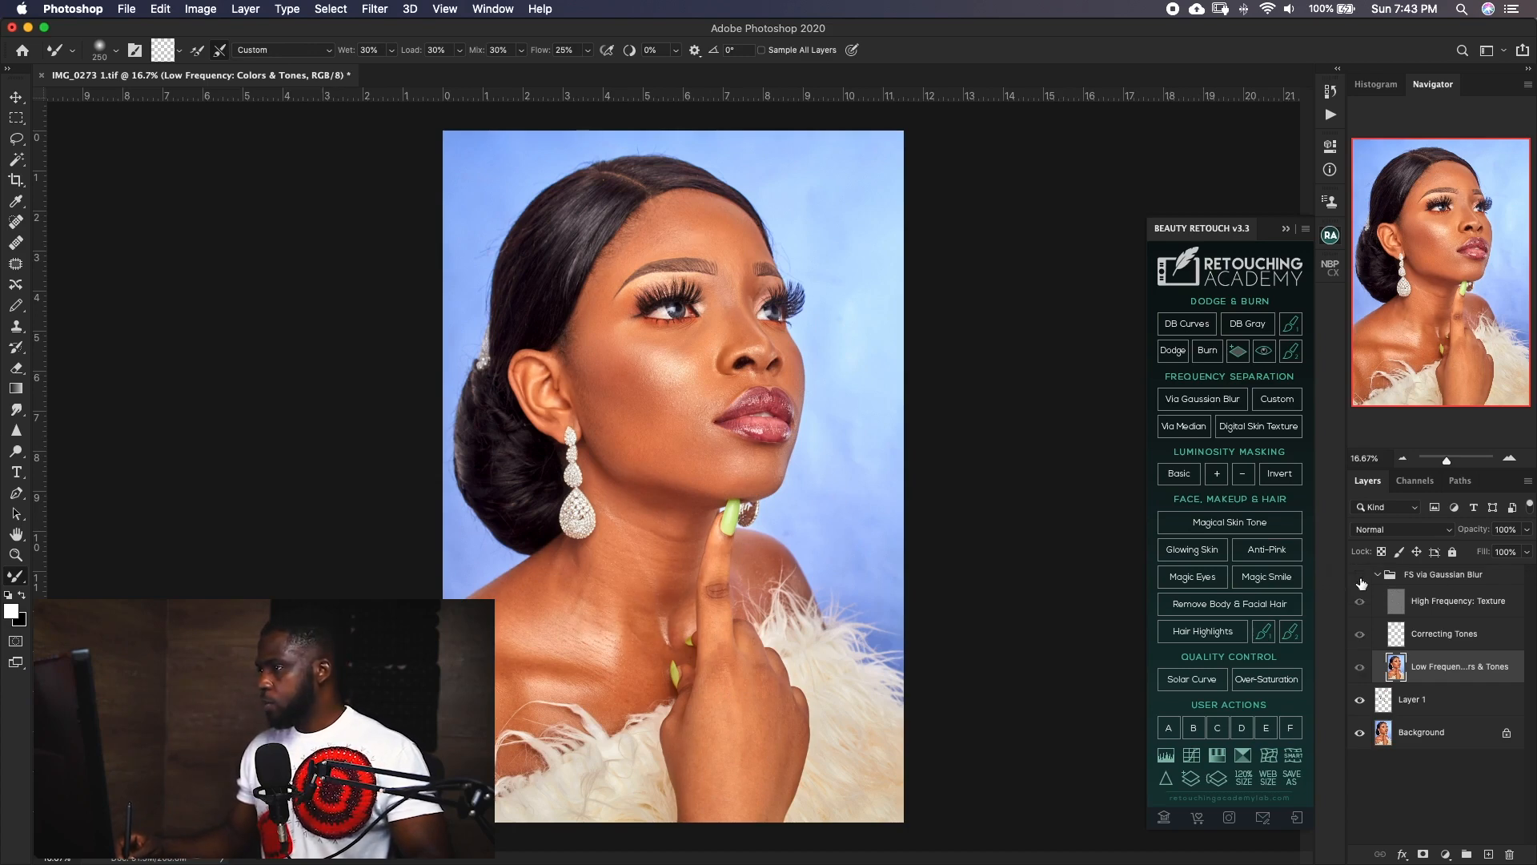
left_click(1358, 576)
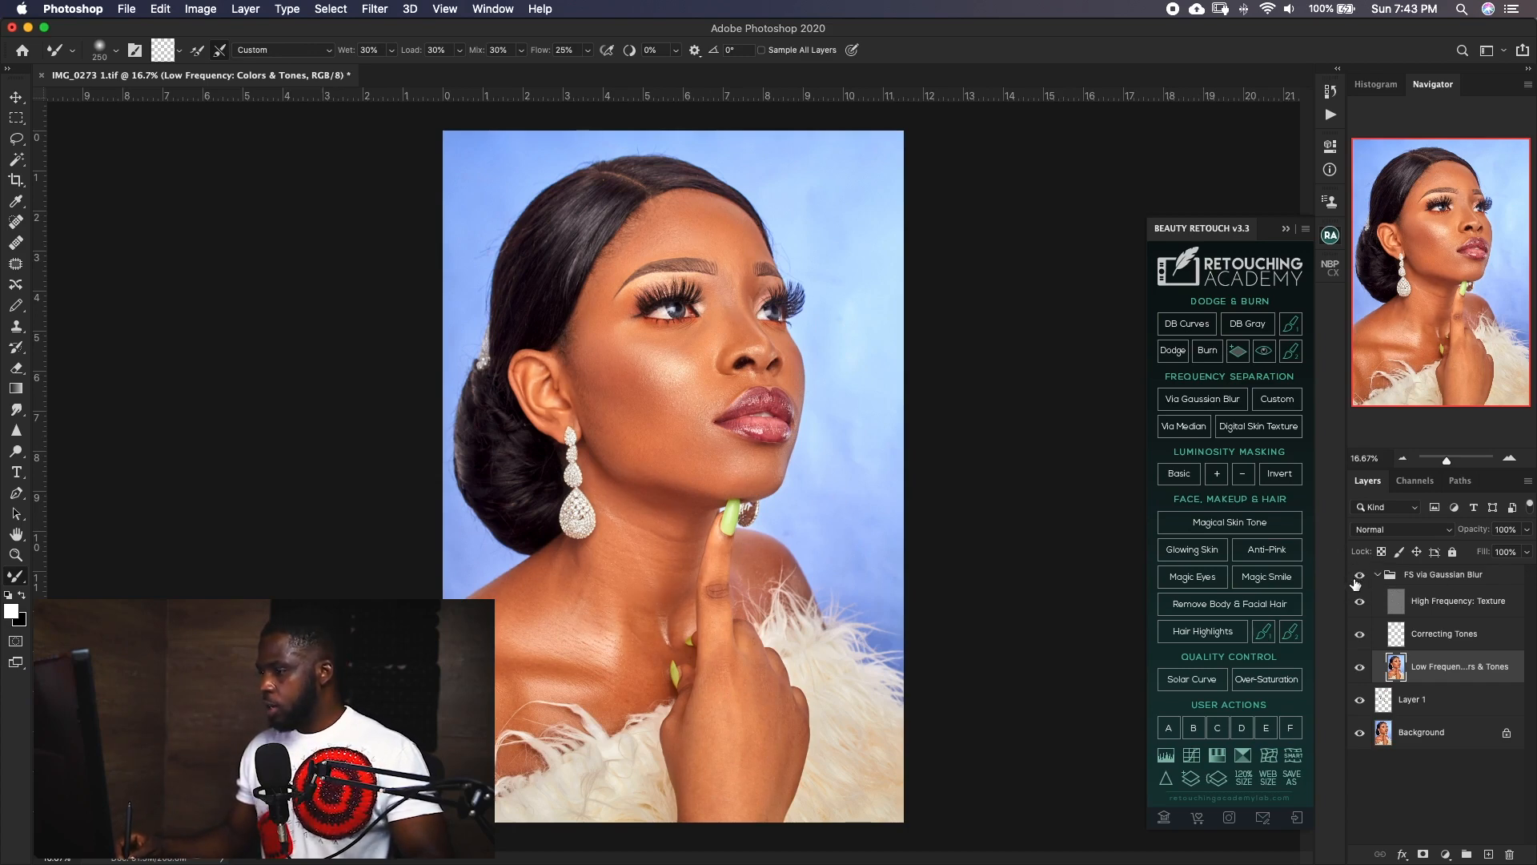
key("super+equal")
key("super+equal")
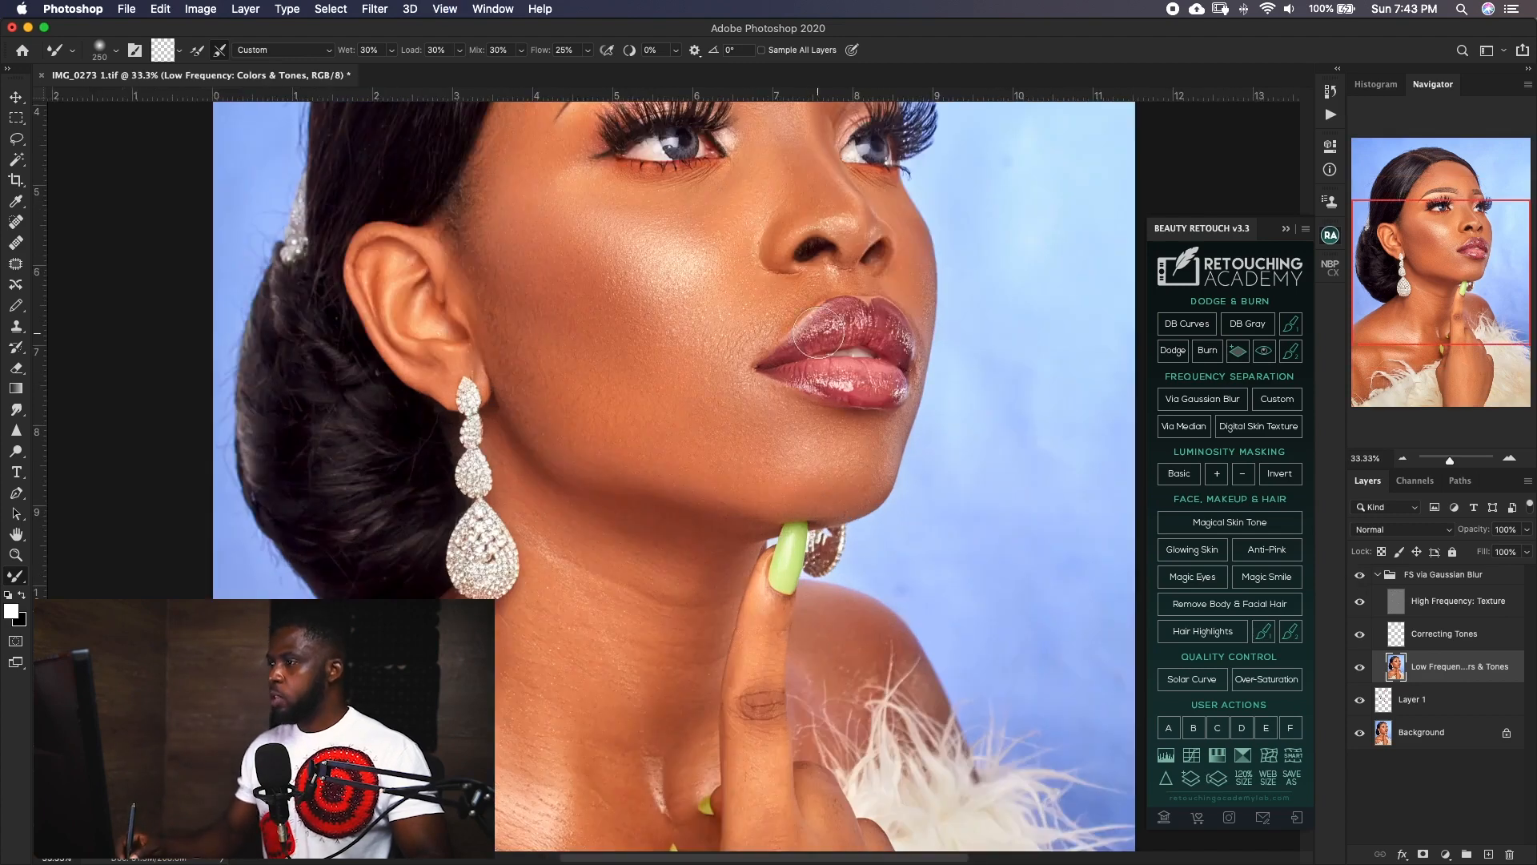
left_click_drag(850, 378, 851, 633)
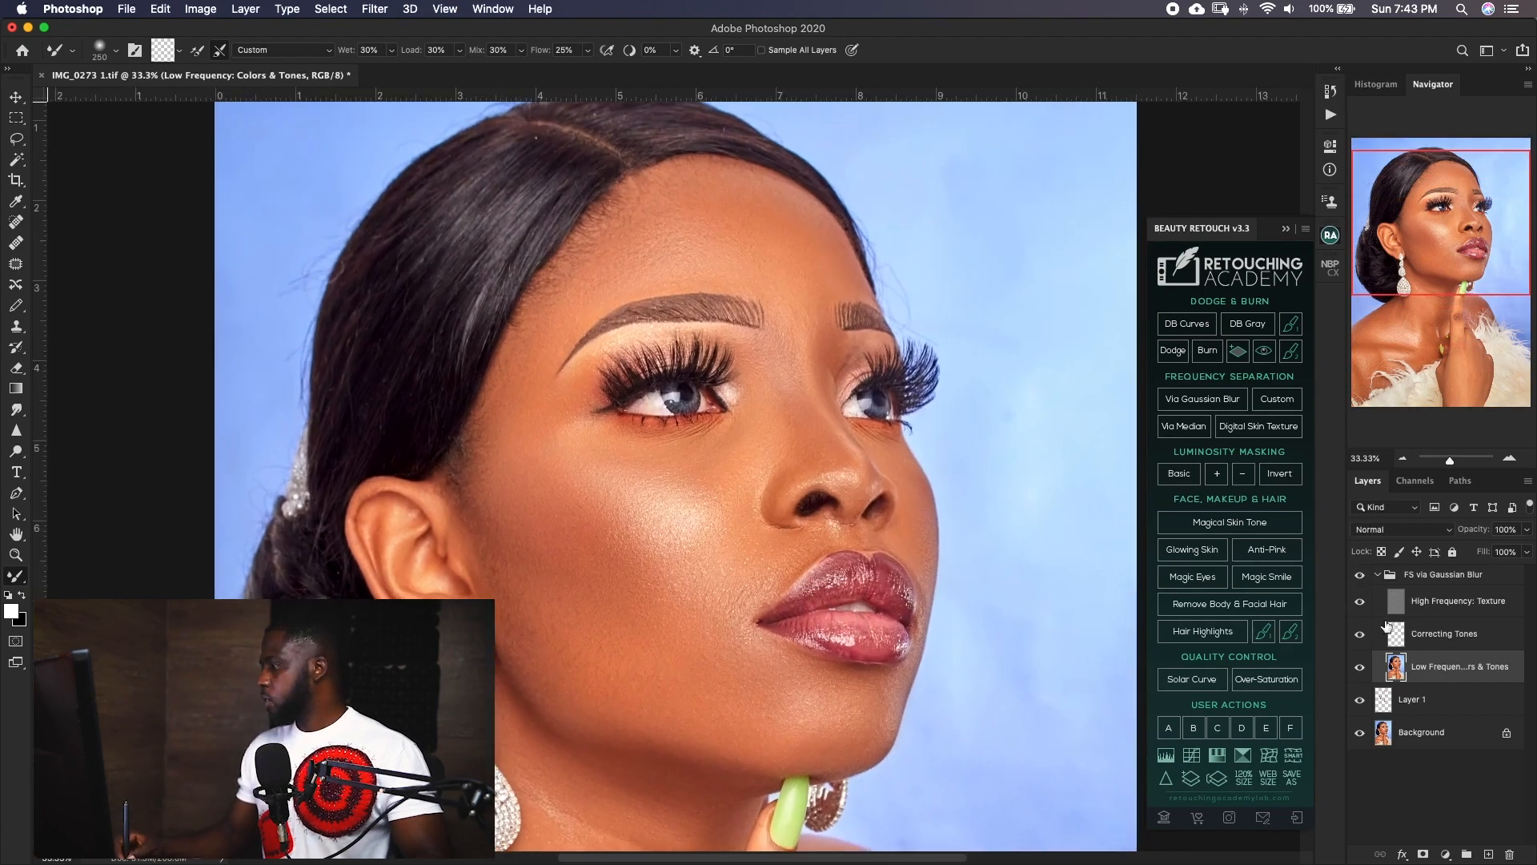
left_click(1358, 576)
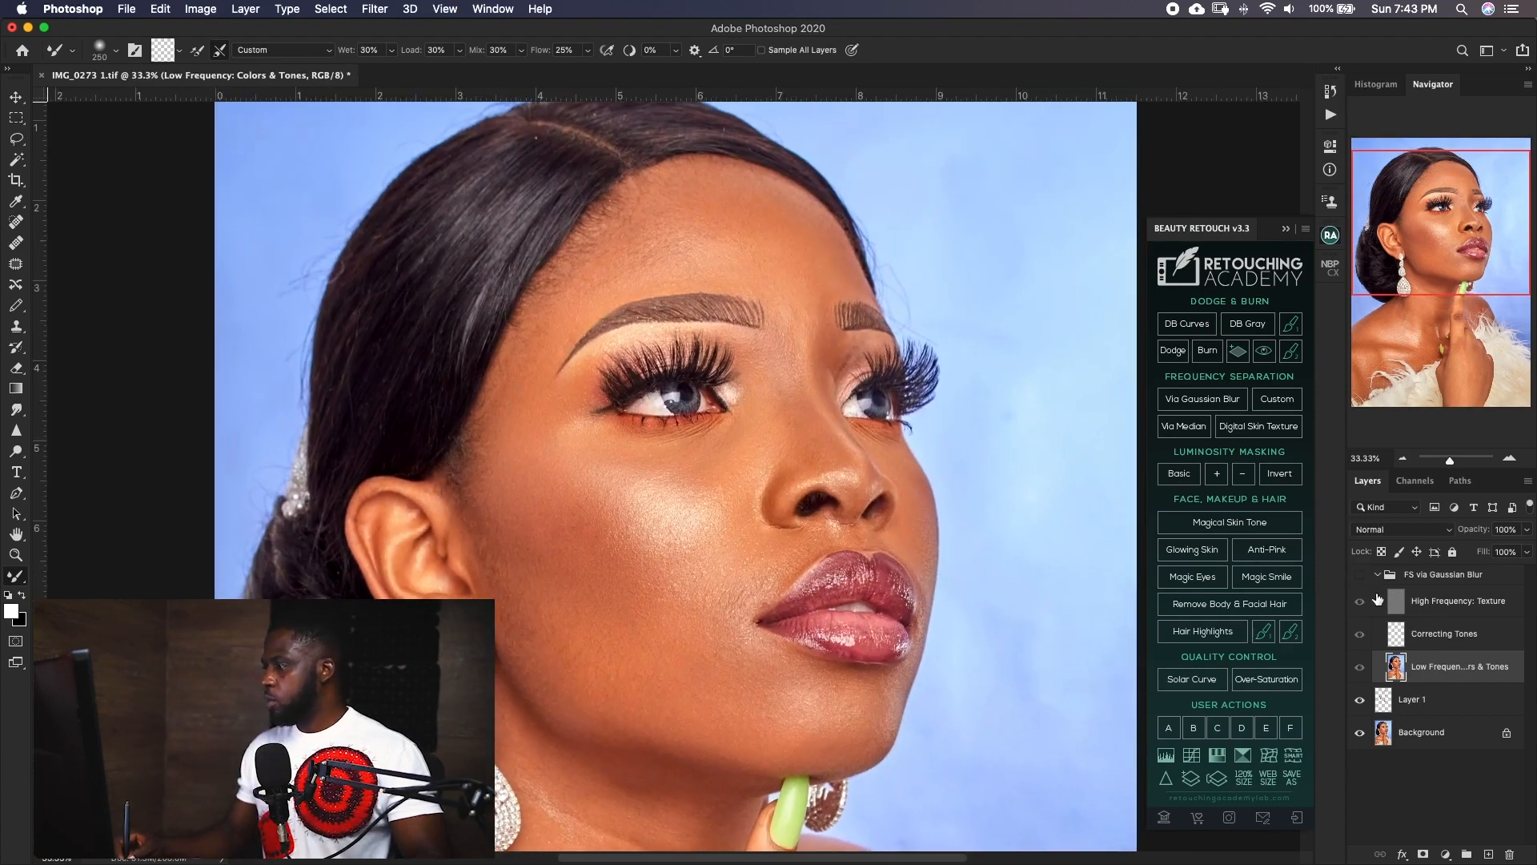
left_click(1358, 576)
Compare the neck, shoulder and hand with the FS via Gaussian Blur group hidden and shown.
scroll(926, 507, "down", 10)
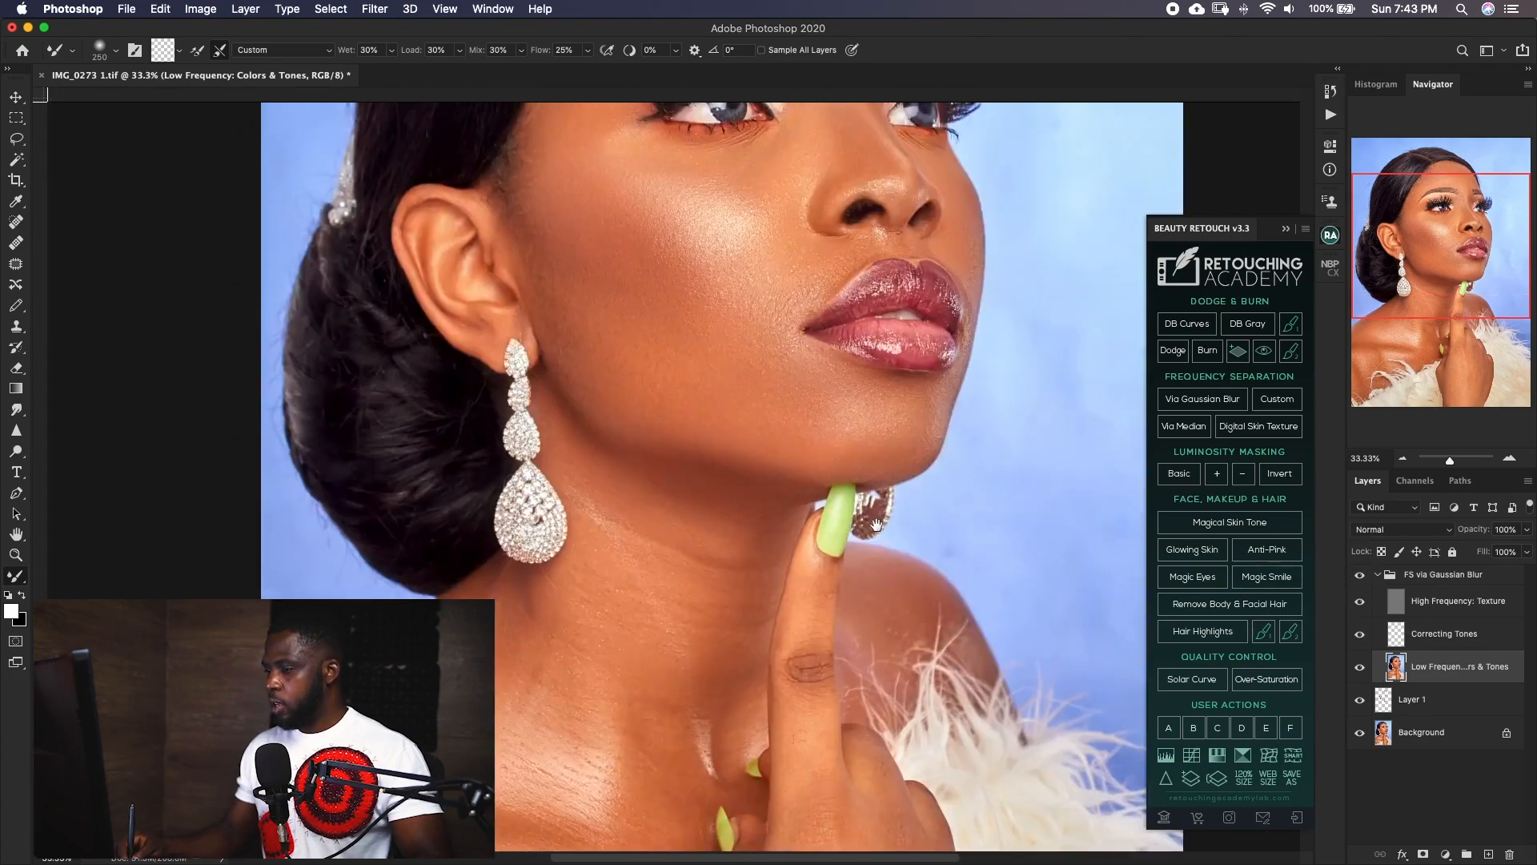
key("super+r")
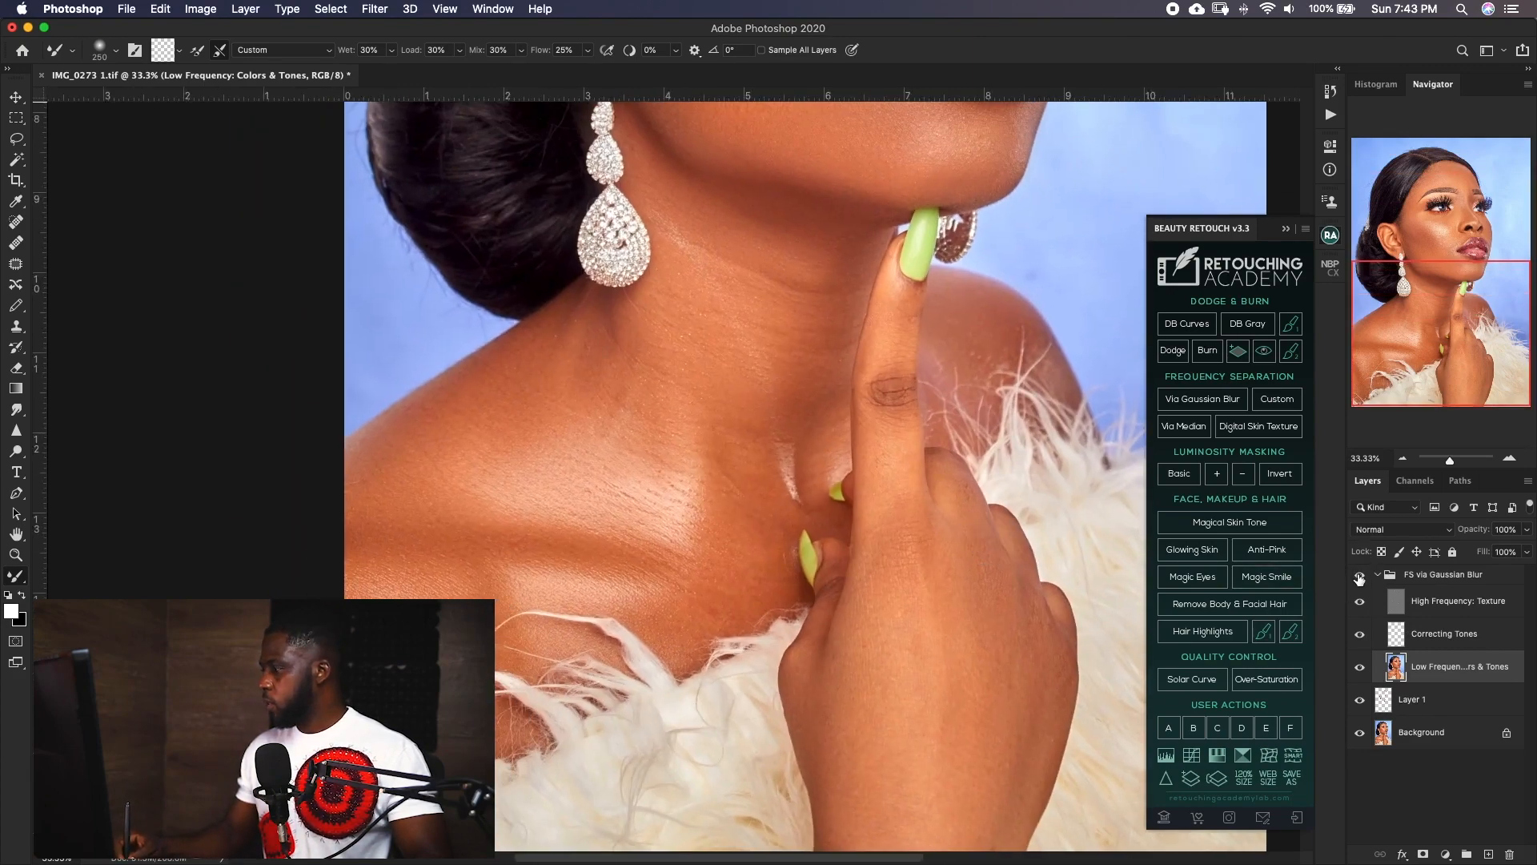
left_click(1358, 574)
left_click(1360, 575)
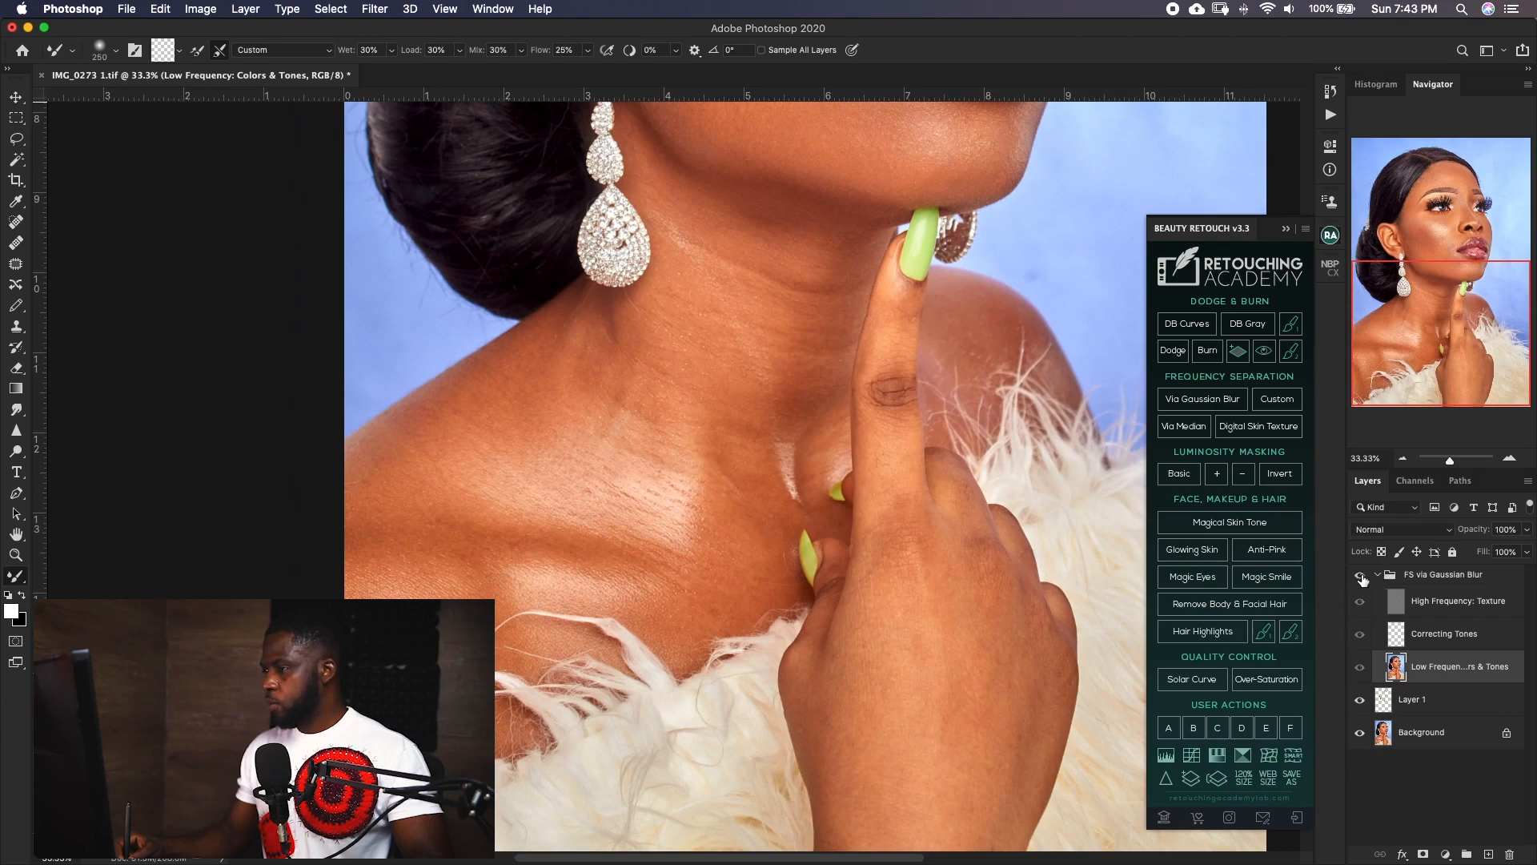
left_click(1360, 578)
left_click(1360, 578)
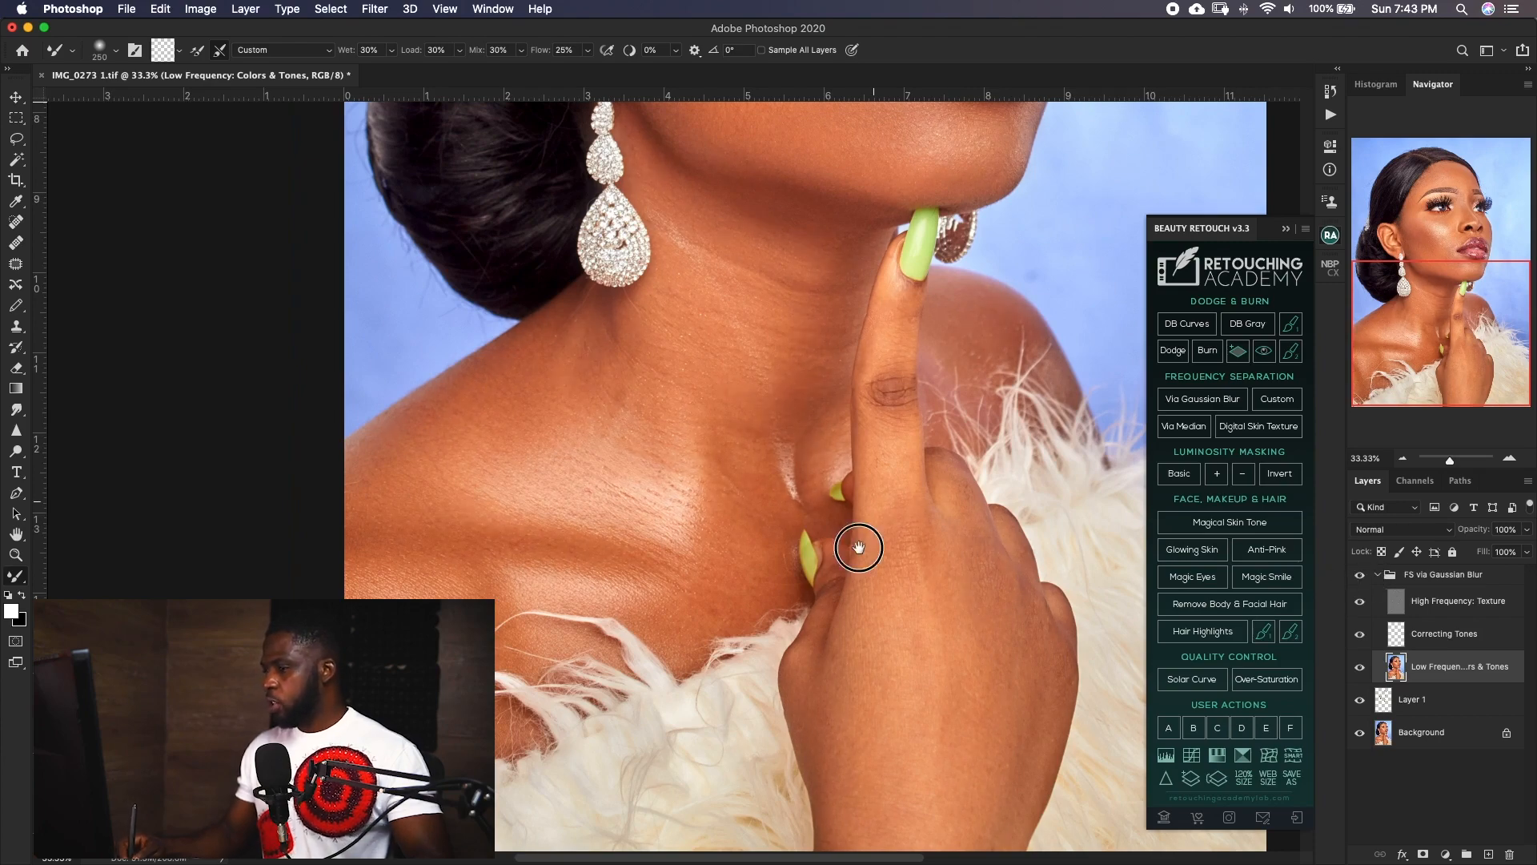
left_click_drag(857, 542, 879, 640)
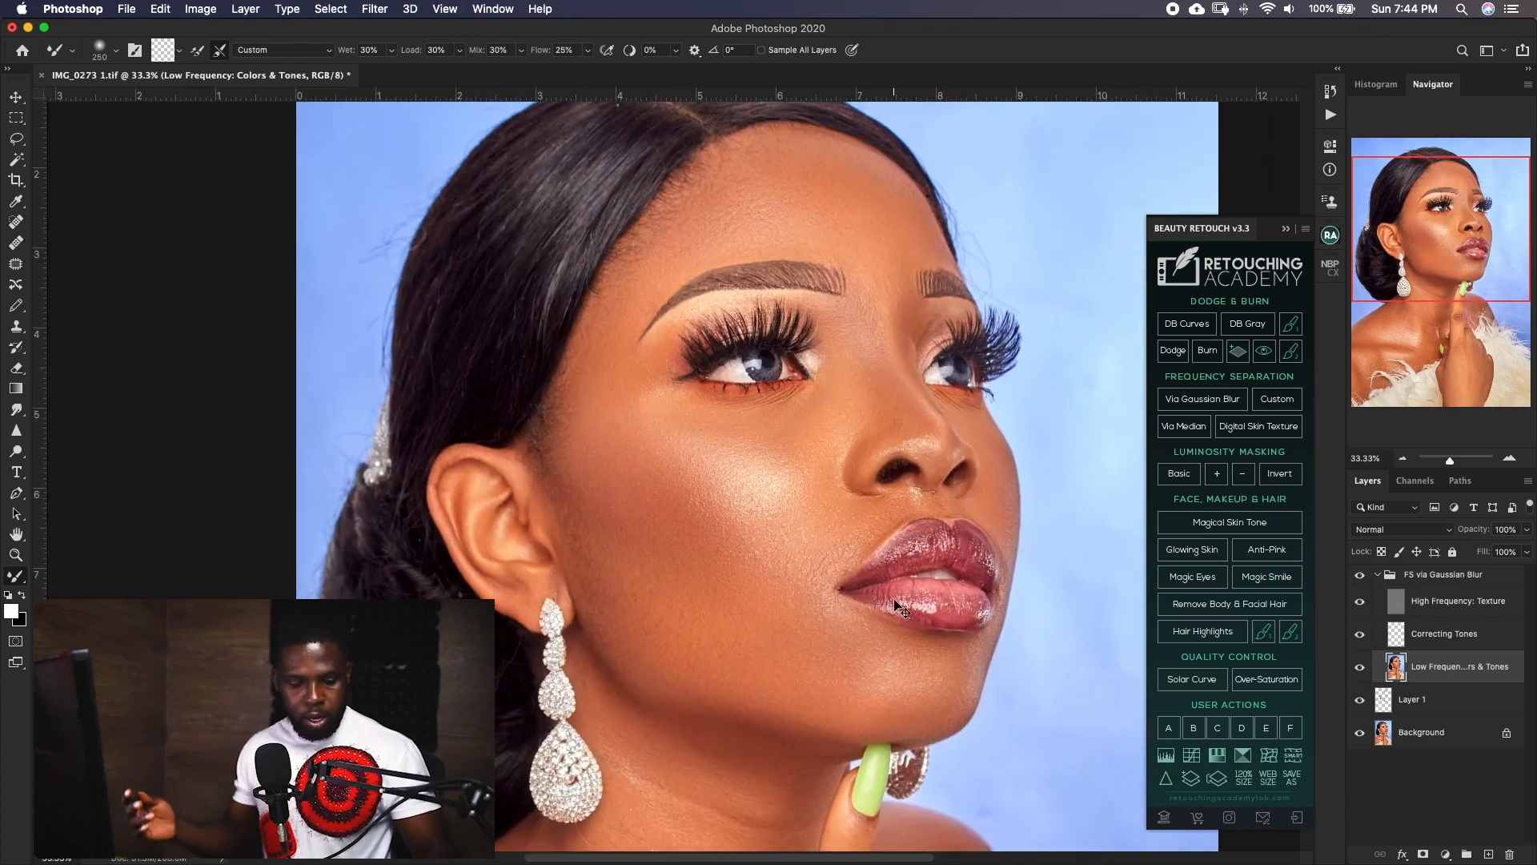
Save the document with the blended skin tones.
key("super+s")
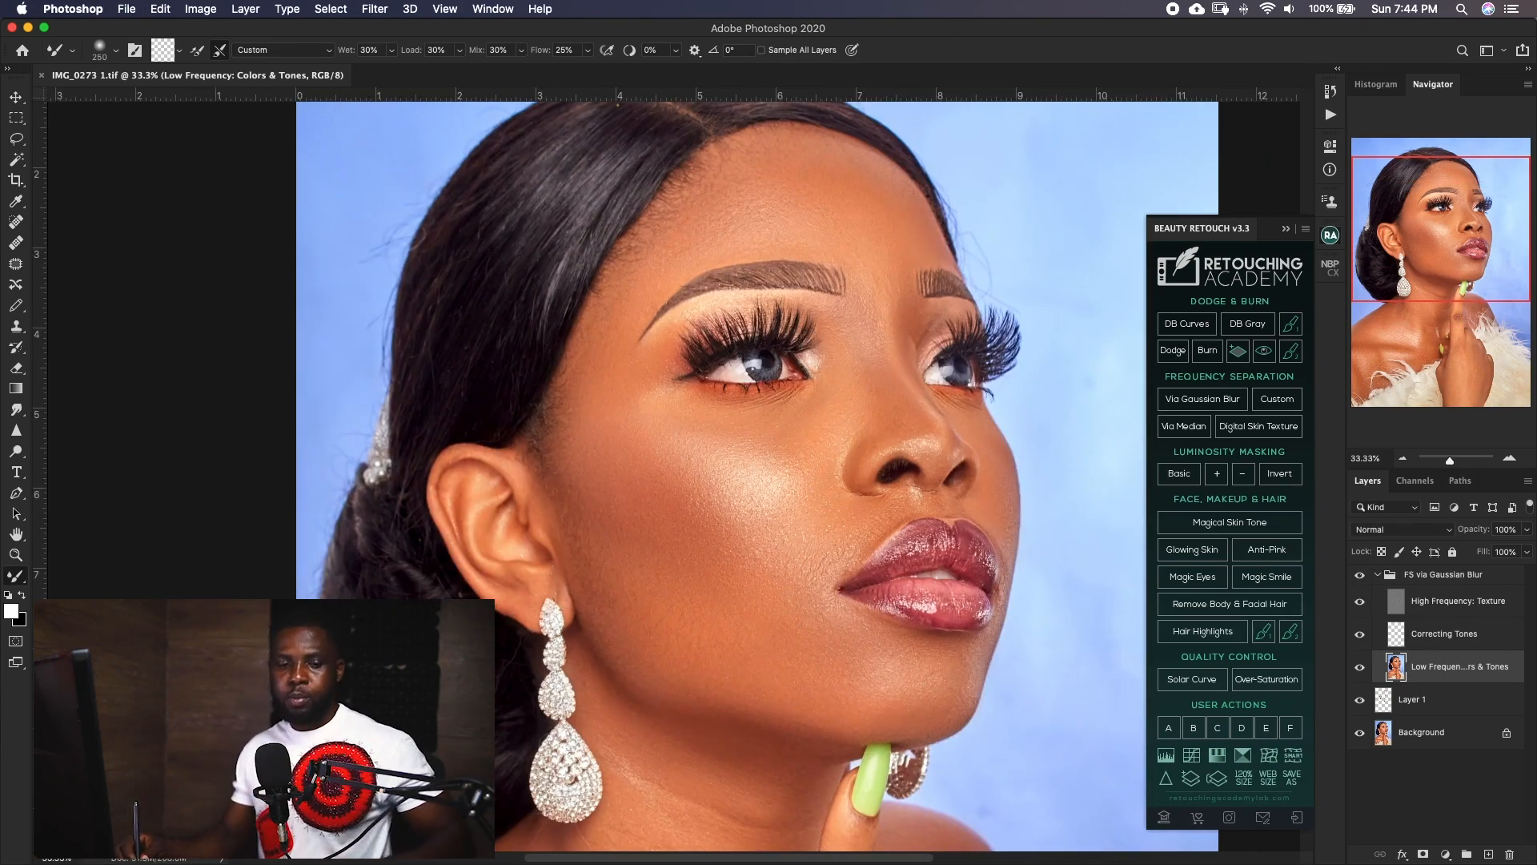
key("super+Tab")
left_click(1436, 234)
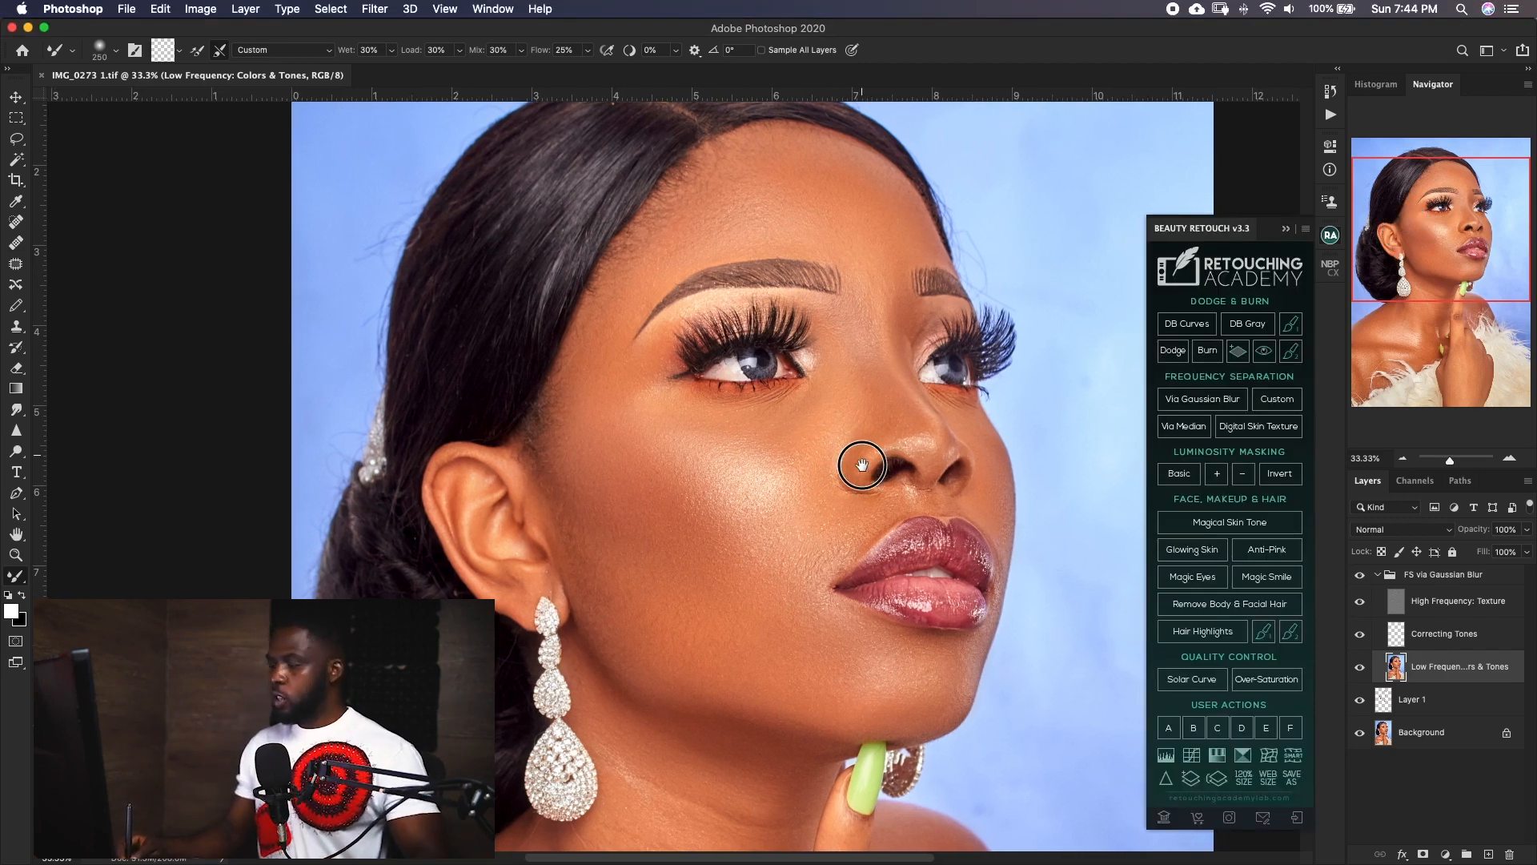
Select the High Frequency: Texture layer and set the Clone Stamp to sample Current Layer at 5% flow.
scroll(864, 464, "up", 2)
left_click(1425, 602)
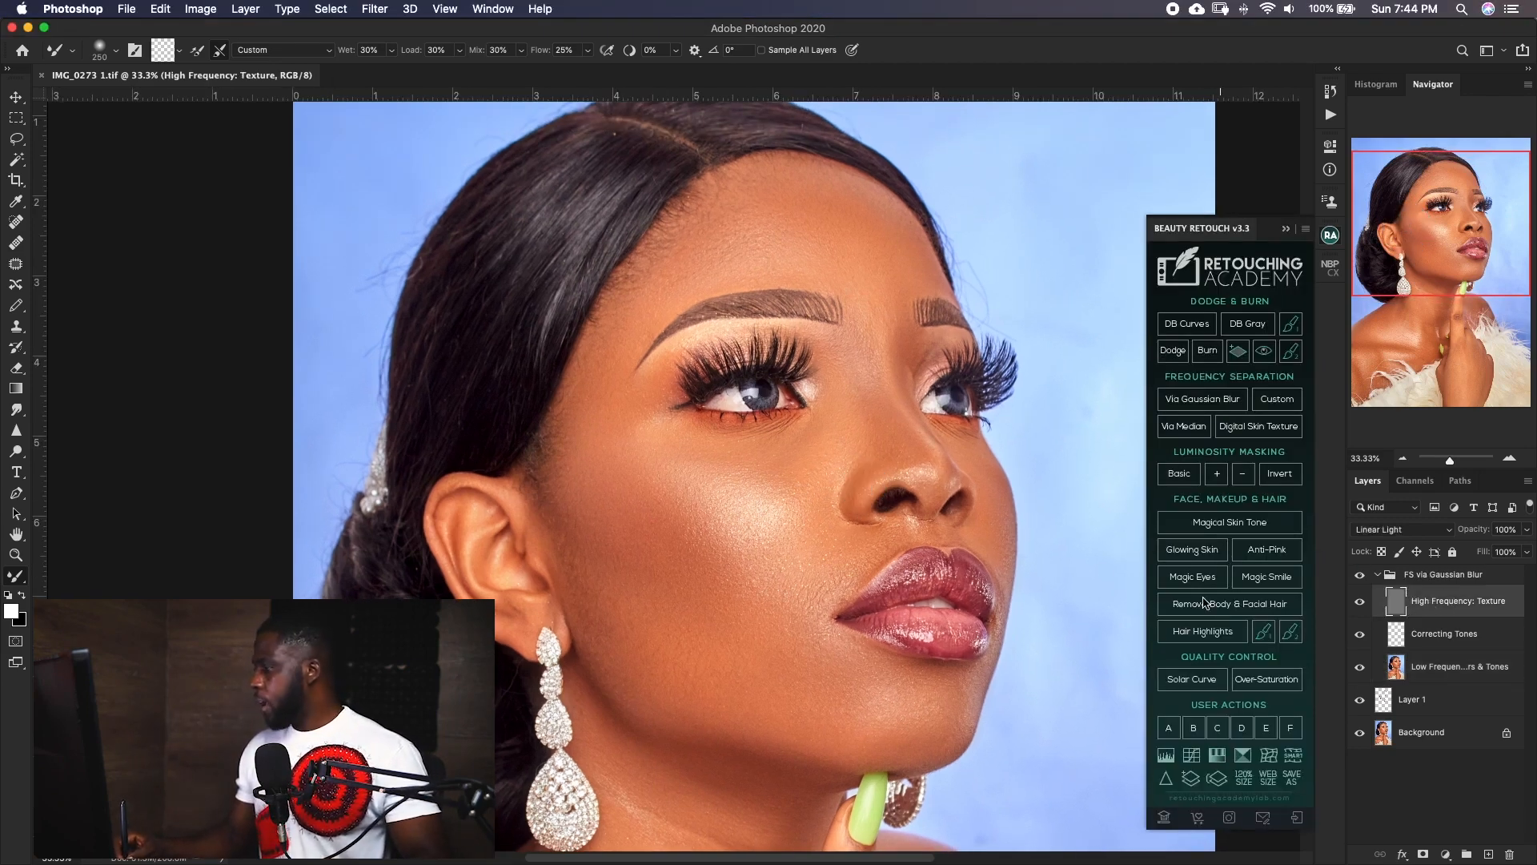
scroll(834, 433, "up", 2)
mouse_move(828, 439)
left_mouse_down()
mouse_move(841, 485)
mouse_move(872, 475)
left_mouse_up()
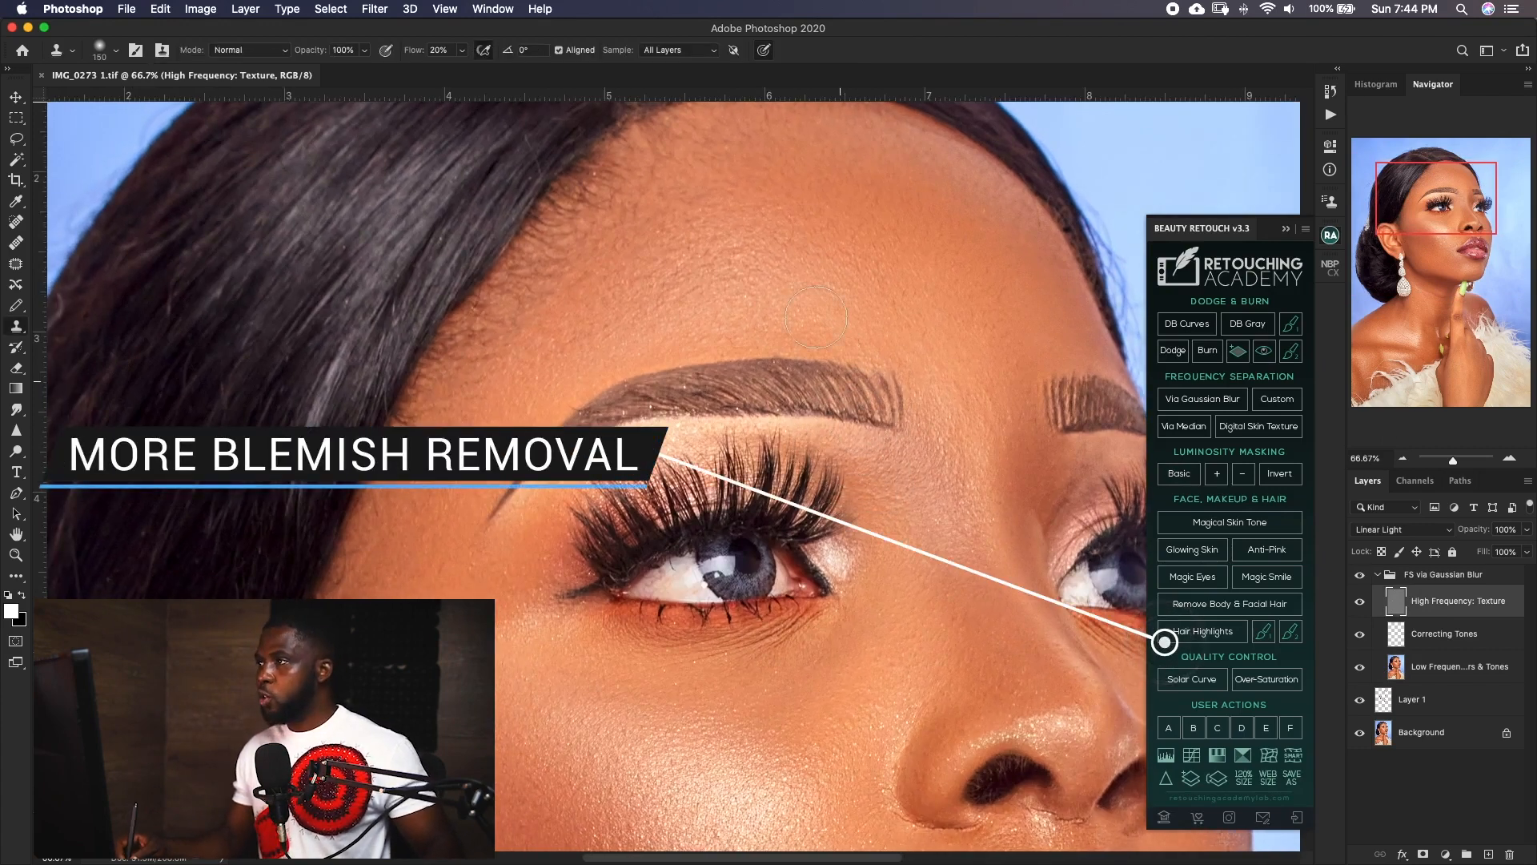
key("s")
left_click(707, 49)
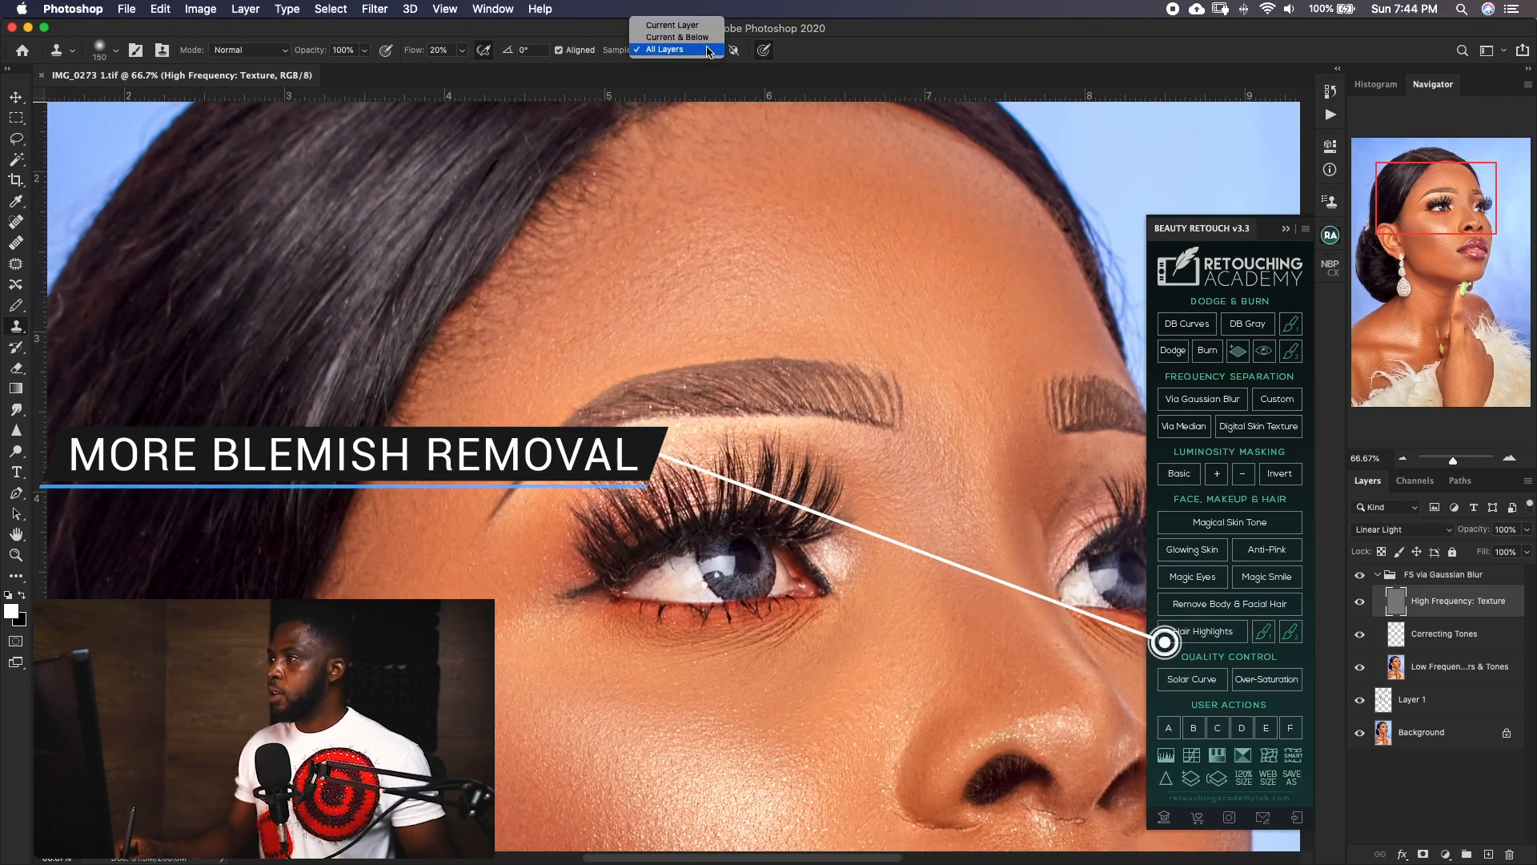
left_click(673, 25)
scroll(621, 281, "up", 2)
scroll(622, 281, "left", 3)
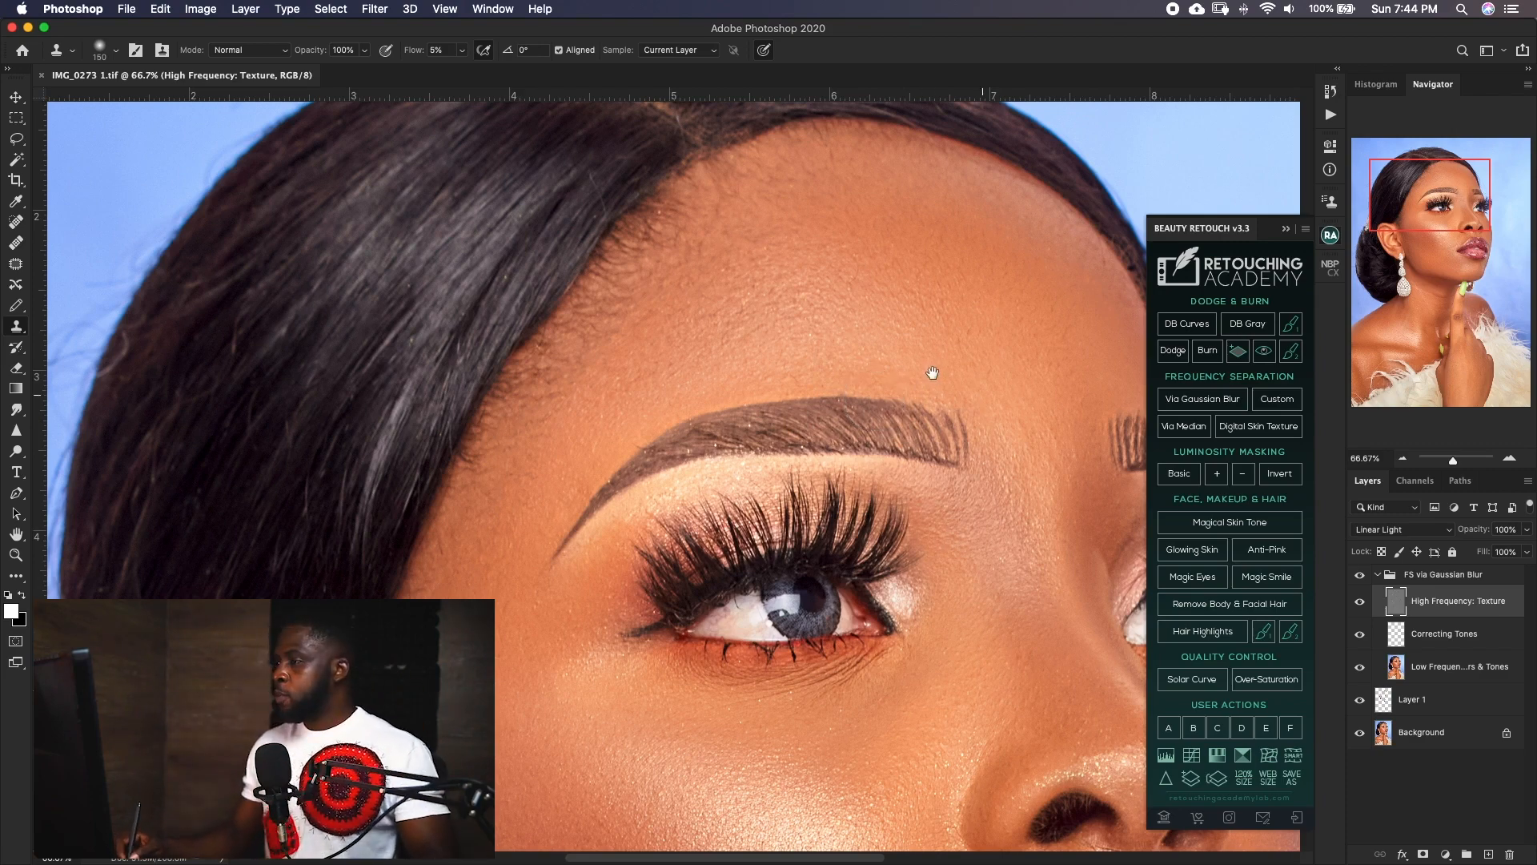
Clone clean skin texture over the blemishes on the upper forehead with the Clone Stamp at size 80.
left_click_drag(932, 372, 875, 446)
key("bracketleft")
key("bracketleft")
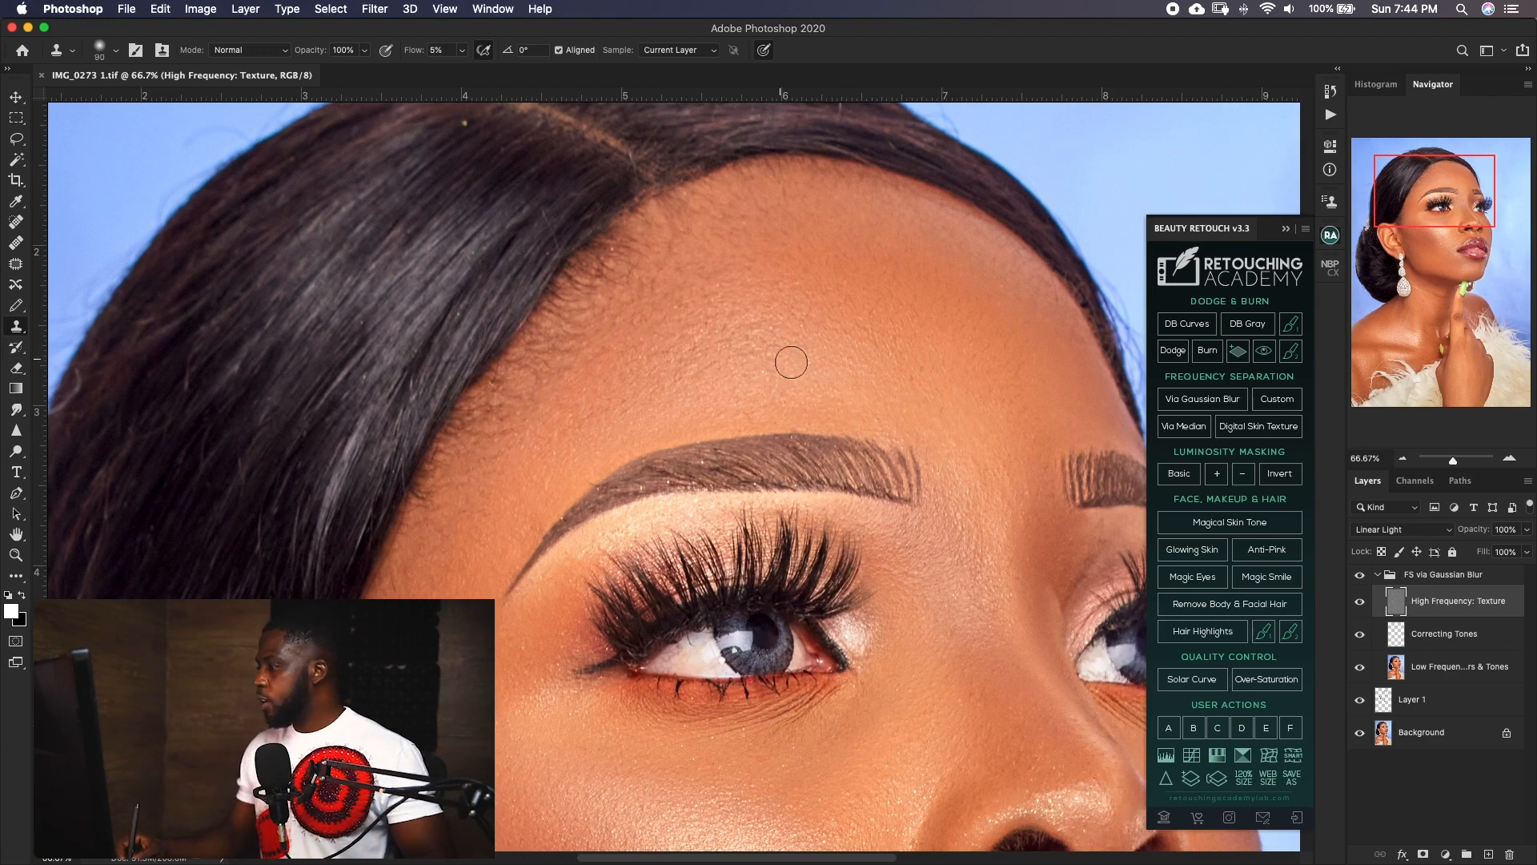
key("bracketleft")
key("bracketleft")
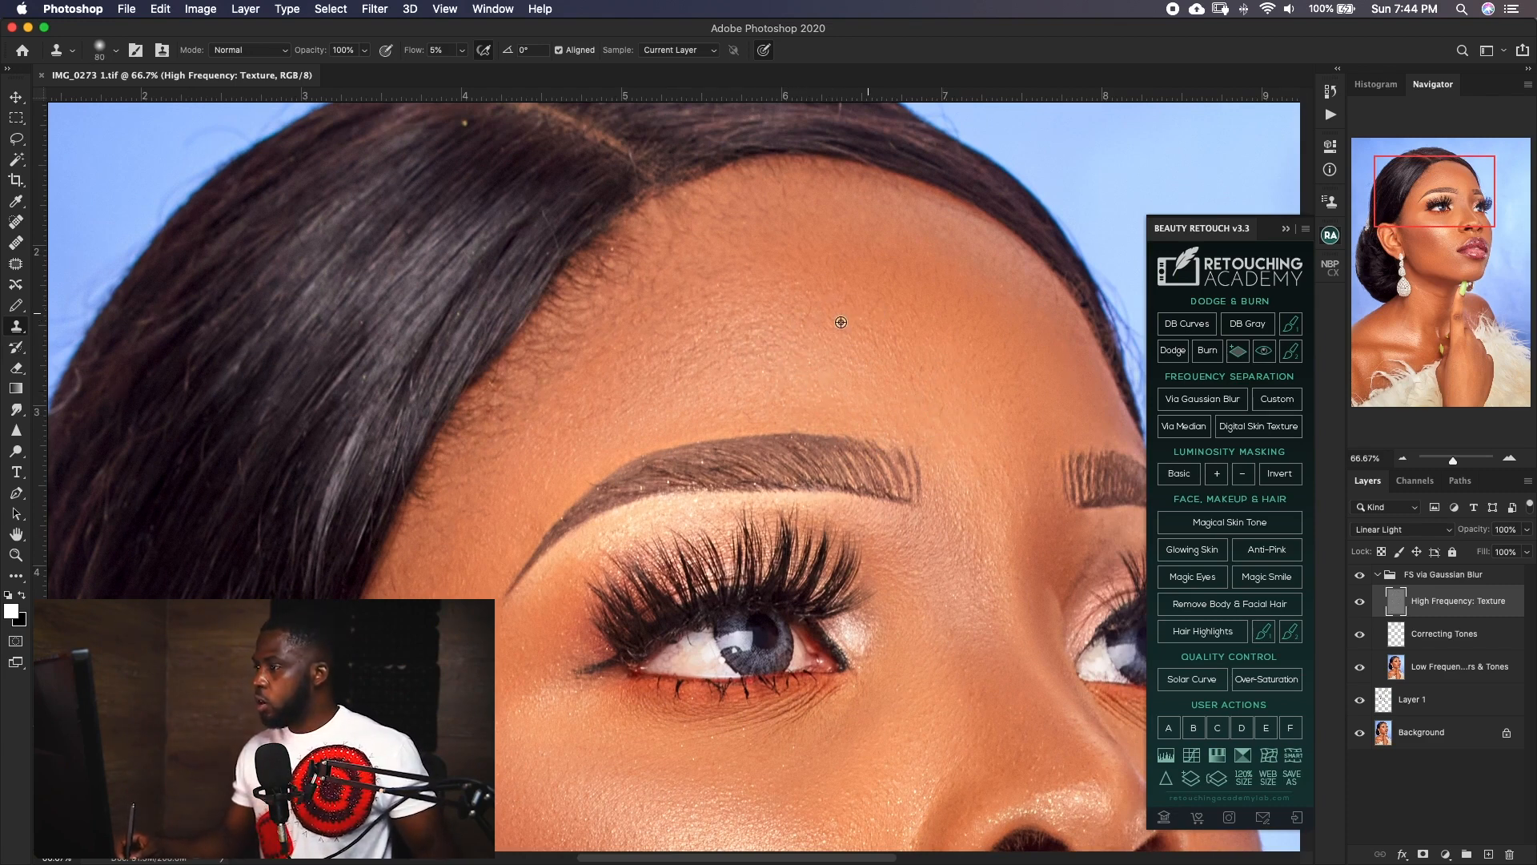
left_click(848, 276, "alt")
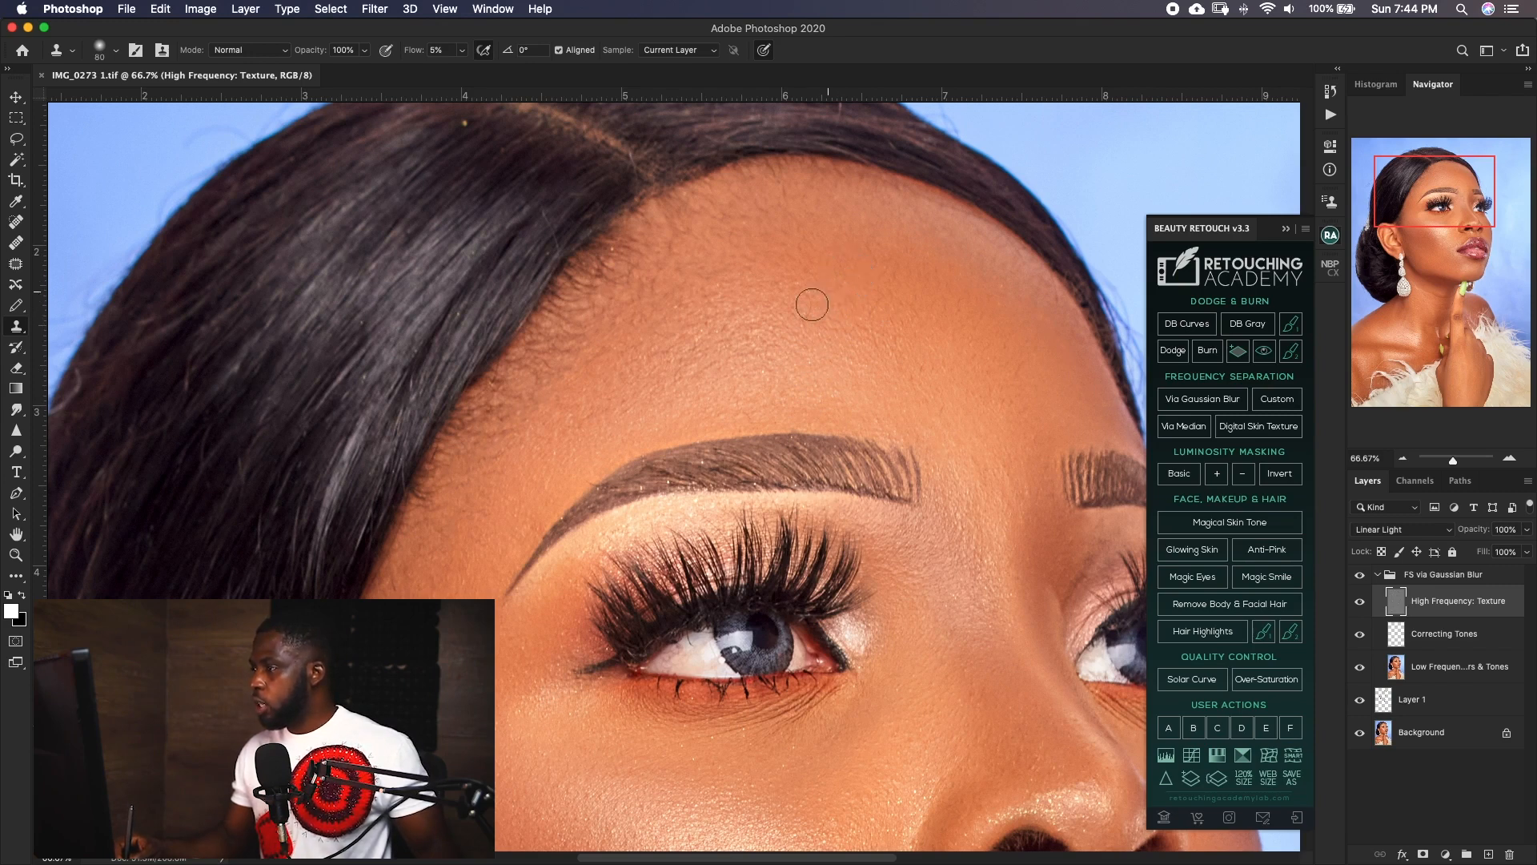
mouse_move(802, 298)
left_mouse_down()
mouse_move(799, 278)
mouse_move(765, 284)
left_mouse_up()
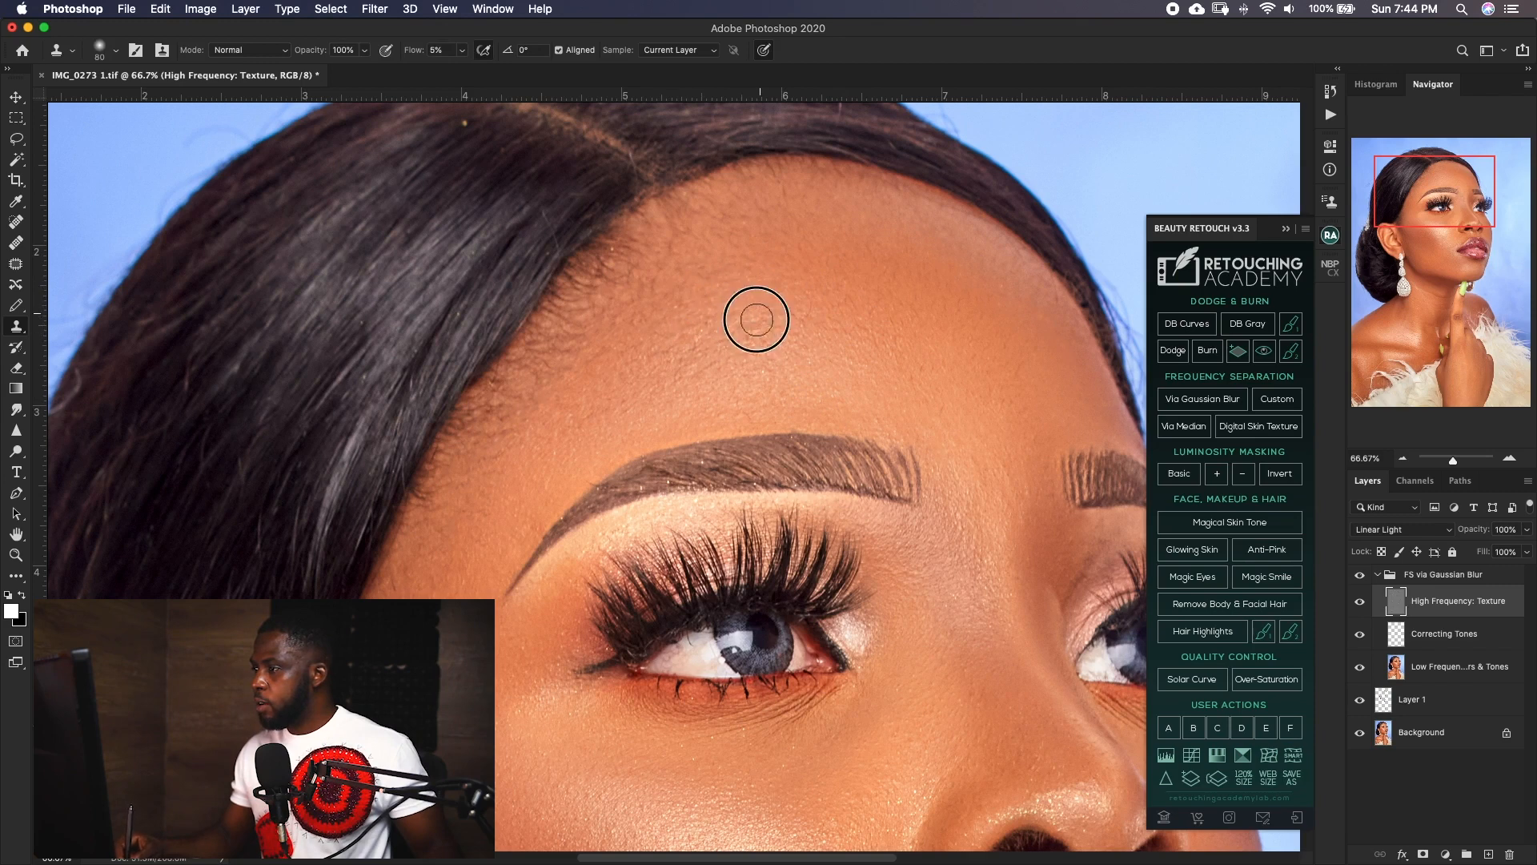
Even out the texture above the eyebrow and toward the hairline, cloning from freshly sampled forehead skin.
left_click(881, 335, "alt")
mouse_move(869, 363)
left_mouse_down()
mouse_move(906, 357)
mouse_move(891, 322)
mouse_move(839, 326)
mouse_move(916, 368)
left_mouse_up()
left_click(891, 322, "alt")
left_click(839, 375, "alt")
mouse_move(801, 373)
left_mouse_down()
mouse_move(688, 347)
mouse_move(698, 328)
mouse_move(695, 371)
left_mouse_up()
left_click(766, 363, "alt")
left_click(644, 311, "alt")
mouse_move(600, 340)
left_mouse_down()
mouse_move(588, 361)
mouse_move(699, 336)
left_mouse_up()
Clean up the skin texture on the cheek and beside the mouth with the Clone Stamp at size 80.
left_click_drag(1012, 572, 918, 444)
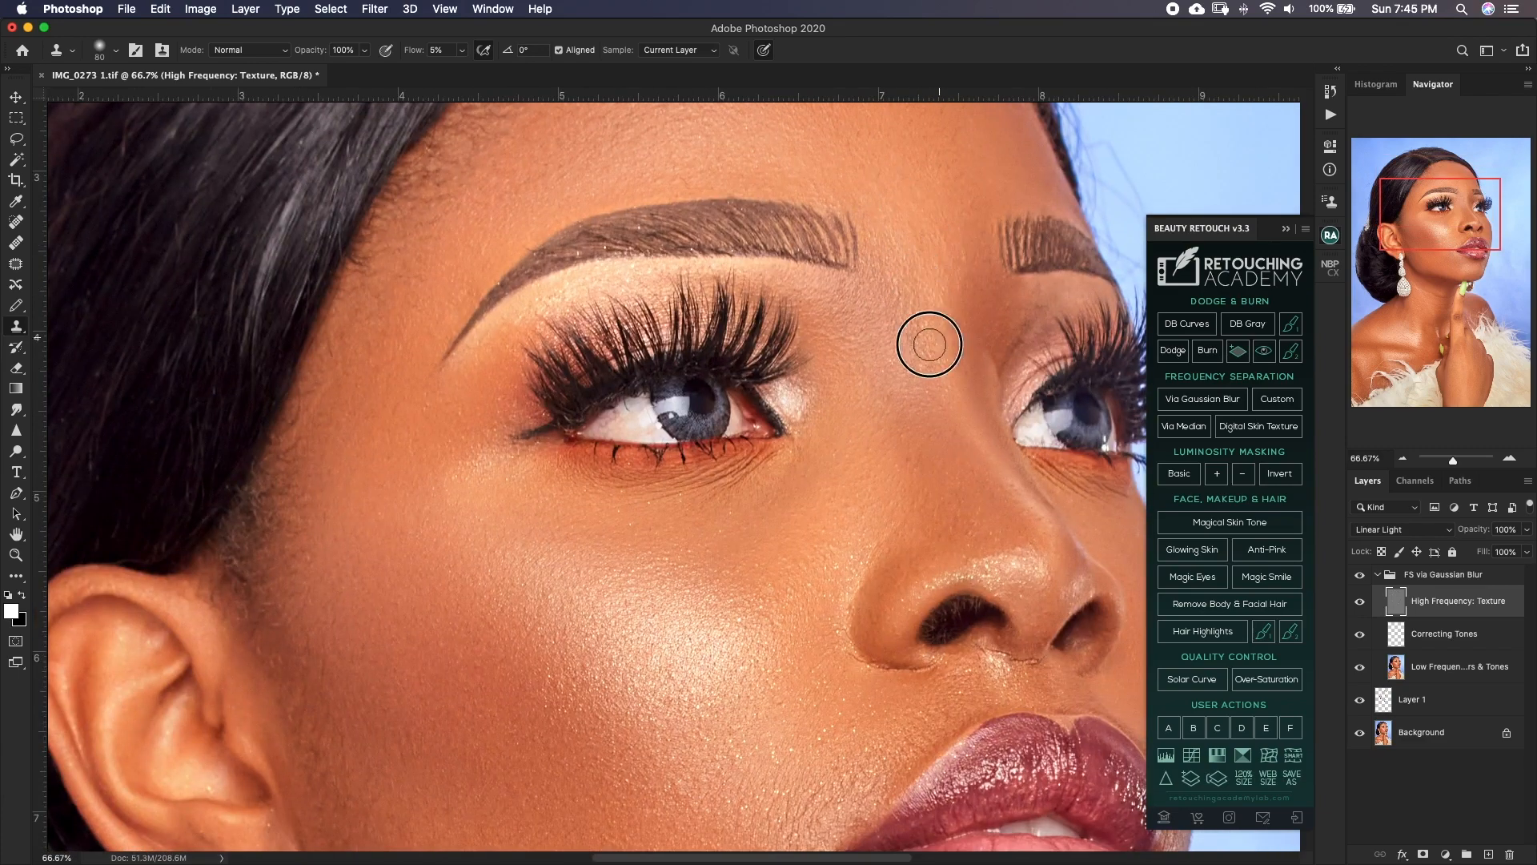
left_click_drag(430, 491, 459, 250)
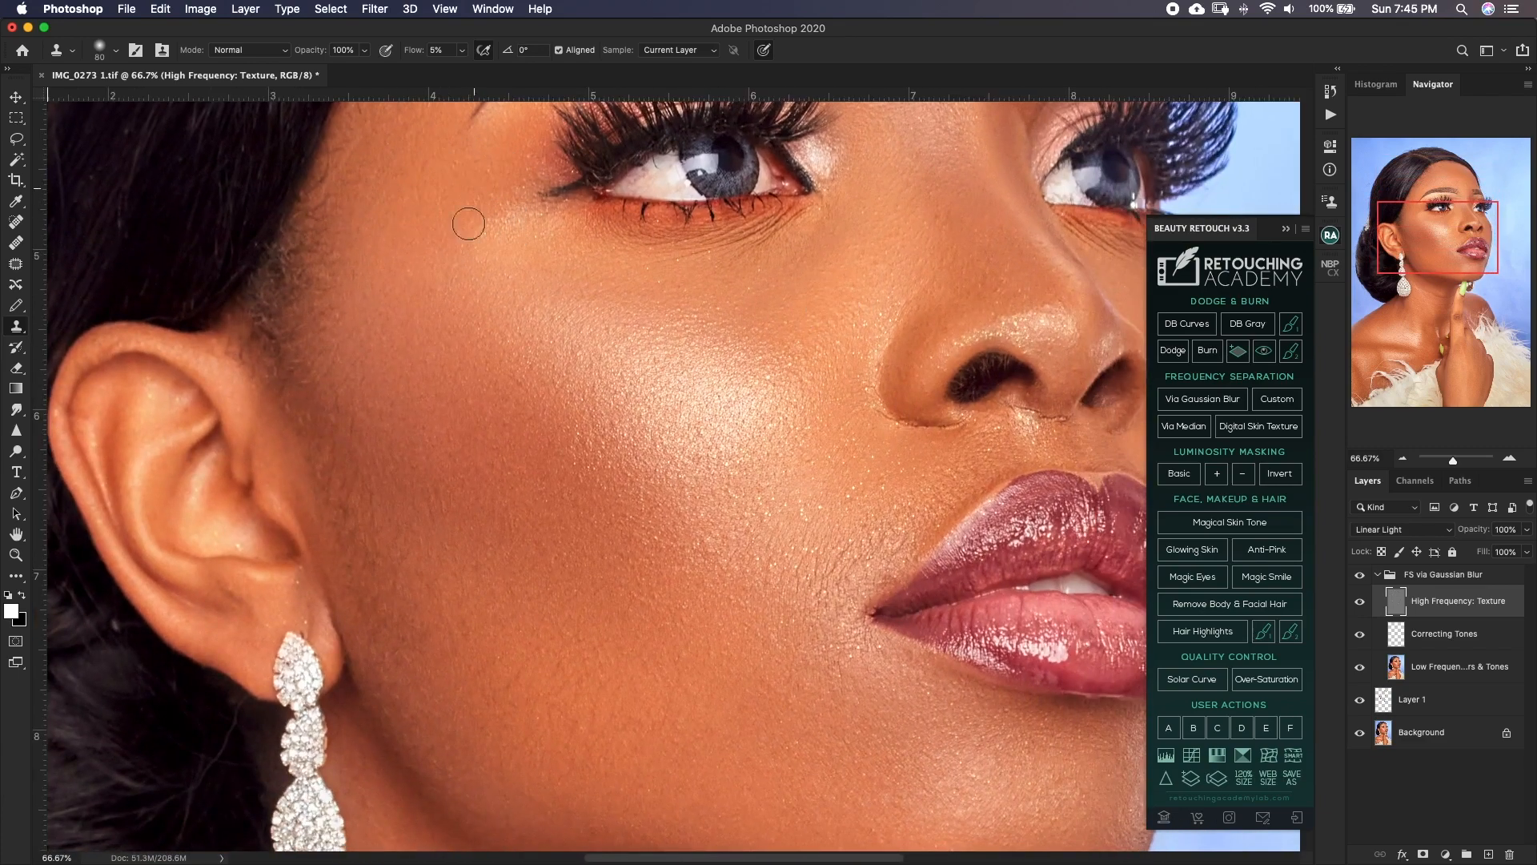
left_click_drag(714, 551, 534, 384)
mouse_move(632, 465)
left_mouse_down()
mouse_move(551, 345)
mouse_move(570, 319)
mouse_move(515, 347)
mouse_move(559, 302)
mouse_move(483, 240)
left_mouse_up()
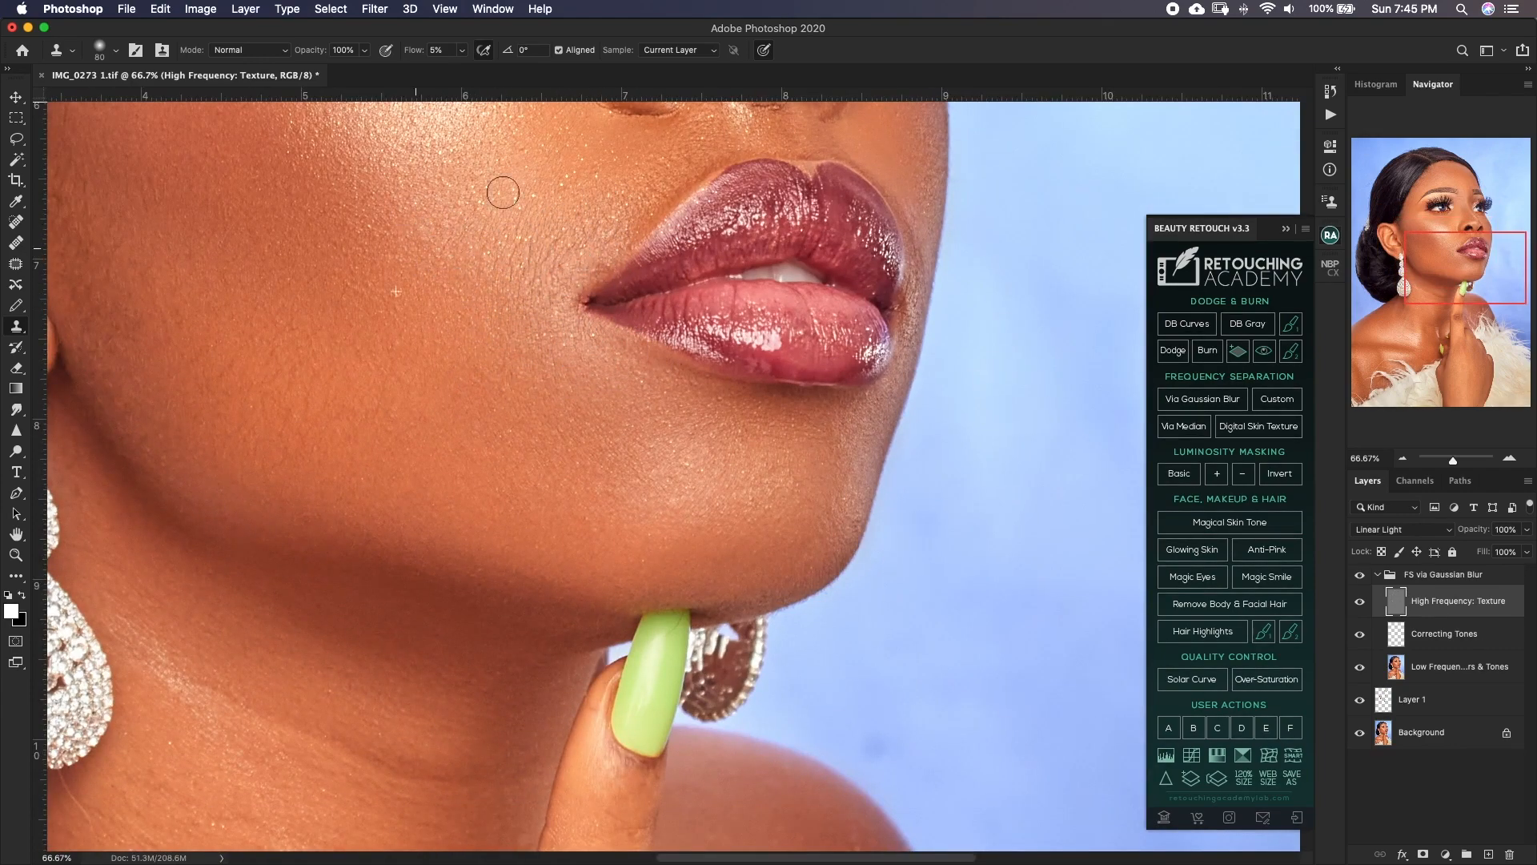
left_click_drag(570, 293, 500, 472)
left_click(449, 346, "alt")
left_click_drag(425, 345, 437, 392)
left_click(493, 371, "alt")
mouse_move(593, 384)
left_mouse_down()
mouse_move(503, 407)
mouse_move(658, 292)
left_mouse_up()
left_click_drag(594, 393, 703, 600)
left_click_drag(651, 346, 752, 349)
left_click_drag(698, 198, 693, 518)
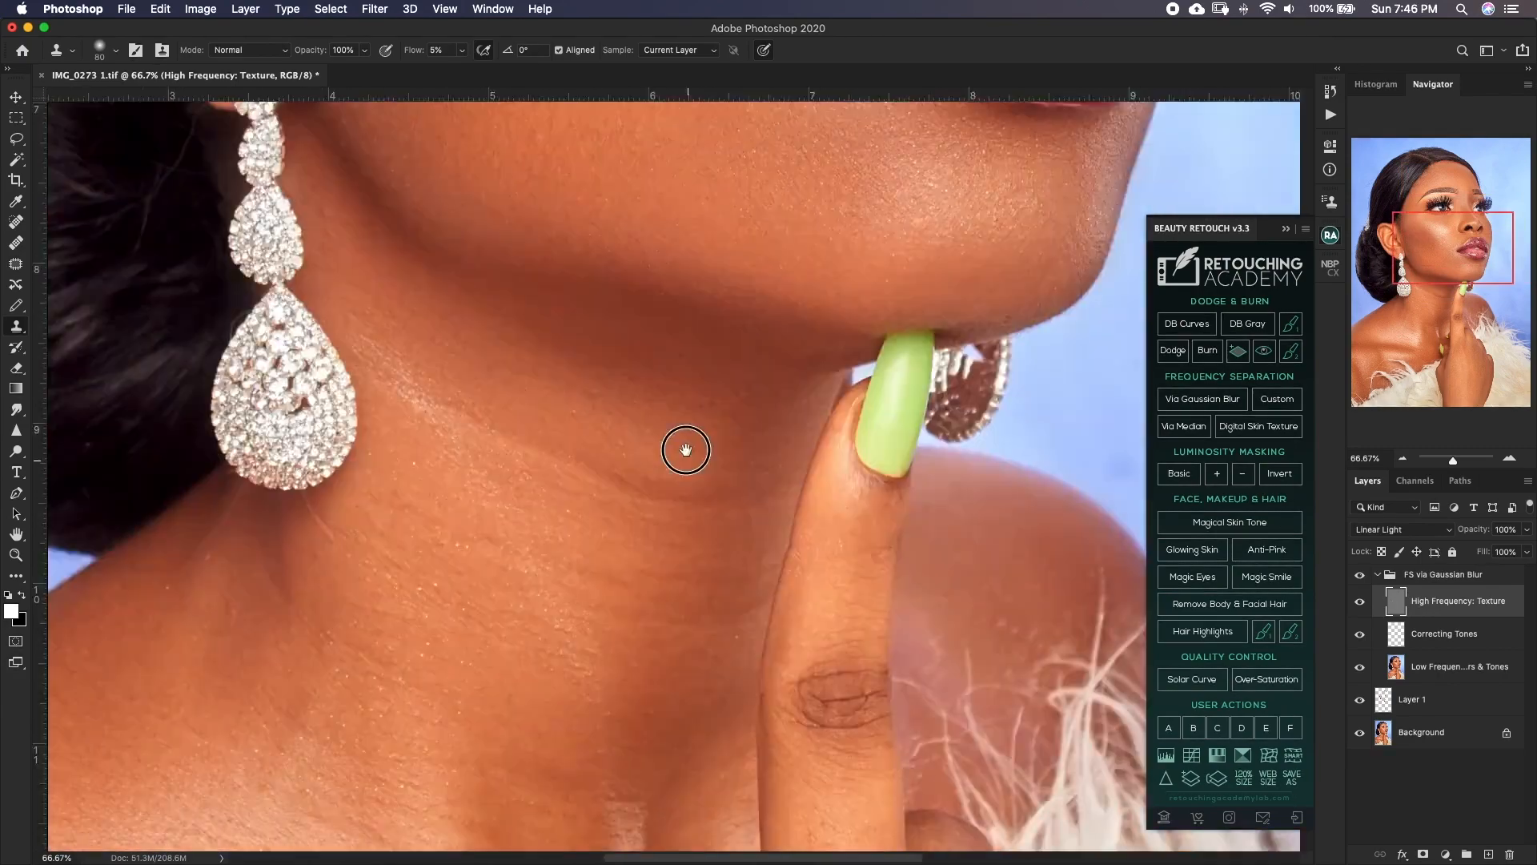
Clone away the texture spots on the chest, collarbone and shoulder with the Clone Stamp at size 125.
key("super+minus")
key("super+minus")
left_click_drag(510, 507, 555, 384)
key("]")
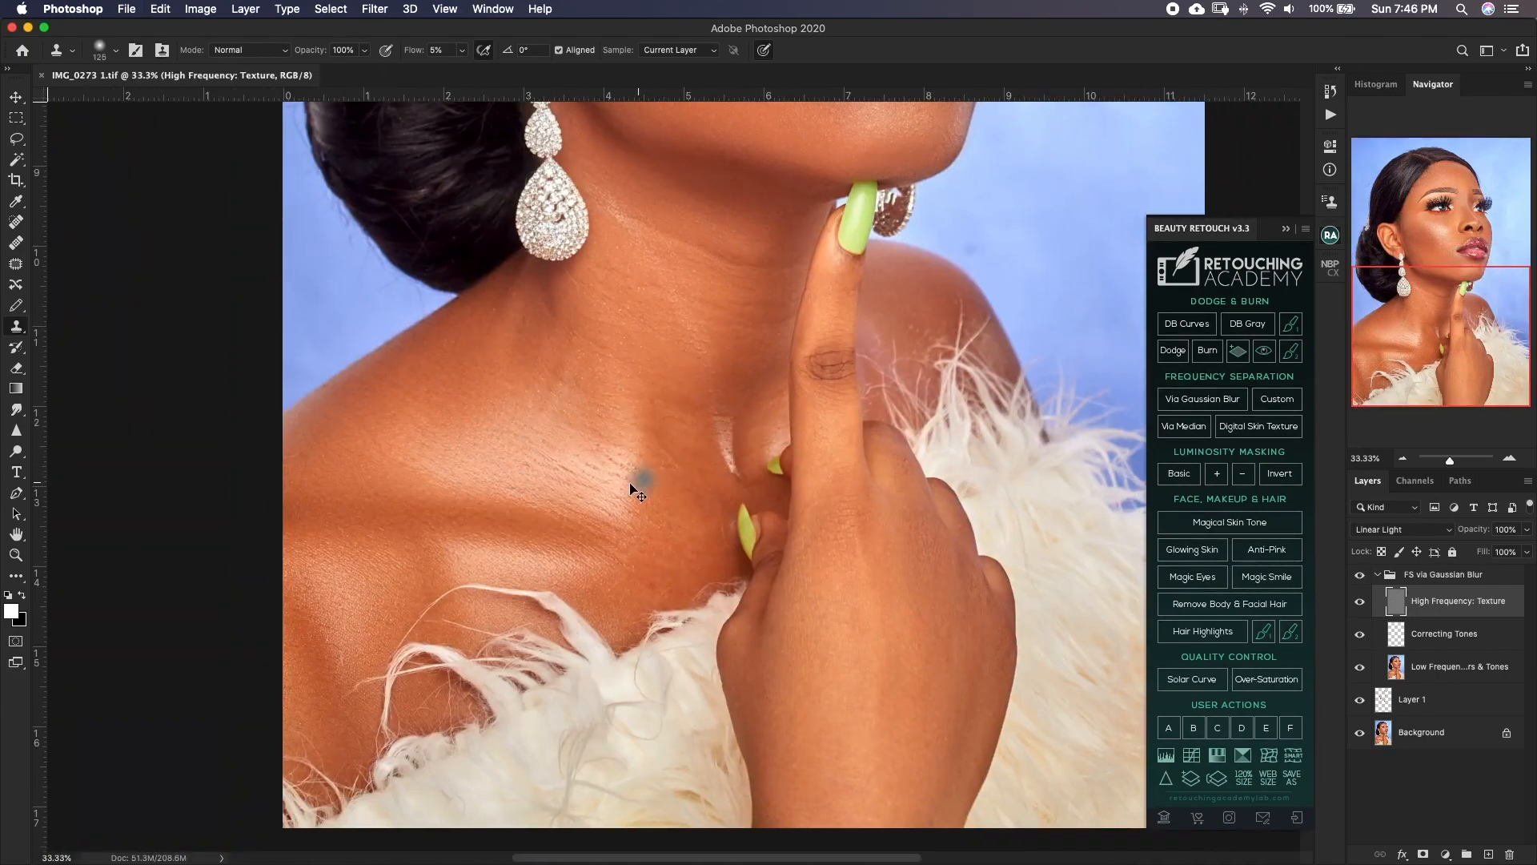
left_click(626, 586, "alt")
left_click_drag(653, 588, 656, 593)
mouse_move(574, 344)
left_mouse_down()
mouse_move(517, 368)
mouse_move(504, 305)
left_mouse_up()
left_click_drag(596, 477, 604, 440)
left_click(406, 520)
scroll(535, 491, "right", 3)
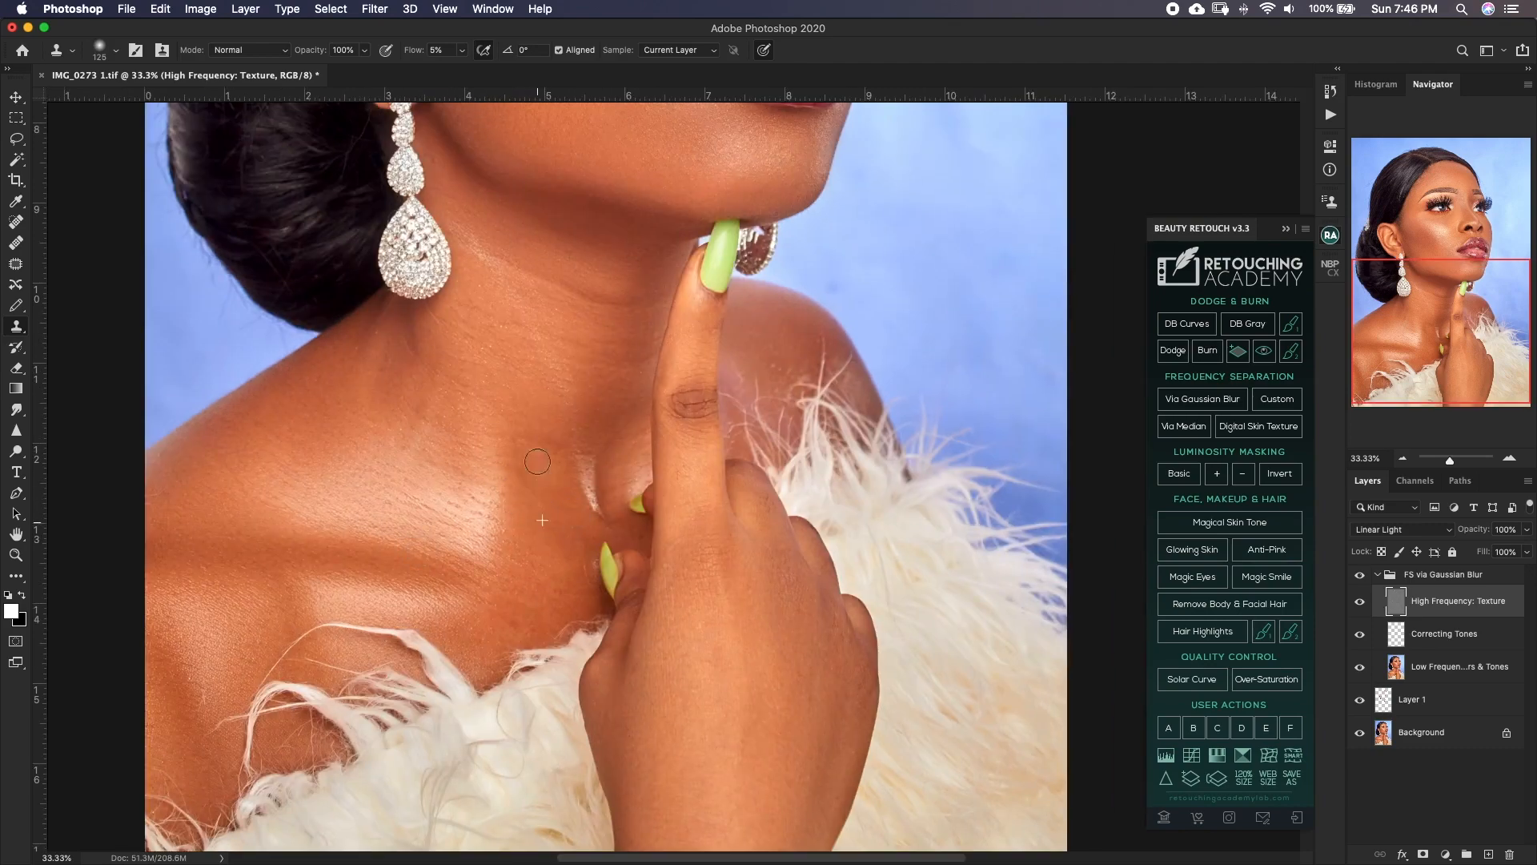
Check the cleaned-up texture on the body and face, and save the document.
scroll(683, 436, "down", 5)
scroll(684, 436, "right", 2)
scroll(585, 341, "up", 10)
scroll(586, 341, "left", 3)
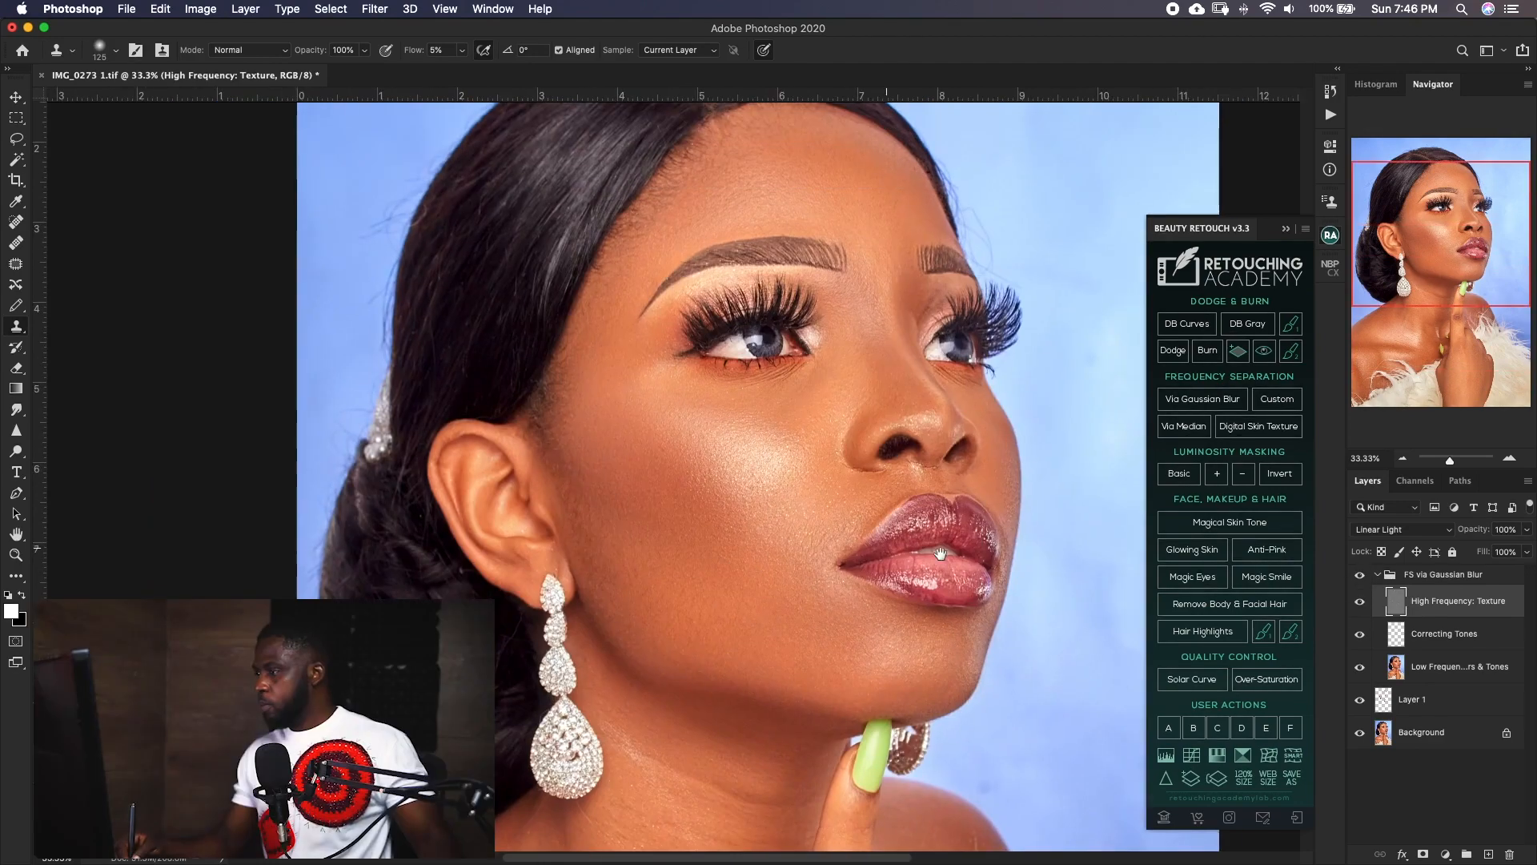
left_click_drag(941, 553, 810, 547)
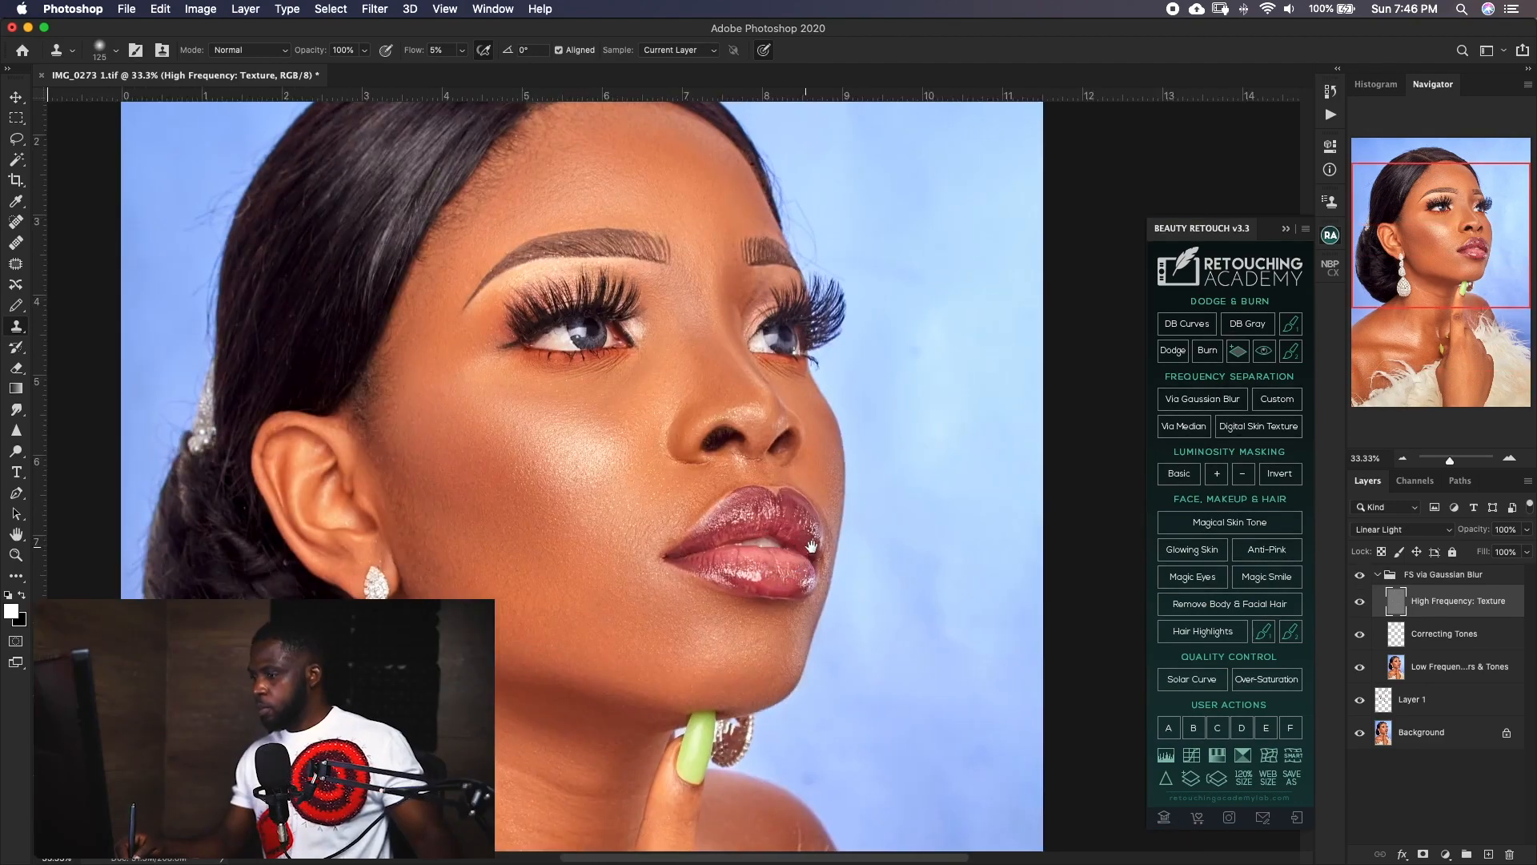
scroll(875, 628, "up", 3)
scroll(875, 628, "left", 2)
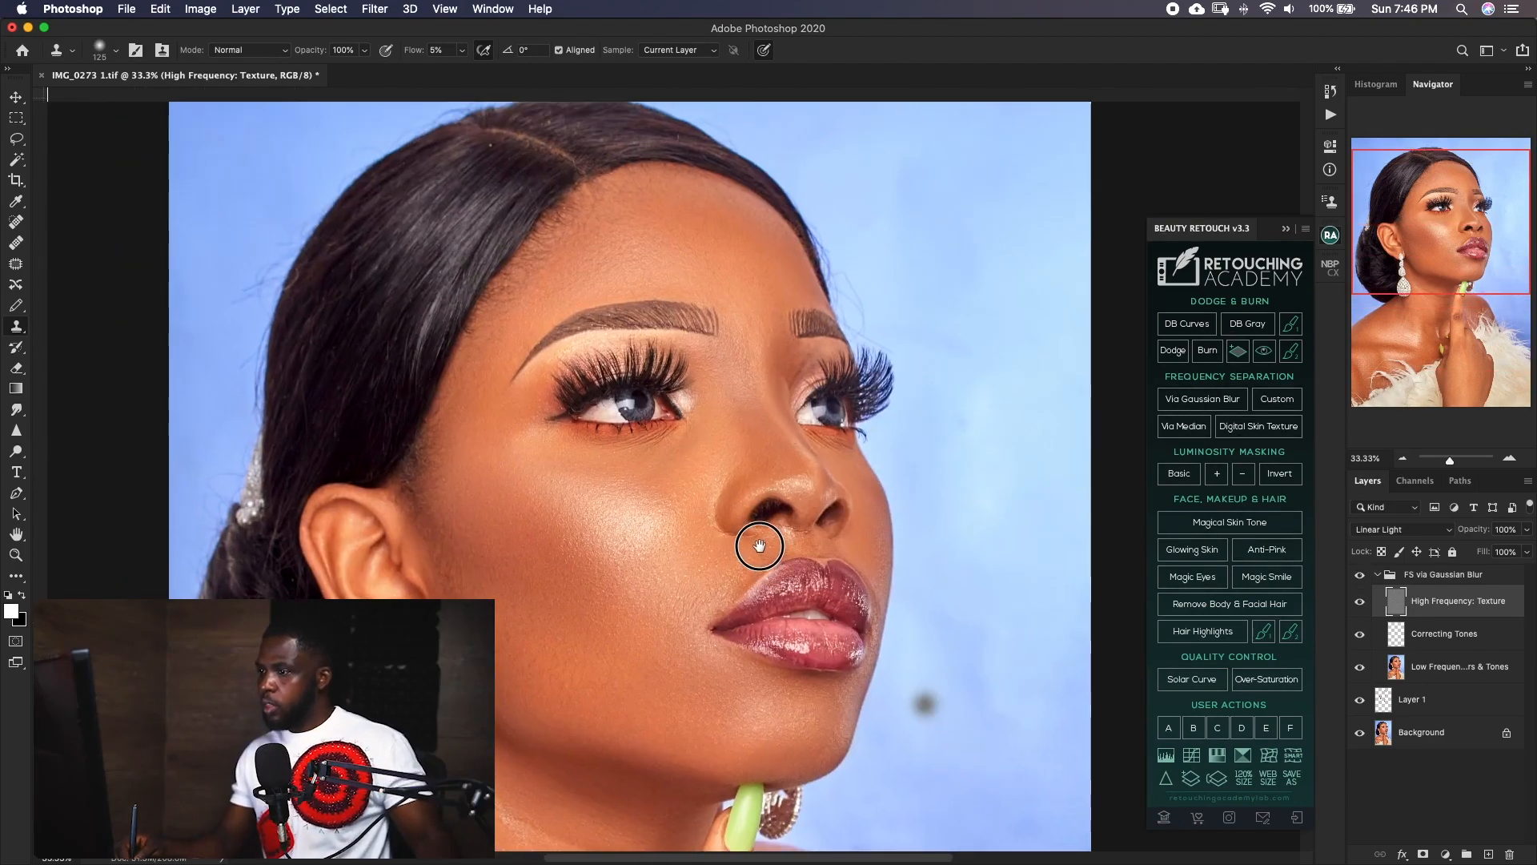
key("super+s")
key("super+minus")
key("super+minus")
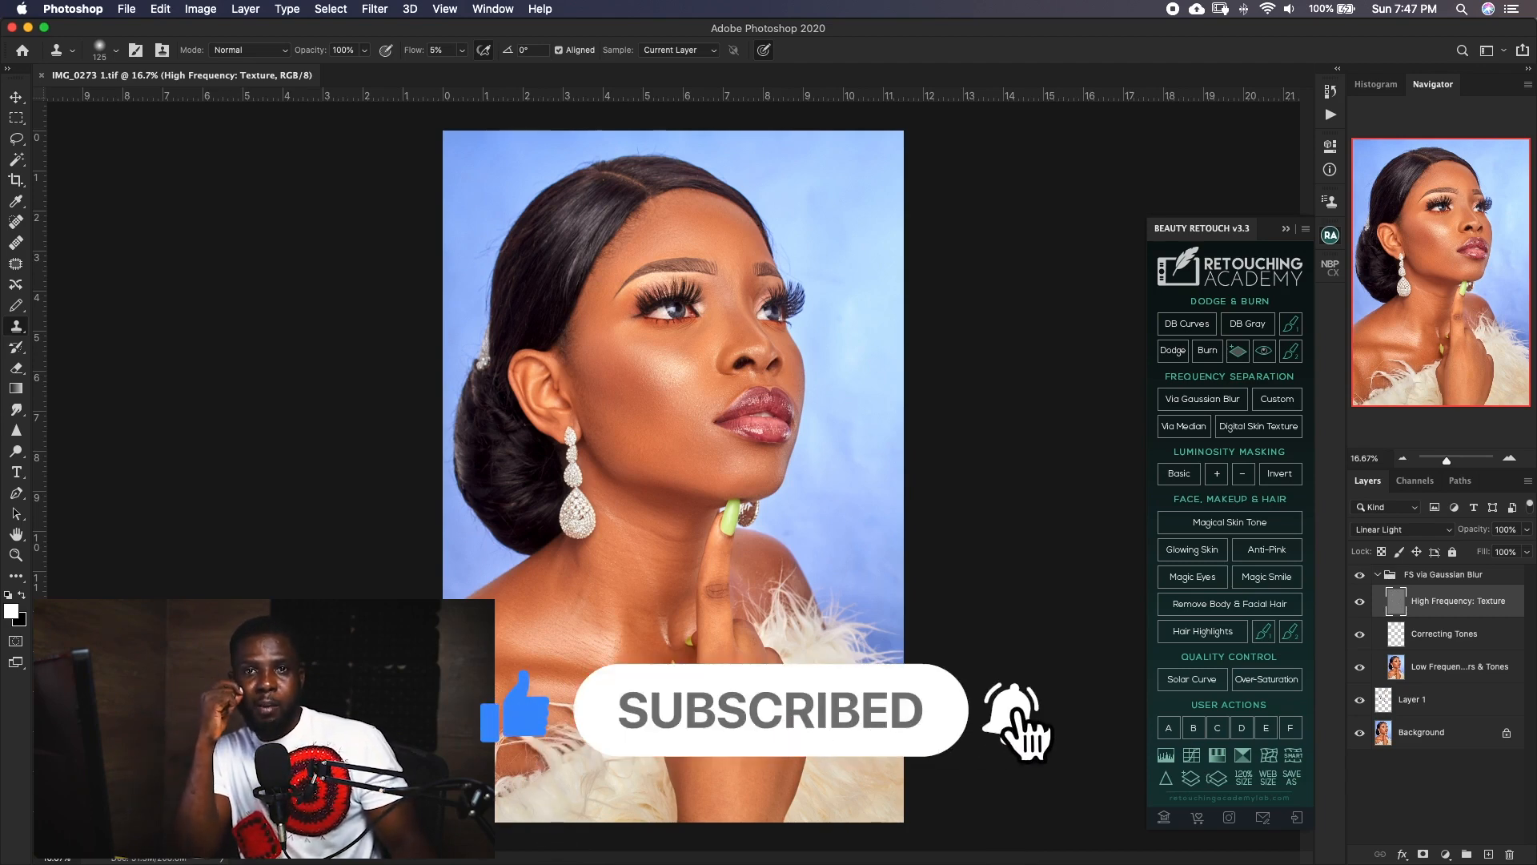
Add a DB Curves dodge and burn setup above the FS via Gaussian Blur group and delete its Visual Aid group.
left_click(1433, 575)
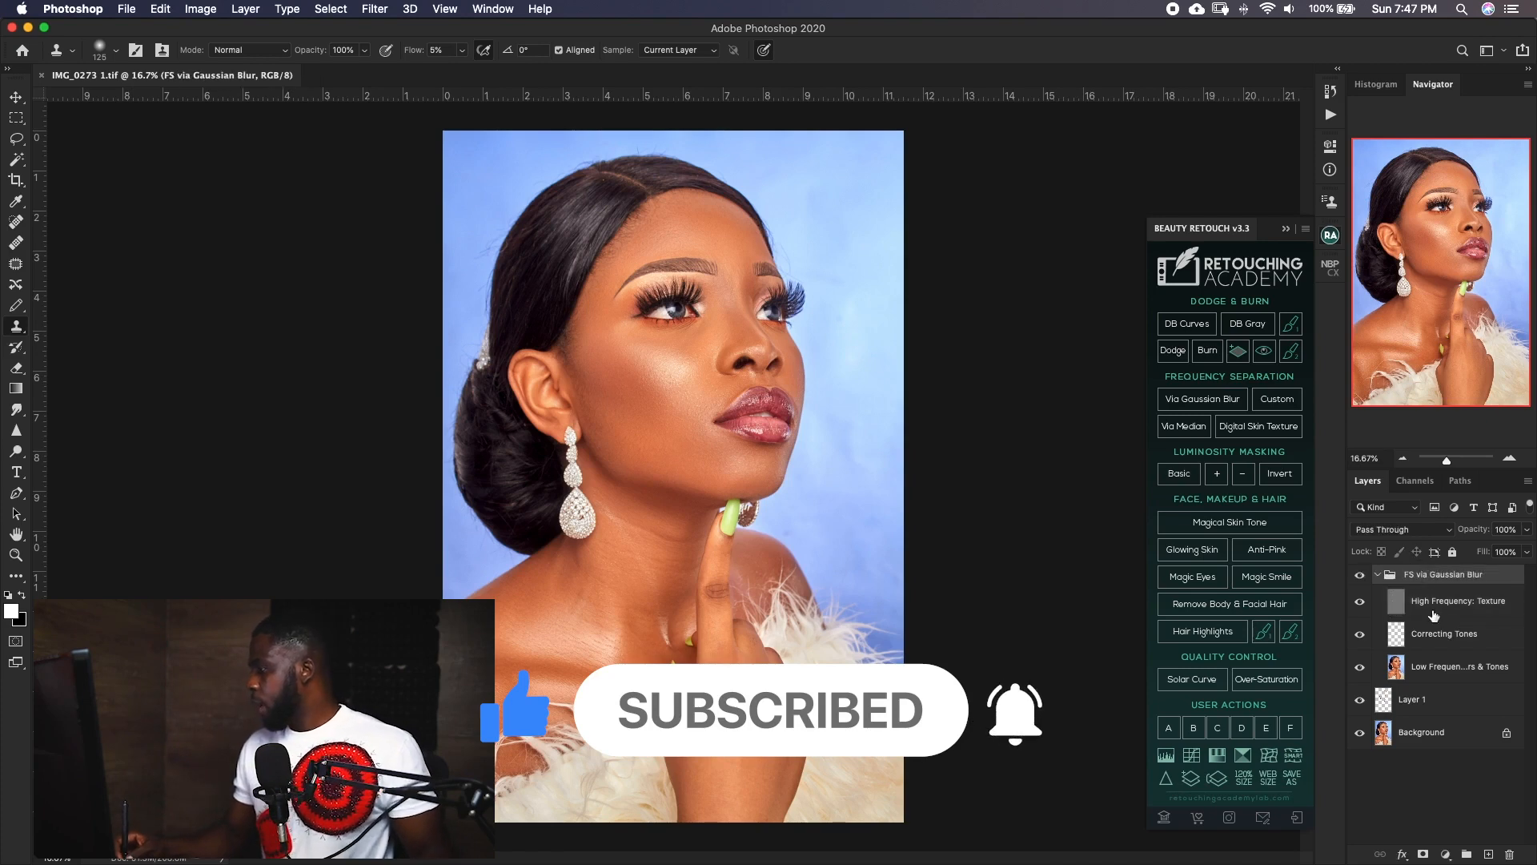
left_click(1191, 324)
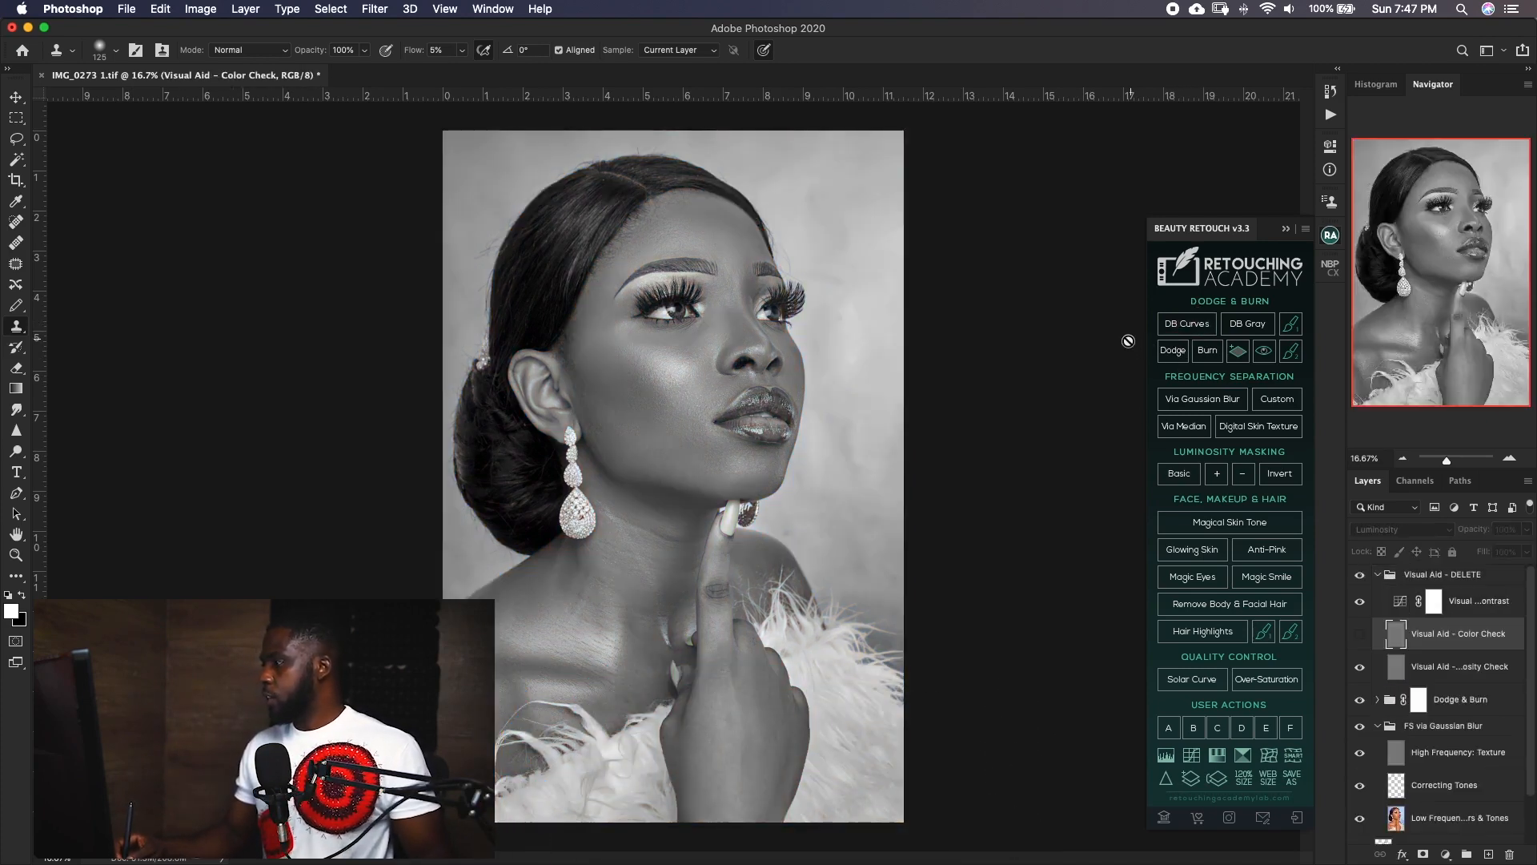
left_click(1458, 576)
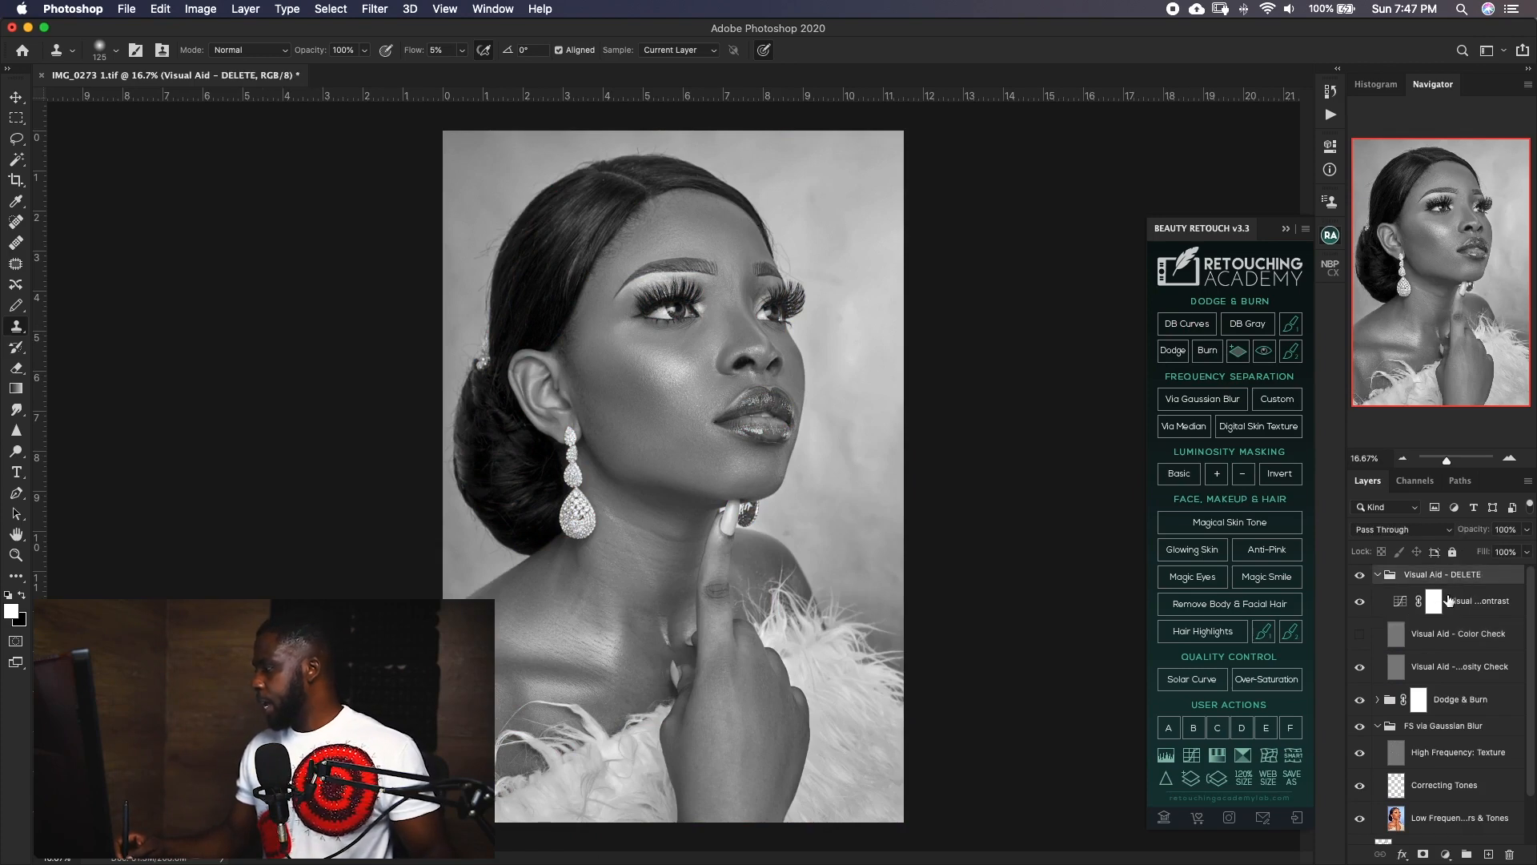
key("BackSpace")
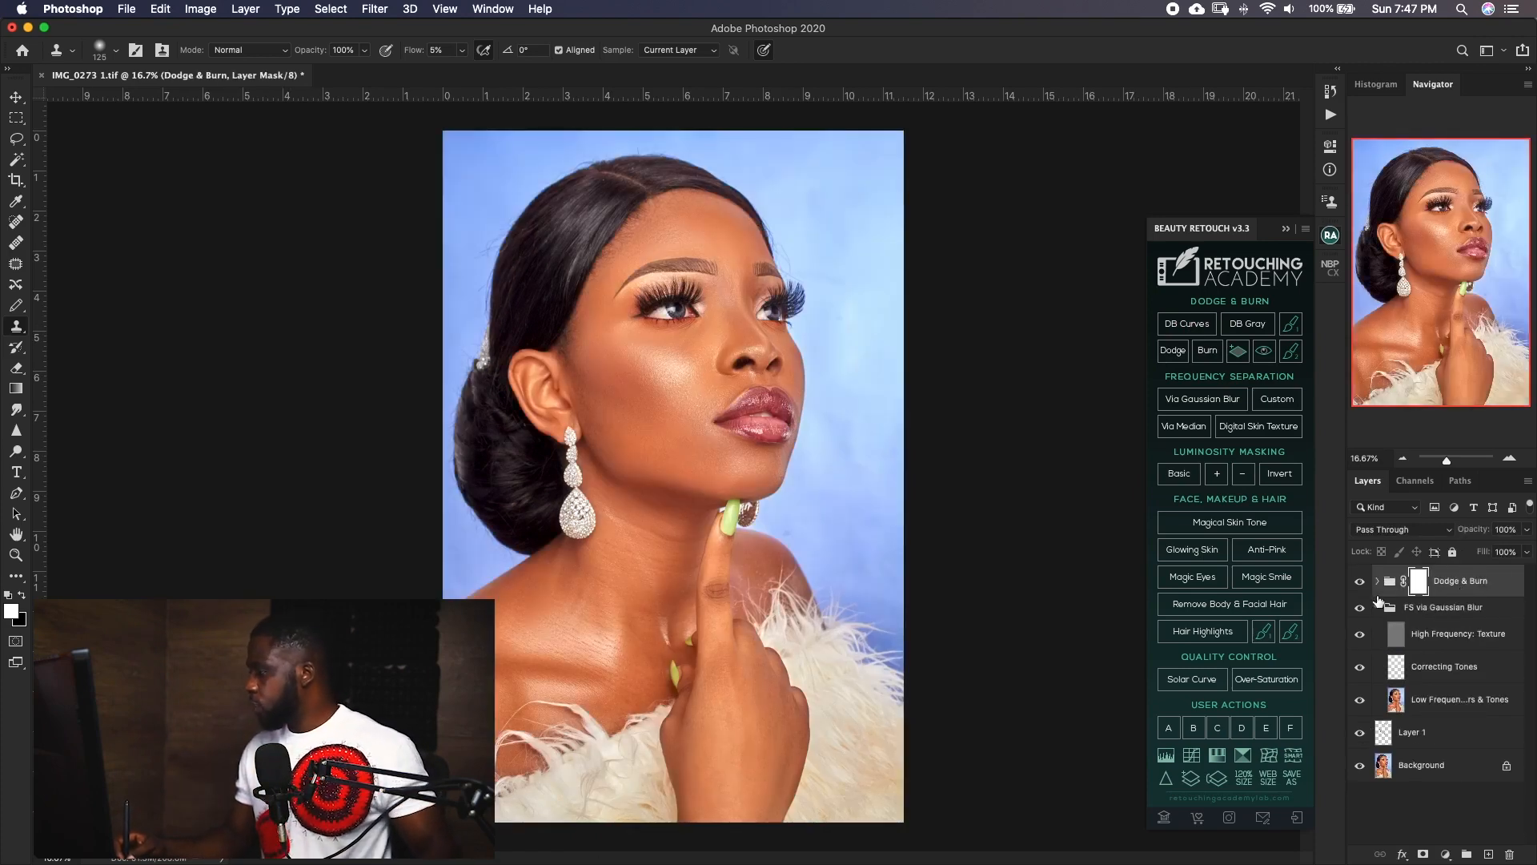
Run the Ghananie DnB Inverted Check Layer action to add an inverted check layer group above Dodge & Burn.
left_click(1330, 116)
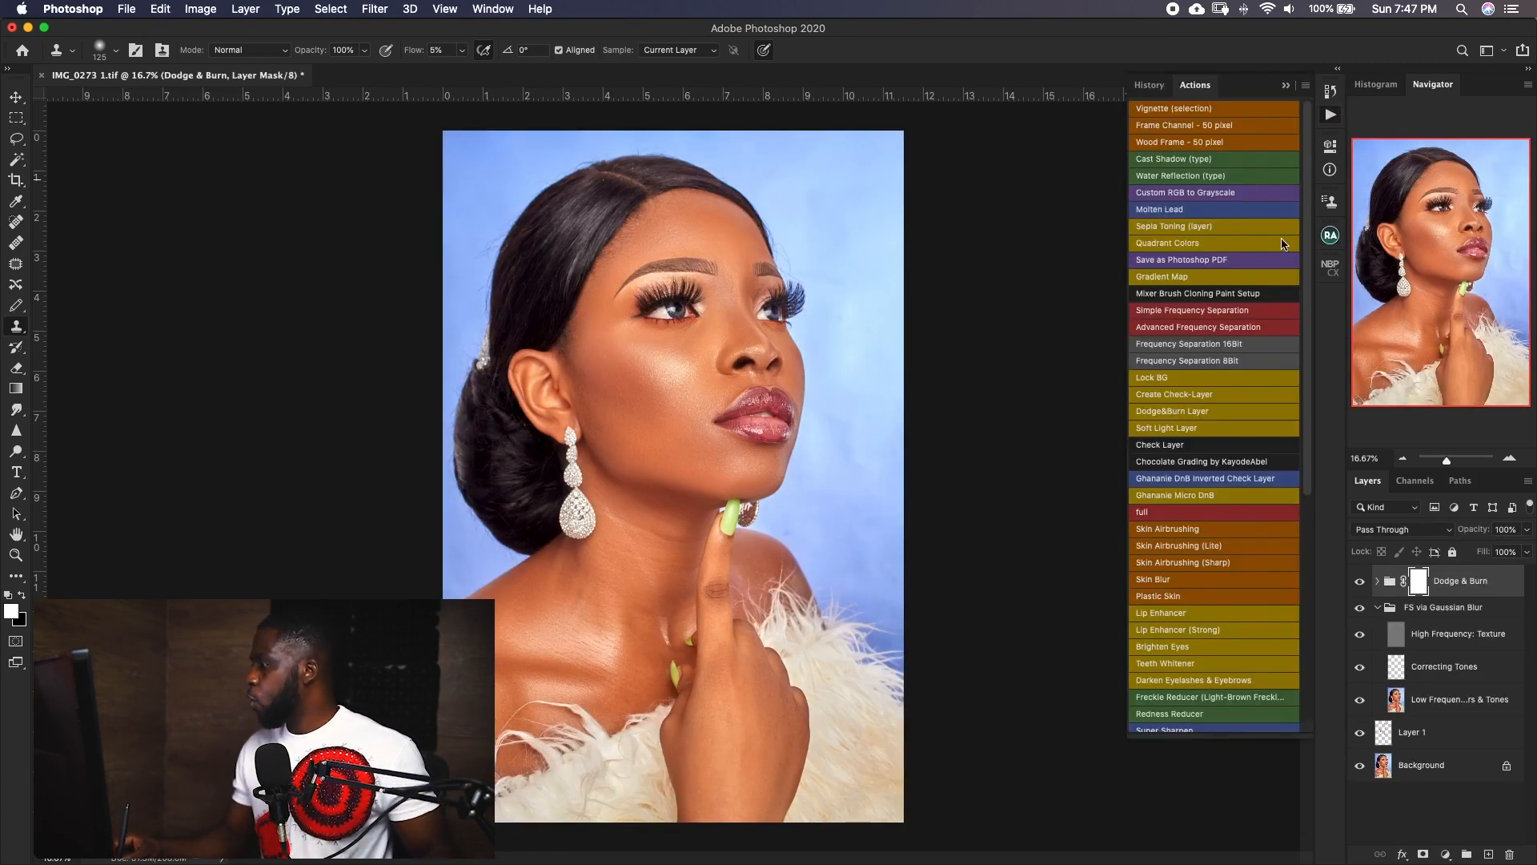
left_click(1237, 480)
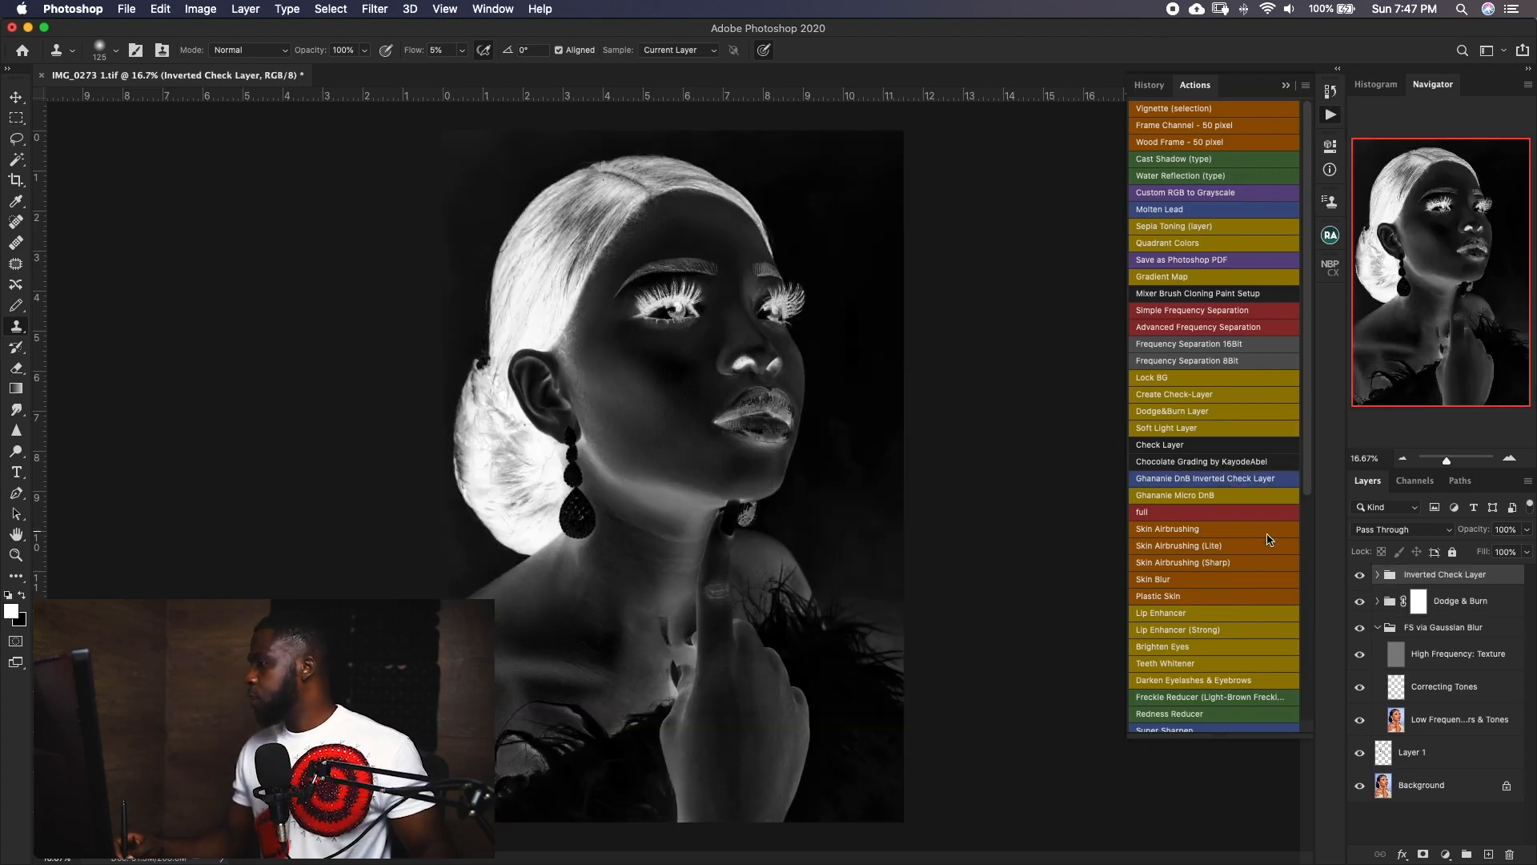
left_click(1332, 117)
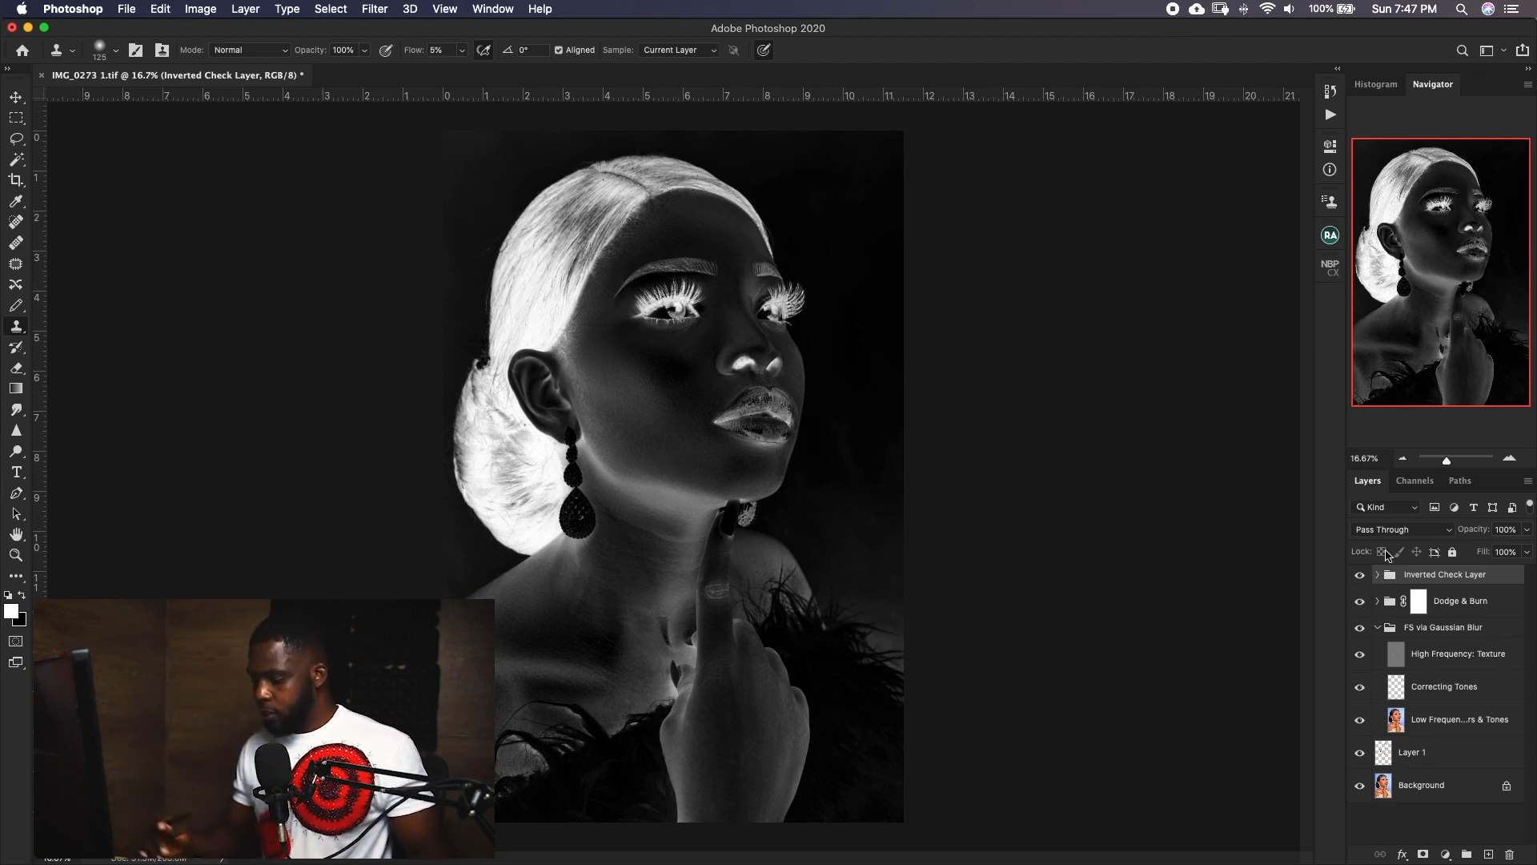
Brighten the check view by setting the midtone input of Levels 1 in the Inverted Check Layer group to 0.91.
key("super+plus")
key("super+plus")
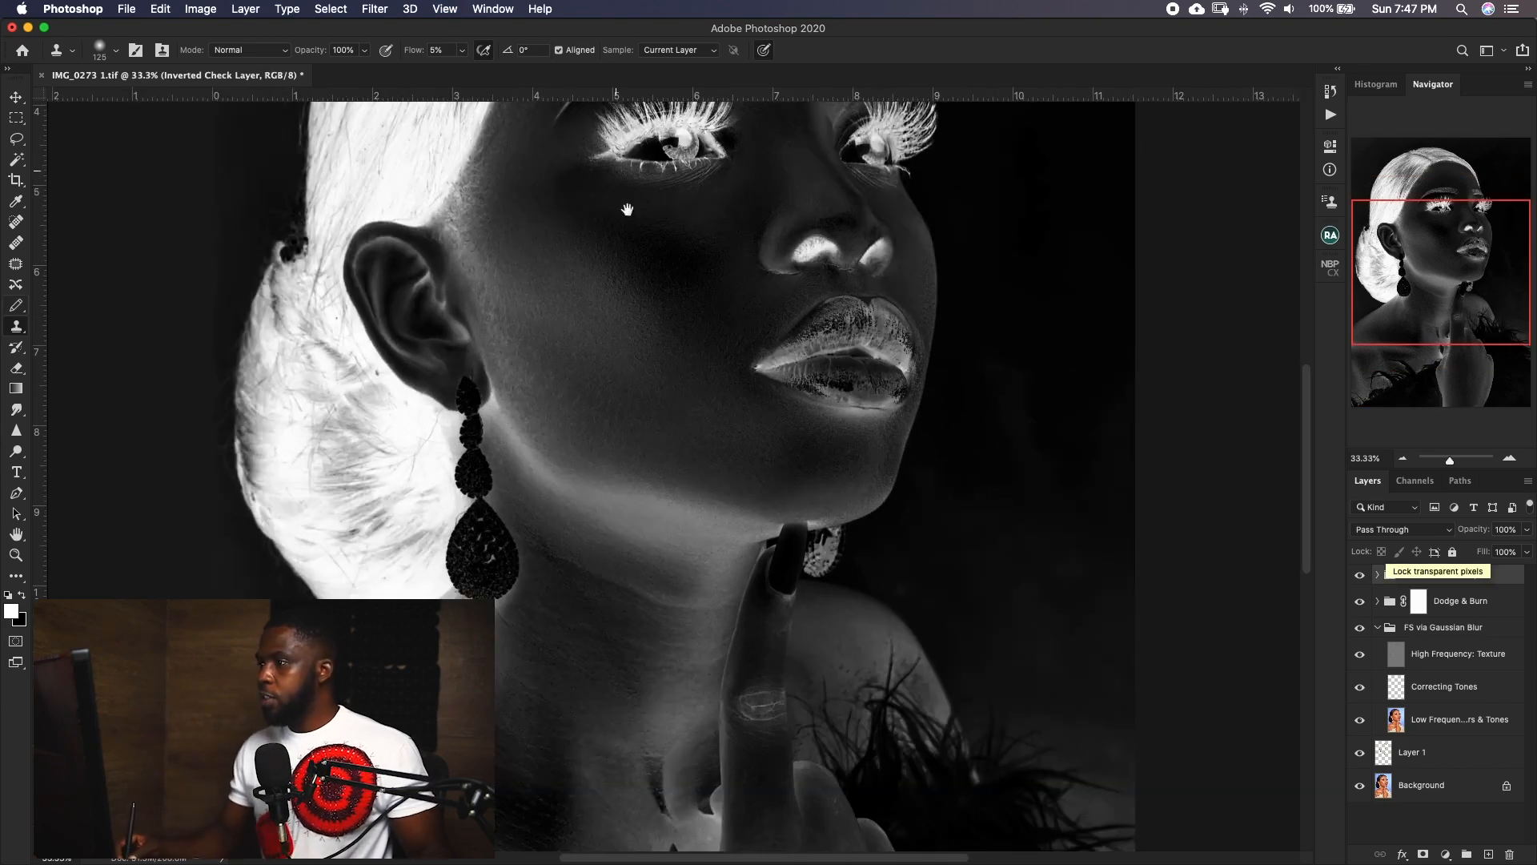
scroll(713, 360, "up", 5)
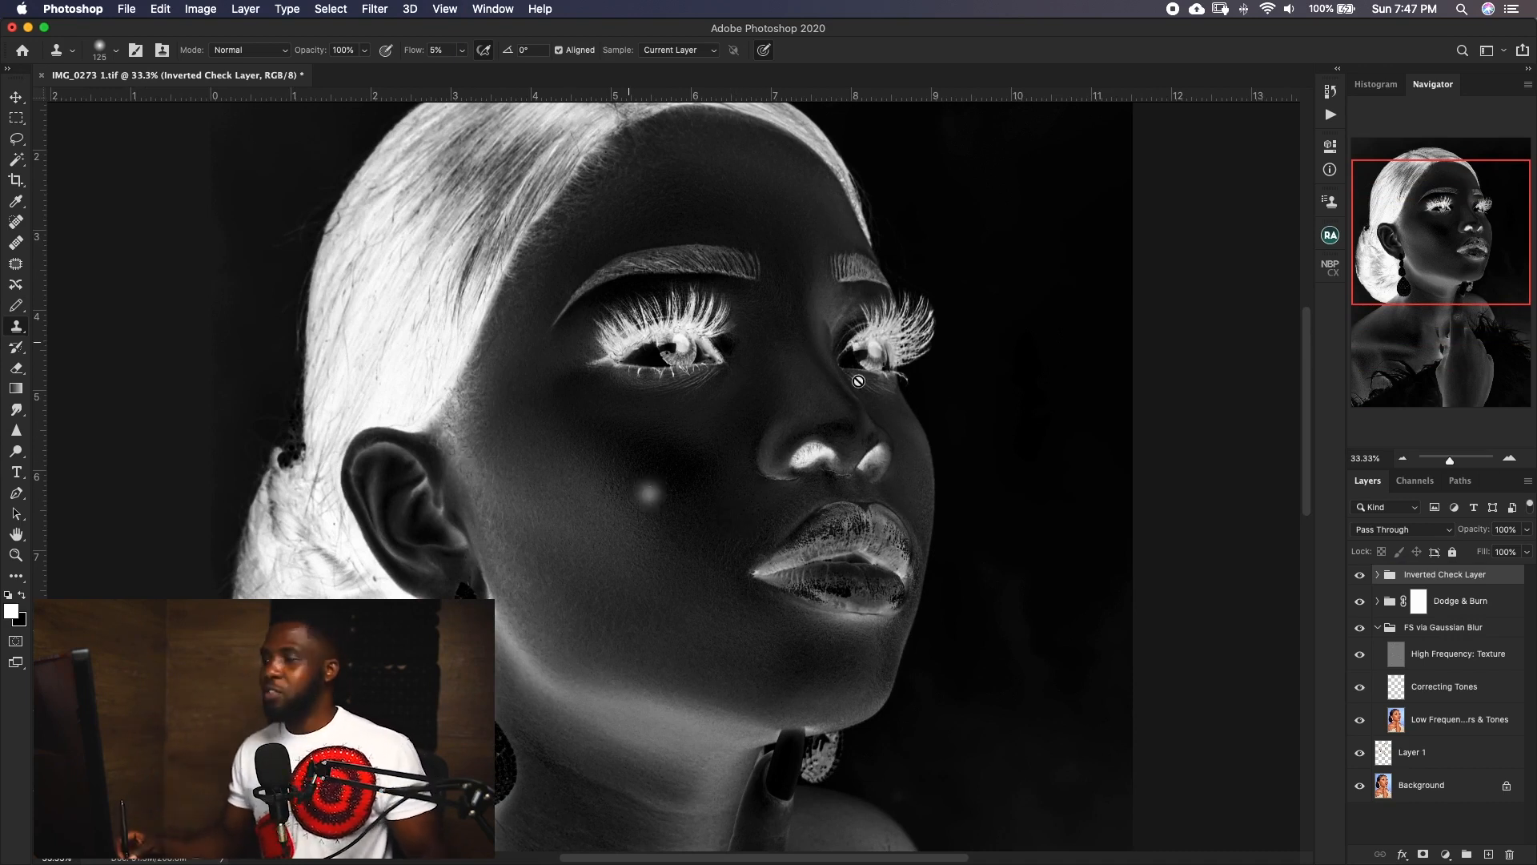
left_click(1377, 575)
double_click(1398, 608)
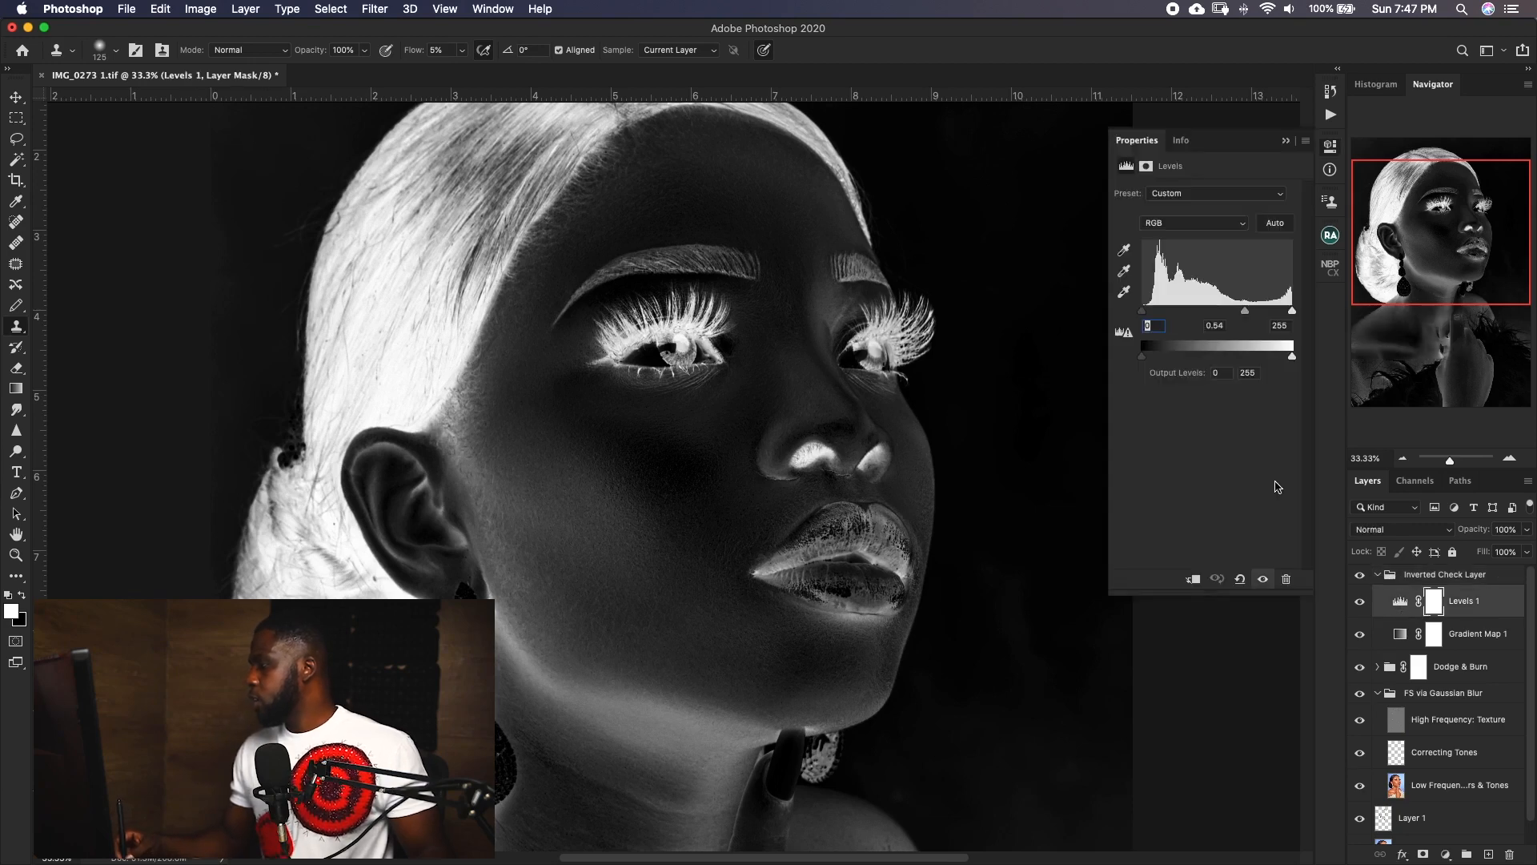
mouse_move(1245, 317)
left_mouse_down()
mouse_move(1207, 327)
mouse_move(1222, 329)
left_mouse_up()
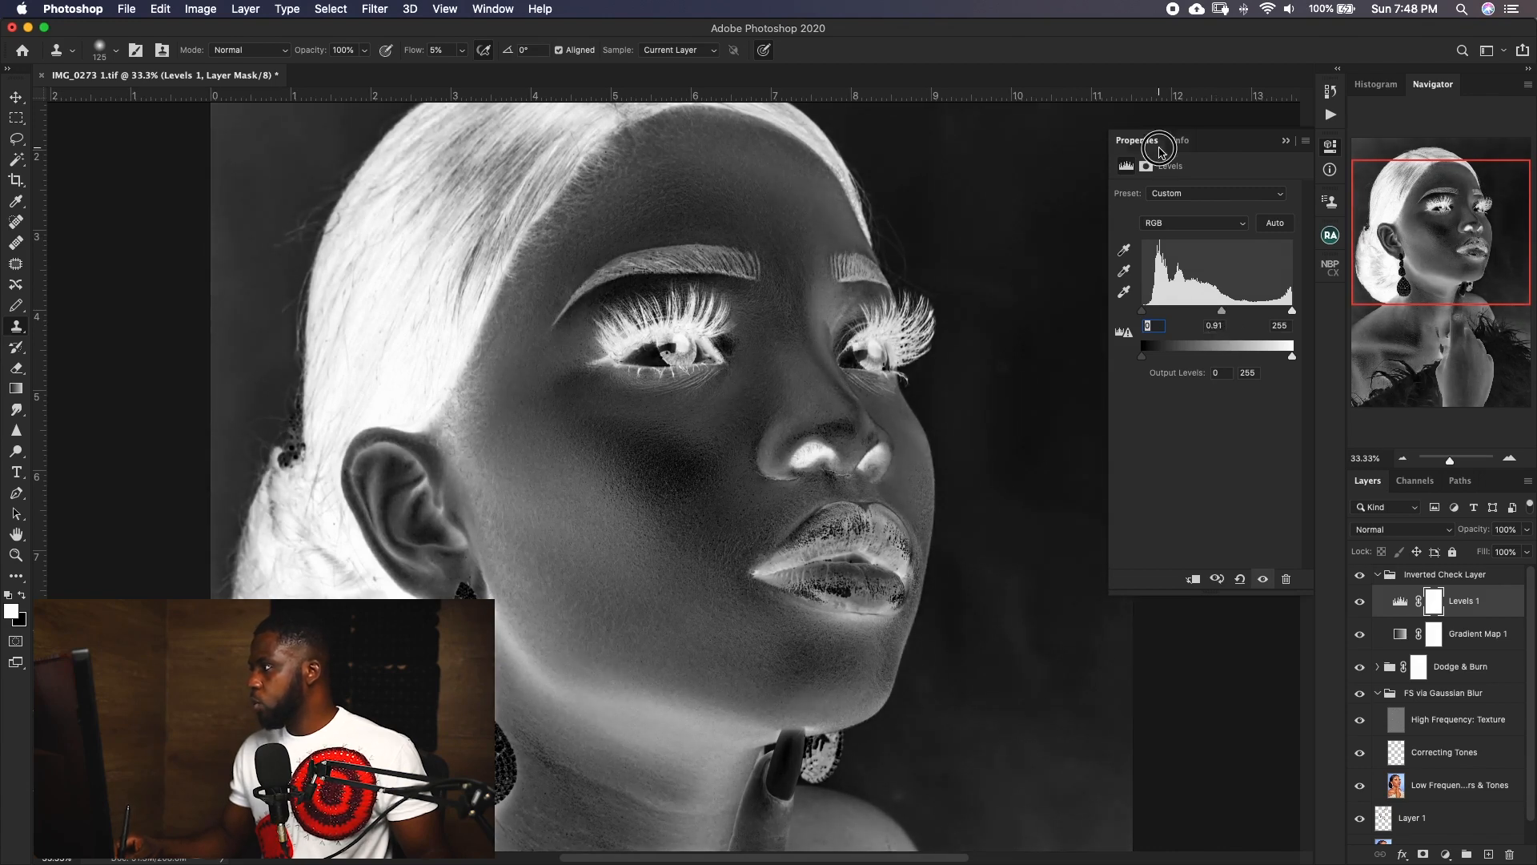
left_click(1160, 143)
left_click(1377, 574)
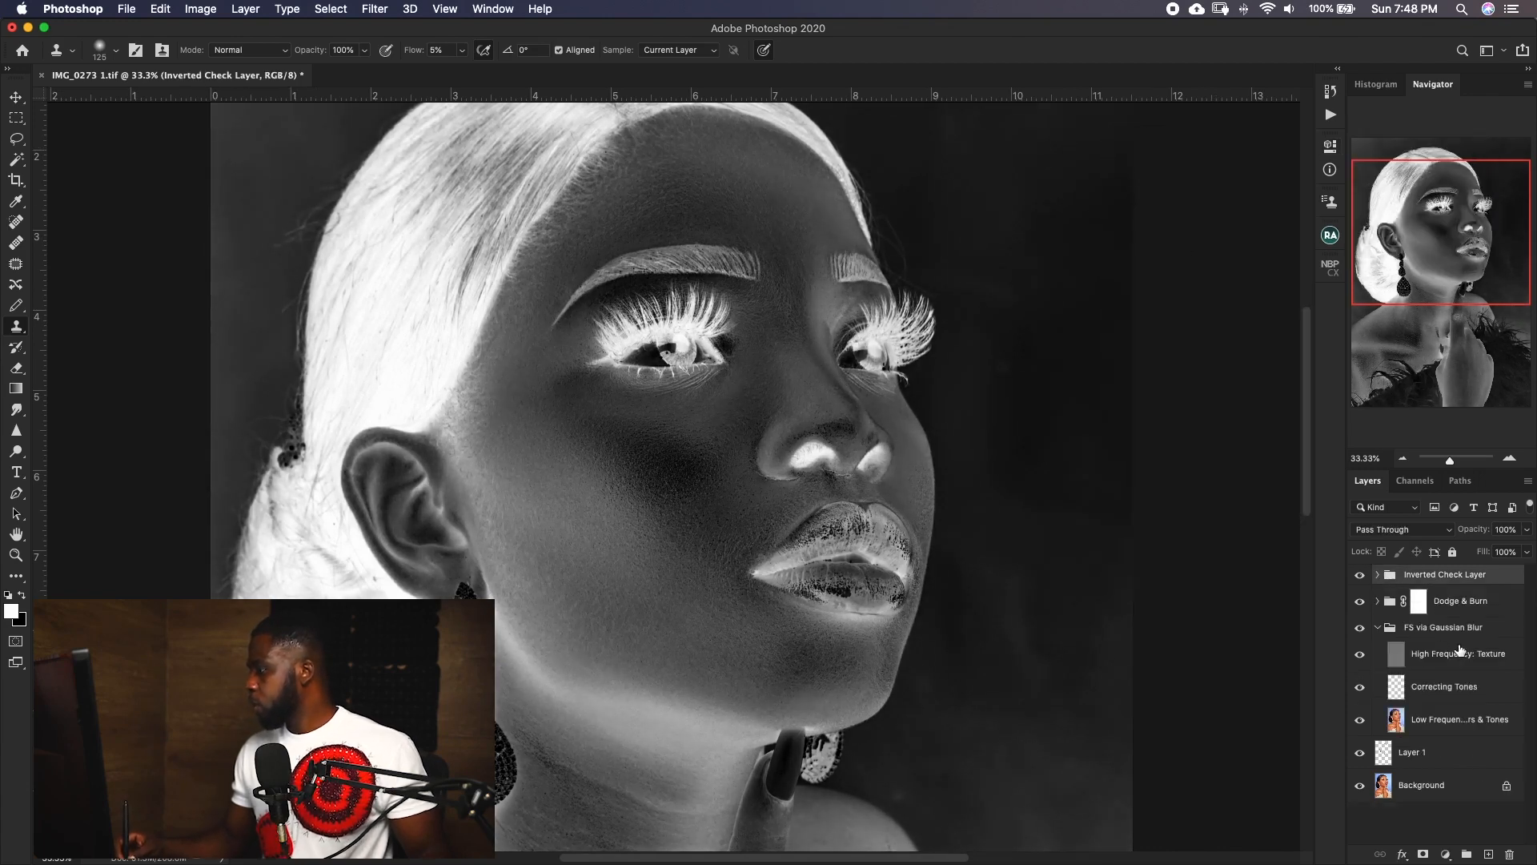
Make the Dodge Curve mask in the Dodge & Burn group active and hide the Inverted Check Layer group.
left_click(1377, 600)
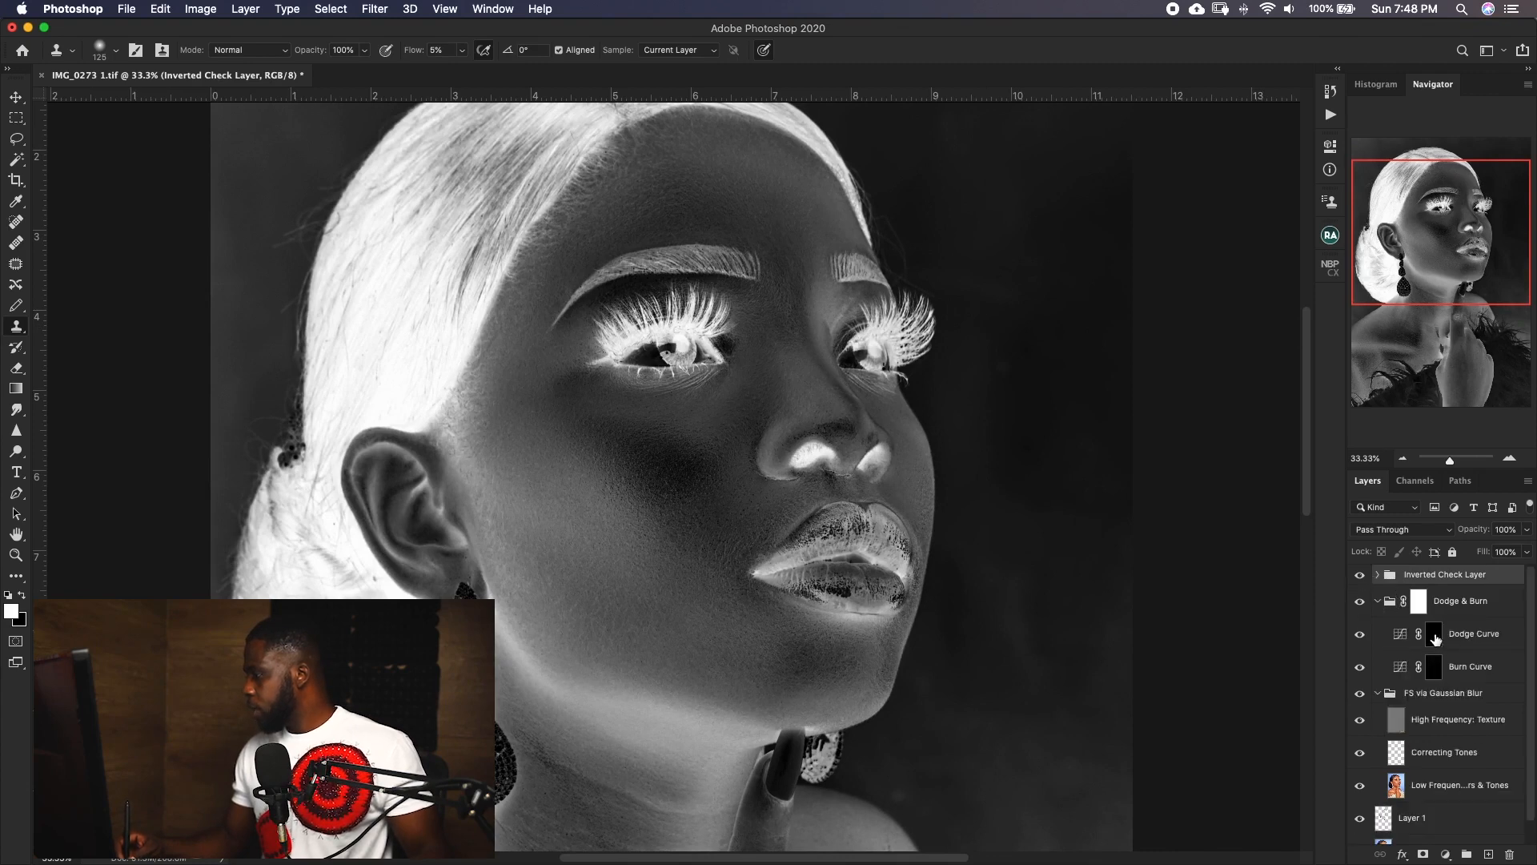
left_click(1433, 634)
mouse_move(998, 592)
left_mouse_down()
mouse_move(919, 515)
mouse_move(967, 653)
left_mouse_up()
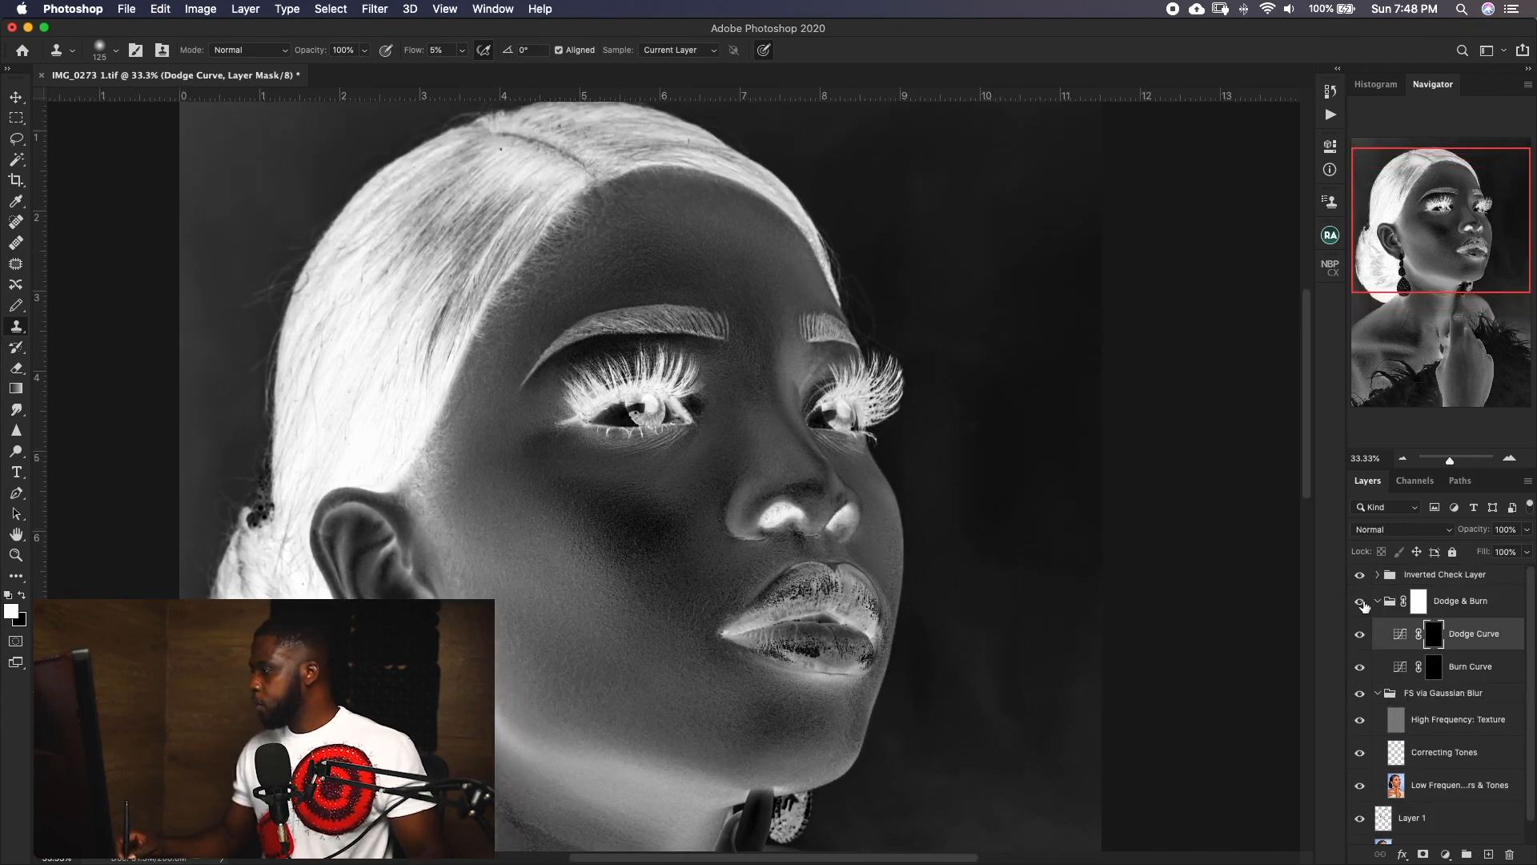
left_click(1359, 576)
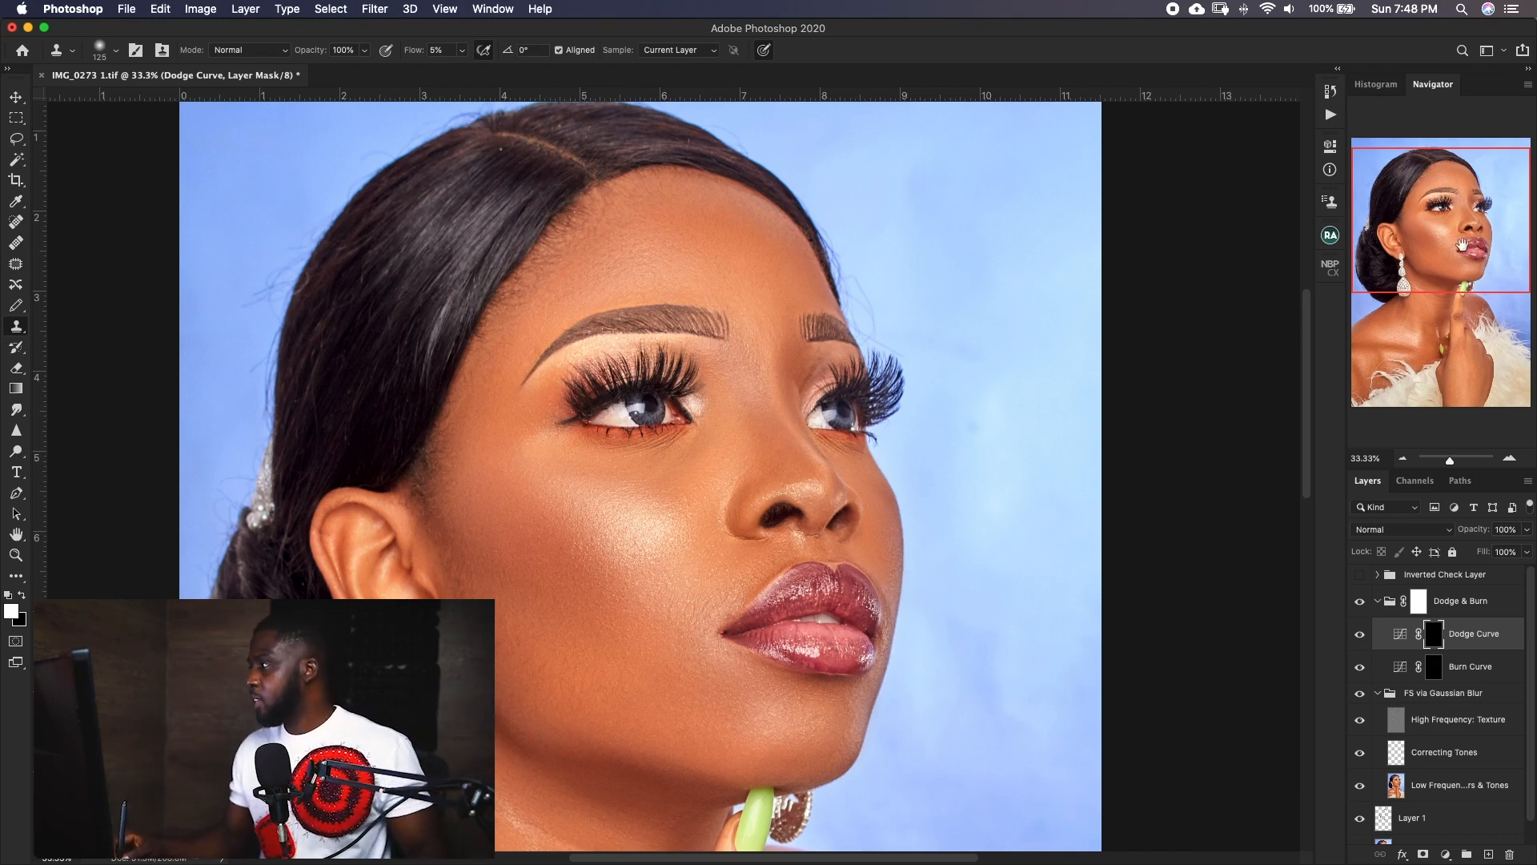
Examine the skin on the face, cheek and jaw up close for uneven light and dark patches.
left_click(1446, 240)
left_click_drag(770, 408, 822, 438)
key("super+plus")
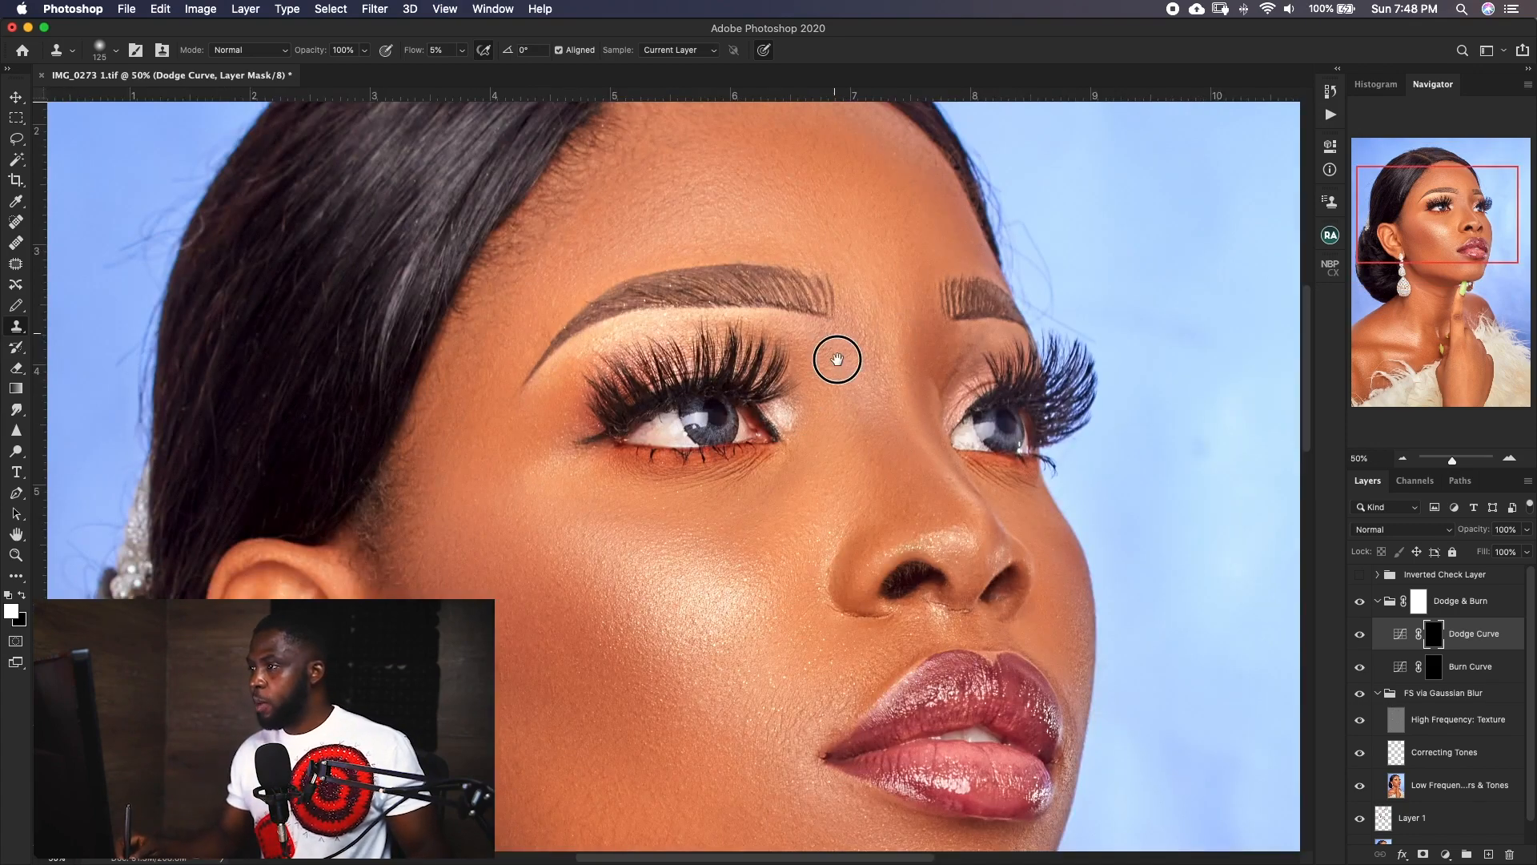
scroll(833, 400, "up", 5)
scroll(850, 462, "down", 10)
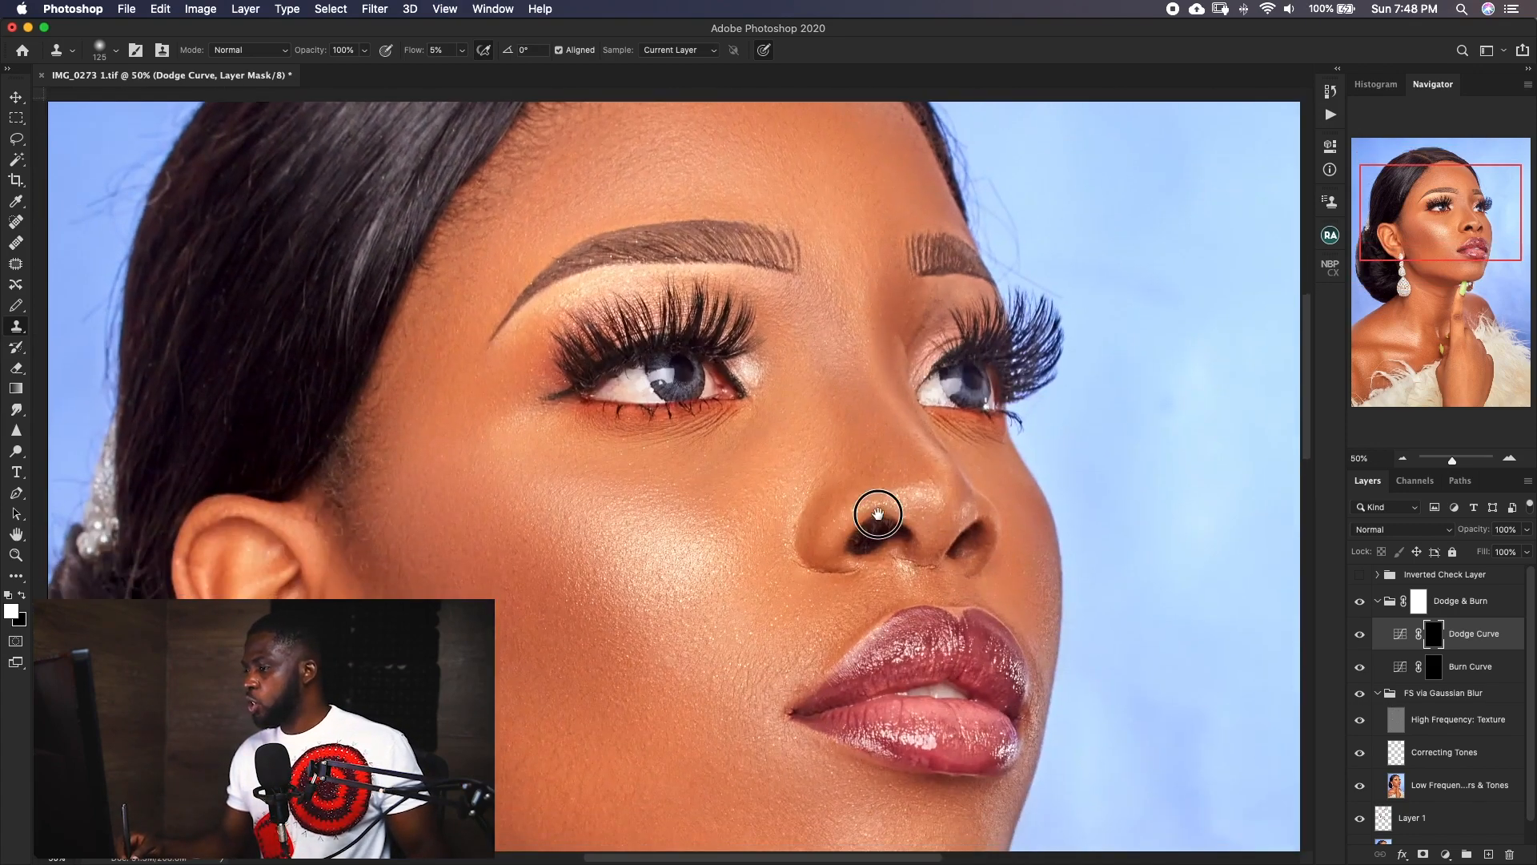
scroll(881, 505, "down", 4)
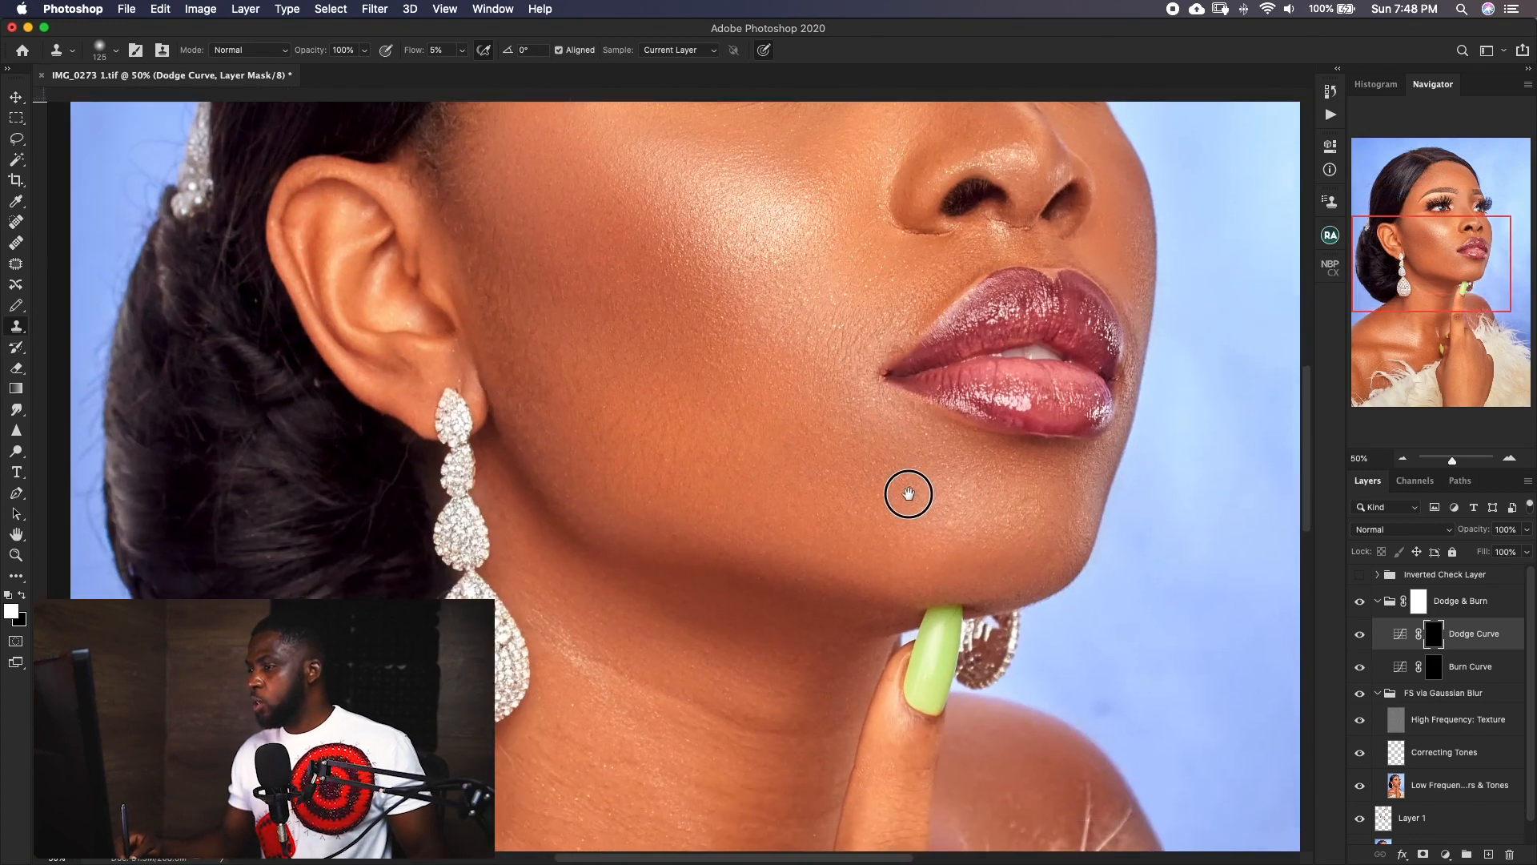
scroll(881, 473, "left", 3)
key("super+r")
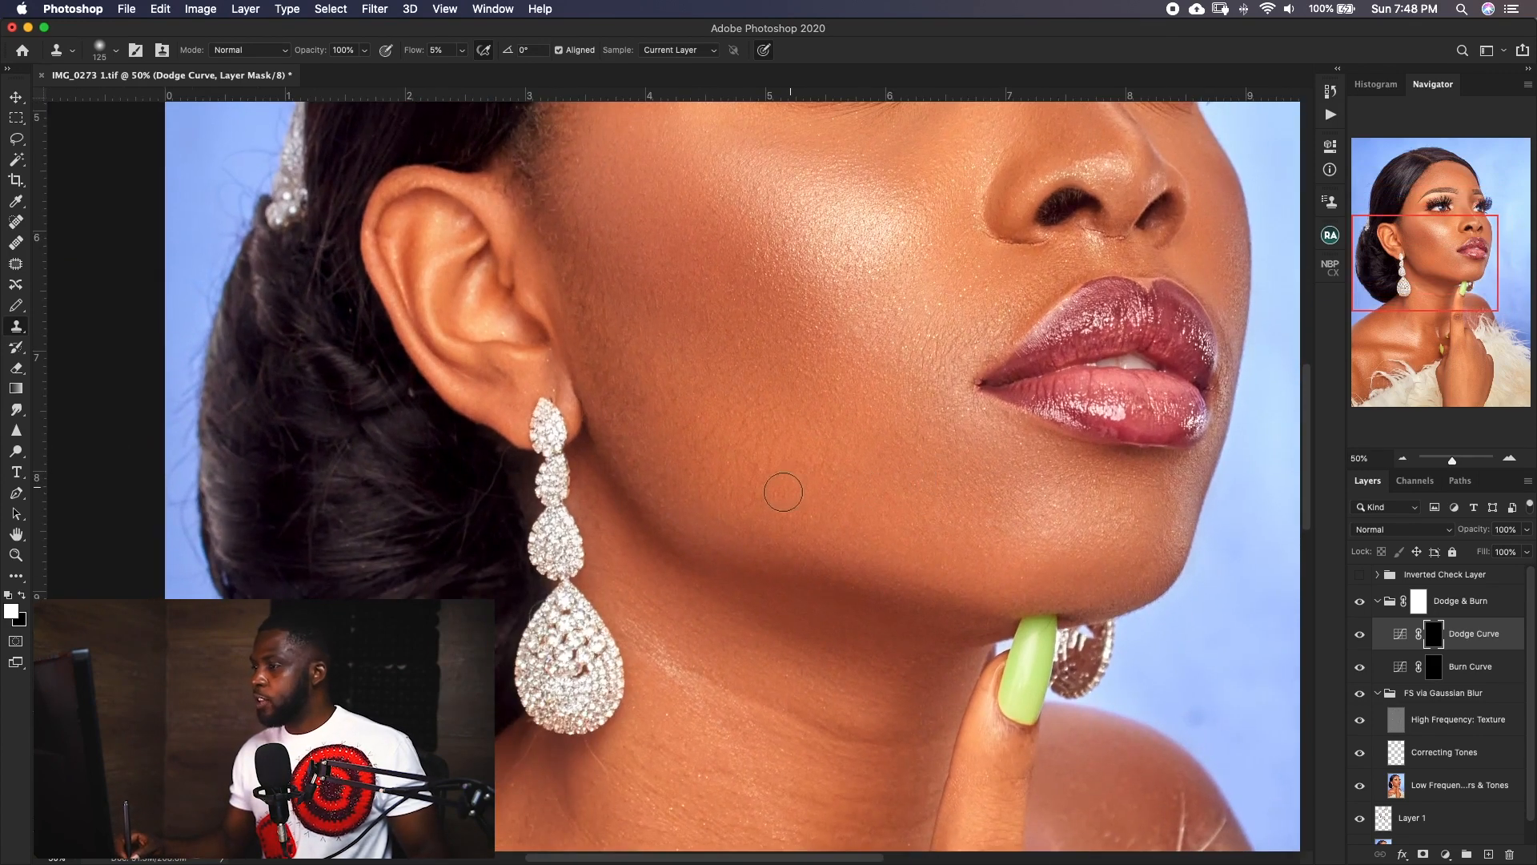
scroll(784, 460, "left", 2)
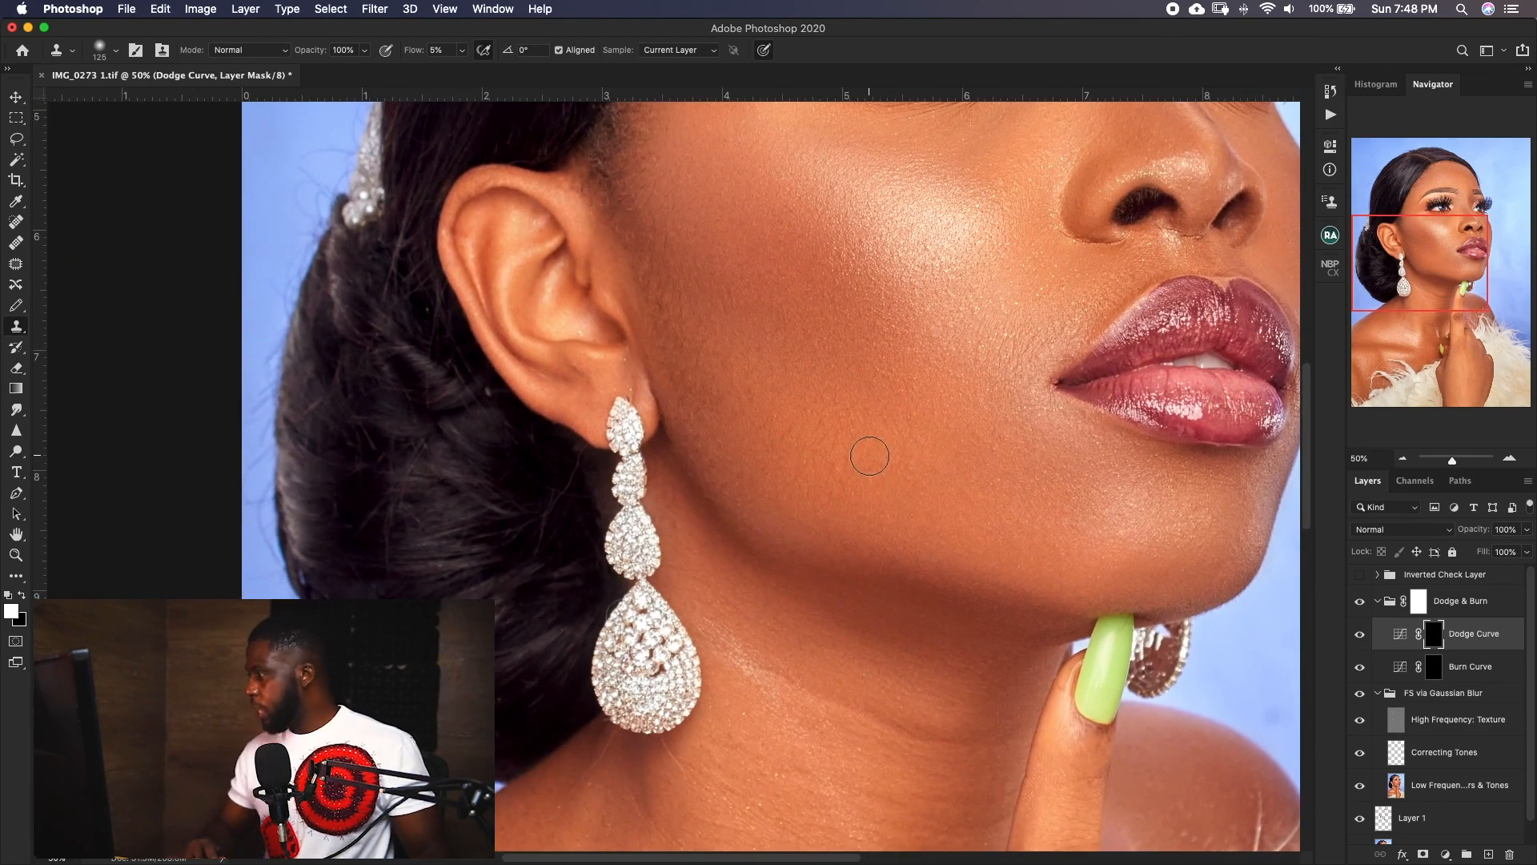
key("super+plus")
key("super+plus")
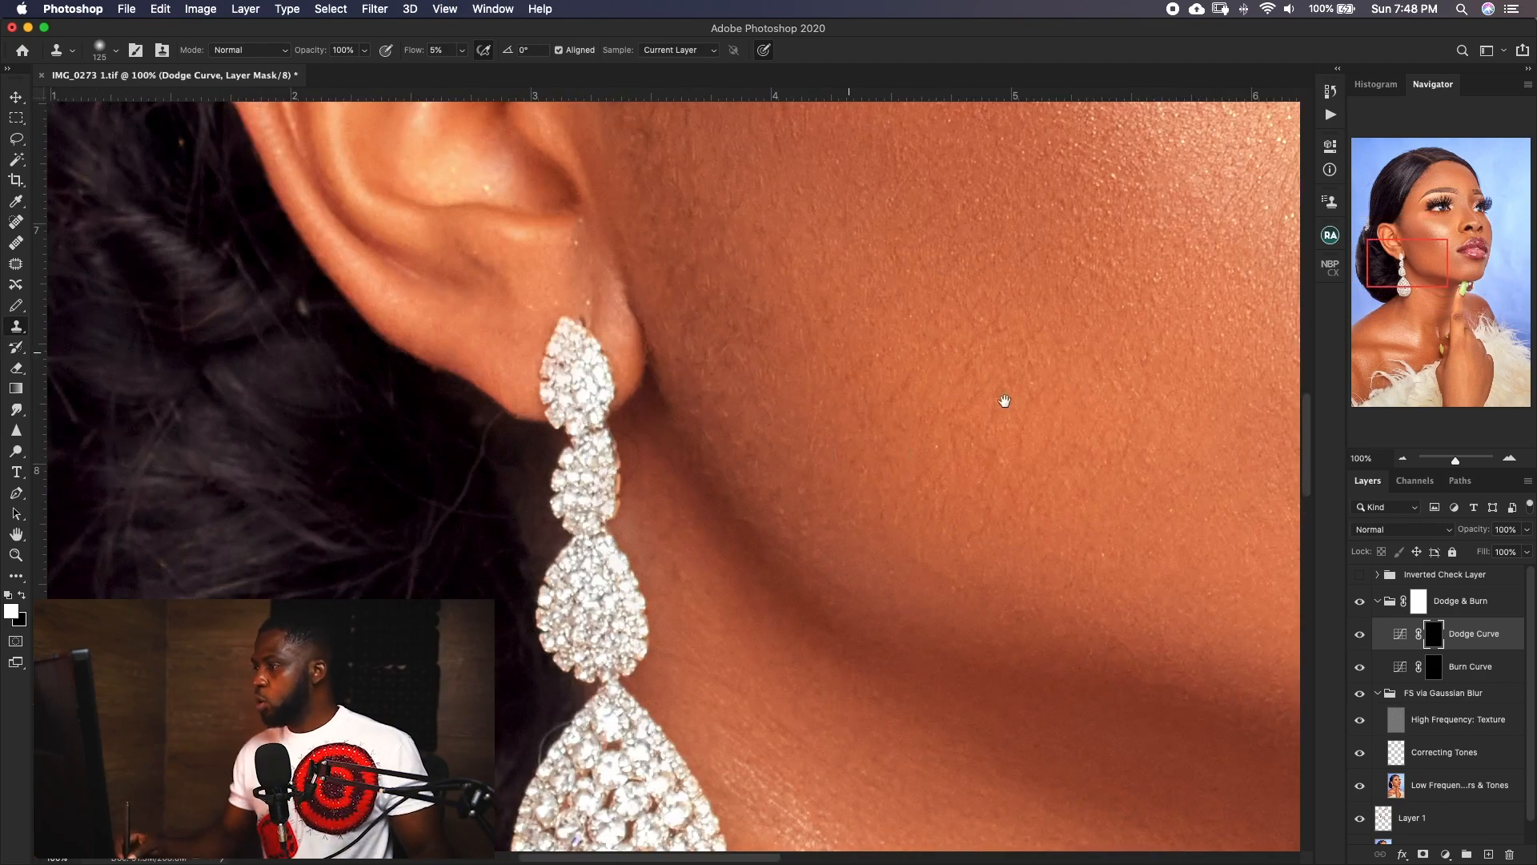
left_click_drag(1005, 400, 748, 525)
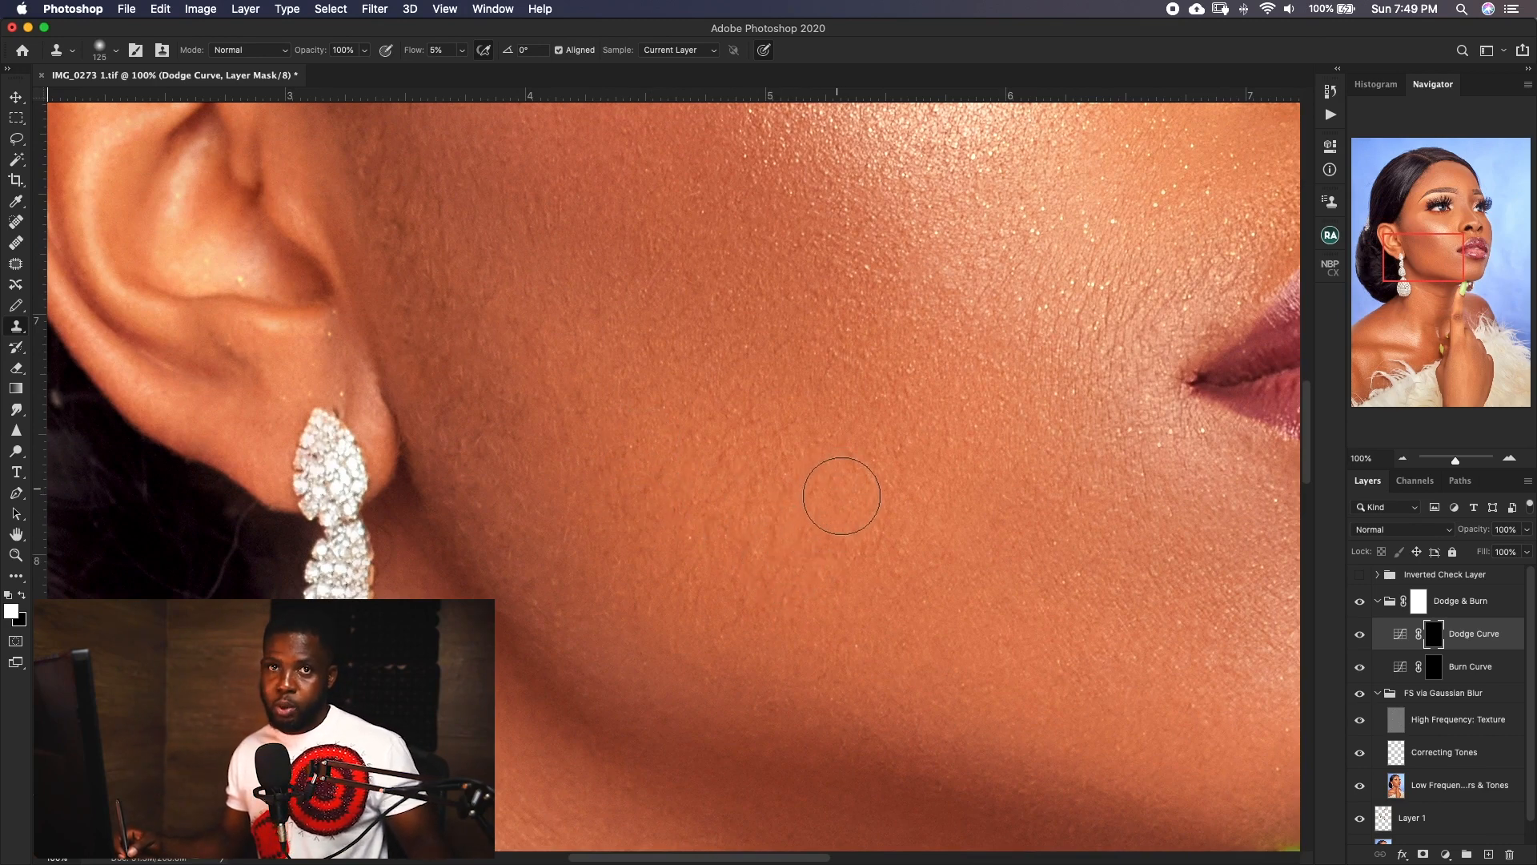
left_click_drag(898, 524, 923, 509)
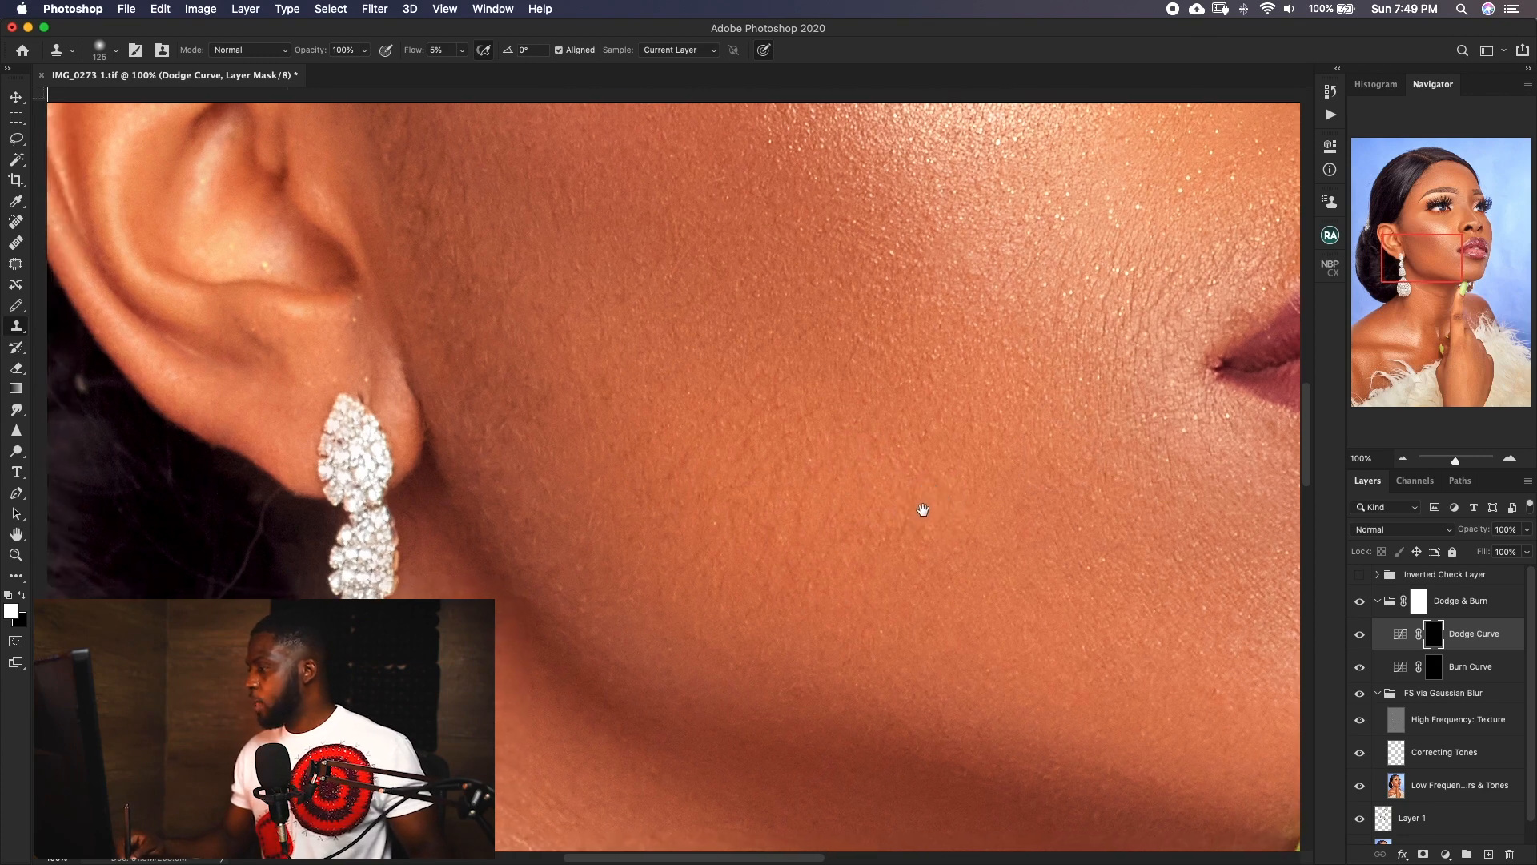
Paint white on the Dodge Curve mask over the dark spots of the cheek, using the Brush at 3% flow and size 15 to 20.
key("b")
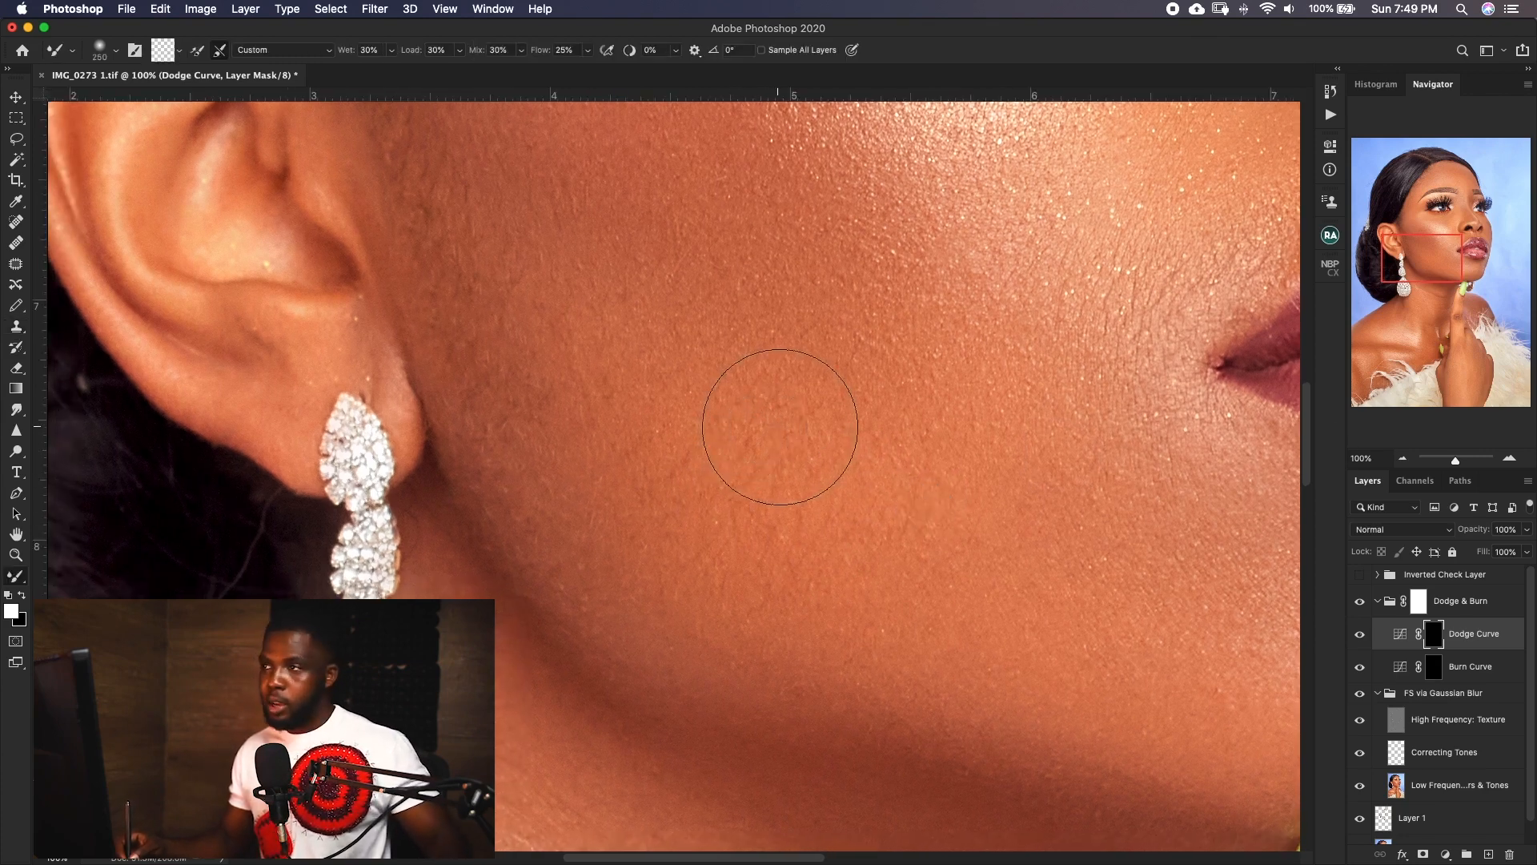
key("shift+b")
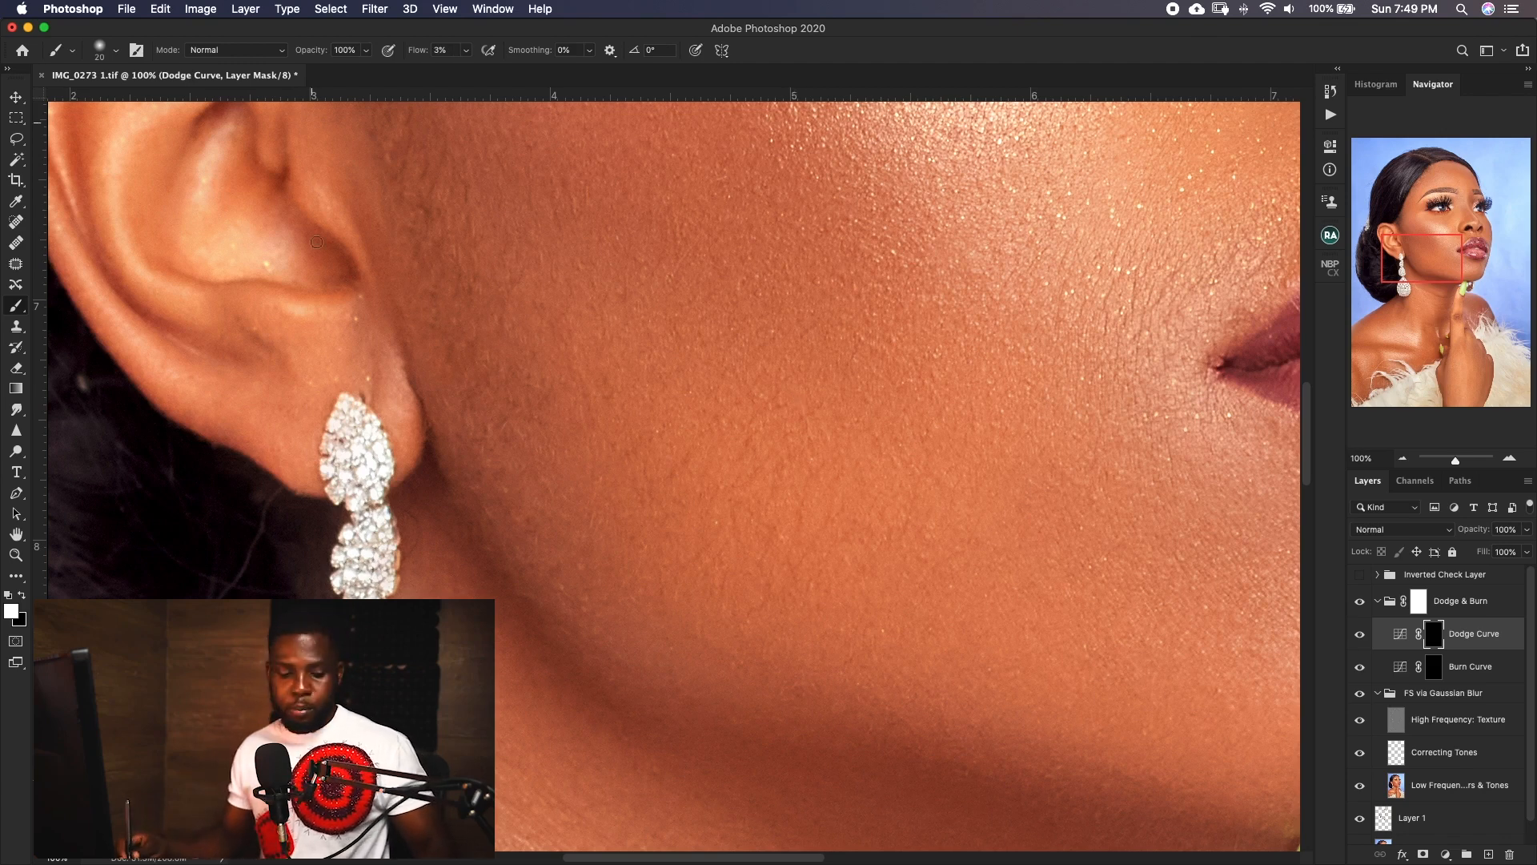
key("super+s")
left_click_drag(686, 508, 630, 511)
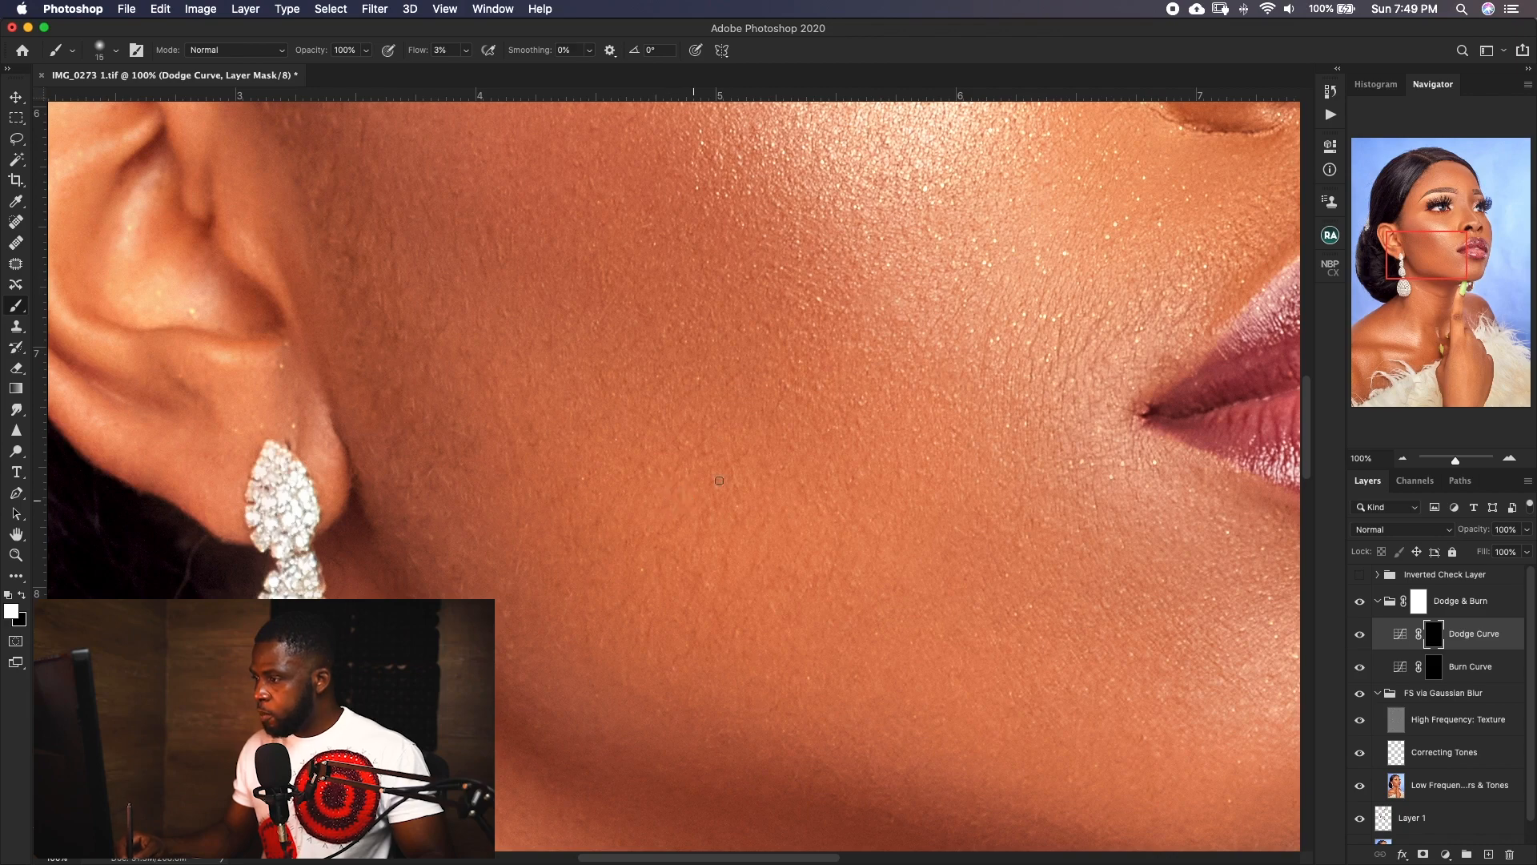
key("bracketright")
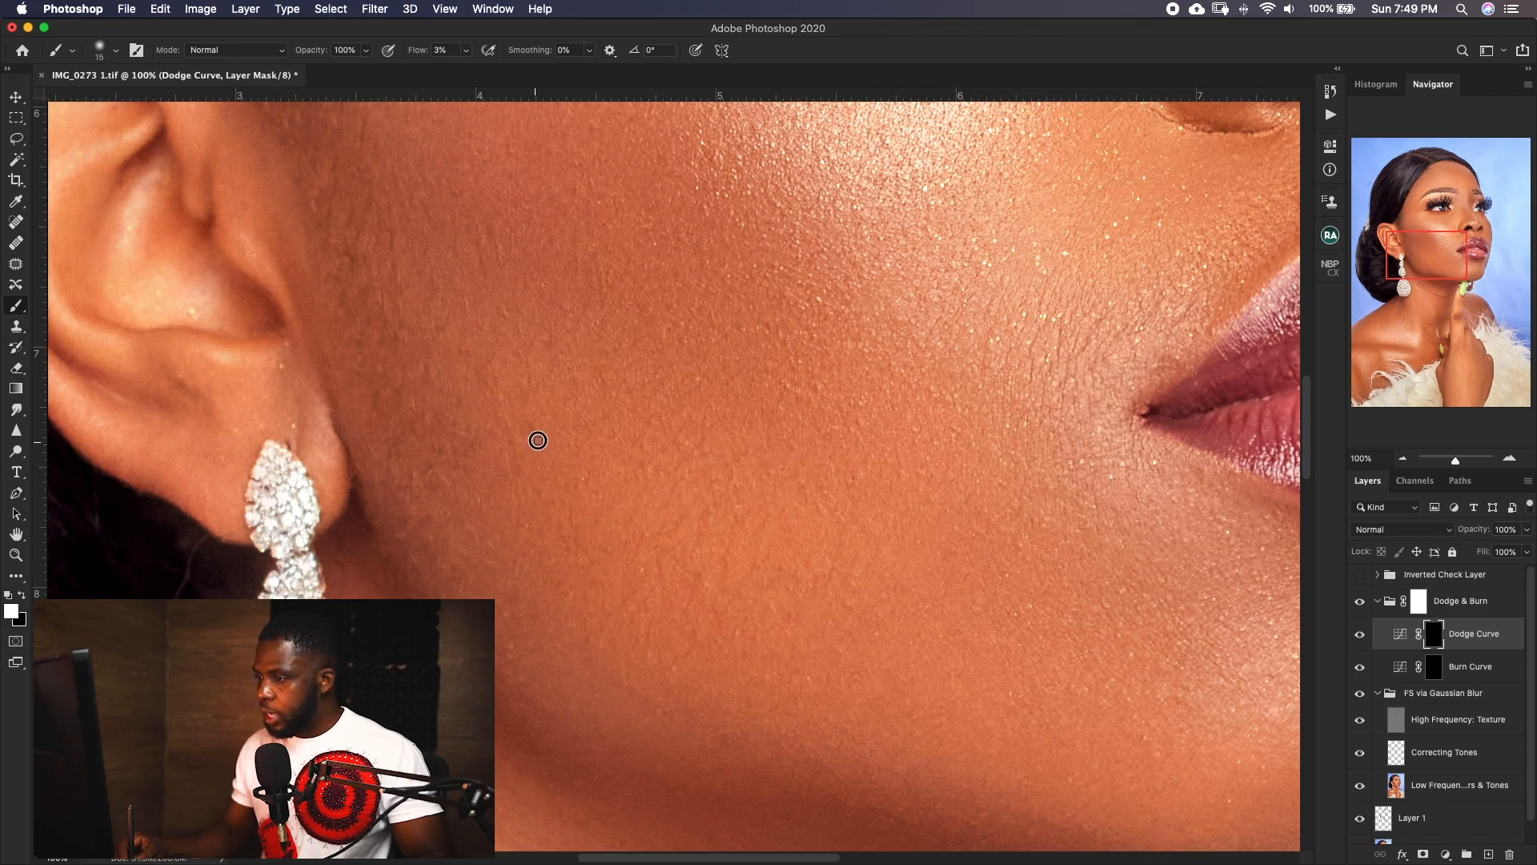
key("bracketright")
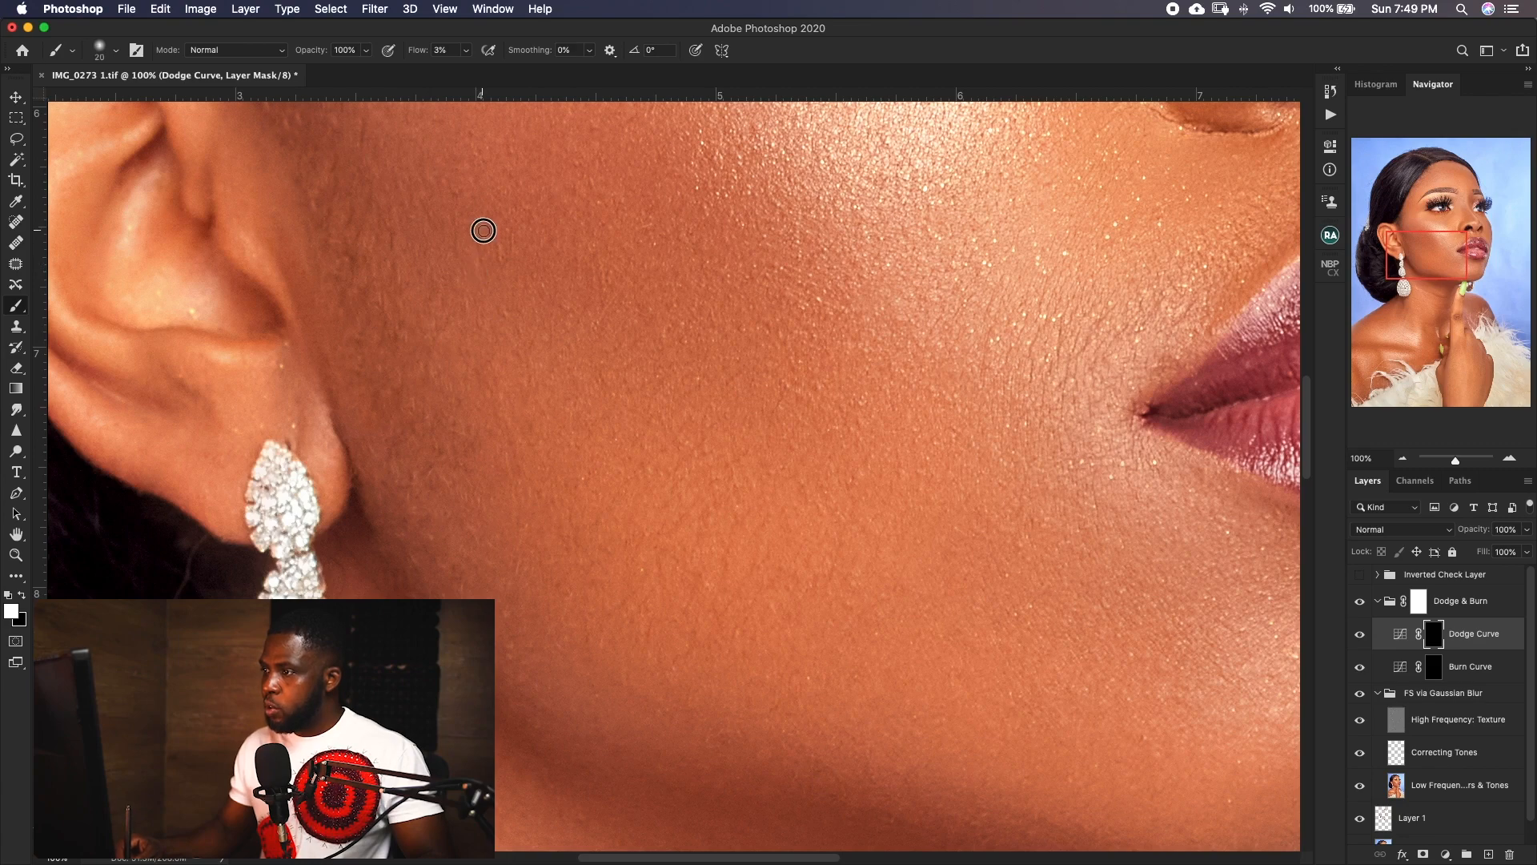
Dodge the small dark spots on the cheek beside the ear and earring with brush sizes 10 to 20.
scroll(484, 251, "up", 4)
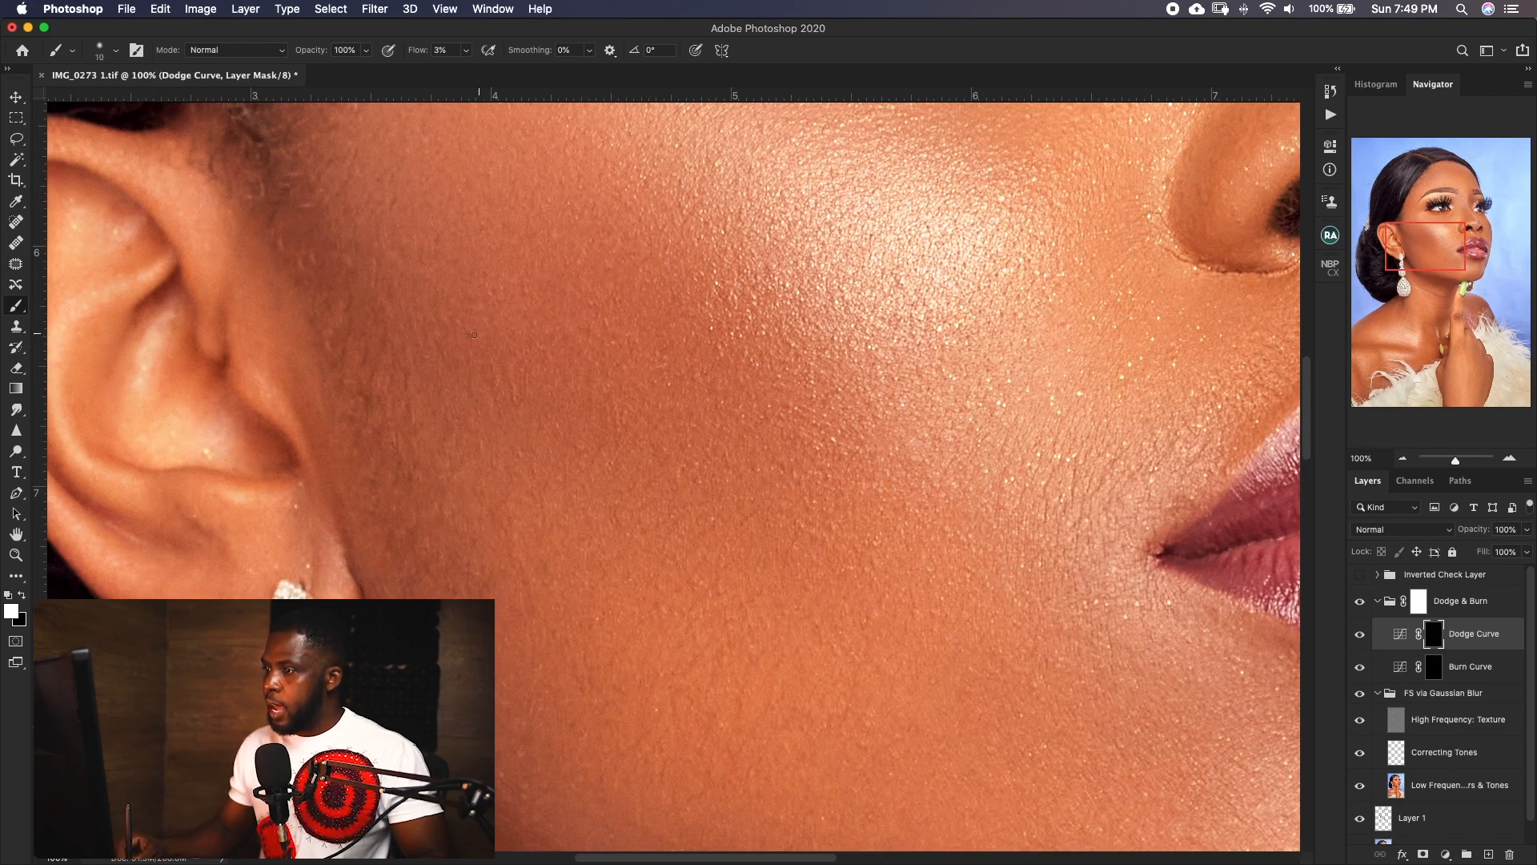
scroll(683, 446, "down", 5)
scroll(683, 445, "right", 2)
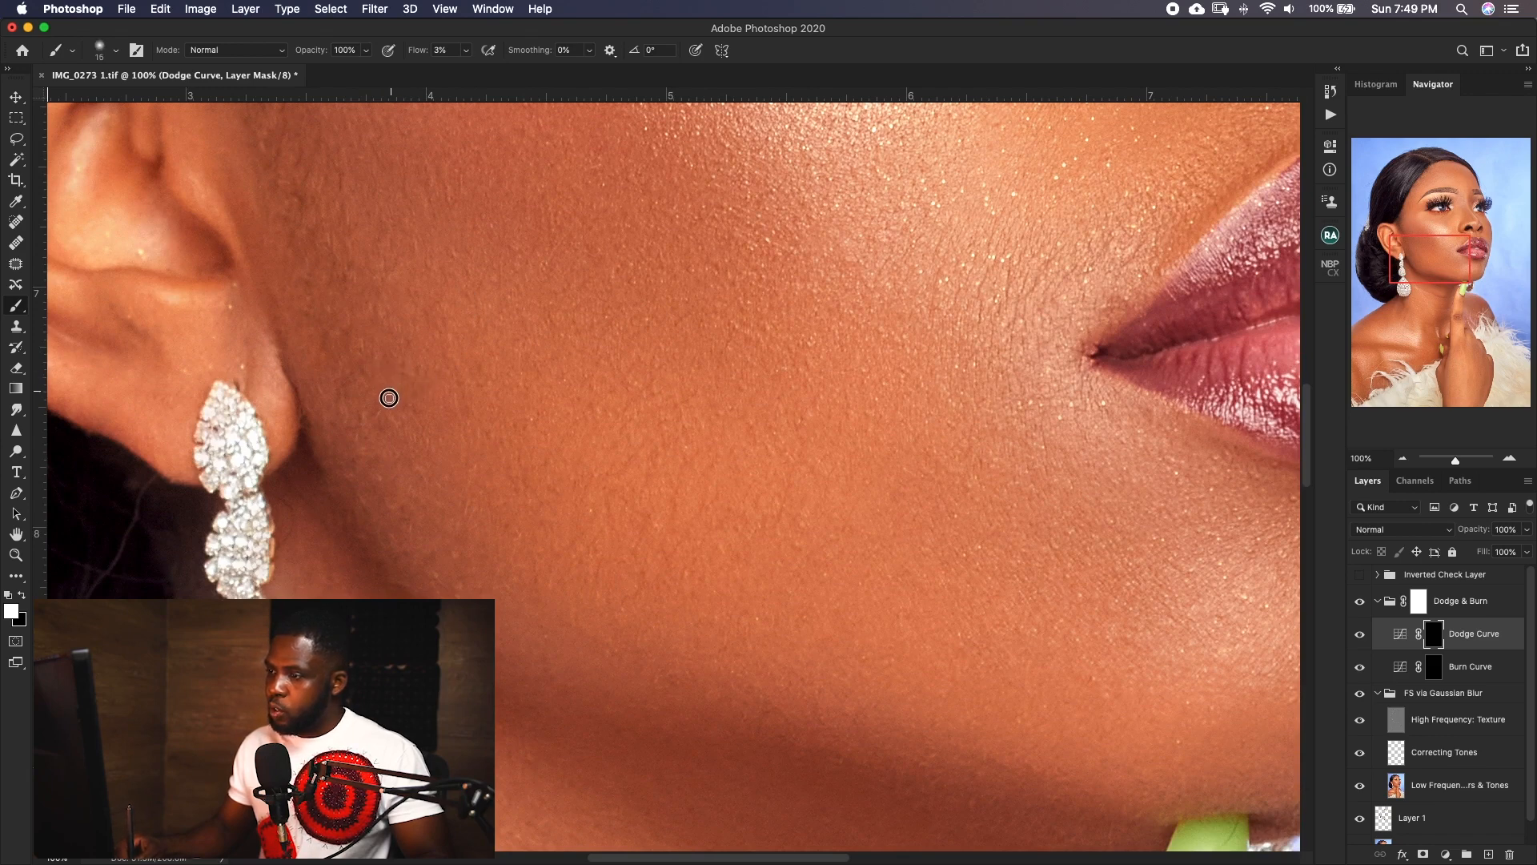
key("bracketleft")
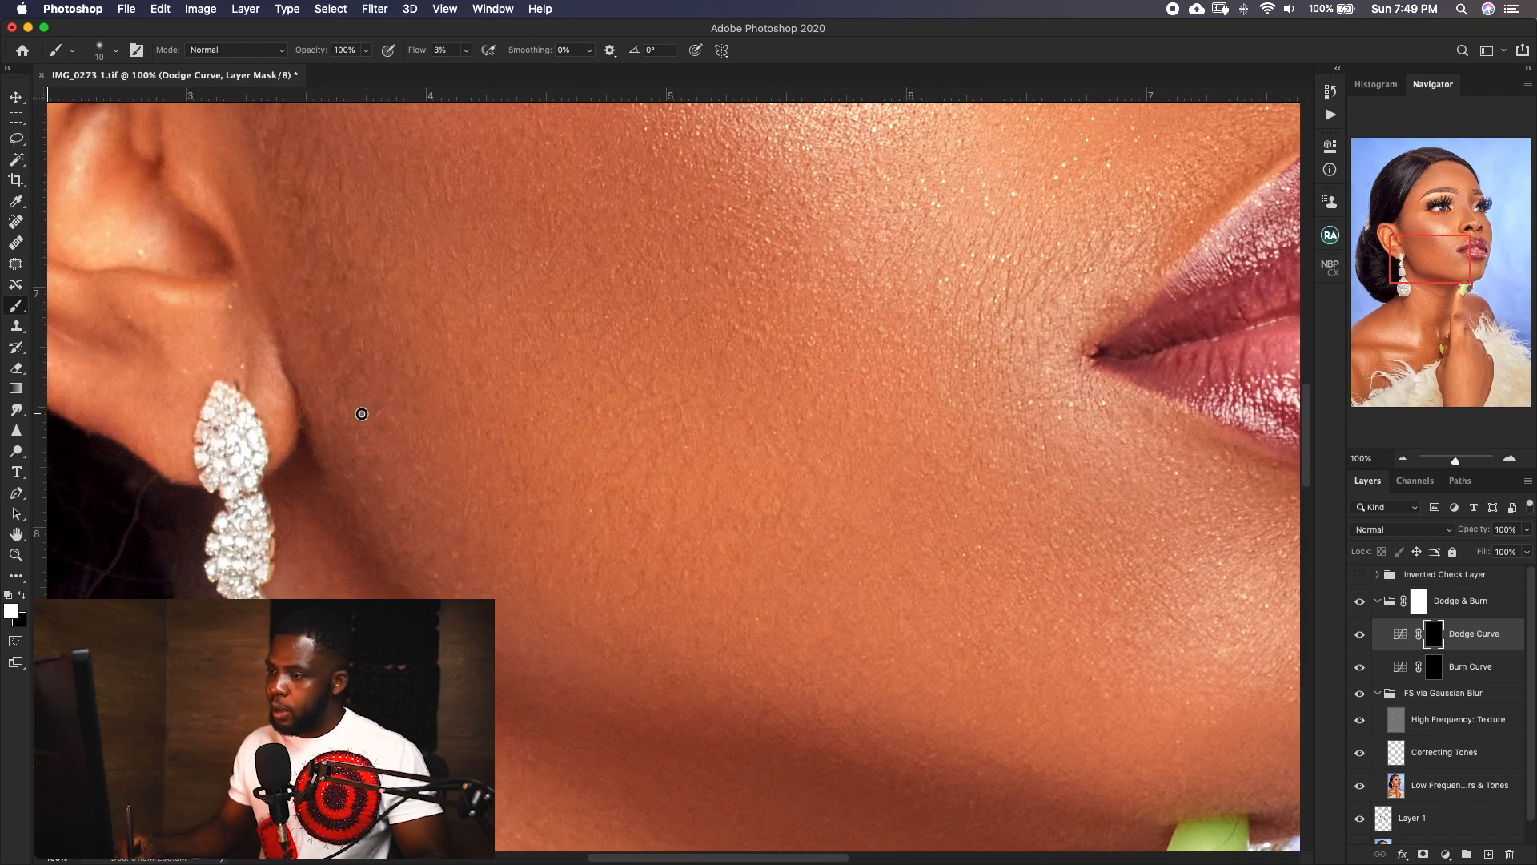
key("bracketright")
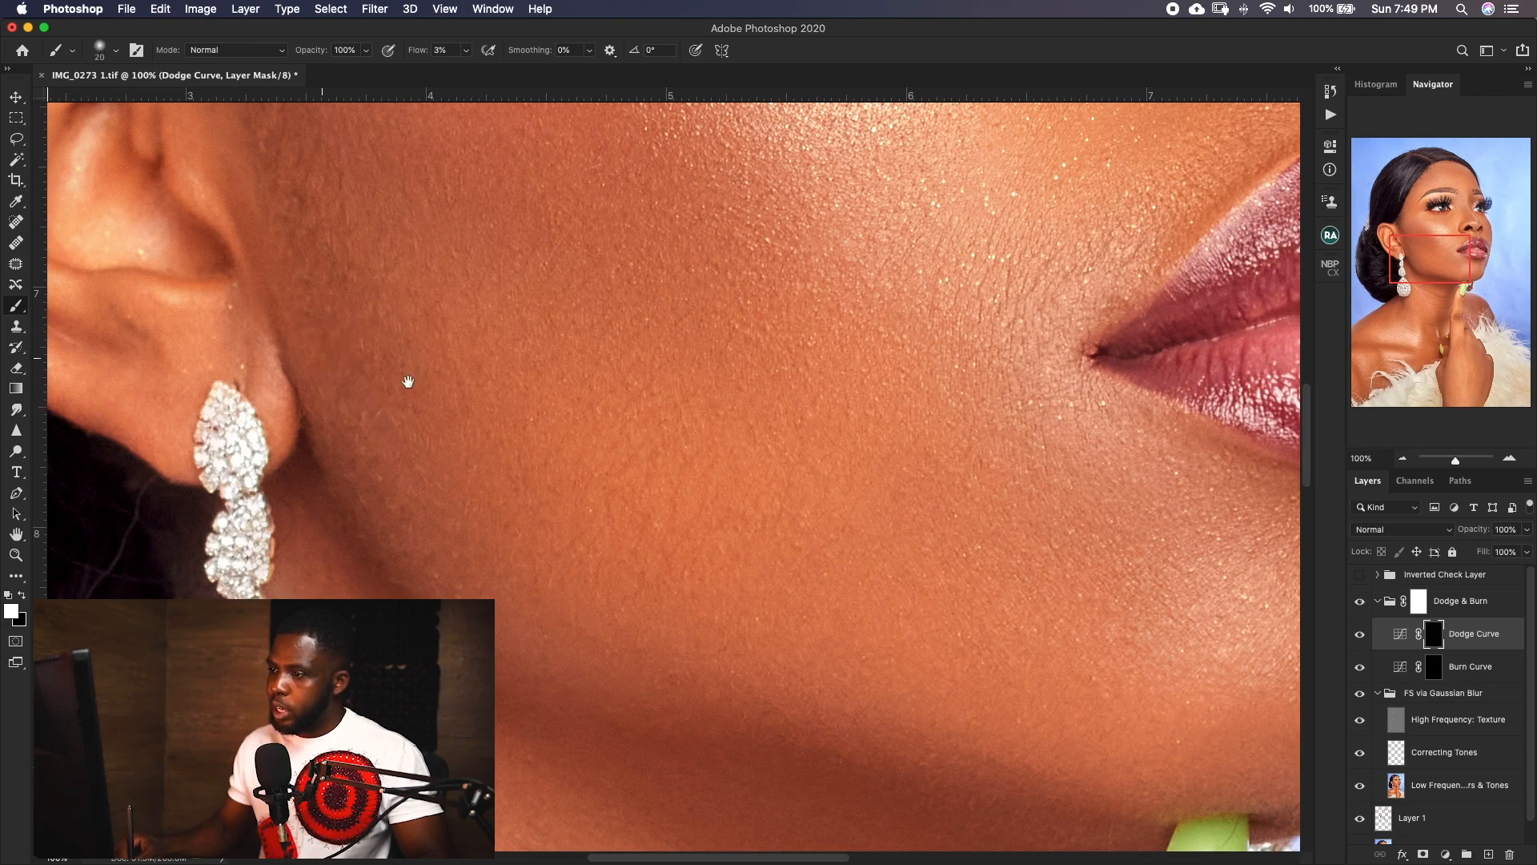
Dodge the dark spots in front of the ear and up toward the hairline with the brush at size 15.
left_click_drag(440, 387, 488, 550)
key("bracketleft")
key("bracketleft")
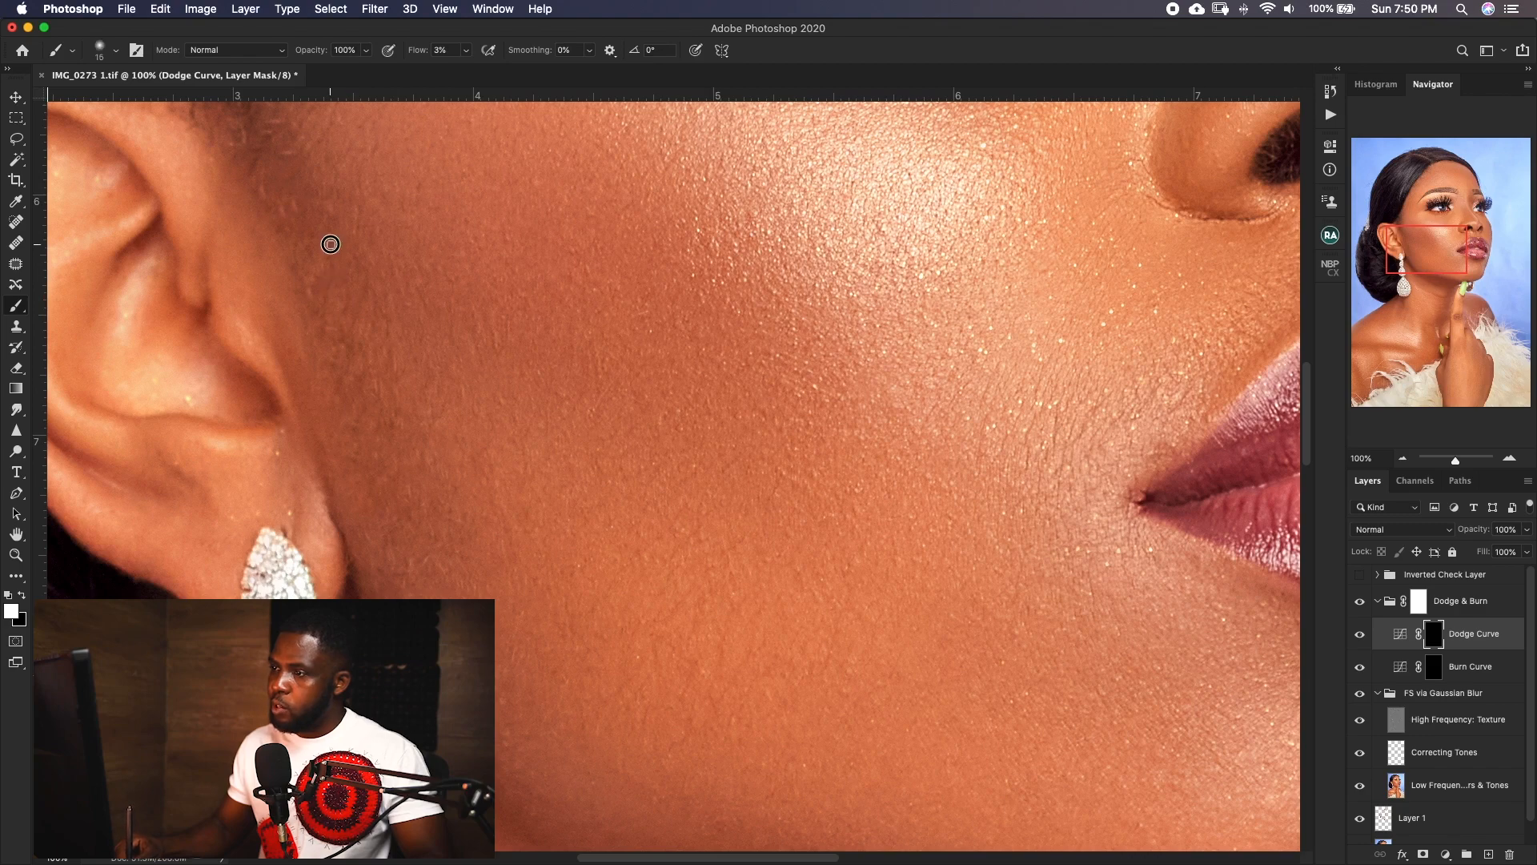
left_click_drag(357, 309, 435, 460)
key("bracketleft")
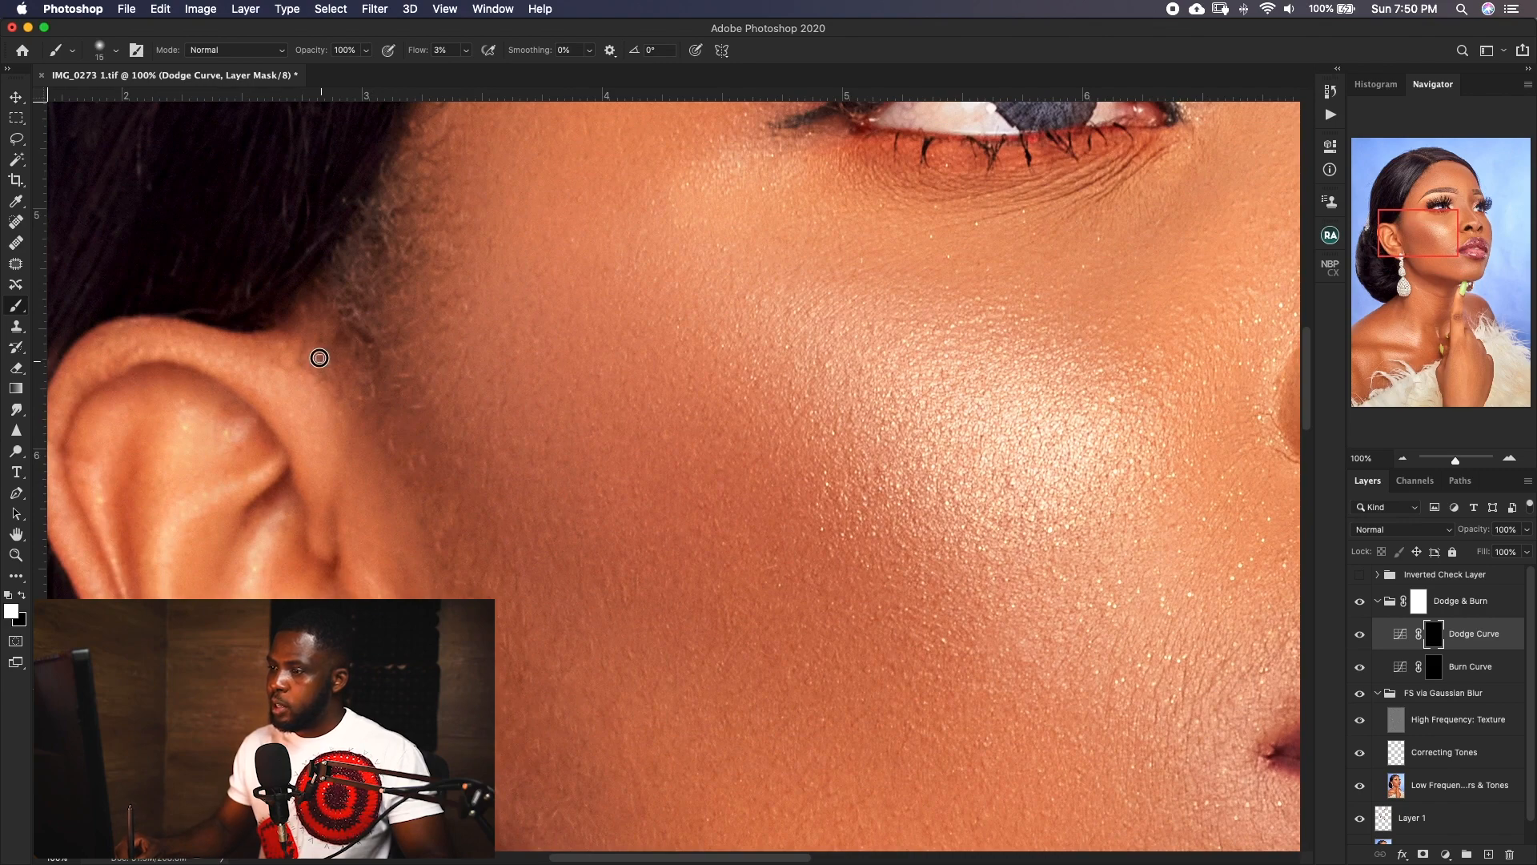
left_click_drag(542, 360, 487, 470)
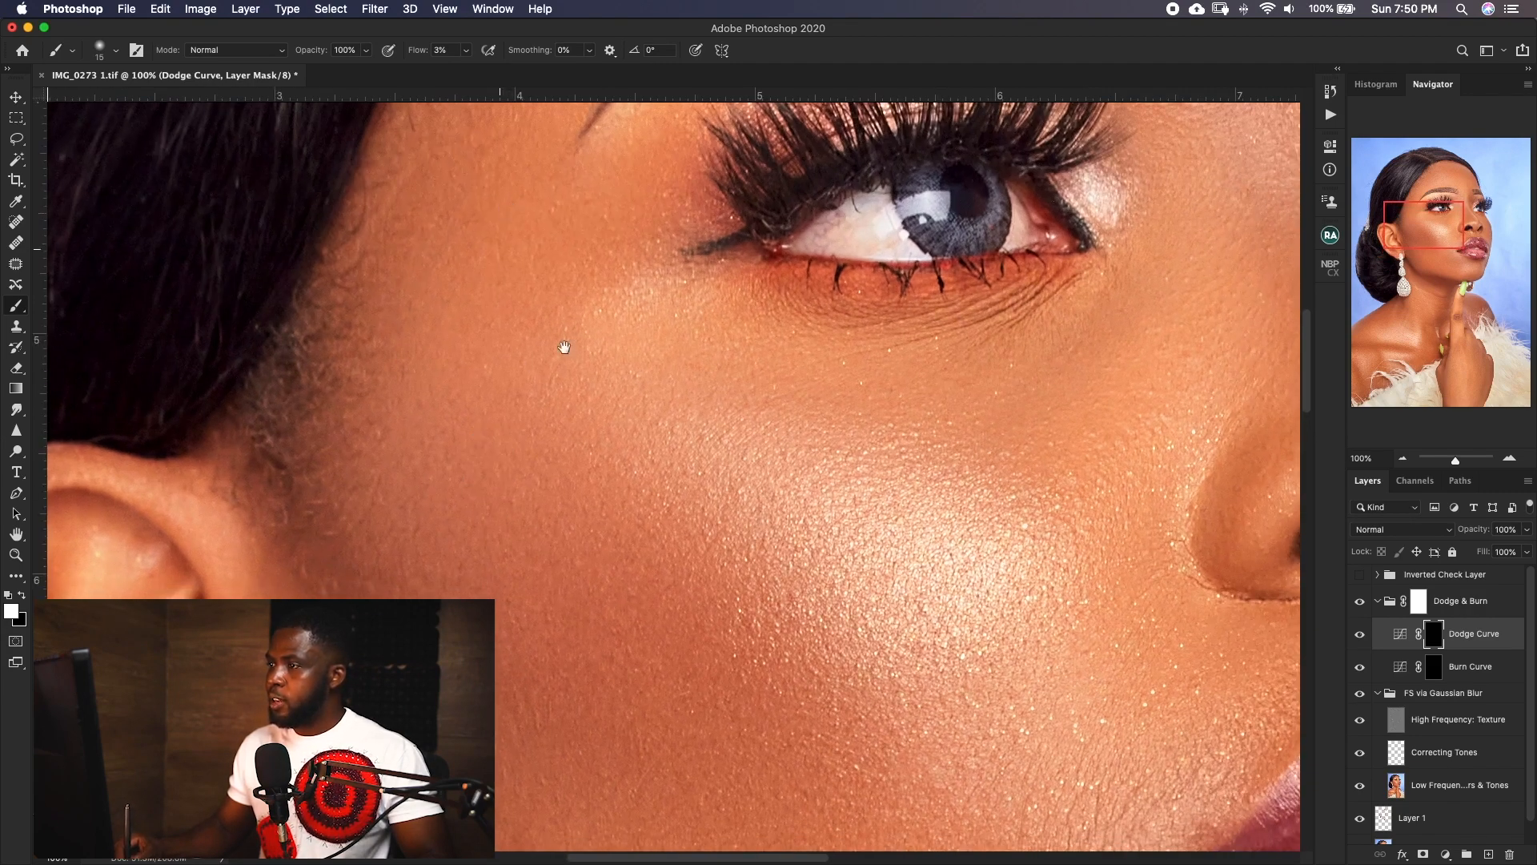
Lighten the remaining dark patches on the mid and lower cheek with the brush at sizes 20 and 15.
left_click_drag(678, 515, 596, 272)
key("]")
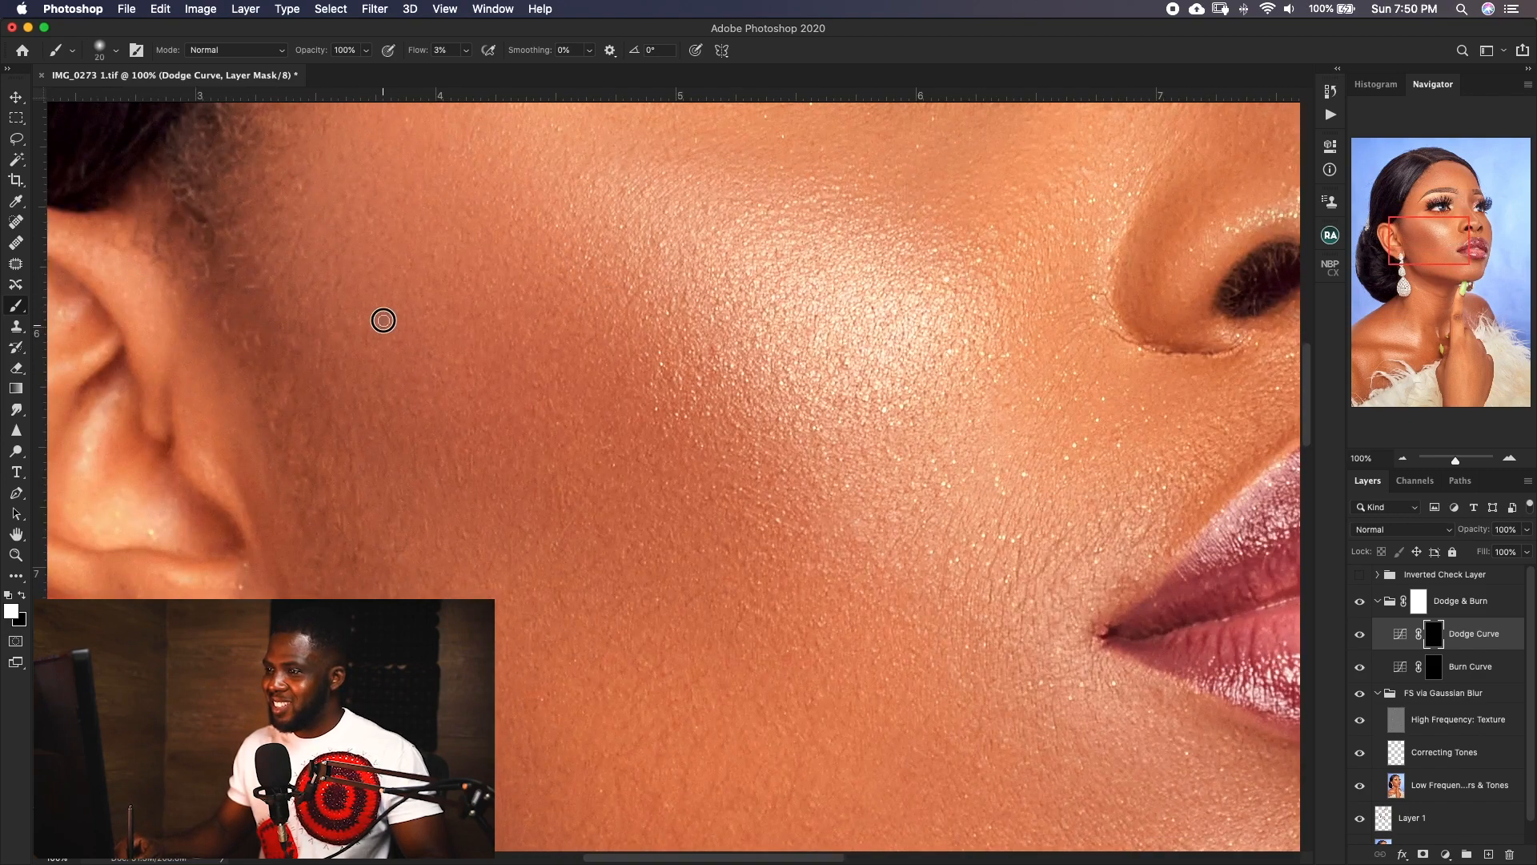
left_click_drag(707, 514, 685, 321)
key("[")
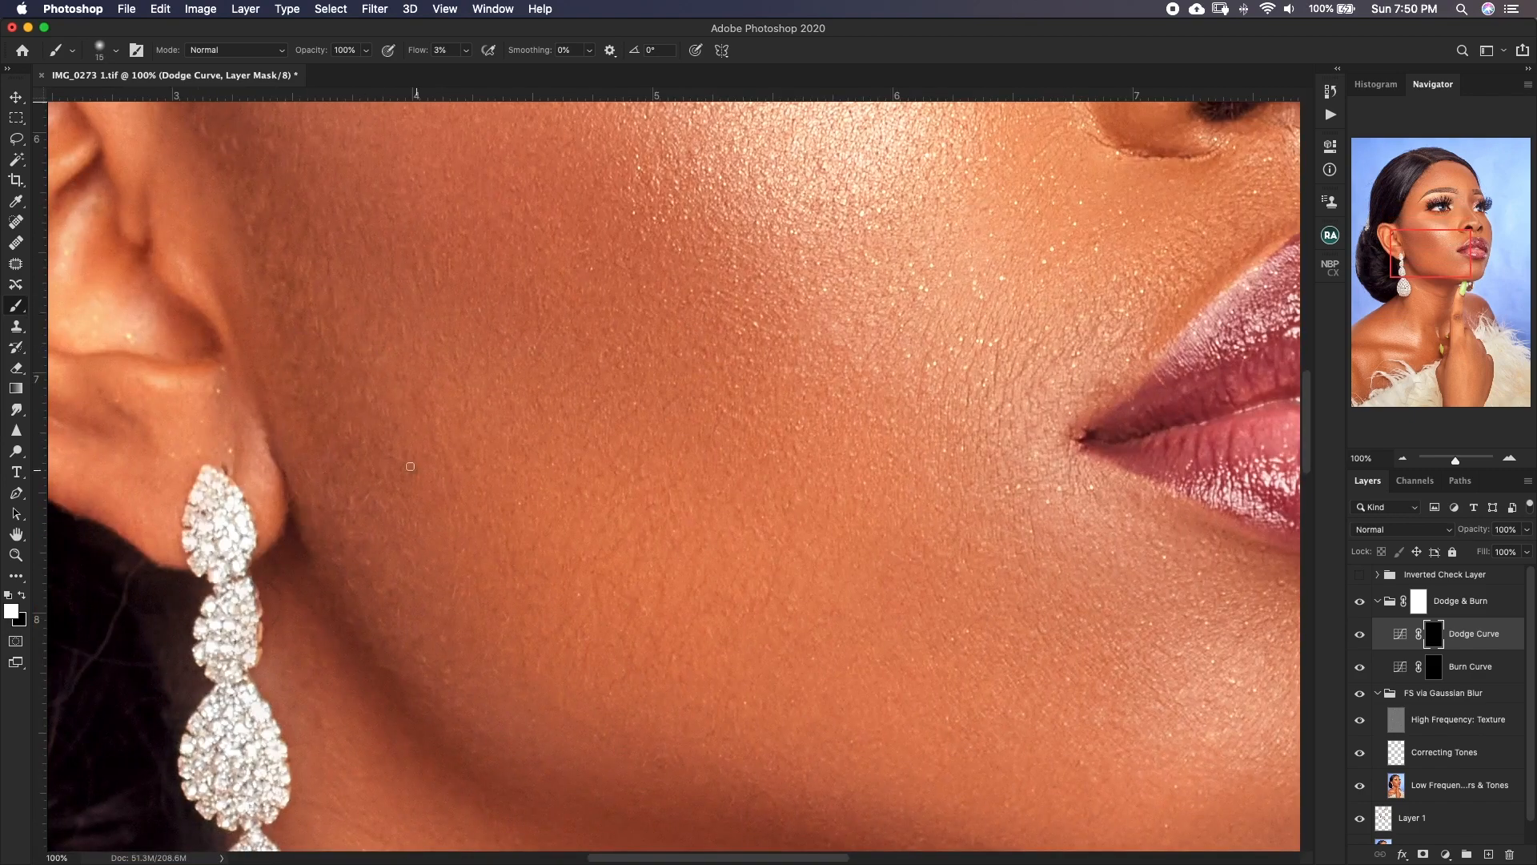
Dodge the dark patches on the lower cheek, jawline and neck with the brush at sizes 15 to 25.
scroll(467, 446, "down", 3)
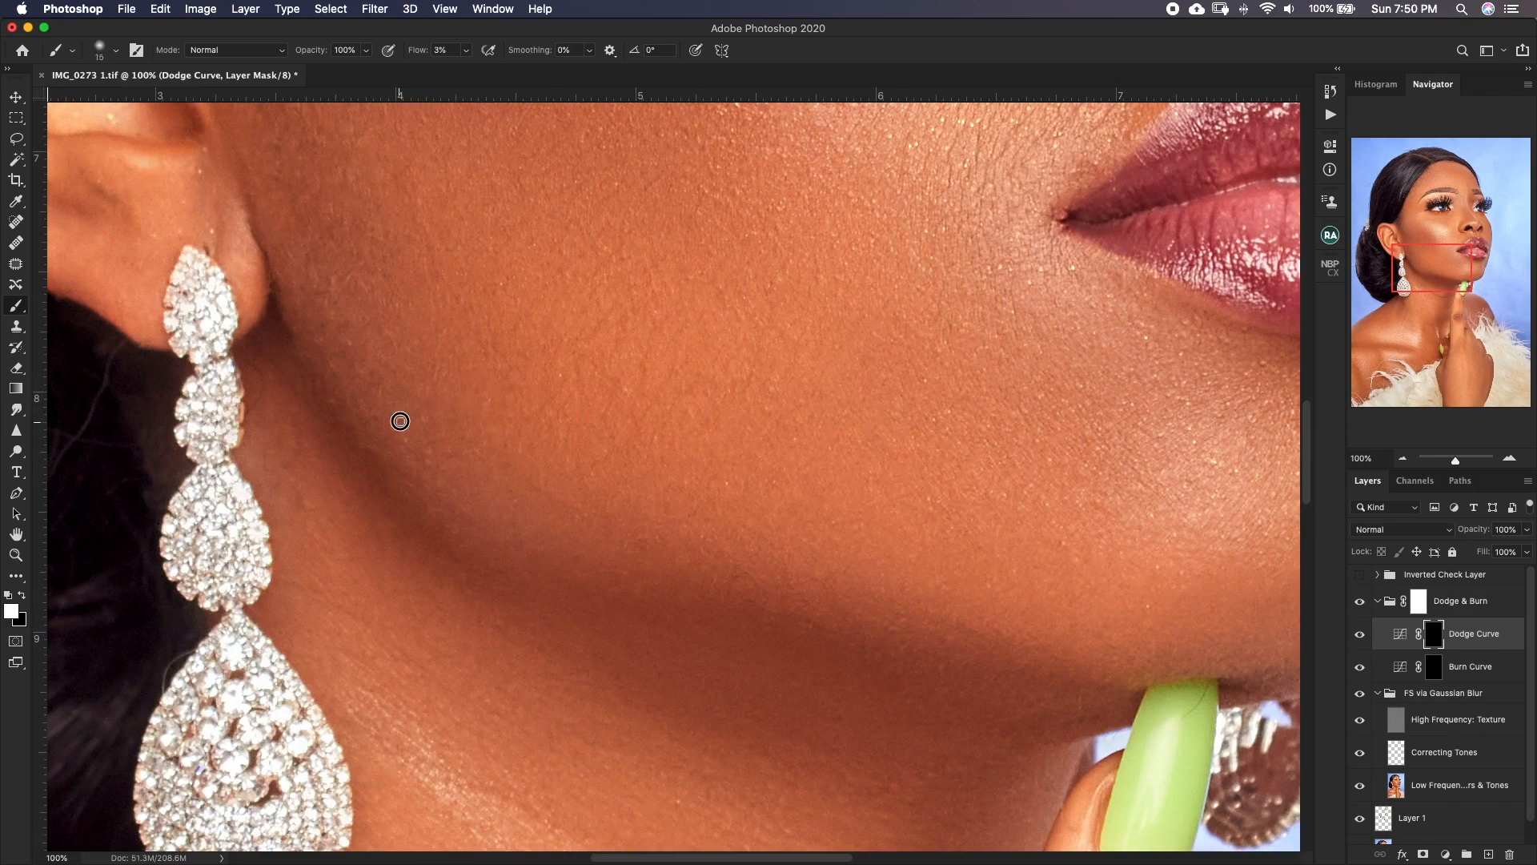
scroll(302, 439, "down", 3)
scroll(302, 440, "right", 2)
key("]")
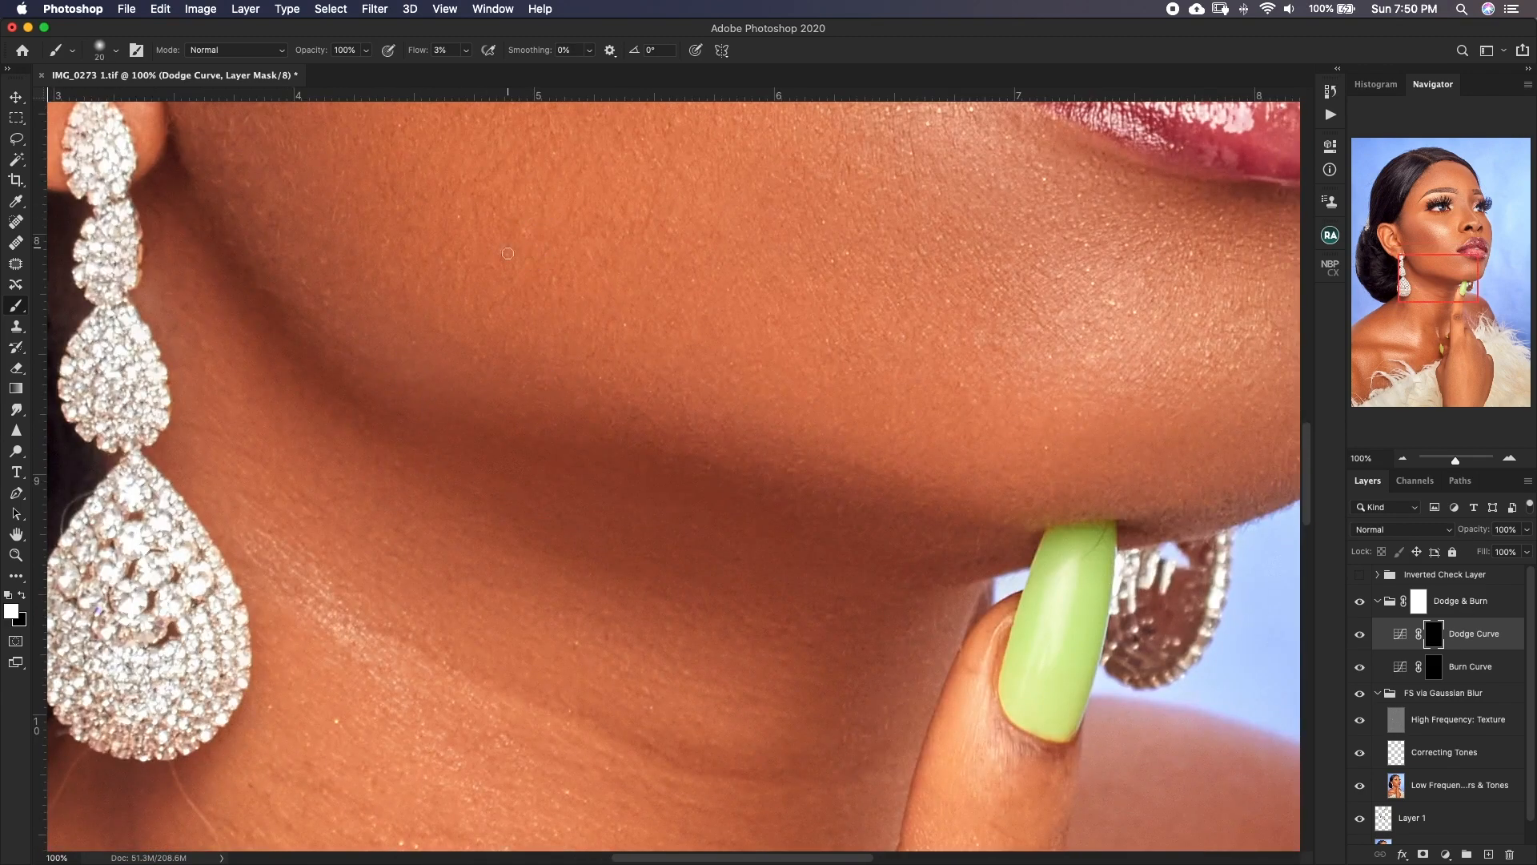
scroll(627, 418, "down", 3)
scroll(627, 418, "right", 1)
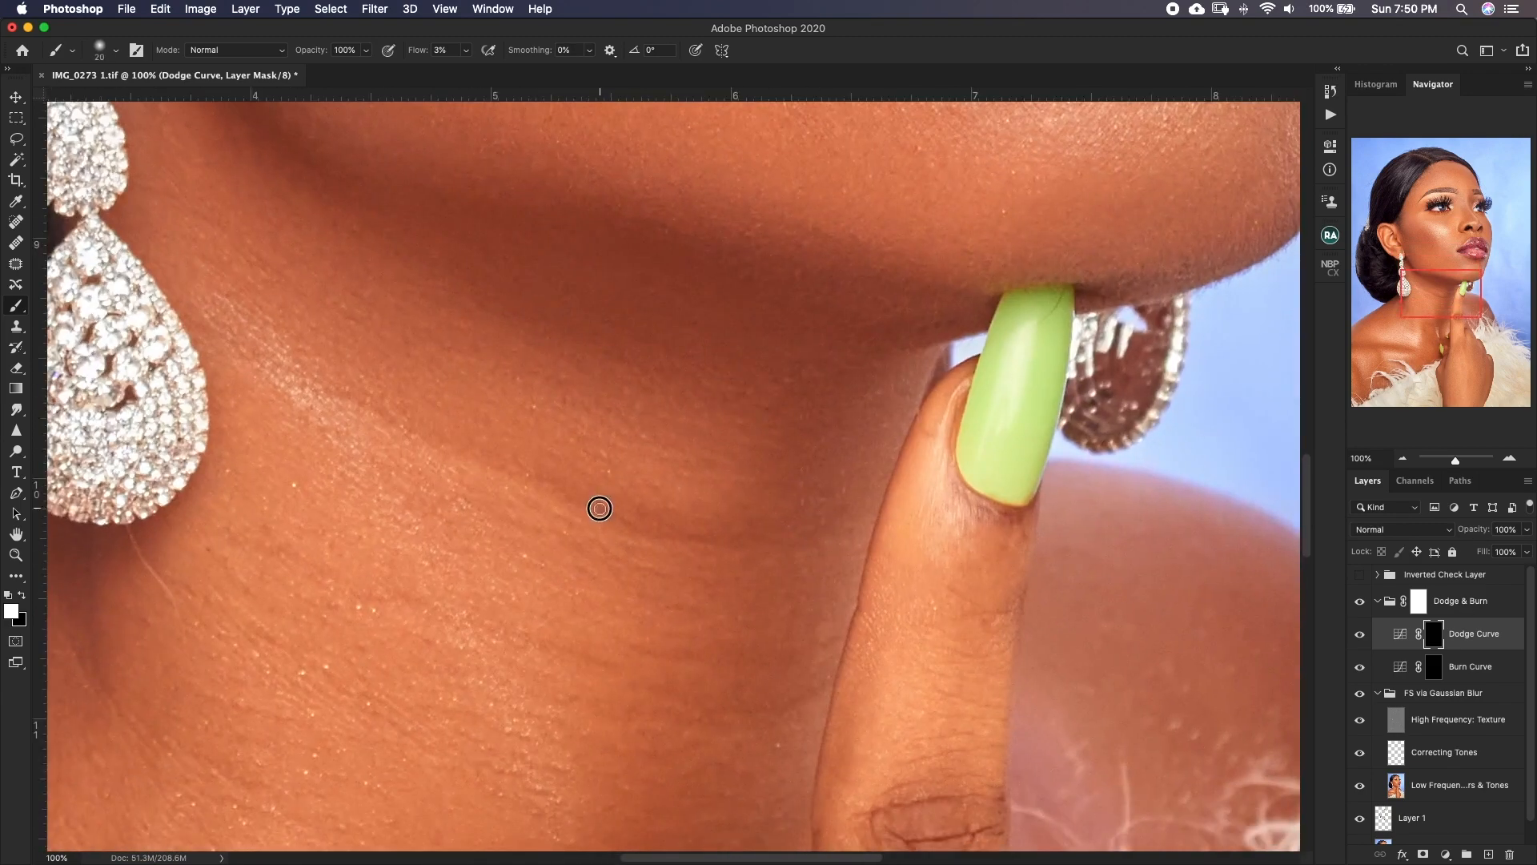
scroll(747, 480, "down", 3)
key("]")
scroll(803, 498, "up", 8)
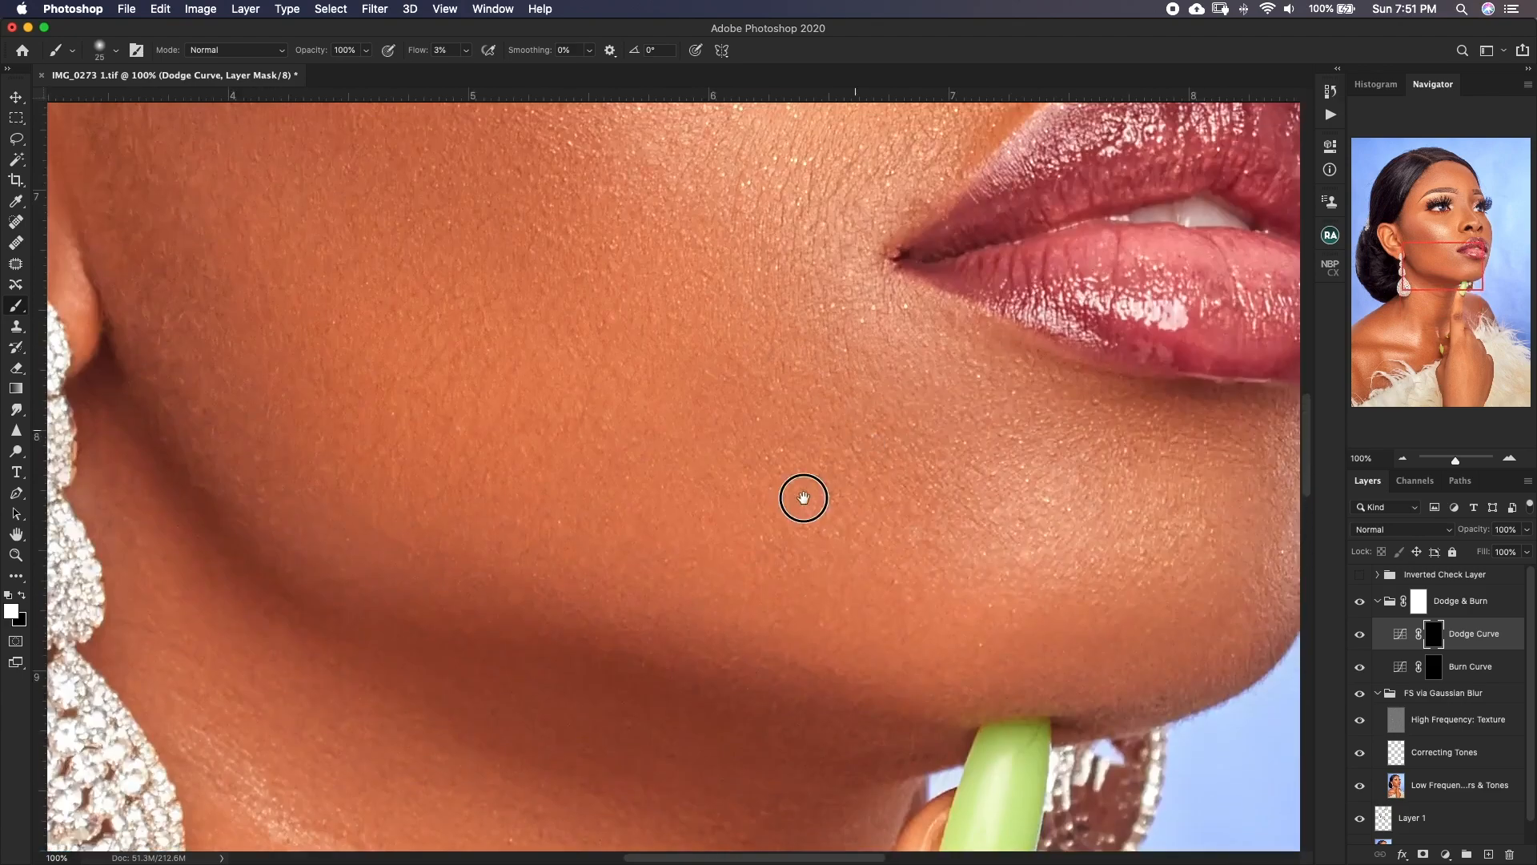
Compare the face with the Dodge & Burn group's visibility toggled, and save the document.
key("super+minus")
key("super+minus")
left_click(1359, 602)
left_click_drag(521, 529, 631, 618)
mouse_move(495, 386)
left_mouse_down()
mouse_move(487, 573)
mouse_move(452, 725)
left_mouse_up()
key("super+plus")
key("super+plus")
left_click_drag(579, 253, 670, 430)
key("super+s")
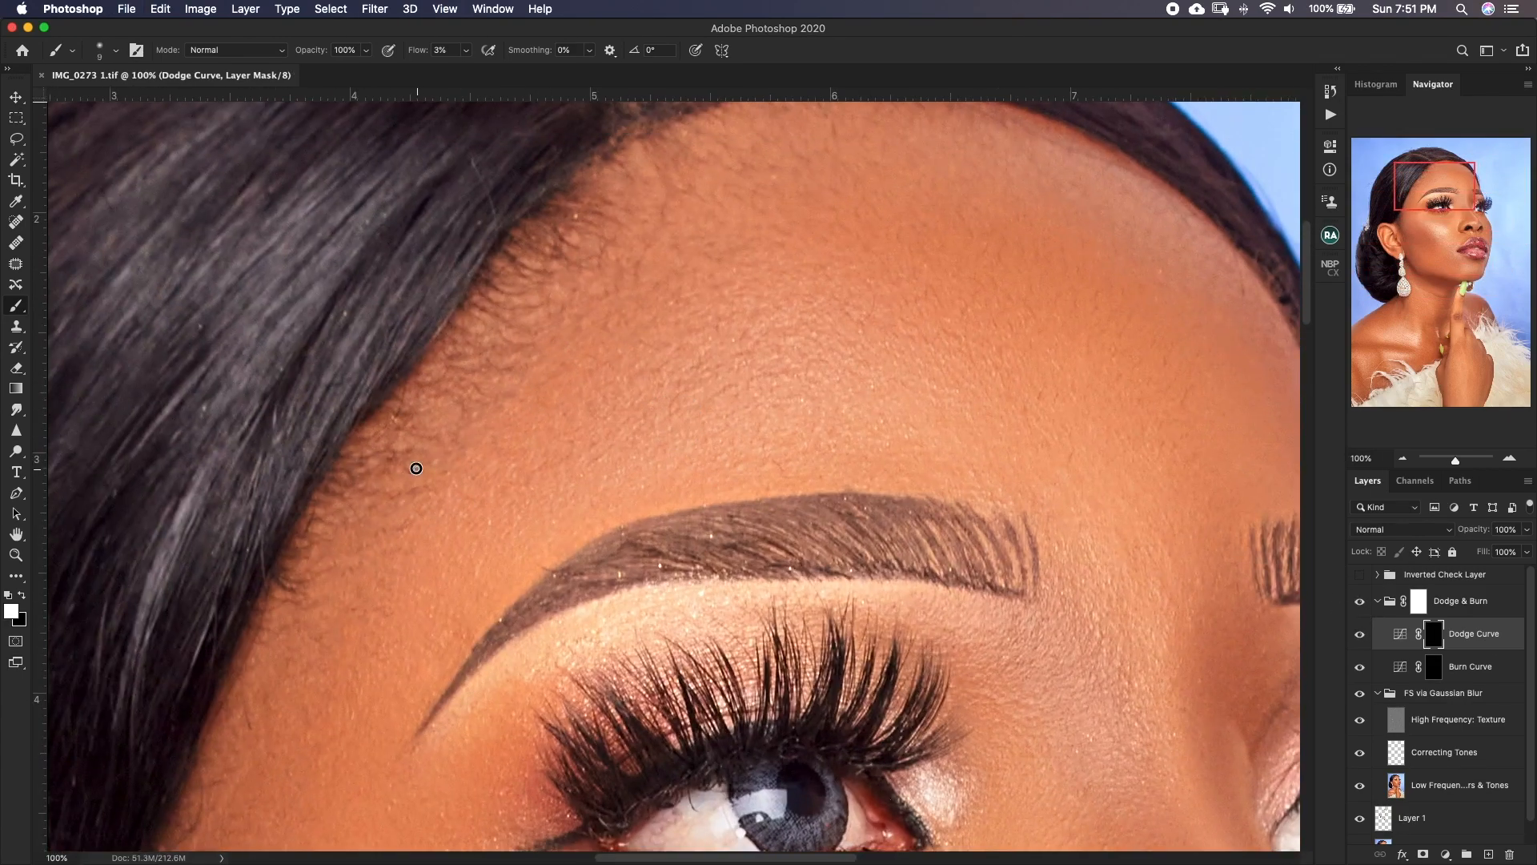
Enlarge the brush for the forehead and show the Inverted Check Layer group to reveal uneven tones.
key("bracketright")
key("bracketright")
key("bracketright")
mouse_move(414, 449)
left_mouse_down()
mouse_move(392, 505)
mouse_move(397, 547)
mouse_move(351, 572)
mouse_move(375, 581)
mouse_move(338, 636)
left_mouse_up()
left_click_drag(730, 387, 588, 473)
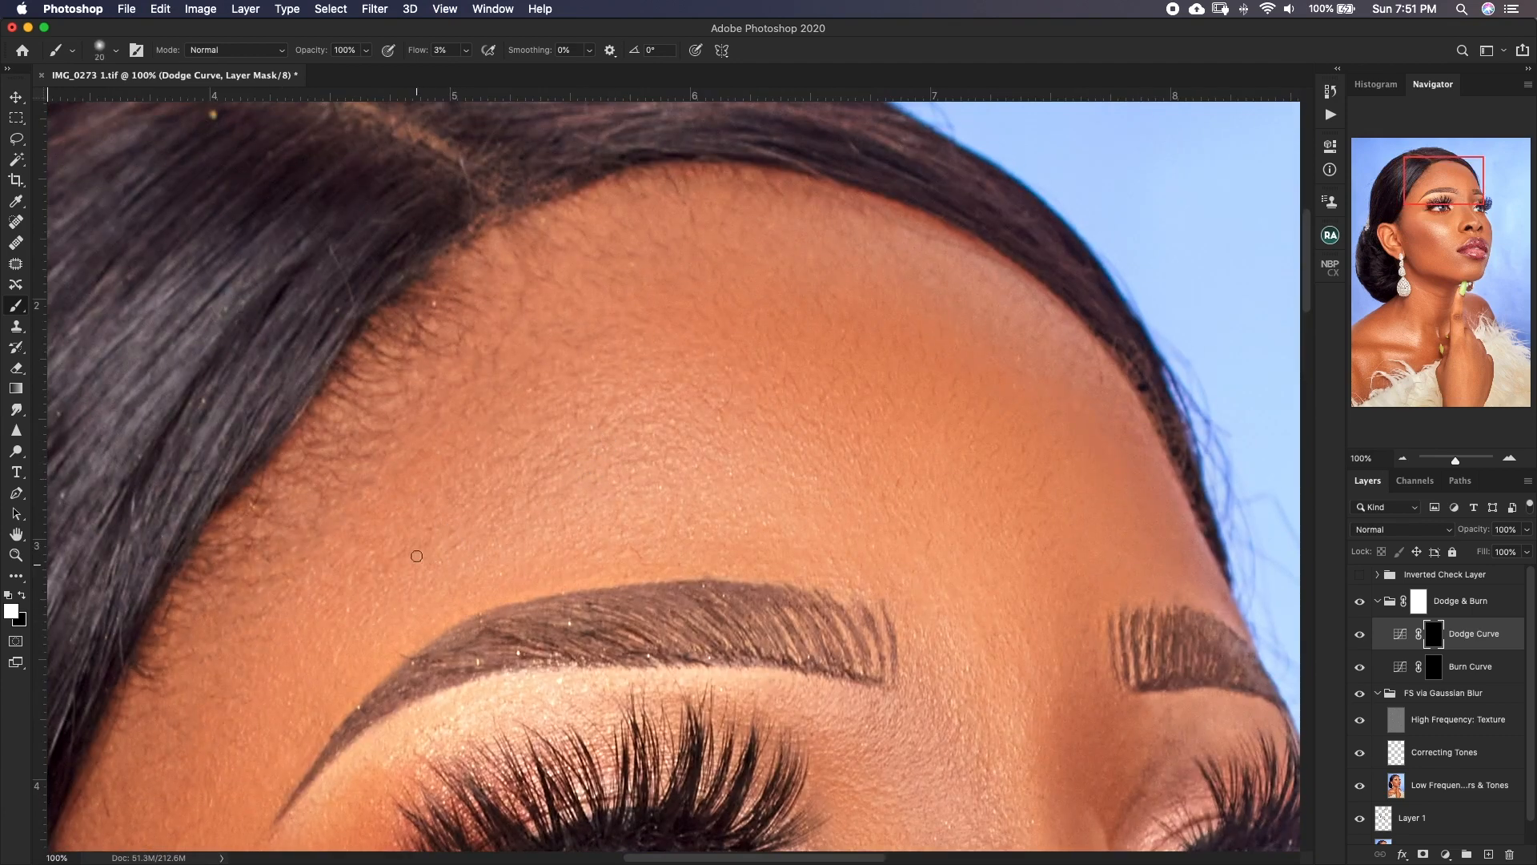
key("bracketright")
left_click(1360, 574)
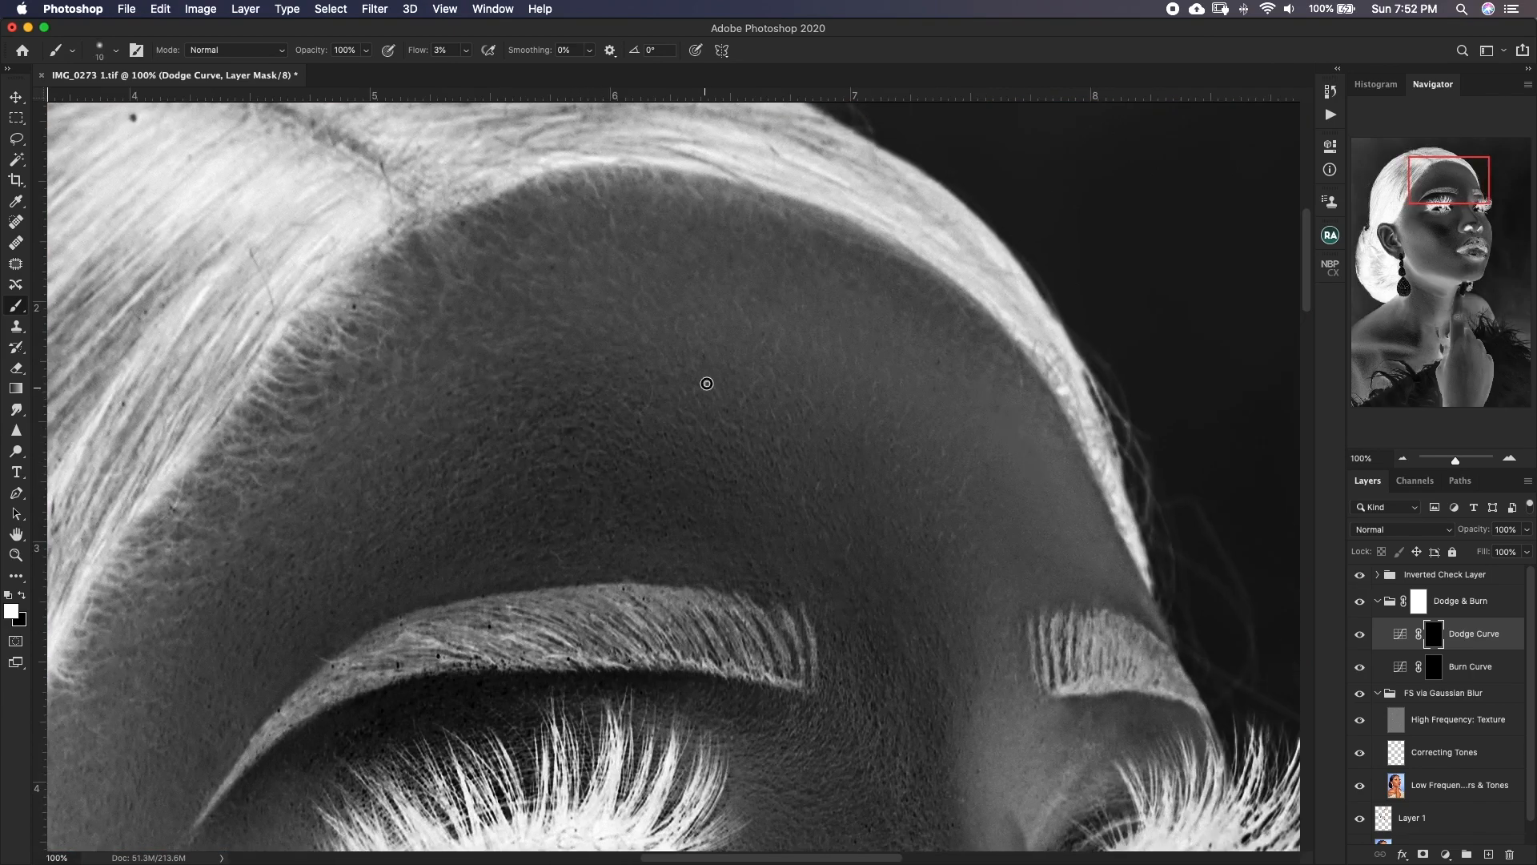
Dodge the dark patches across the forehead and near the hairline with the brush at sizes 10 to 25.
key("bracketright")
key("bracketright")
key("bracketright")
key("bracketright")
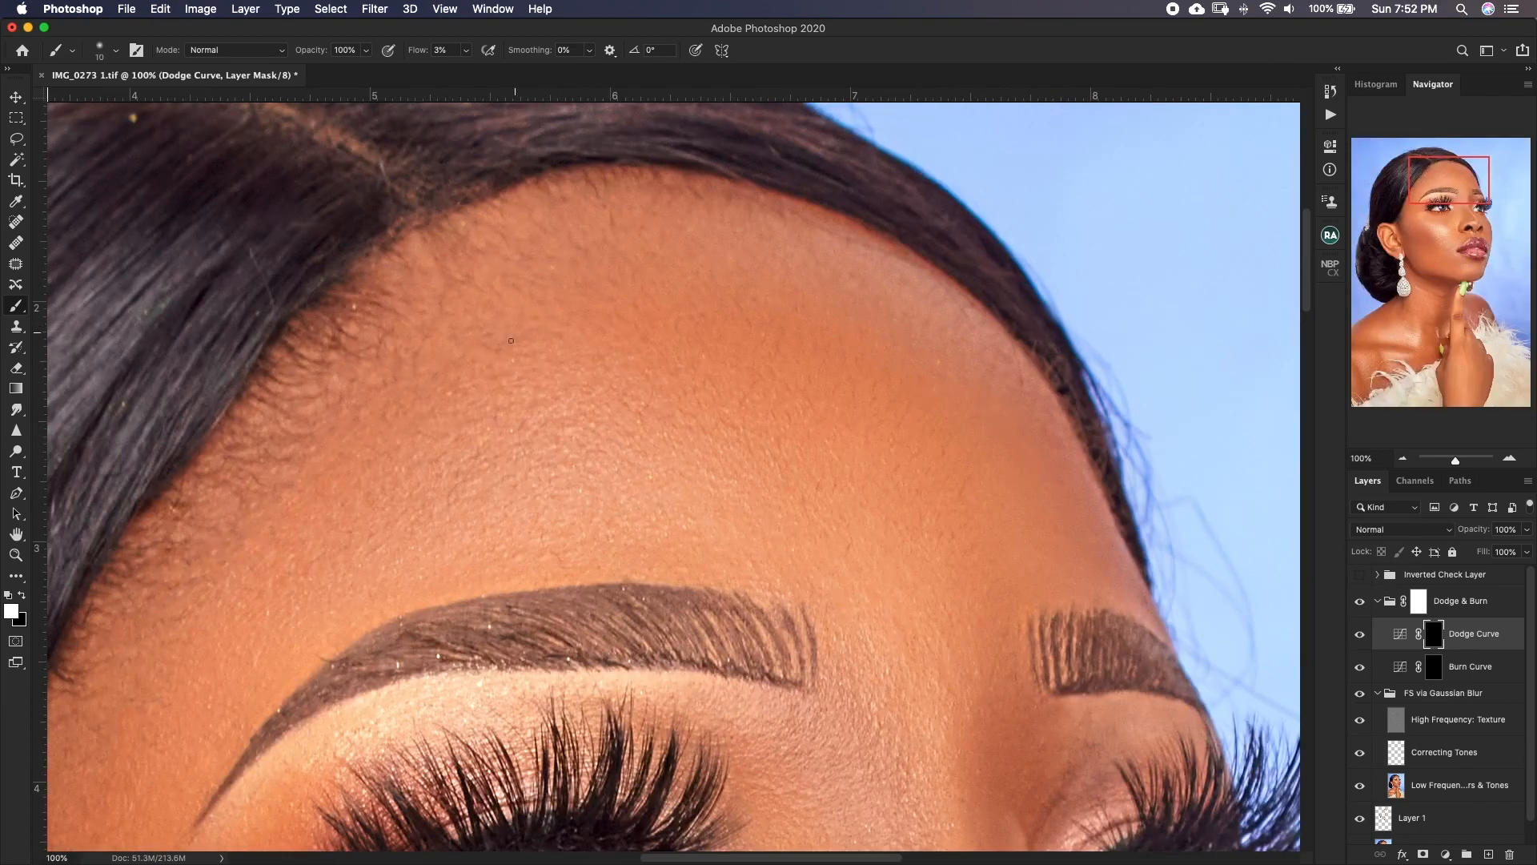
left_click_drag(808, 433, 722, 369)
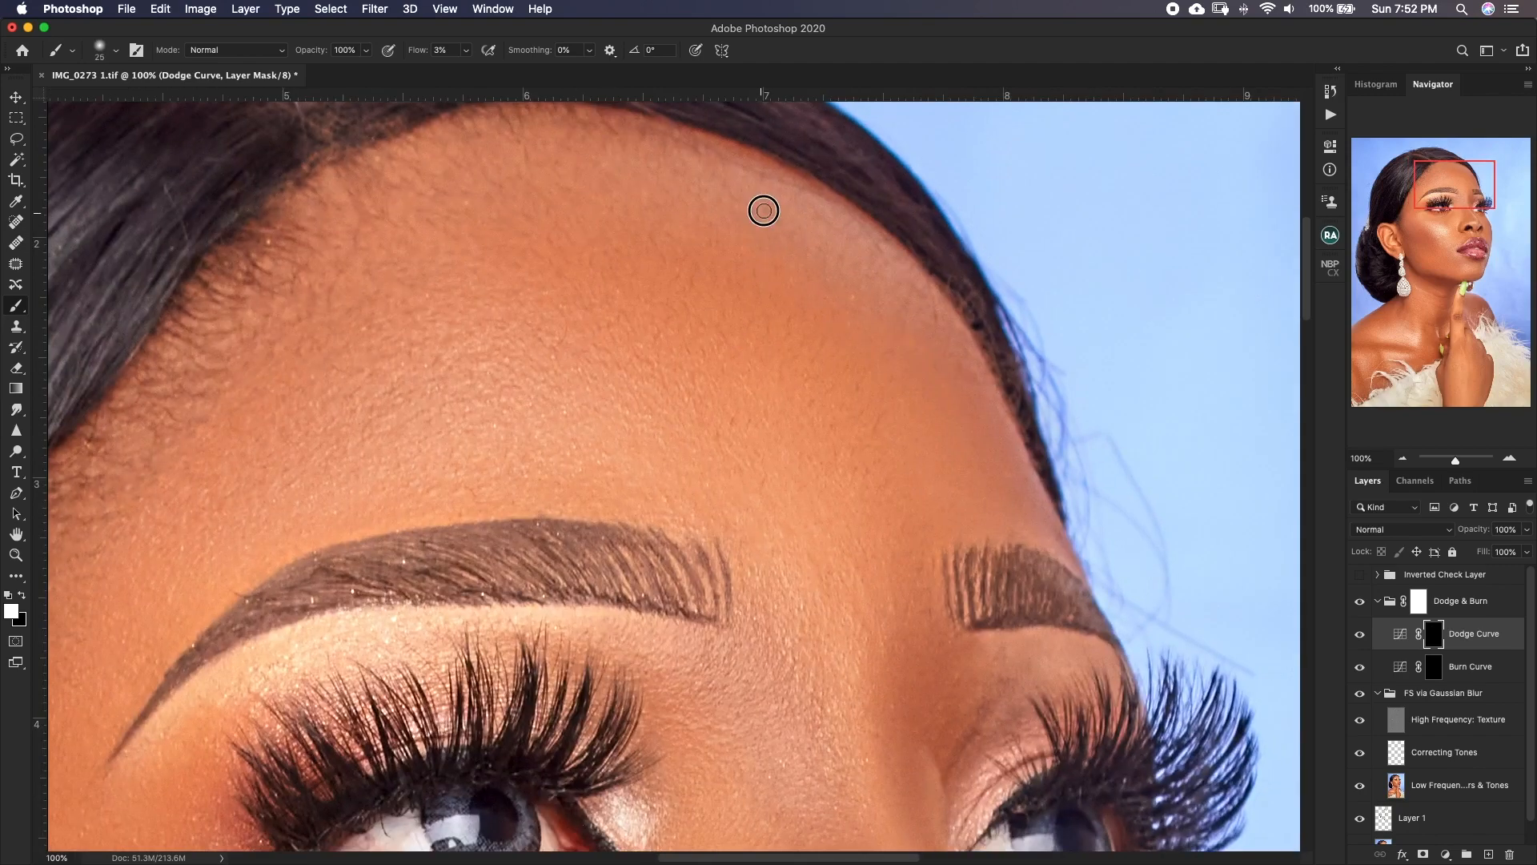
Burn the bright spots on the forehead on the Burn Curve mask at brush size 15, and compare using the Dodge & Burn group's visibility.
left_click(1472, 666)
left_click_drag(330, 191, 423, 221)
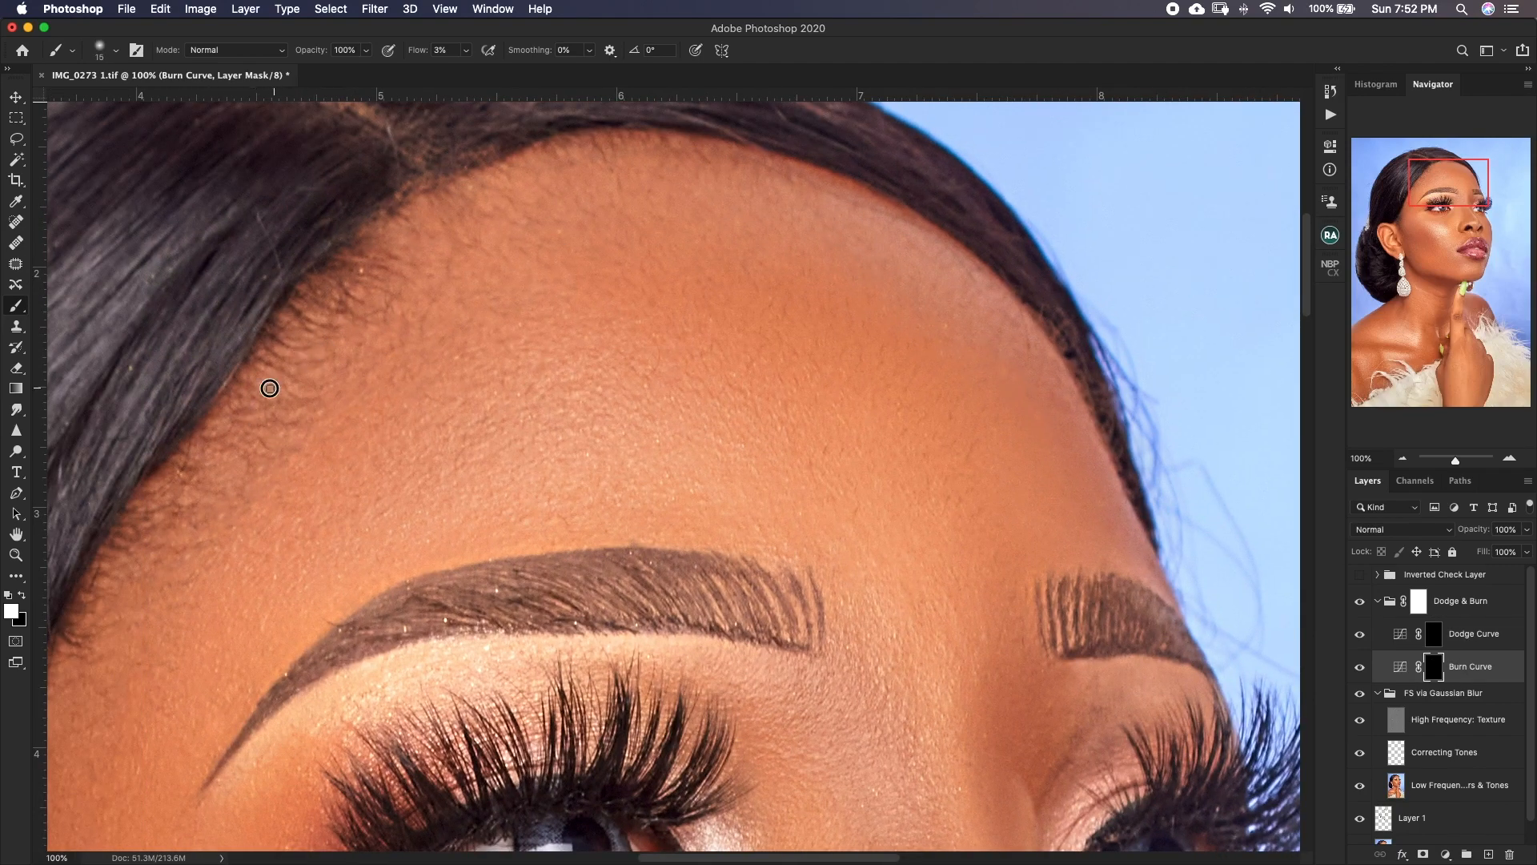
key("super+minus")
key("super+minus")
key("super+minus")
key("super+minus")
mouse_move(833, 485)
left_mouse_down()
mouse_move(810, 453)
mouse_move(750, 499)
mouse_move(770, 415)
left_mouse_up()
left_click(1360, 600)
Save the document before working on the neck.
left_click_drag(771, 545, 797, 439)
left_click_drag(759, 583, 825, 488)
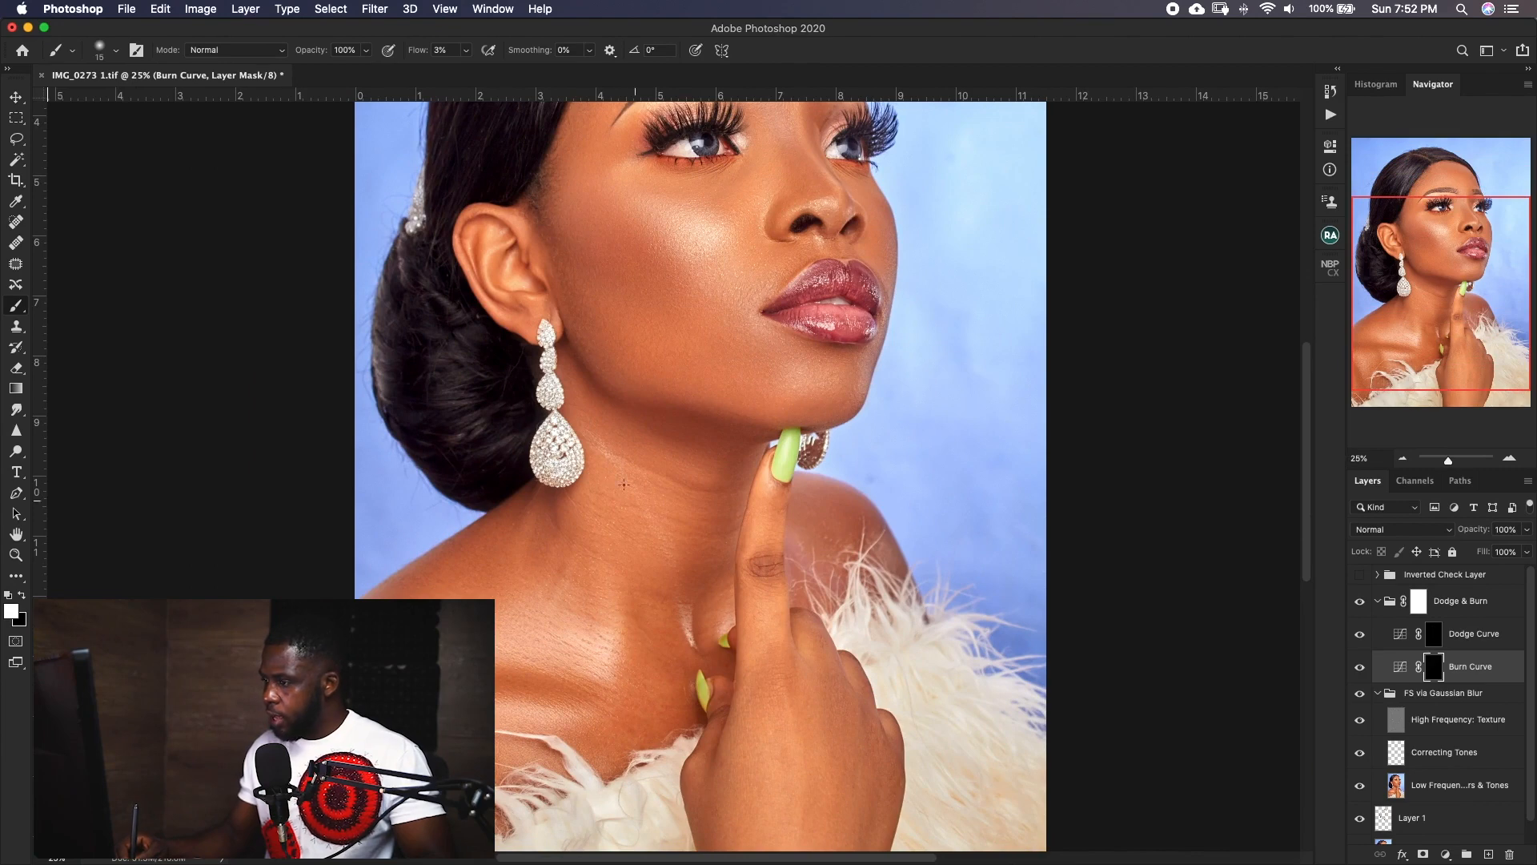
key("super+plus")
key("super+plus")
key("super+plus")
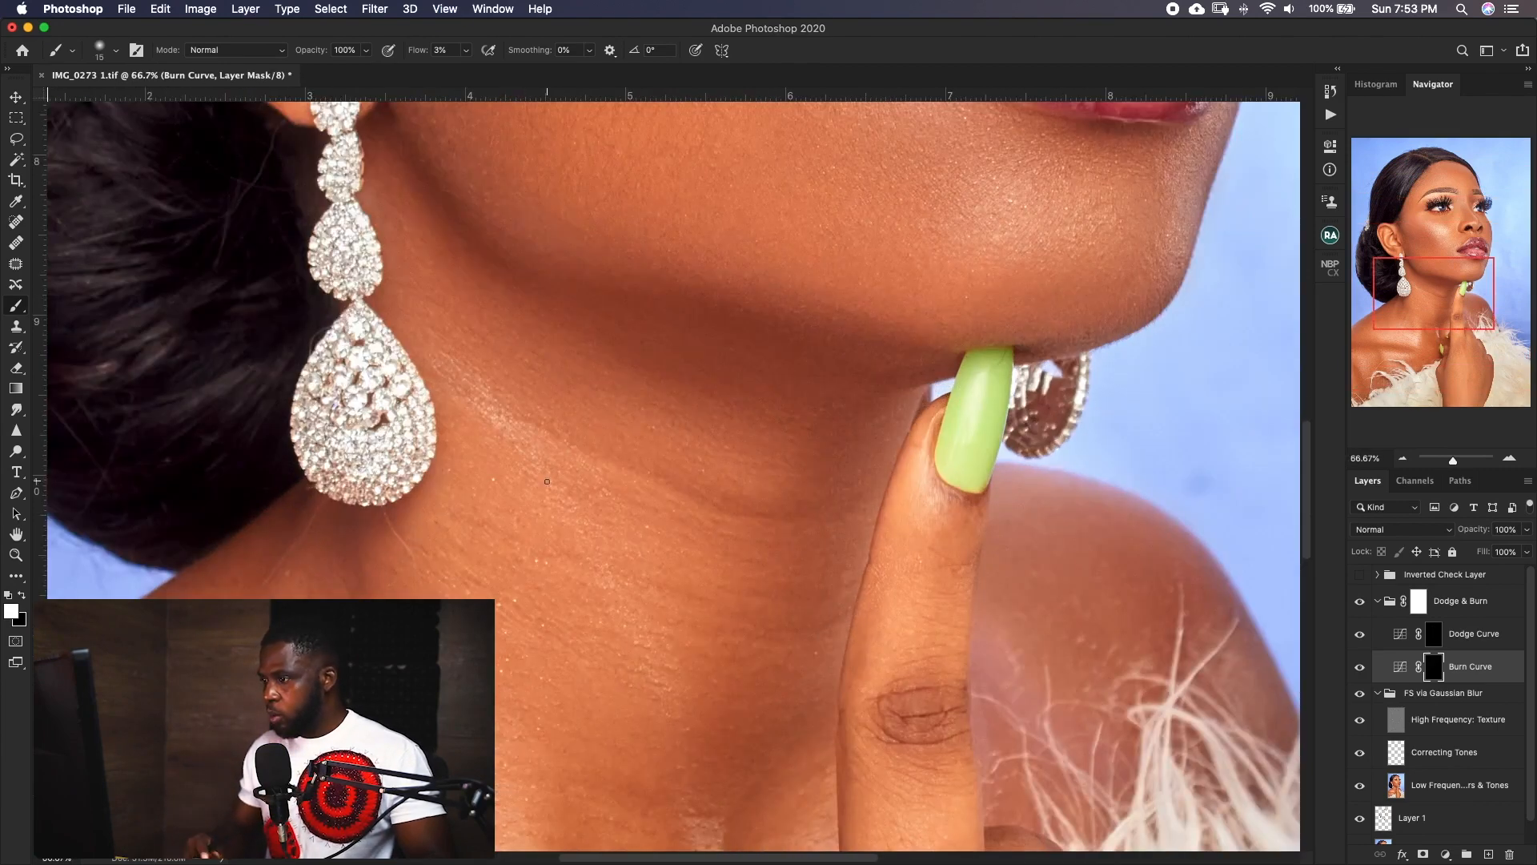
left_click_drag(663, 567, 774, 483)
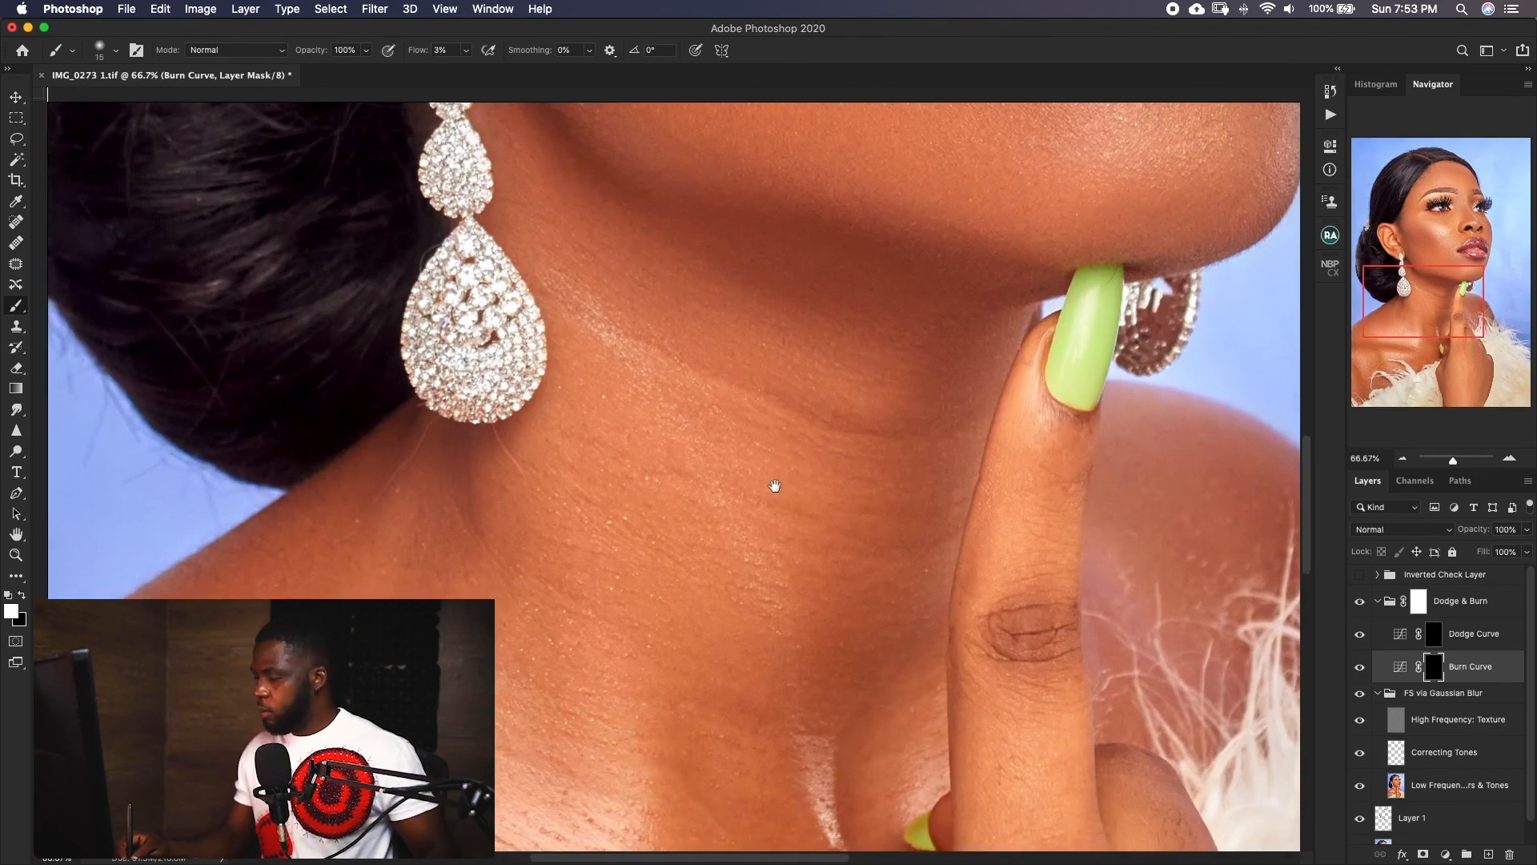
key("super+s")
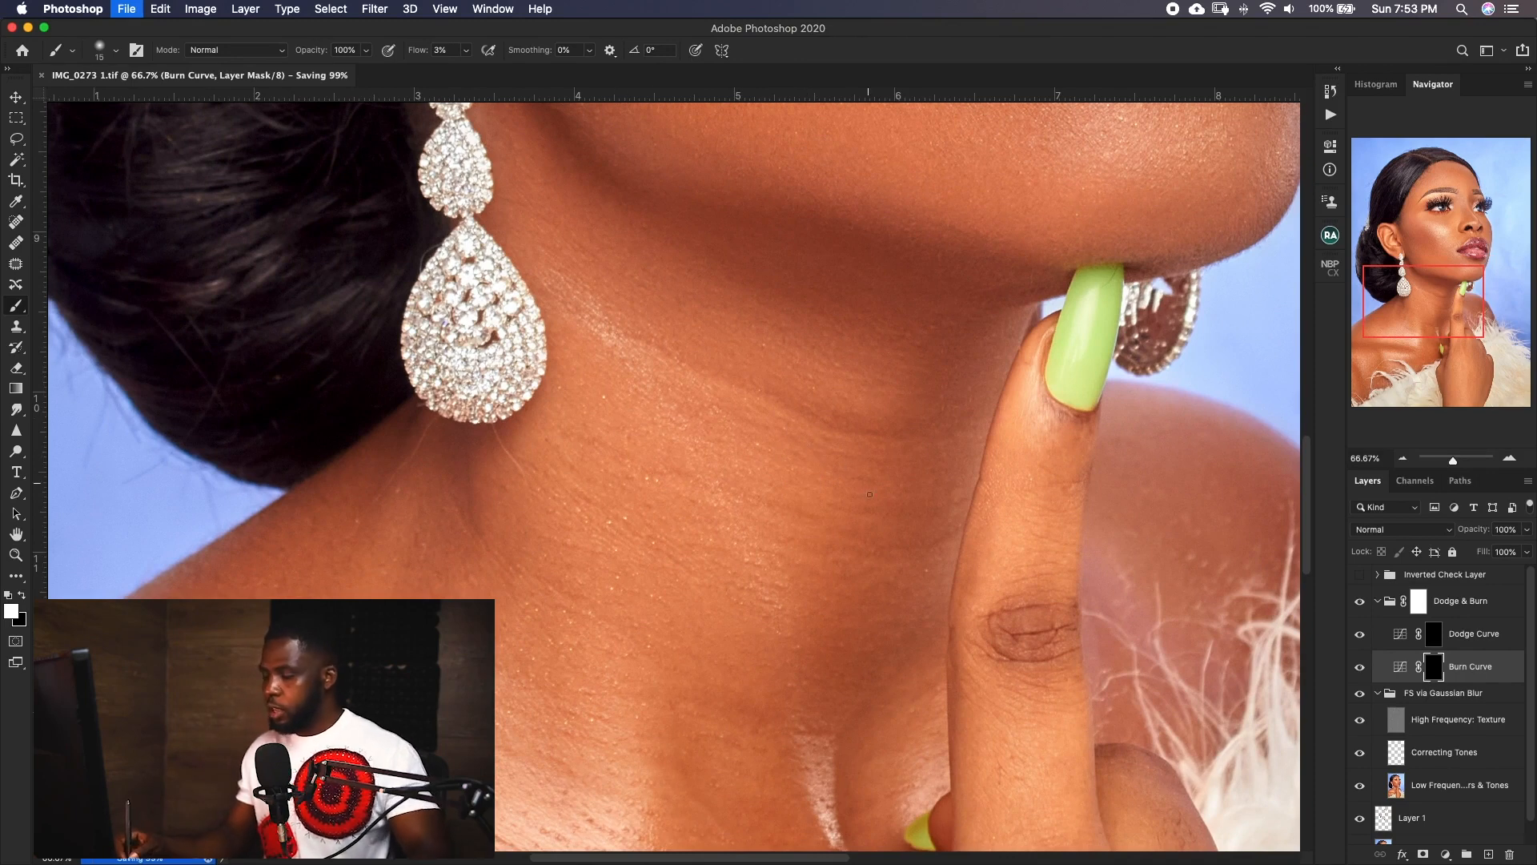
Burn the bright streak on the neck beside the earring on the Burn Curve mask, reducing the brush from size 80.
left_click_drag(645, 370, 580, 339)
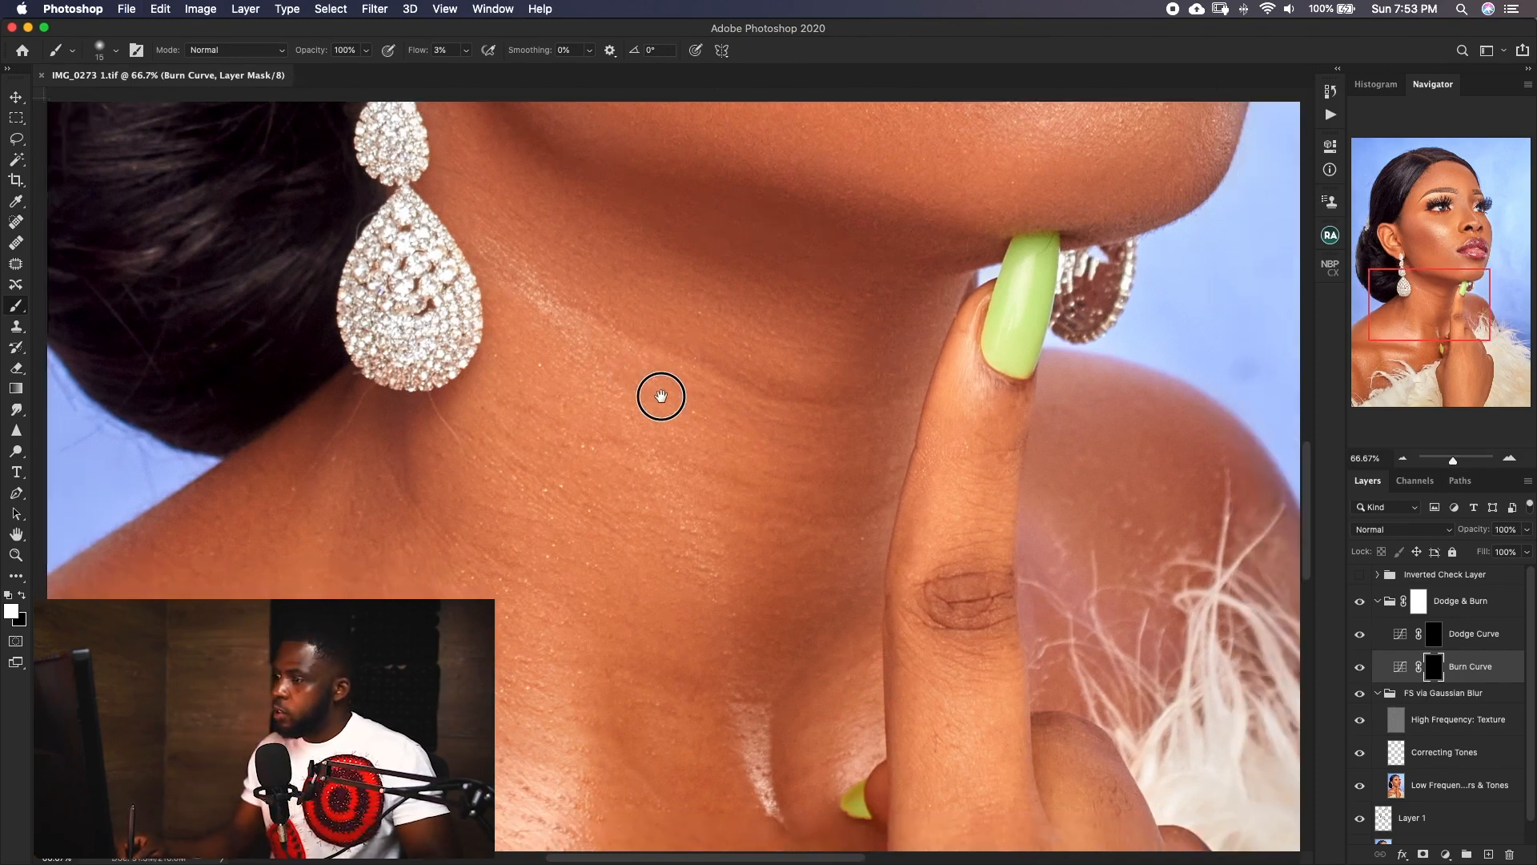
scroll(703, 409, "down", 3)
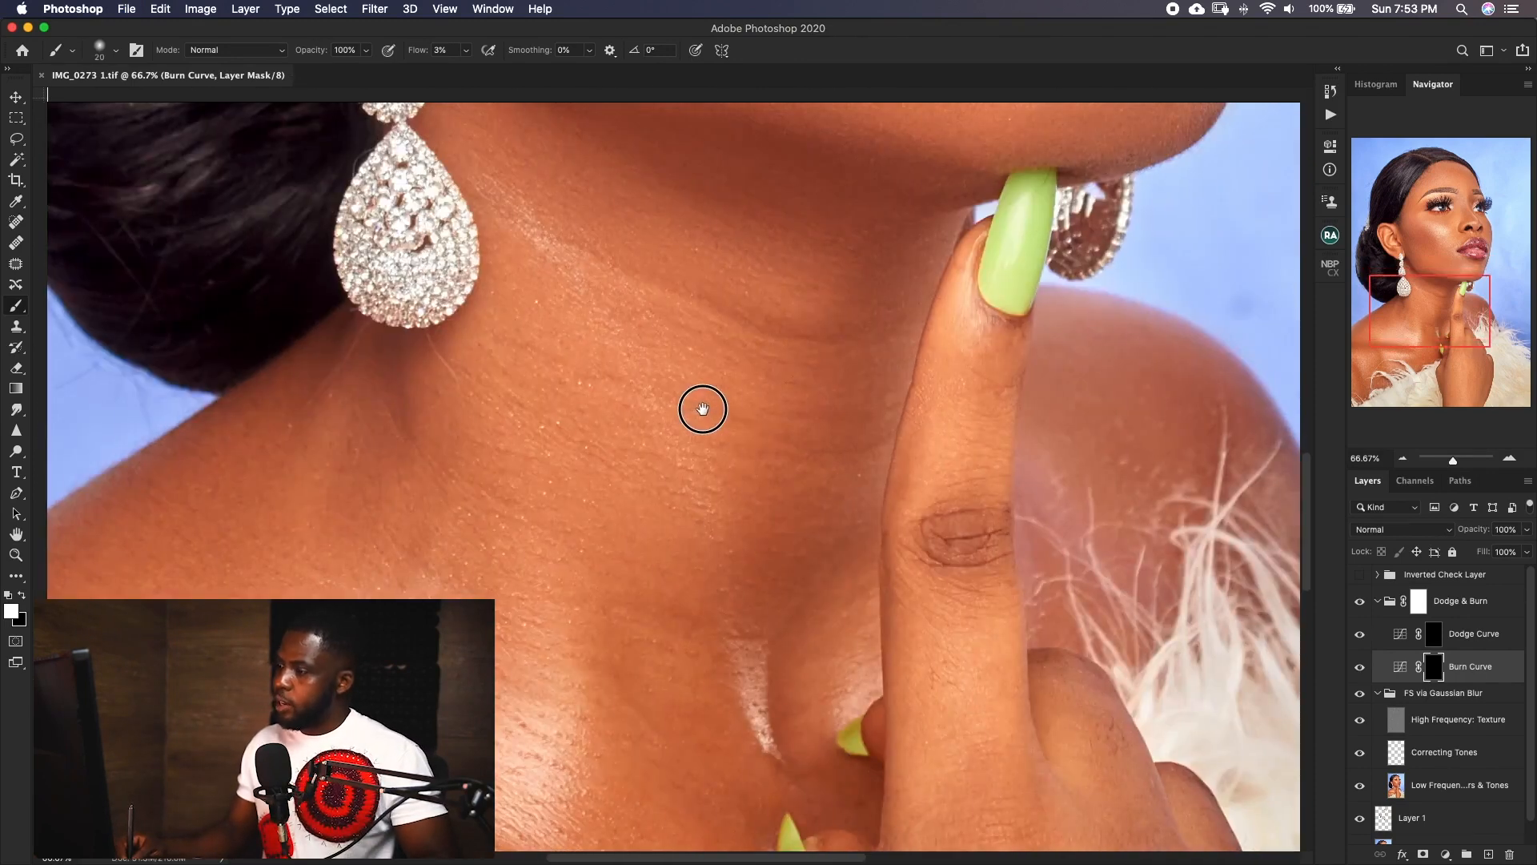
key("]")
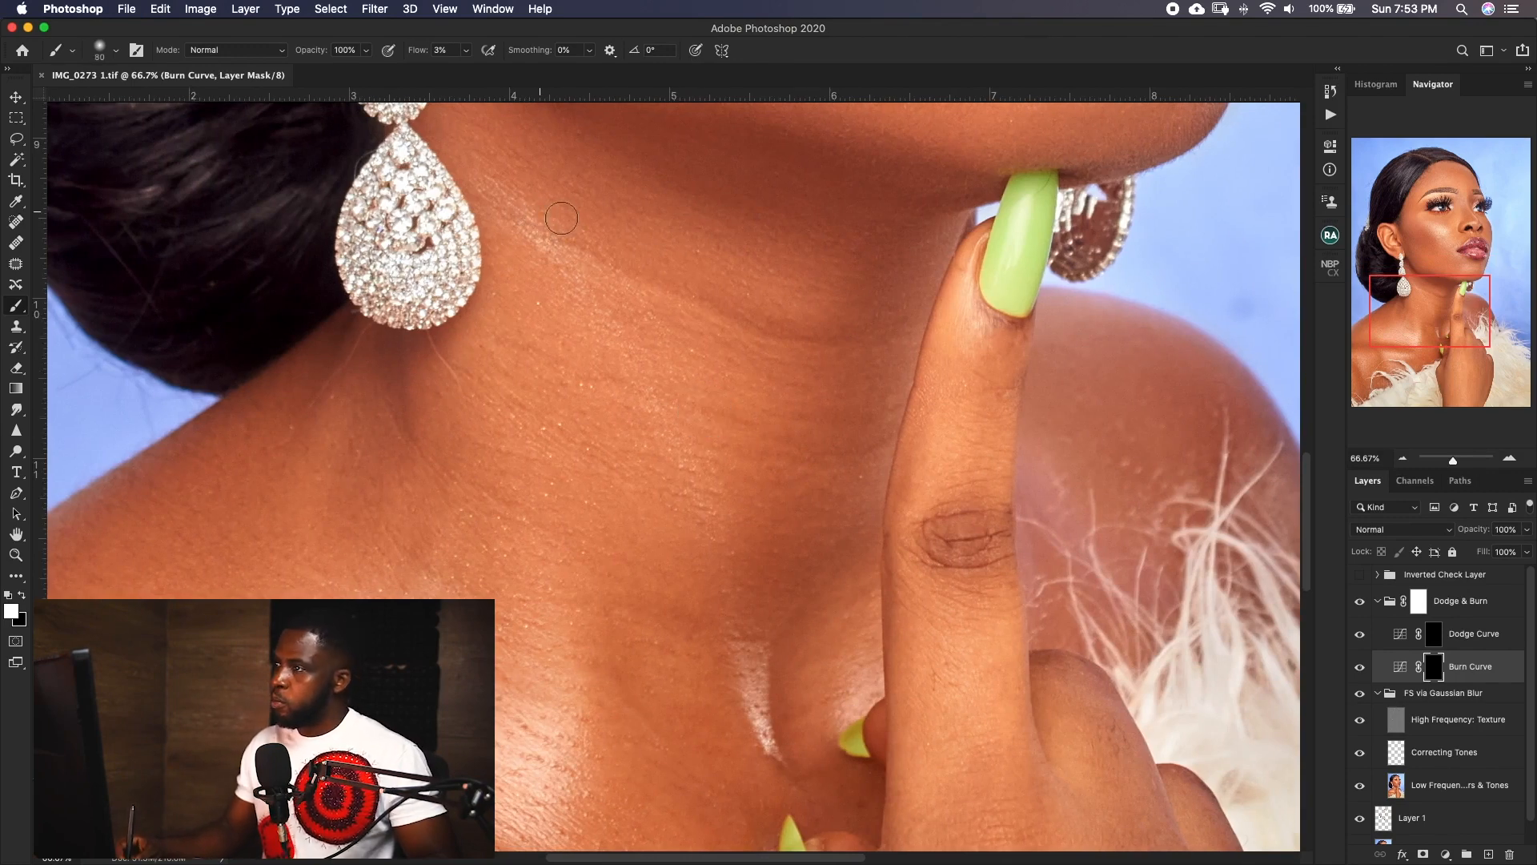
key("bracketleft")
key("bracketleft")
left_click_drag(499, 190, 551, 248)
Burn the bright spots on the middle of the neck at brush sizes 35 to 40, using the Inverted Check Layer as a guide.
left_click(1359, 574)
key("bracketleft")
key("bracketleft")
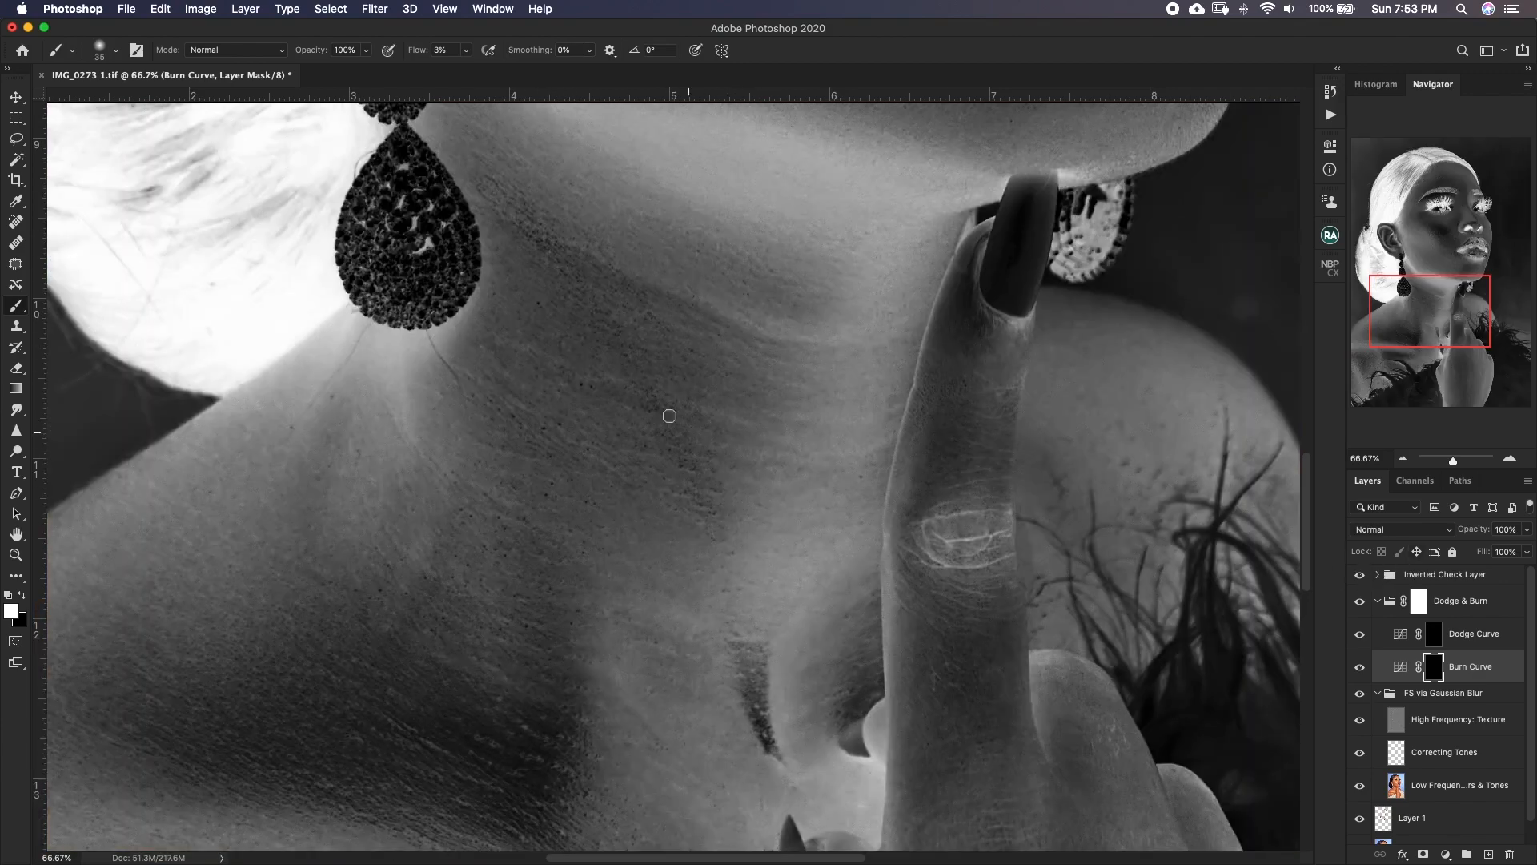
left_click_drag(648, 401, 689, 468)
left_click(1358, 575)
key("bracketright")
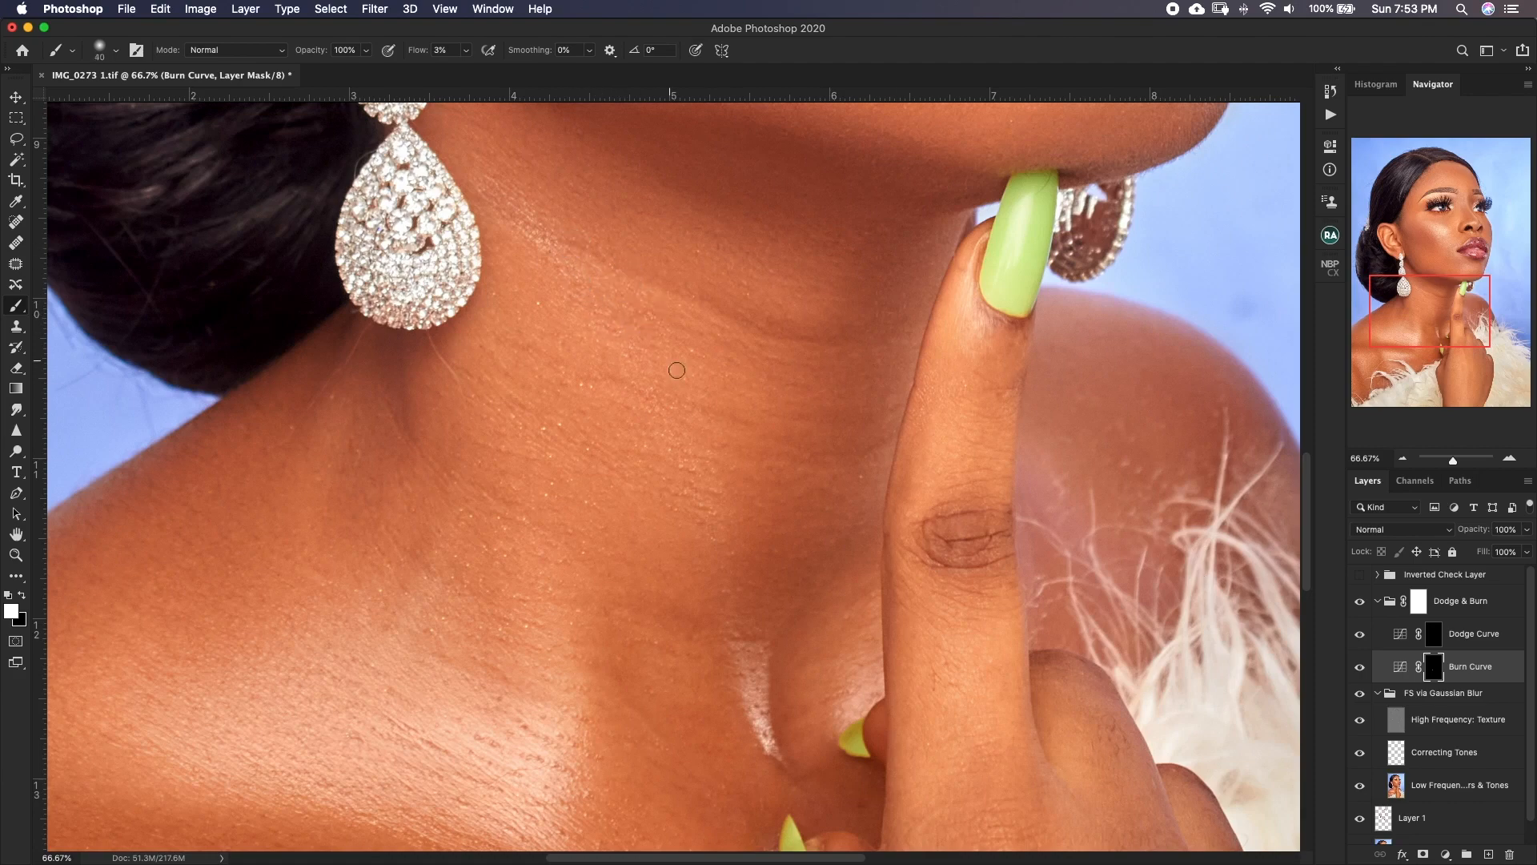
scroll(748, 546, "down", 4)
scroll(747, 546, "right", 1)
scroll(668, 403, "up", 3)
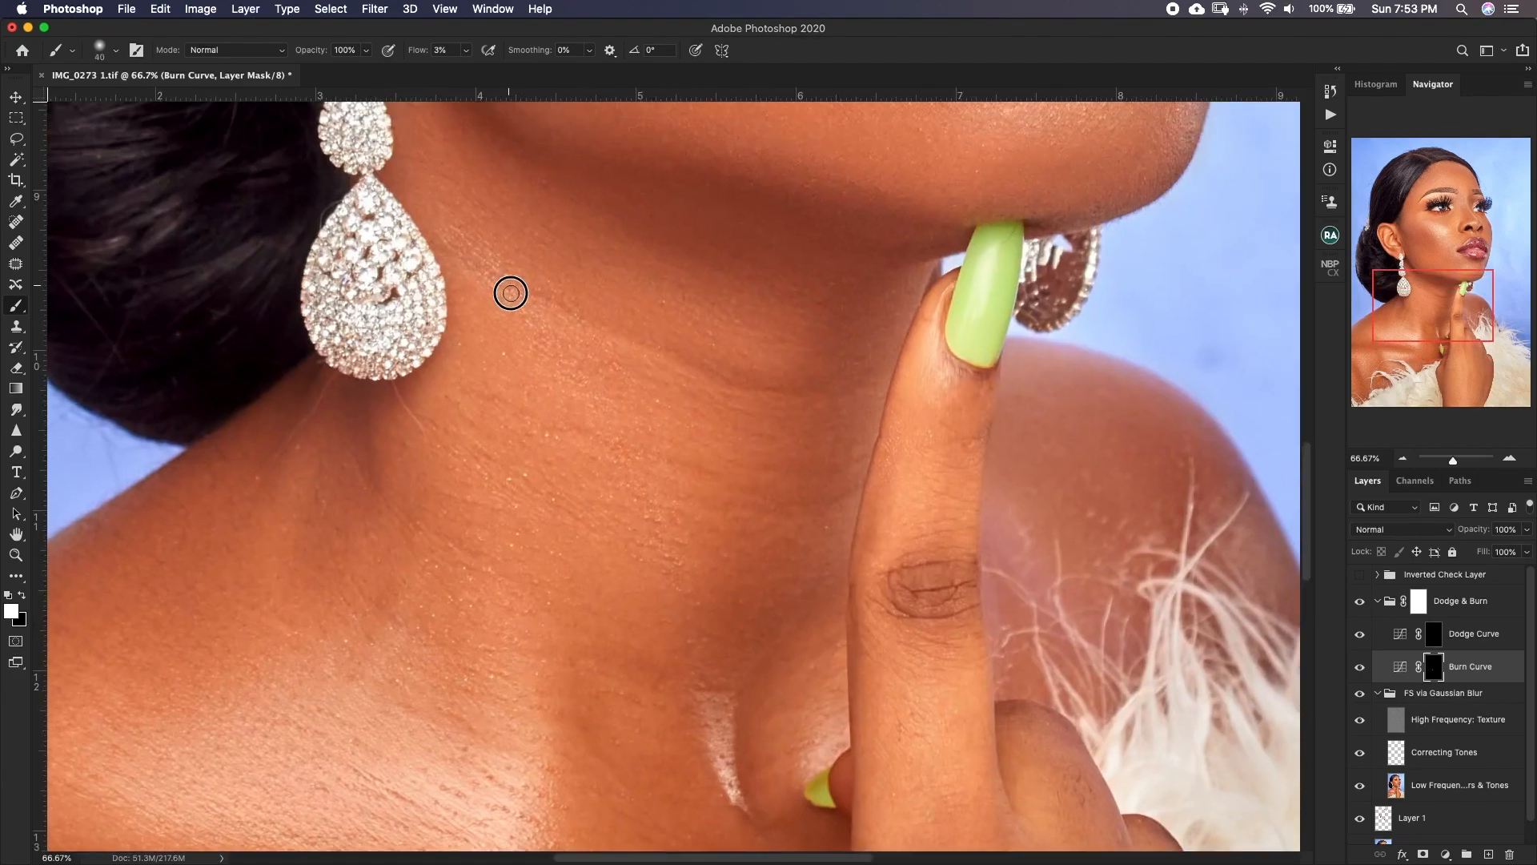
Compare the neck with the Dodge & Burn group toggled, set the brush to size 45 and save the document.
key("super+minus")
key("super+minus")
left_click(1360, 600)
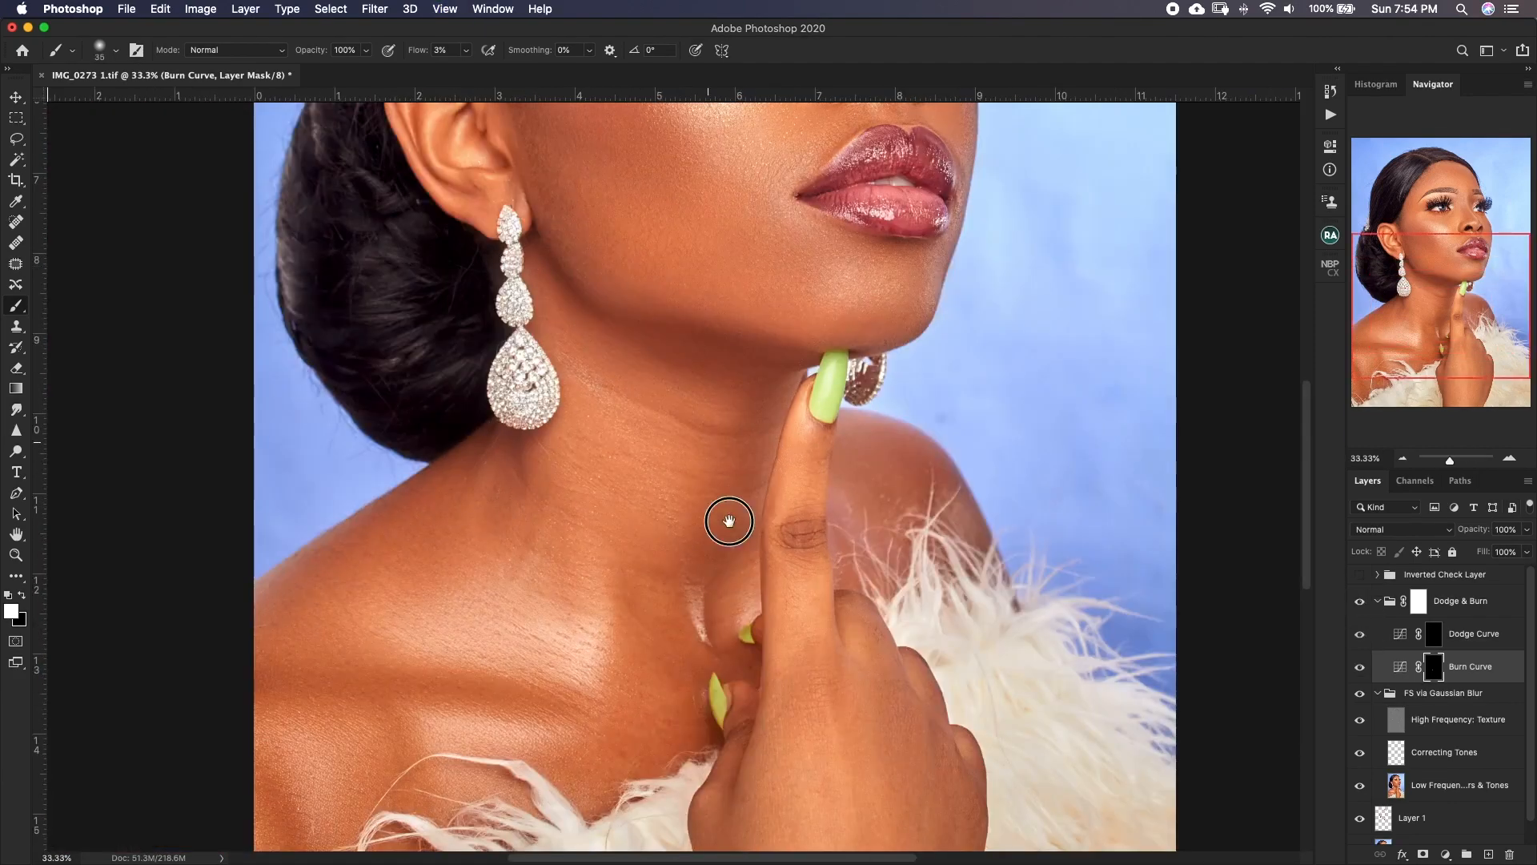
scroll(727, 518, "up", 4)
scroll(727, 518, "left", 1)
key("bracketright")
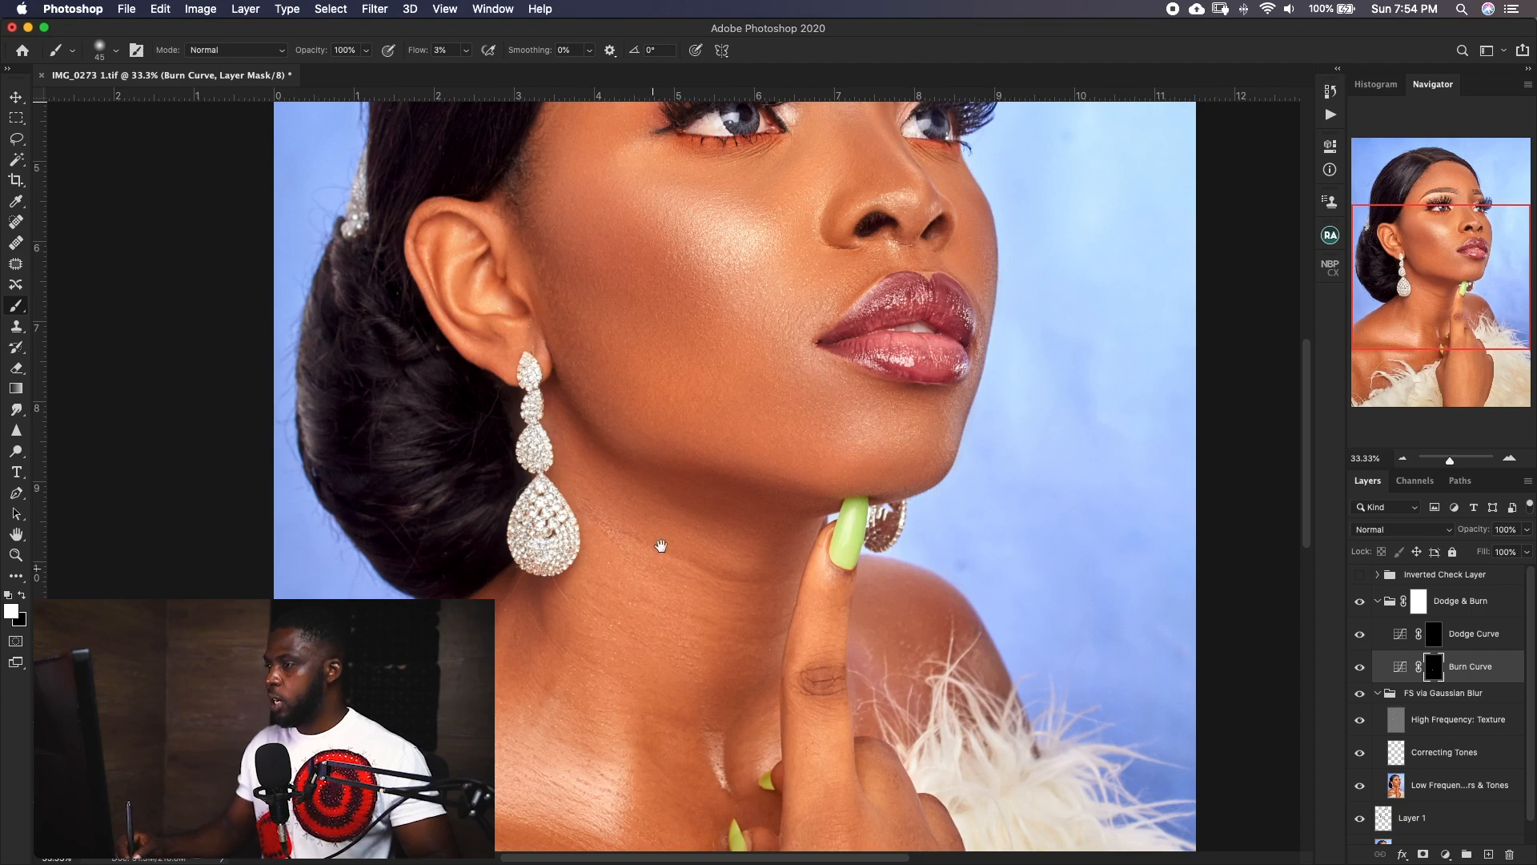
scroll(660, 546, "up", 2)
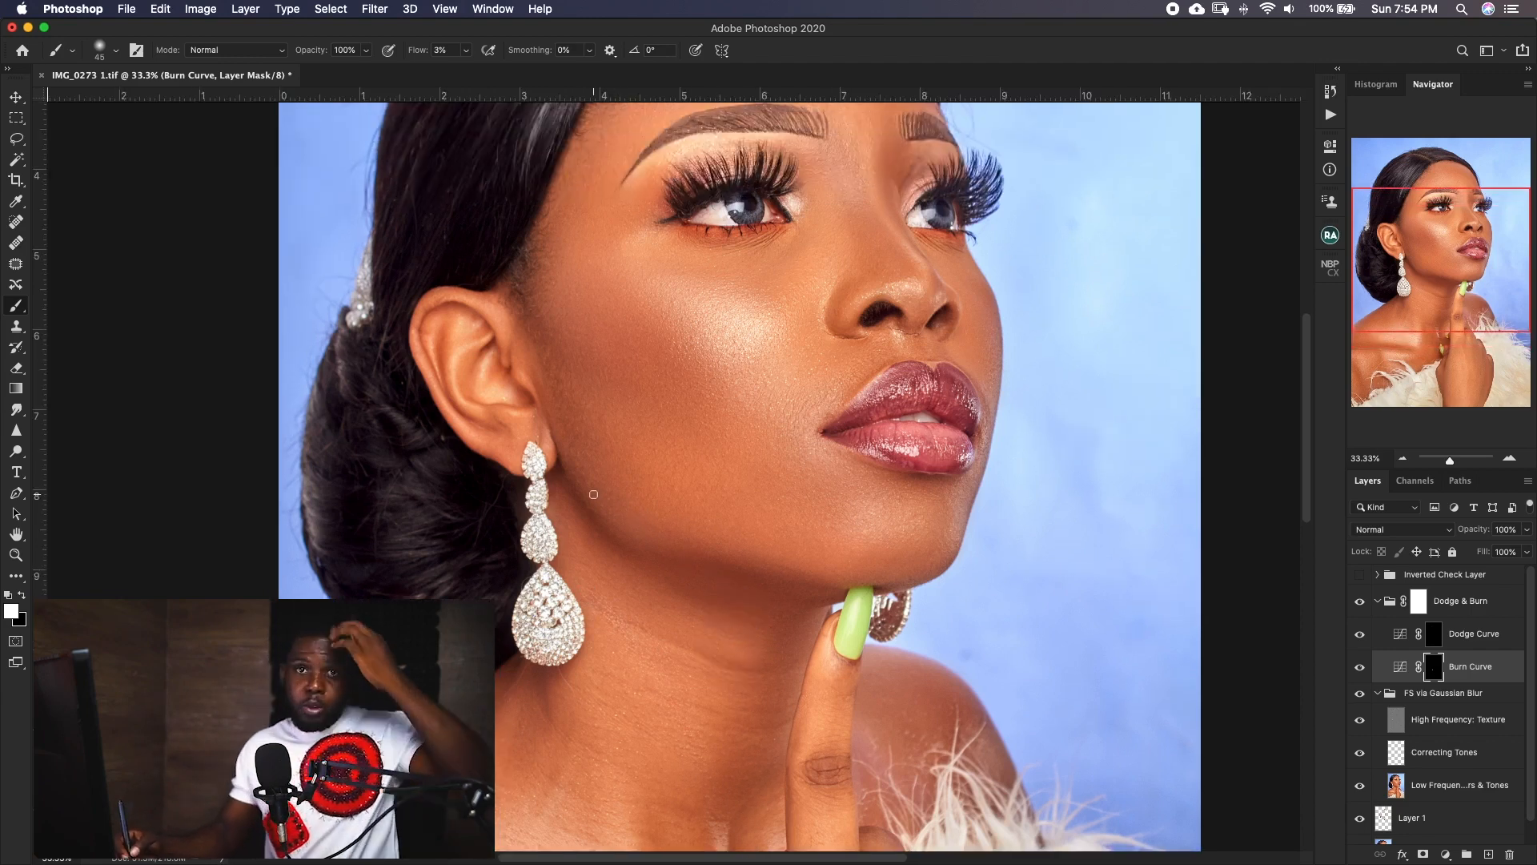
key("super+s")
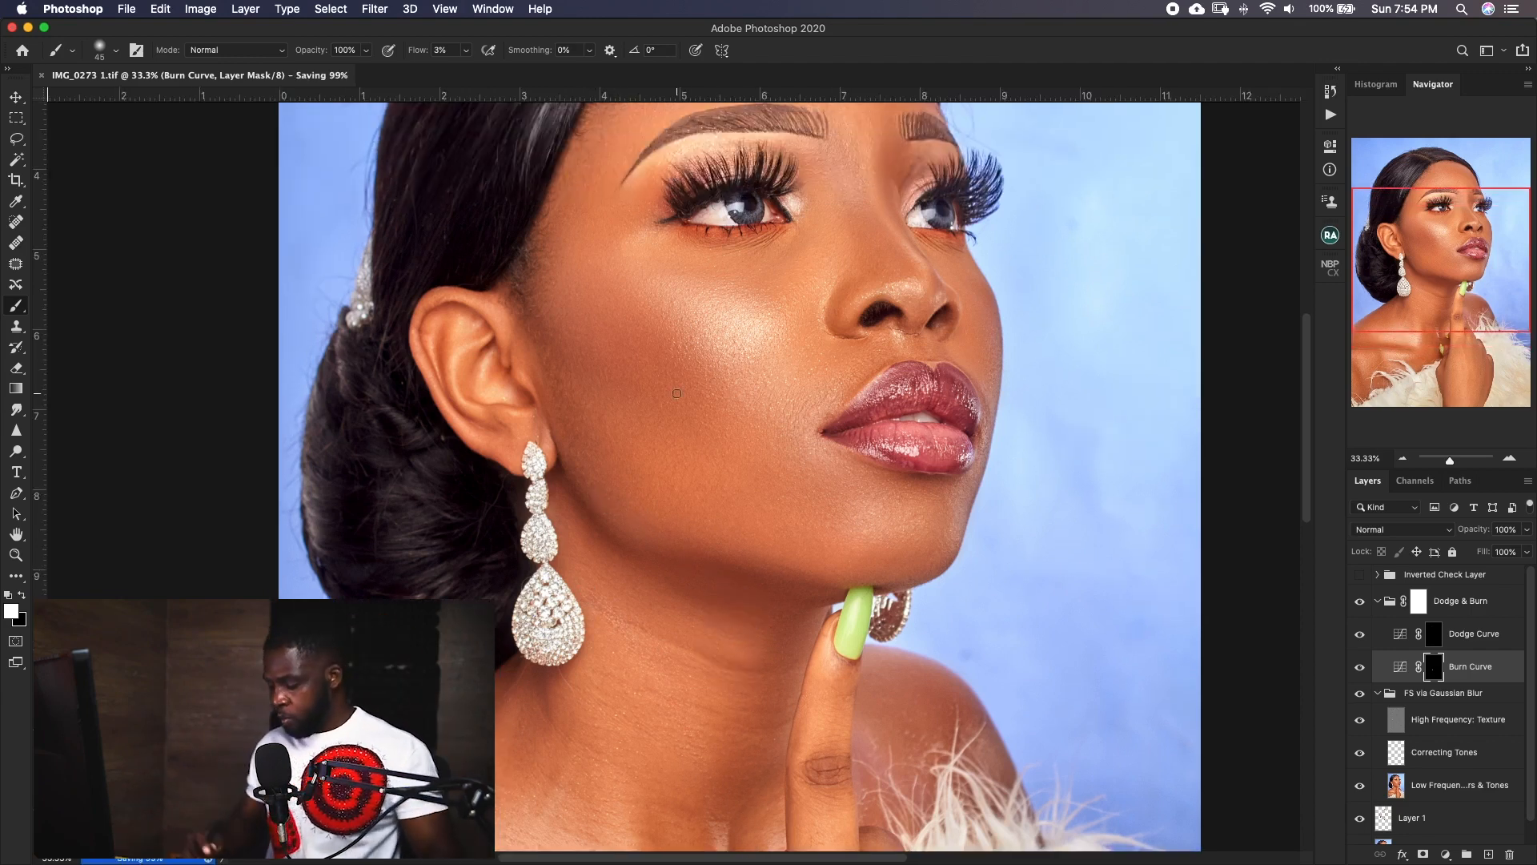
Compare the whole portrait with the Dodge & Burn group hidden and shown.
key("super+minus")
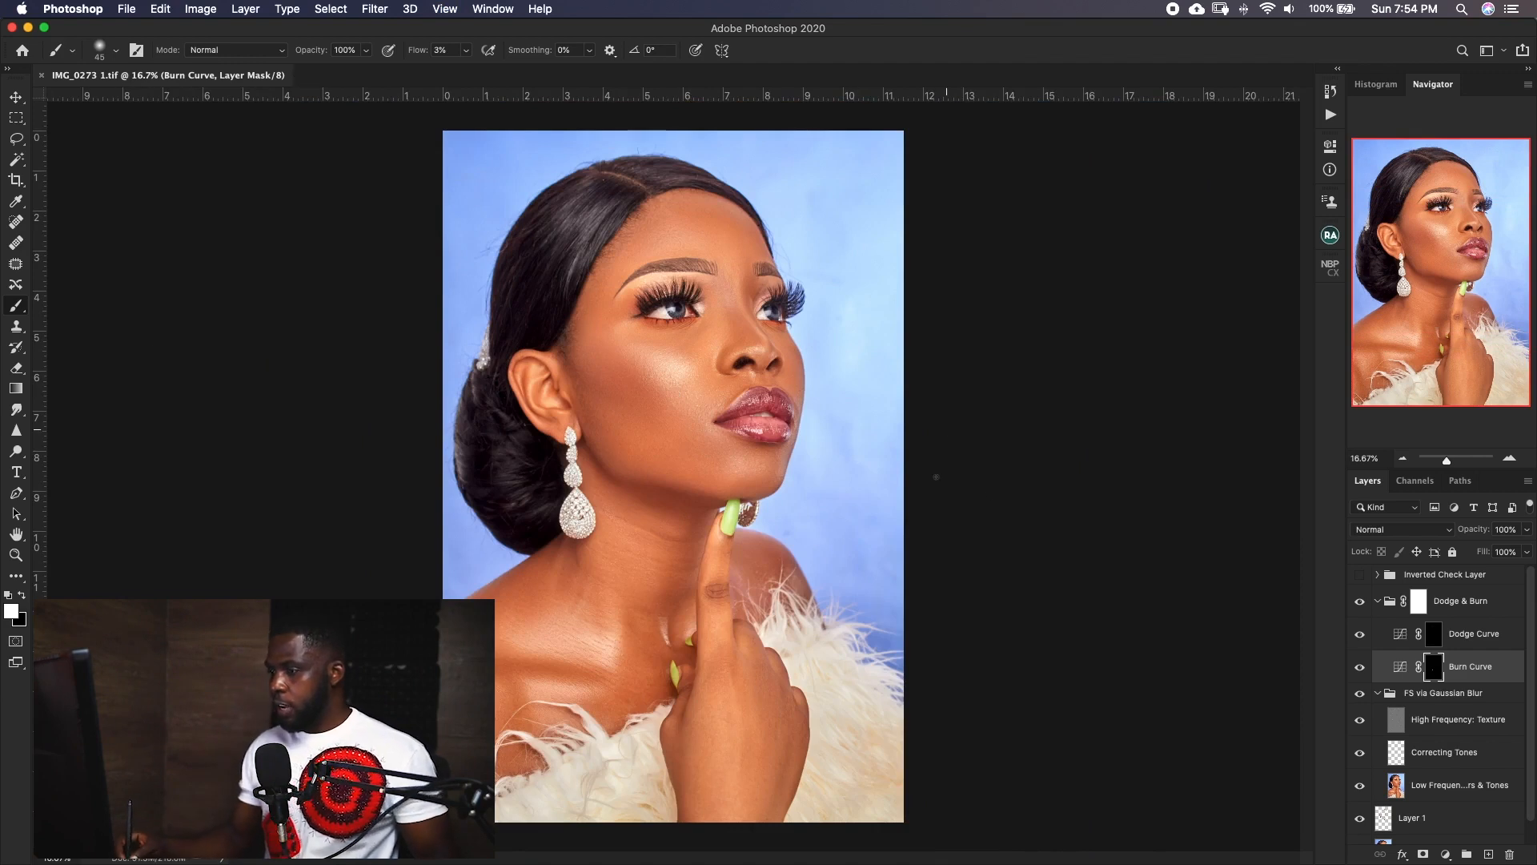
left_click(1360, 601)
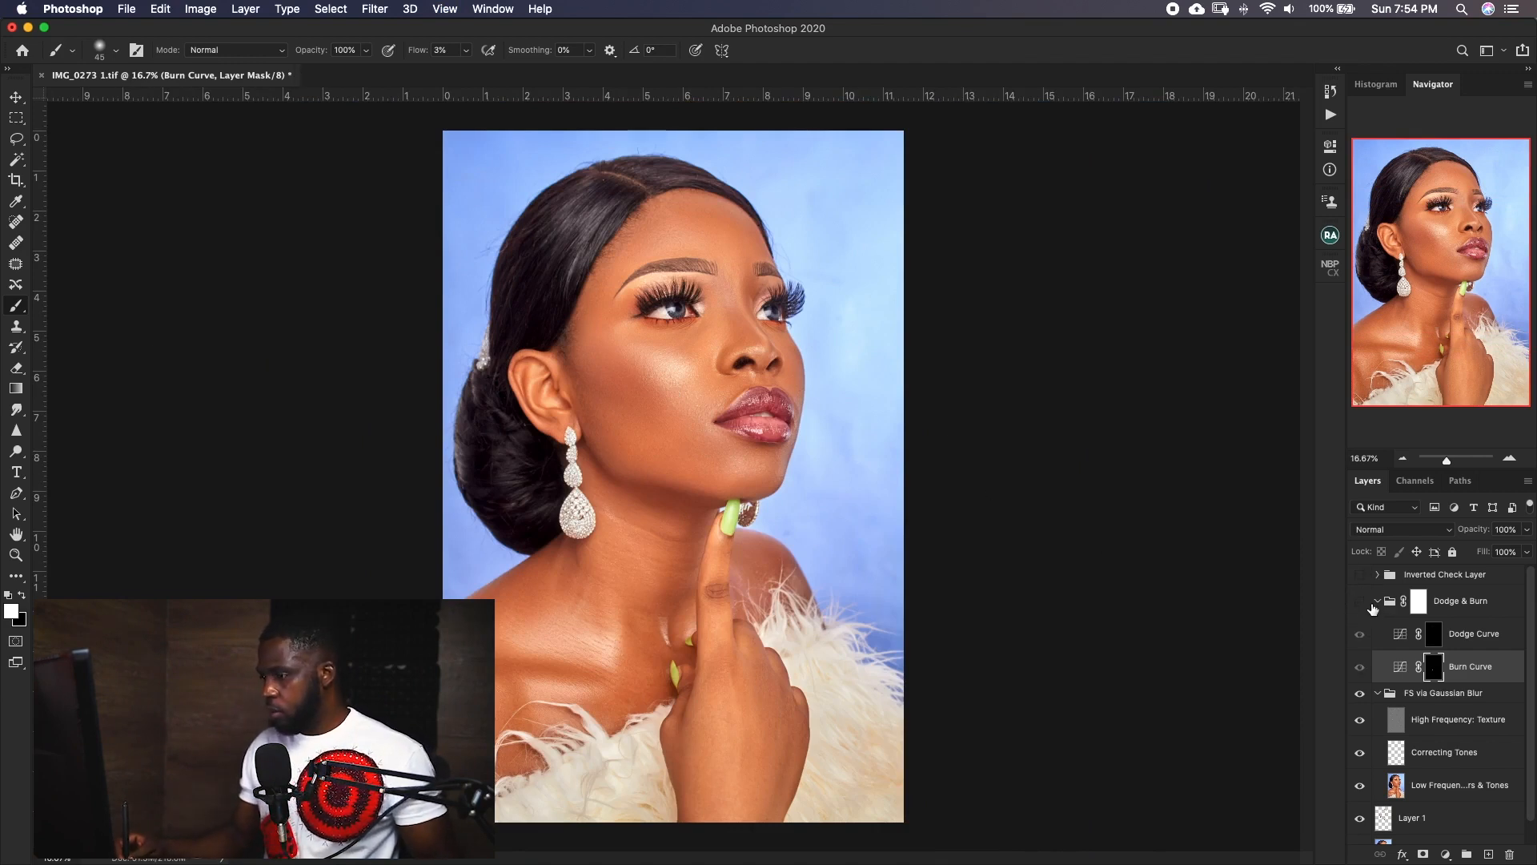
left_click(1360, 602)
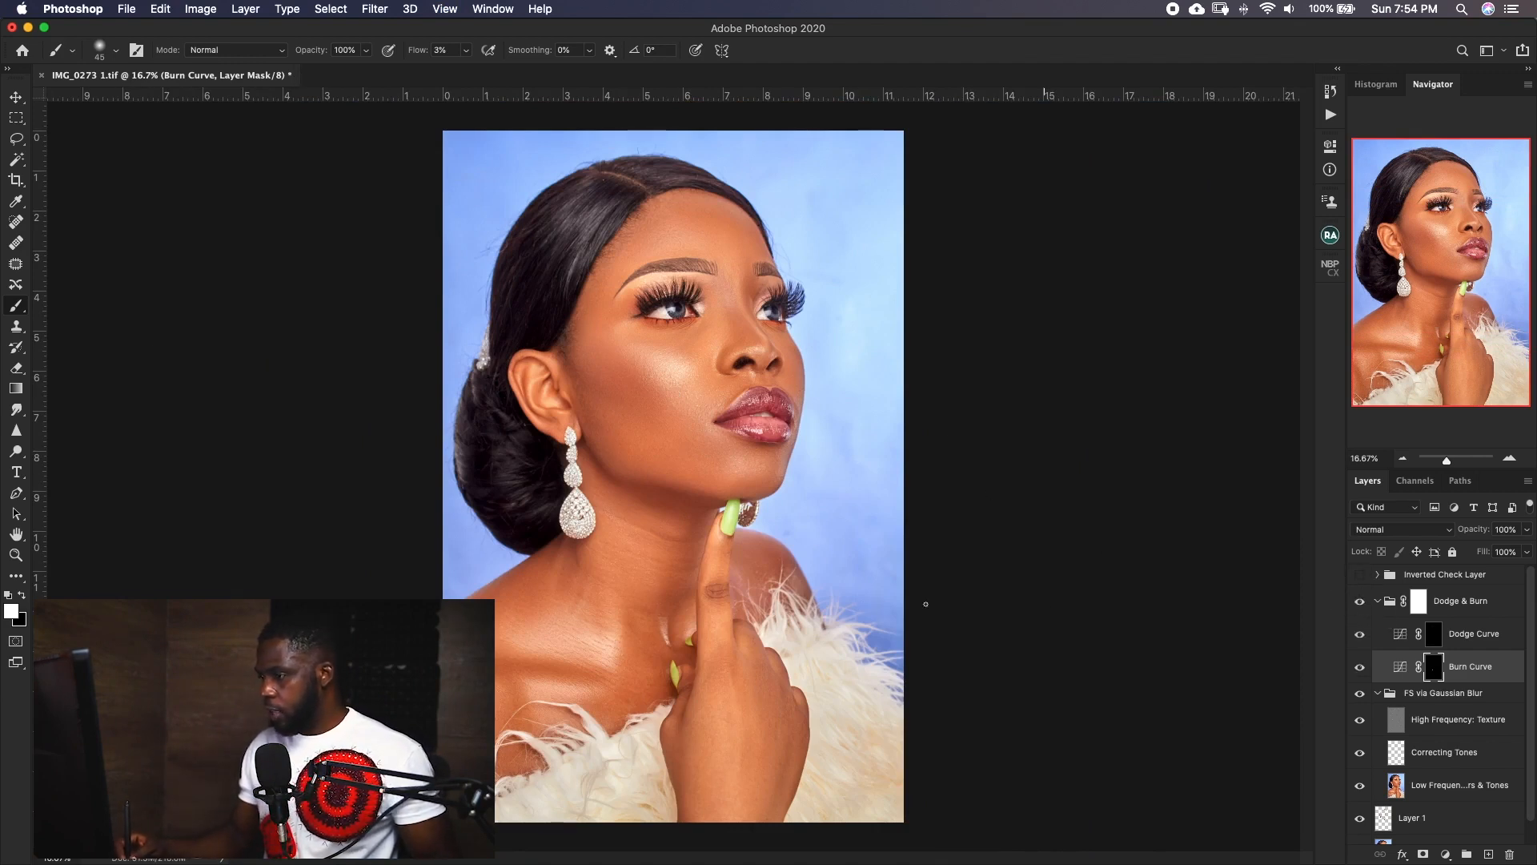
Examine the tones of the neck, shoulder and chest with the Inverted Check Layer temporarily shown.
key("super+plus")
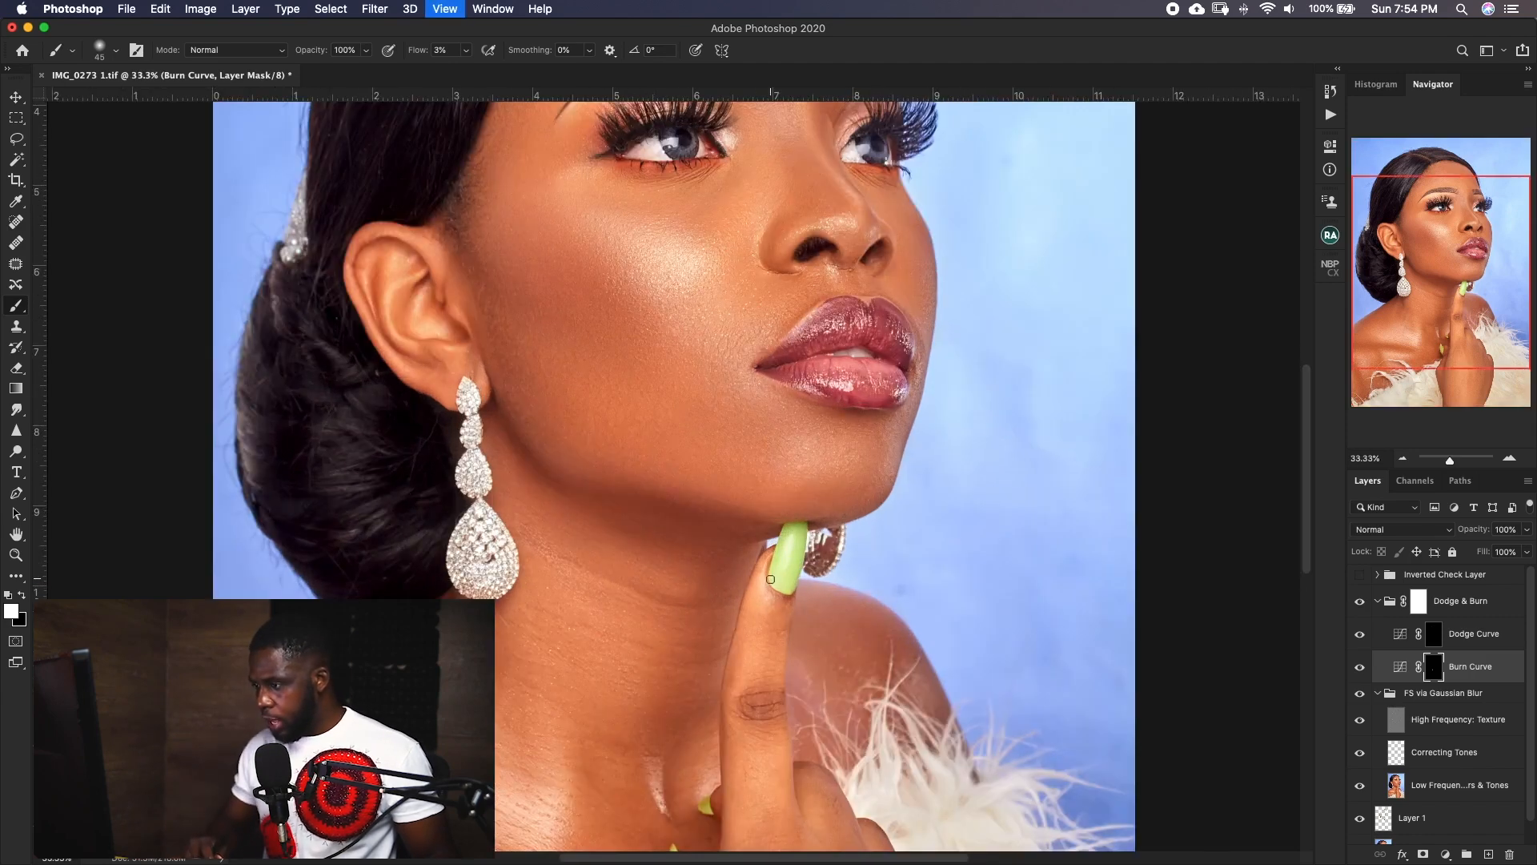
left_click_drag(578, 655, 772, 491)
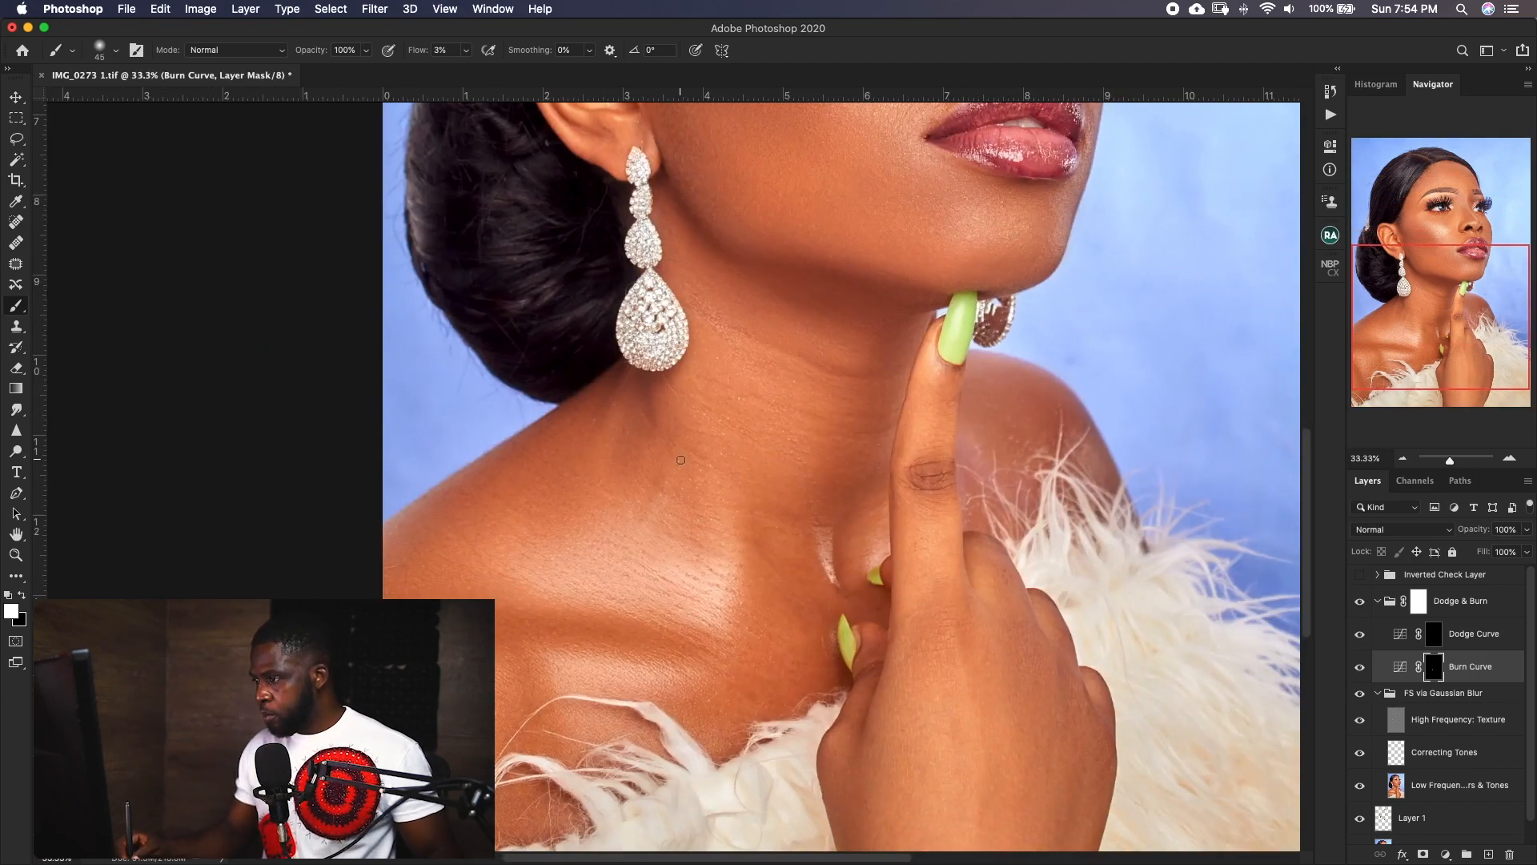
left_click(1359, 576)
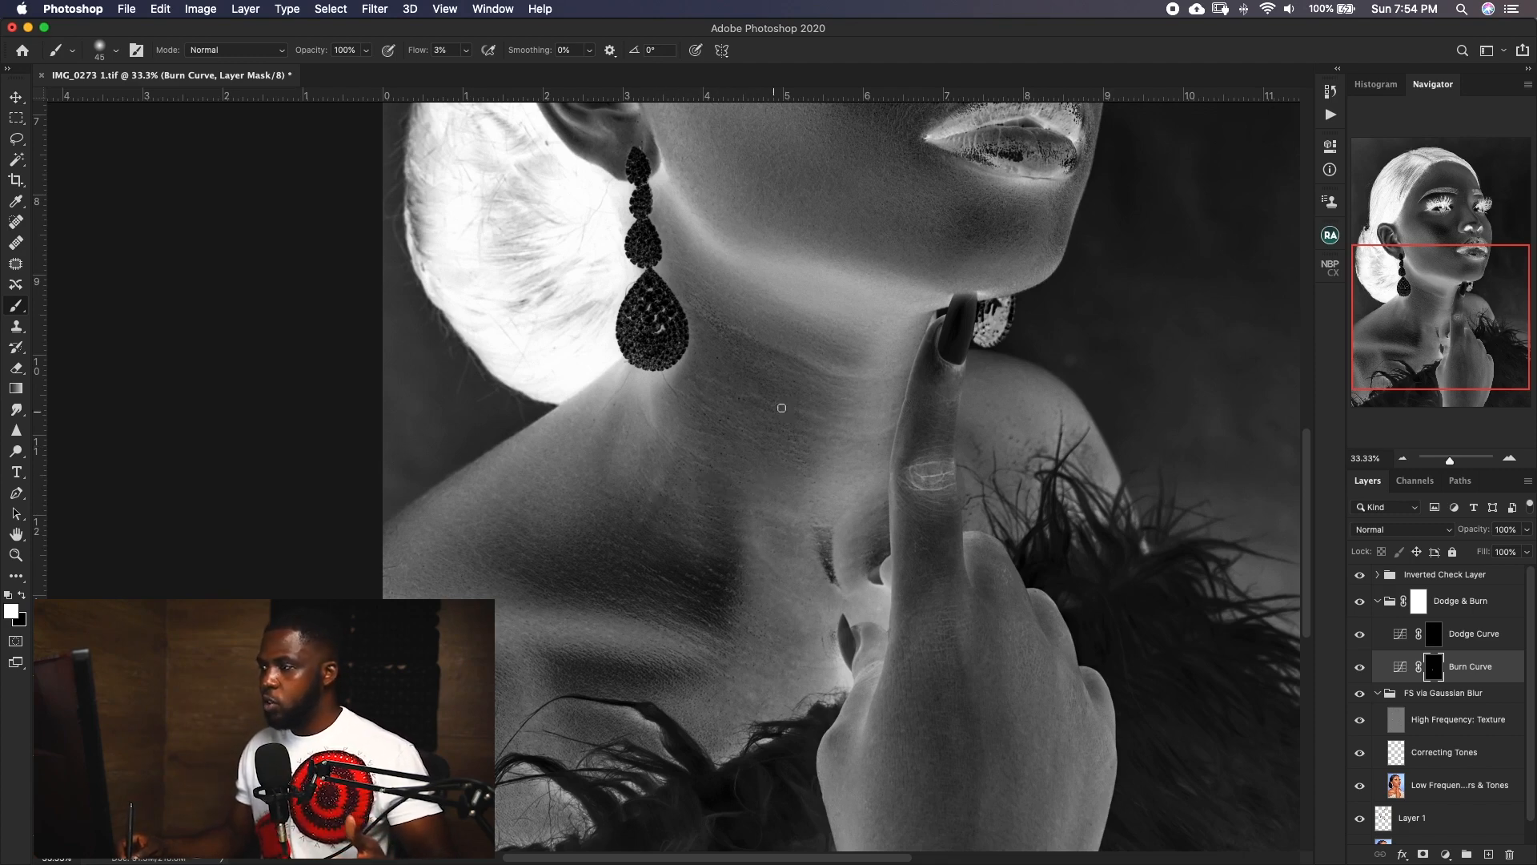
mouse_move(711, 533)
left_mouse_down()
mouse_move(756, 521)
mouse_move(833, 547)
left_mouse_up()
left_click(1360, 575)
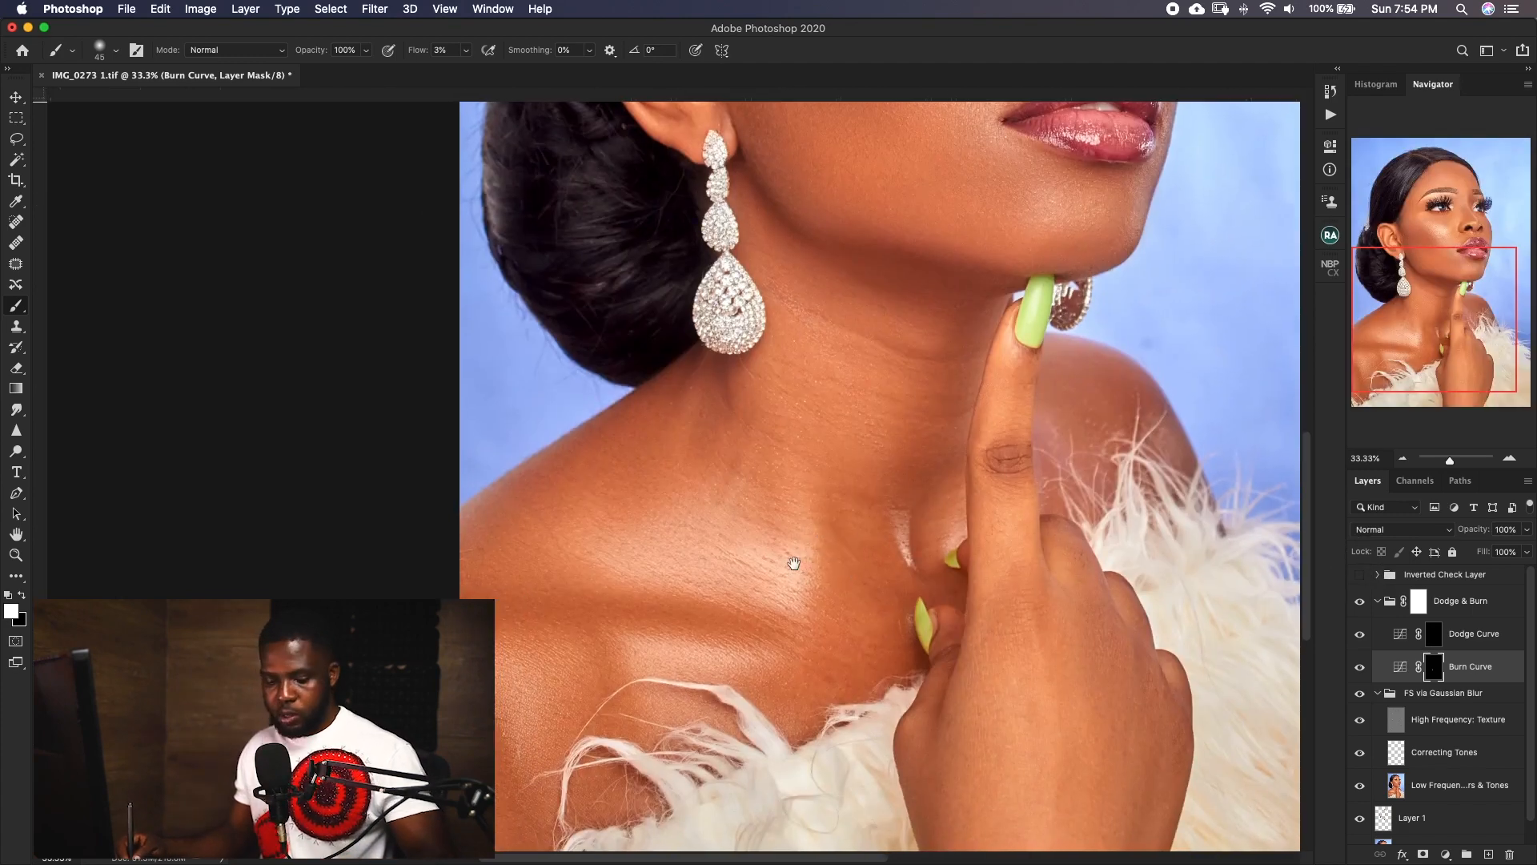
Dodge the dark areas at the base of the neck above the collarbone on the Dodge Curve mask at brush sizes 60 to 80.
key("bracketright")
key("bracketright")
key("bracketright")
key("bracketright")
key("bracketright")
left_click(1433, 633)
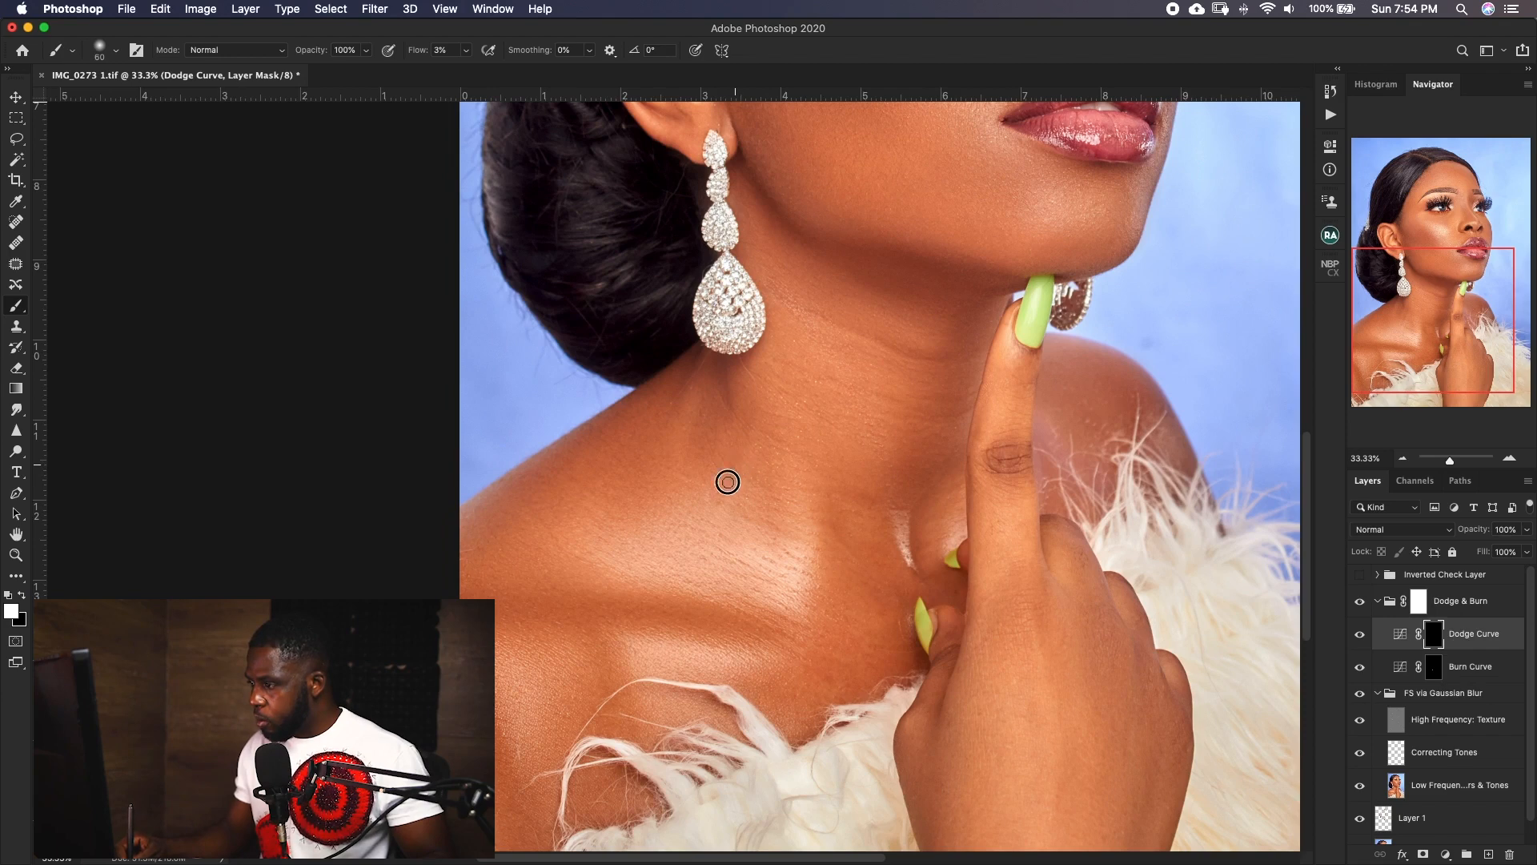
key("bracketright")
key("bracketleft")
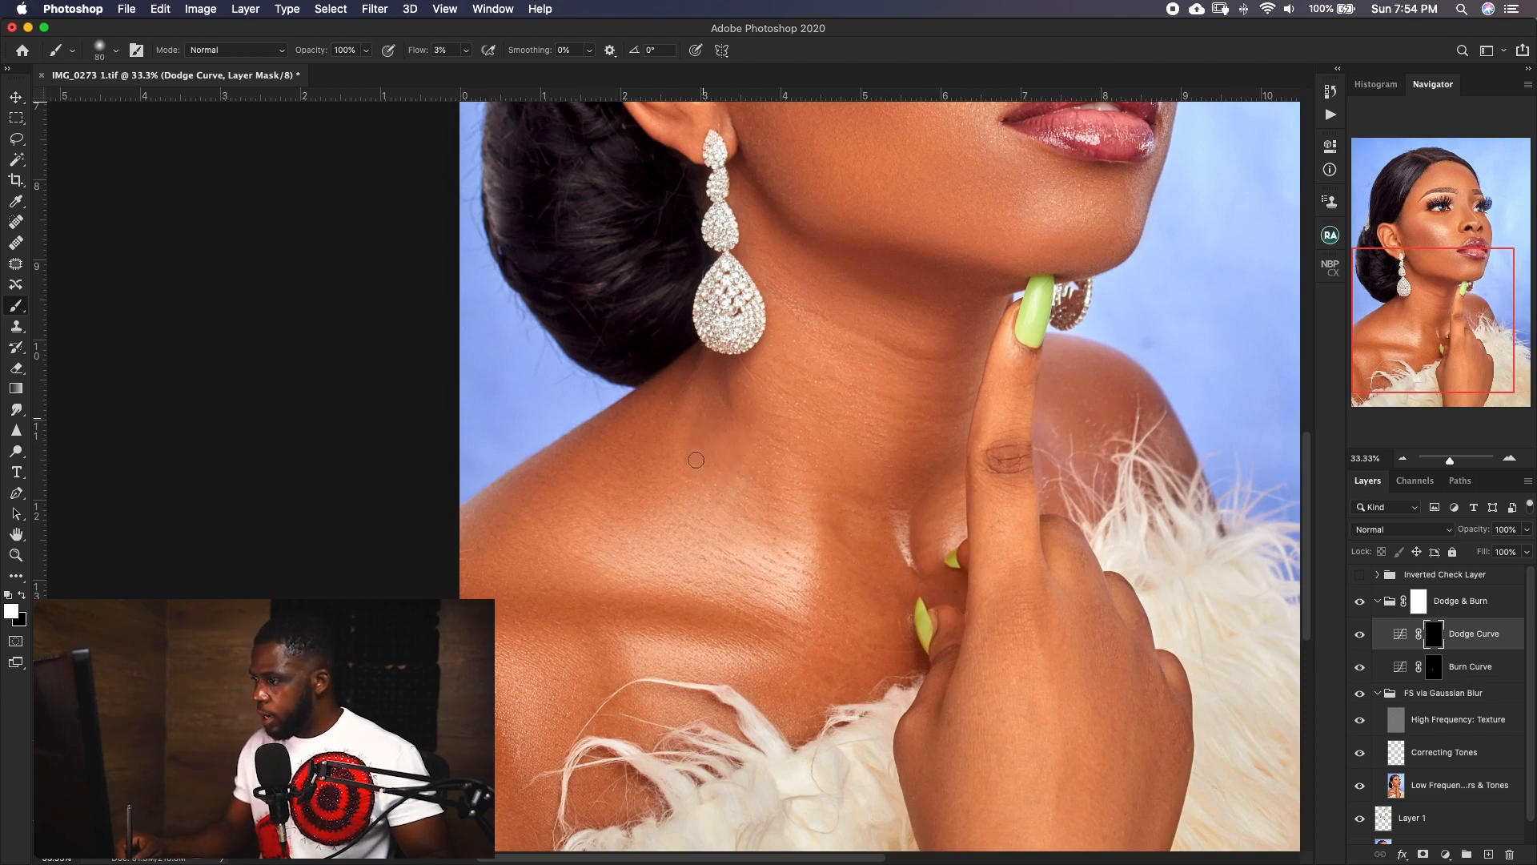
key("bracketright")
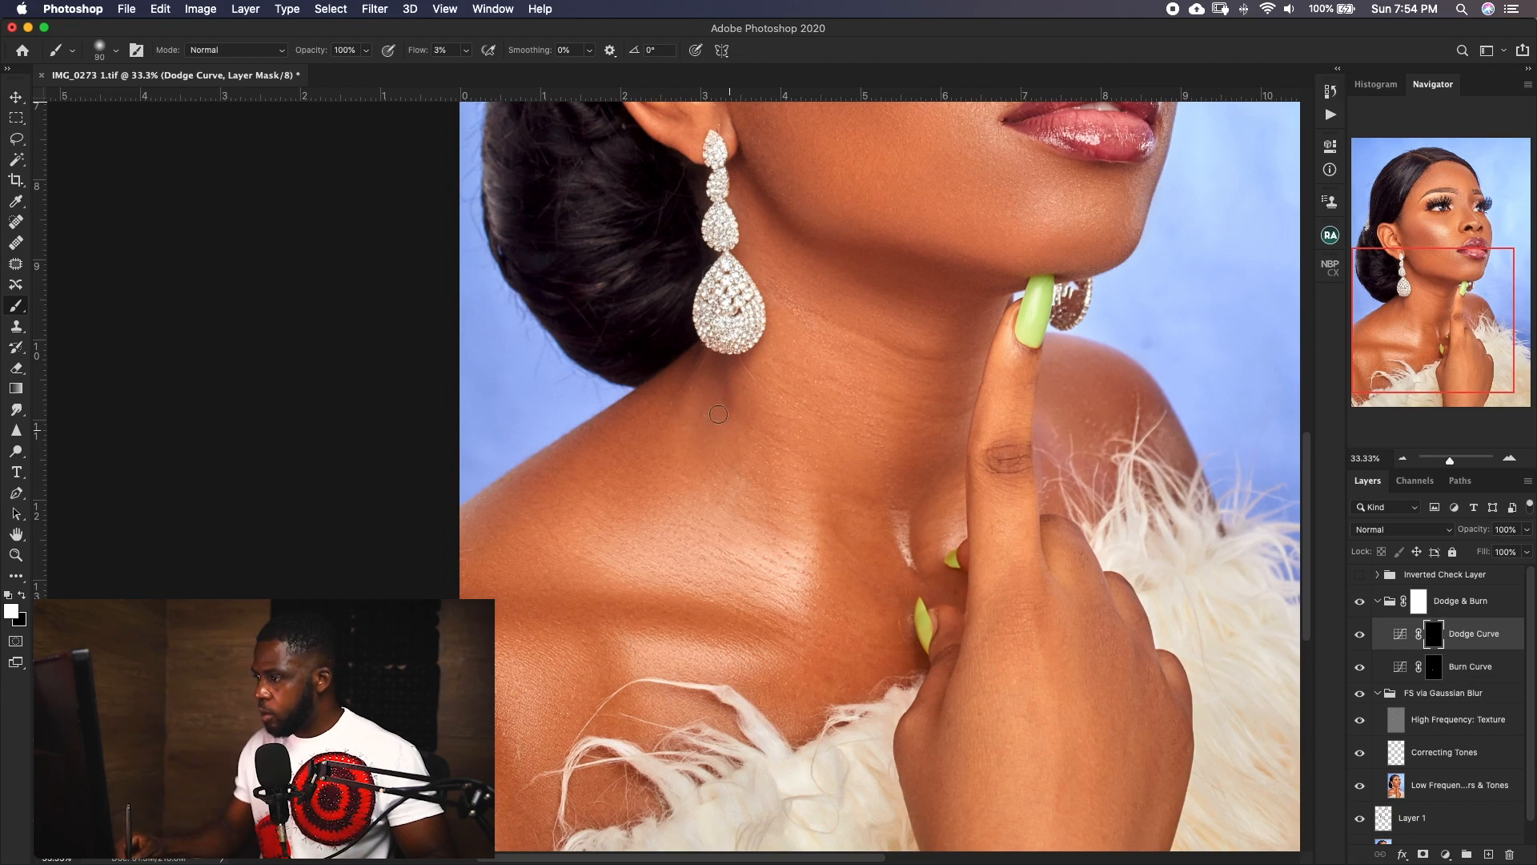
Burn the bright areas of the neck and shoulder on the Burn Curve mask at brush sizes up to 150.
key("bracketright")
key("bracketleft")
key("bracketleft")
key("bracketleft")
key("alt+bracketleft")
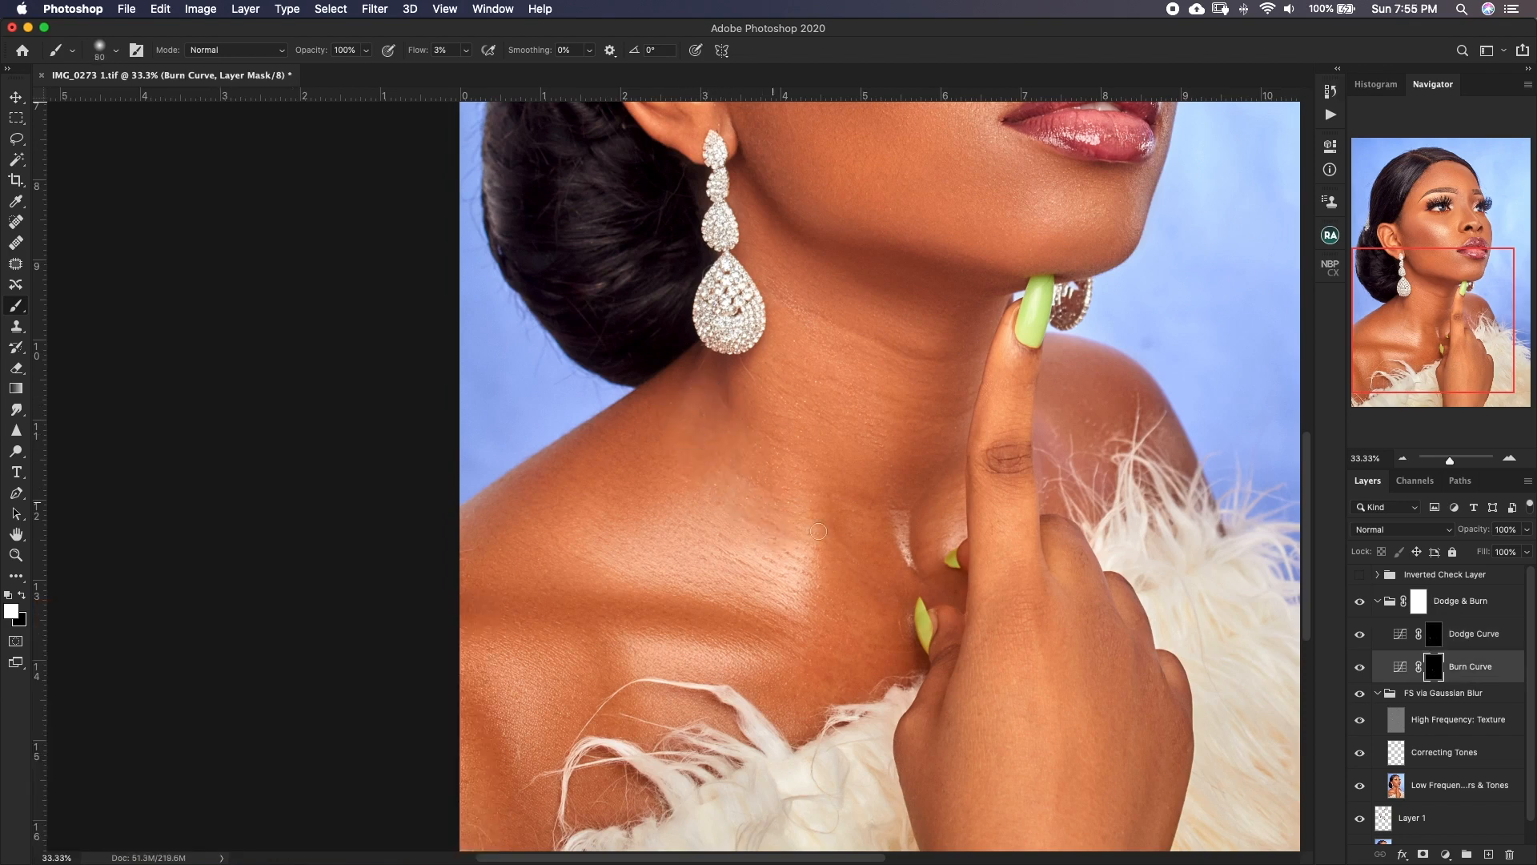
key("bracketright")
key("super+minus")
key("super+minus")
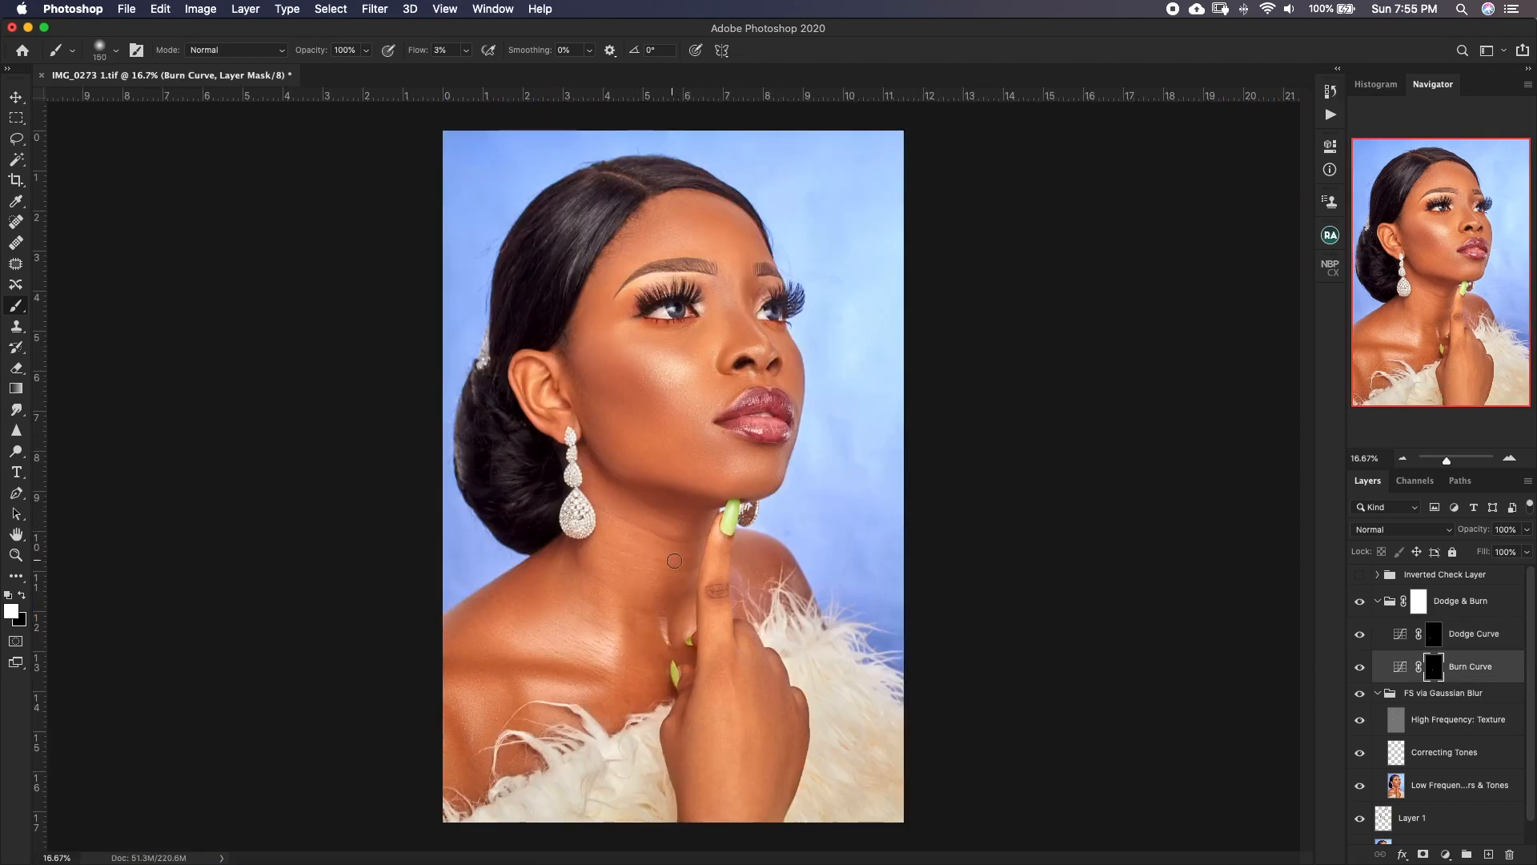
key("bracketright")
key("super+plus")
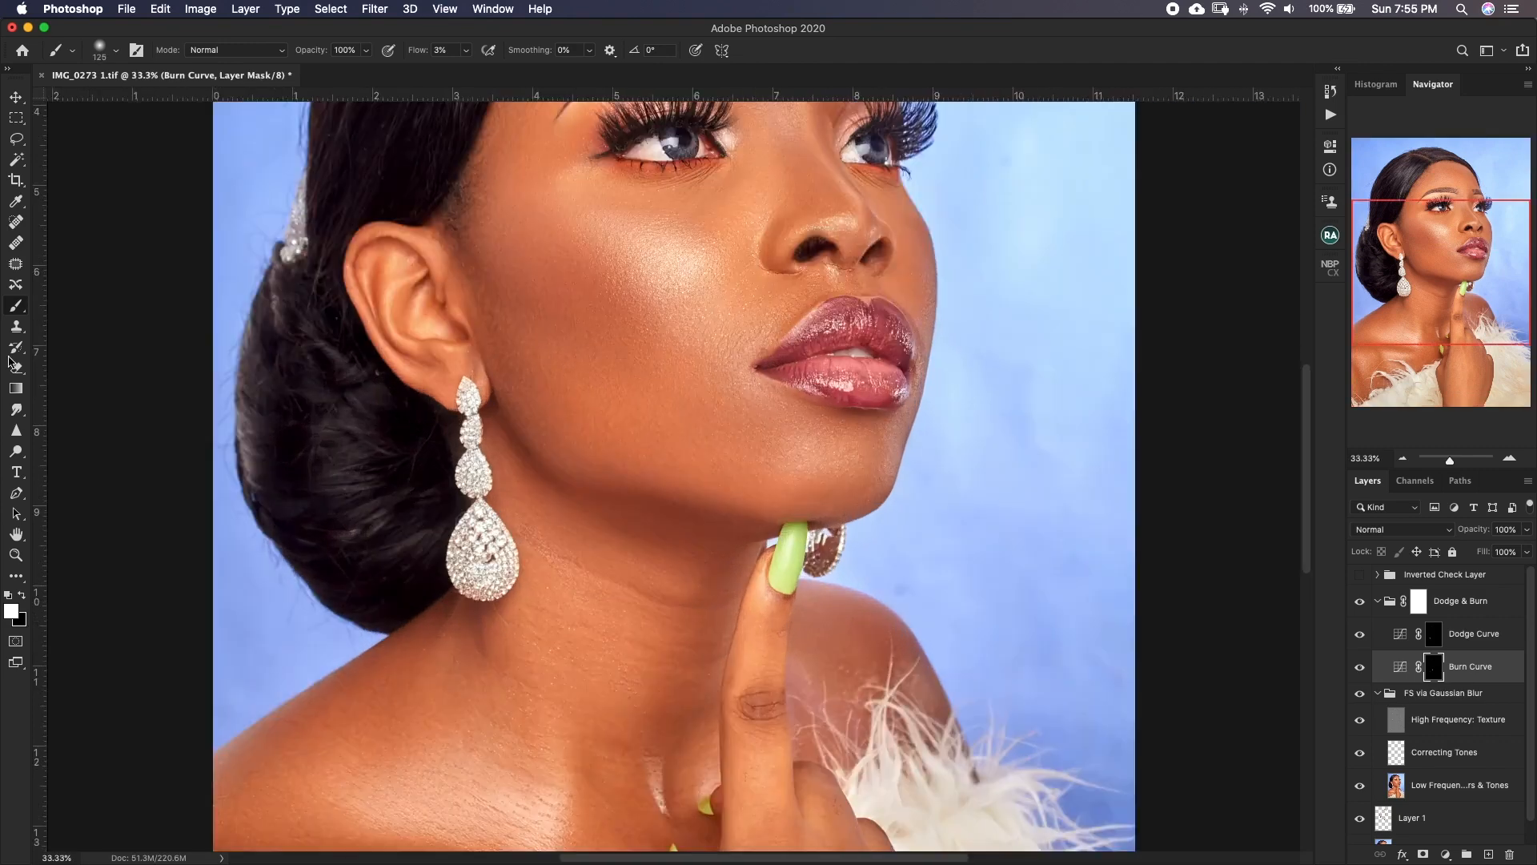
Dodge the uneven area under the near eye on the Dodge Curve mask at brush sizes 70 to 125, checking with the Inverted Check Layer temporarily shown.
left_click(1417, 623)
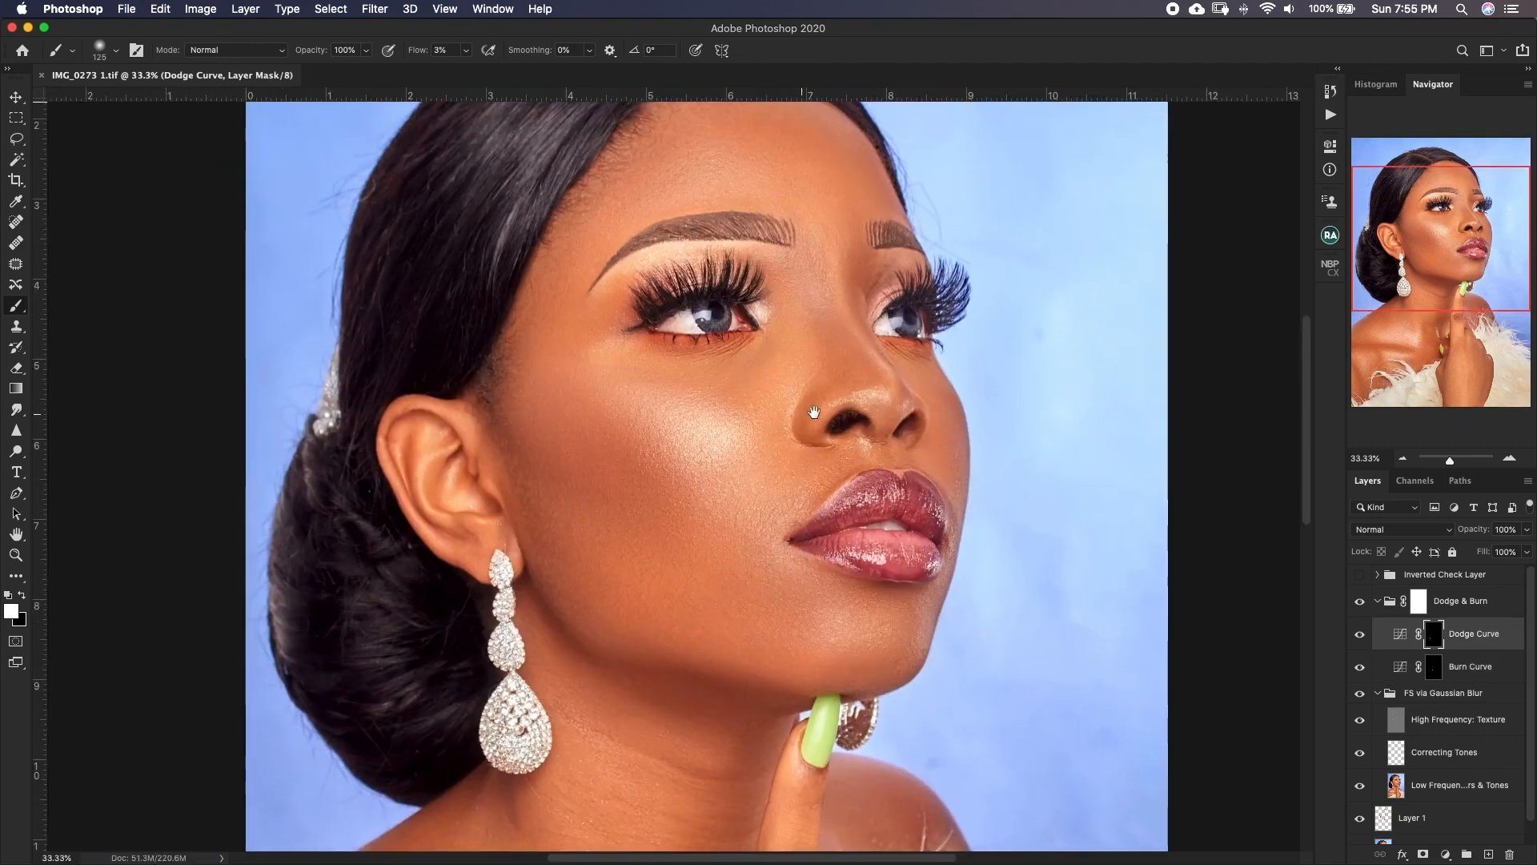
left_click(1360, 574)
scroll(815, 467, "up", 3)
key("bracketleft")
key("bracketleft")
key("bracketleft")
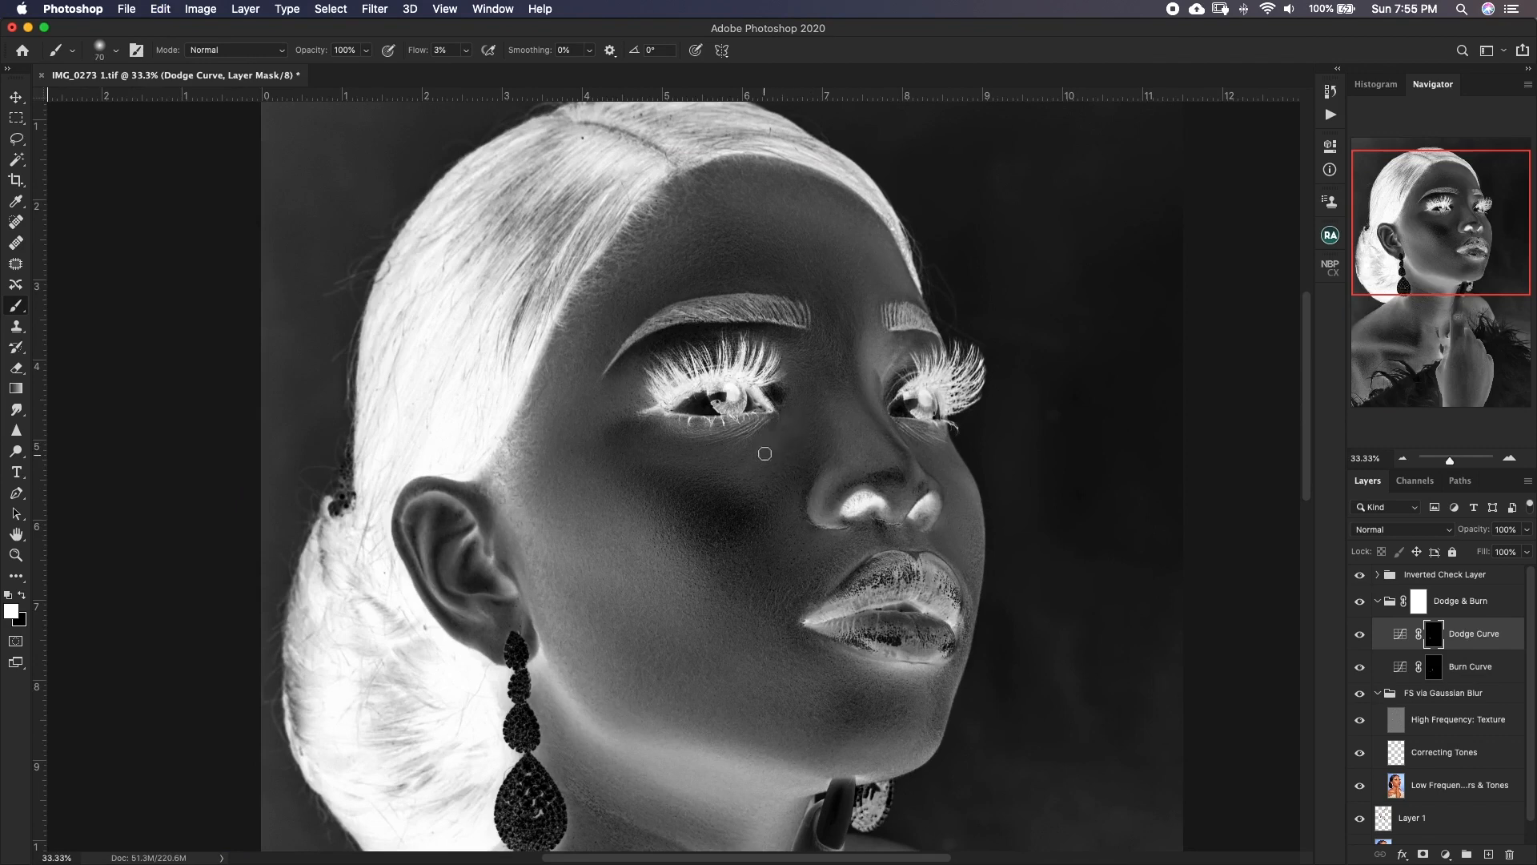
left_click(1359, 574)
key("bracketleft")
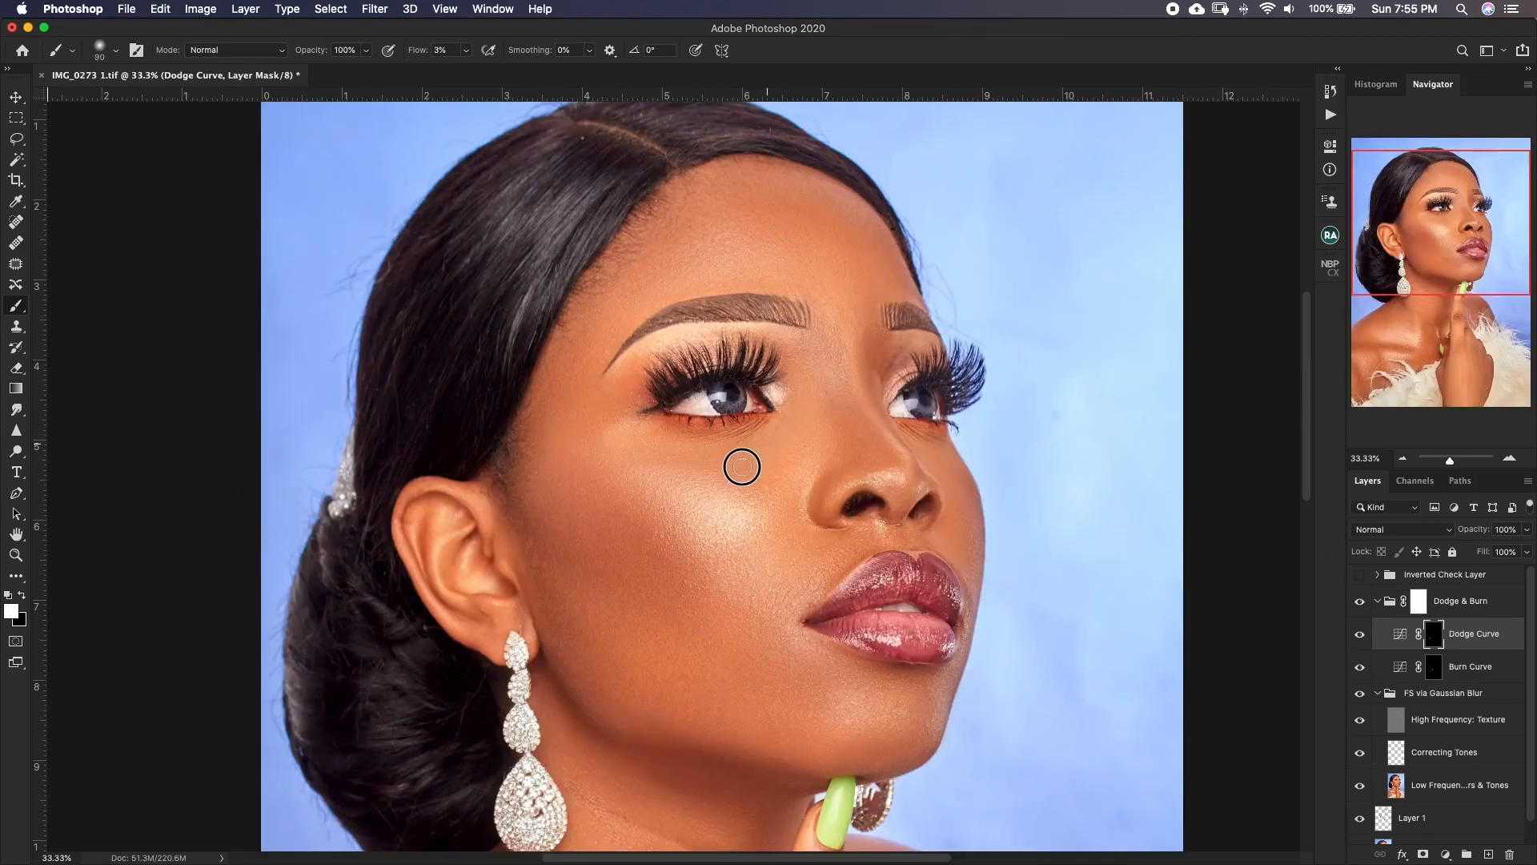
key("bracketright")
key("bracketright")
key("bracketright")
Compare the whole portrait with the Dodge & Burn group toggled and save the document.
key("super+minus")
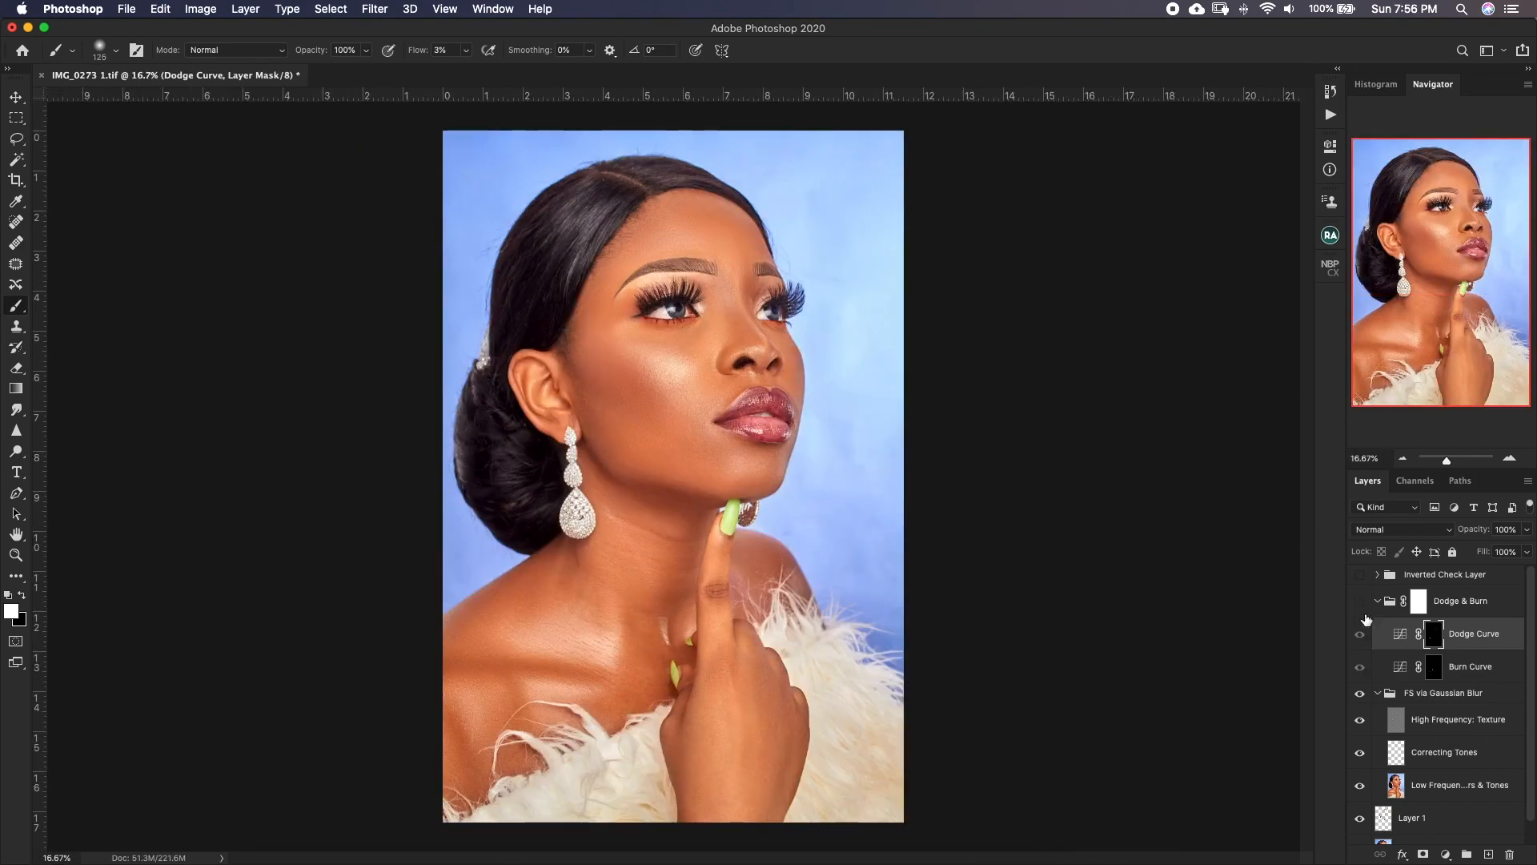
key("bracketright")
key("bracketright")
key("super+plus")
key("super+plus")
mouse_move(801, 192)
left_mouse_down()
mouse_move(666, 457)
mouse_move(707, 569)
left_mouse_up()
key("super+s")
Dodge the dark spots around the far eyelid on the Dodge Curve mask at brush size 80 and smaller.
key("bracketleft")
key("bracketleft")
key("bracketleft")
key("bracketleft")
key("bracketleft")
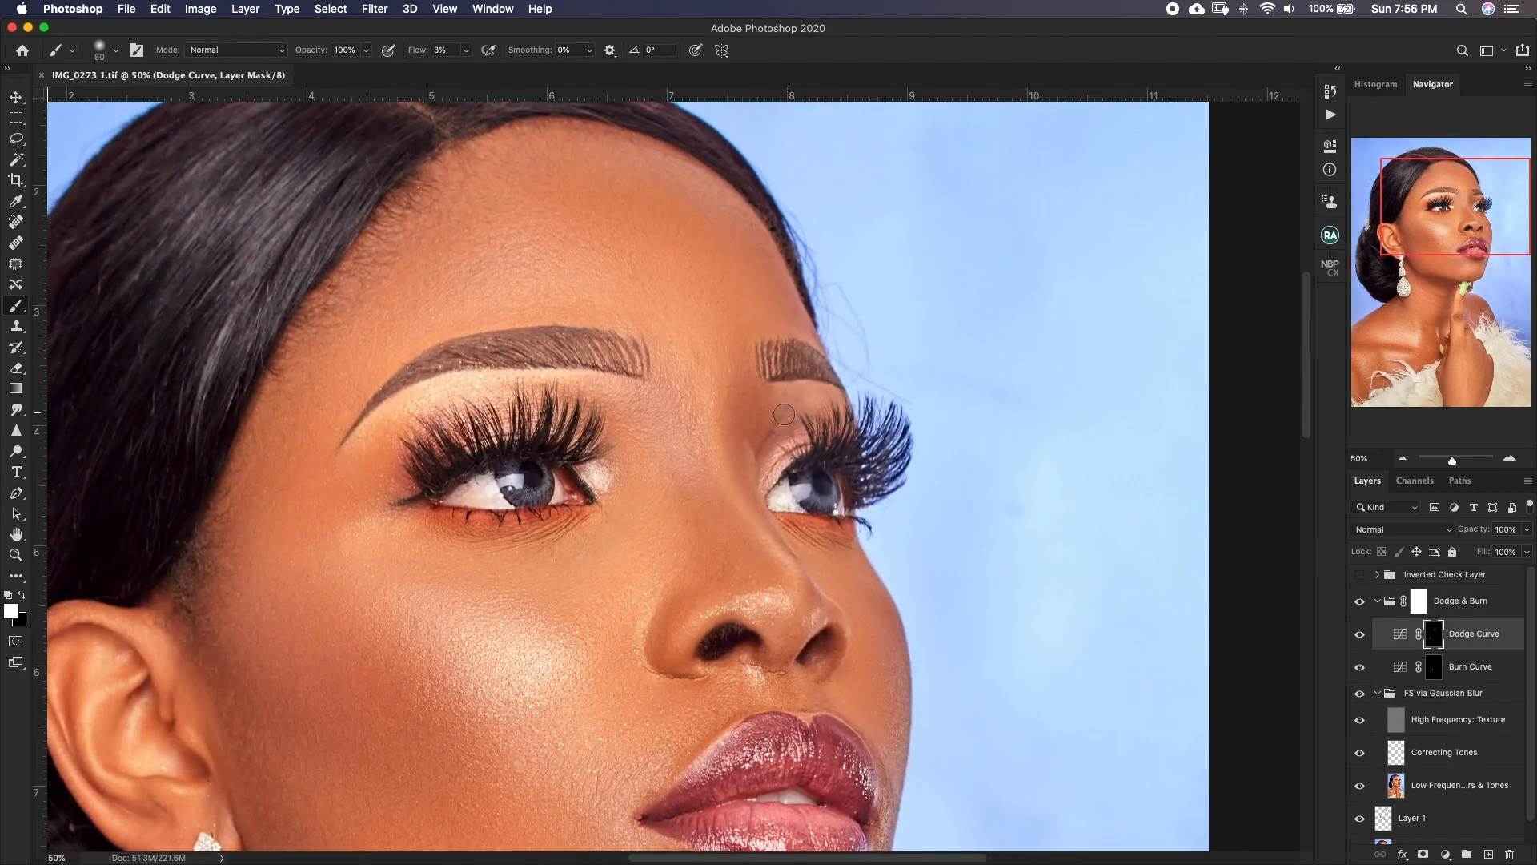
key("bracketleft")
left_click_drag(807, 422, 773, 433)
key("bracketright")
key("bracketleft")
Compare the whole portrait with the Dodge & Burn group hidden and shown.
key("super+minus")
key("super+minus")
left_click(1359, 601)
left_click(1359, 601)
Dodge the fine shadows around the eyes and along the underside of the near eyebrow at brush sizes 35 and 30.
key("super+plus")
key("super+plus")
left_click_drag(828, 452, 696, 542)
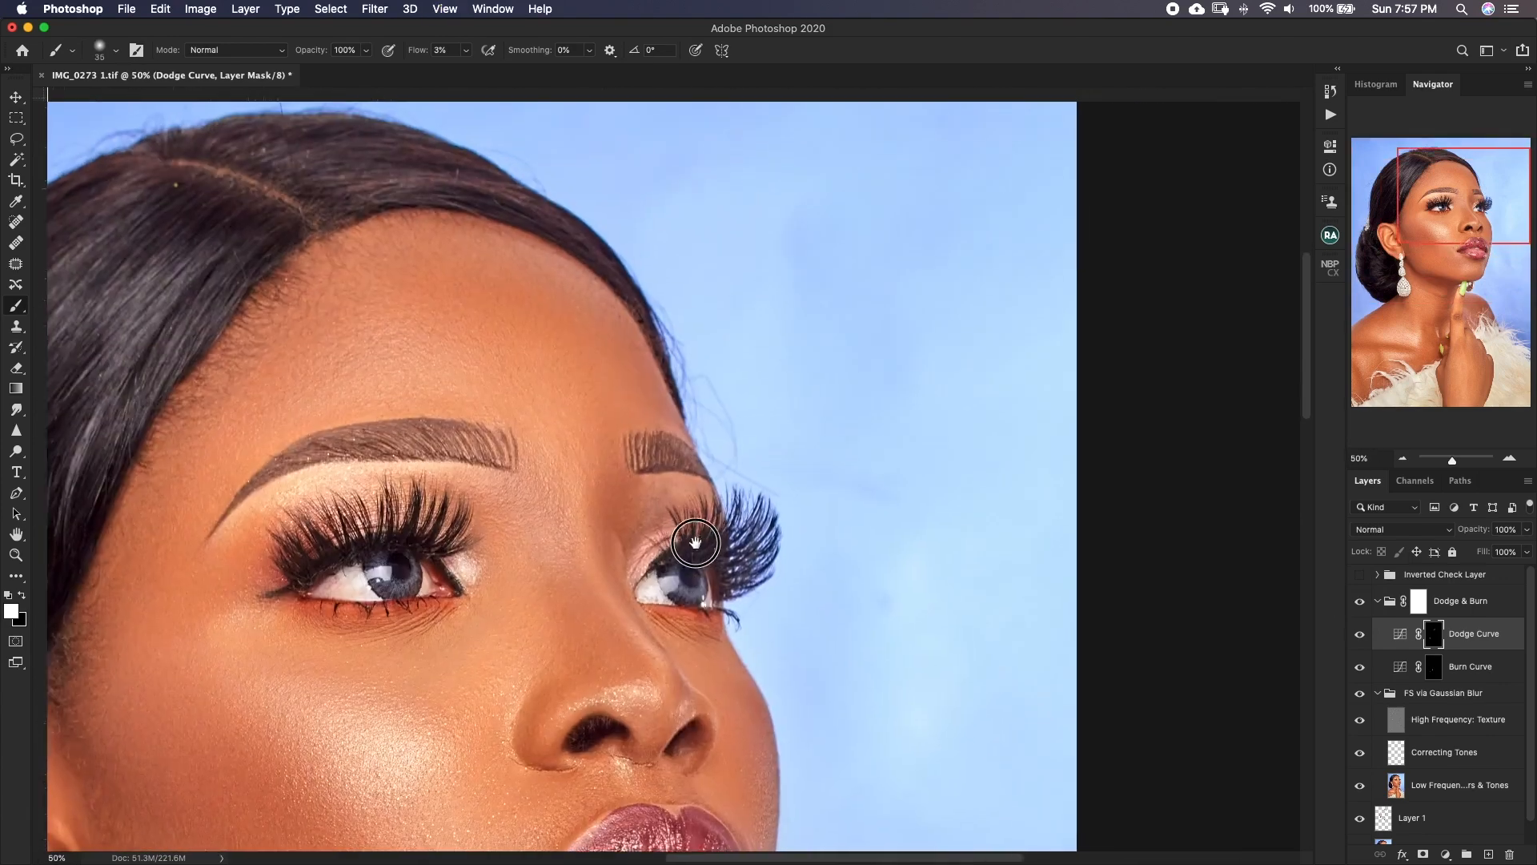
key("super+r")
key("bracketleft")
key("bracketleft")
key("bracketleft")
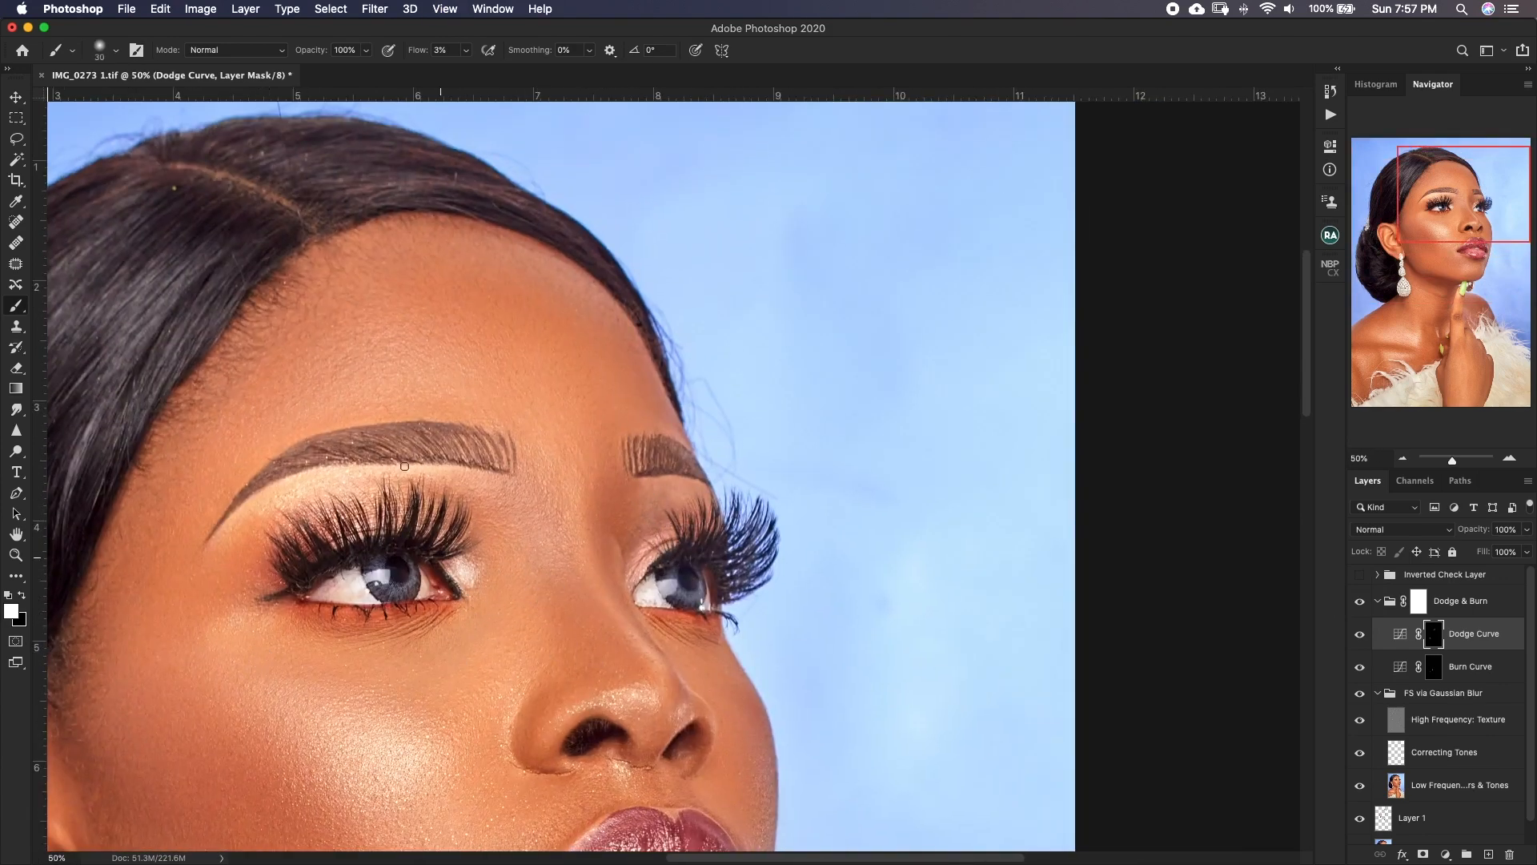
Check the effect of the eyebrow dodging on the whole portrait by toggling the Dodge & Burn group.
key("super+minus")
key("super+minus")
left_click(1358, 601)
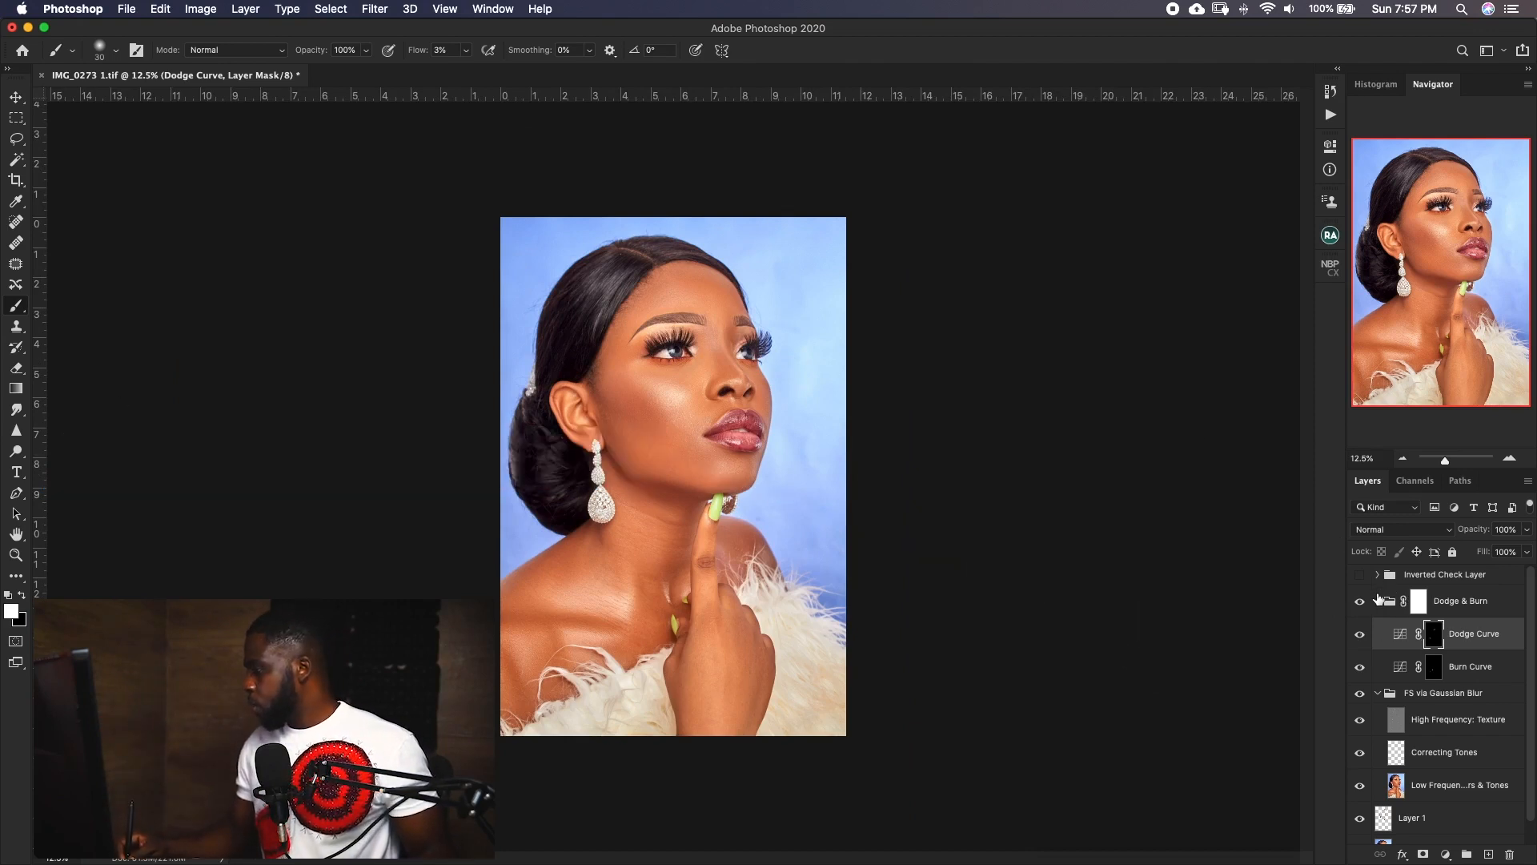
Add a second Dodge & Burn group with the DB Curves action, collapse the Visual Aid - DELETE group and expand the new group.
left_click(1377, 599)
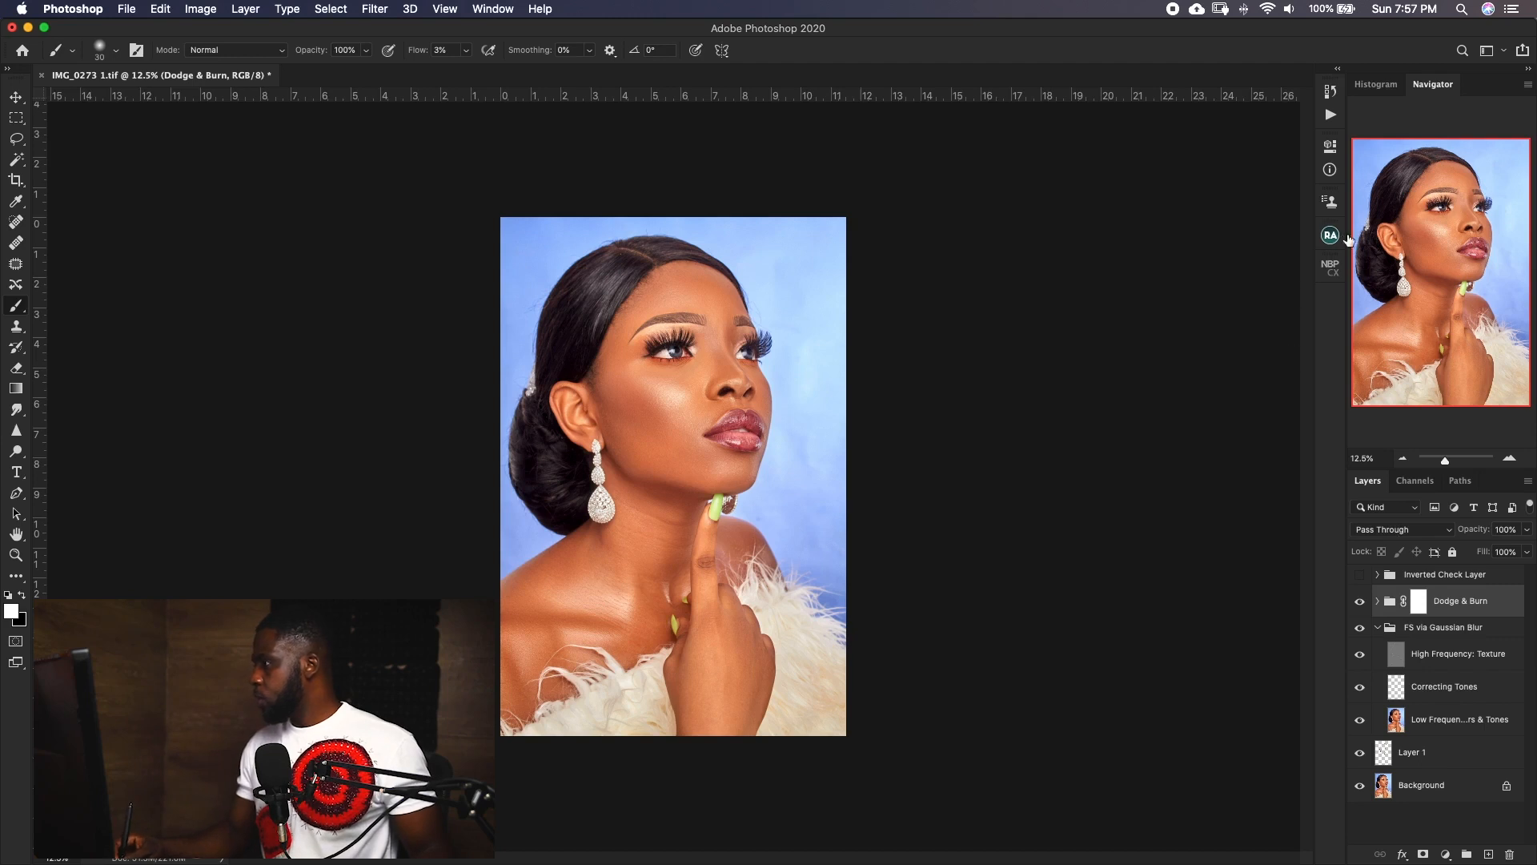
left_click(1328, 268)
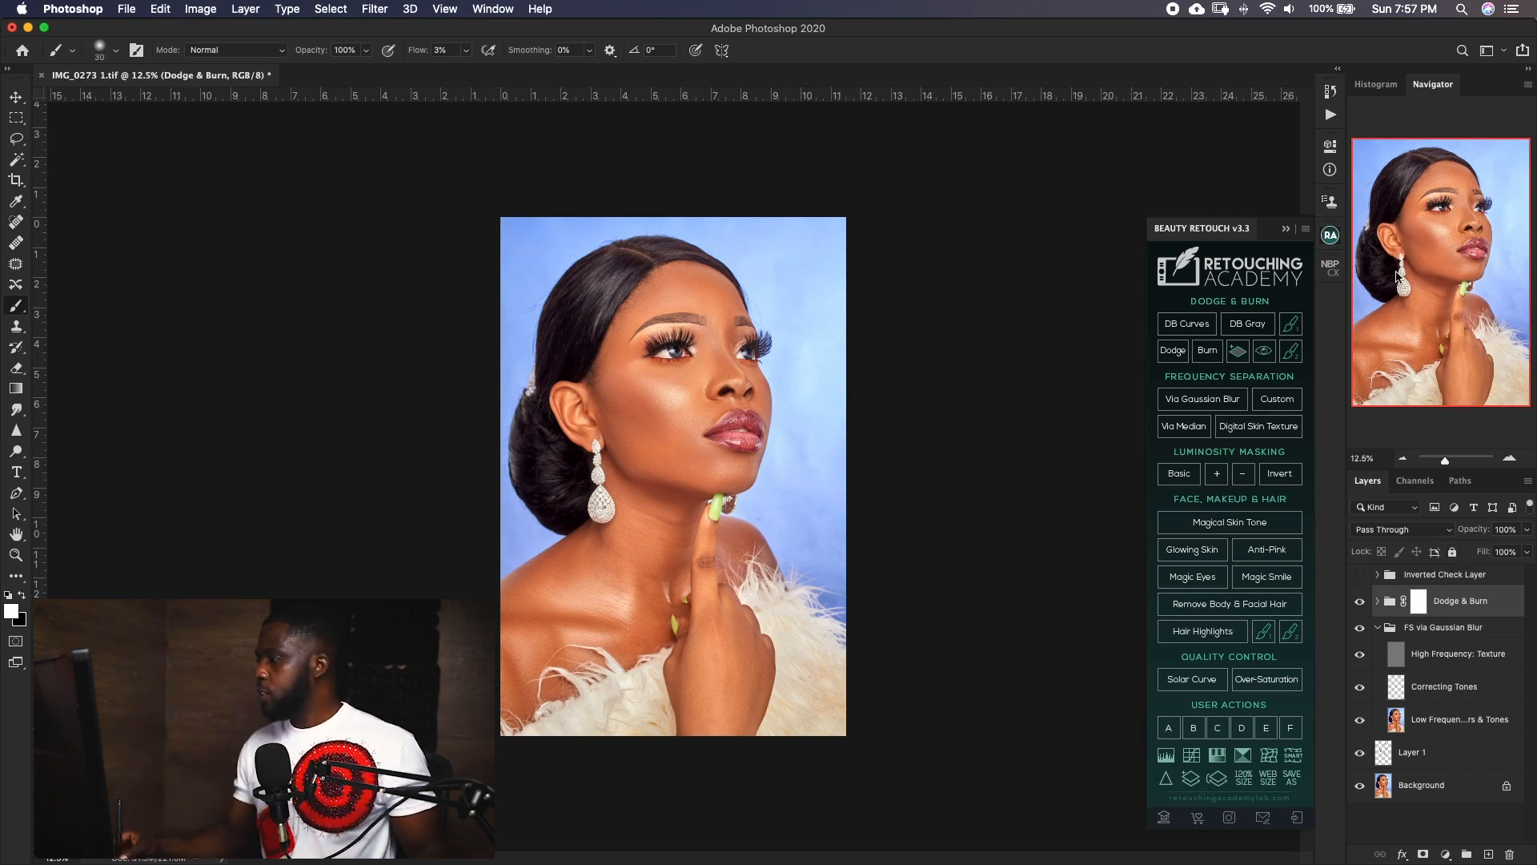
left_click(1184, 335)
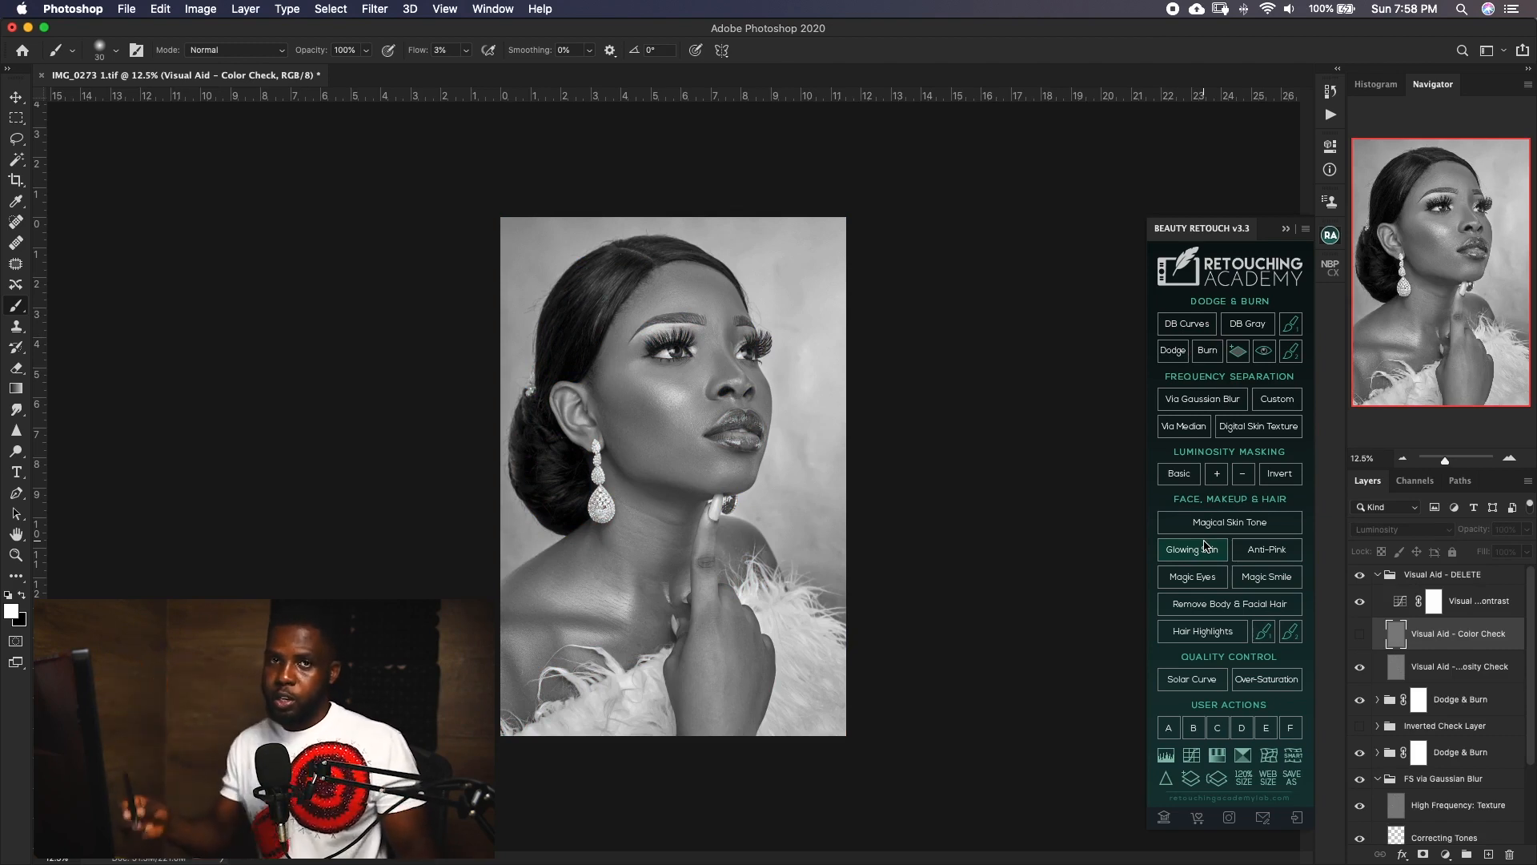
left_click(1376, 574)
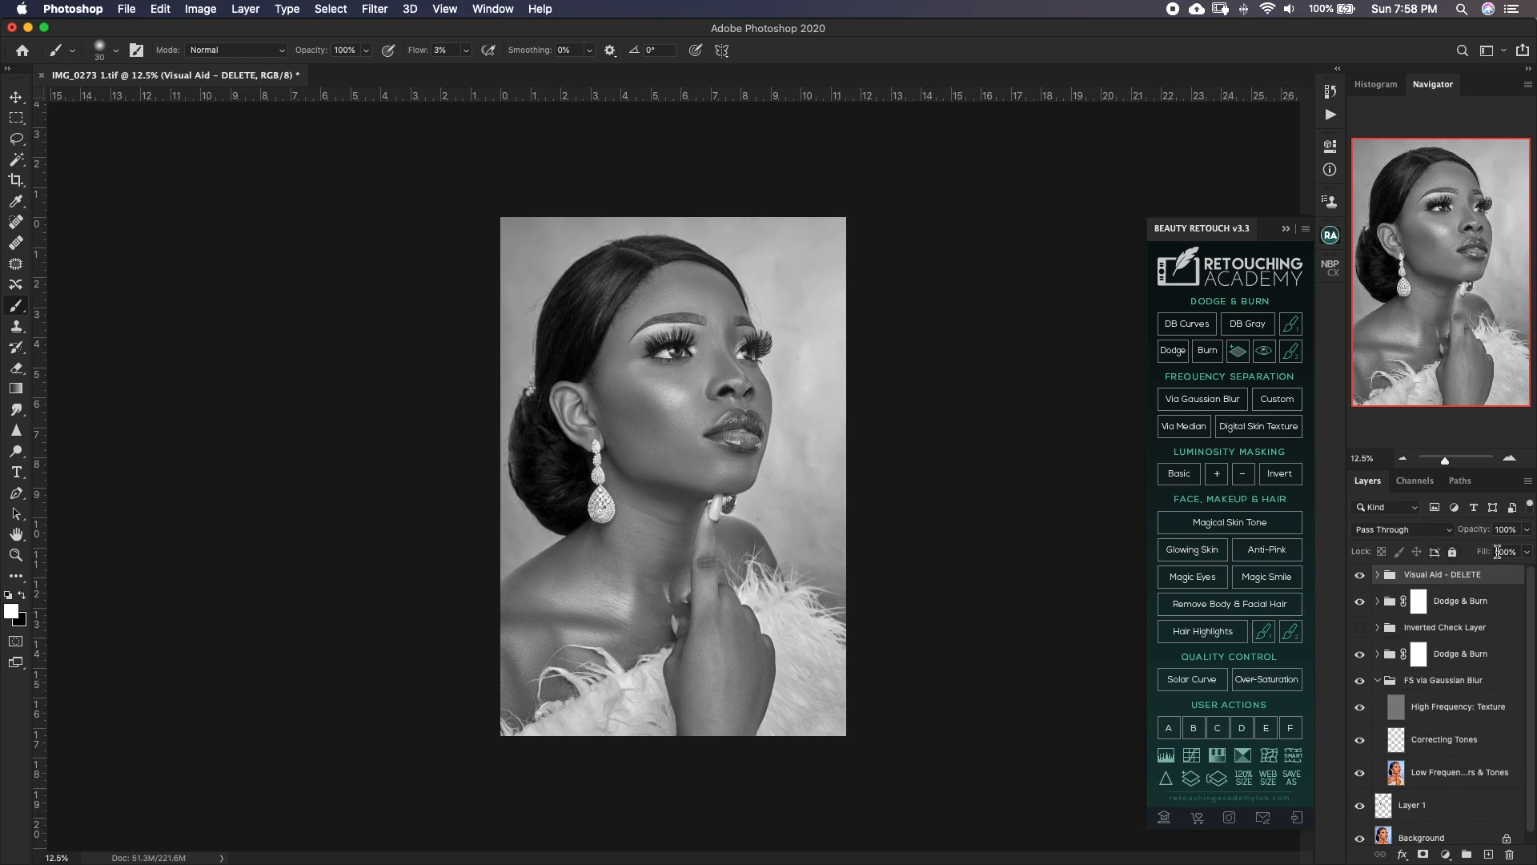
left_click(1378, 601)
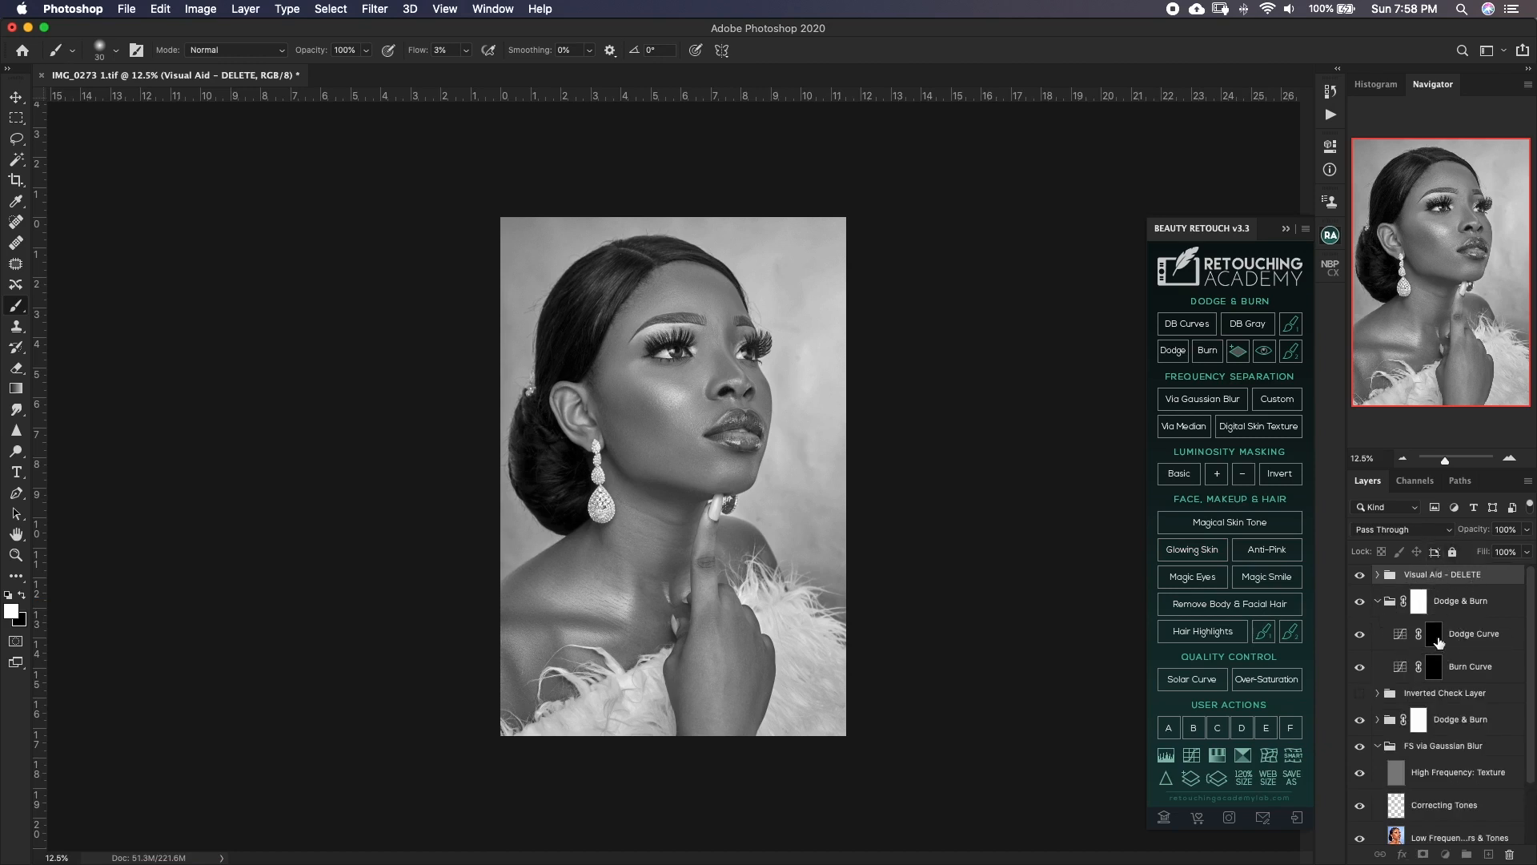
Dodge the highlights of the upper face on the new Dodge Curve mask with an enlarged brush.
left_click(1433, 634)
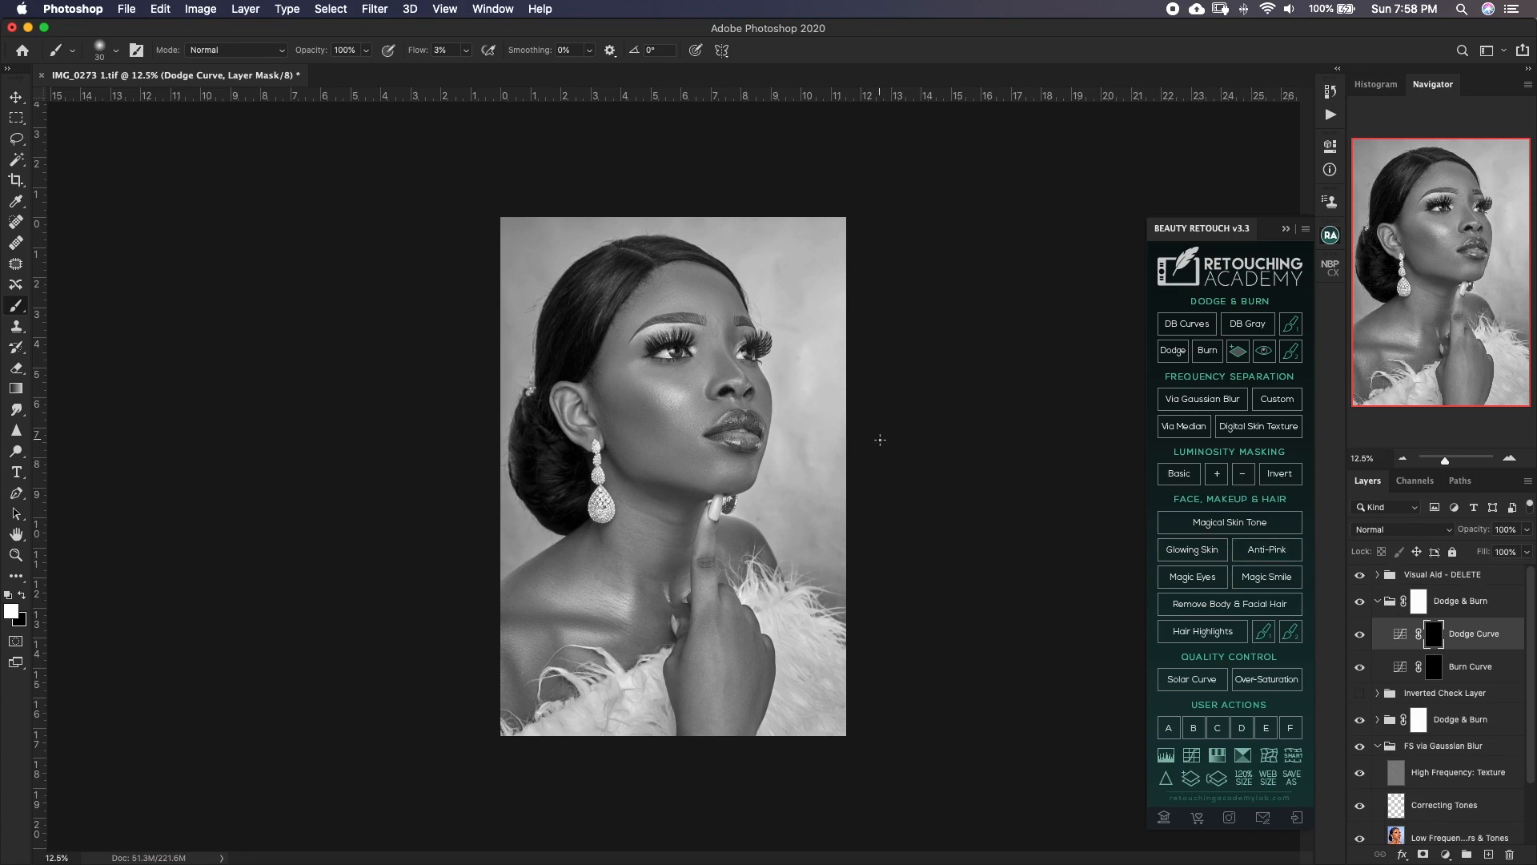
key("super+equal")
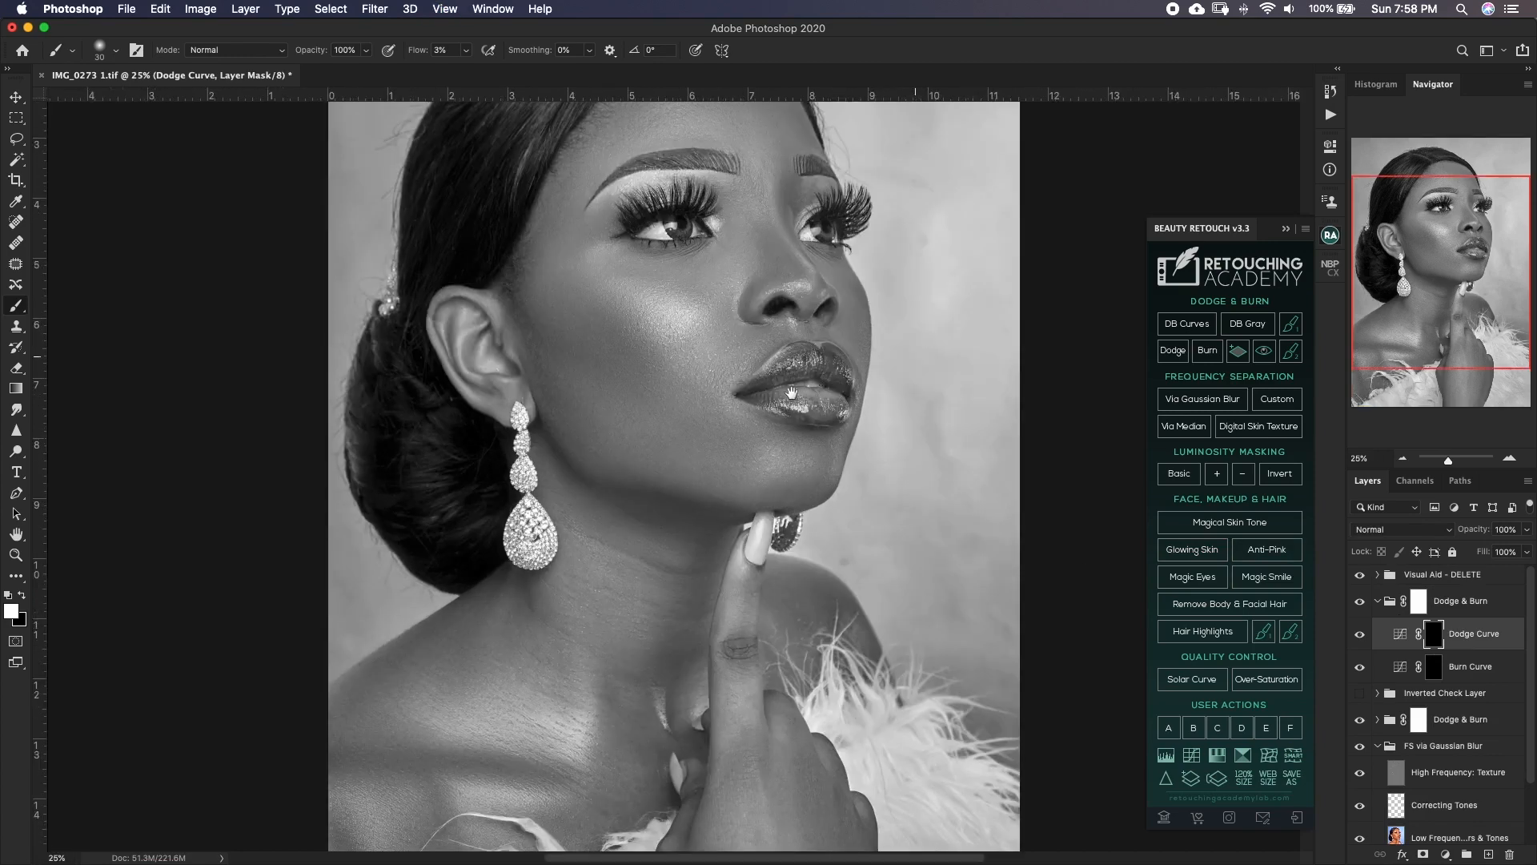
left_click_drag(792, 393, 764, 530)
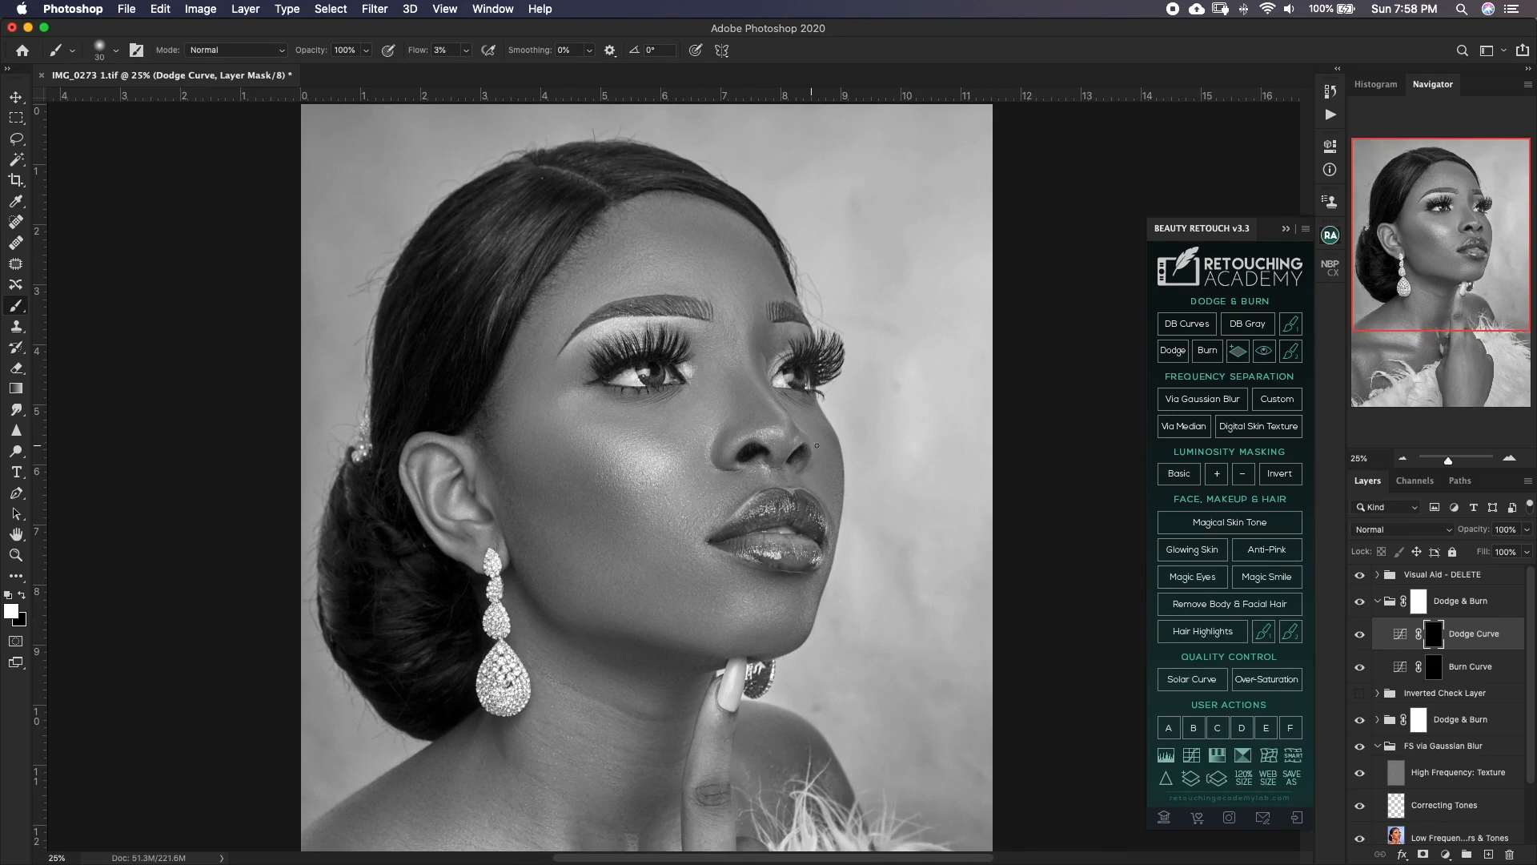
key("bracketright")
key("bracketright")
key("bracketright")
key("bracketright")
key("bracketright")
key("bracketright")
key("bracketright")
key("bracketright")
key("bracketright")
key("bracketright")
key("bracketright")
key("bracketleft")
key("bracketleft")
left_click_drag(634, 449, 590, 305)
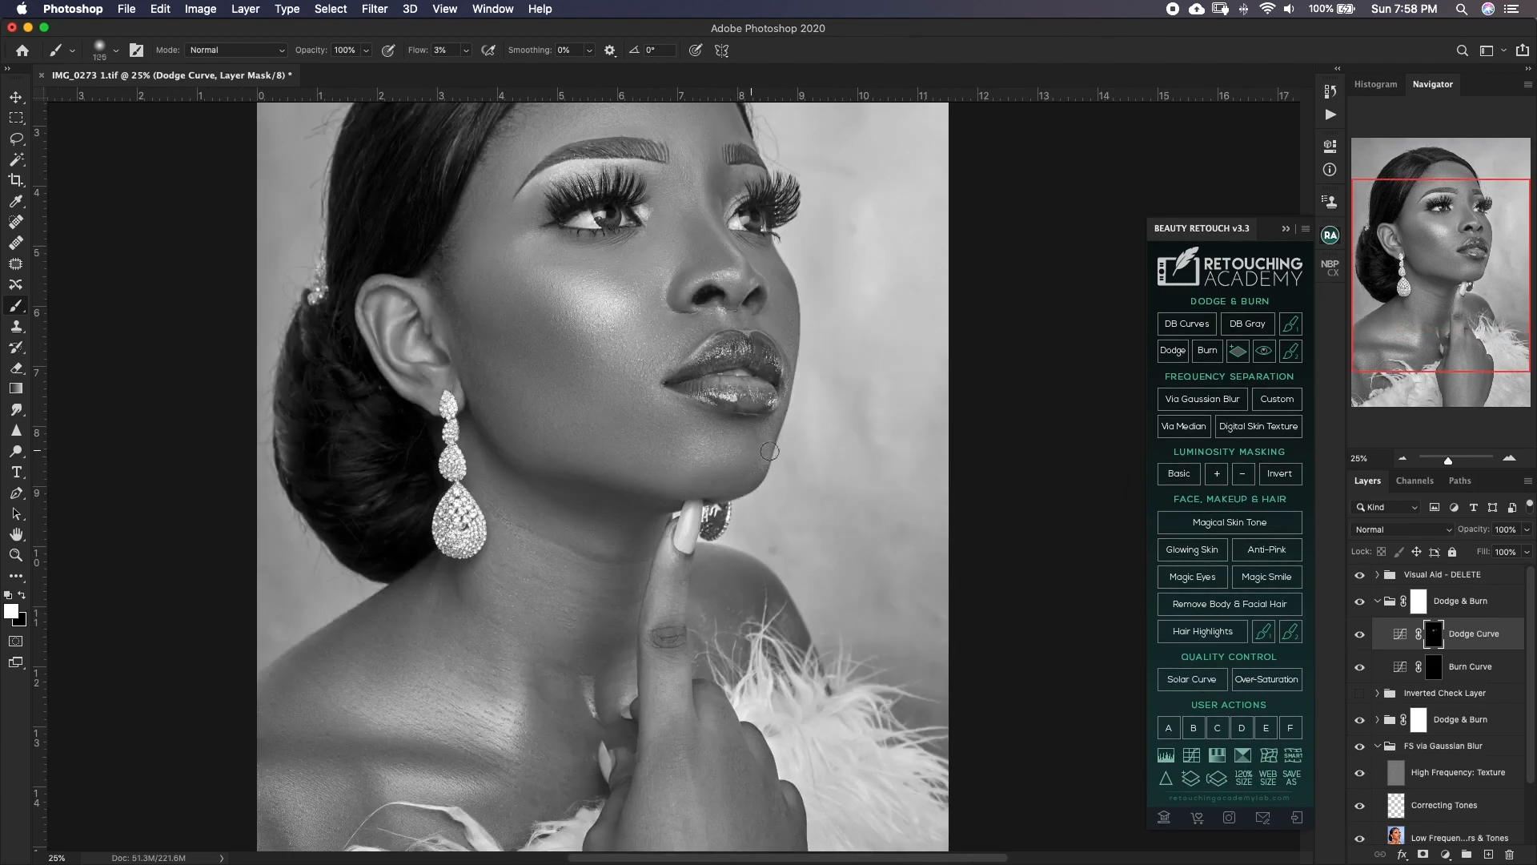
Dodge the chin below the lips on the new Dodge Curve mask at brush size 300.
key("bracketleft")
key("bracketleft")
key("bracketleft")
key("bracketleft")
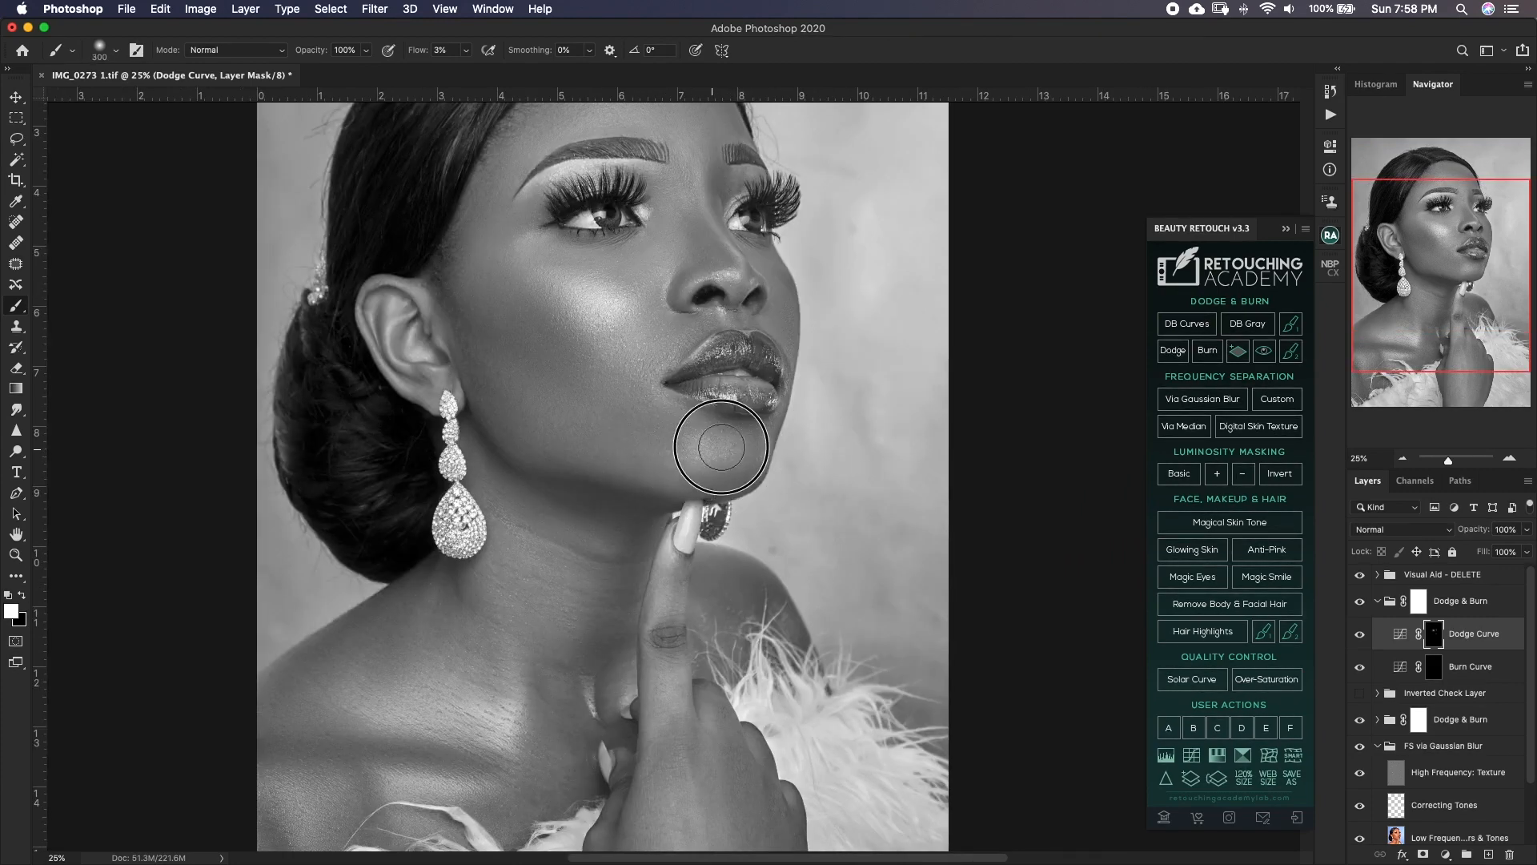
left_click_drag(709, 411, 659, 606)
Dodge the brow bones and eyelids on the new Dodge Curve mask at brush size 80.
key("bracketleft")
key("bracketleft")
key("bracketleft")
key("bracketleft")
left_click(593, 358)
key("bracketright")
mouse_move(593, 359)
left_mouse_down()
mouse_move(523, 356)
mouse_move(479, 389)
mouse_move(588, 357)
mouse_move(539, 367)
left_mouse_up()
key("bracketleft")
key("bracketleft")
key("bracketleft")
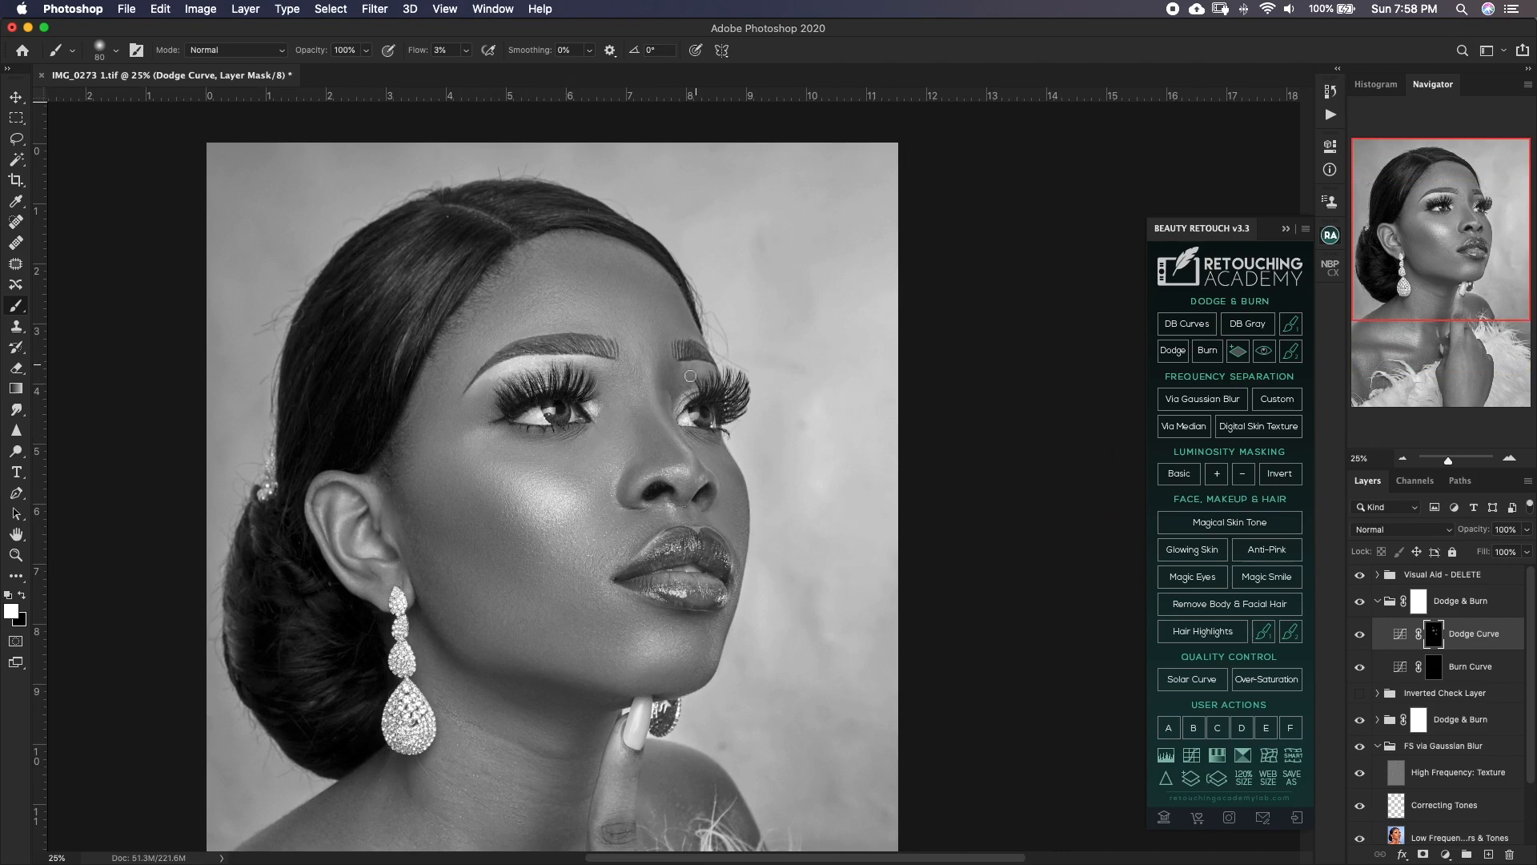
key("bracketright")
scroll(641, 340, "down", 3)
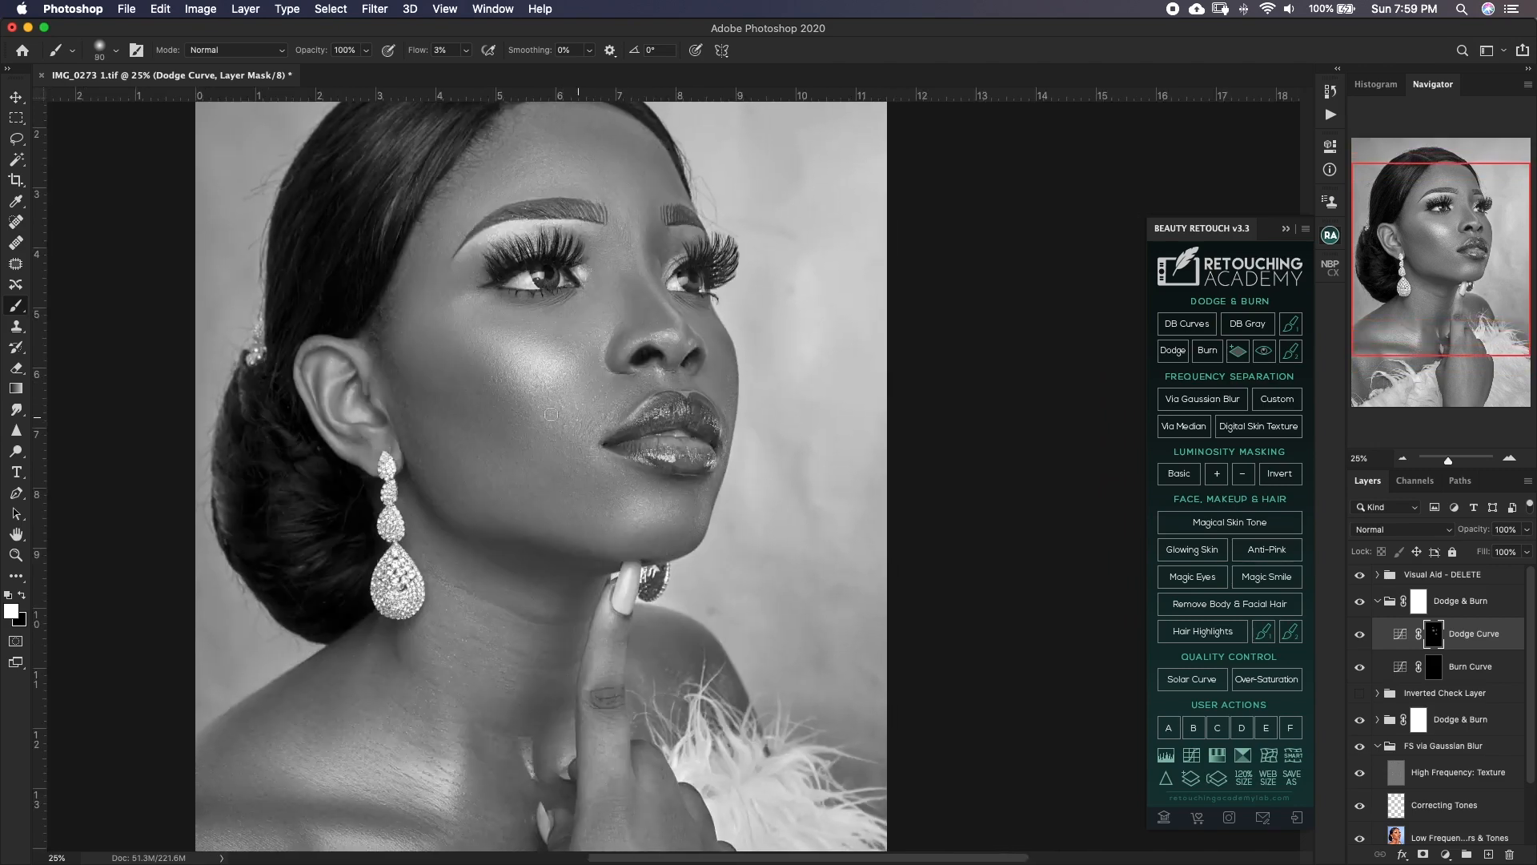
key("bracketleft")
Hide the Visual Aid - DELETE group to view the whole portrait in colour.
scroll(365, 412, "down", 5)
left_click(1359, 574)
key("super+minus")
key("super+minus")
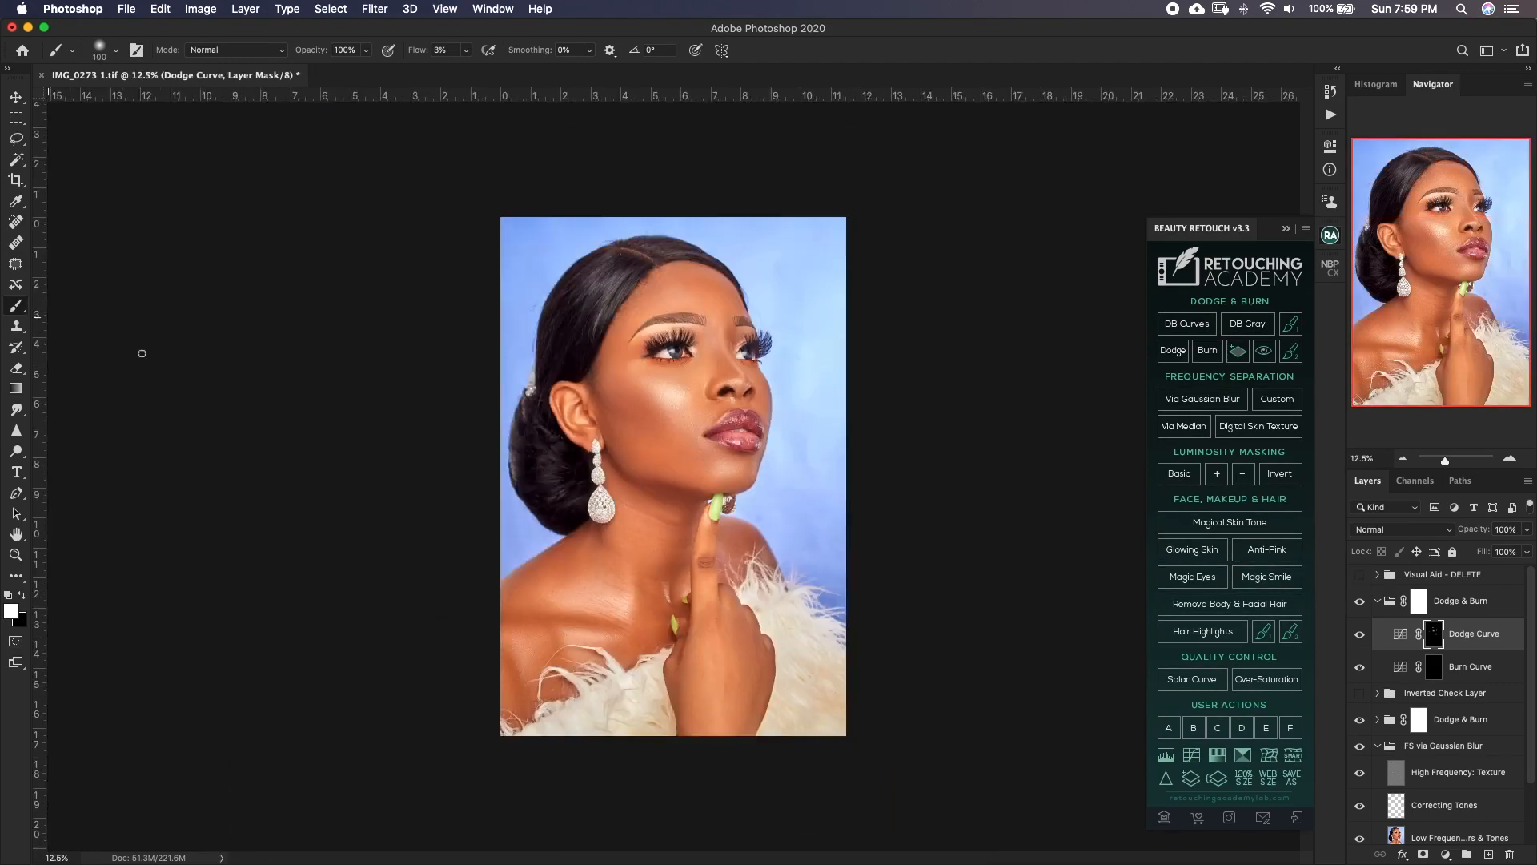
Dodge the broad highlights of the body and hand on the new Dodge Curve mask at brush sizes up to 900.
key("bracketright")
key("bracketright")
key("bracketright")
key("bracketright")
key("bracketright")
key("bracketright")
key("bracketright")
key("bracketright")
key("bracketright")
key("bracketright")
key("bracketleft")
key("bracketright")
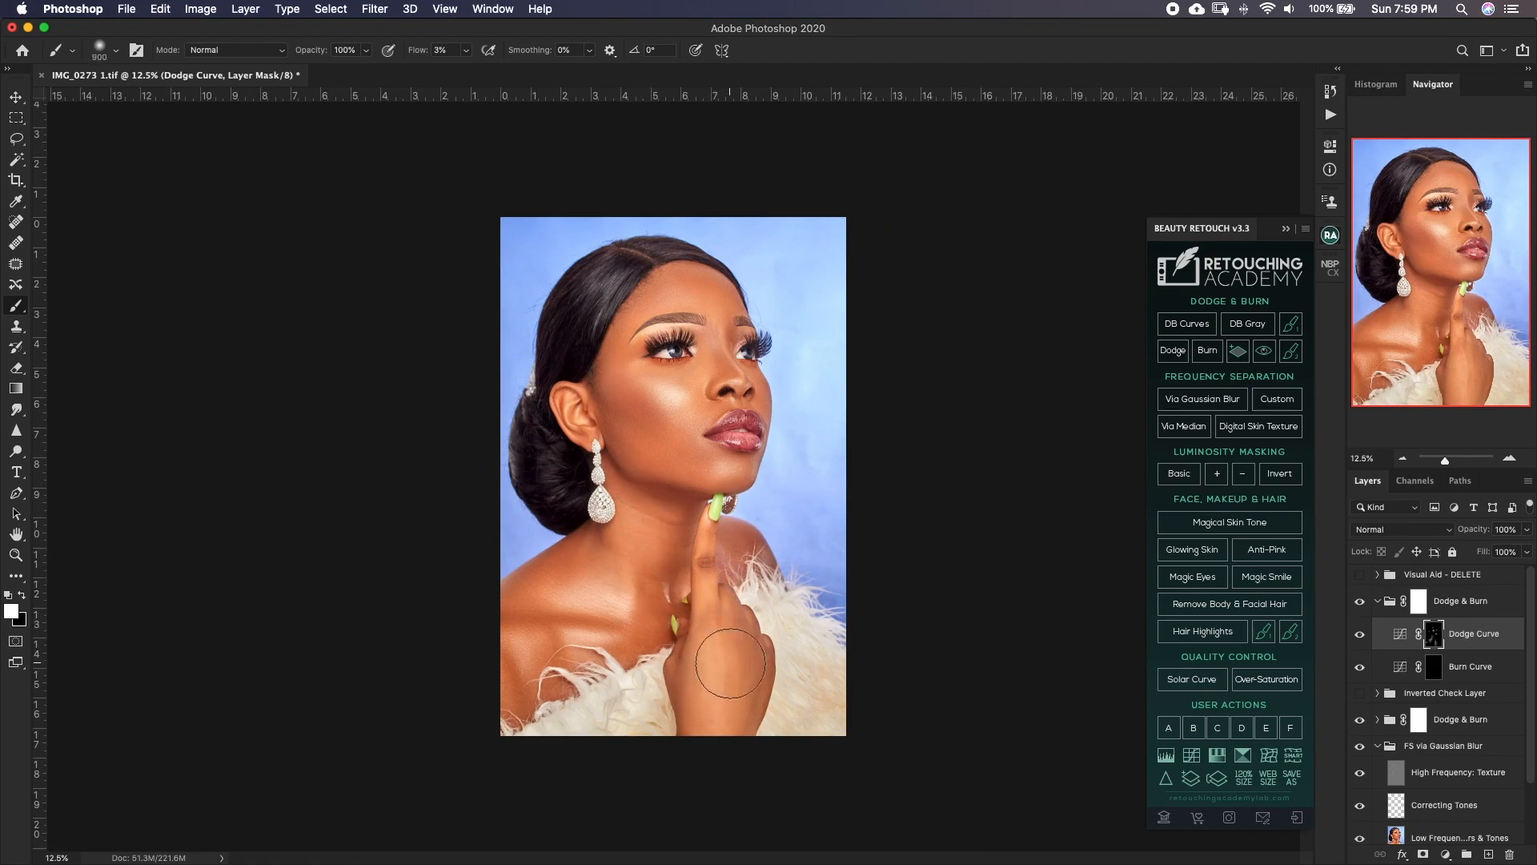
Reduce the brush to size 200 and compare the portrait with the new Dodge & Burn group hidden and shown.
key("bracketleft")
key("bracketleft")
left_click(1360, 602)
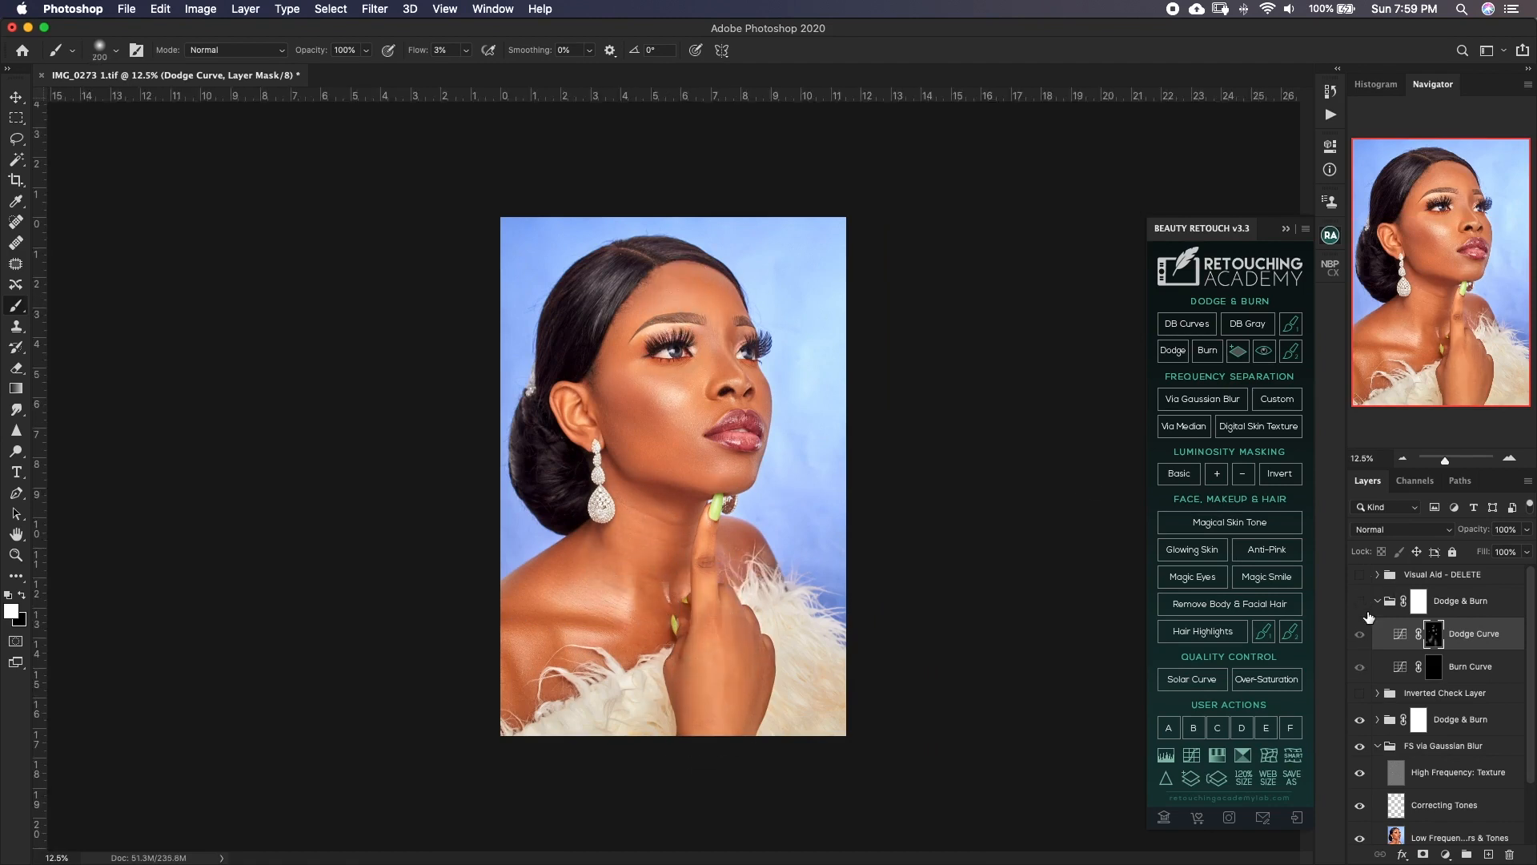
left_click(1360, 602)
Burn the contours of the nose, chin and neck on the new Burn Curve mask at brush sizes 200 to 300 and save the document.
left_click(1431, 658)
key("bracketright")
key("bracketright")
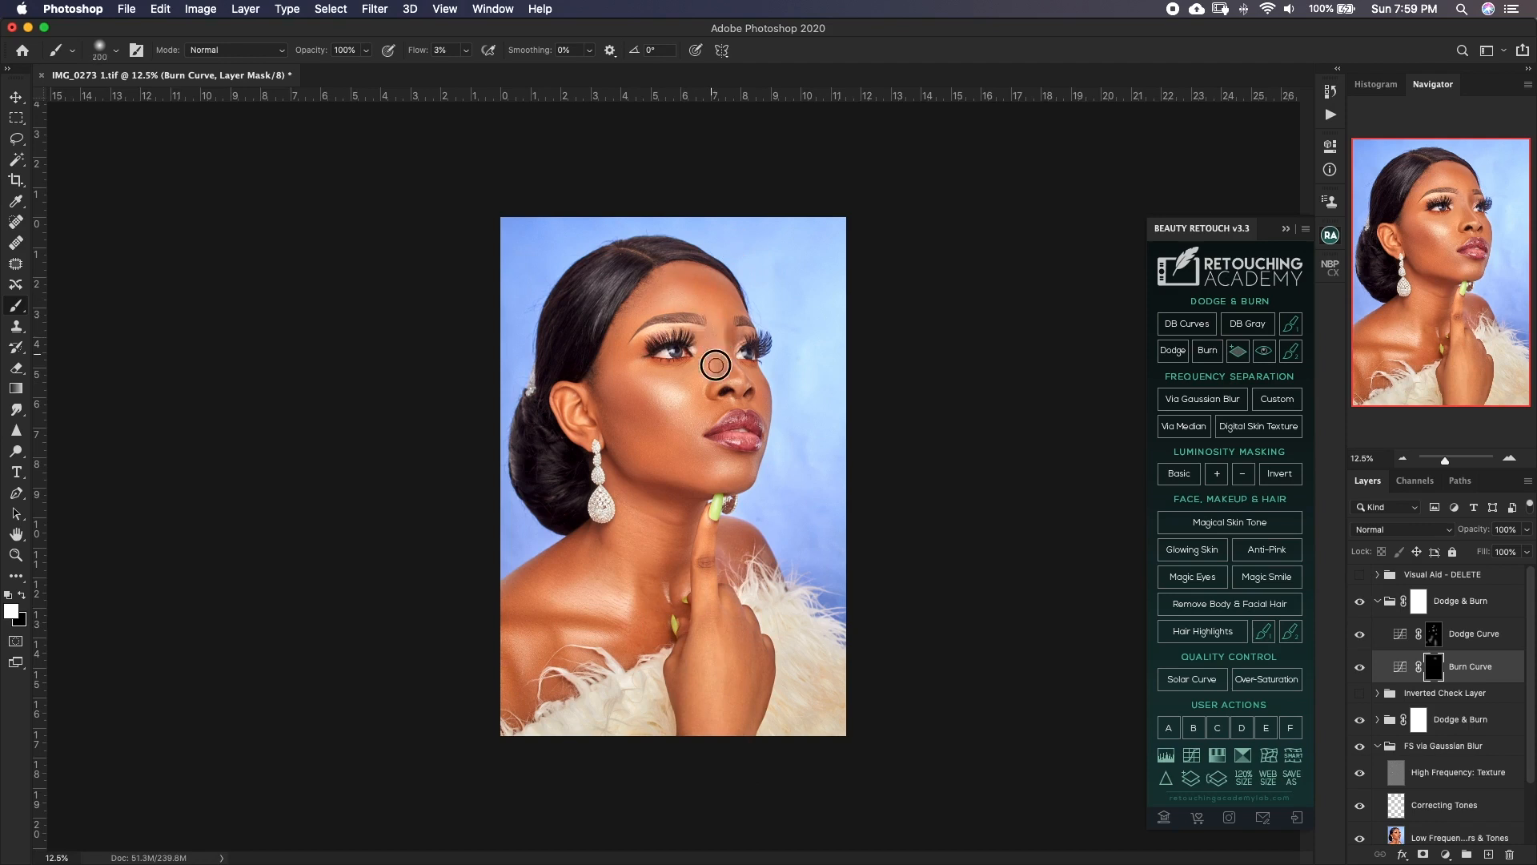
key("bracketleft")
key("bracketright")
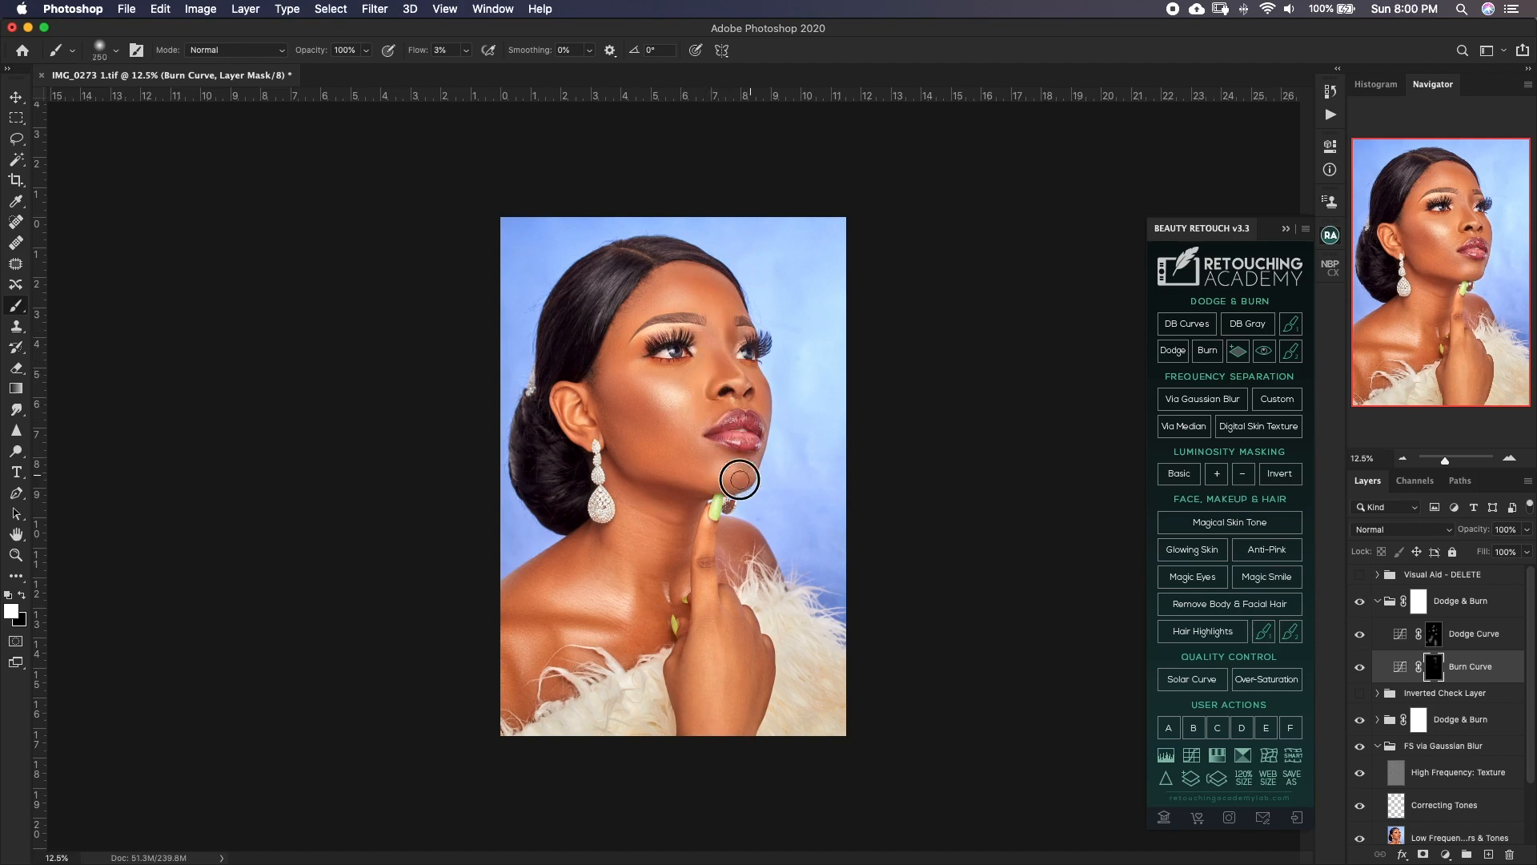
mouse_move(738, 480)
left_mouse_down()
mouse_move(618, 409)
mouse_move(663, 472)
left_mouse_up()
key("super+z")
key("bracketright")
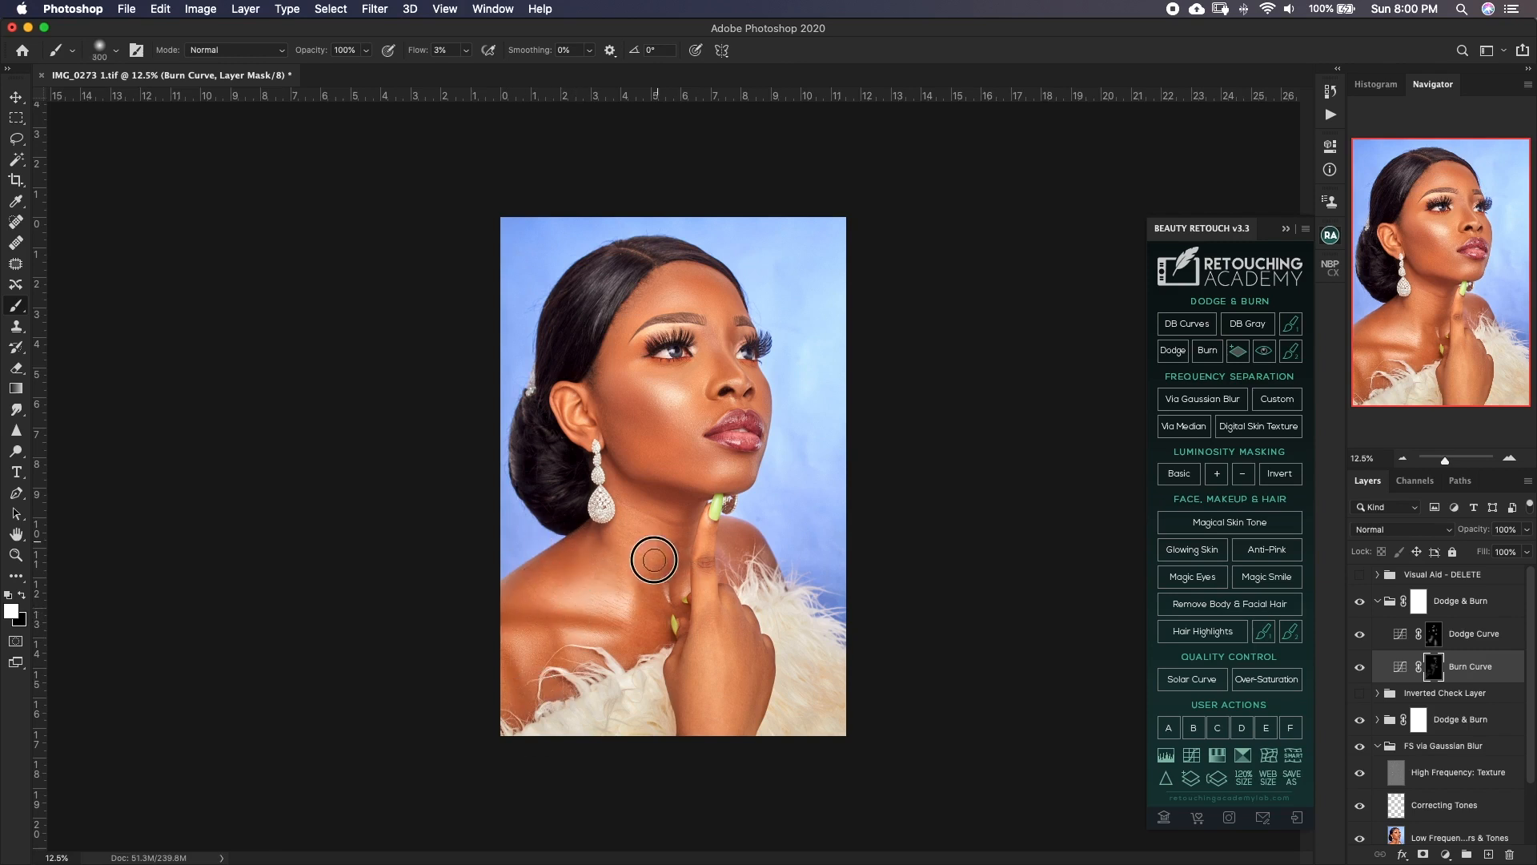
key("bracketleft")
key("bracketleft")
key("super+s")
Collapse the new Dodge & Burn group and compare the portrait with it hidden and shown.
left_click(1377, 602)
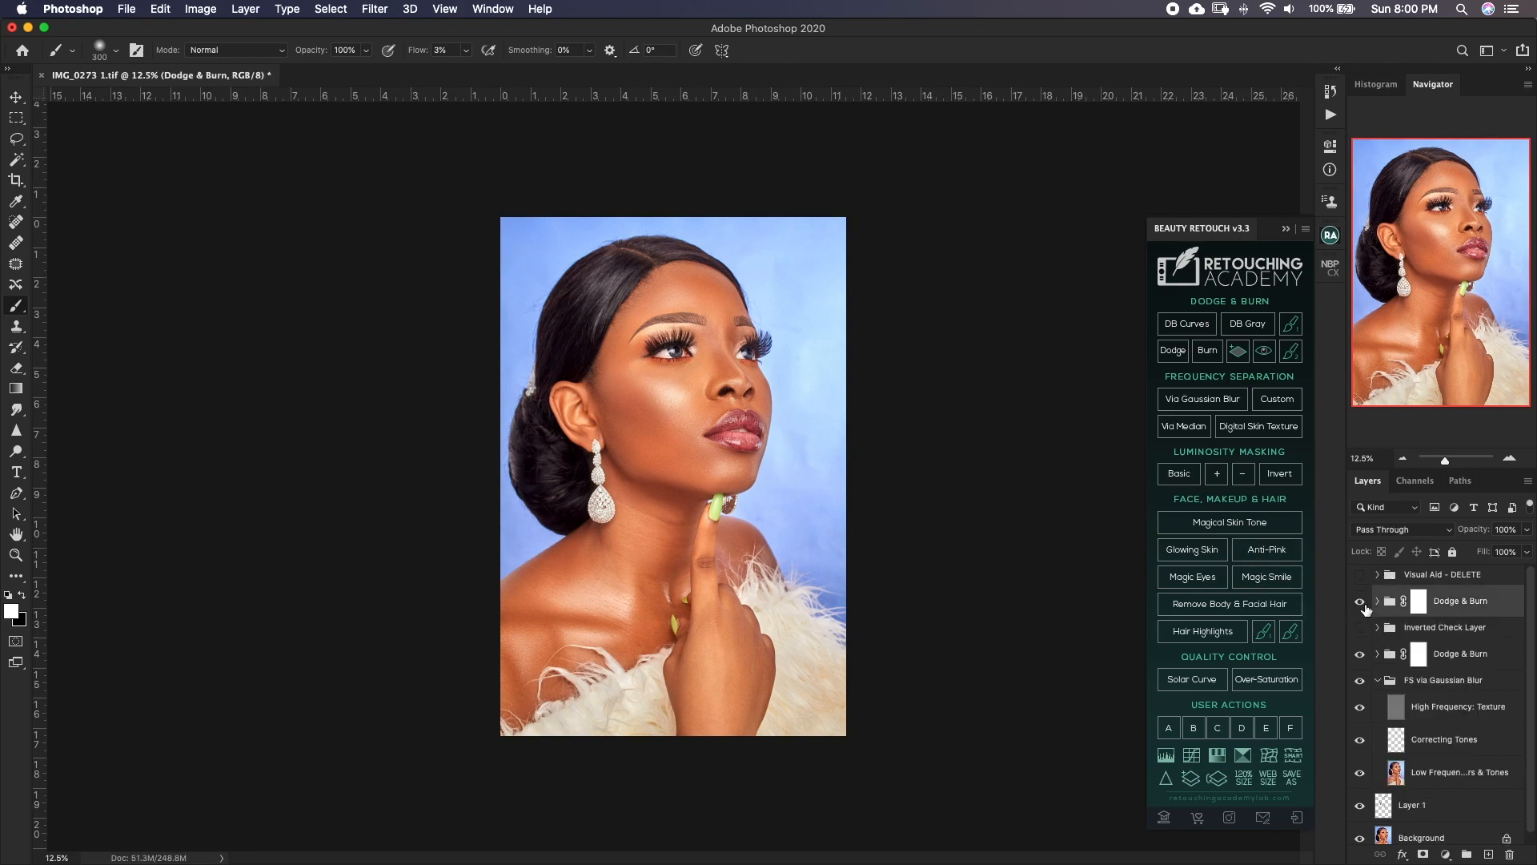
left_click(1361, 602)
left_click(1362, 602)
Hide both Dodge & Burn groups, the FS via Gaussian Blur group and Layer 1 to view the original portrait, and save the document.
left_click(1360, 602)
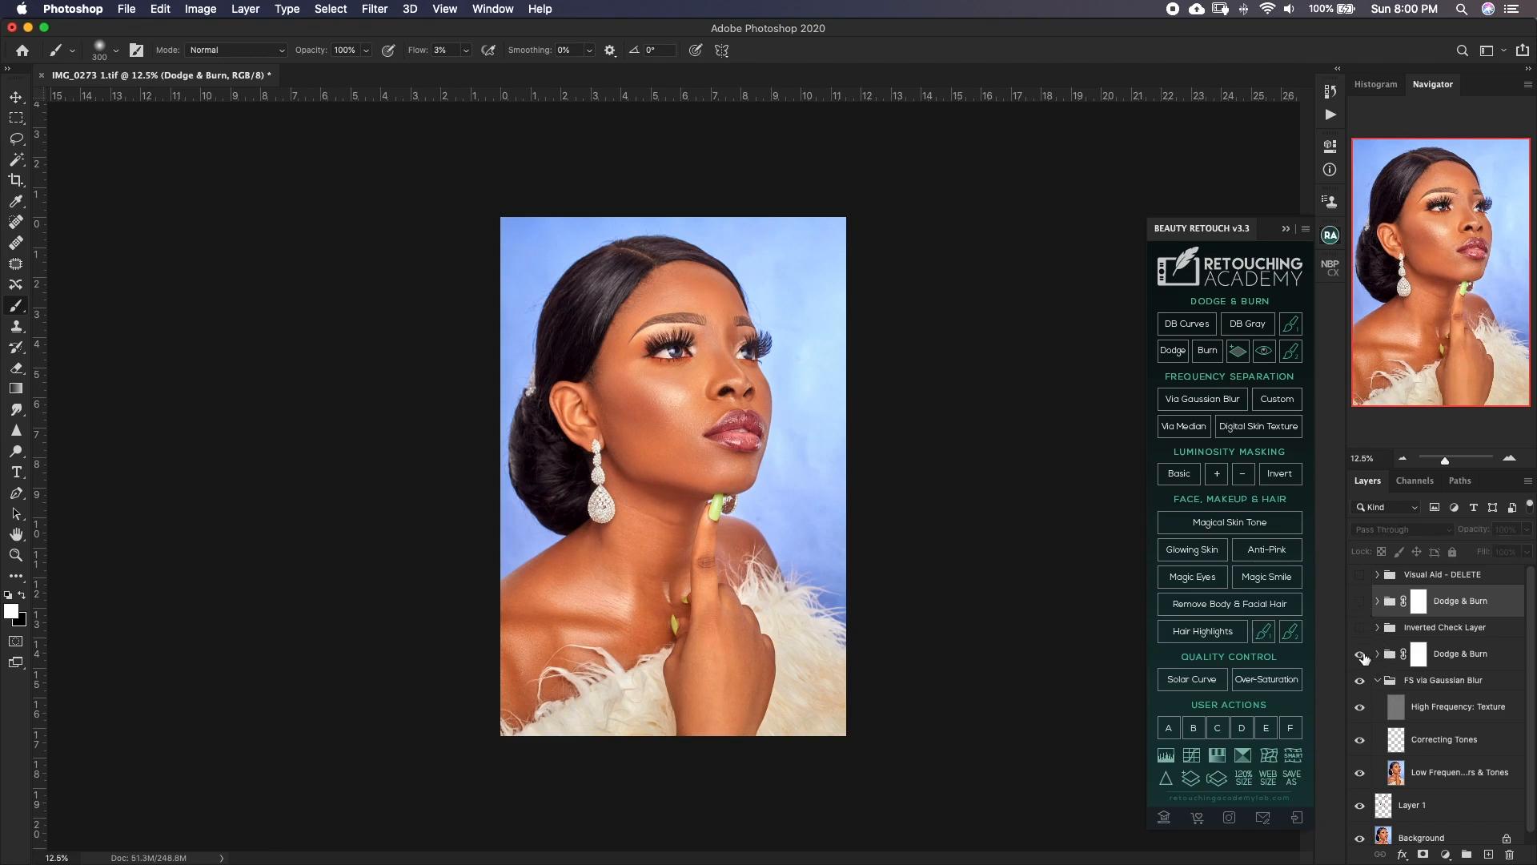
left_click(1361, 654)
left_click(1360, 682)
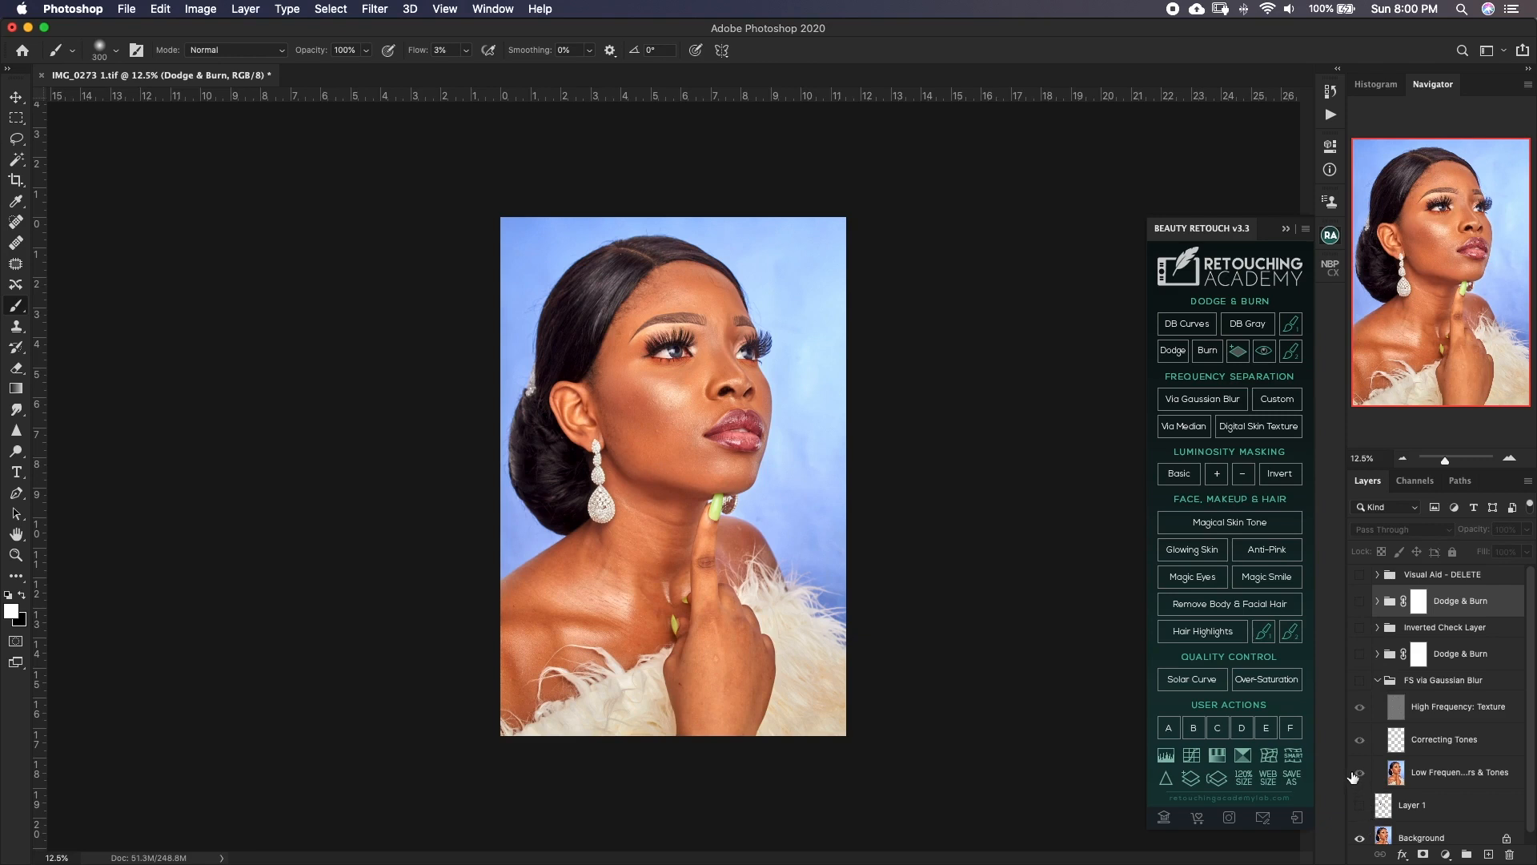
key("super+s")
key("super+equal")
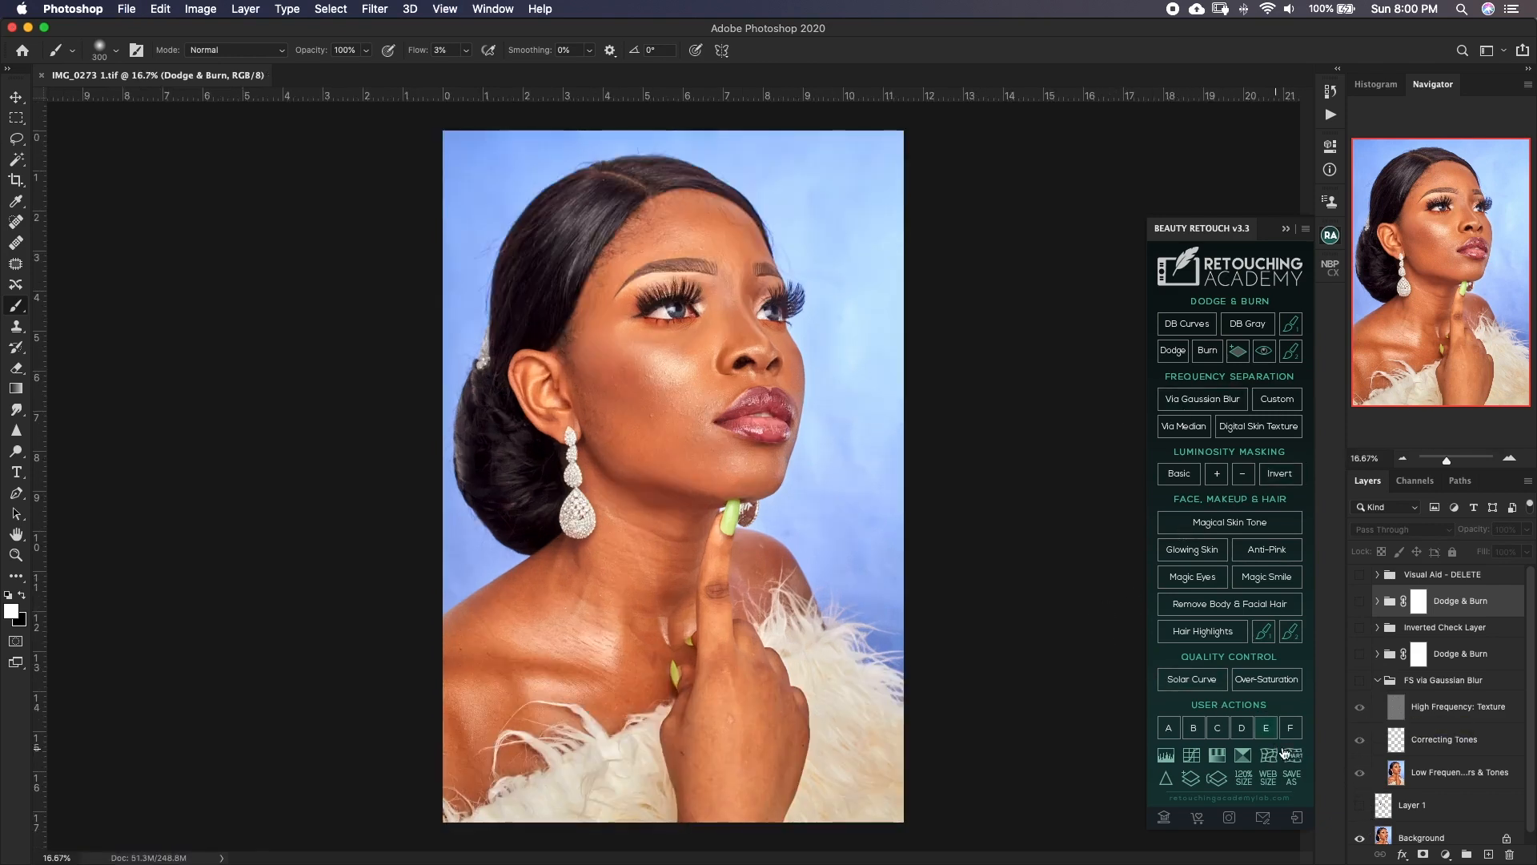
Show Layer 1, the FS via Gaussian Blur group and both Dodge & Burn groups again.
left_click(1360, 808)
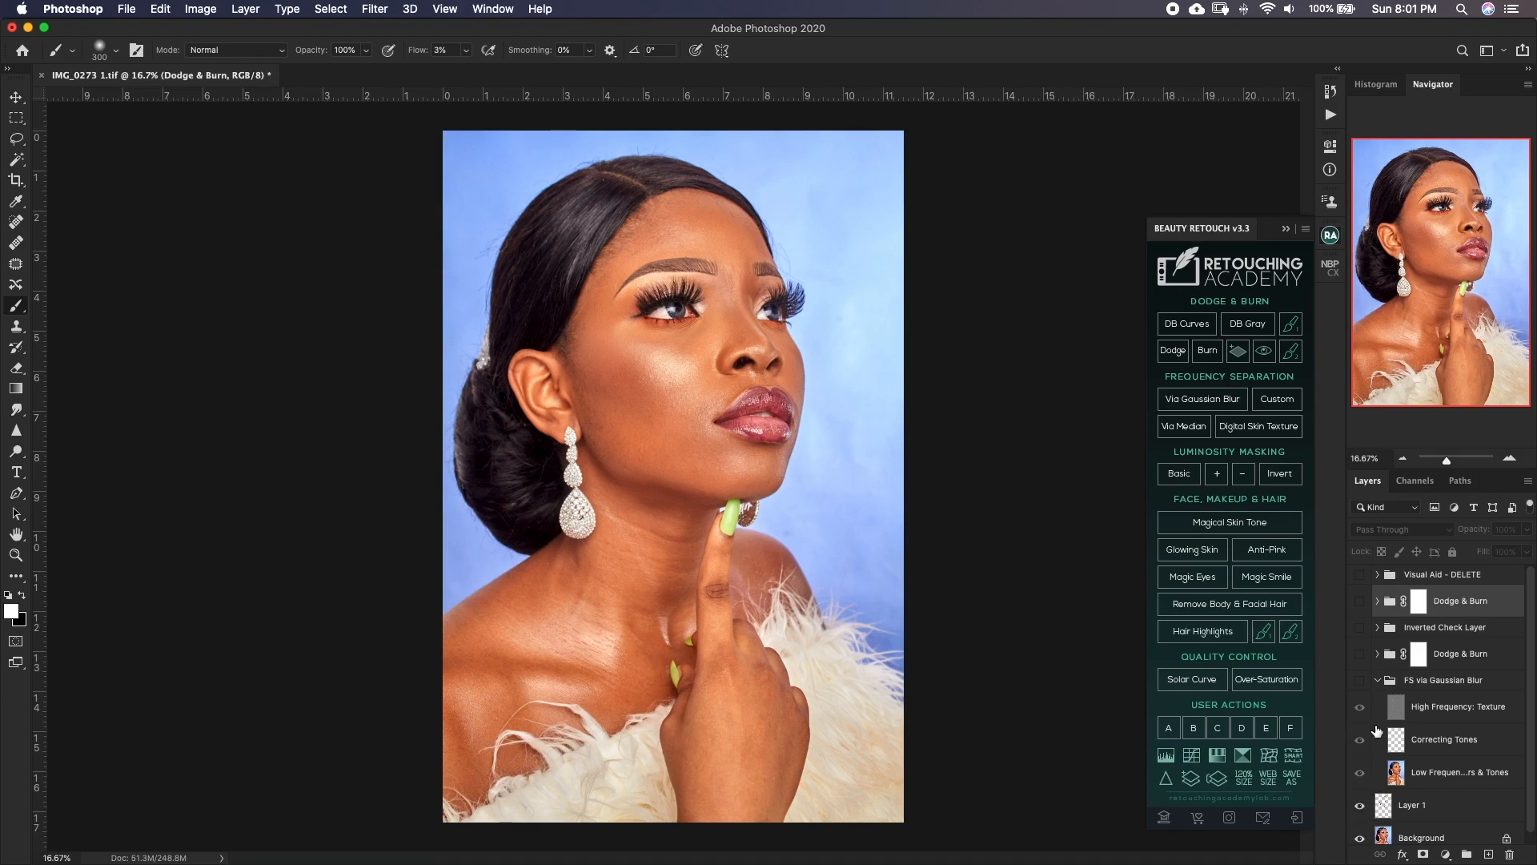
left_click(1360, 682)
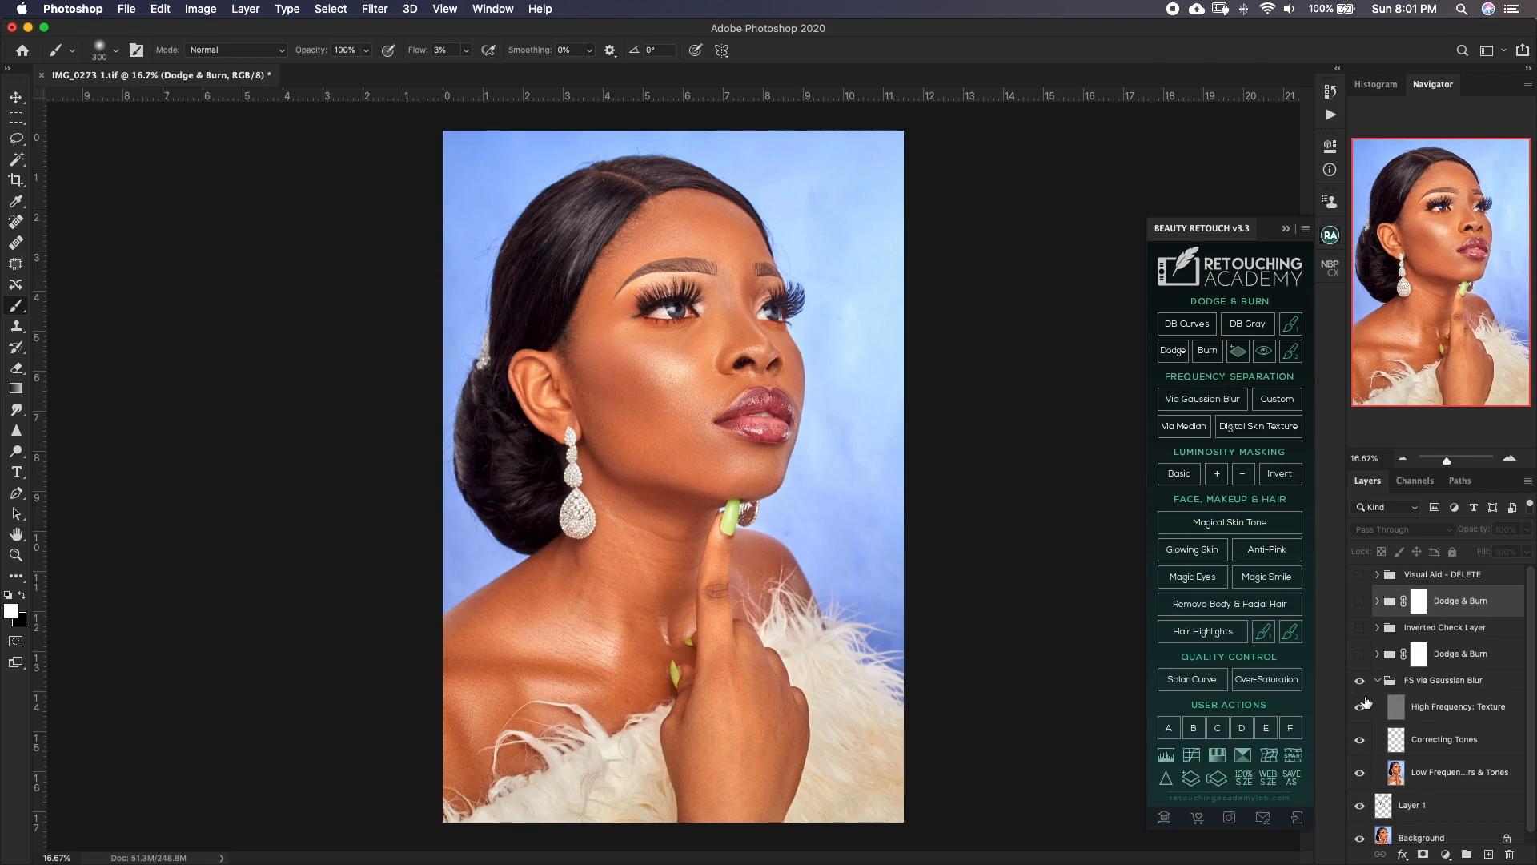
left_click(1361, 655)
left_click(1360, 602)
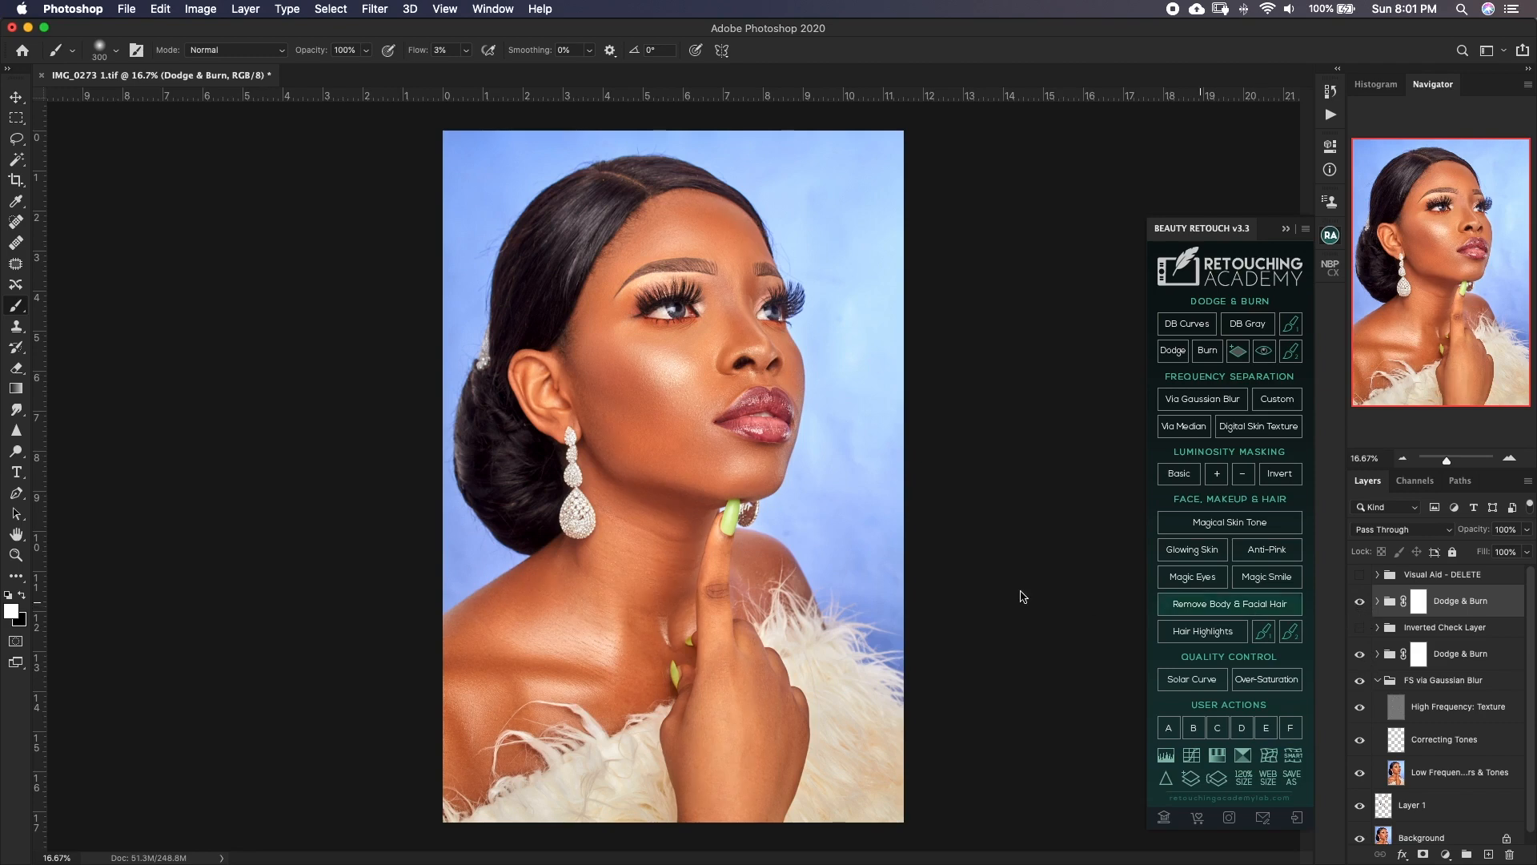
Run the Magic Eyes Enlighten retouching action on the portrait's eyes and expand the resulting Magic Eyes | Enlighten group.
key("super+plus")
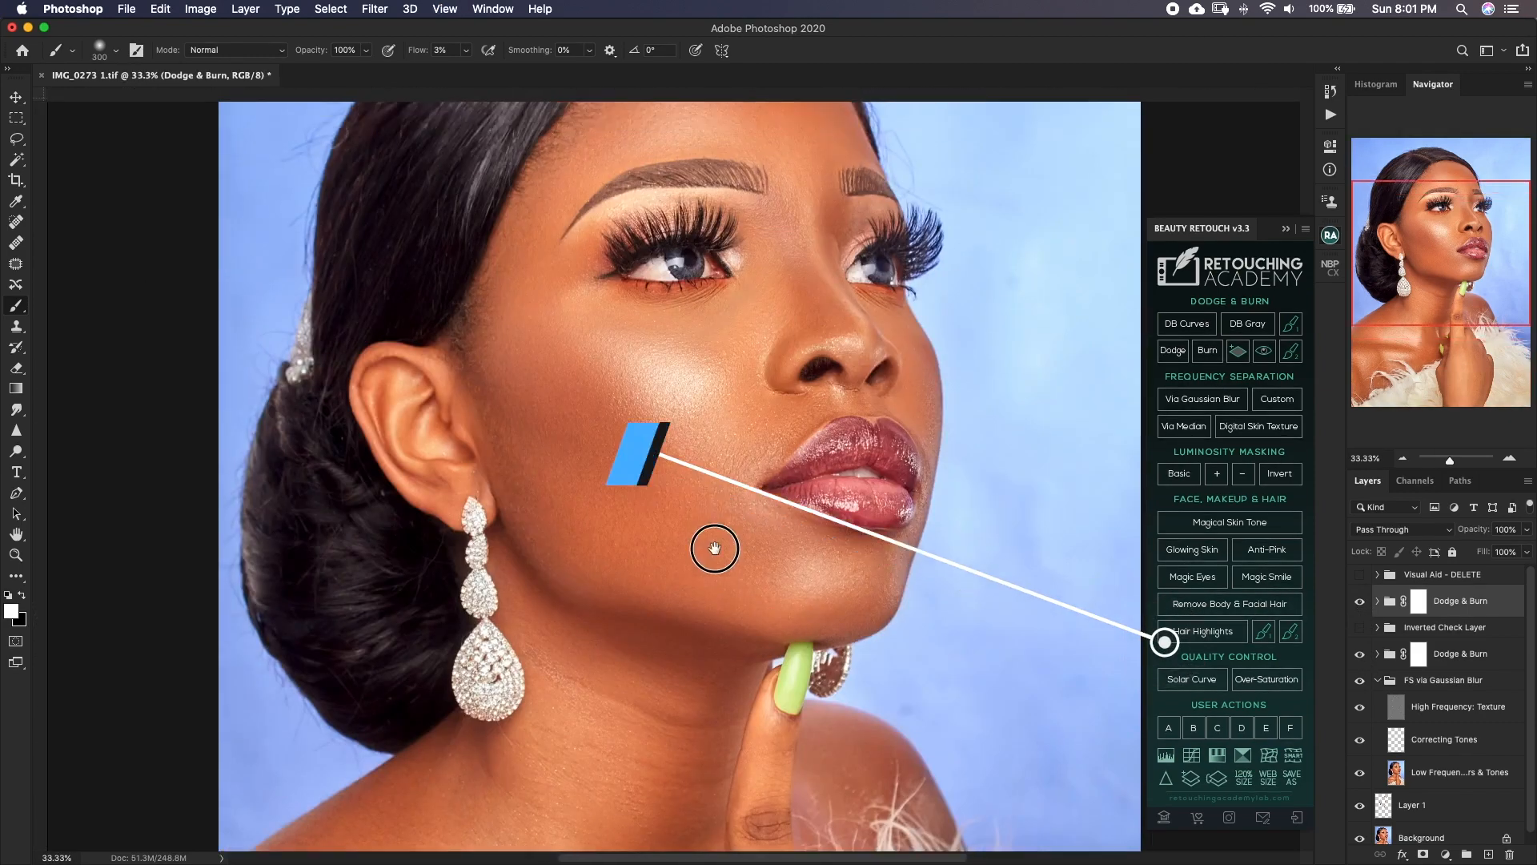
left_click_drag(713, 393, 699, 537)
key("super+plus")
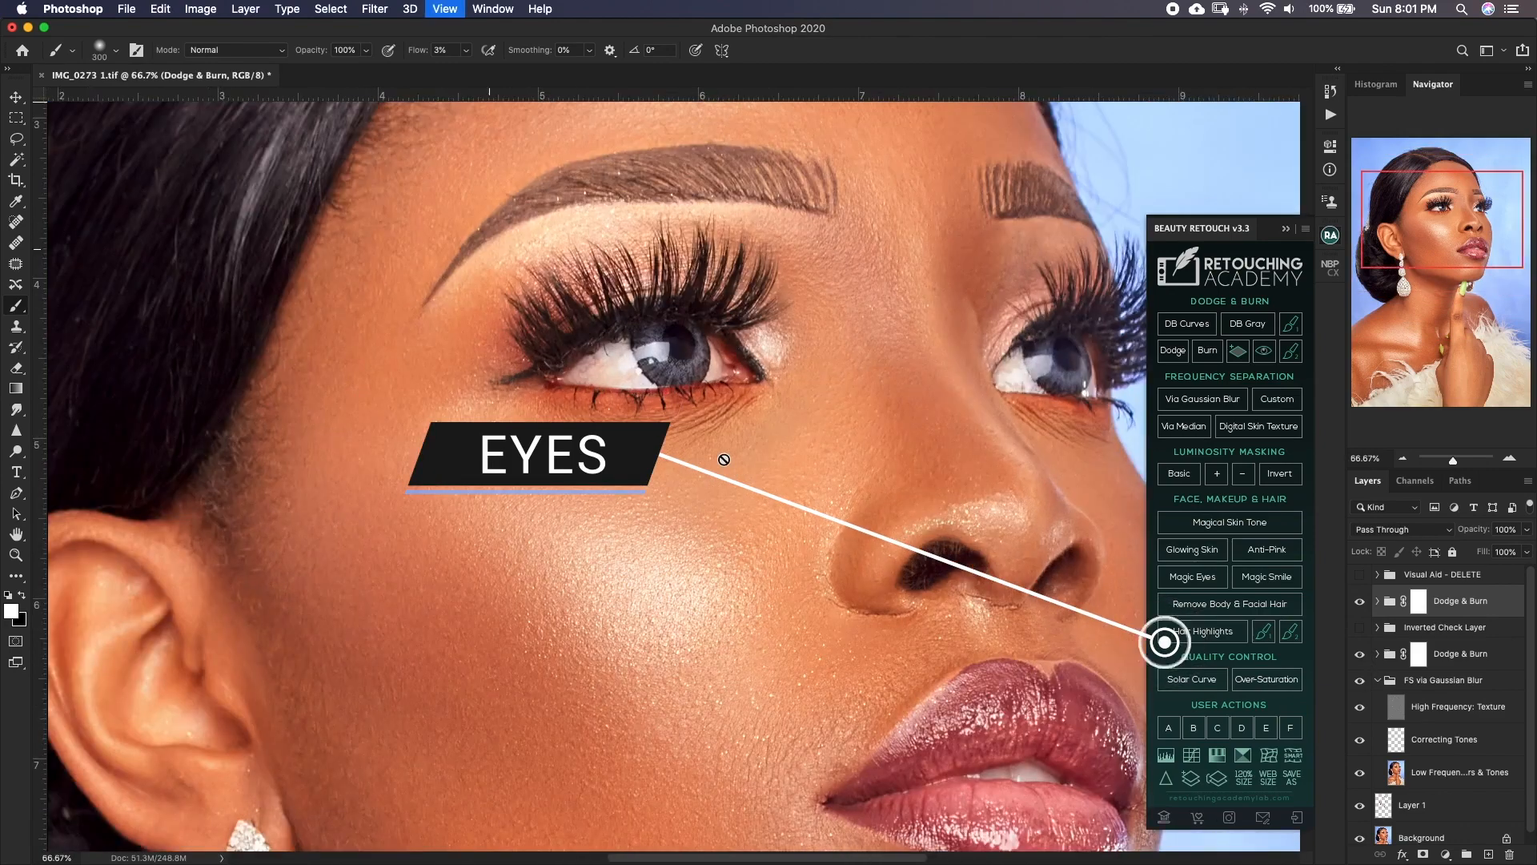
key("super+minus")
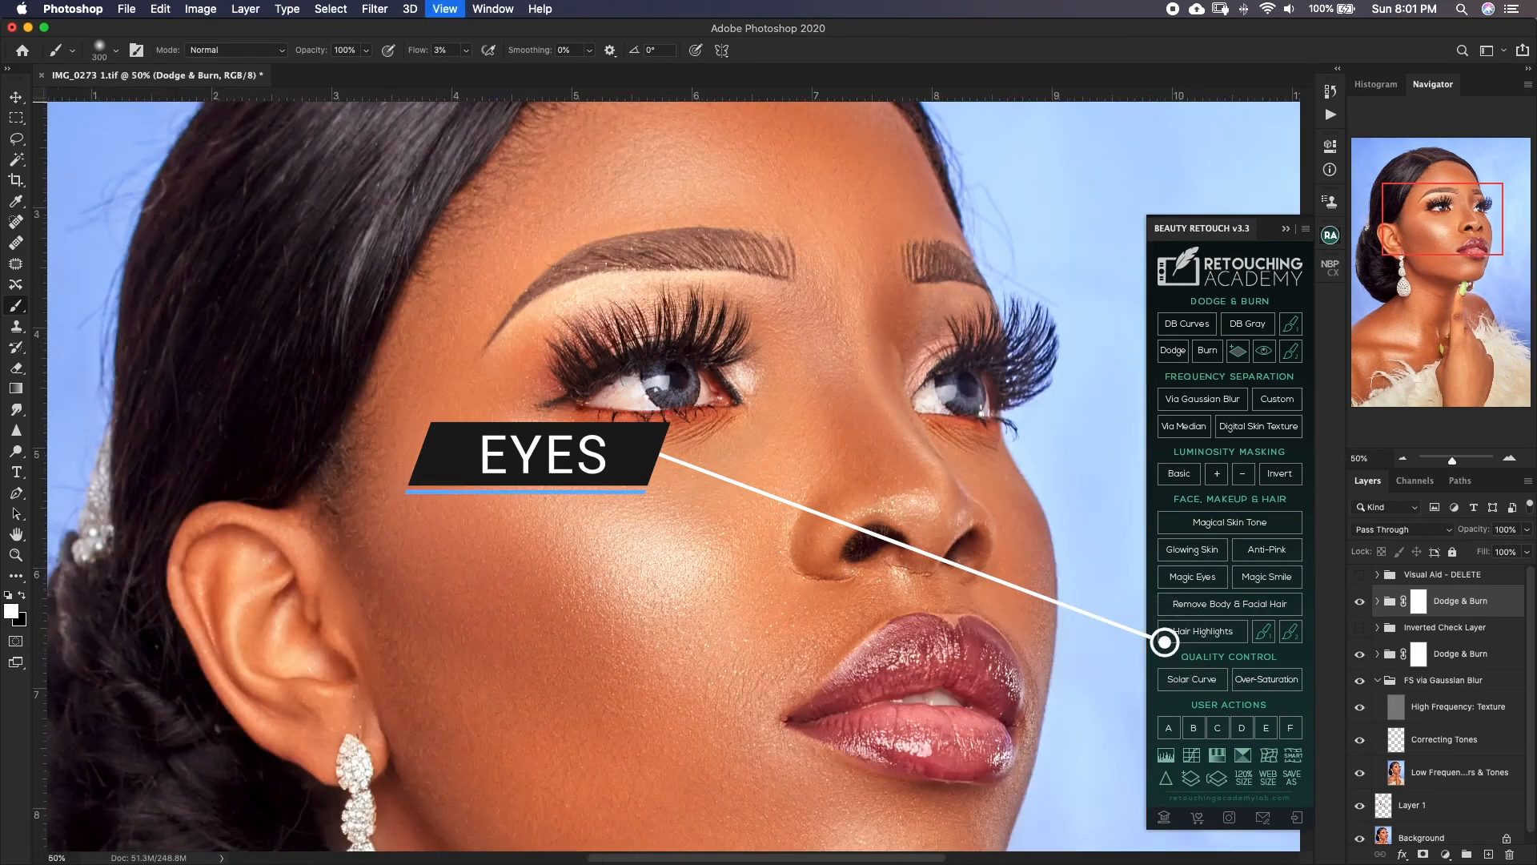
left_click_drag(737, 430, 750, 560)
key("super+r")
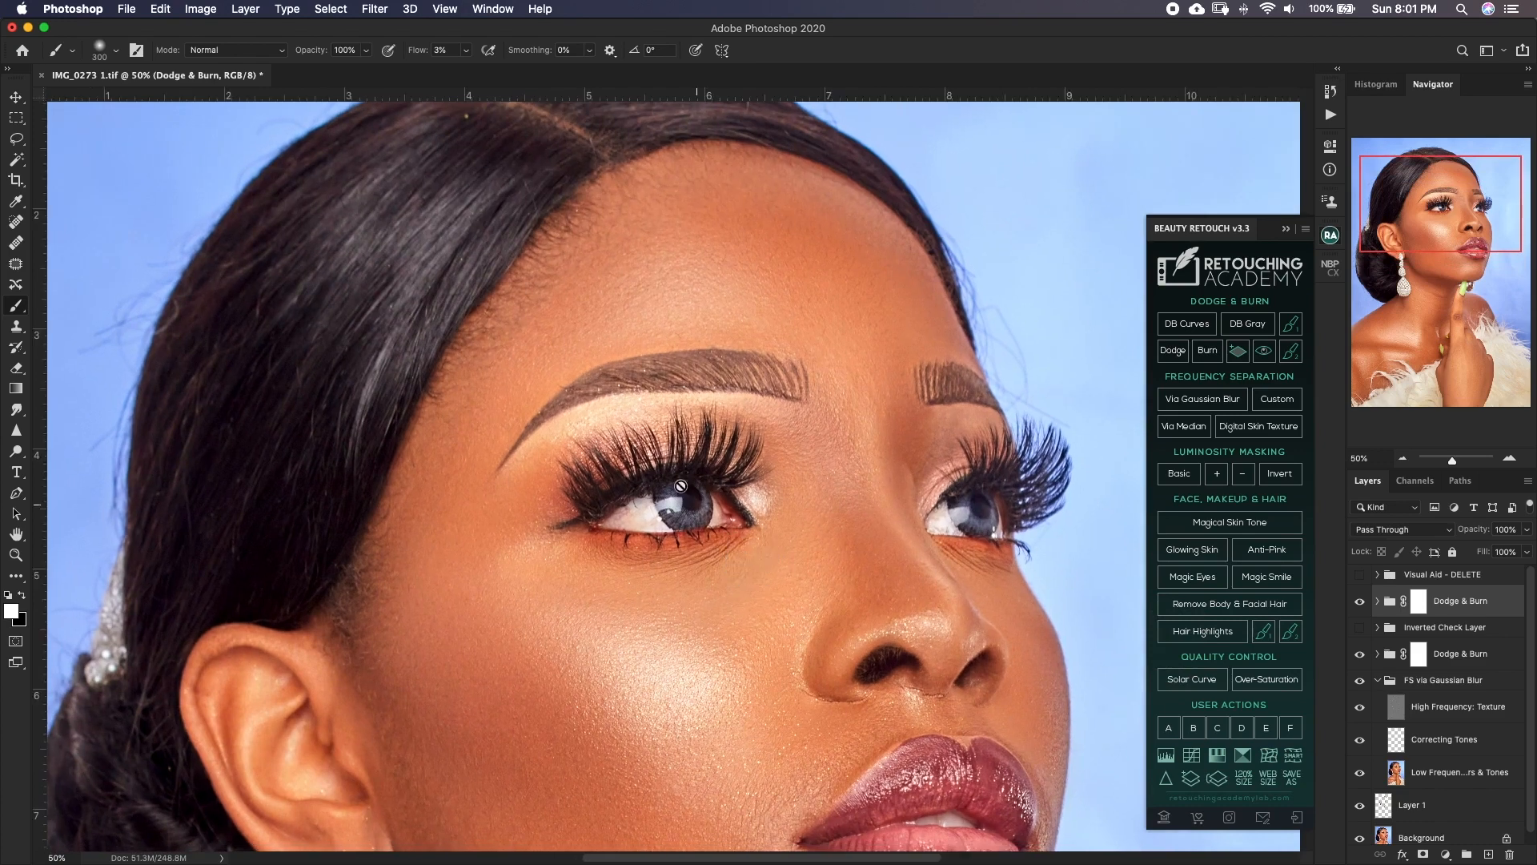
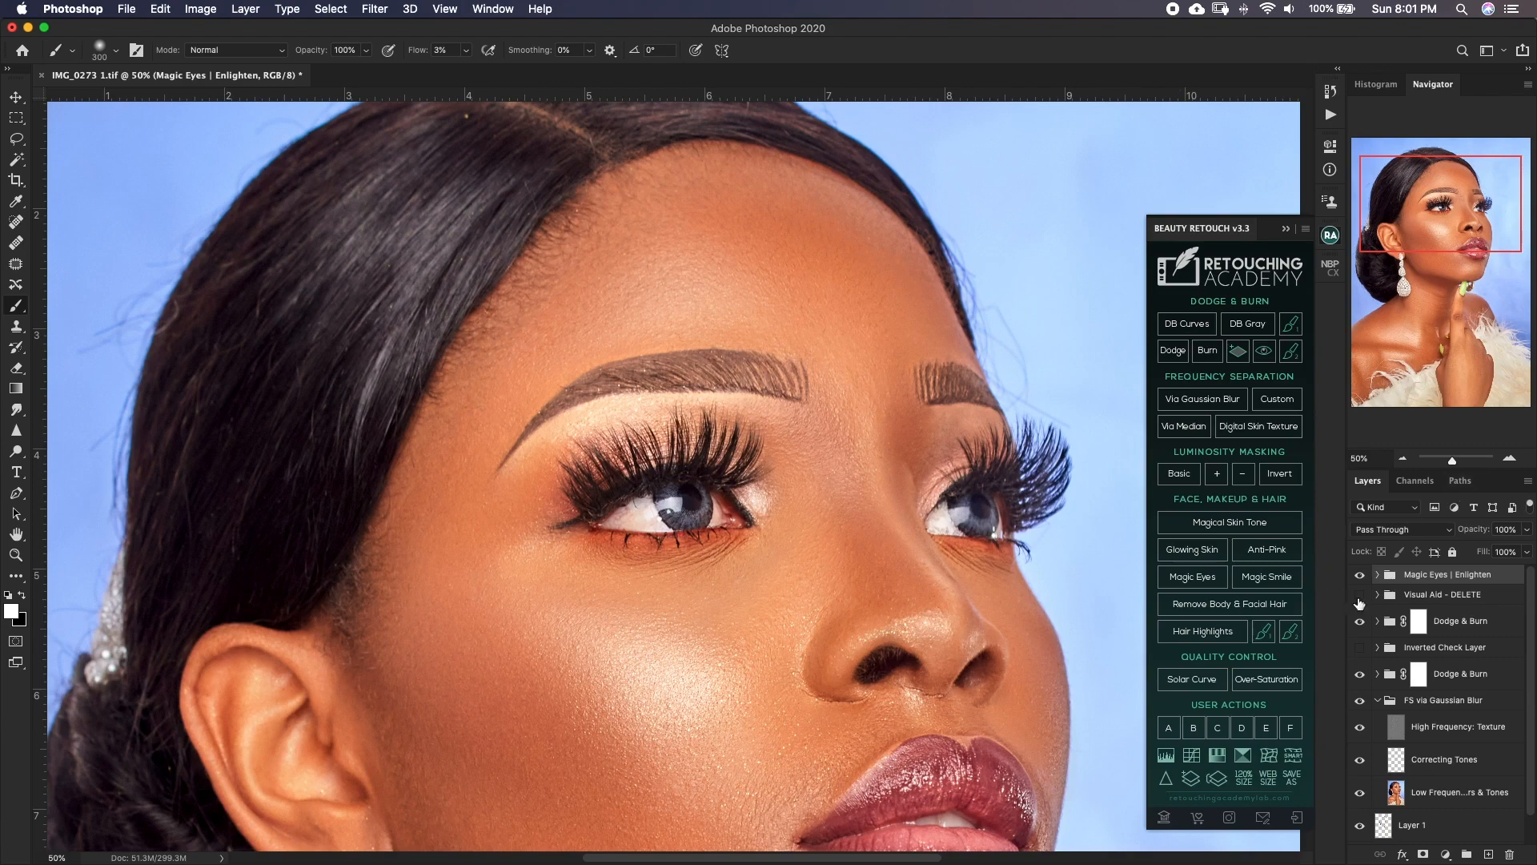
left_click(1377, 576)
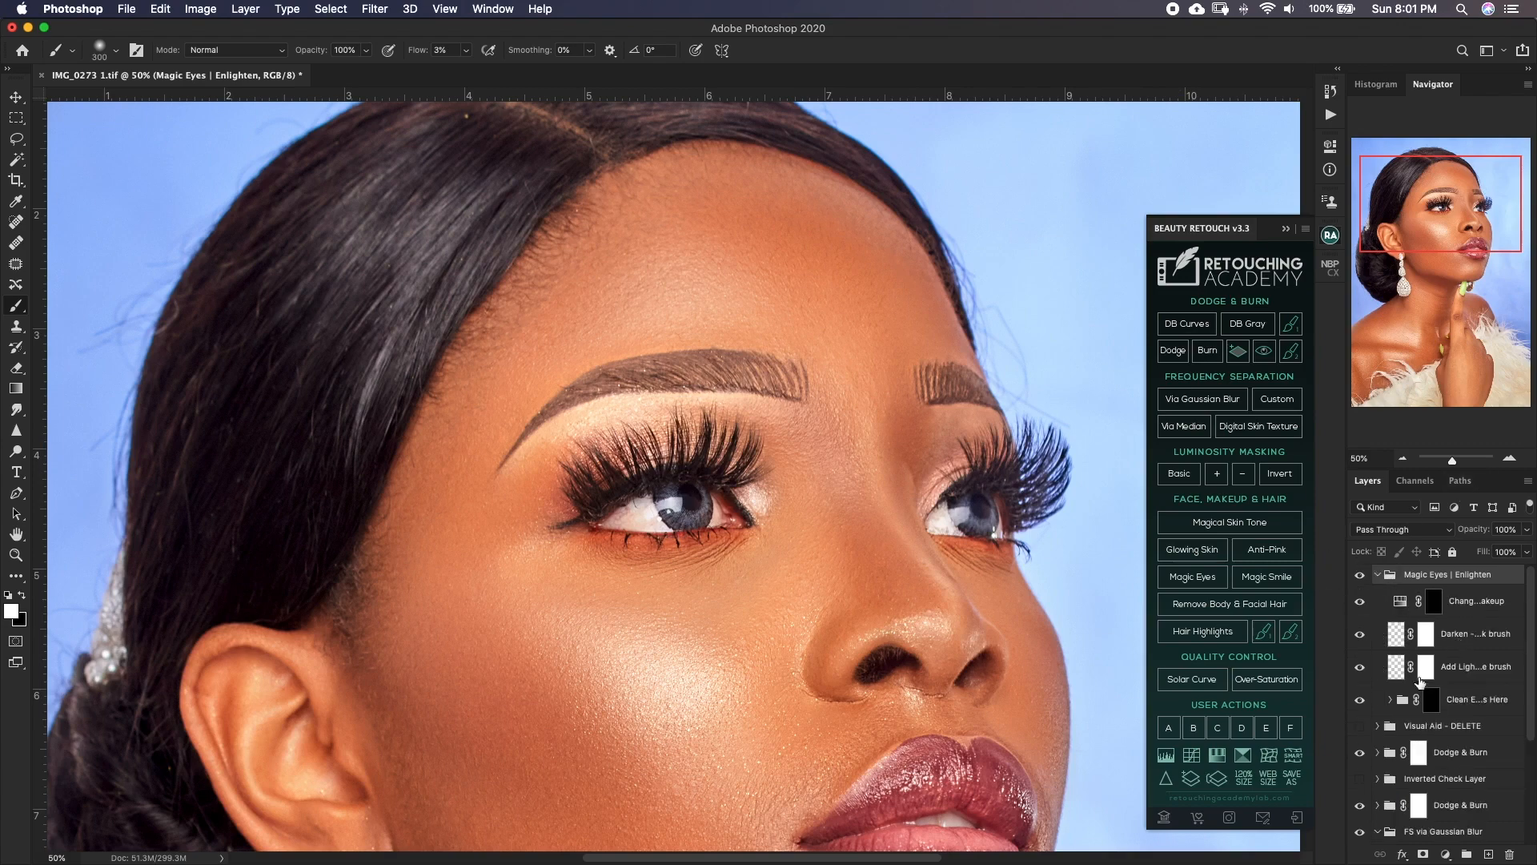
Save the document and paint over the whites of both eyes on the Clean Eye Whites Here mask with a small brush at 40% flow.
left_click(1431, 703)
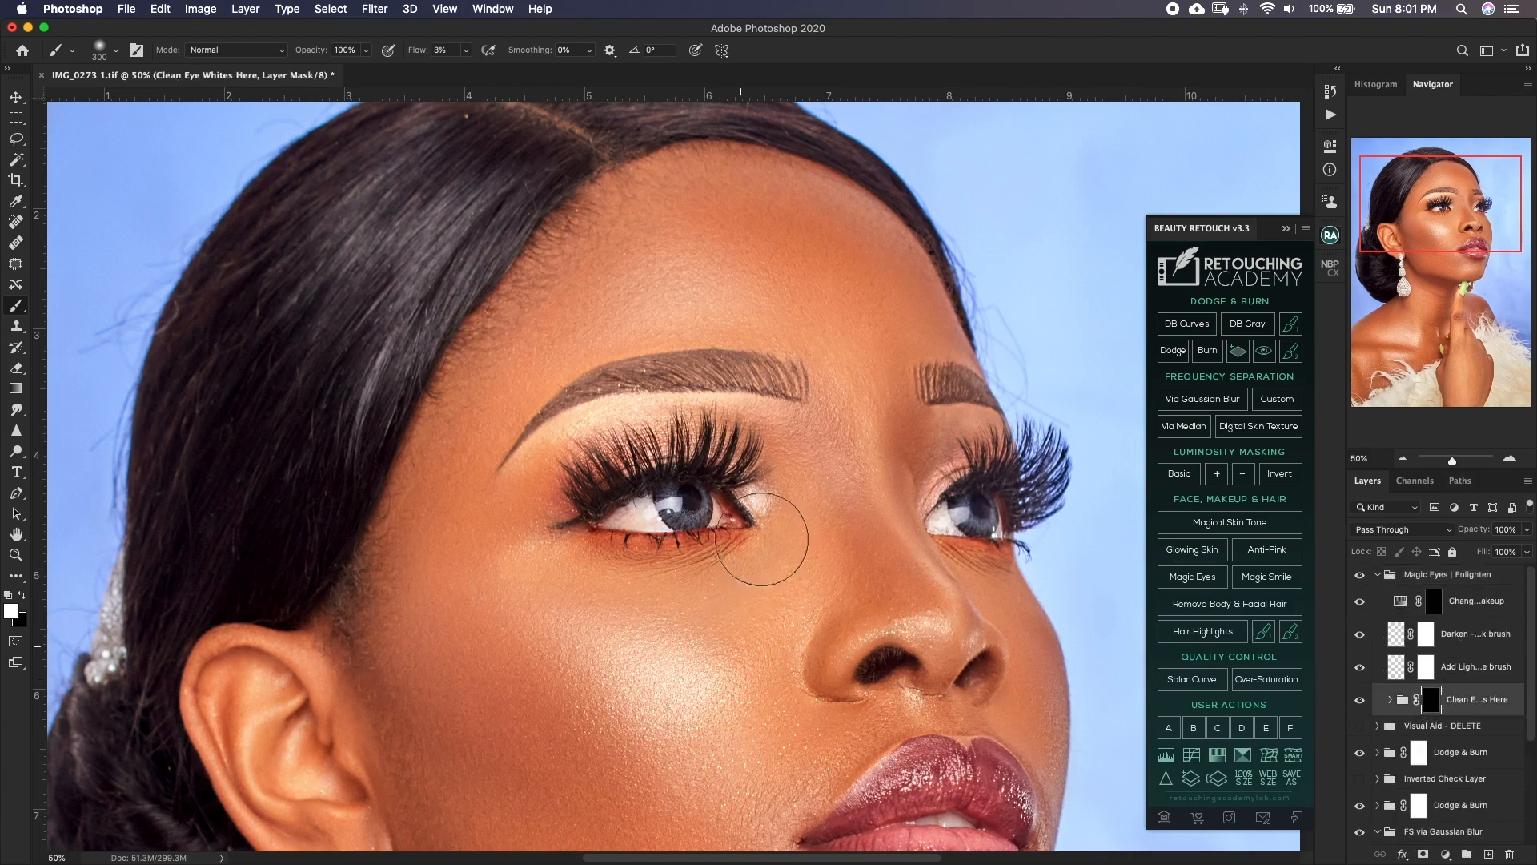
left_click_drag(789, 598, 806, 579)
key("shift+4")
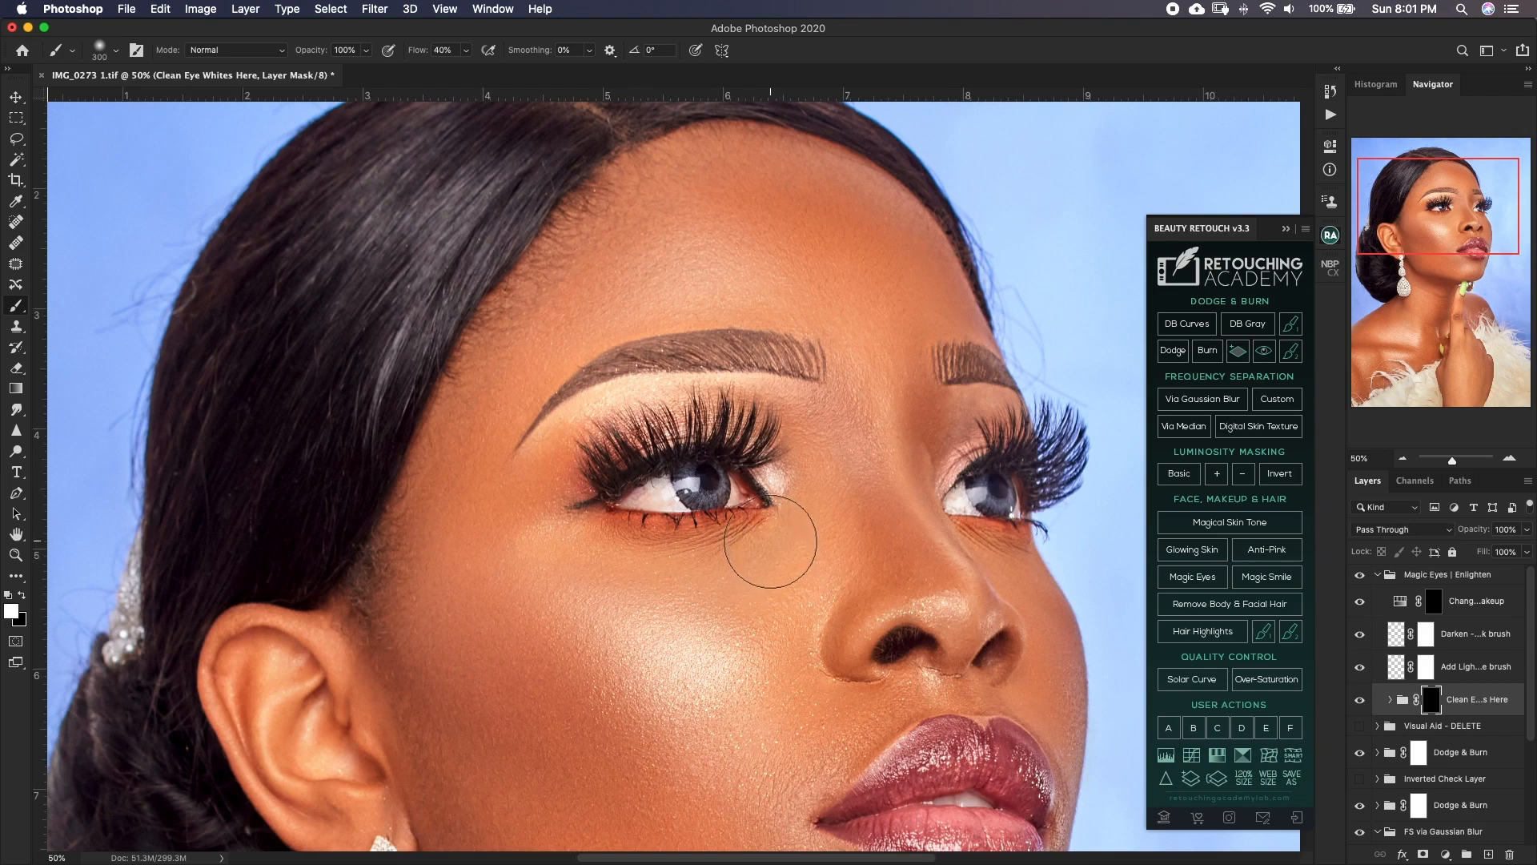
key("super+s")
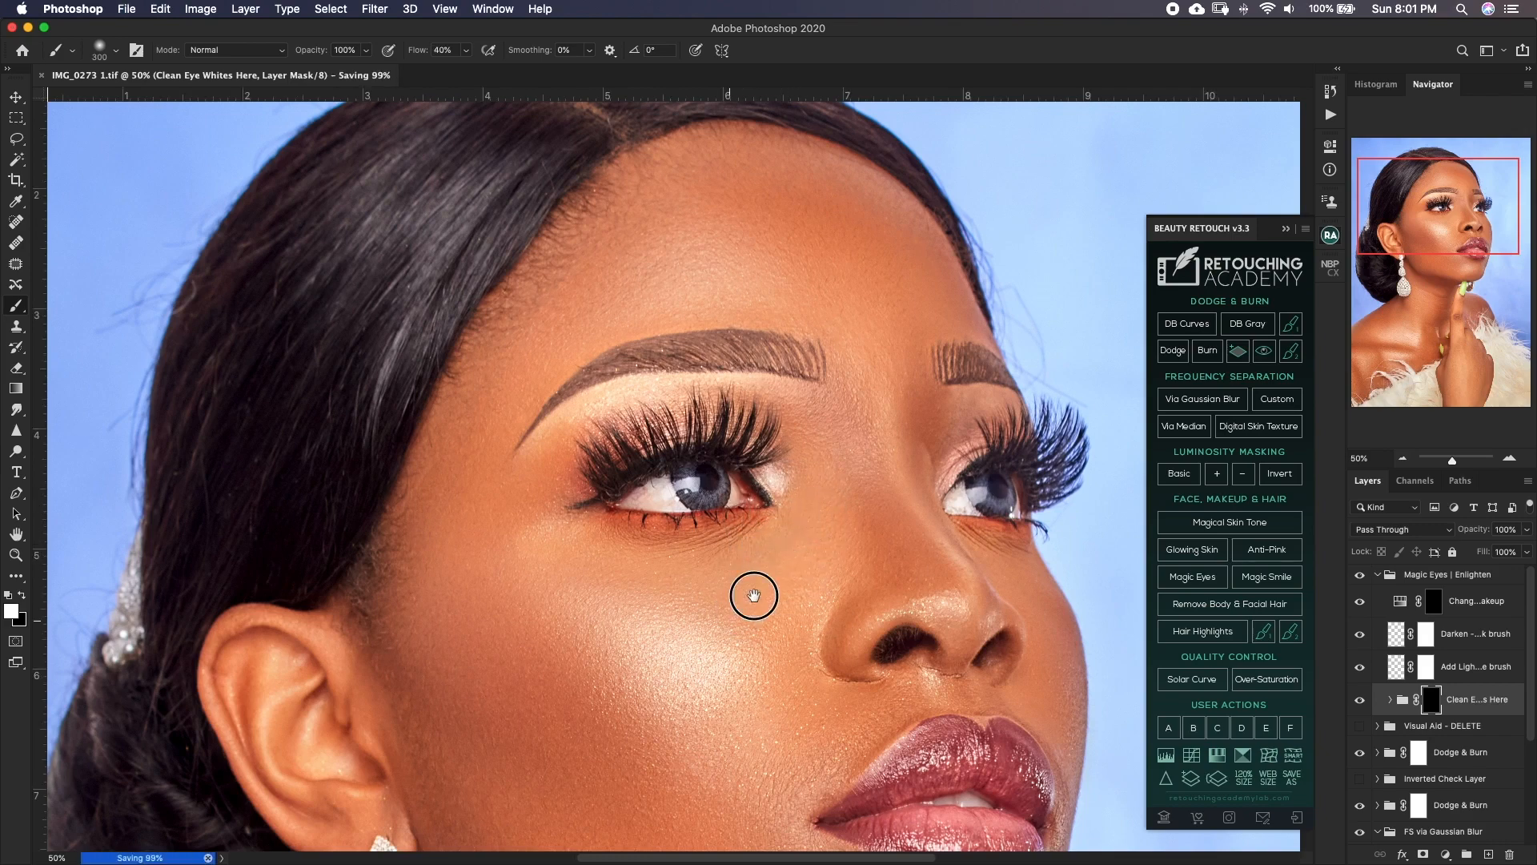
left_click_drag(755, 590, 789, 532)
key("bracketleft")
key("bracketleft")
key("bracketleft")
key("bracketleft")
key("bracketleft")
key("bracketleft")
key("bracketleft")
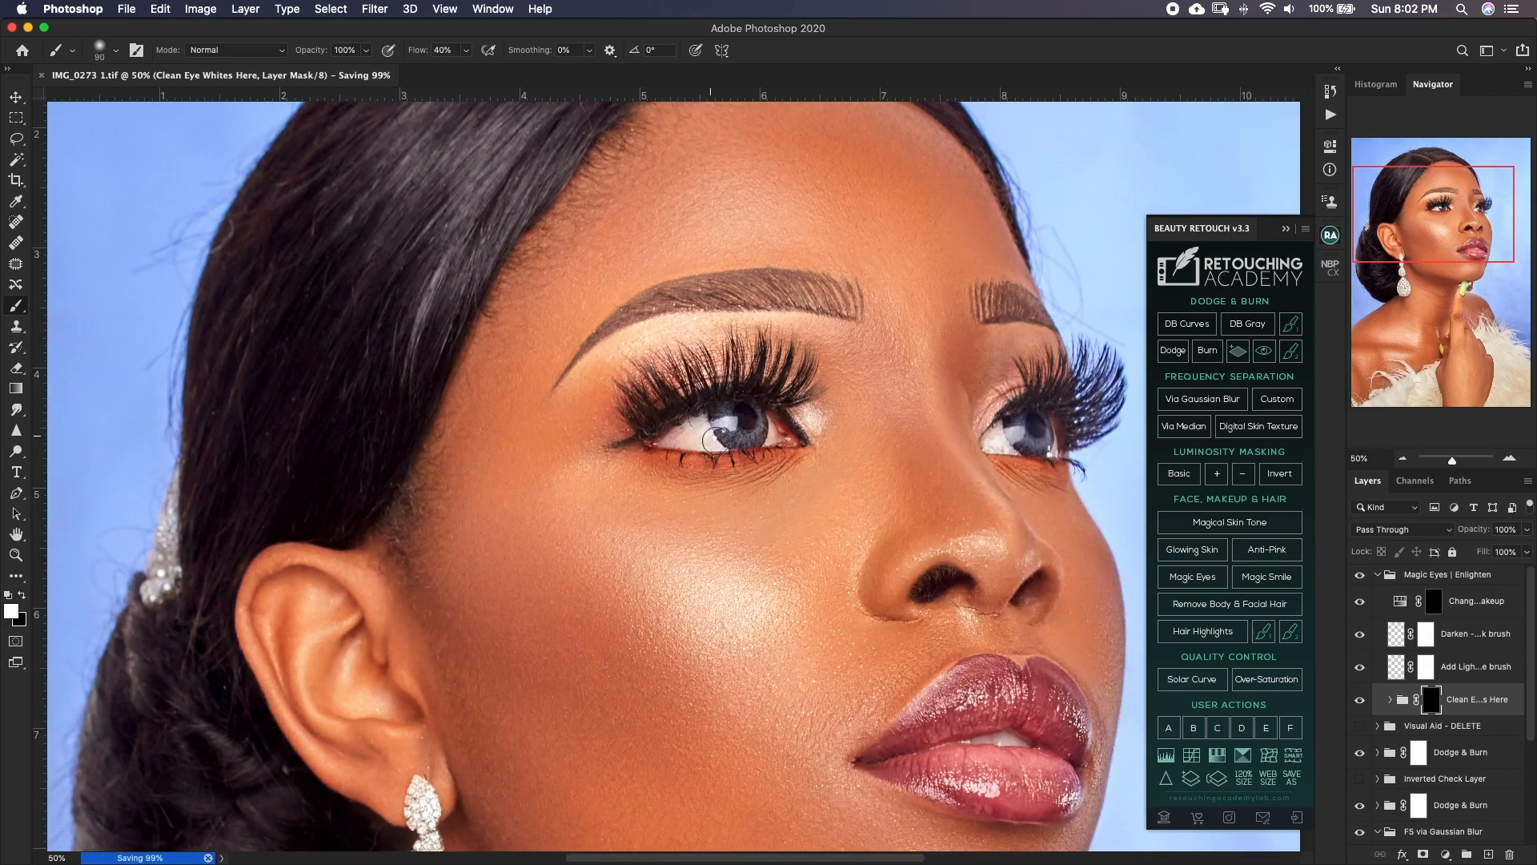
key("bracketleft")
mouse_move(702, 422)
left_mouse_down()
mouse_move(664, 440)
mouse_move(696, 435)
left_mouse_up()
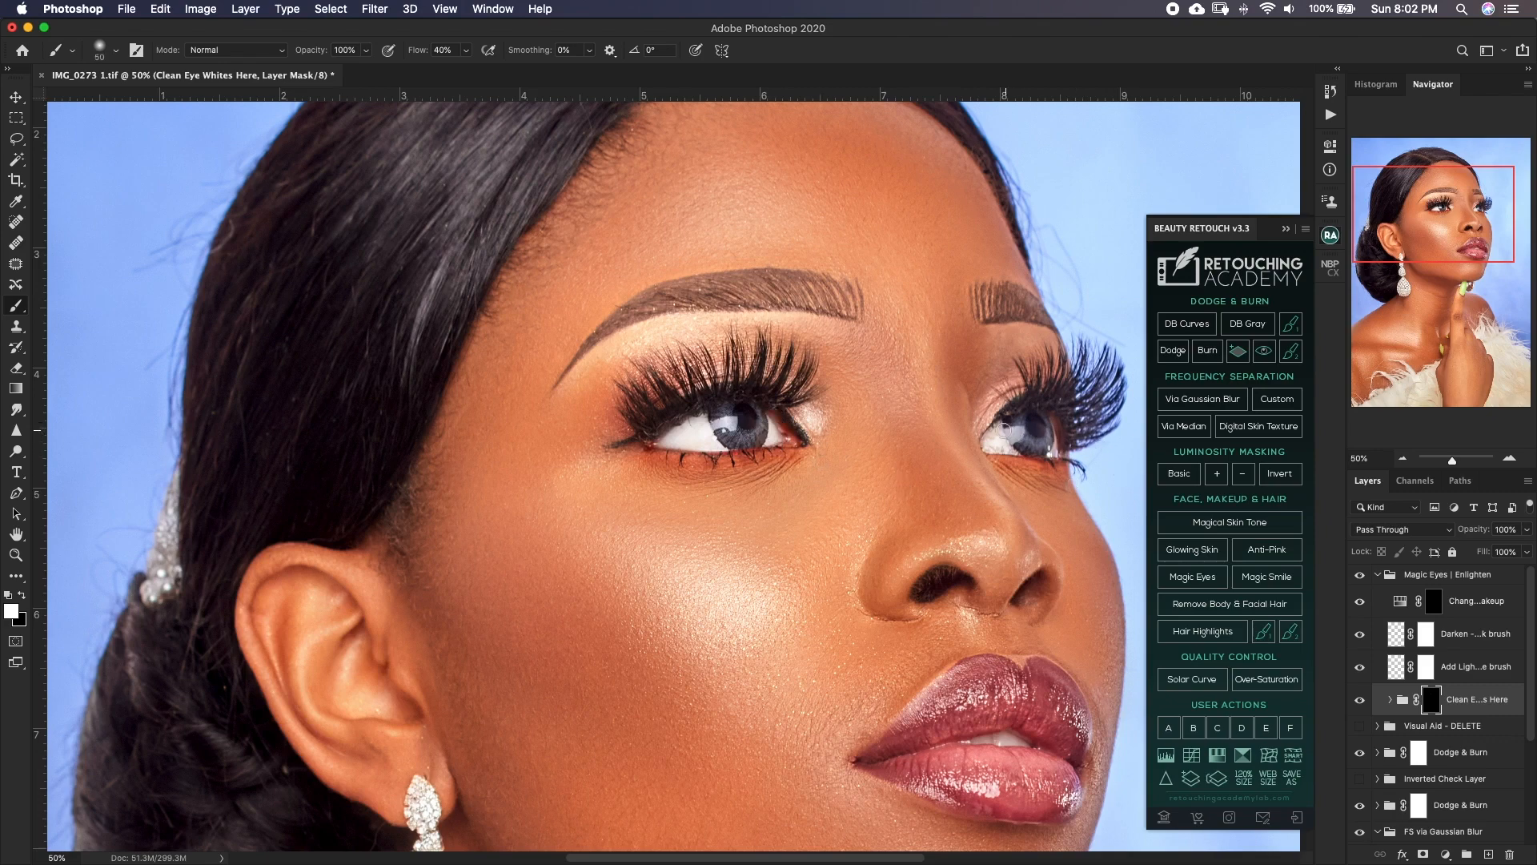
mouse_move(1004, 427)
left_mouse_down()
mouse_move(991, 446)
mouse_move(1011, 448)
left_mouse_up()
key("bracketleft")
Brighten both eyes with small white brush strokes on the Add Light layer.
left_click(1398, 669)
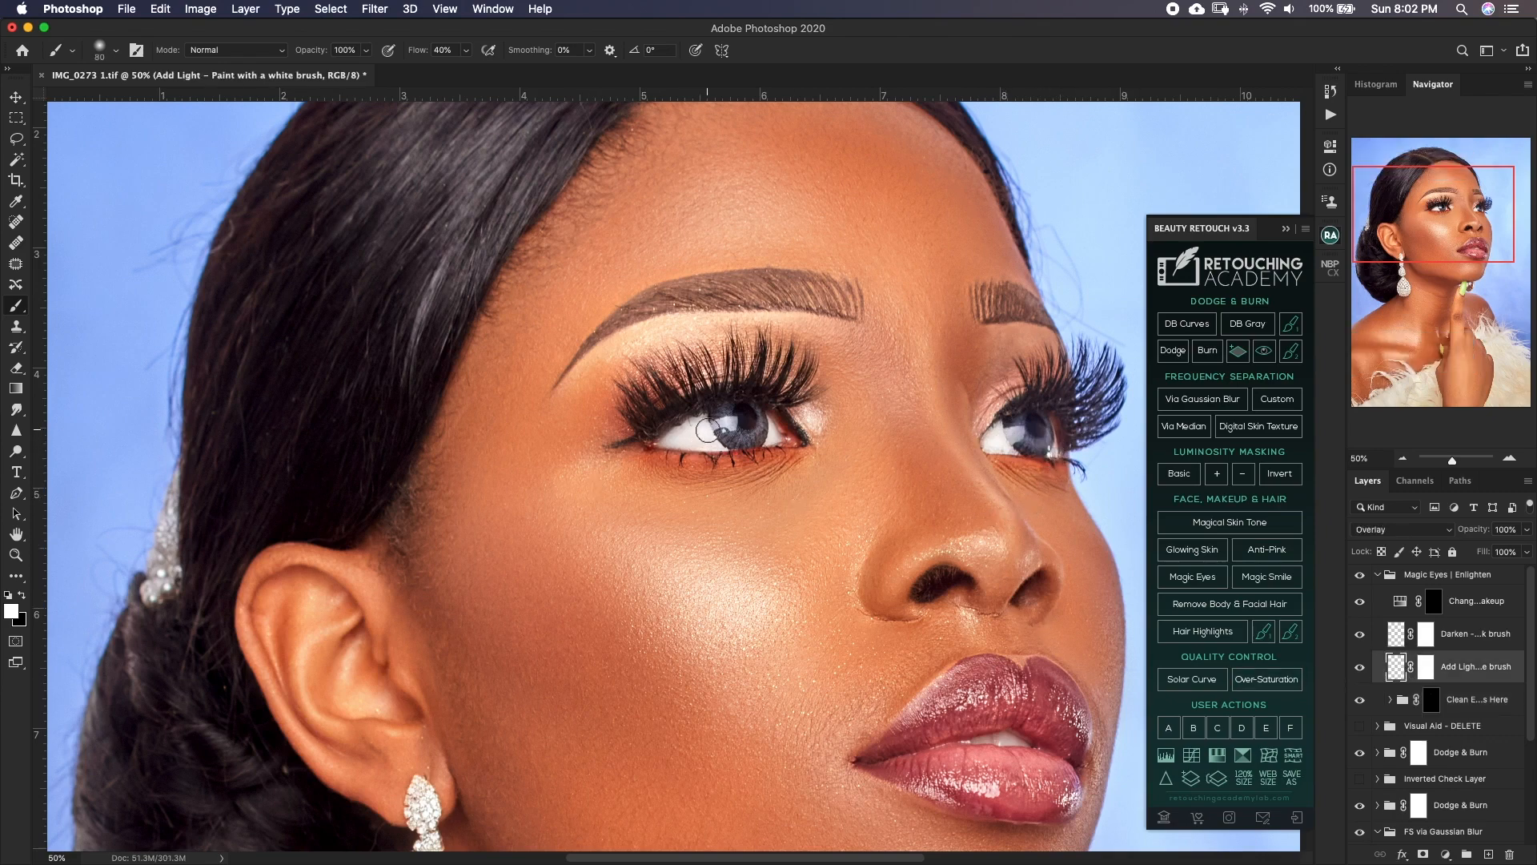
key("bracketright")
key("bracketright")
key("bracketright")
mouse_move(694, 437)
left_mouse_down()
mouse_move(781, 422)
mouse_move(772, 439)
left_mouse_up()
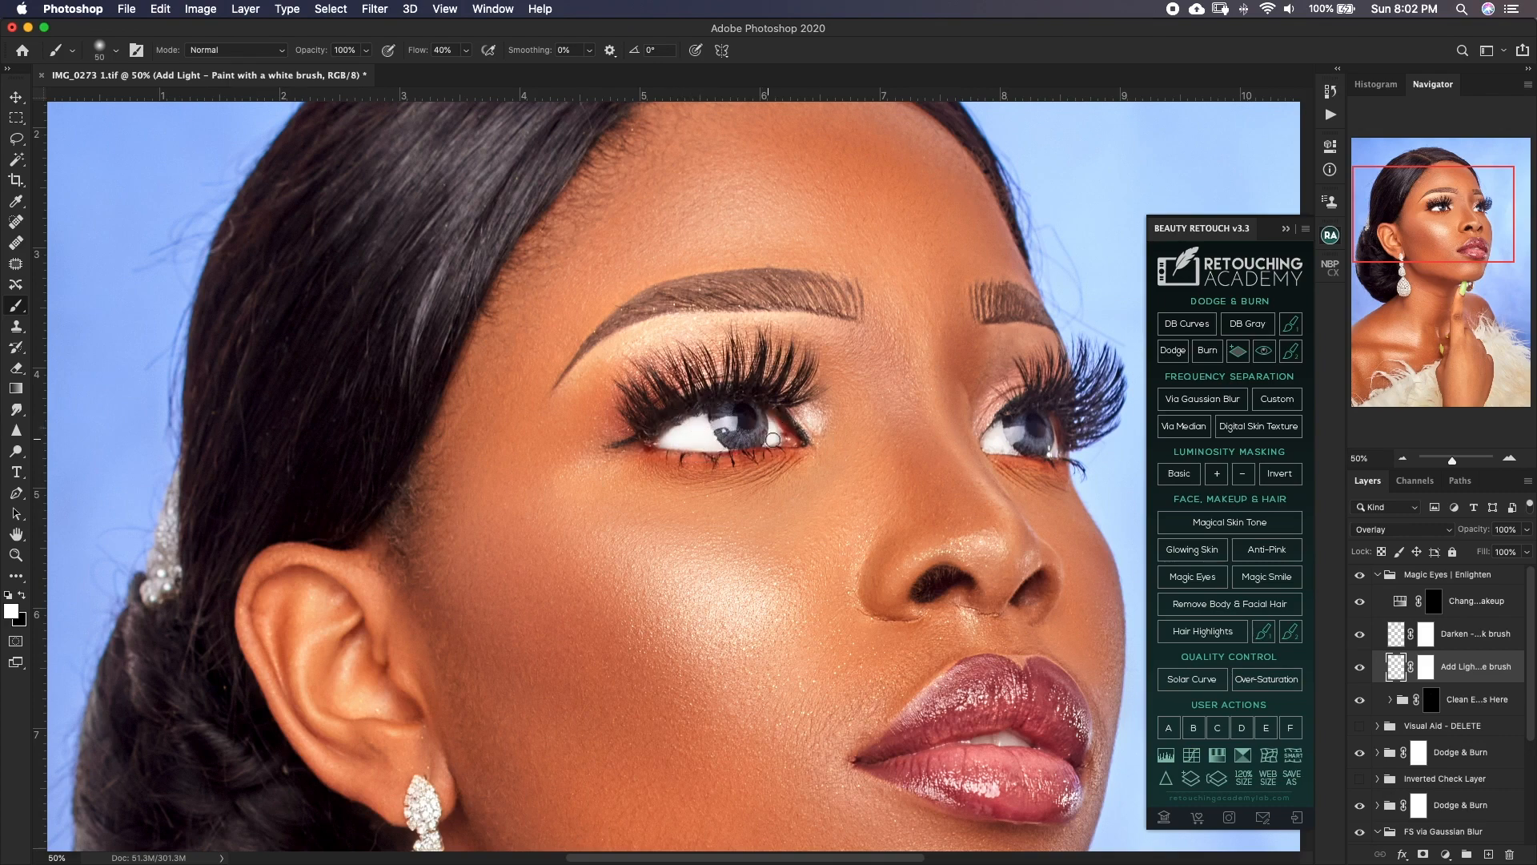
key("bracketright")
mouse_move(1019, 413)
left_mouse_down()
mouse_move(995, 439)
mouse_move(1027, 452)
left_mouse_up()
key("super+minus")
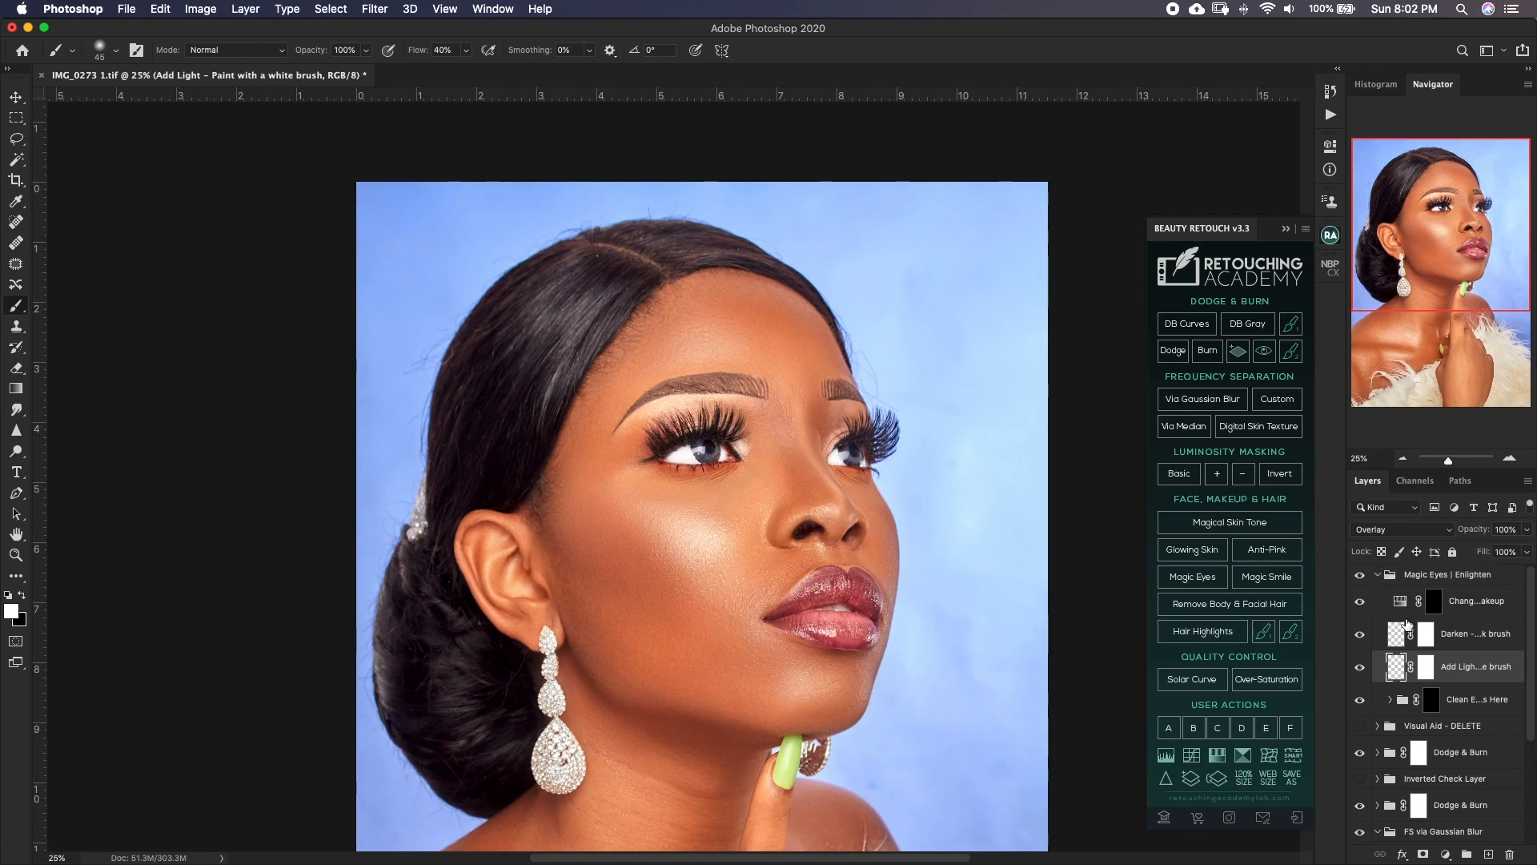
Collapse the Magic Eyes | Enlighten group, set its opacity to 60% and compare the portrait with it hidden and shown.
left_click(1378, 574)
left_click_drag(1477, 530, 1443, 541)
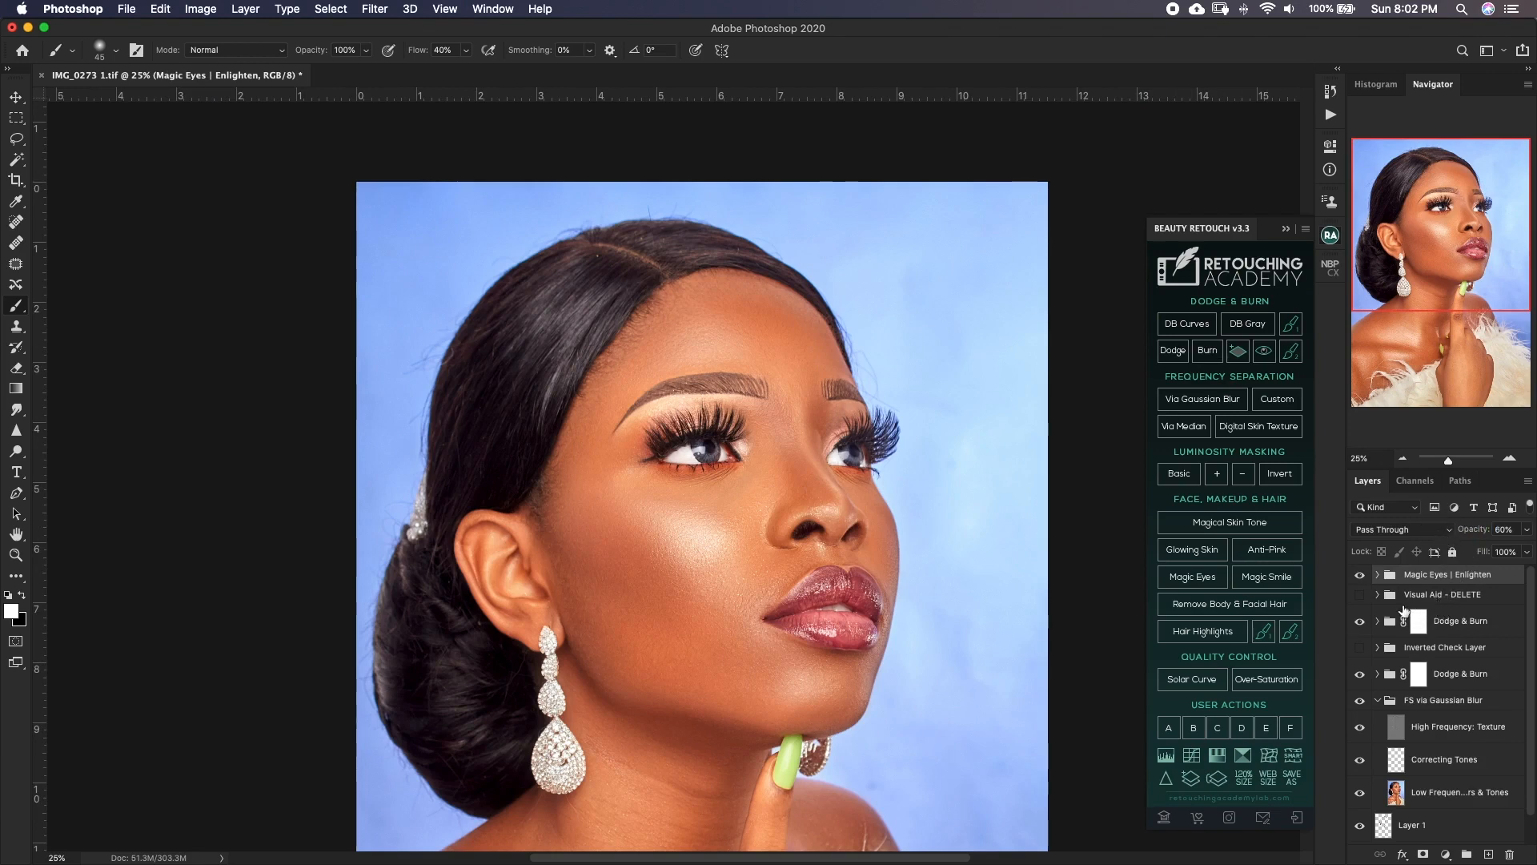
left_click(1358, 577)
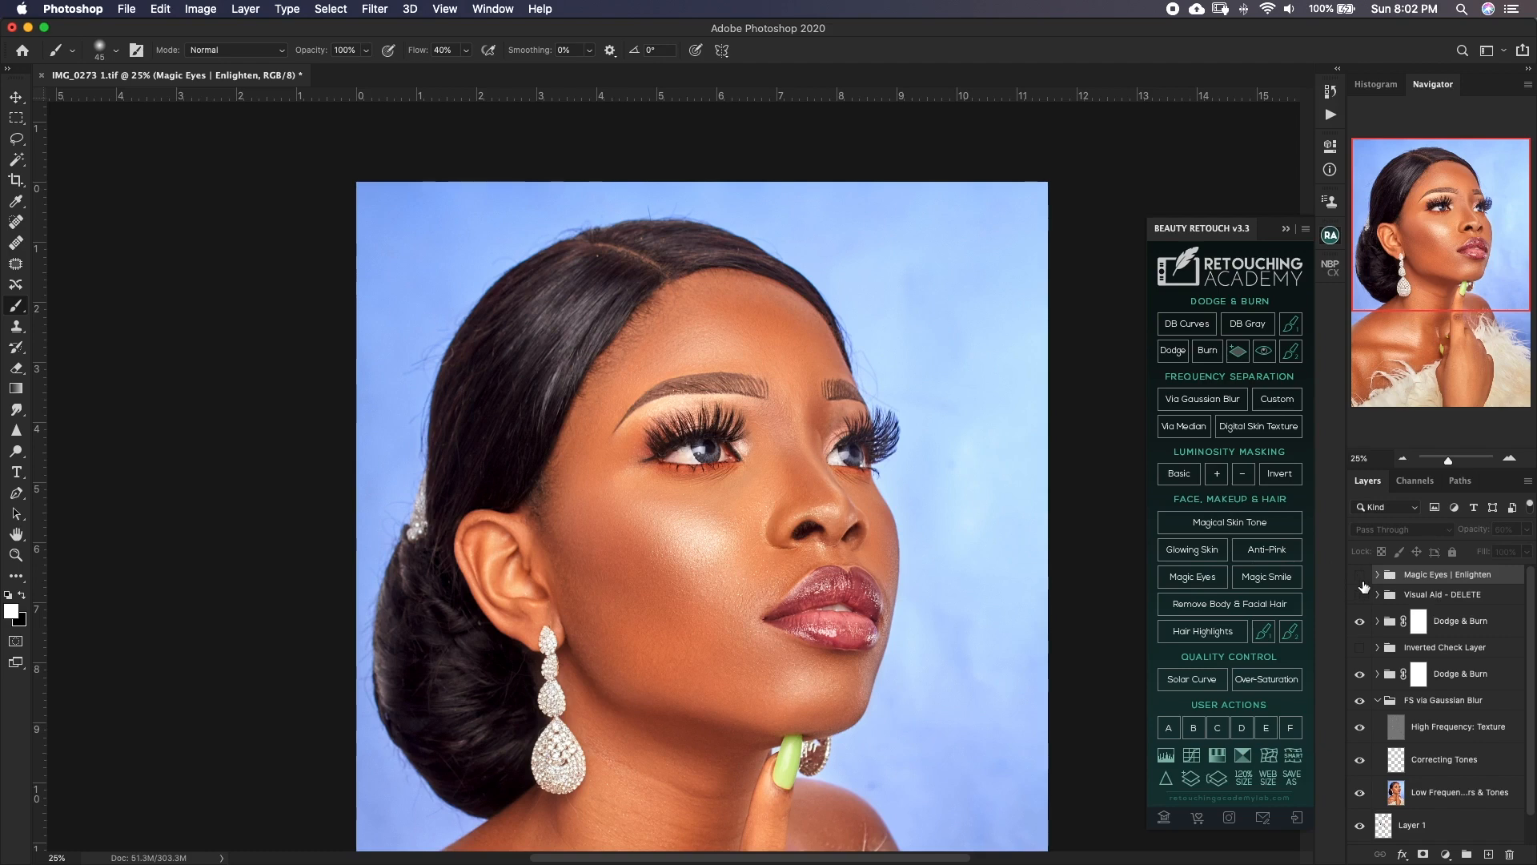
left_click(1358, 576)
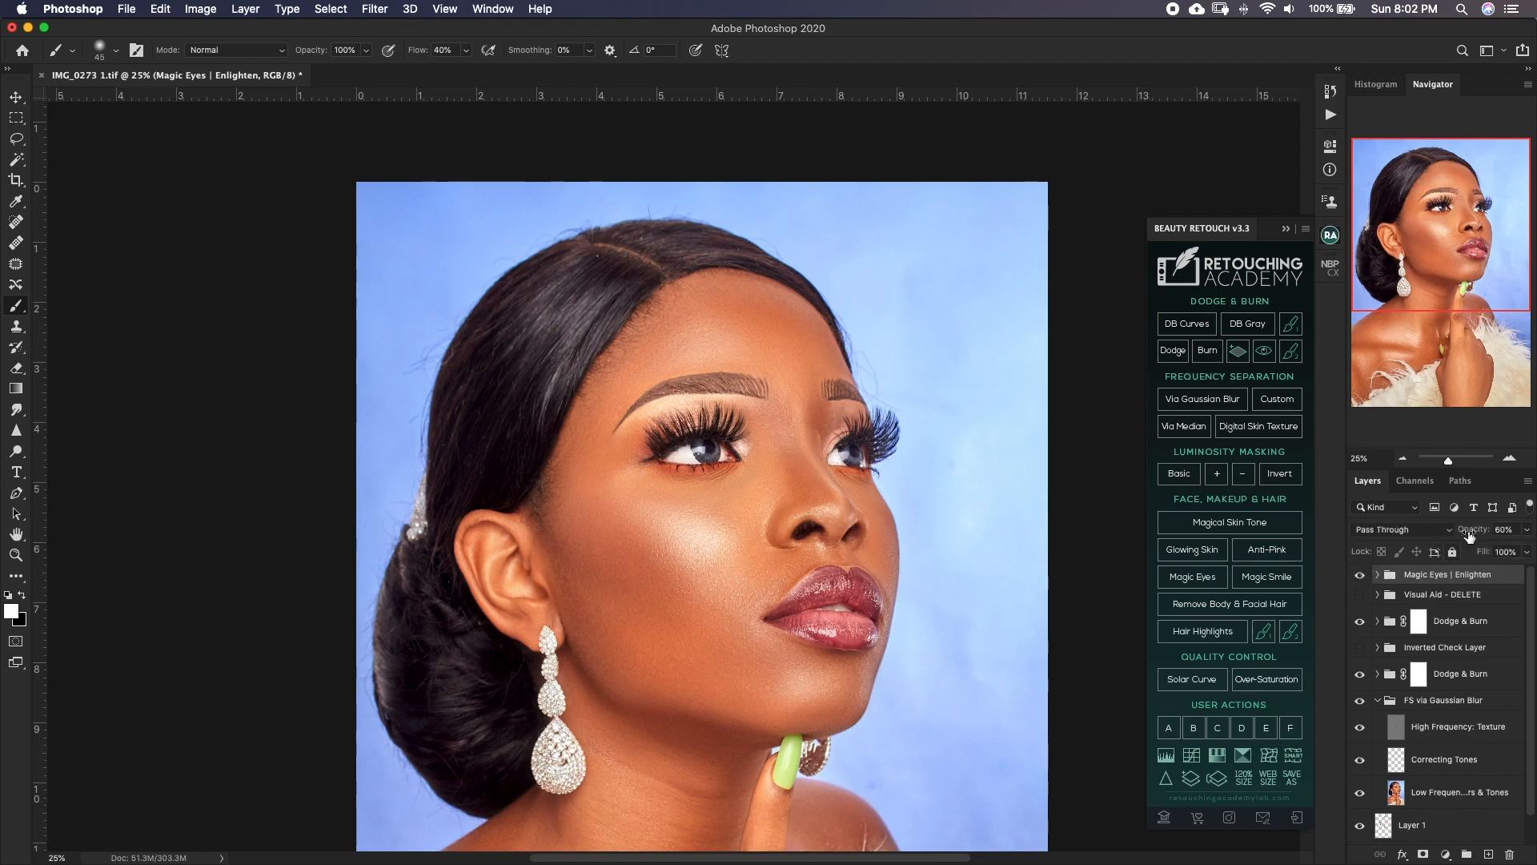
Lower the Magic Eyes | Enlighten group's opacity to 50%, compare the eyes with it hidden and shown, and save the document.
left_click_drag(1470, 537, 1467, 533)
left_click_drag(1467, 531, 1467, 541)
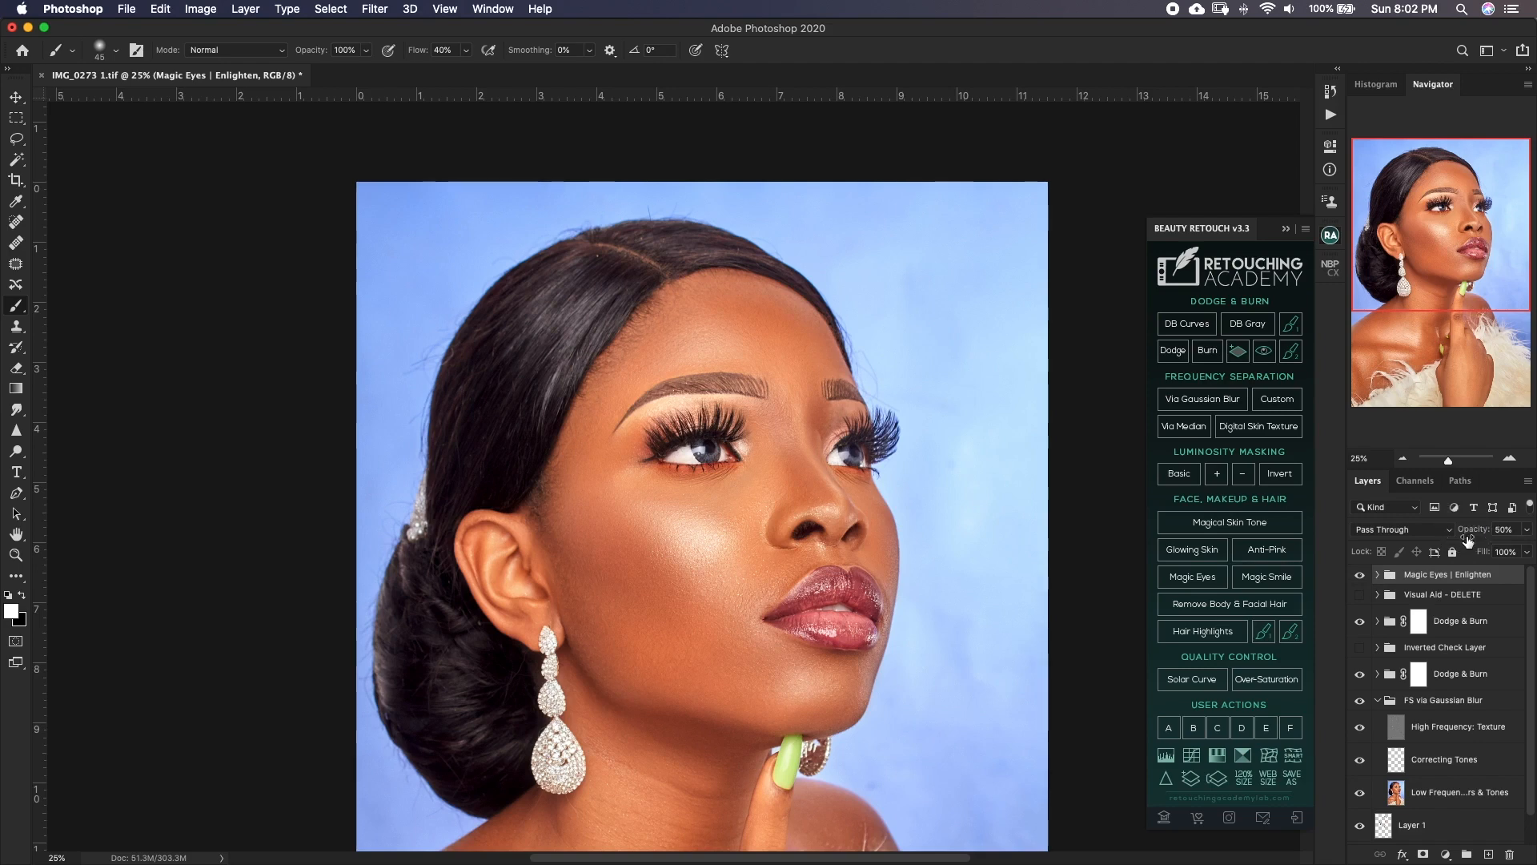
left_click(1359, 576)
left_click(1359, 575)
key("cmd+s")
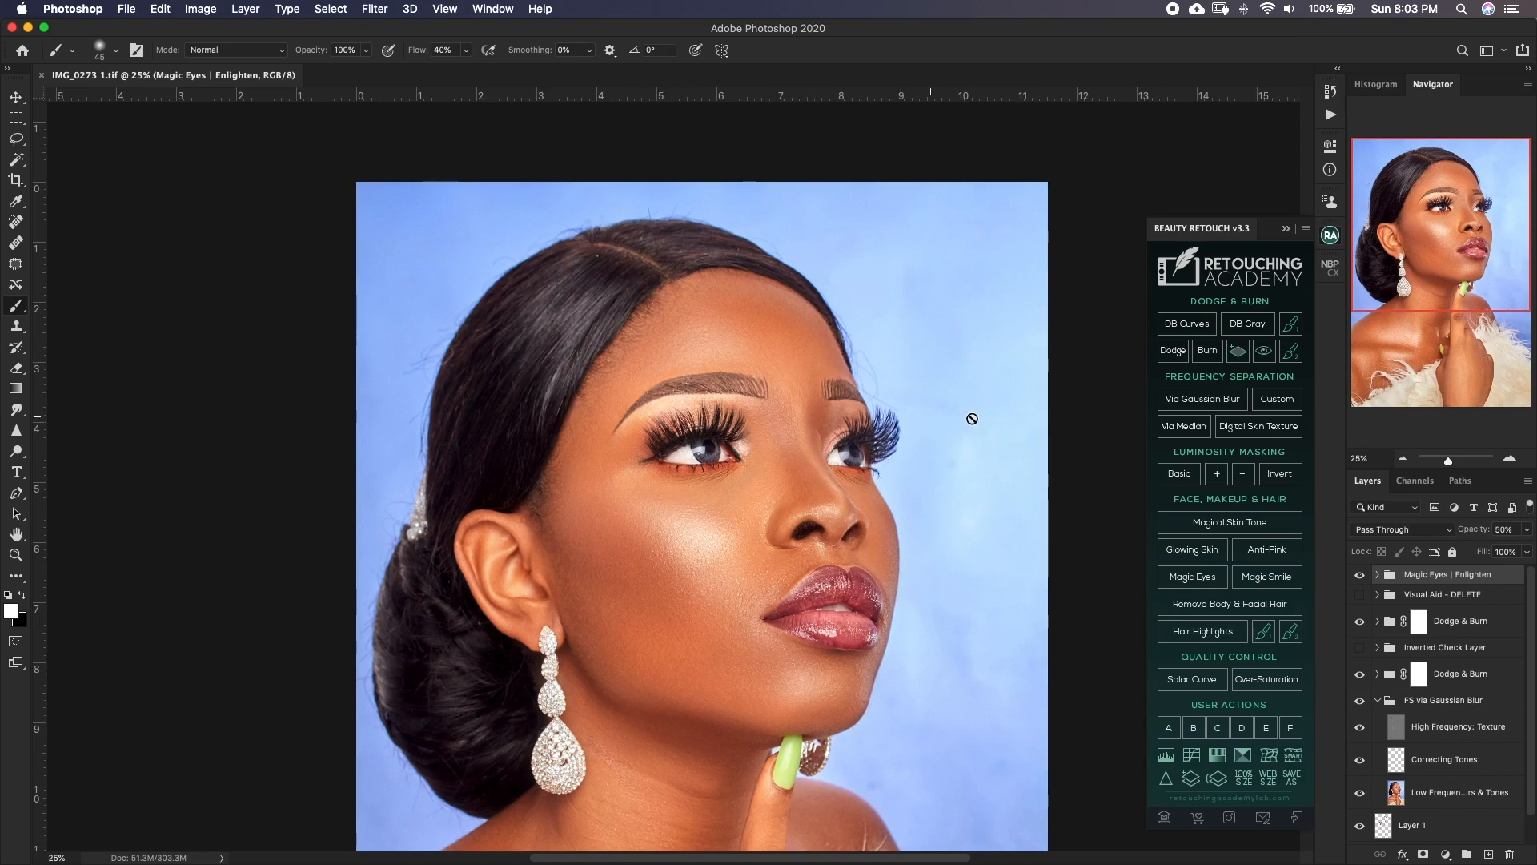
Review the whole portrait, switch to Capture One and view the face in IMG_0273 1.tif at 33%.
left_click_drag(1384, 280, 1414, 323)
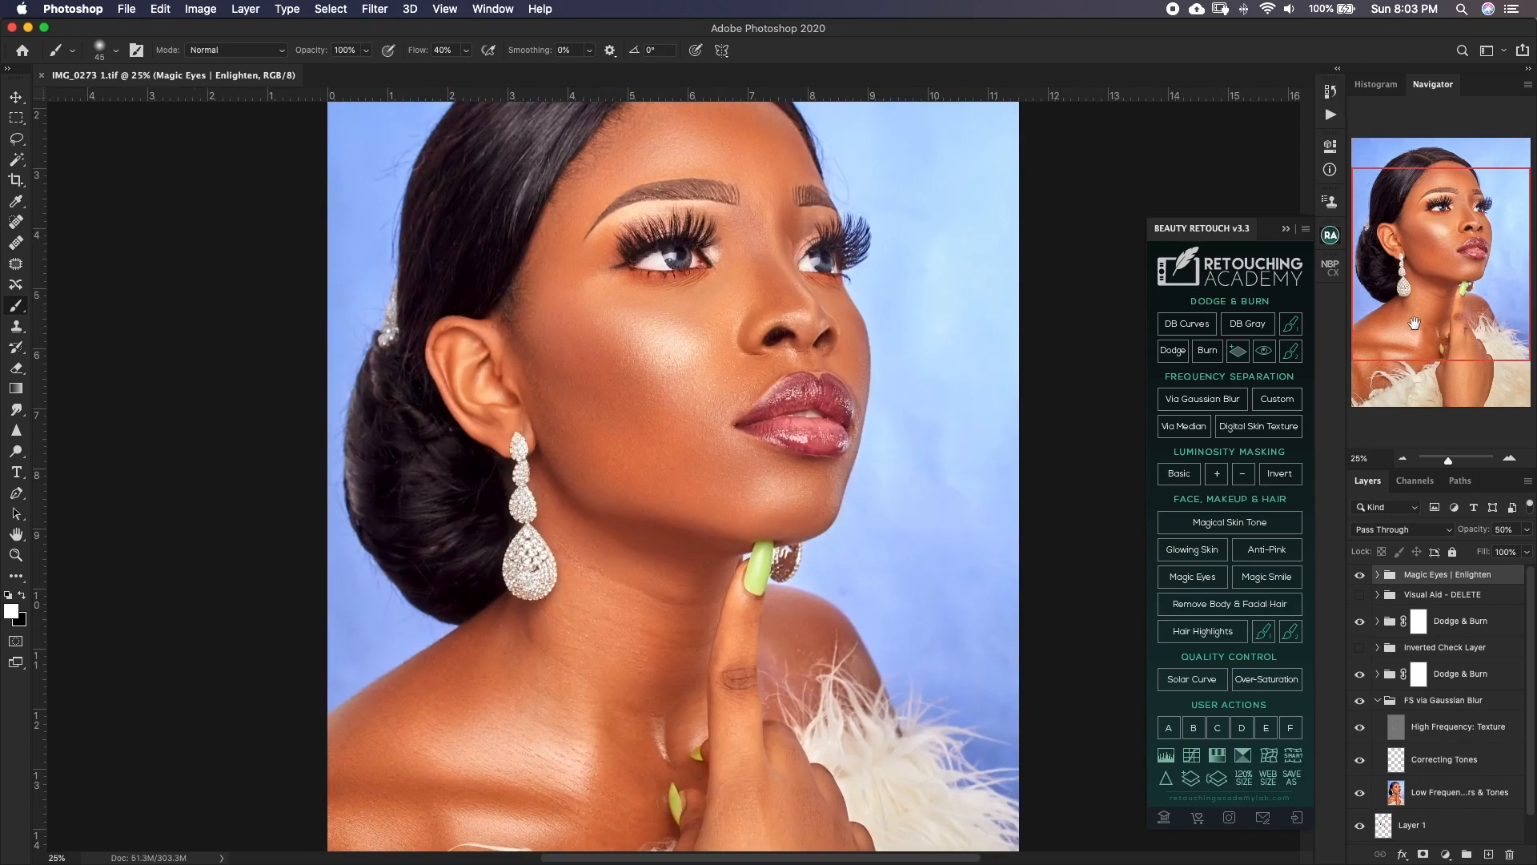
key("super+minus")
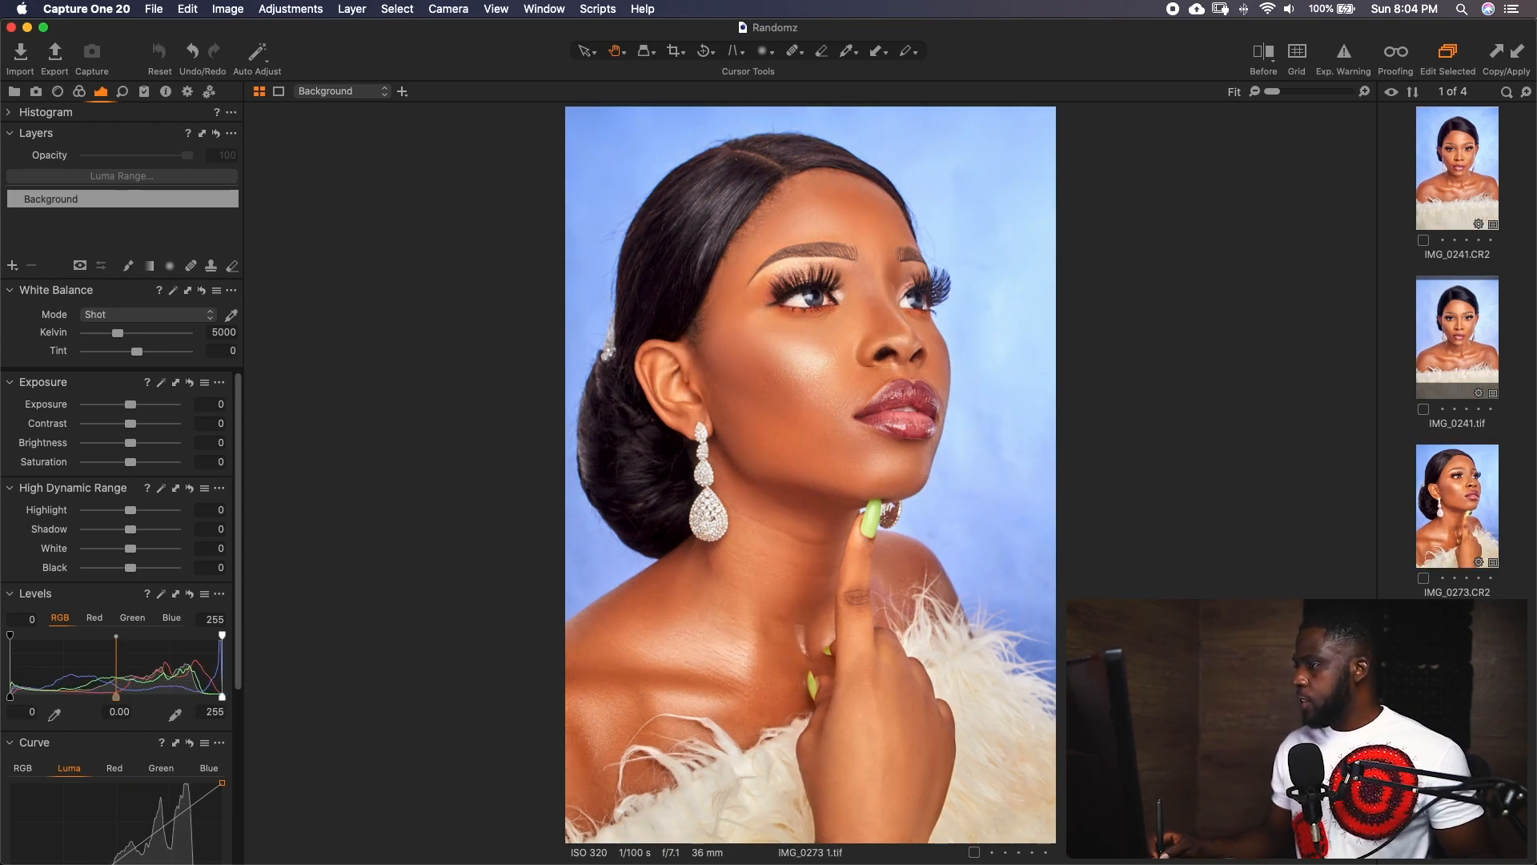
left_click(1459, 553, "super")
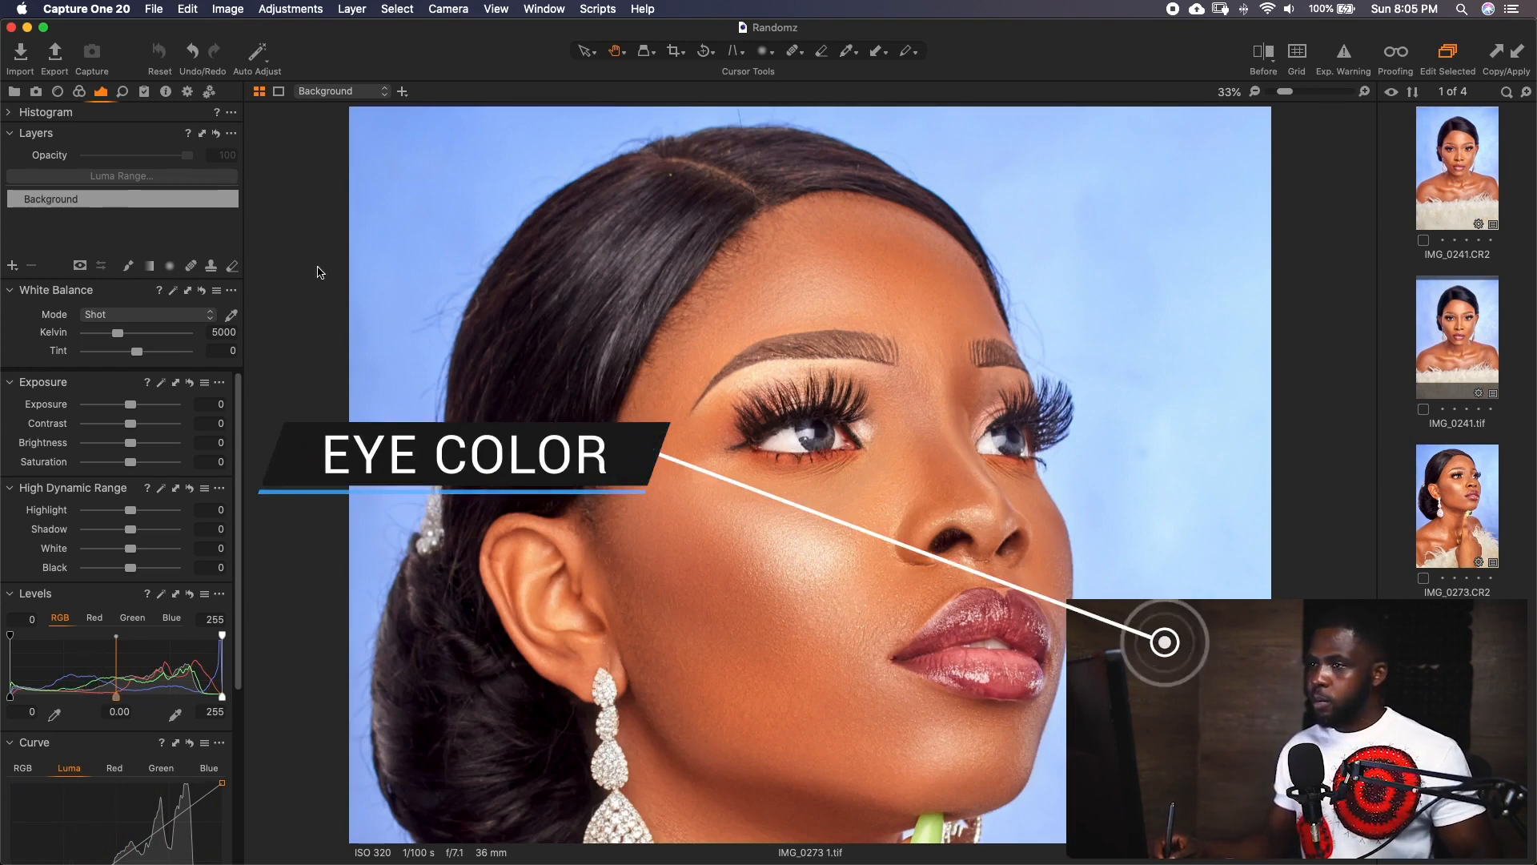
Add an empty adjustment layer named Eyes and brush its mask over both irises.
left_click(12, 266)
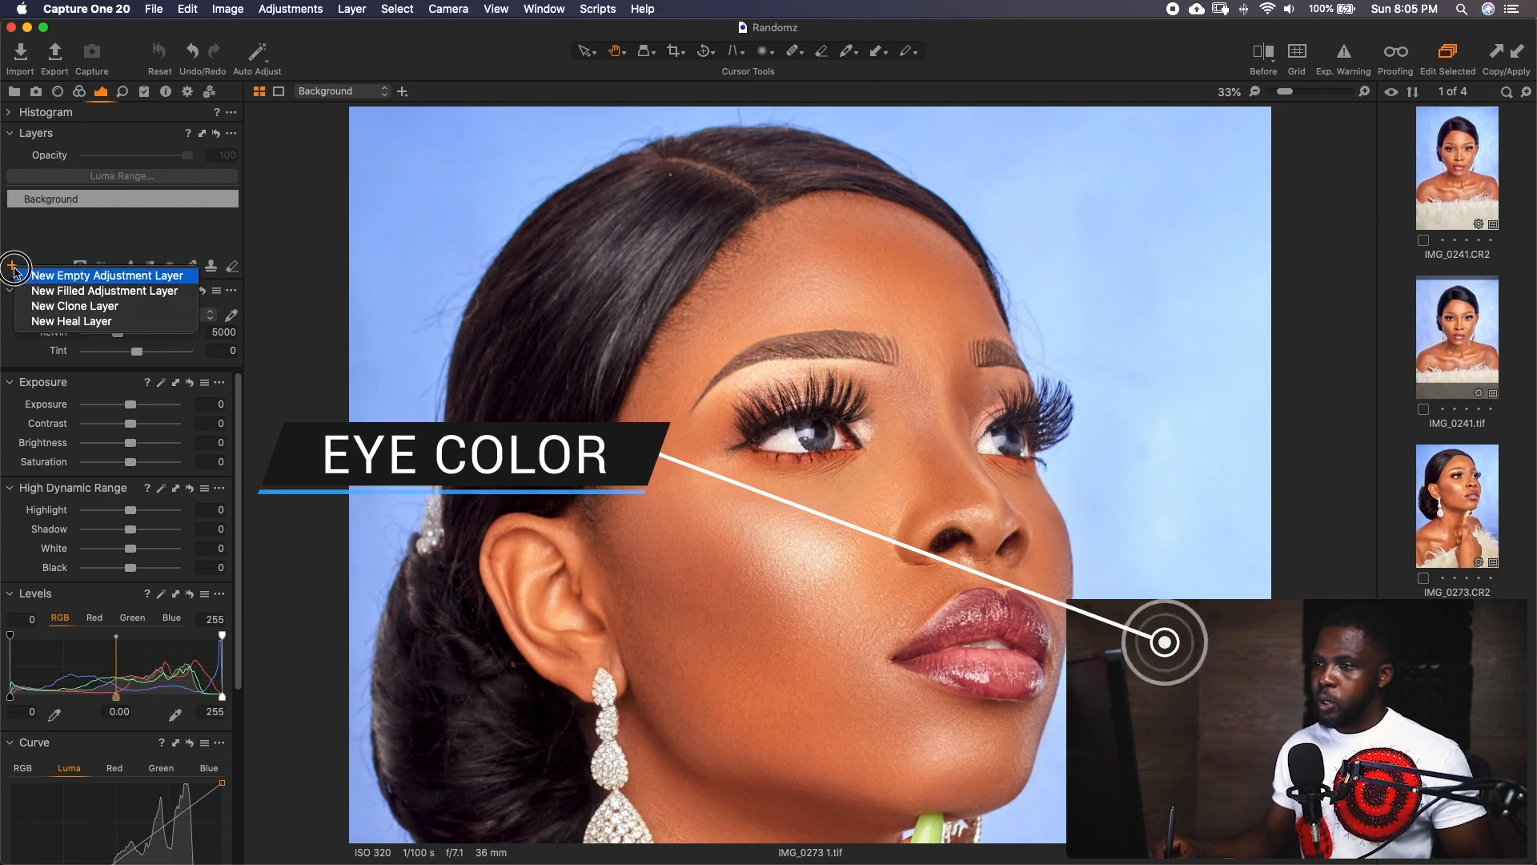
left_click(110, 276)
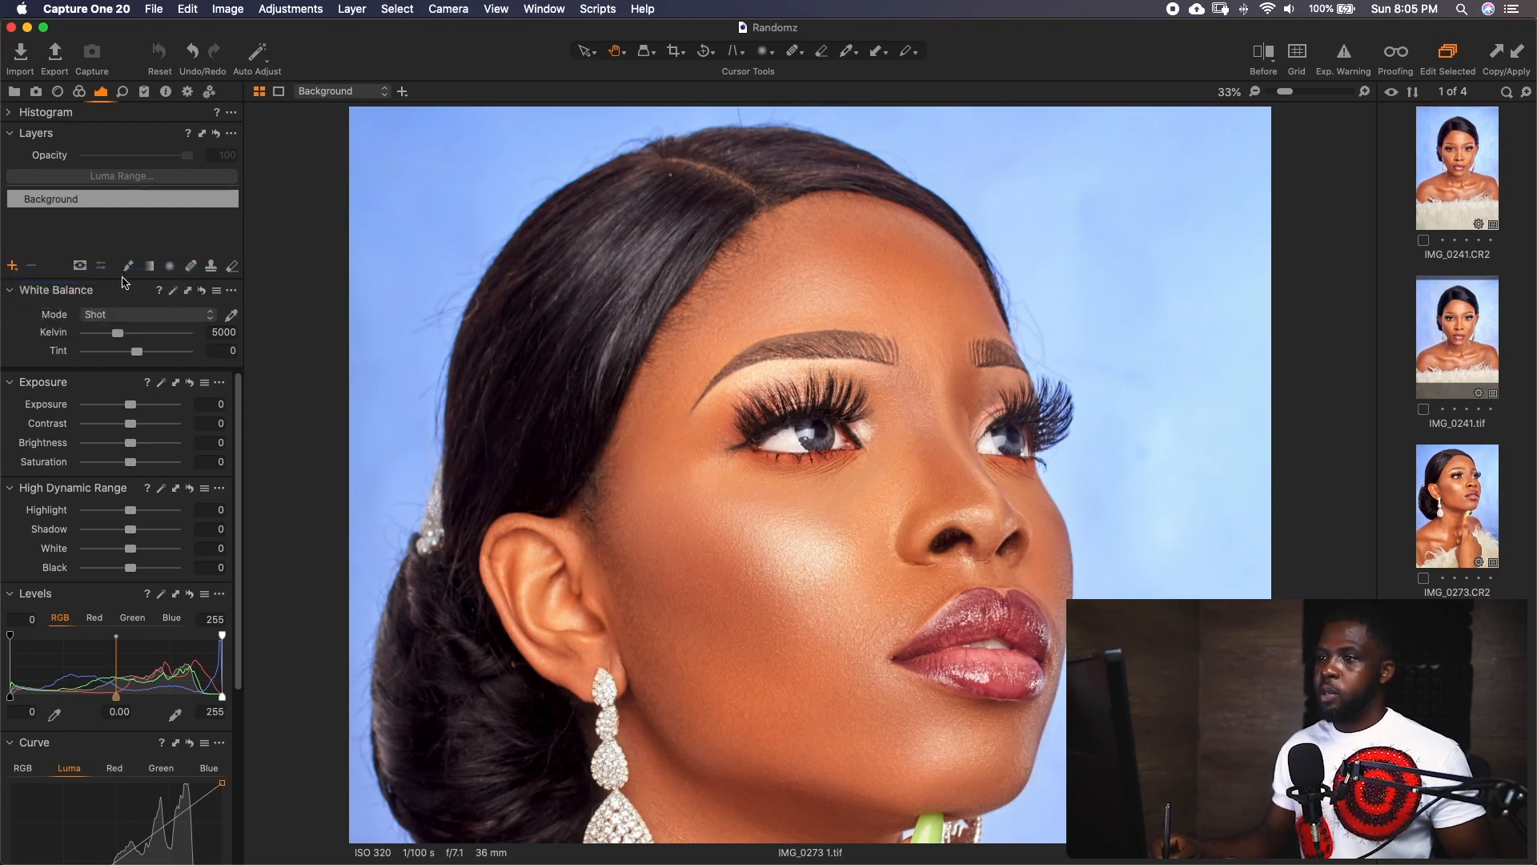
double_click(87, 200)
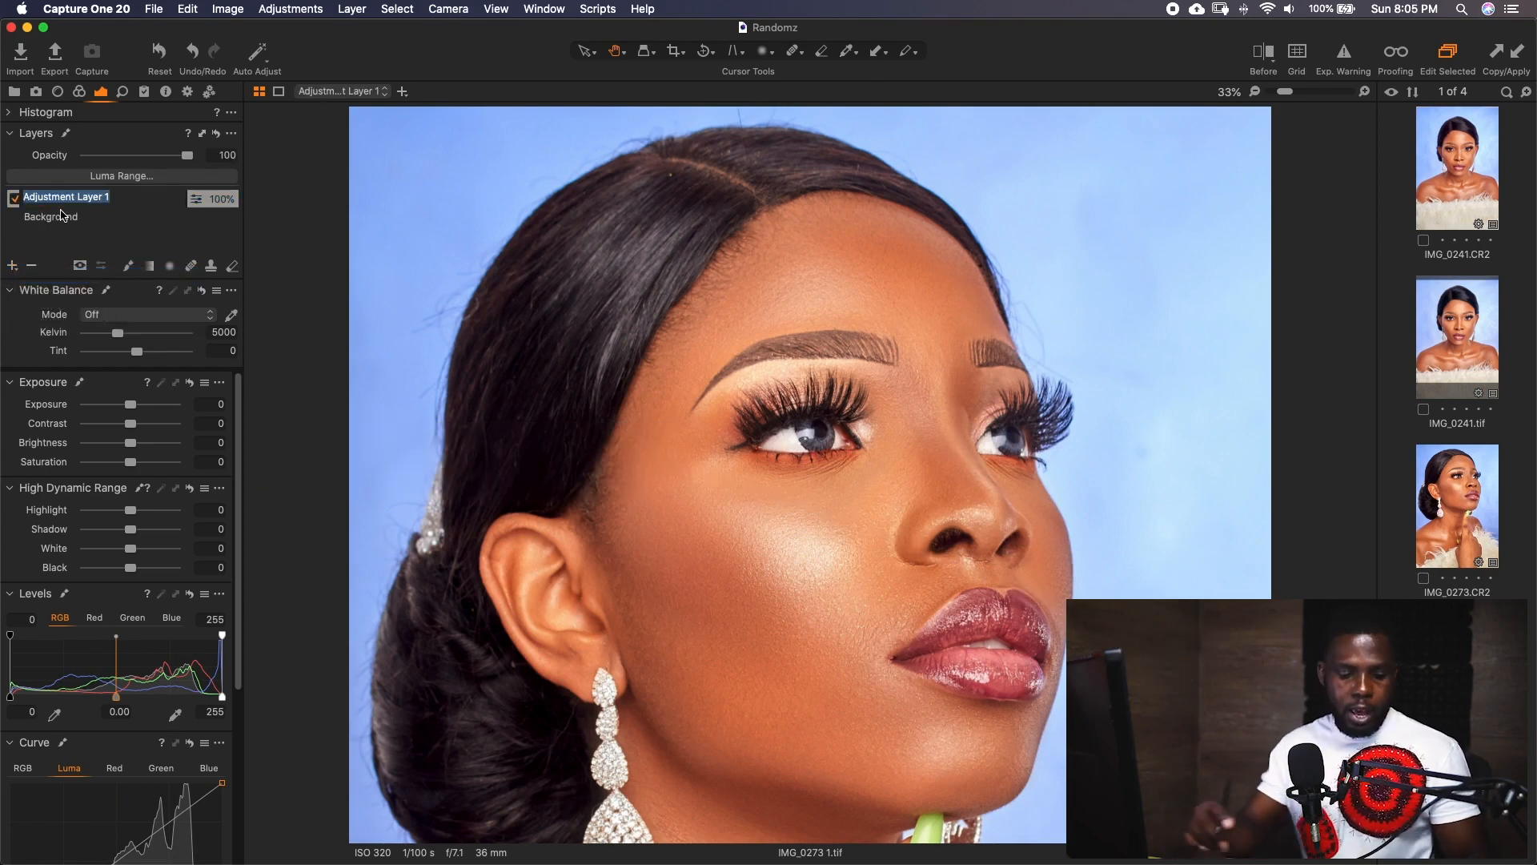
type("Eyes")
key("Return")
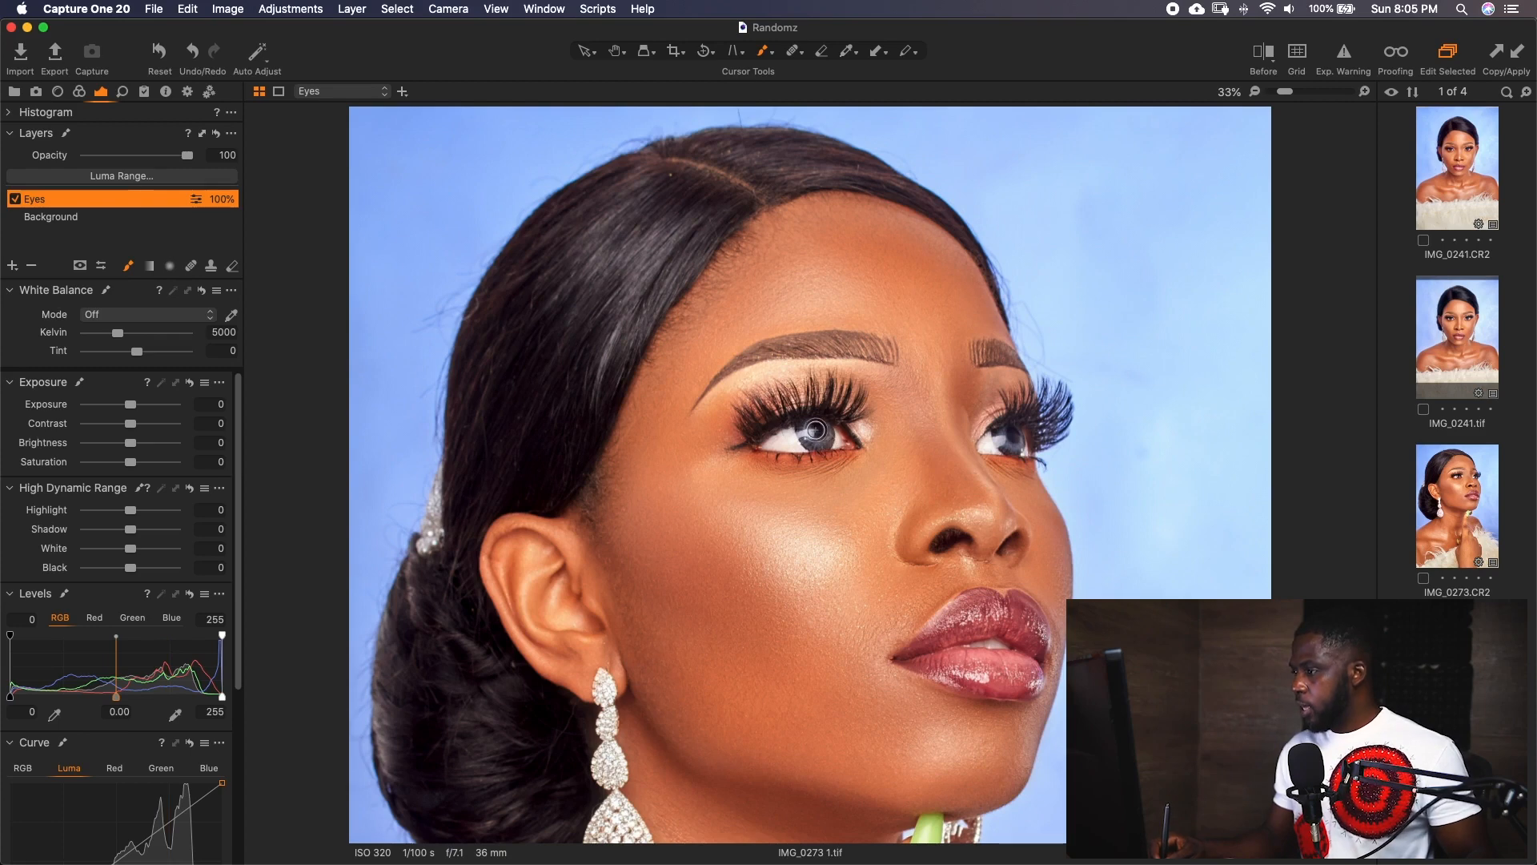
mouse_move(816, 429)
left_mouse_down()
mouse_move(825, 442)
mouse_move(807, 421)
mouse_move(812, 436)
left_mouse_up()
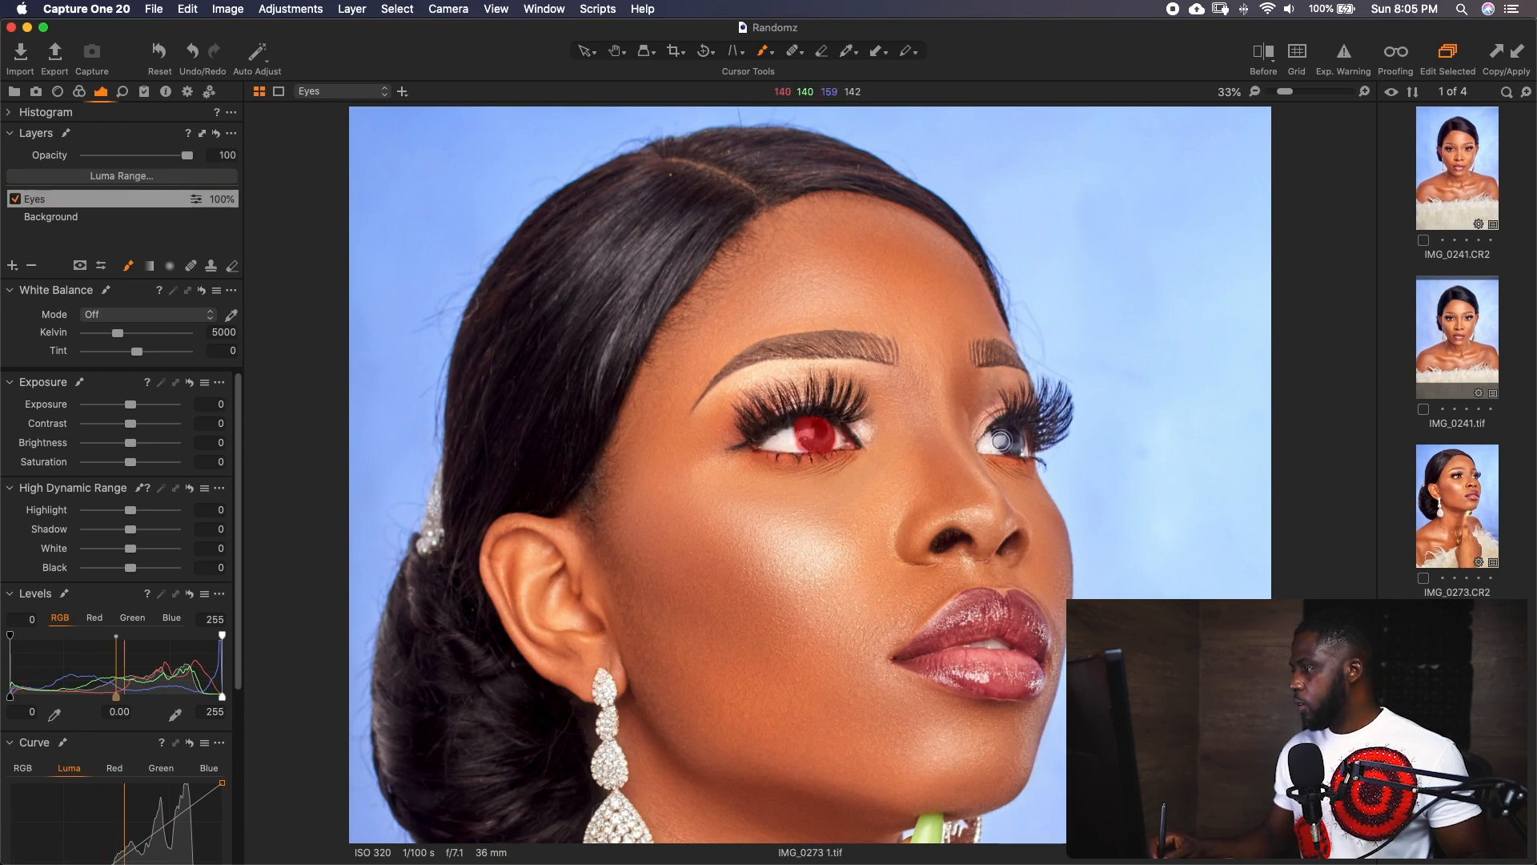
mouse_move(1001, 440)
left_mouse_down()
mouse_move(1019, 446)
mouse_move(1023, 419)
mouse_move(985, 440)
left_mouse_up()
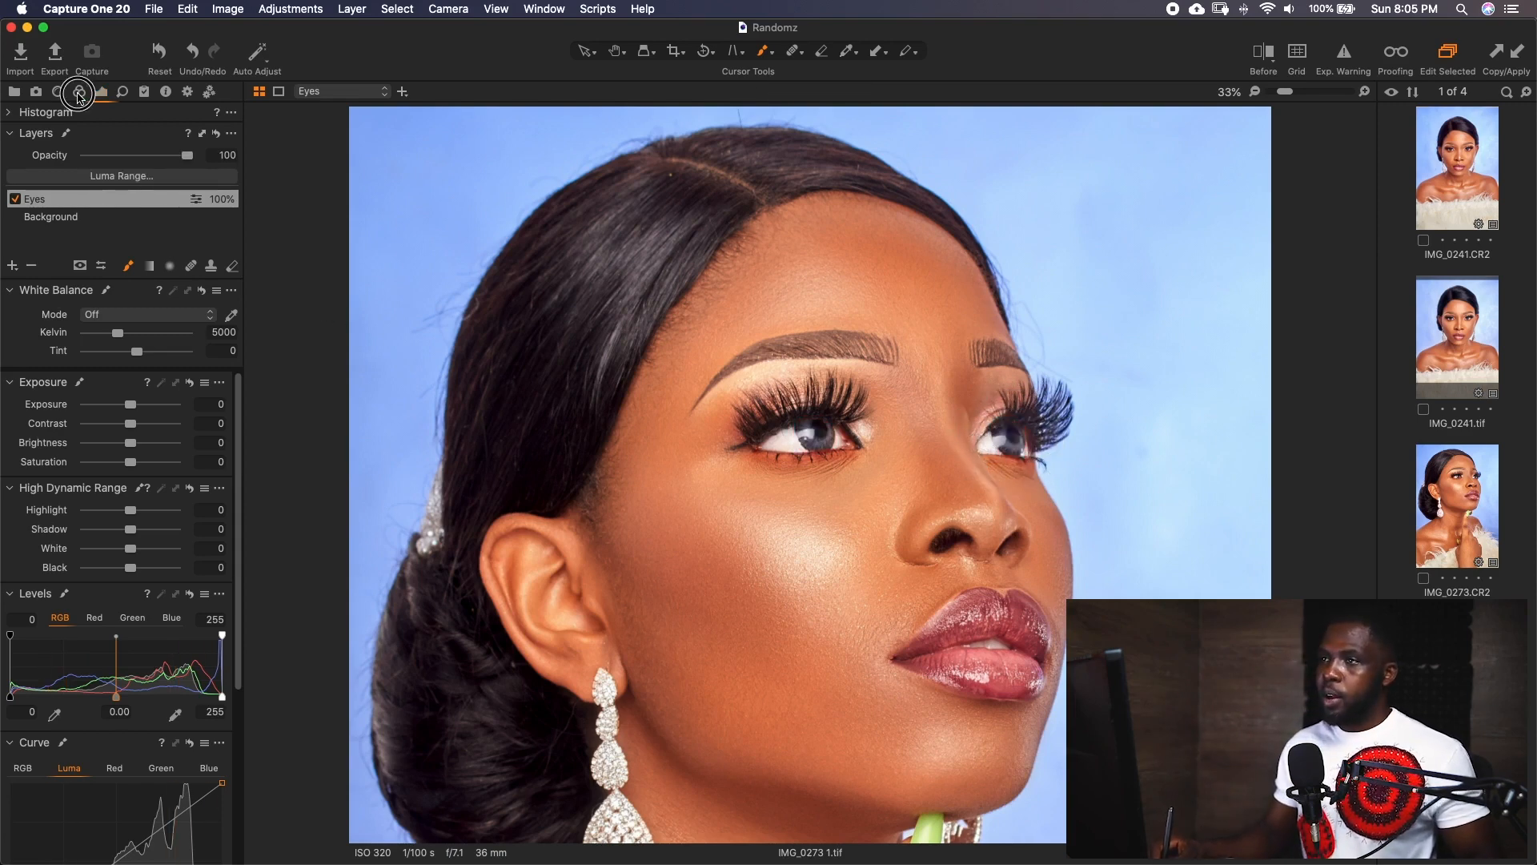
Sample the iris colour on the Eyes layer with the Advanced Color Editor and undo the extra second sample.
left_click(78, 93)
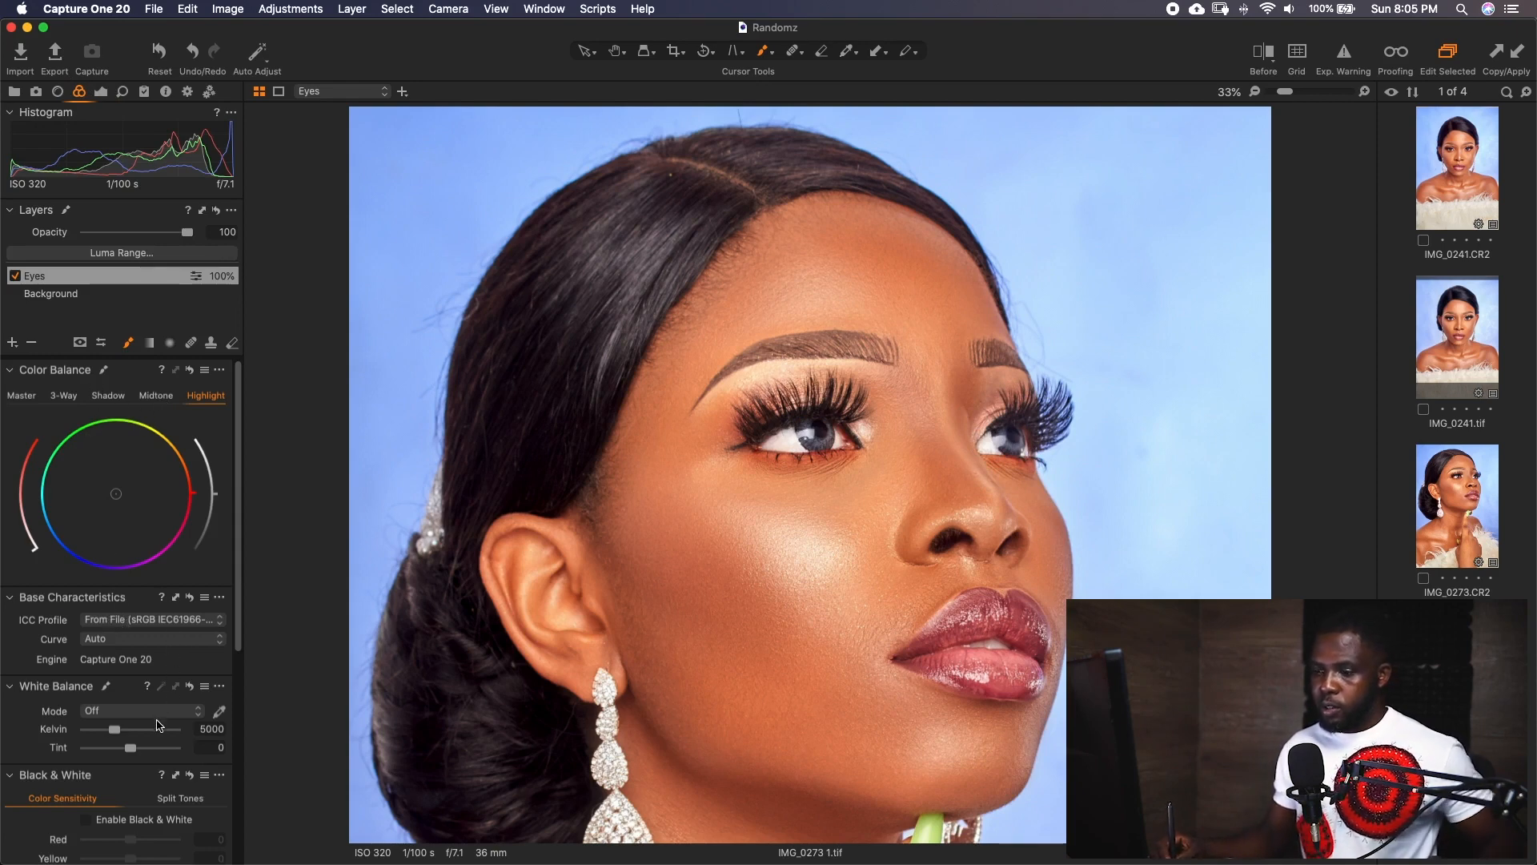
scroll(157, 724, "down", 10)
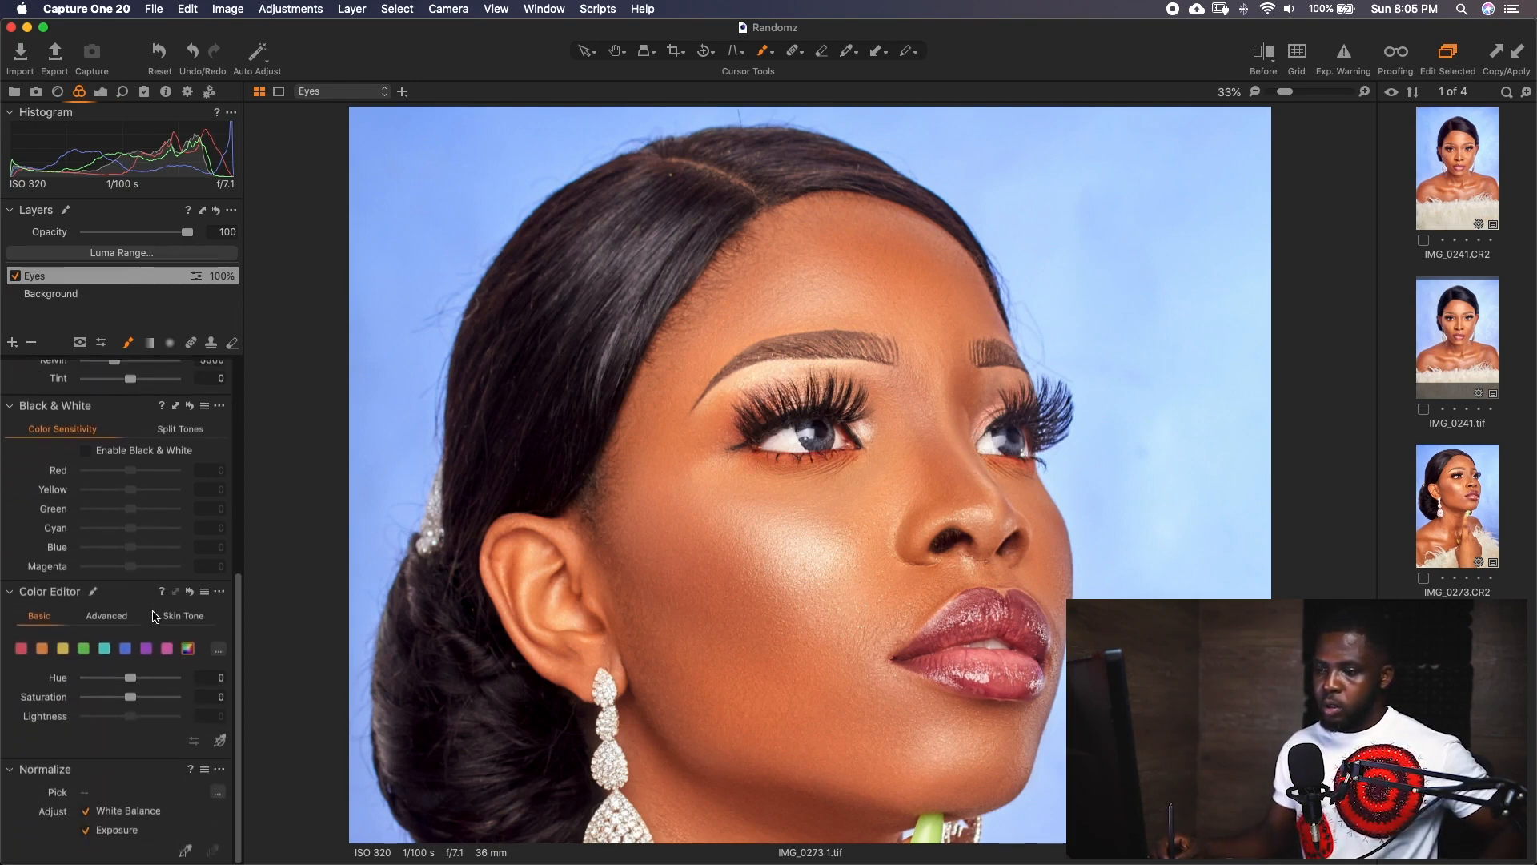
left_click(116, 618)
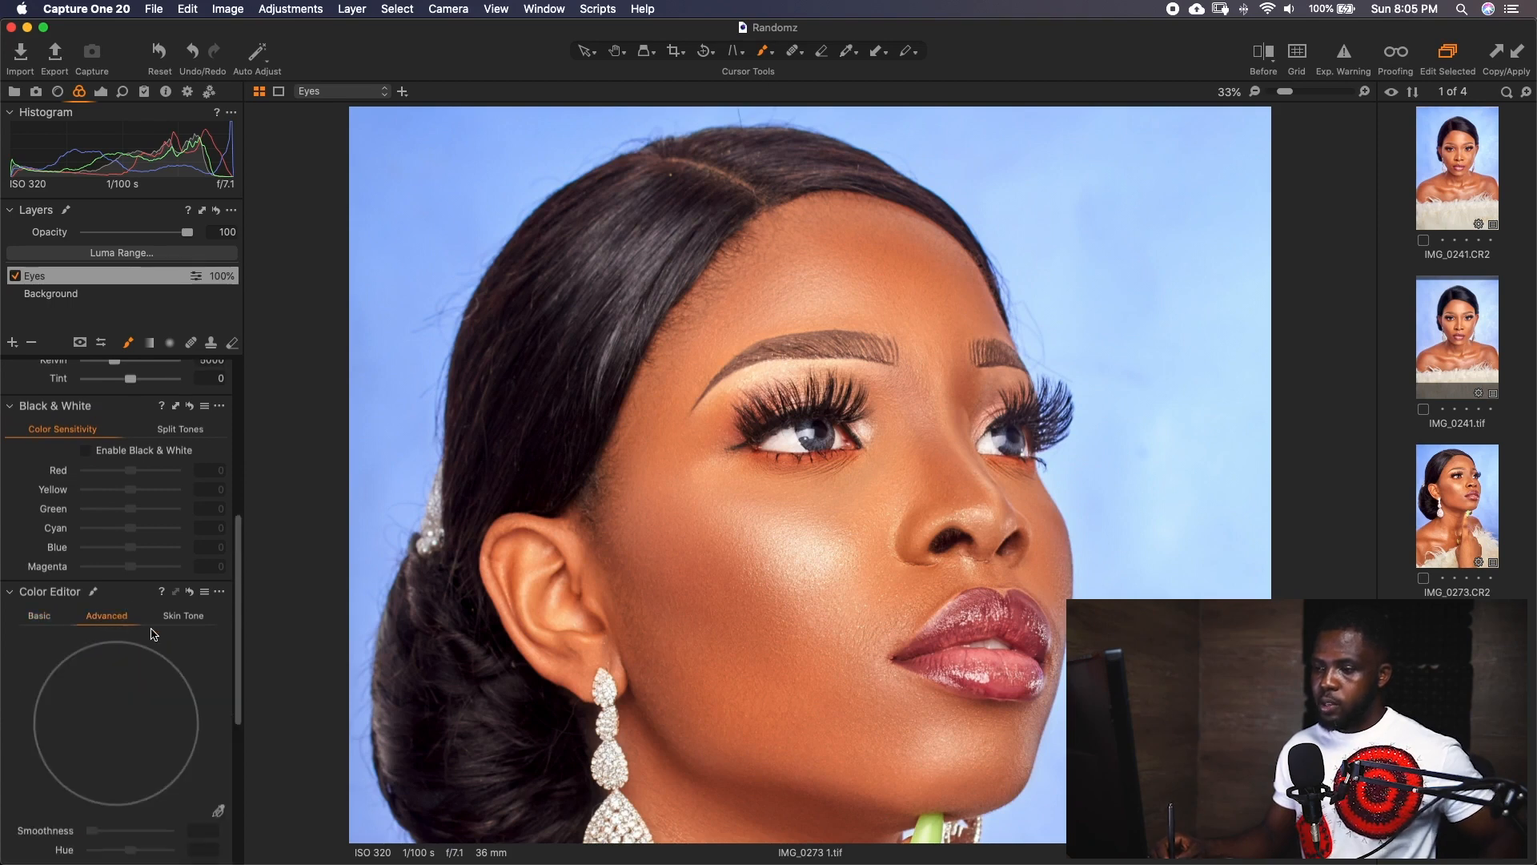
left_click(219, 811)
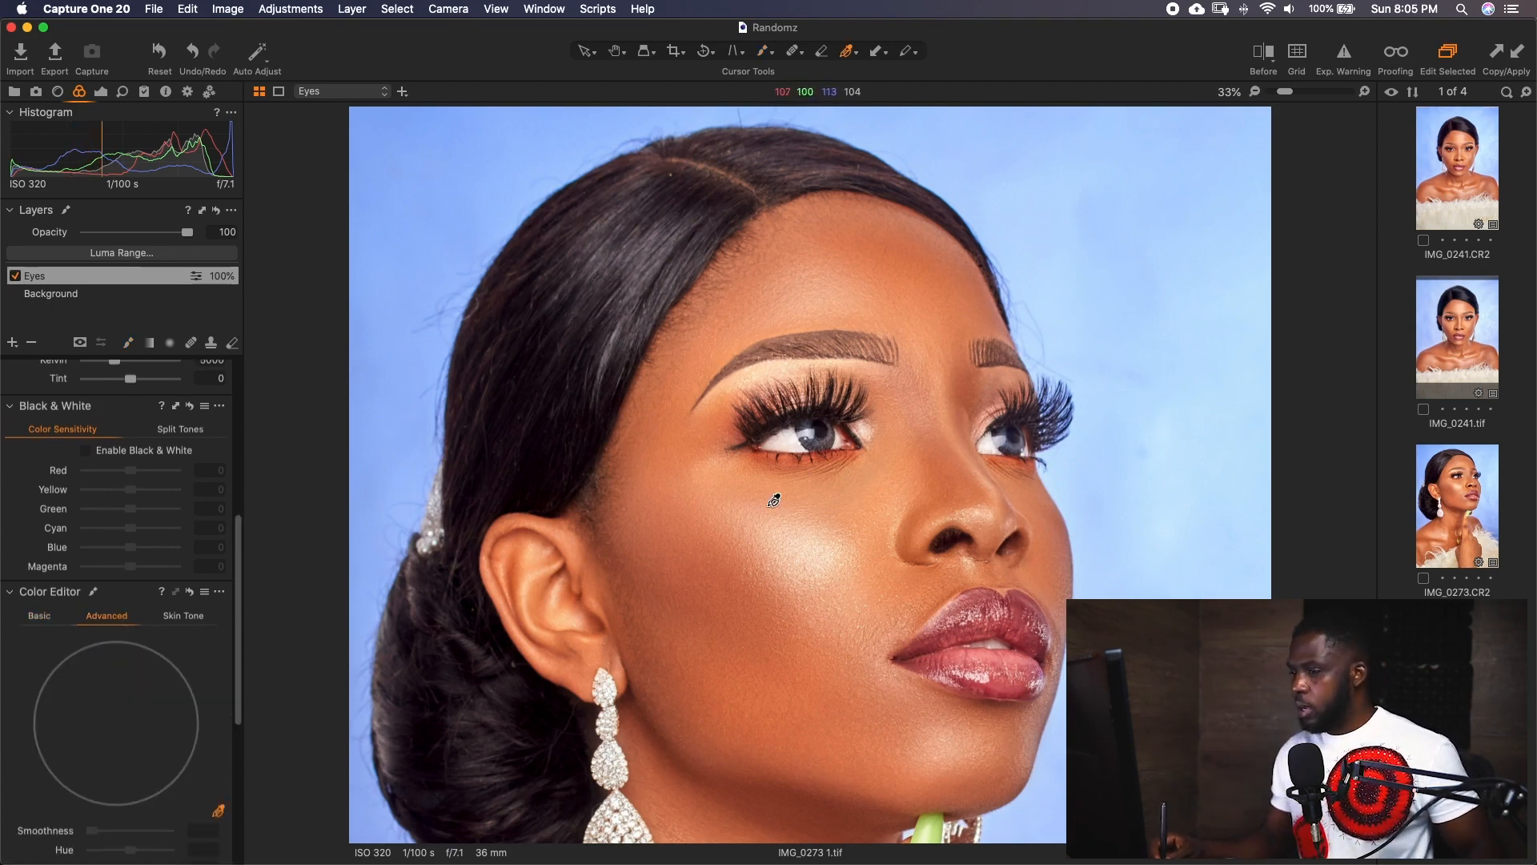
left_click(825, 441)
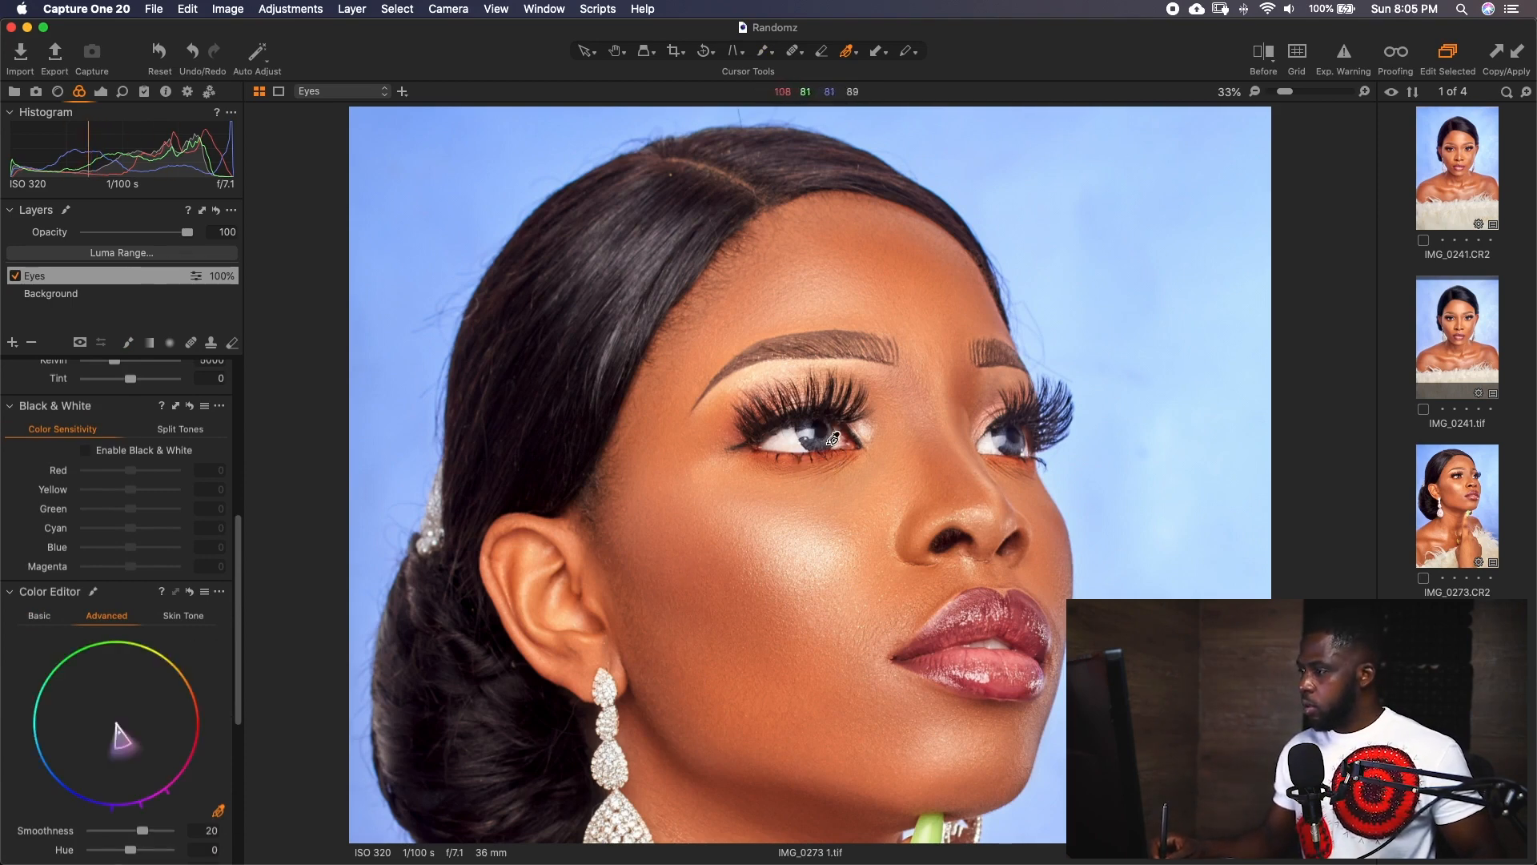
left_click(822, 445)
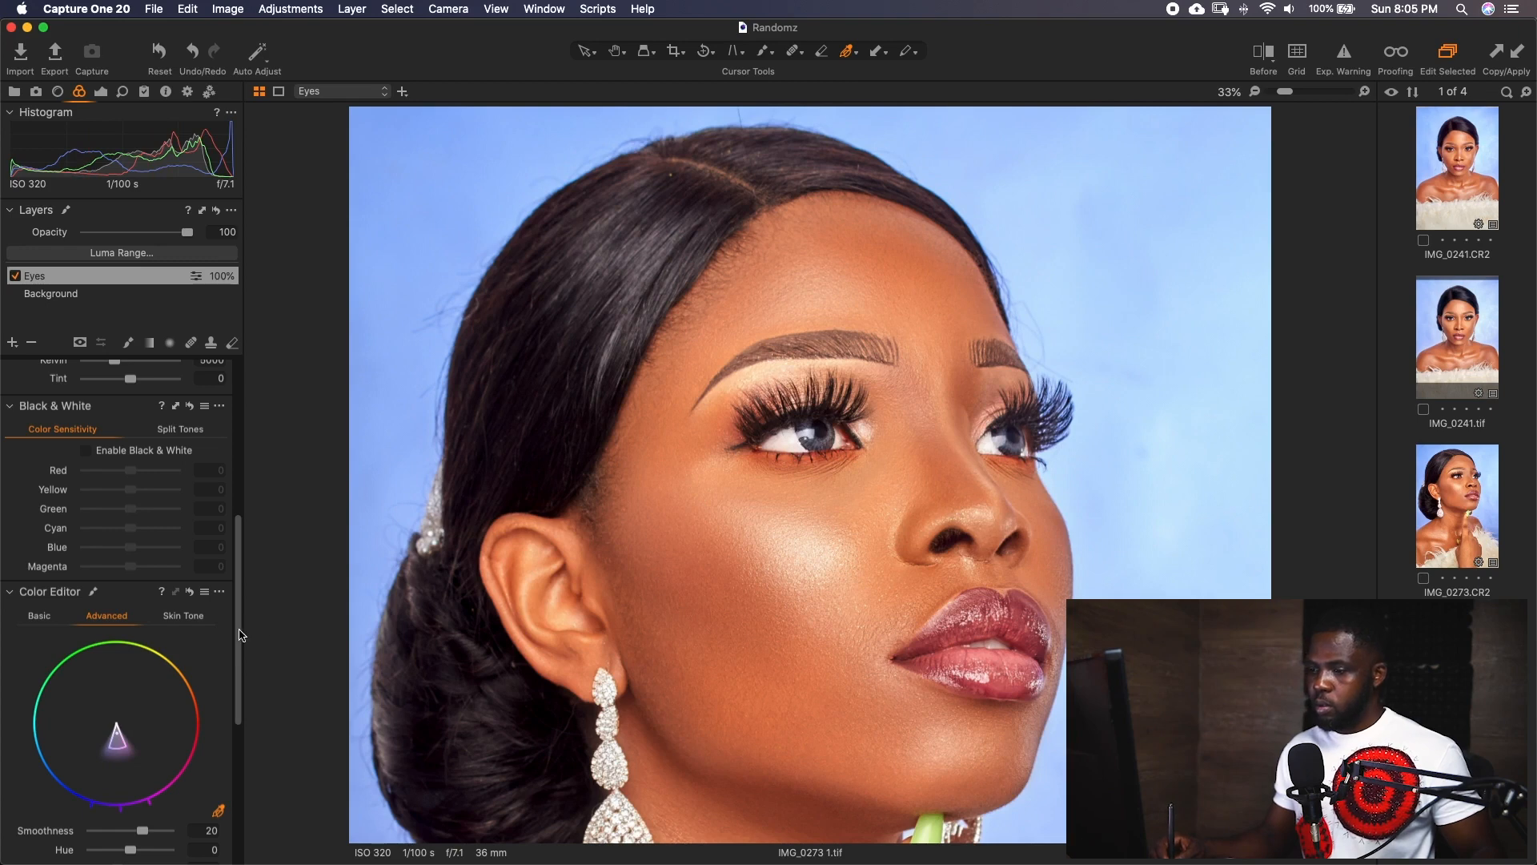
left_click_drag(240, 635, 240, 711)
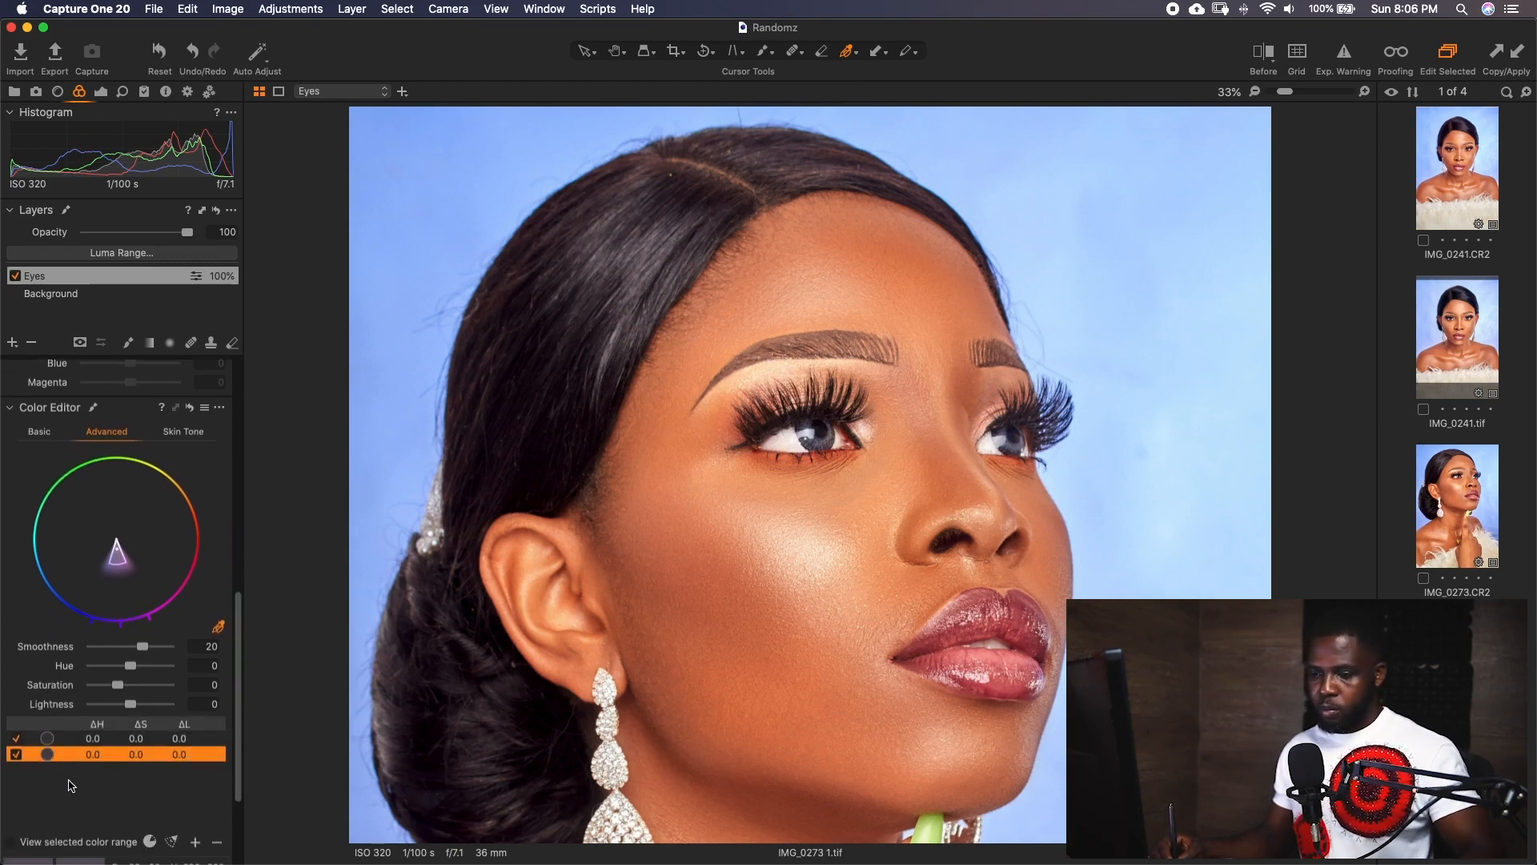
key("super+z")
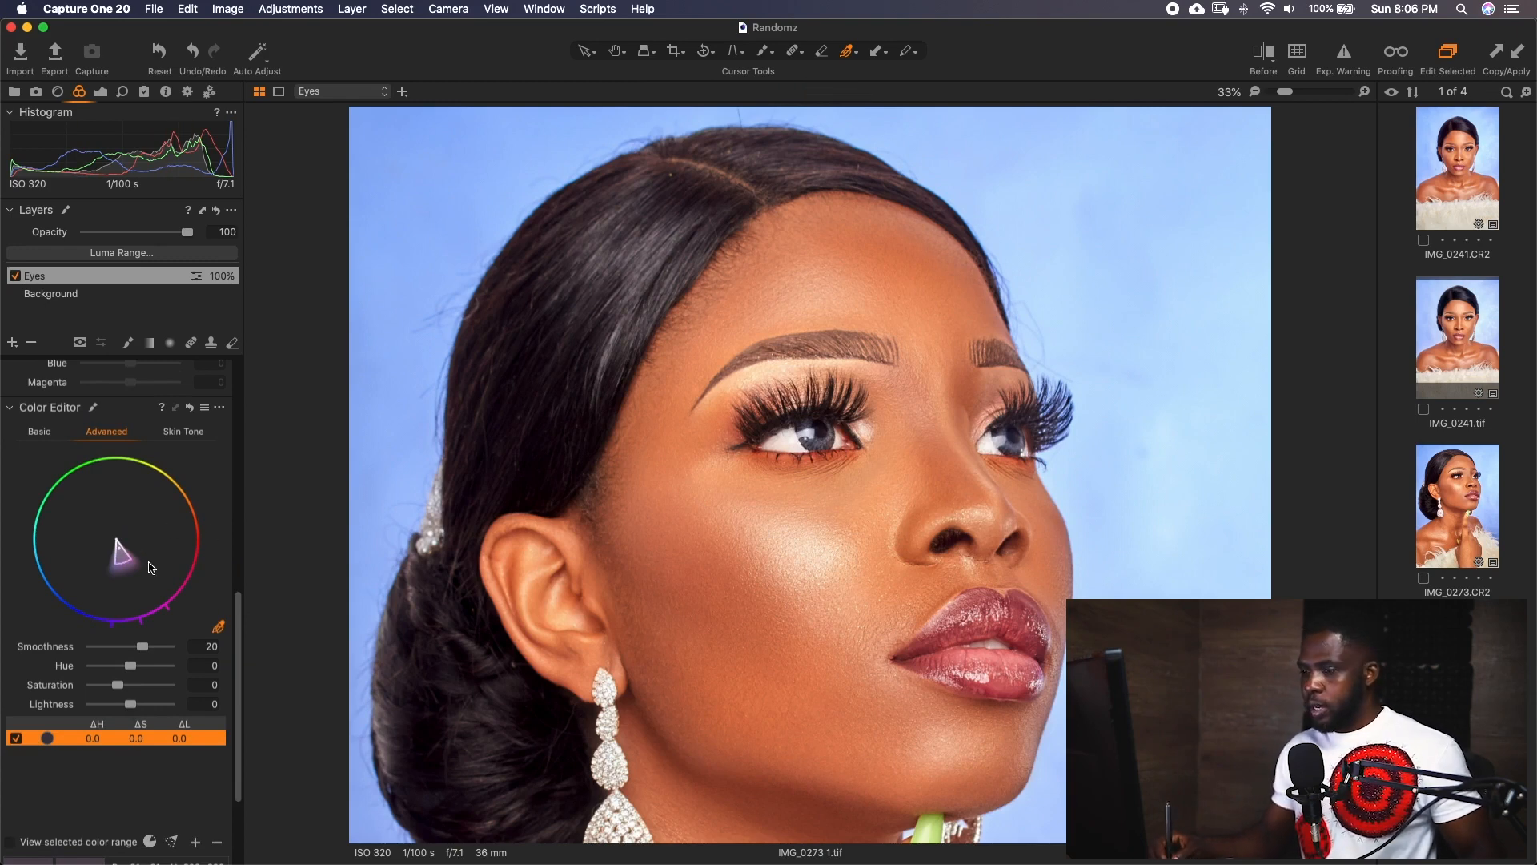
Preview the selected colour range in isolation, widen it on the colour wheel to cover more of the irises, and end the preview.
left_click_drag(237, 716, 237, 776)
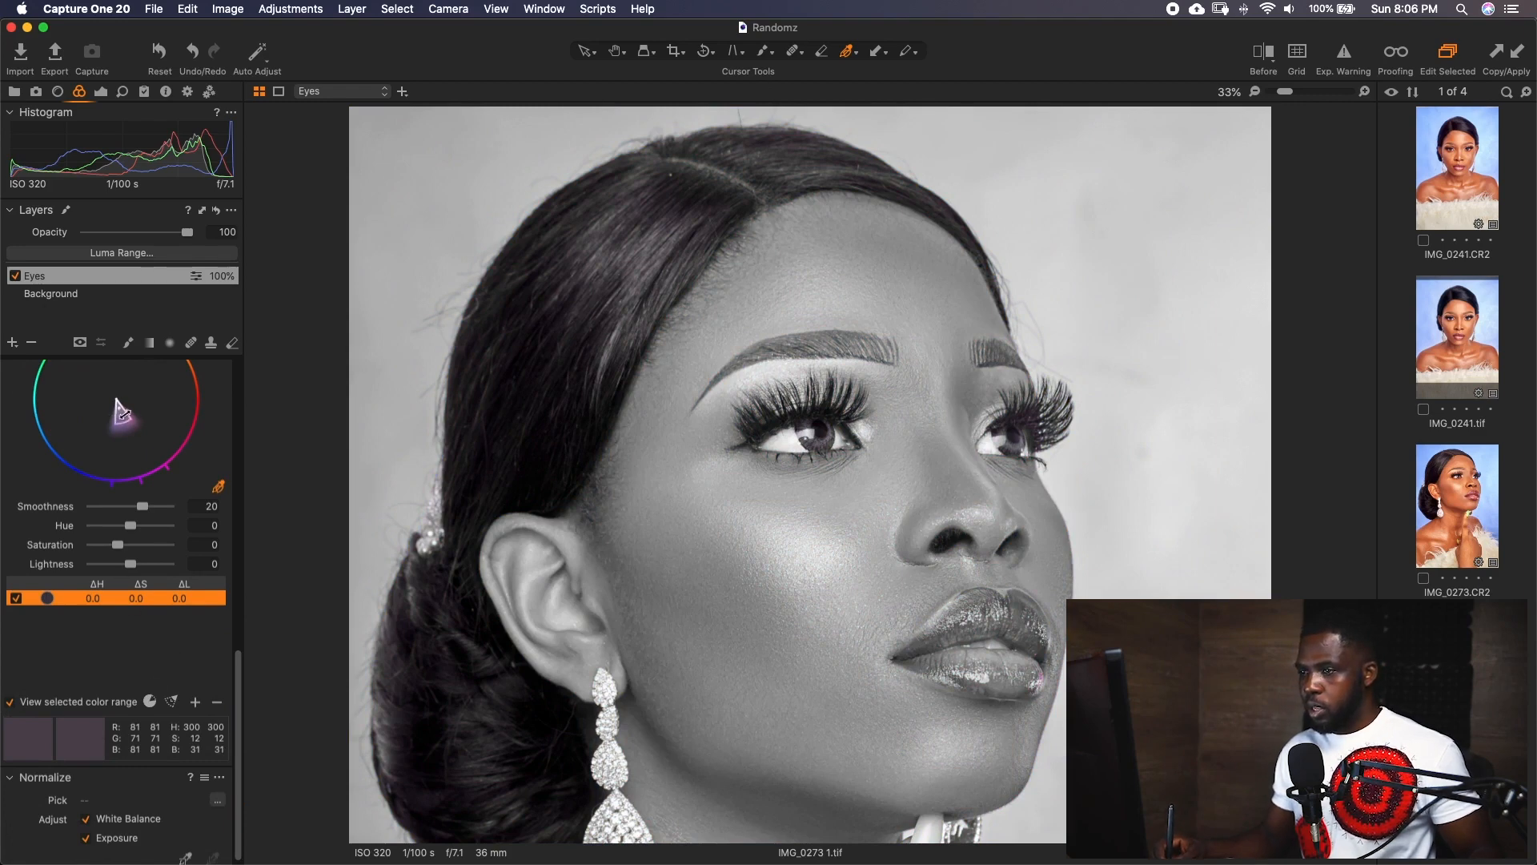
mouse_move(124, 414)
left_mouse_down()
mouse_move(152, 473)
mouse_move(114, 403)
mouse_move(128, 427)
left_mouse_up()
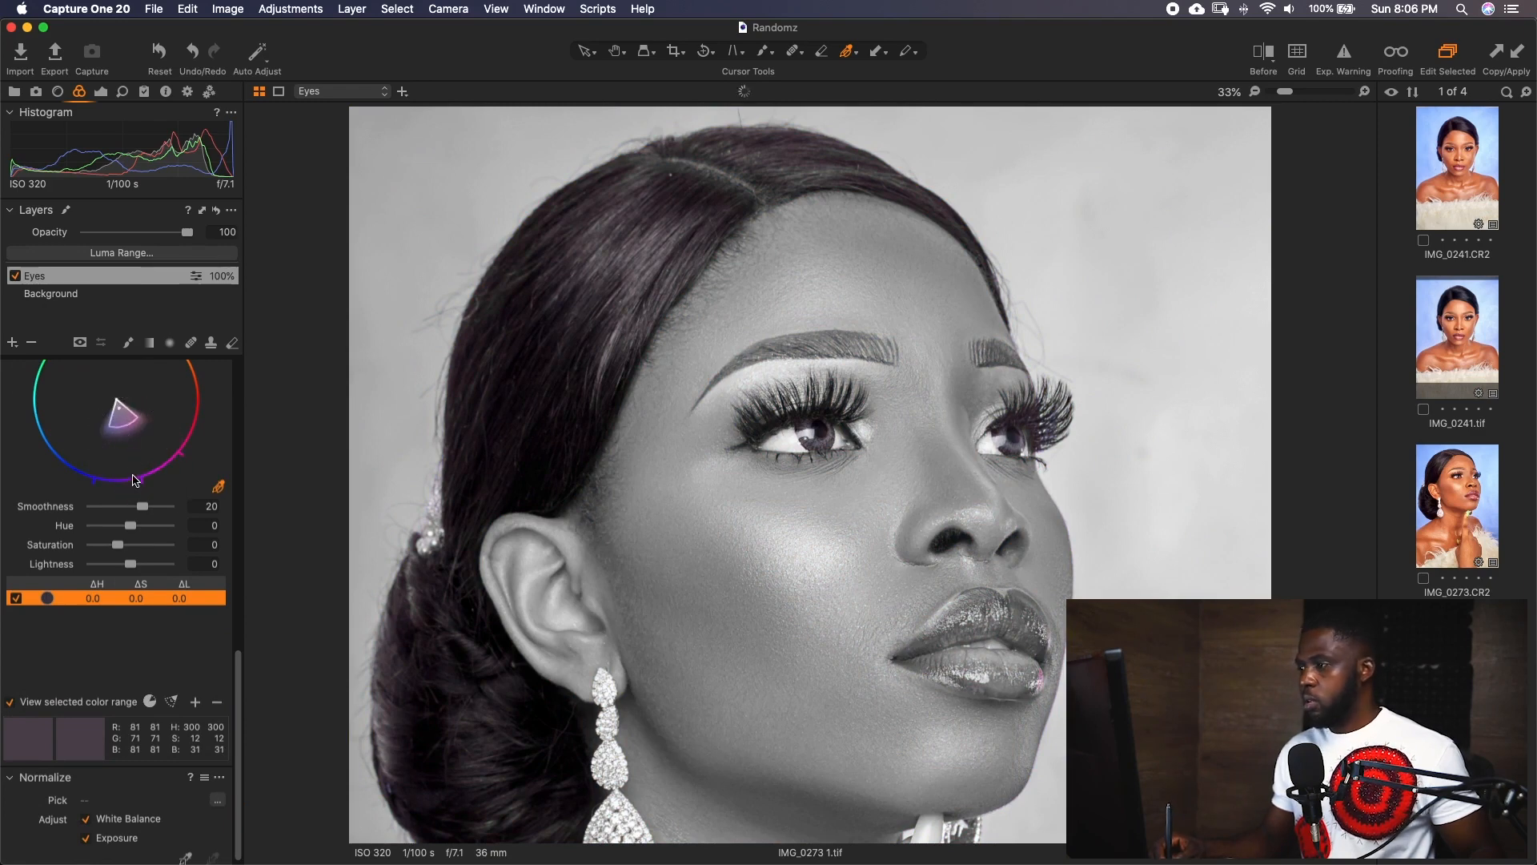
left_click(11, 702)
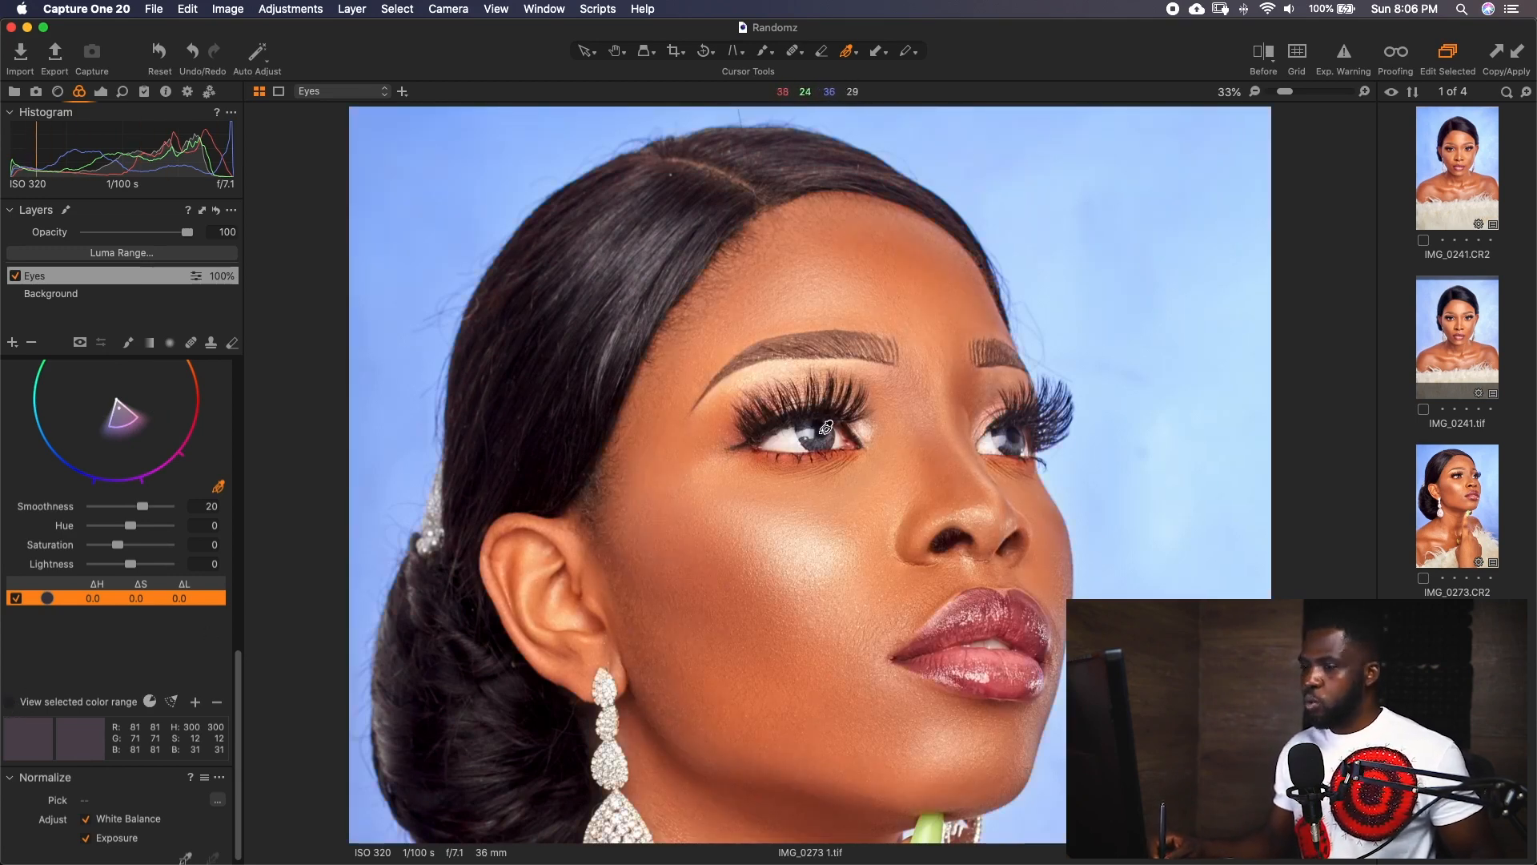
Shift the sampled iris colour to a hue of -30 and a saturation of 10.
left_click_drag(130, 529, 50, 525)
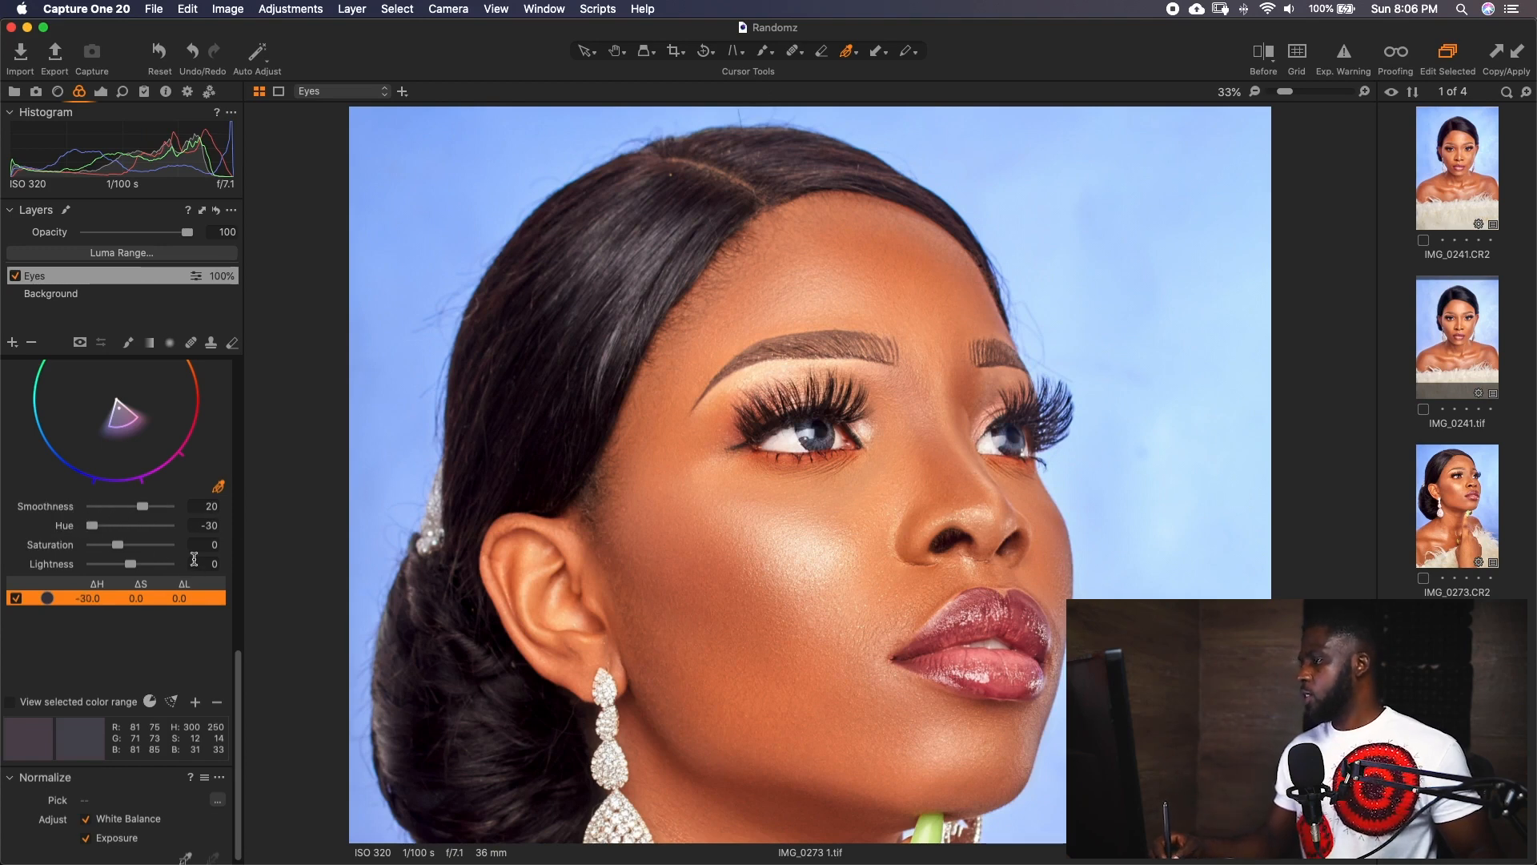
mouse_move(122, 550)
left_mouse_down()
mouse_move(146, 551)
mouse_move(122, 549)
left_mouse_up()
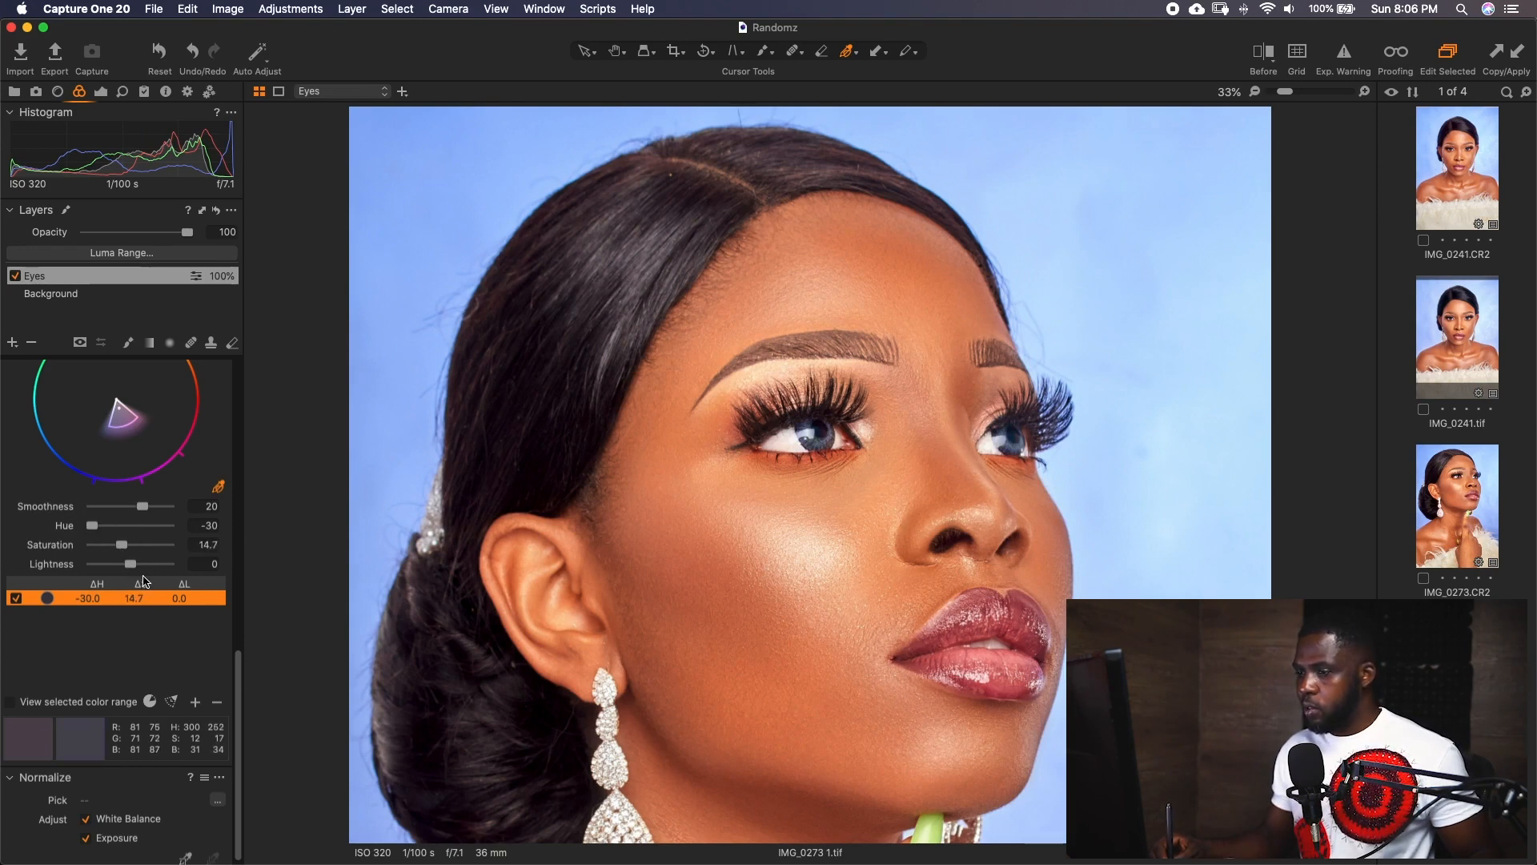
left_click(204, 545)
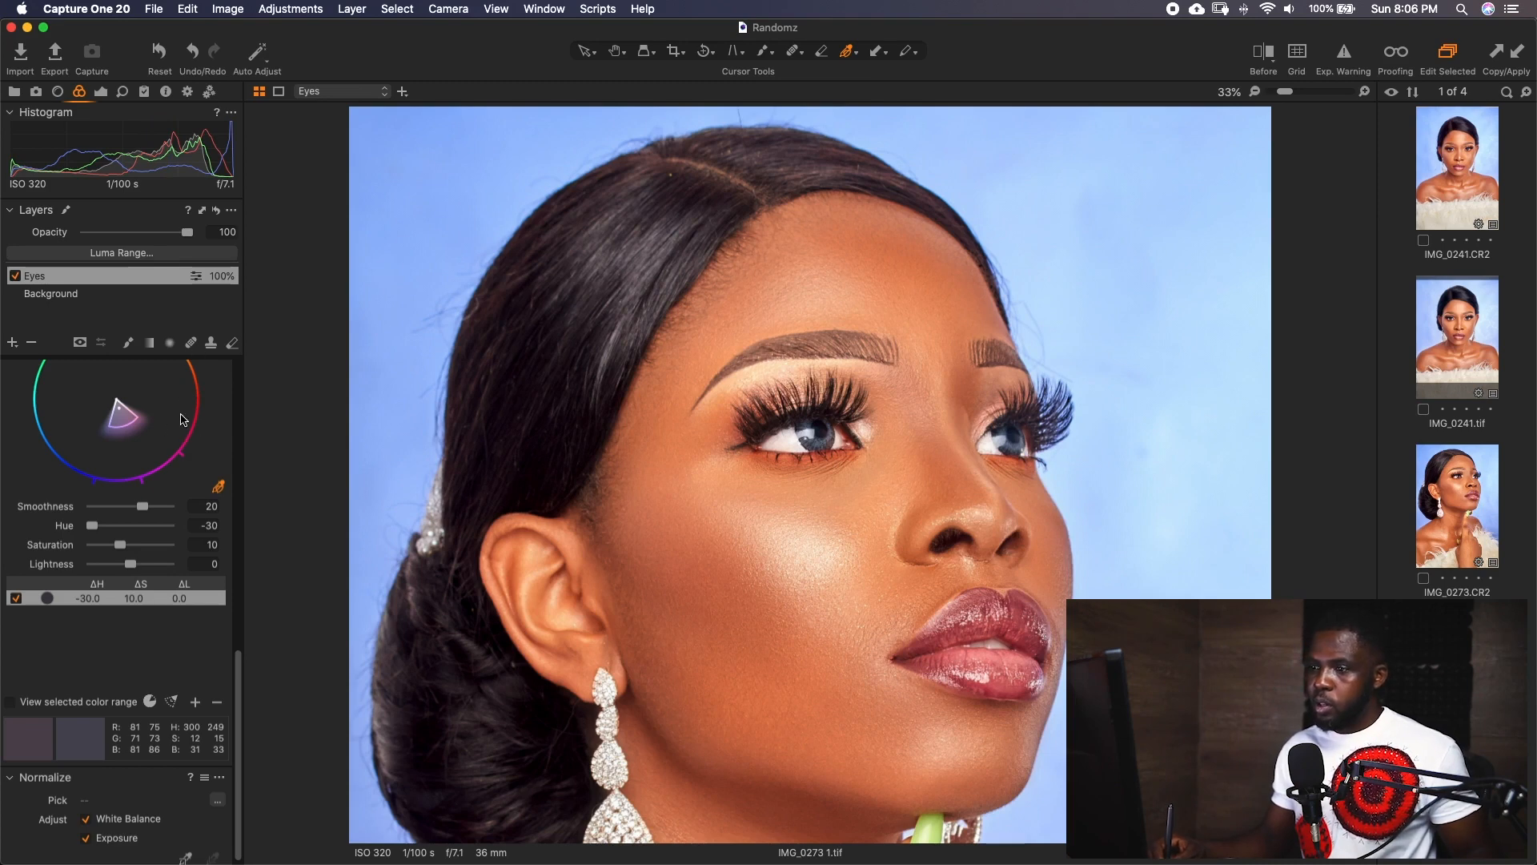
Compare the eyes with and without the Color Editor adjustment, including in the Before/After split view.
scroll(189, 485, "up", 5)
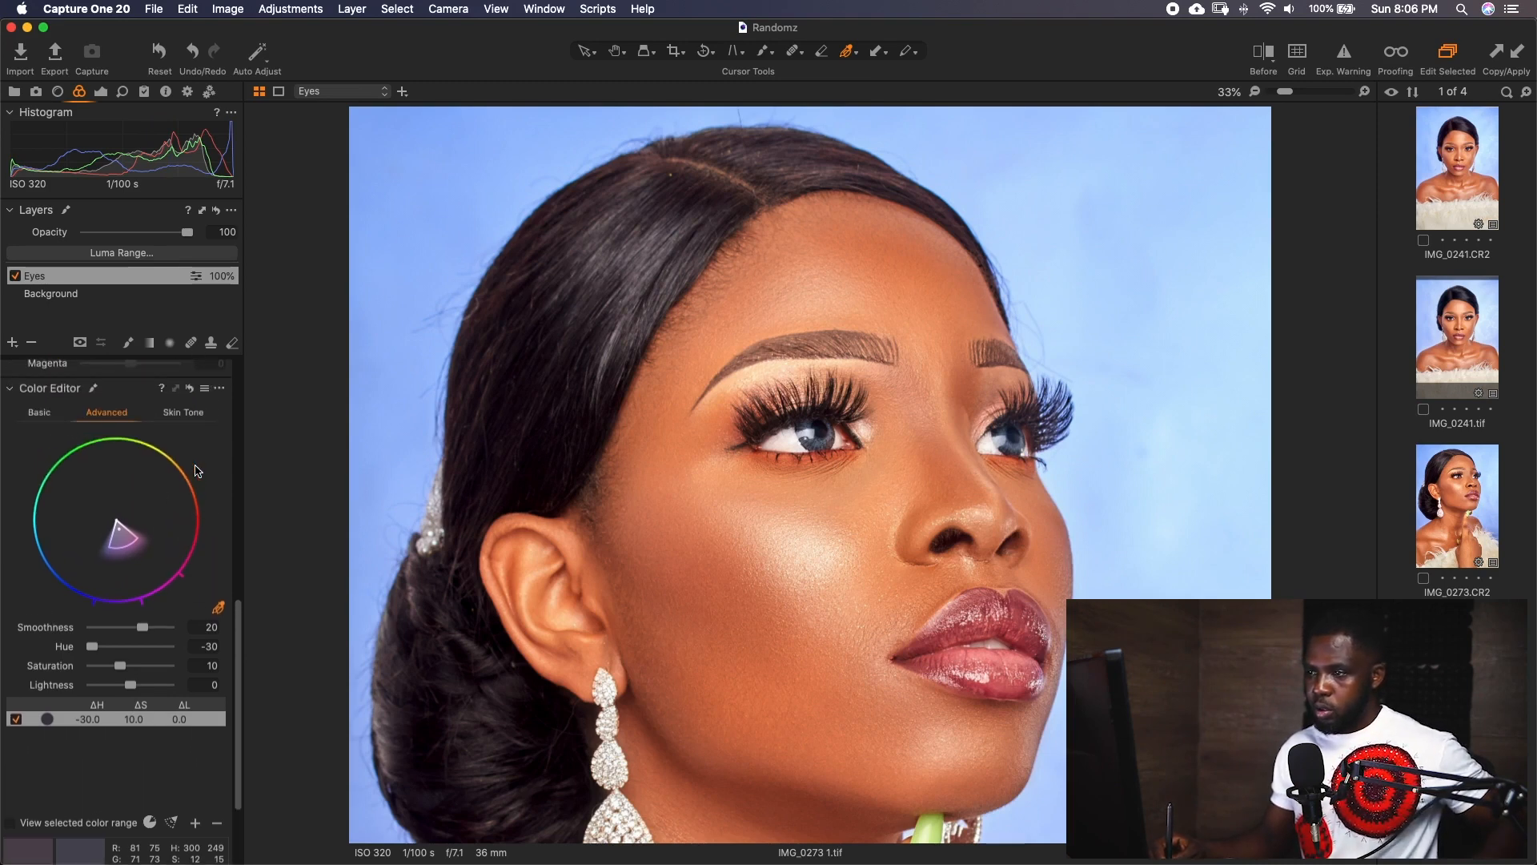
left_click(190, 390)
left_click_drag(190, 390, 184, 397)
left_click(190, 391)
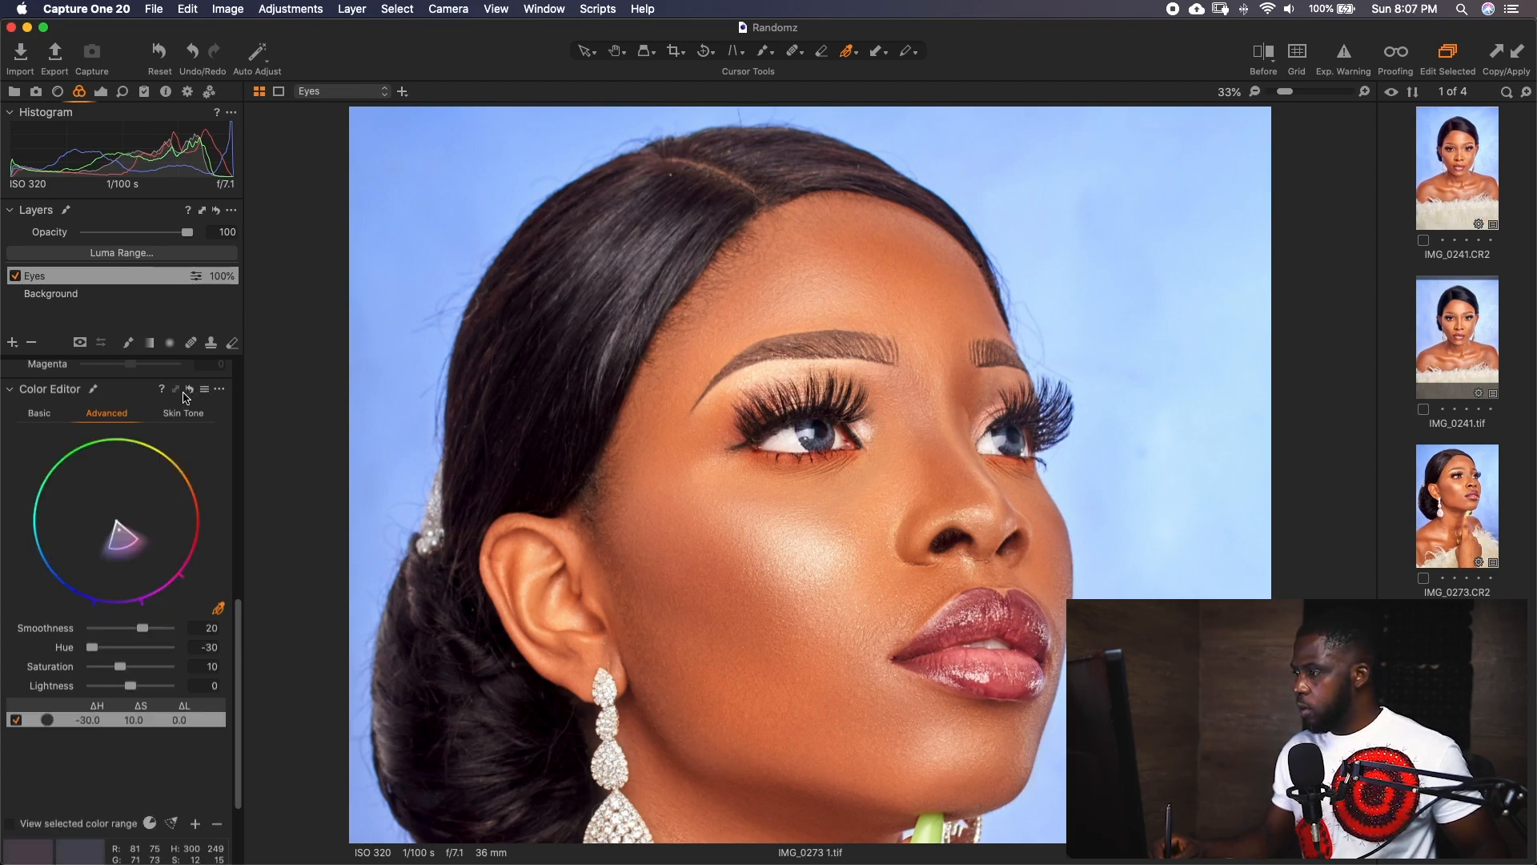
left_click(1264, 51)
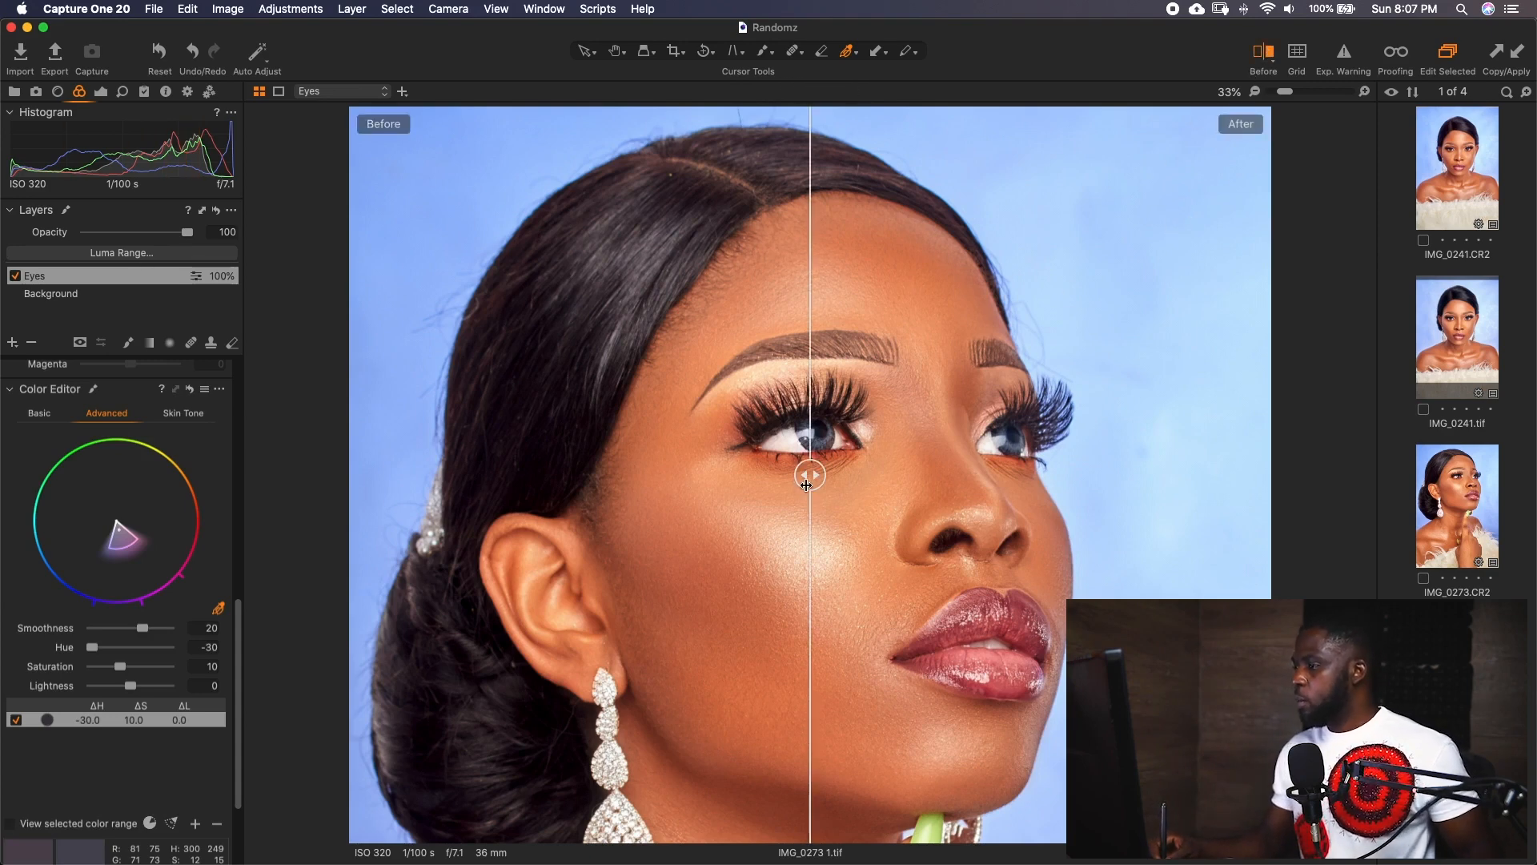
mouse_move(873, 474)
left_mouse_down()
mouse_move(895, 468)
mouse_move(769, 475)
mouse_move(884, 470)
mouse_move(770, 470)
mouse_move(882, 469)
mouse_move(780, 468)
mouse_move(879, 467)
mouse_move(789, 462)
mouse_move(782, 446)
mouse_move(880, 451)
left_mouse_up()
left_click(1260, 61)
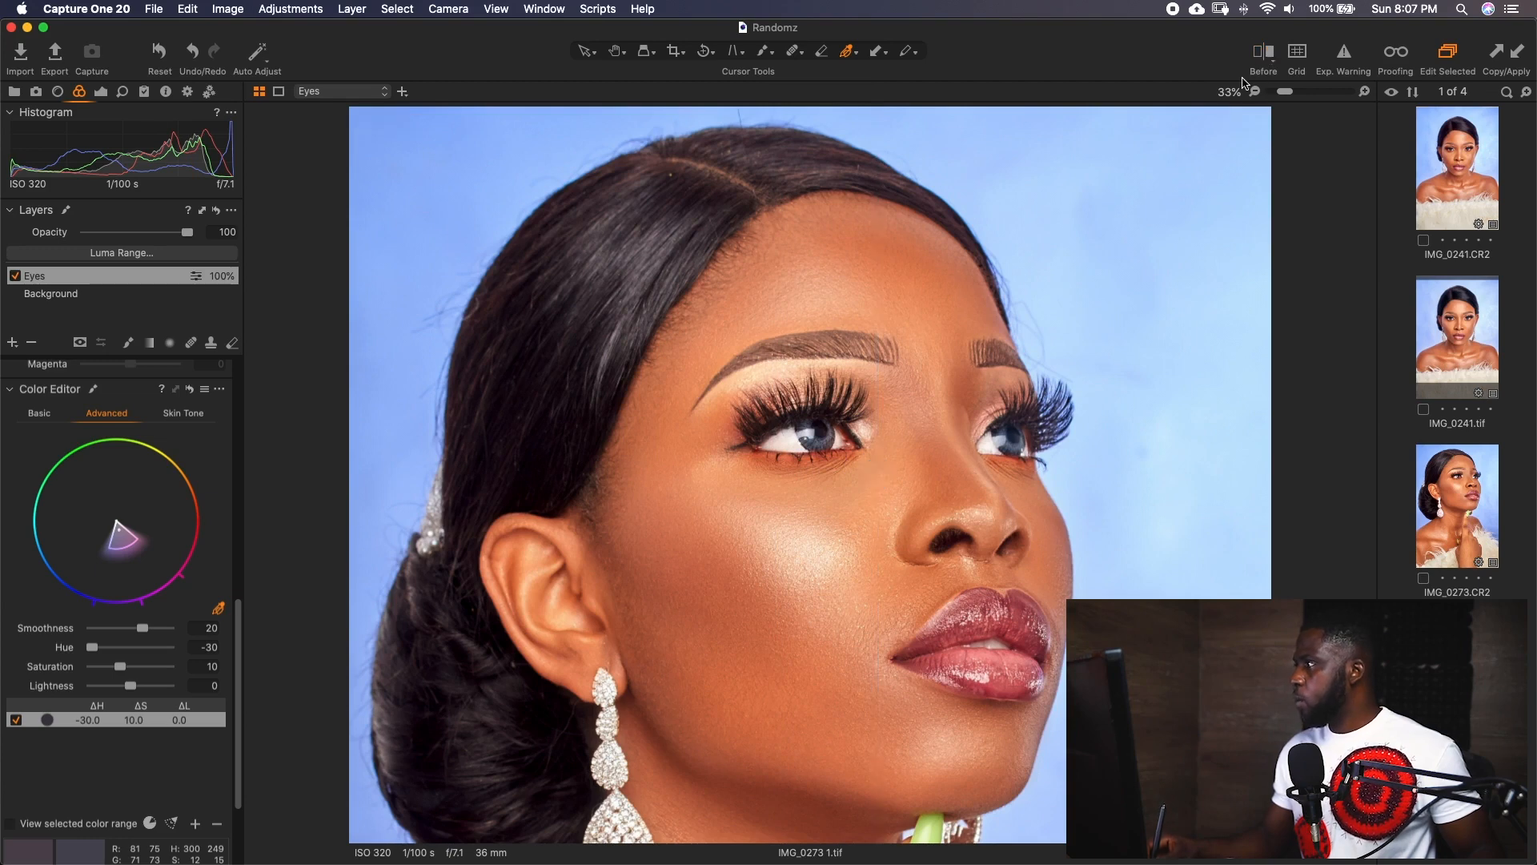
Fit the whole portrait in view and add a filled adjustment layer named Color Grade.
key("super+0")
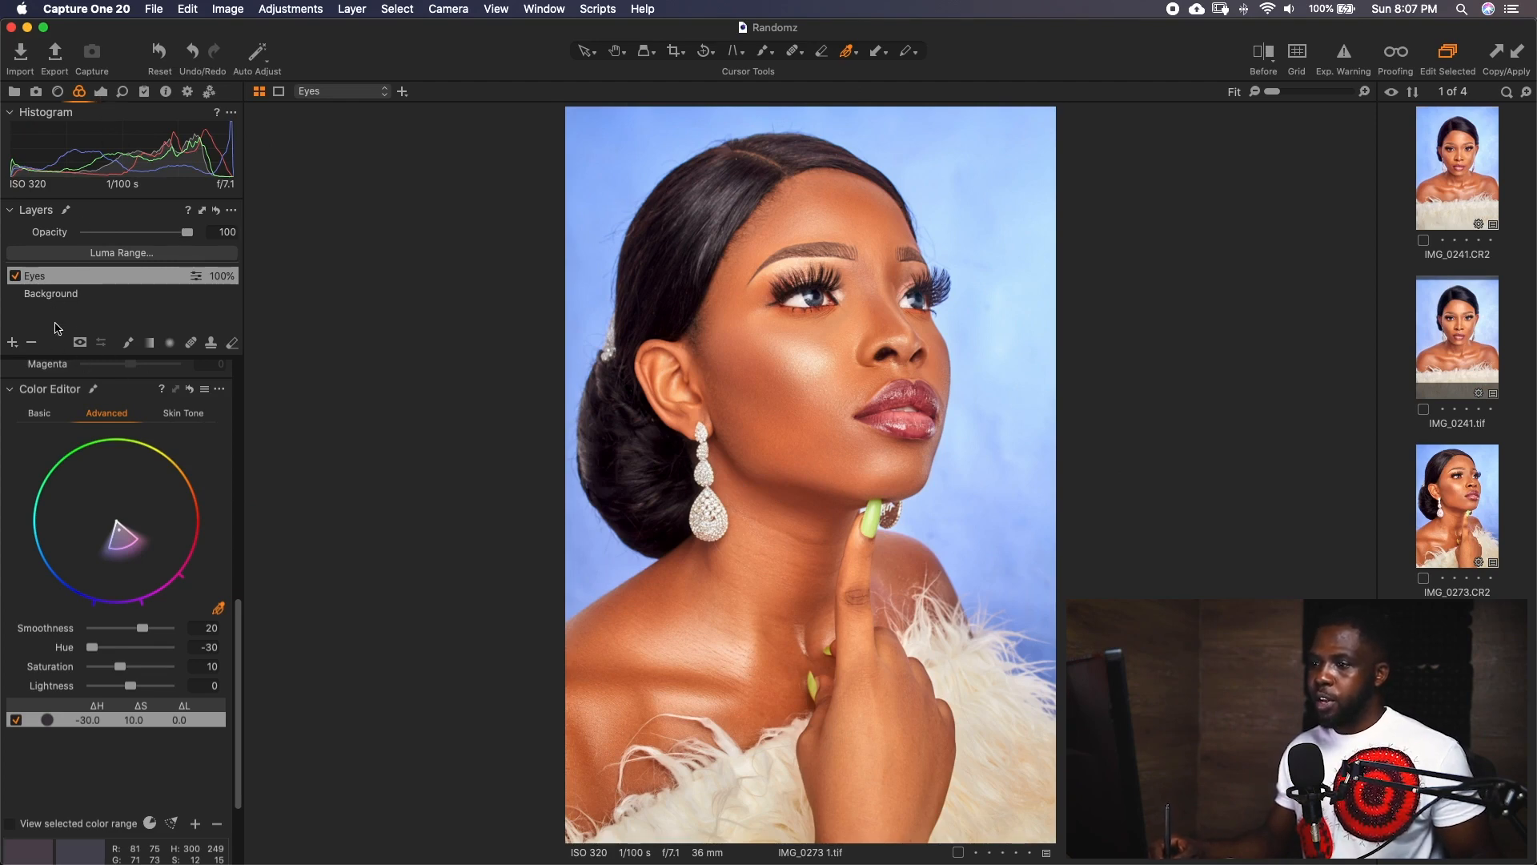
left_click(12, 344)
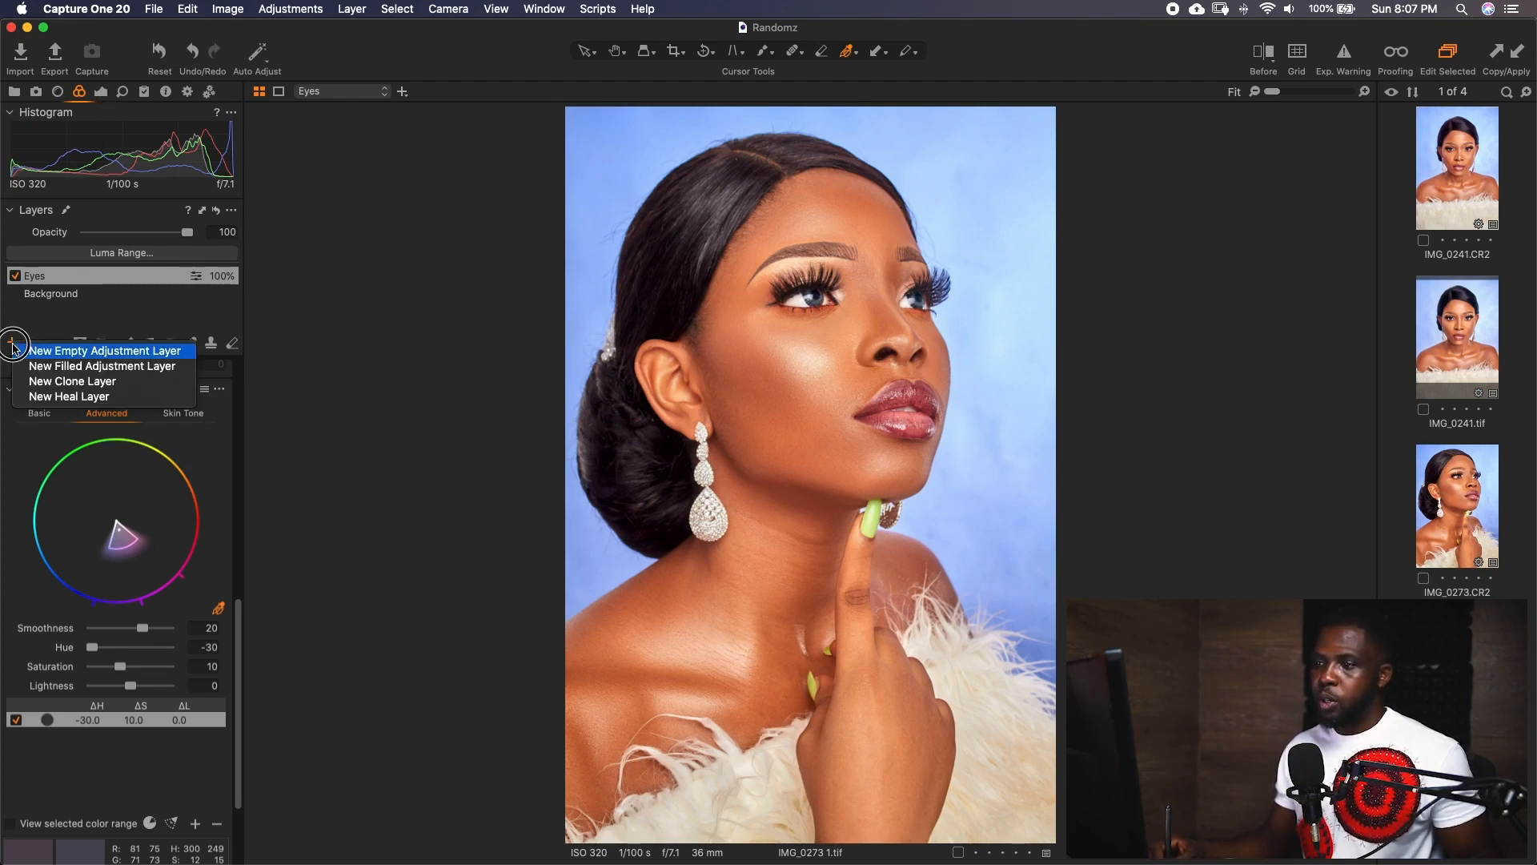
left_click(111, 367)
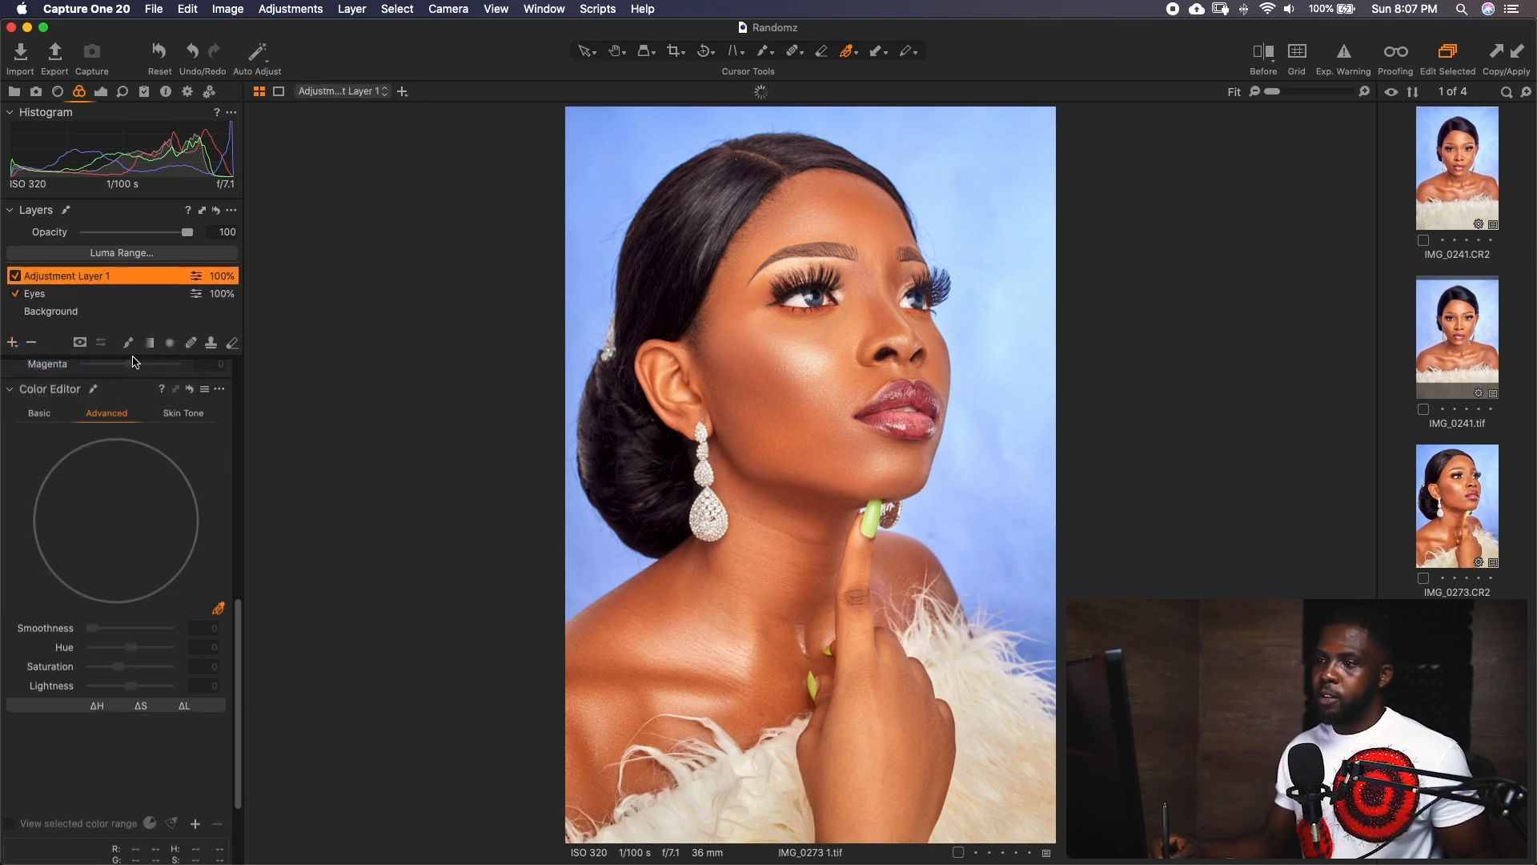
double_click(84, 277)
type("c")
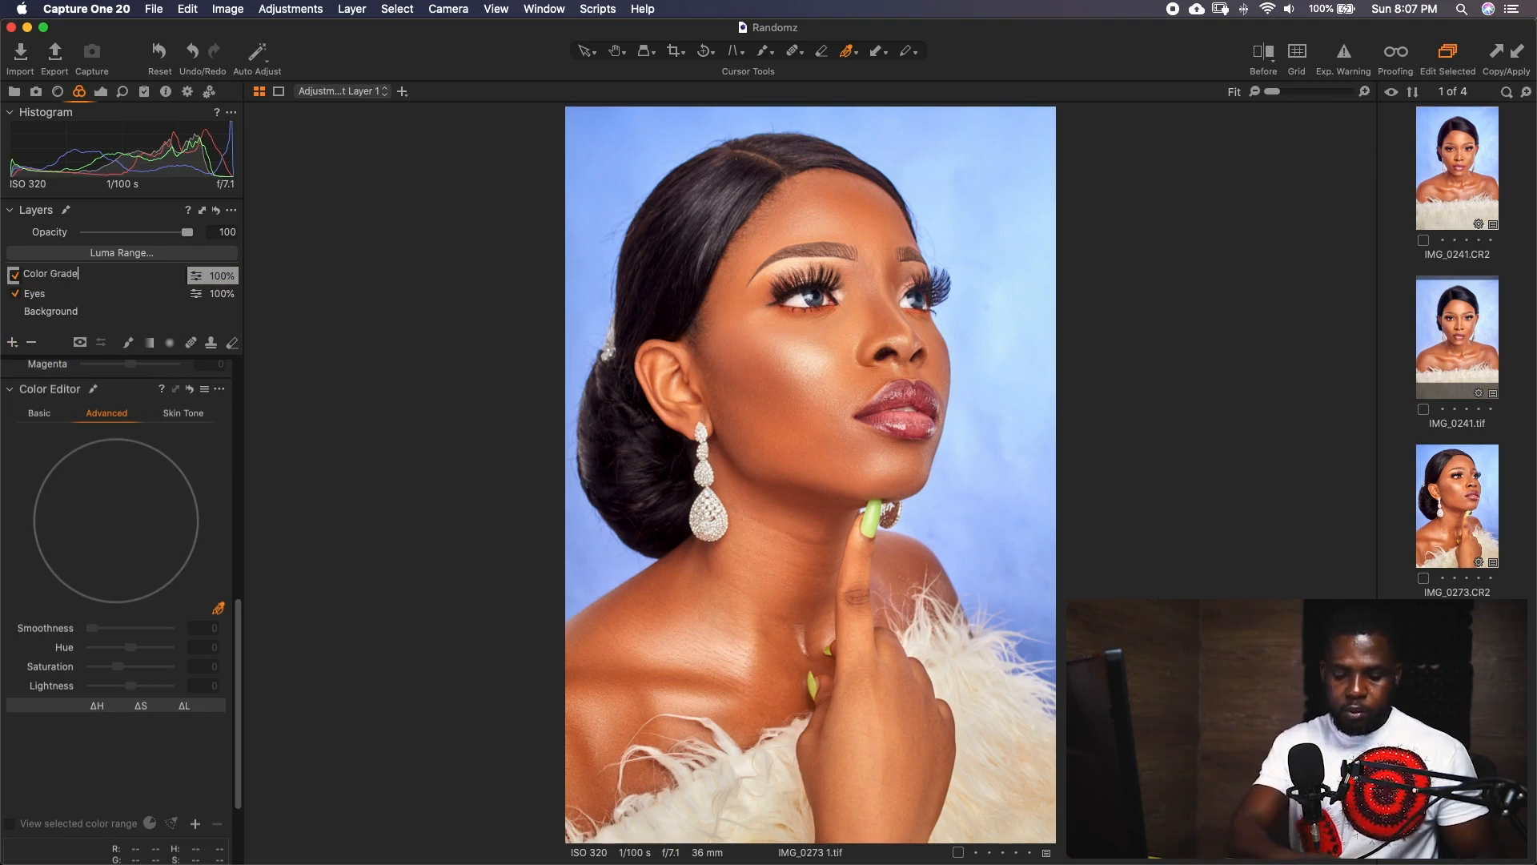
type("olor Grade")
key("Return")
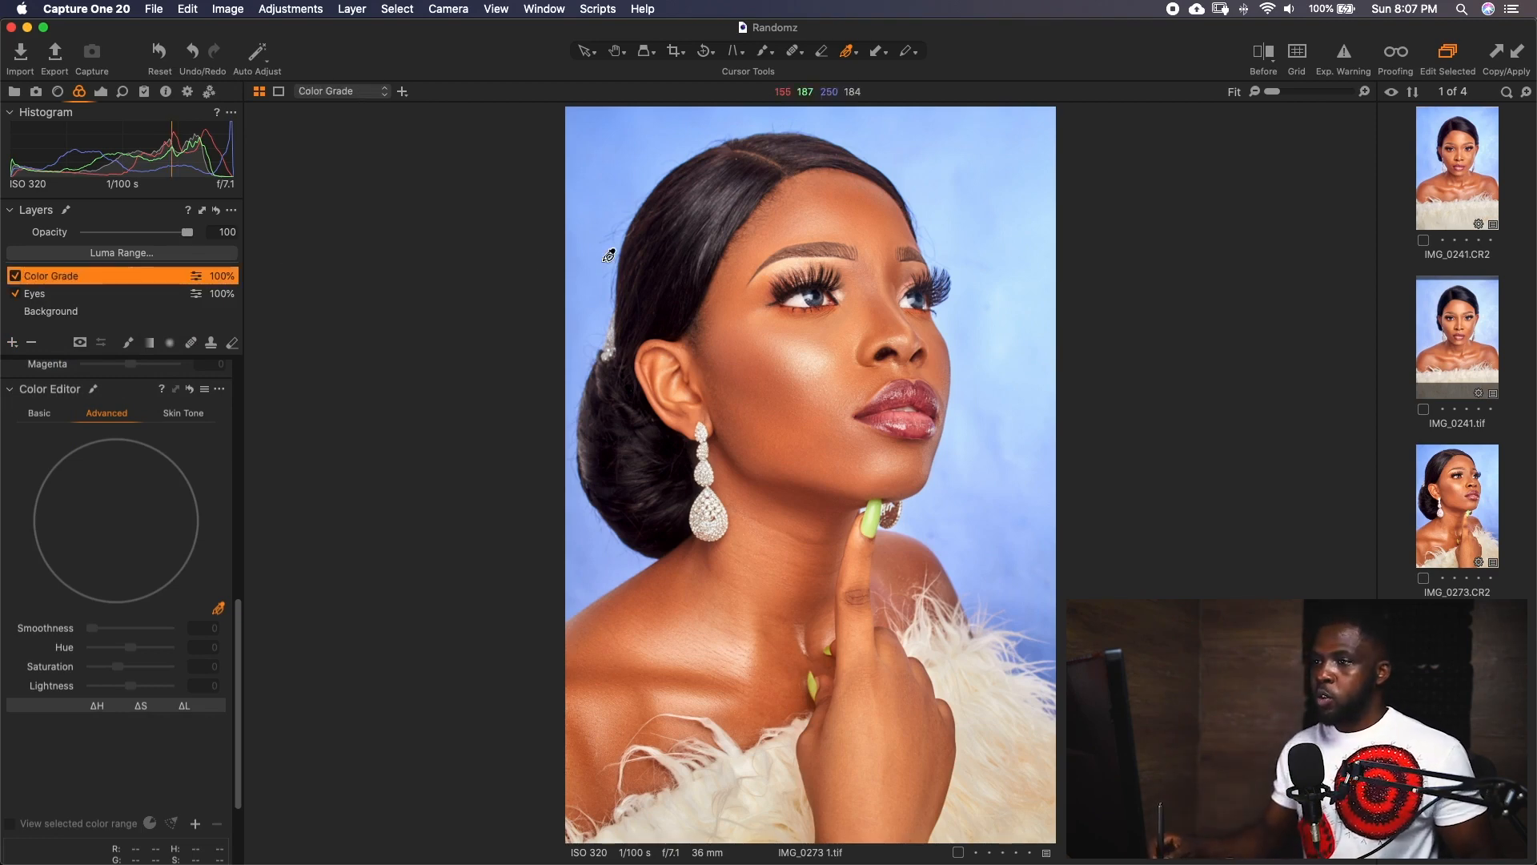
Shift the Color Grade layer's master colour balance slightly toward cyan-blue.
scroll(171, 446, "up", 10)
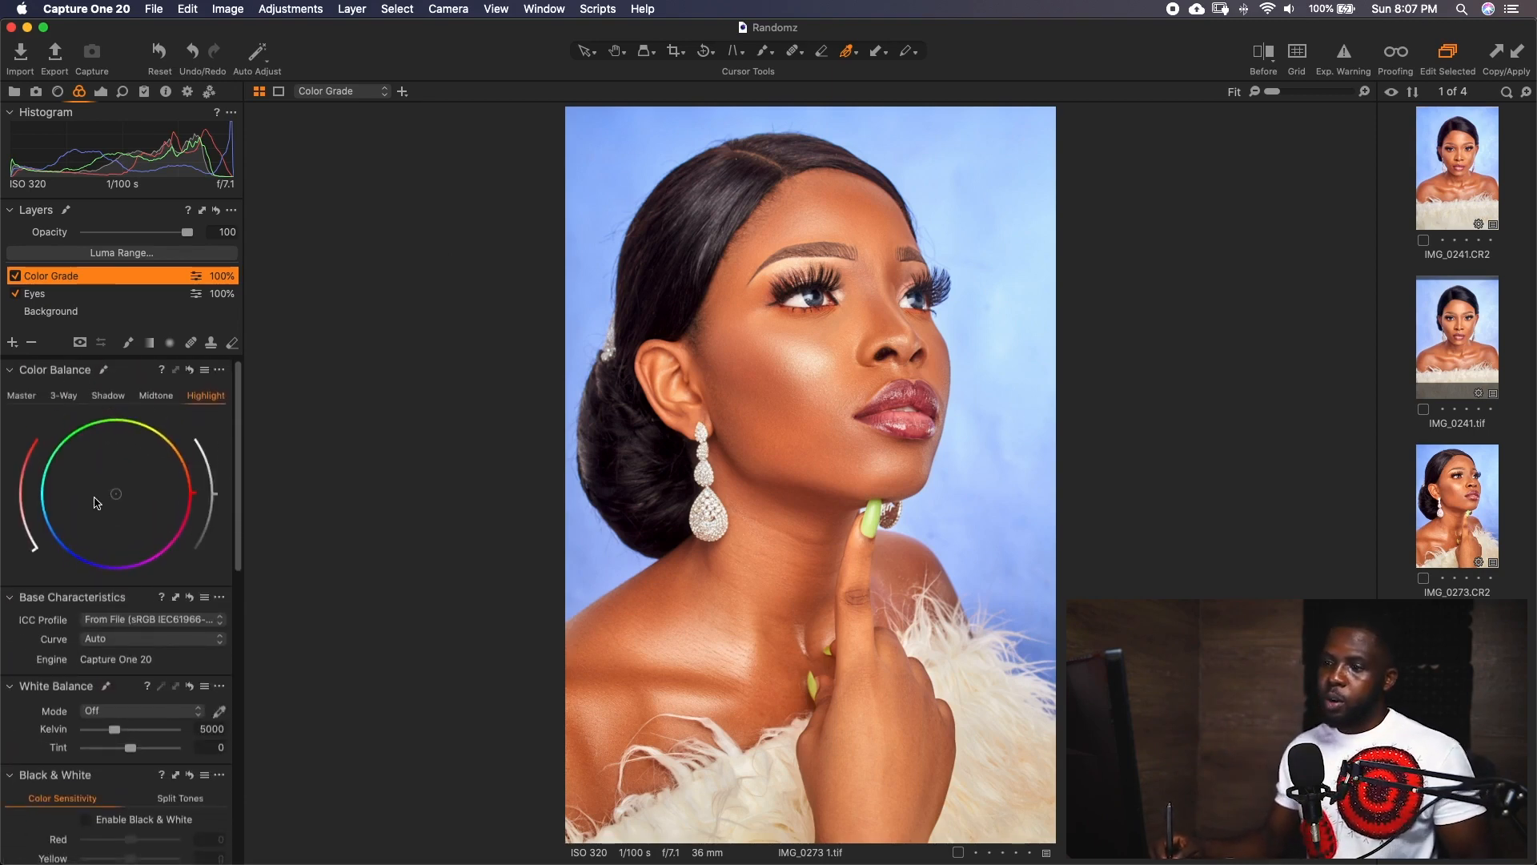
left_click(24, 395)
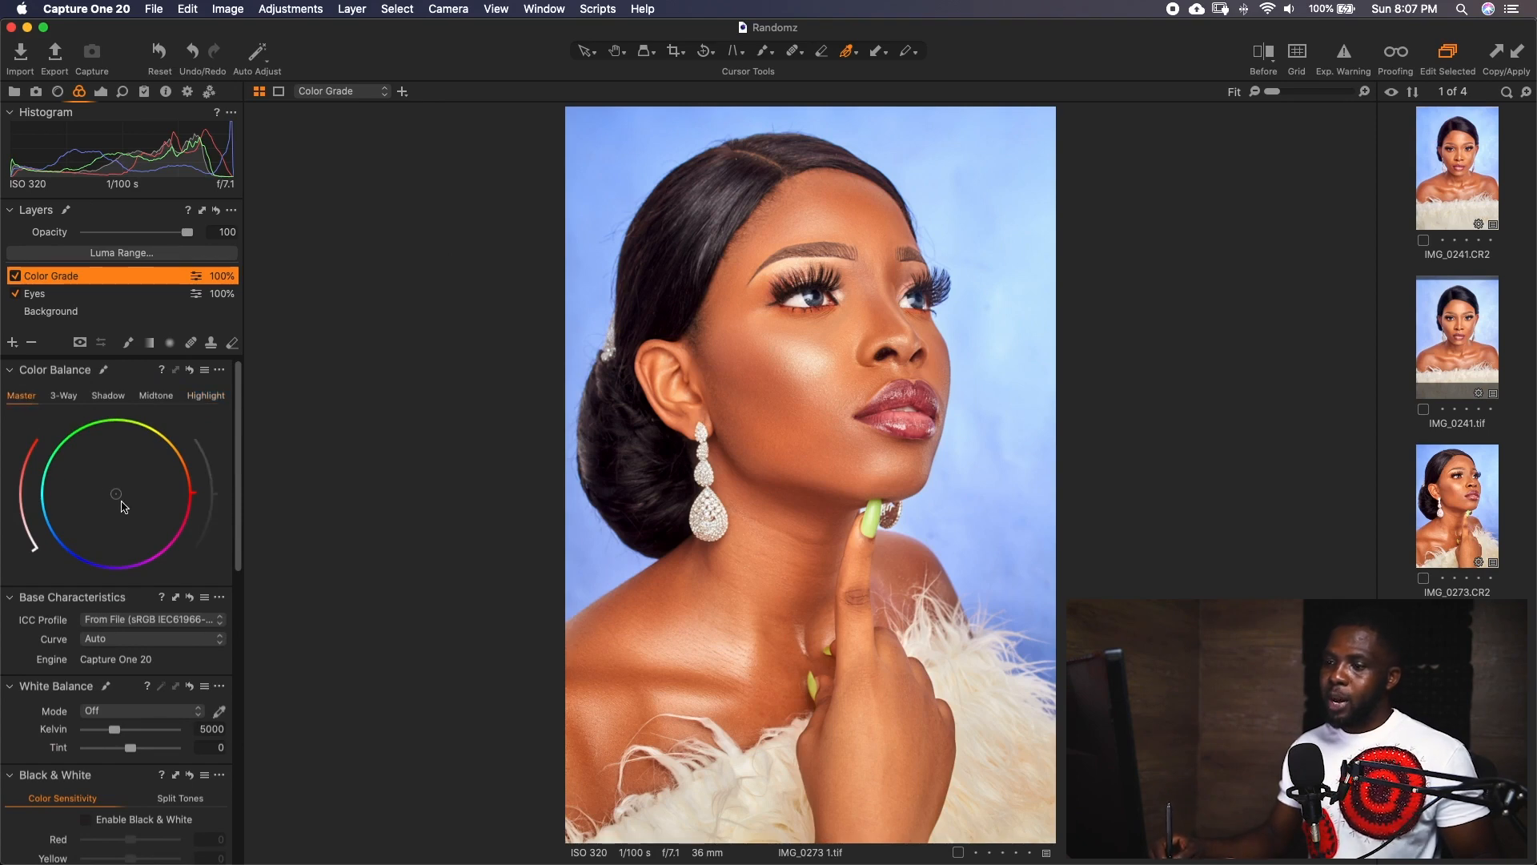
mouse_move(120, 499)
left_mouse_down()
mouse_move(86, 530)
mouse_move(103, 537)
mouse_move(101, 499)
left_mouse_up()
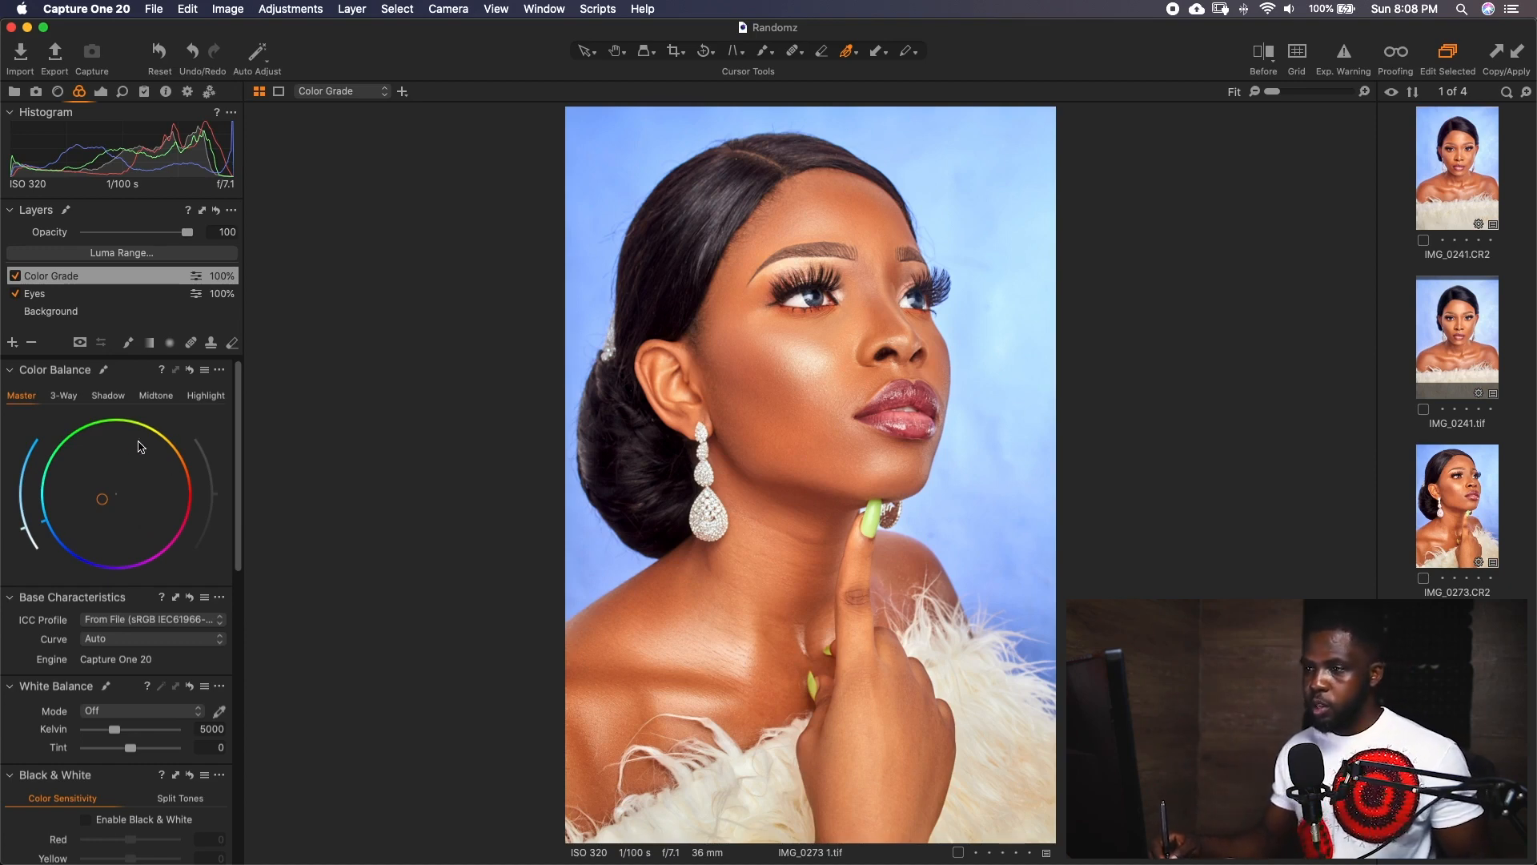
Try a yellow tint and a blue tint in the shadows of the Color Grade layer.
left_click(107, 395)
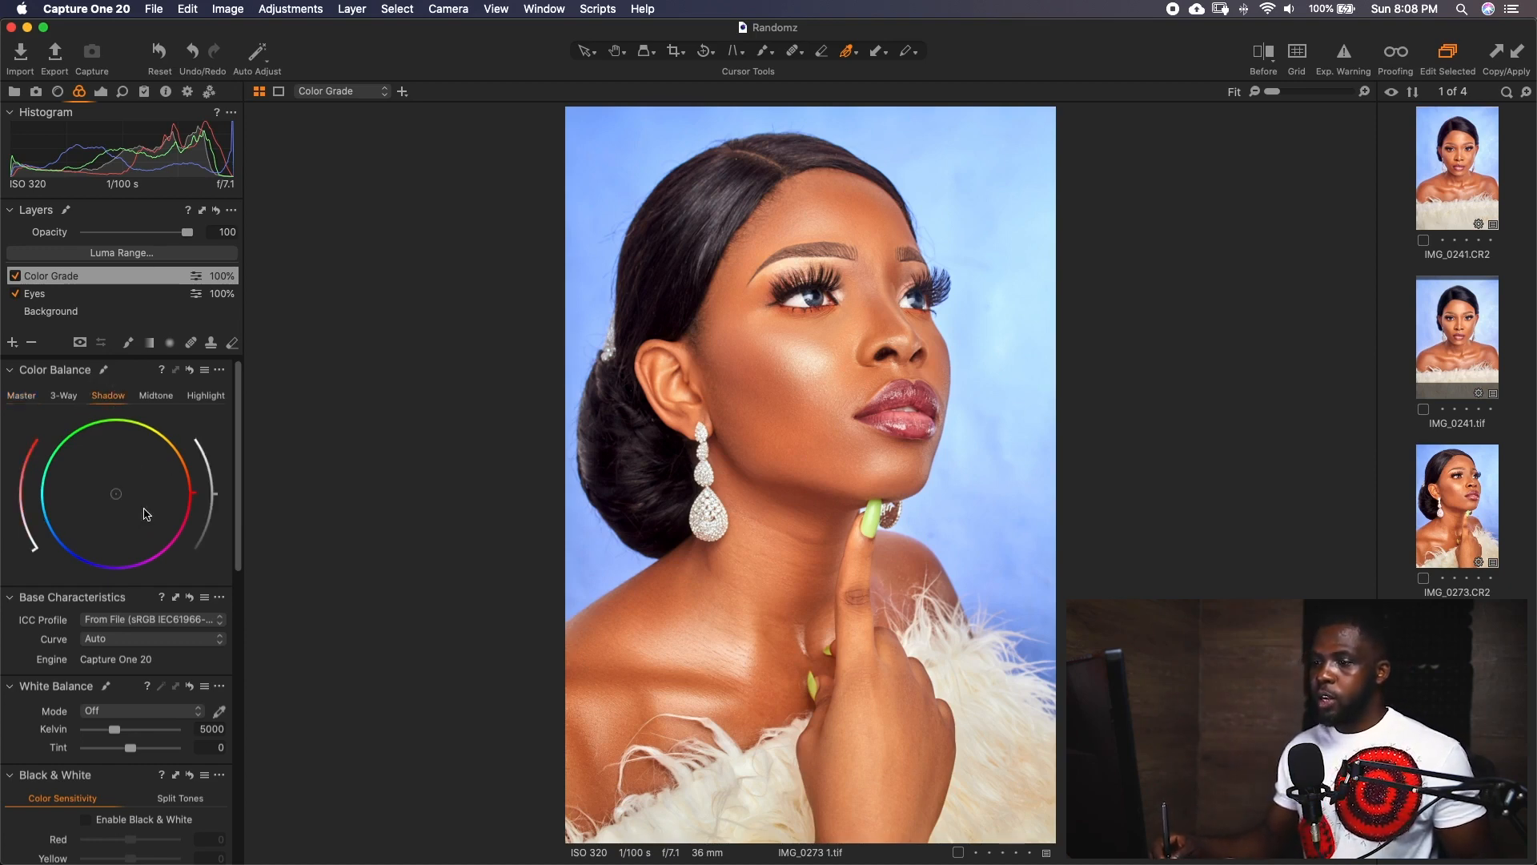
mouse_move(113, 496)
left_mouse_down()
mouse_move(91, 528)
mouse_move(115, 541)
mouse_move(144, 474)
mouse_move(157, 480)
mouse_move(97, 501)
mouse_move(109, 456)
mouse_move(147, 473)
mouse_move(120, 463)
mouse_move(84, 484)
mouse_move(154, 490)
mouse_move(129, 470)
left_mouse_up()
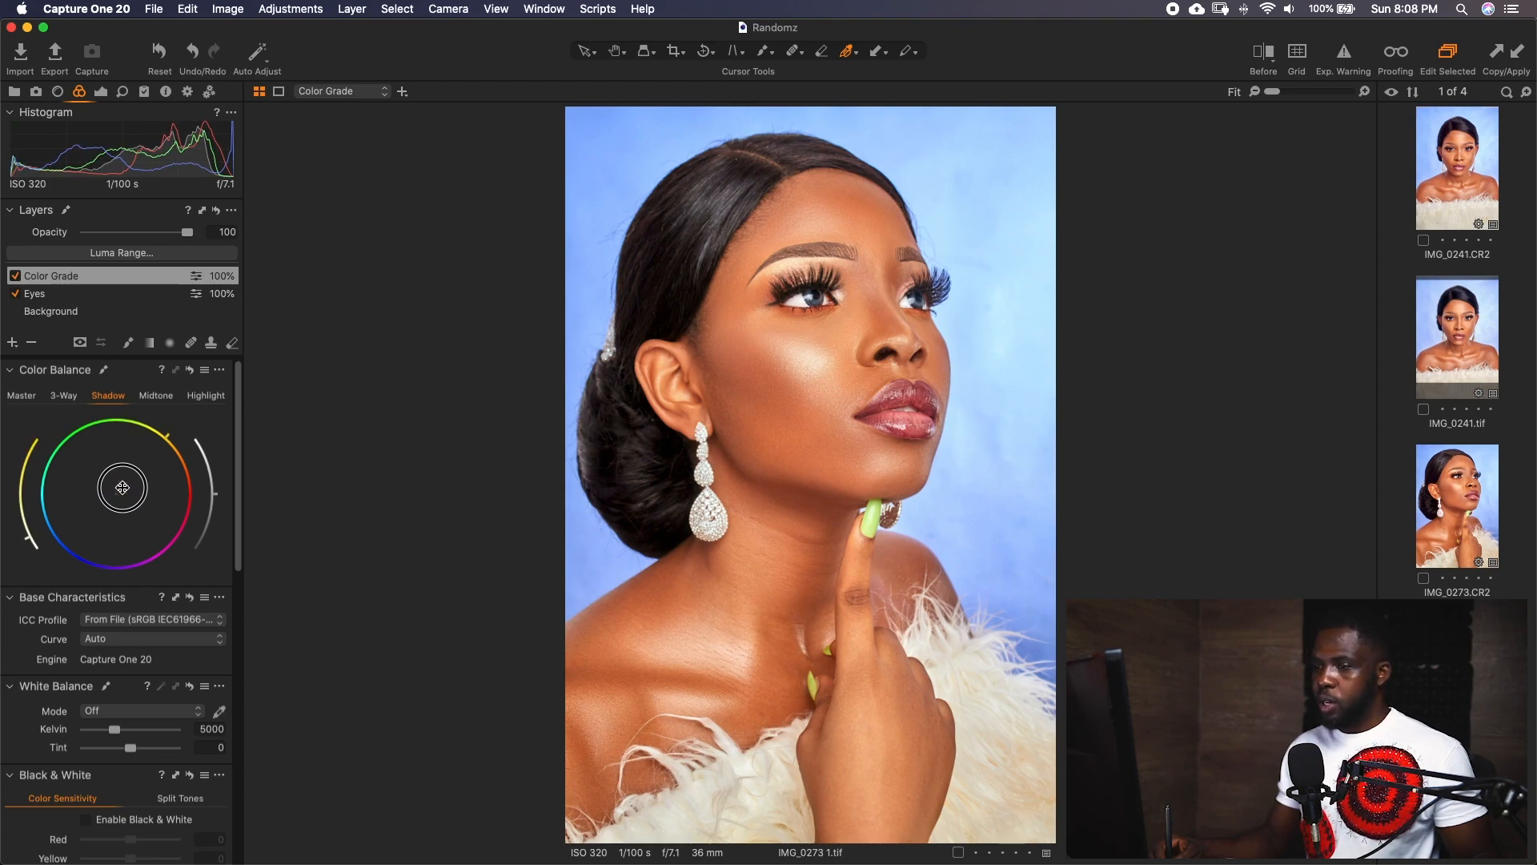
left_click_drag(122, 487, 101, 506)
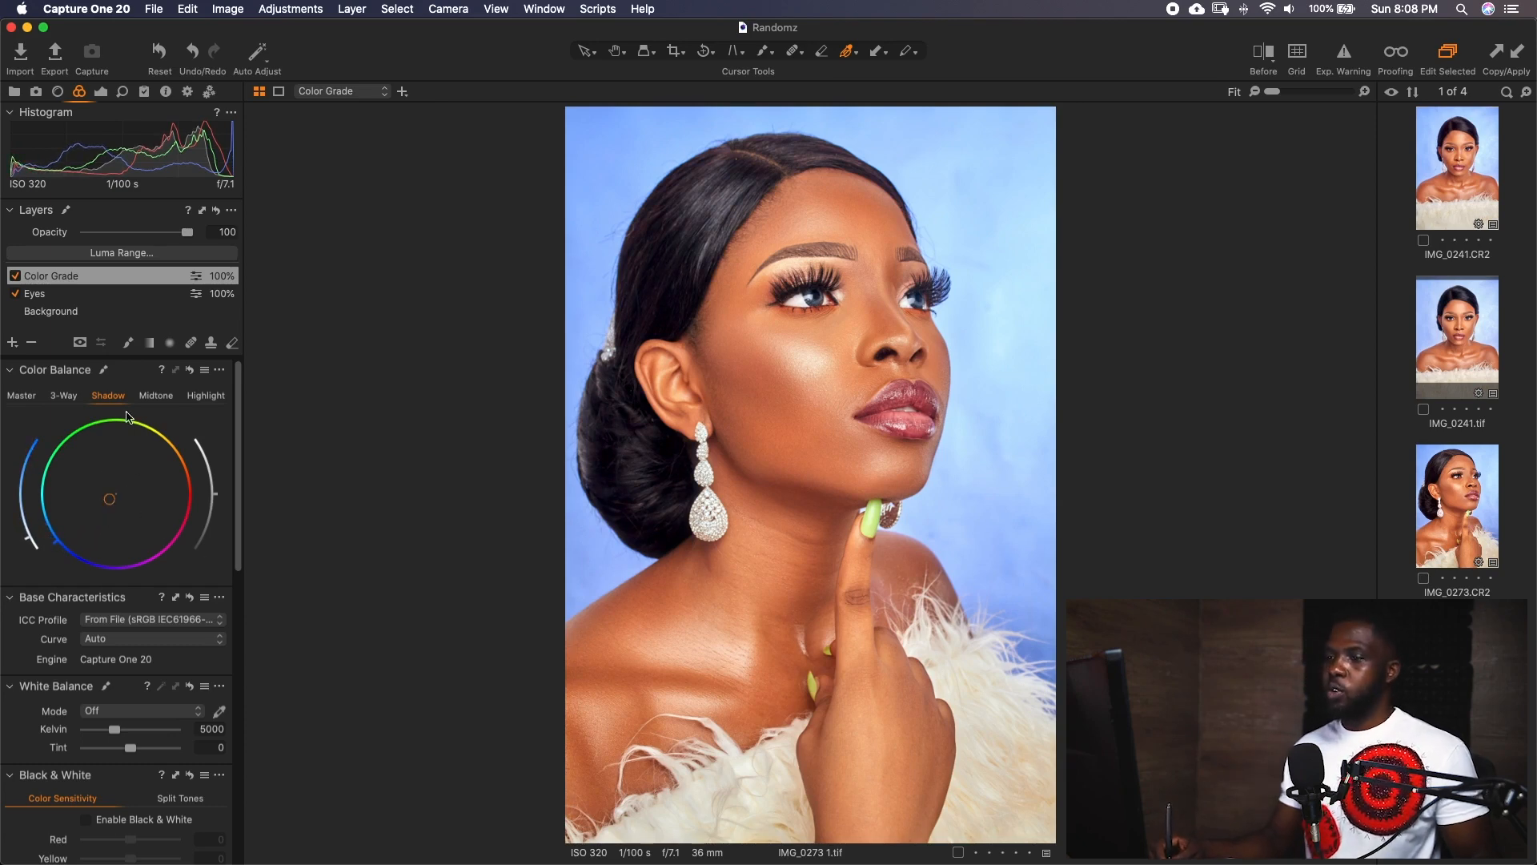
Tint the Color Grade layer's highlights slightly blue and its shadows slightly orange with Color Balance.
left_click(194, 397)
mouse_move(117, 498)
left_mouse_down()
mouse_move(120, 484)
mouse_move(111, 497)
left_mouse_up()
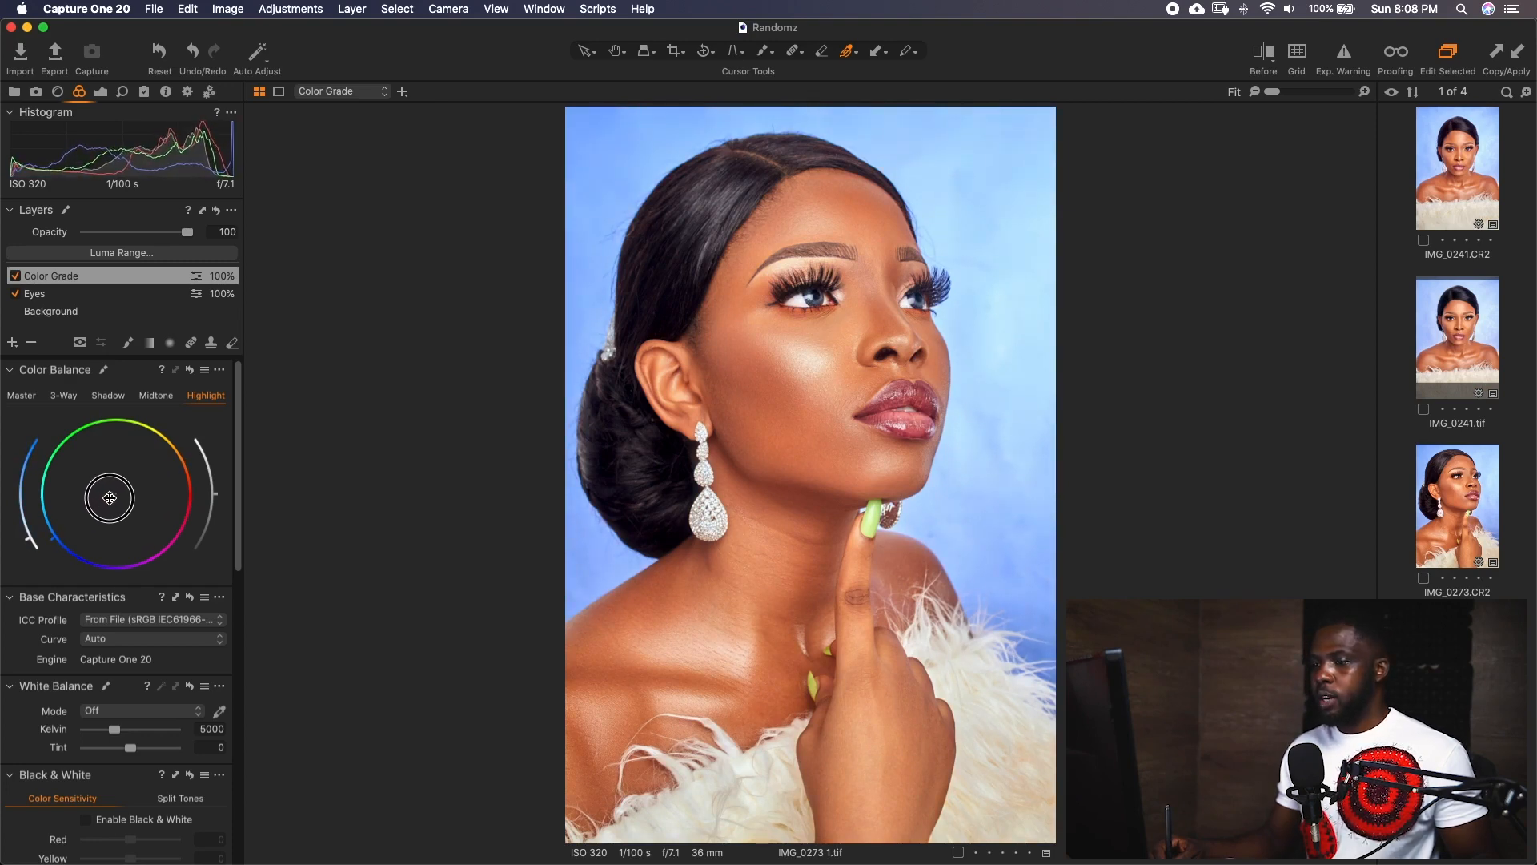
left_click(108, 396)
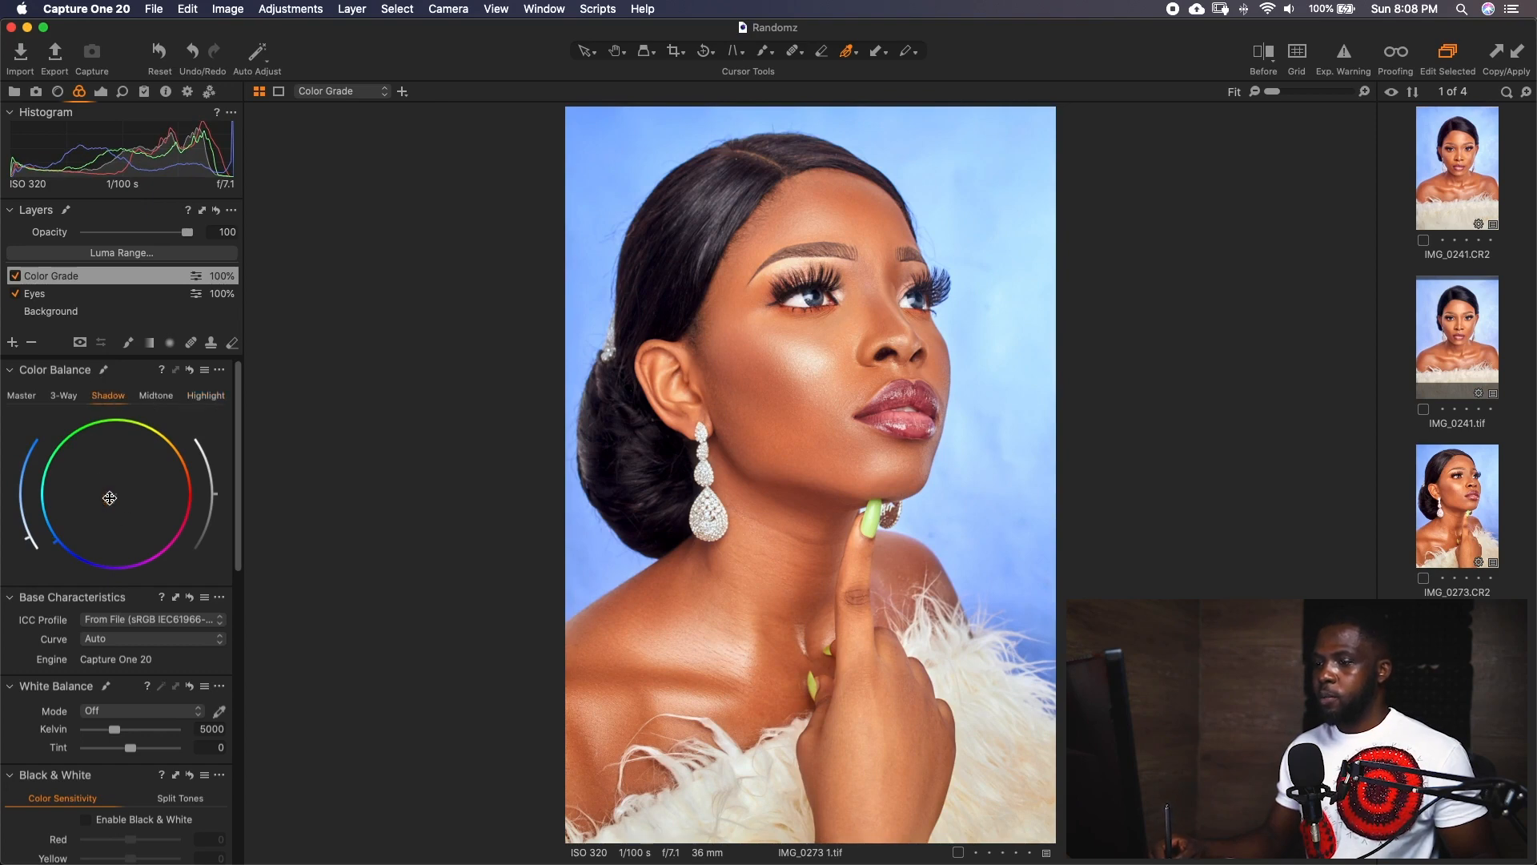
left_click_drag(110, 498, 121, 486)
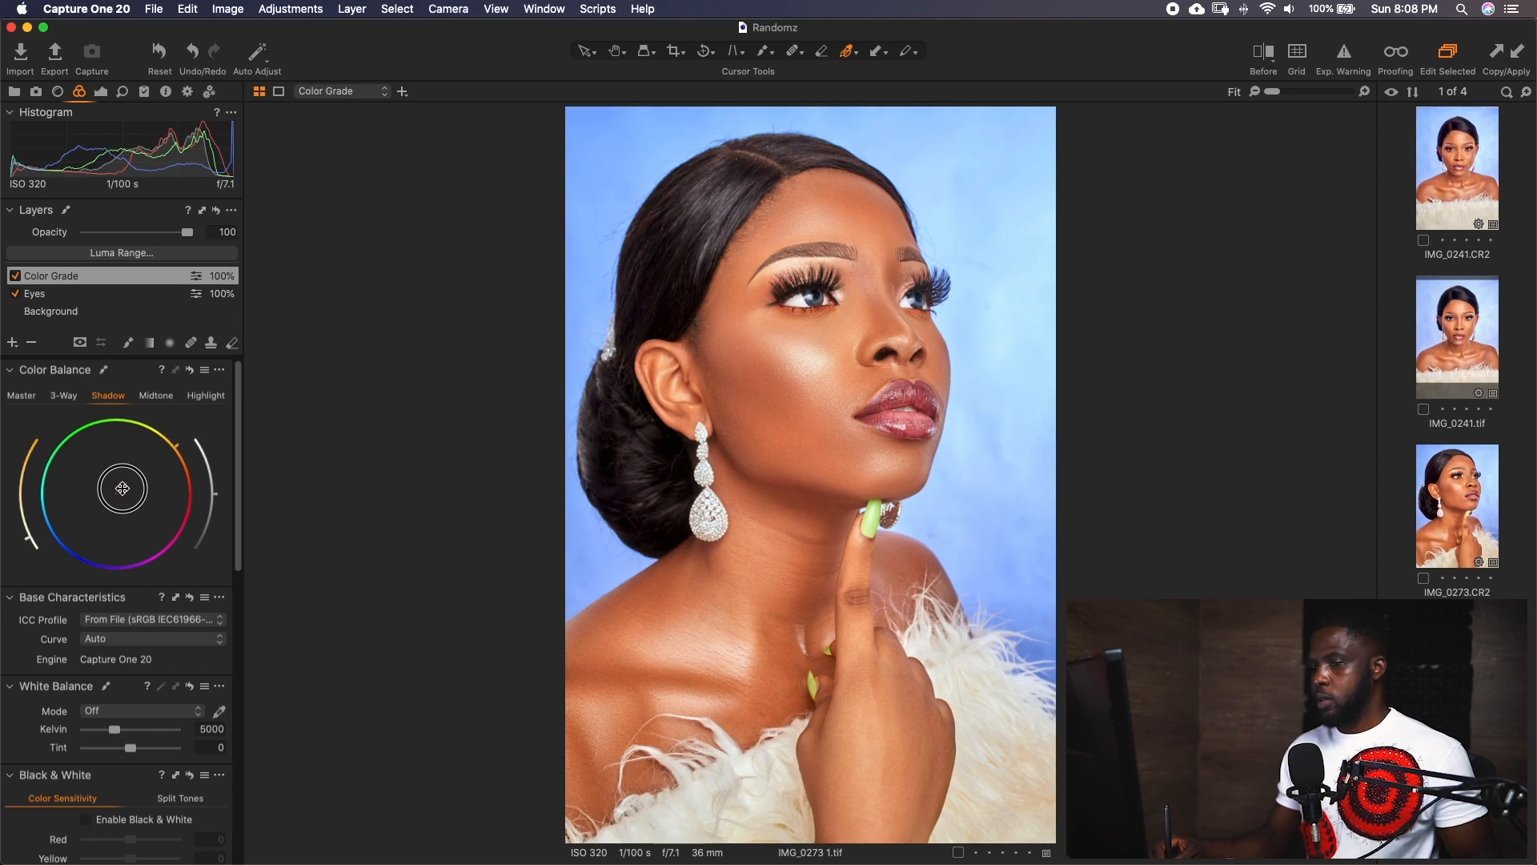
Give the Color Grade layer's midtones a very slight orange tint with Color Balance.
left_click(206, 395)
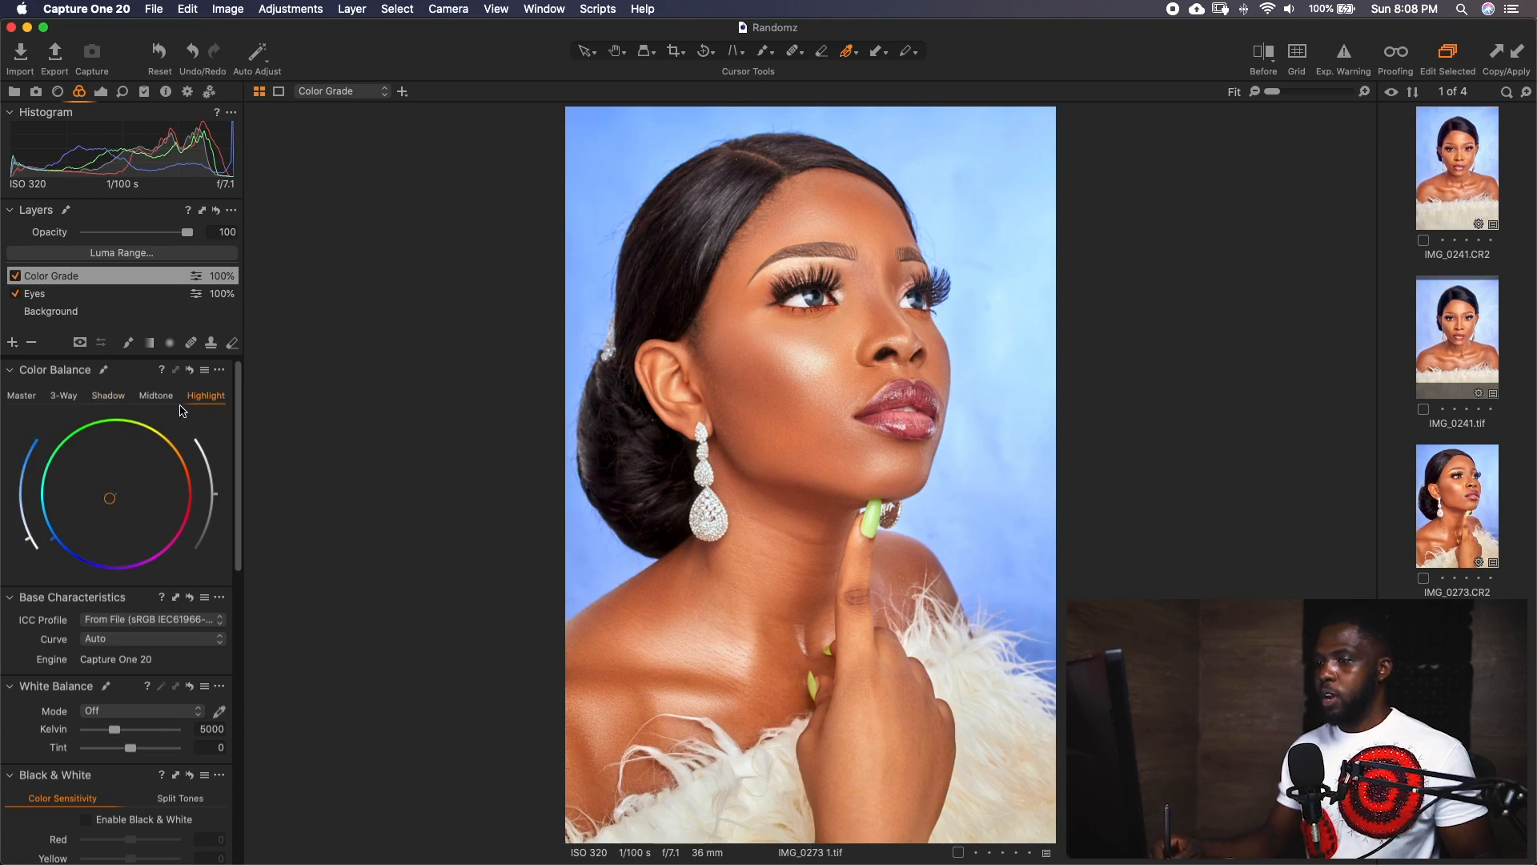
left_click(155, 395)
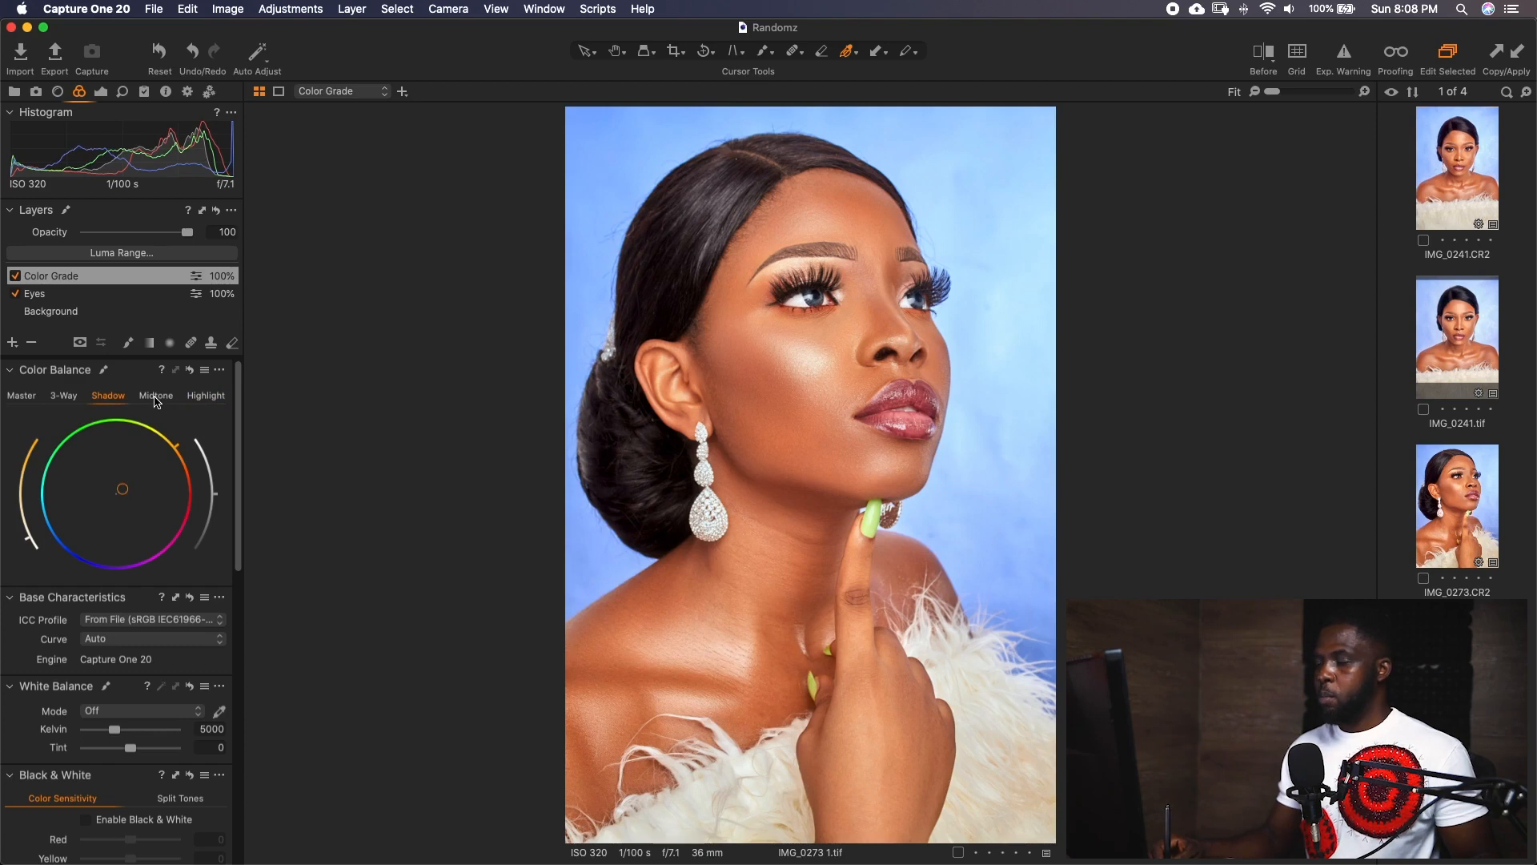
mouse_move(116, 493)
left_mouse_down()
mouse_move(95, 482)
mouse_move(127, 474)
mouse_move(99, 492)
mouse_move(119, 491)
left_mouse_up()
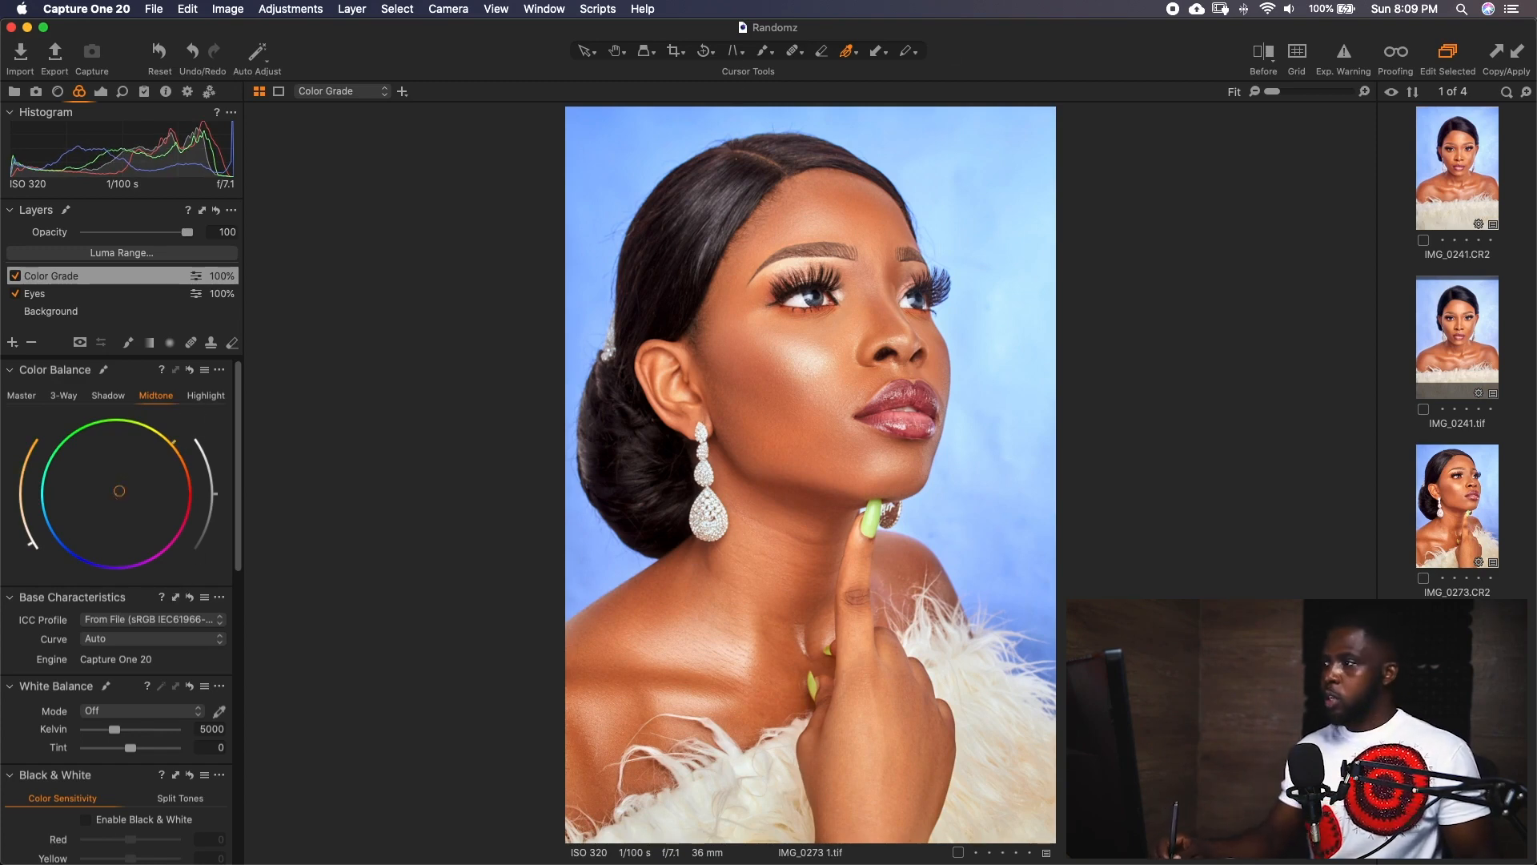
Toggle the Color Grade layer's visibility off and on to compare the portrait with and without the grade.
left_click(16, 277)
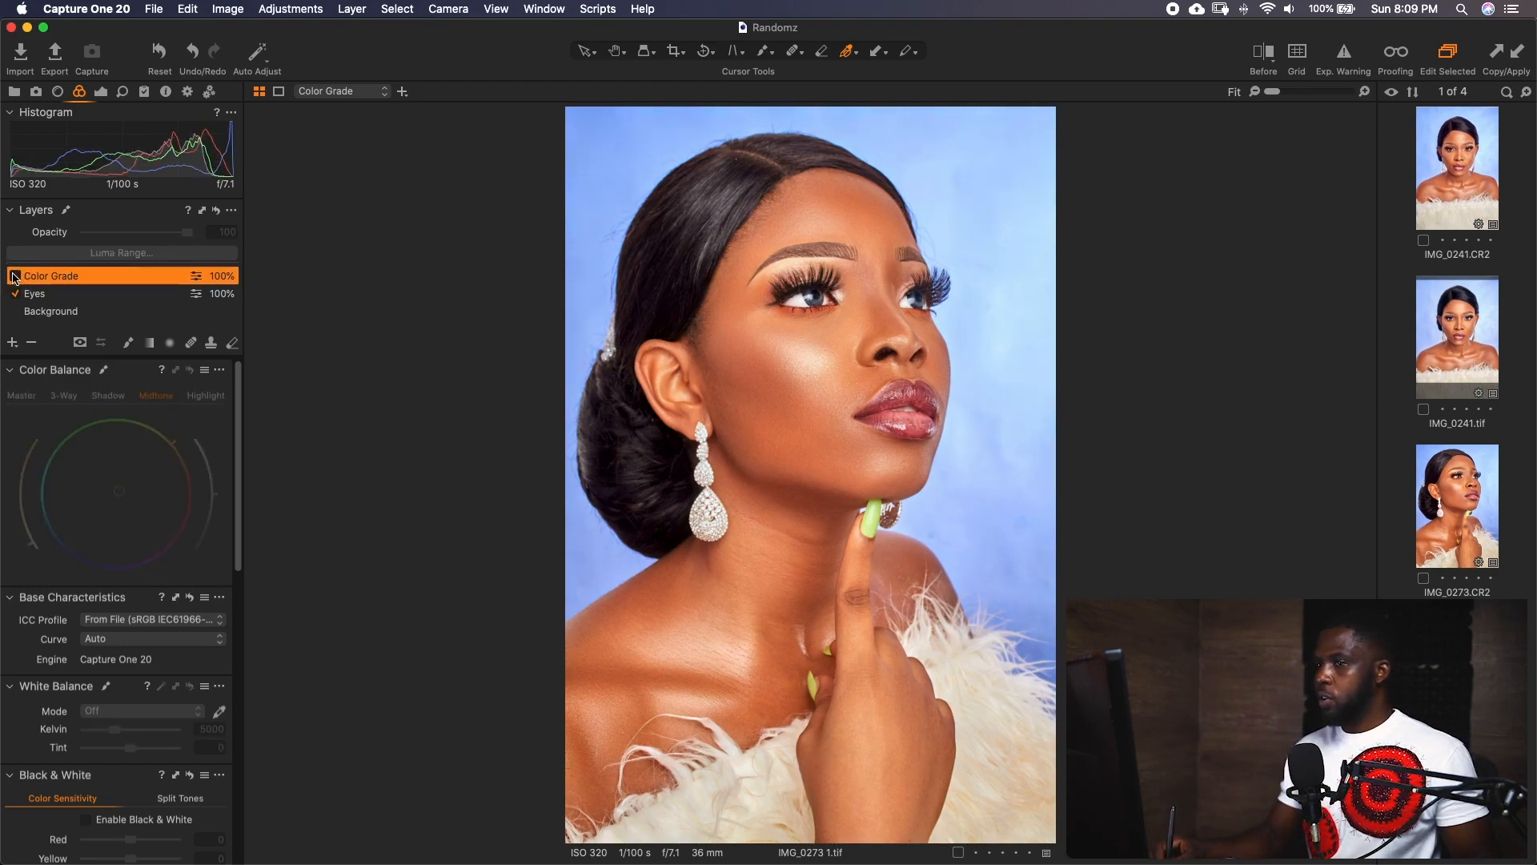
left_click(13, 277)
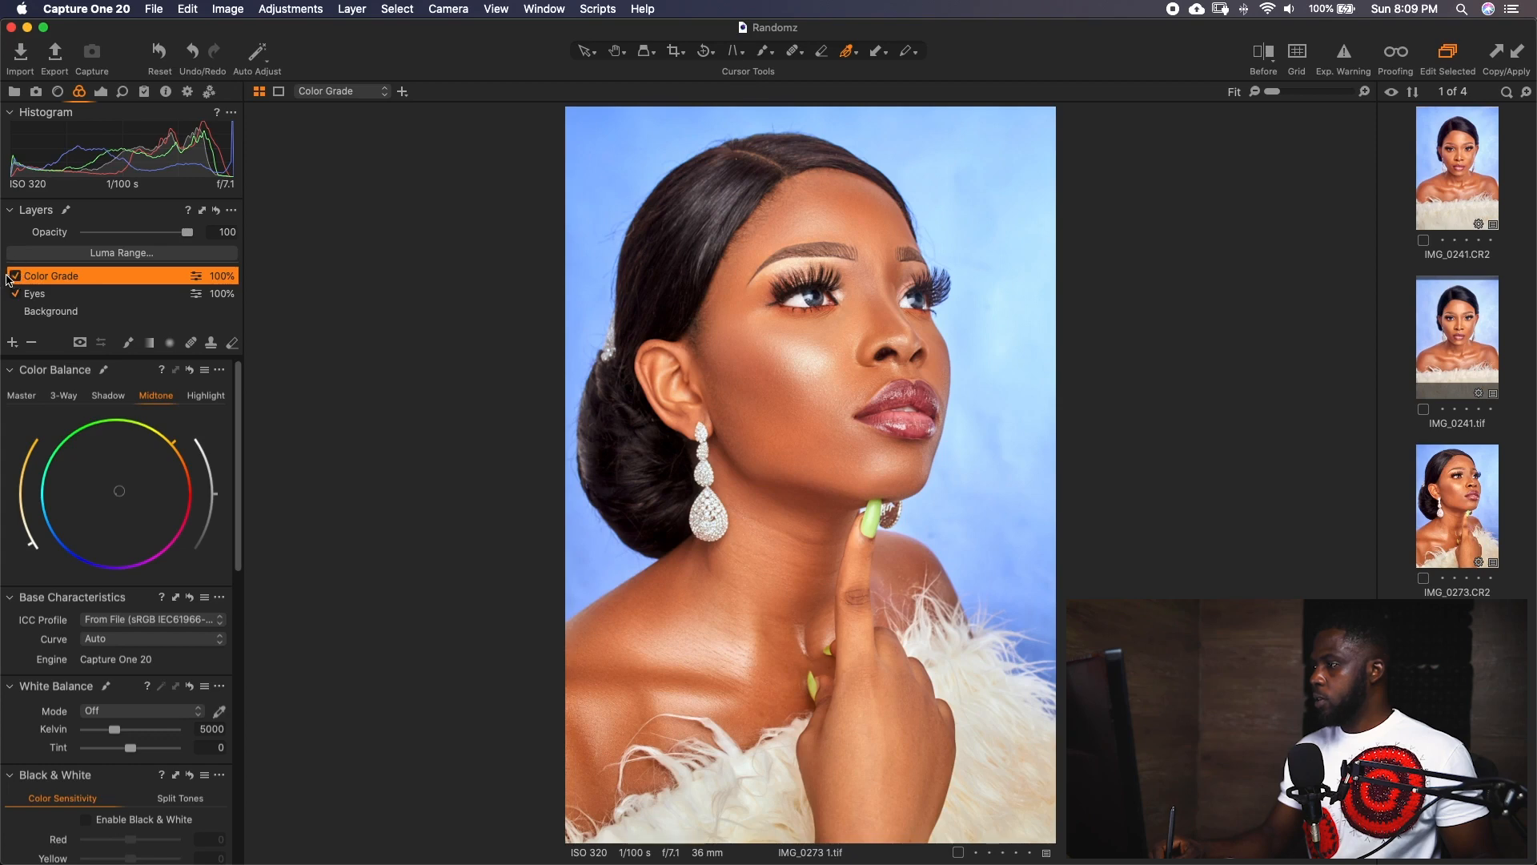
left_click(15, 277)
left_click(14, 277)
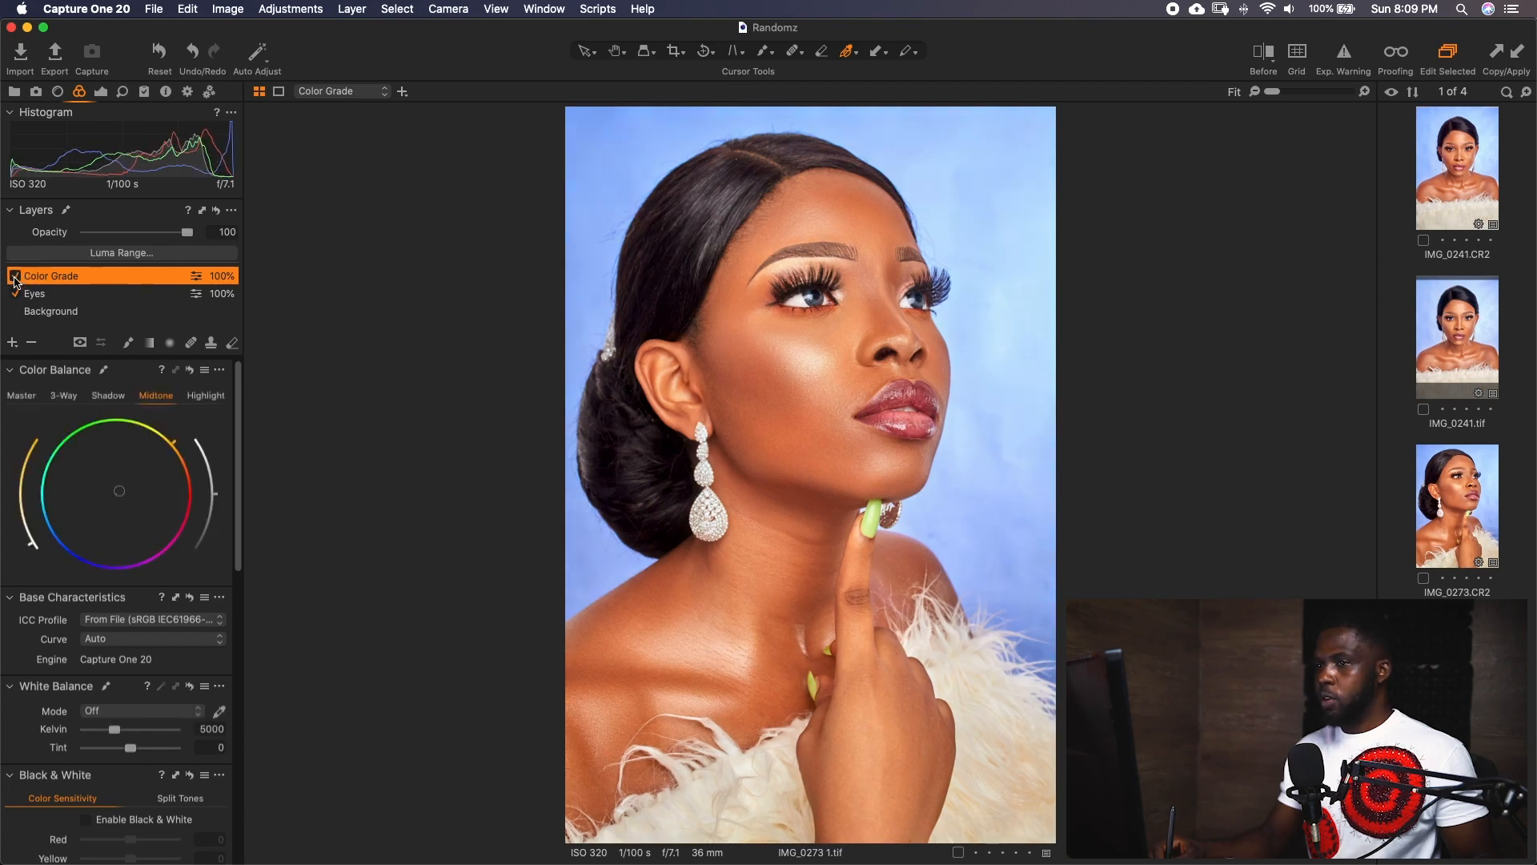
Compare the portrait before and after with the split view slider, and display it beside the original IMG_0273.CR2.
left_click(1264, 53)
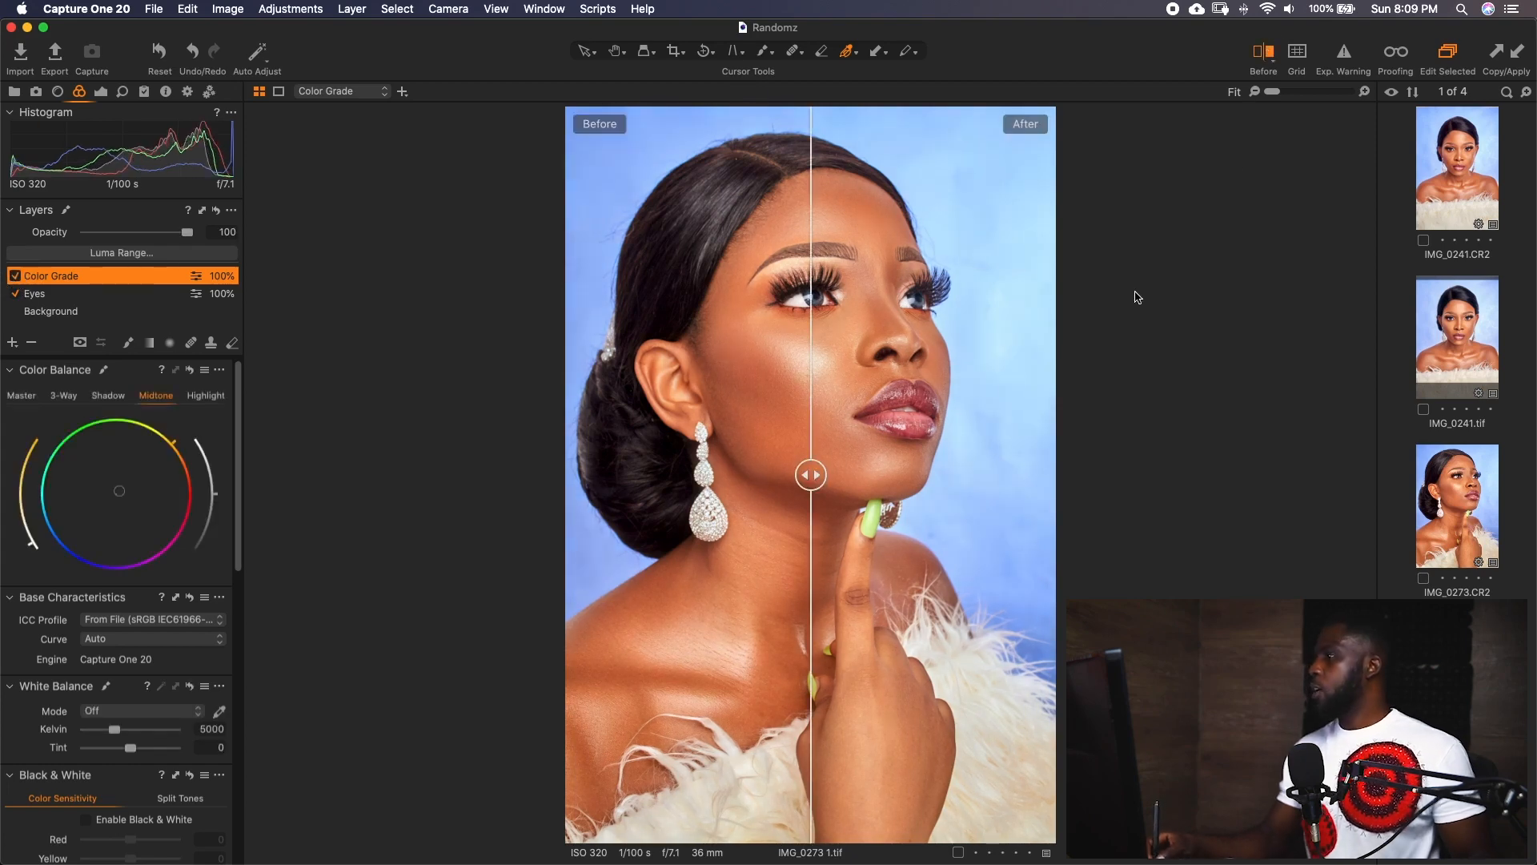
left_click_drag(813, 469, 478, 436)
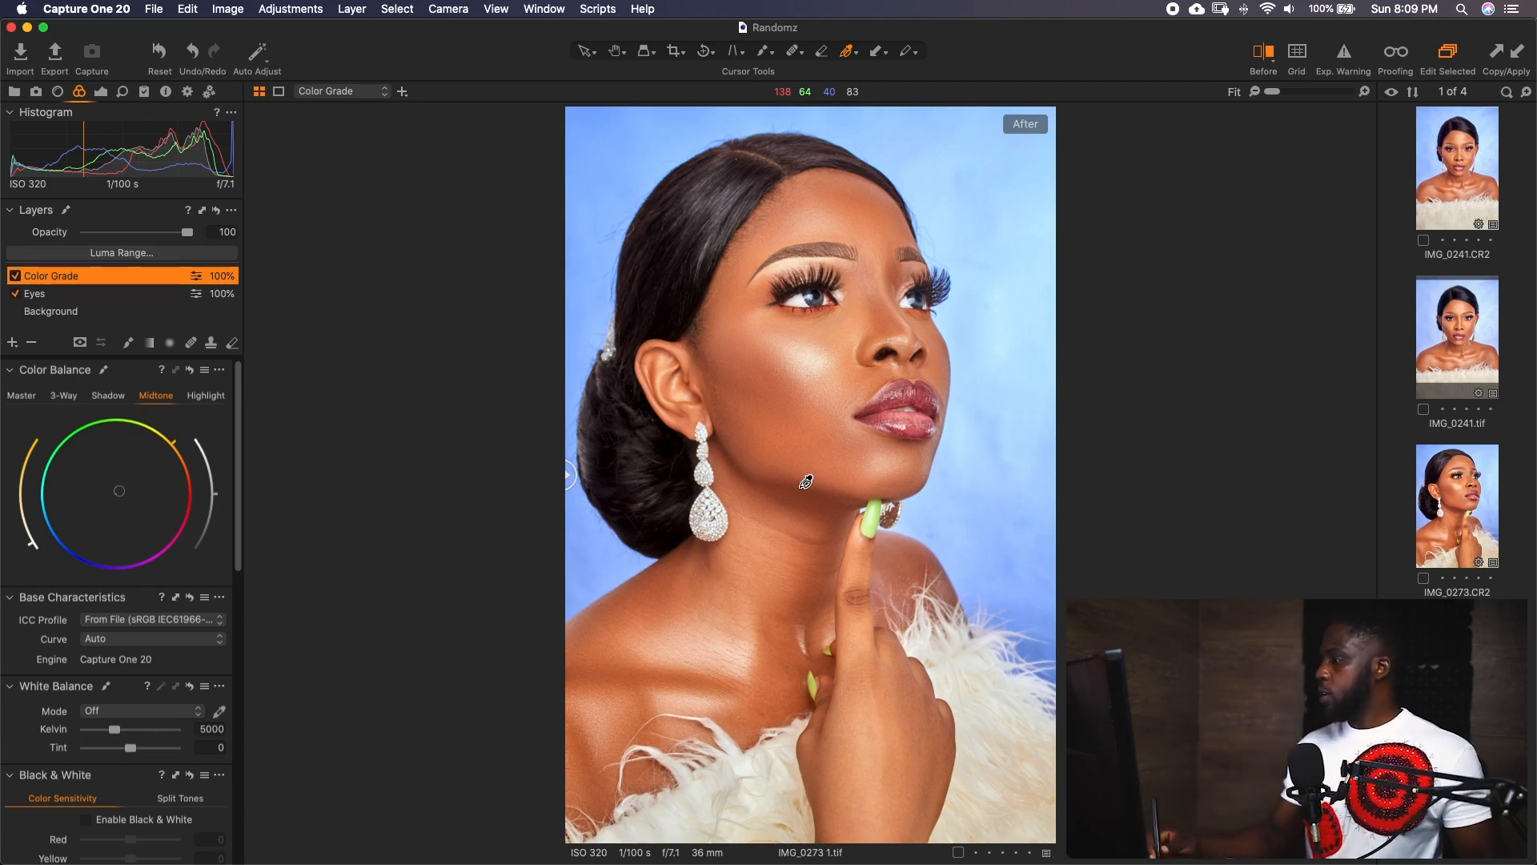
left_click(1447, 522, "super")
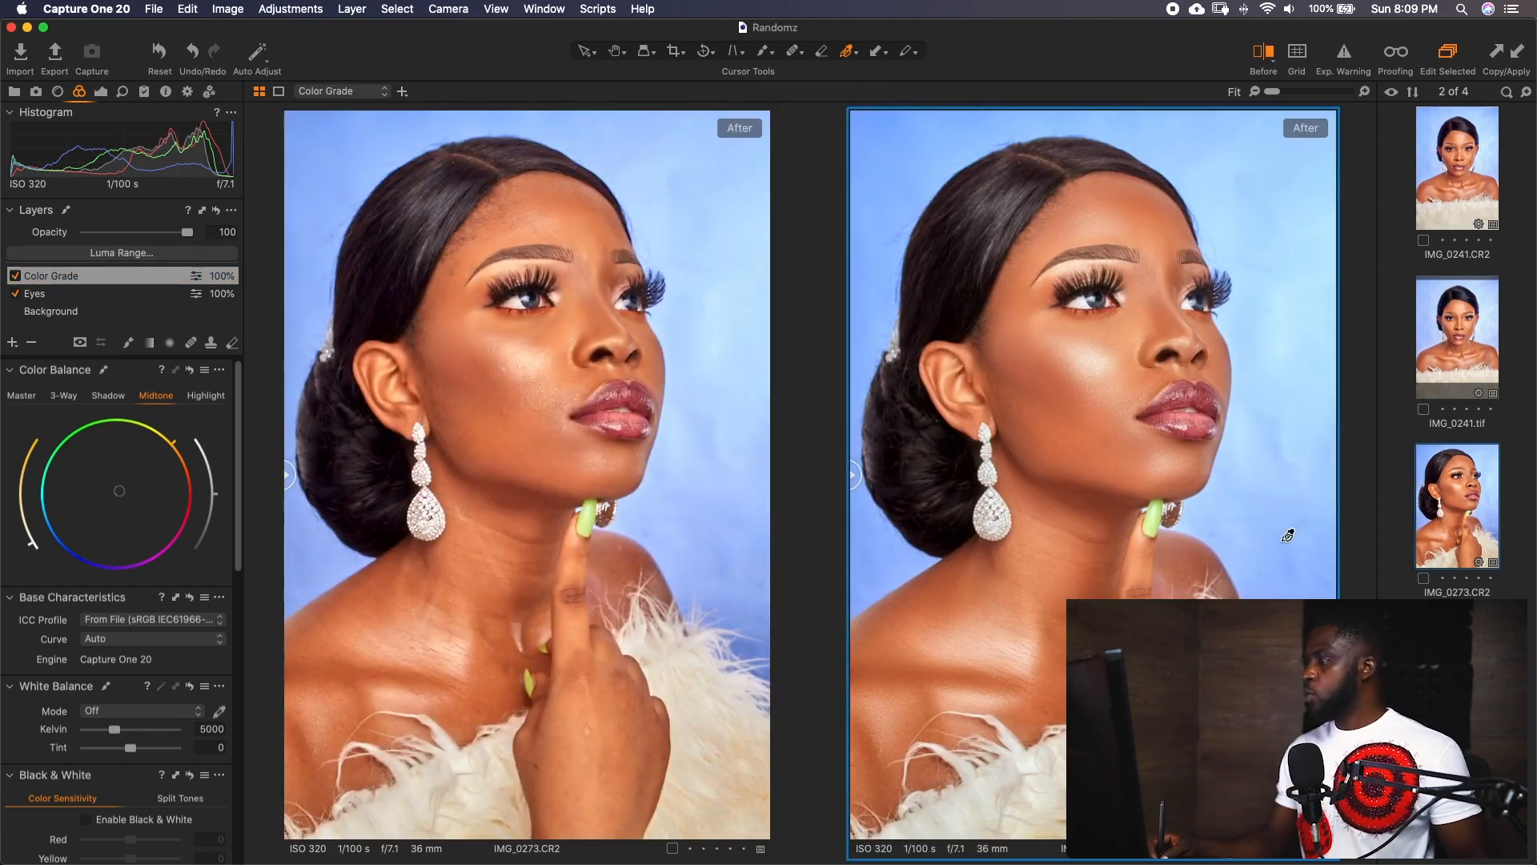